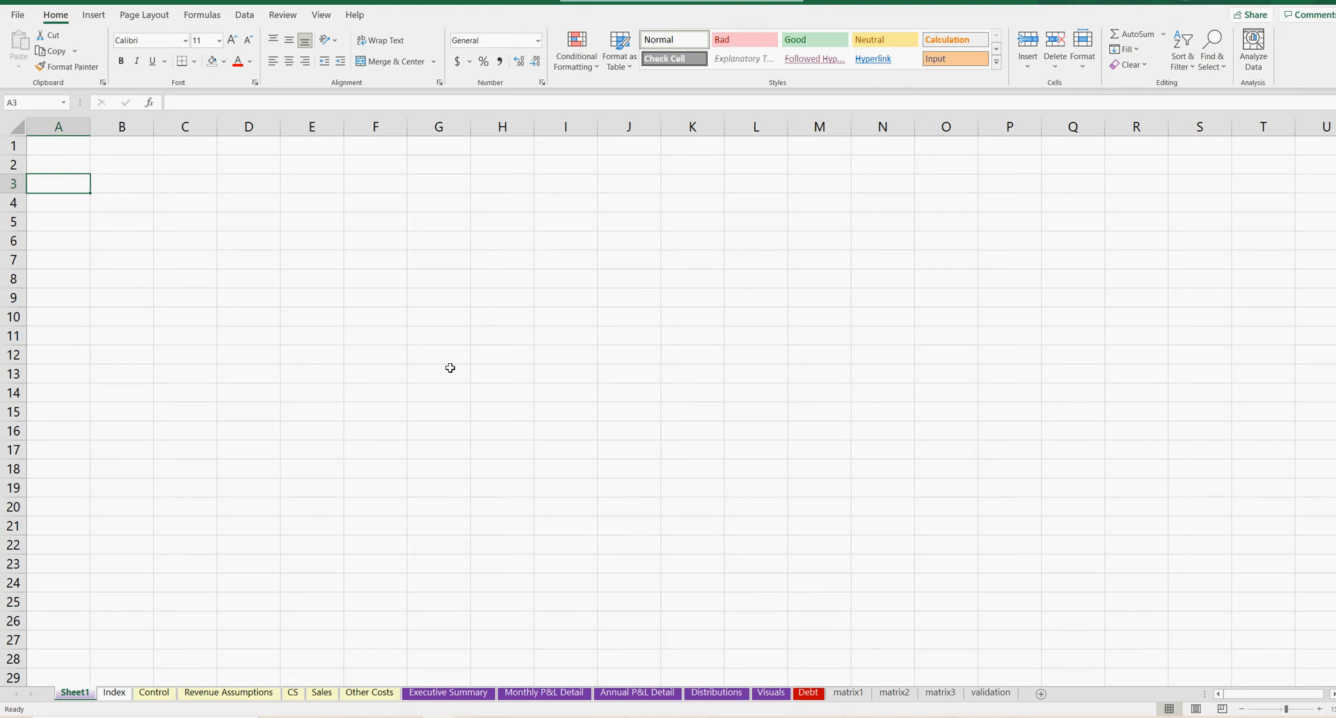
Step: Enter the label sumifs in cell A2
key(Up)
text(sumifs)
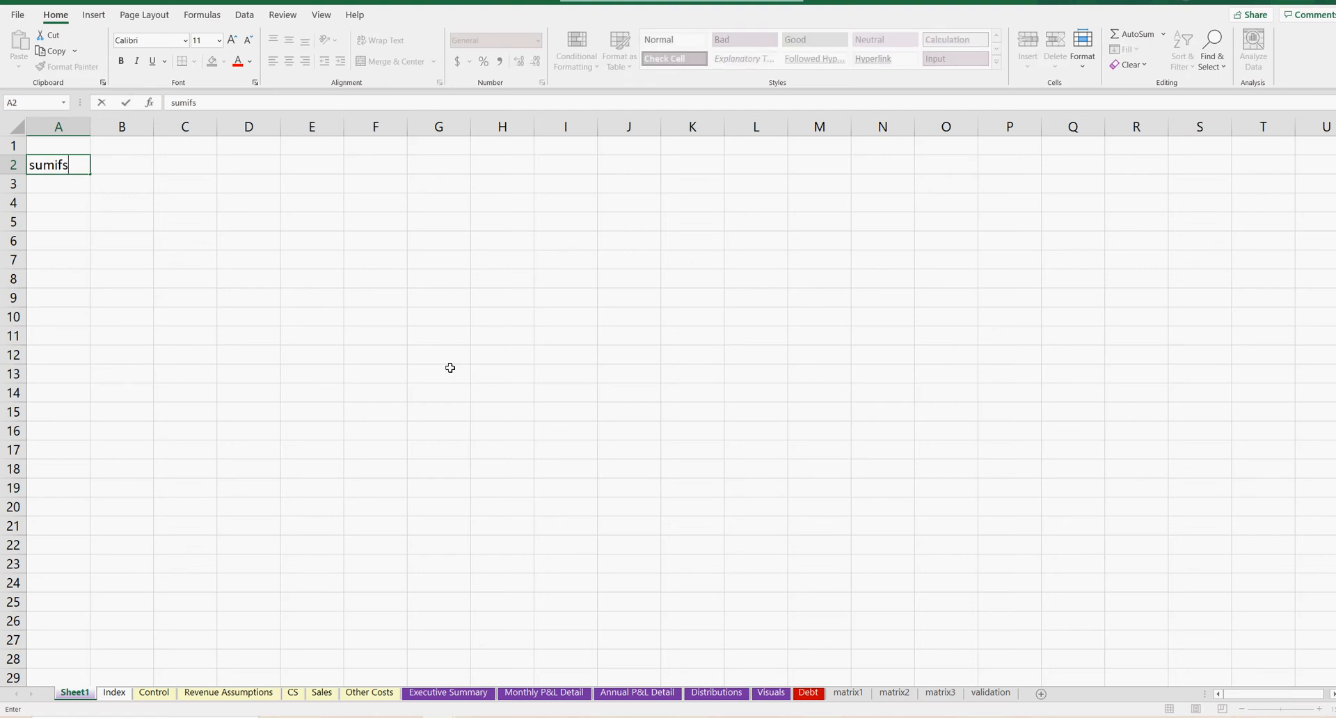
key(Return)
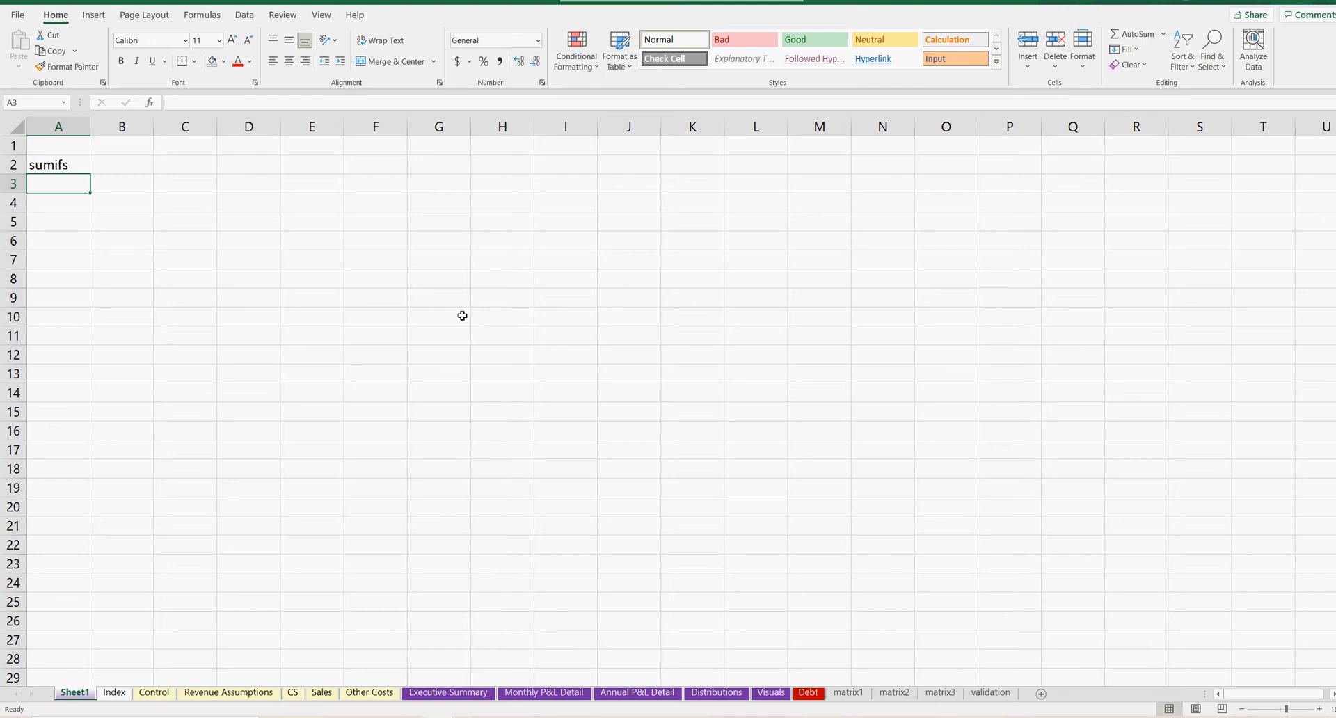
click(49, 166)
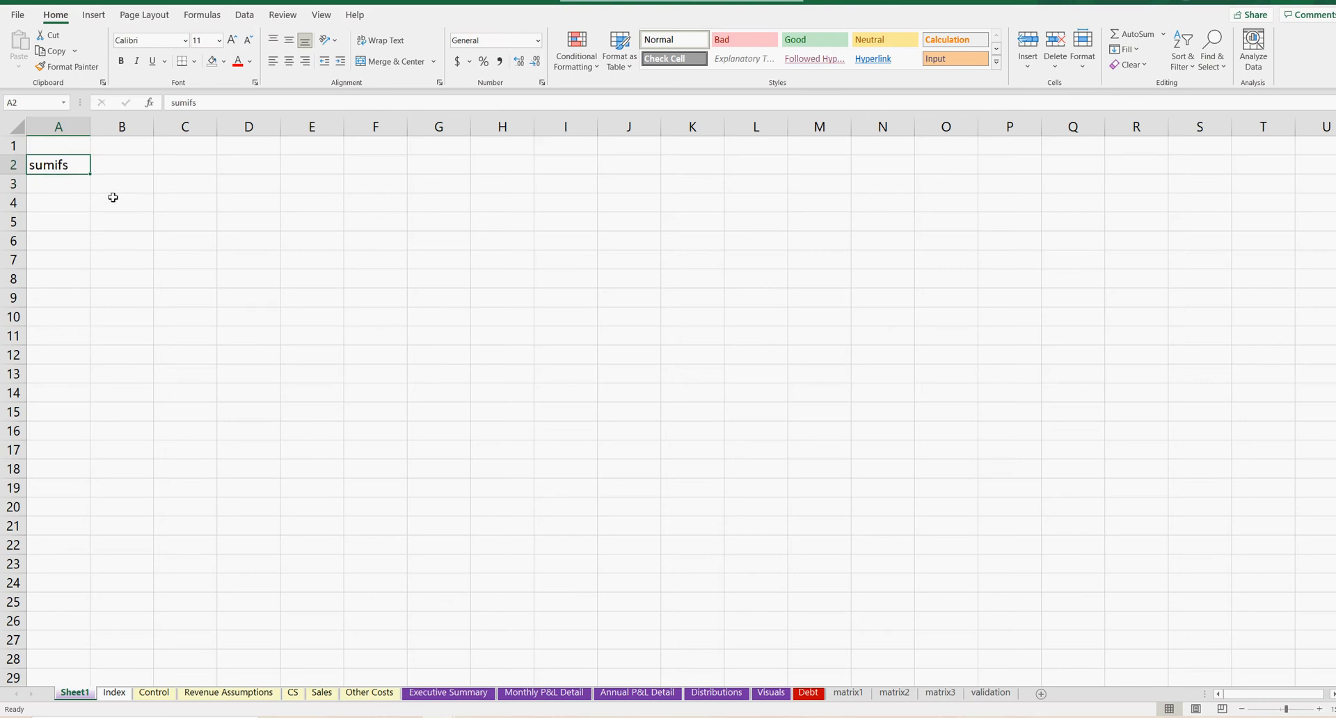
click(201, 103)
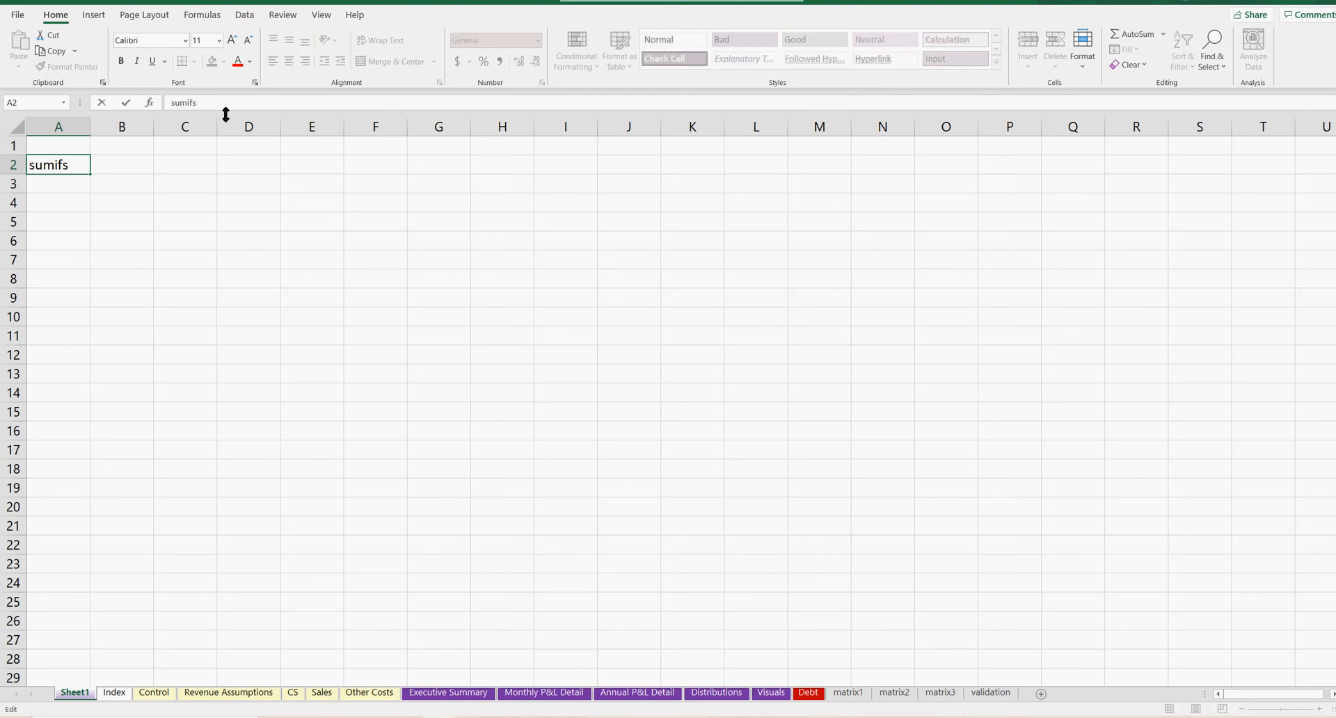
click(117, 281)
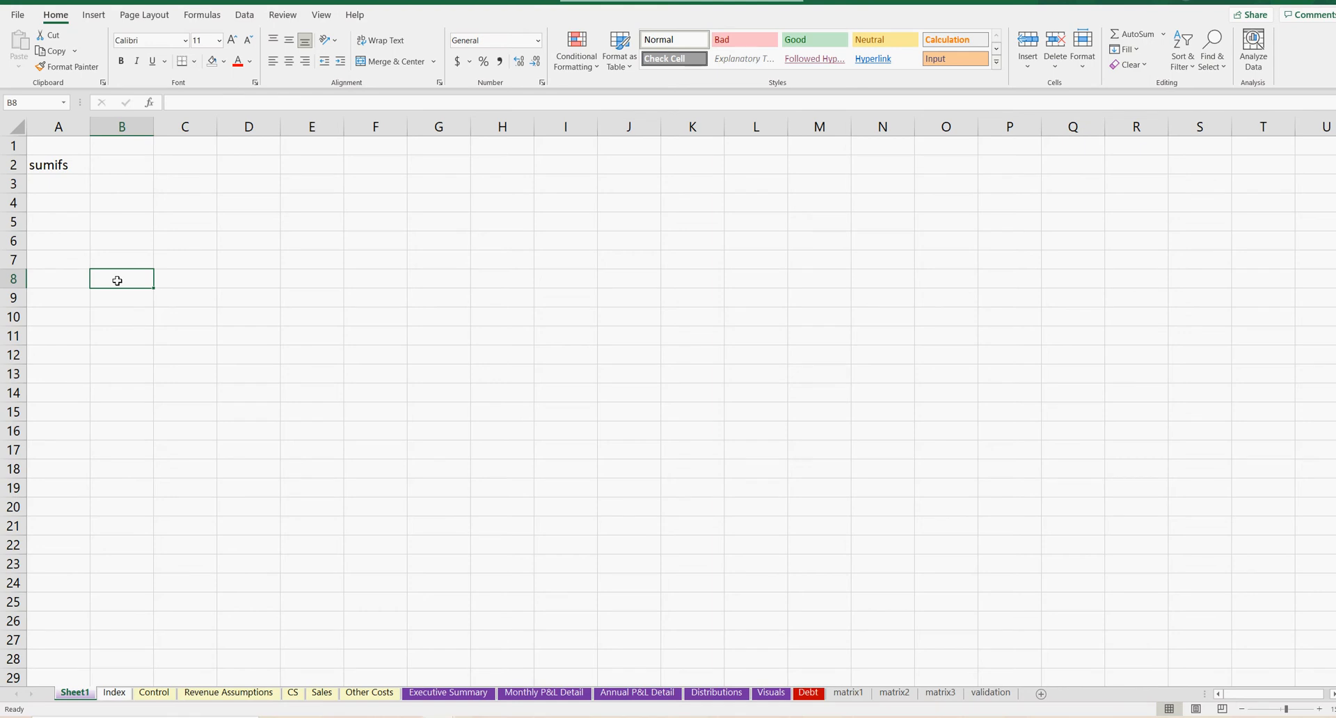
text(=sumif)
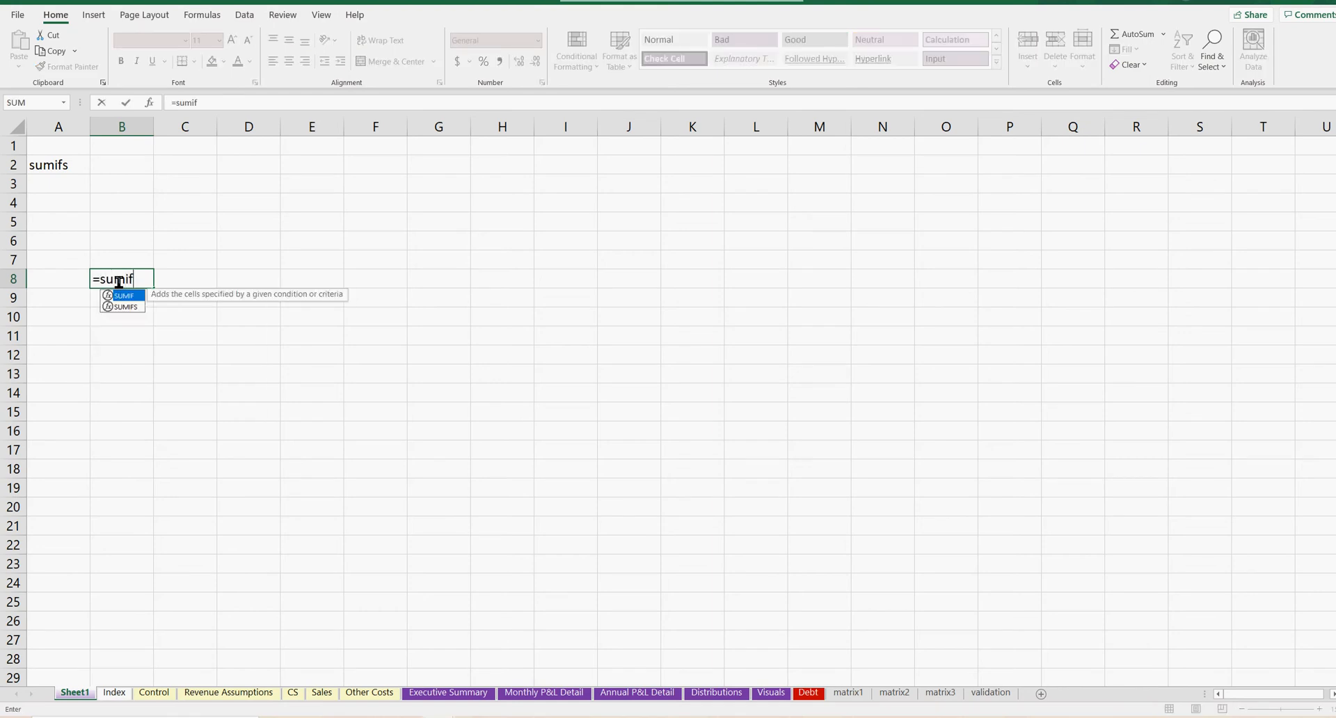
text(()
key(BackSpace)
key(BackSpace)
key(BackSpace)
key(BackSpace)
key(BackSpace)
key(BackSpace)
key(BackSpace)
key(Return)
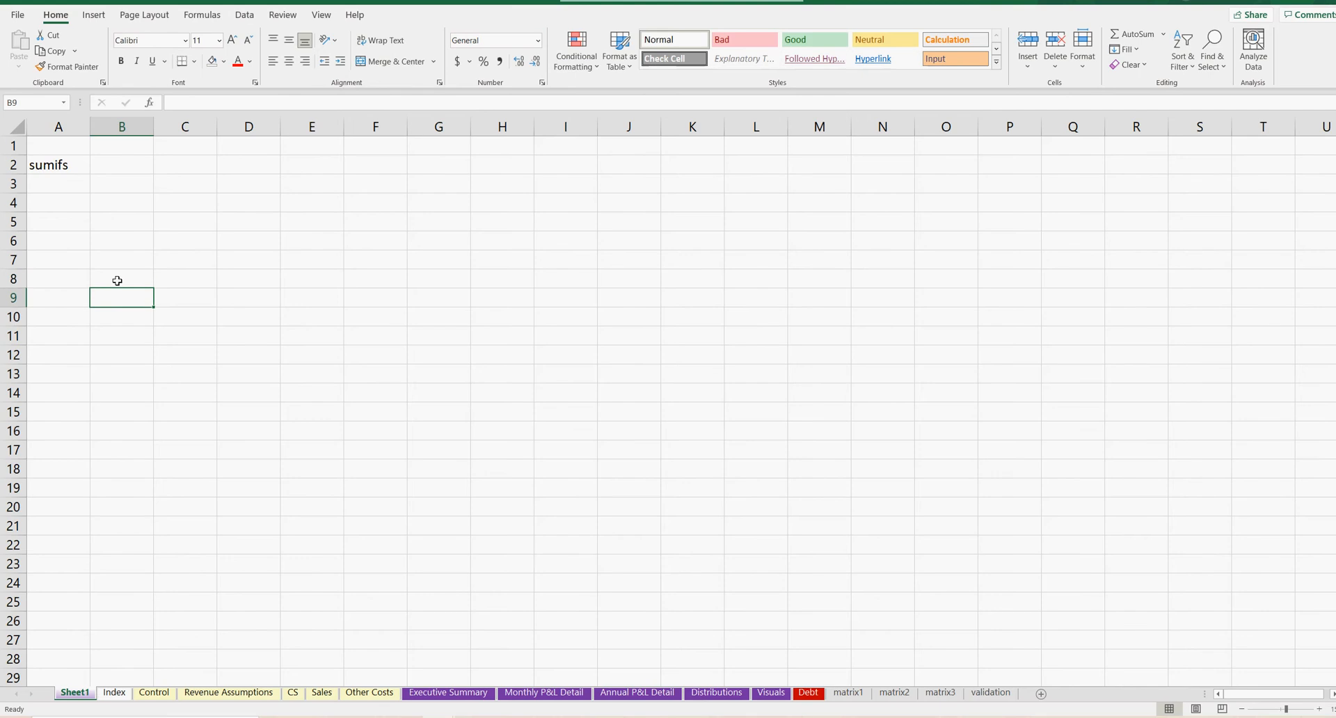
key(Up)
key(Up)
key(Up)
key(Up)
key(Up)
key(Up)
key(Up)
key(Left)
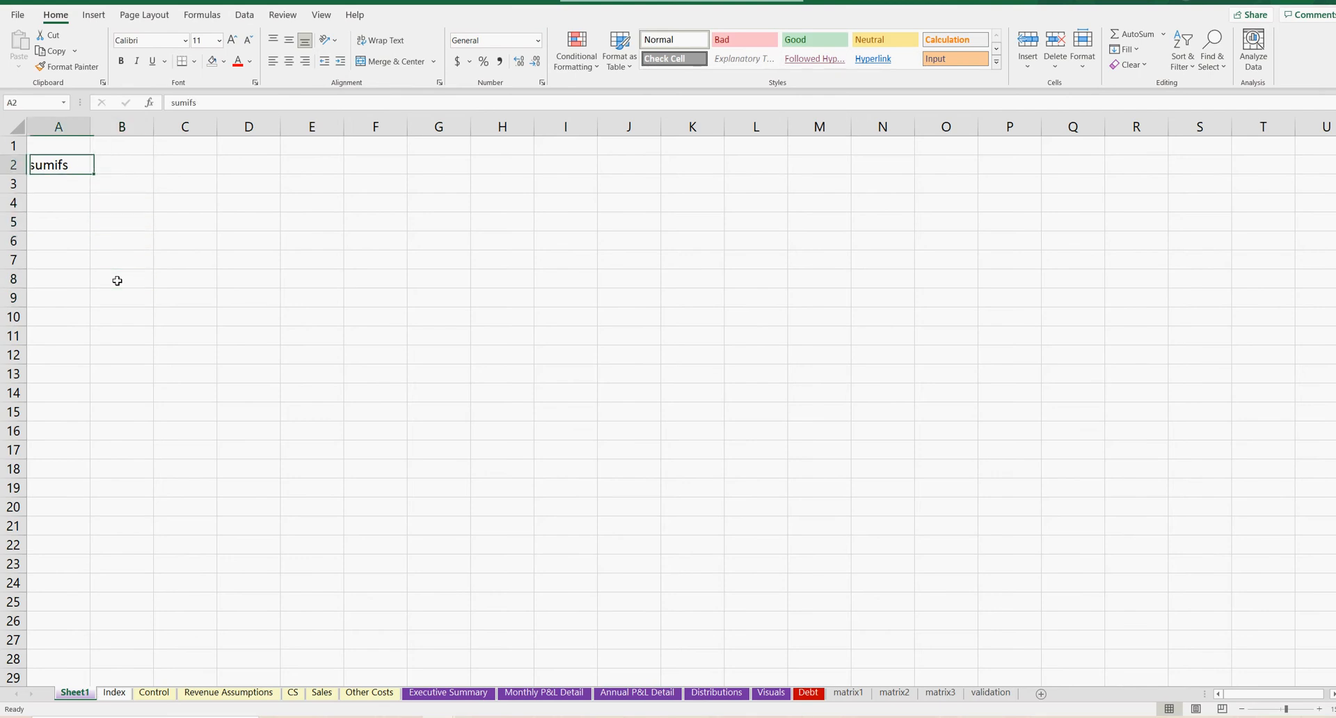
key(Down)
key(Down)
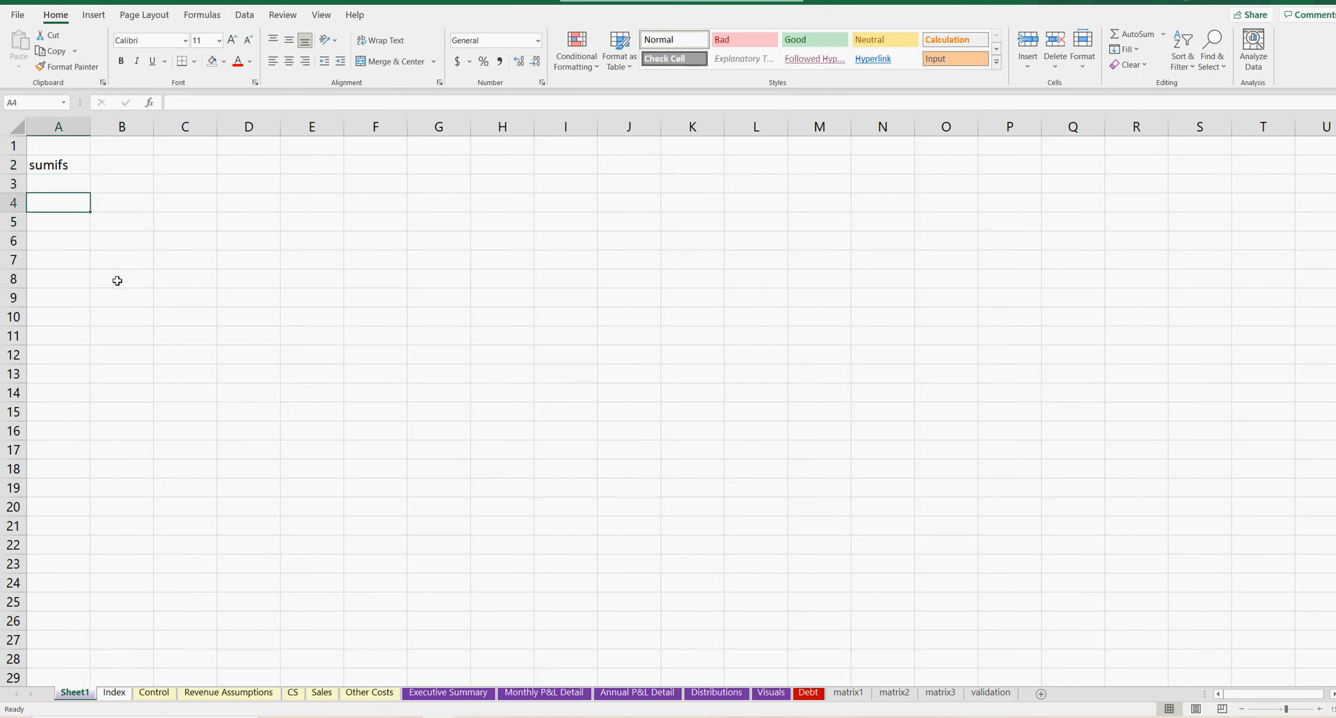
key(Right)
key(Up)
key(Up)
key(Left)
key(Right)
key(Down)
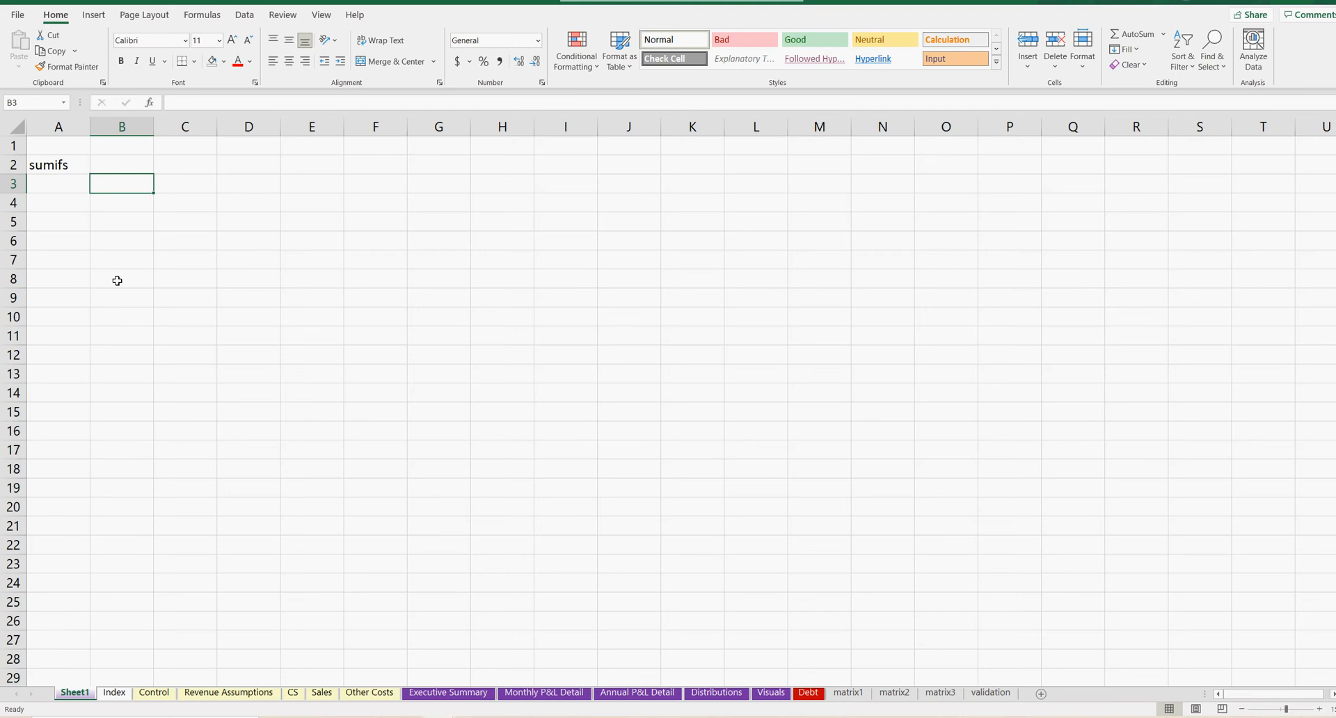
key(Right)
key(Up)
key(Left)
key(Left)
key(Down)
key(Down)
key(Right)
key(Right)
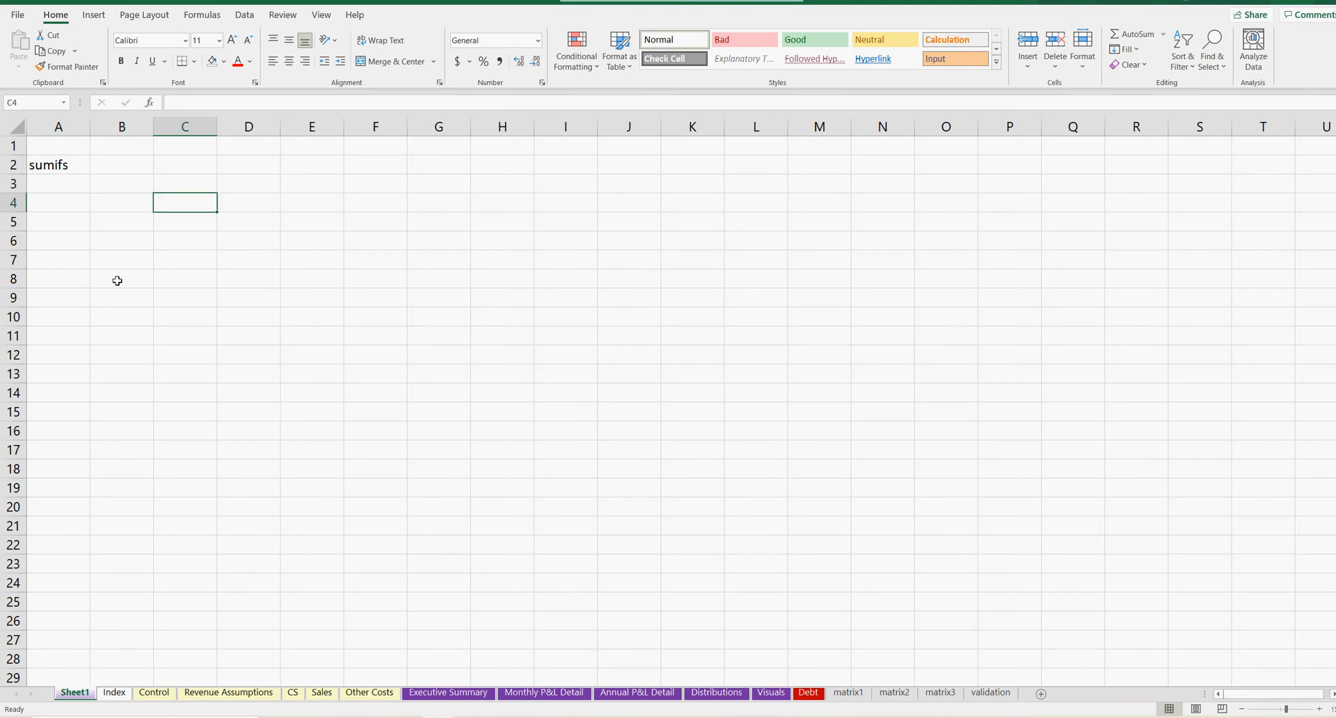
key(Left)
key(Down)
key(Down)
key(Down)
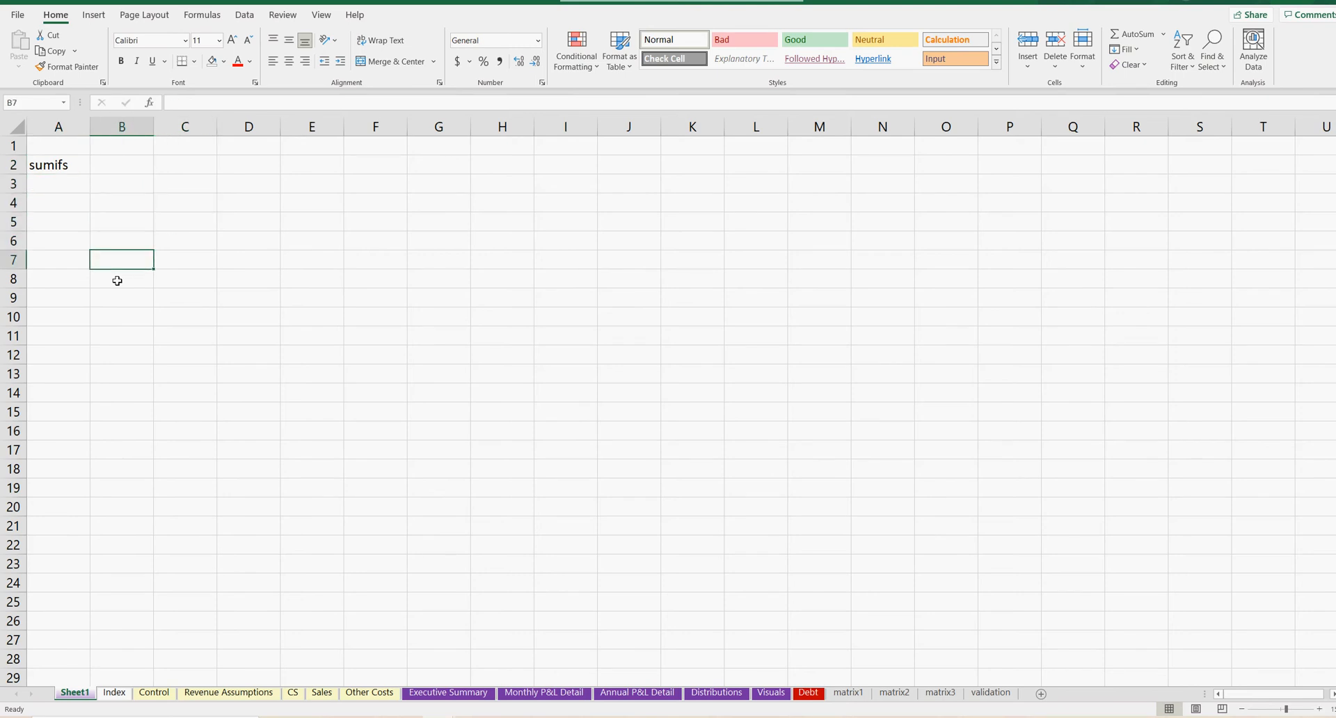
key(Up)
key(Up)
key(Up)
key(Up)
key(Up)
key(Left)
key(Right)
key(Down)
key(Right)
key(Down)
key(Down)
key(Right)
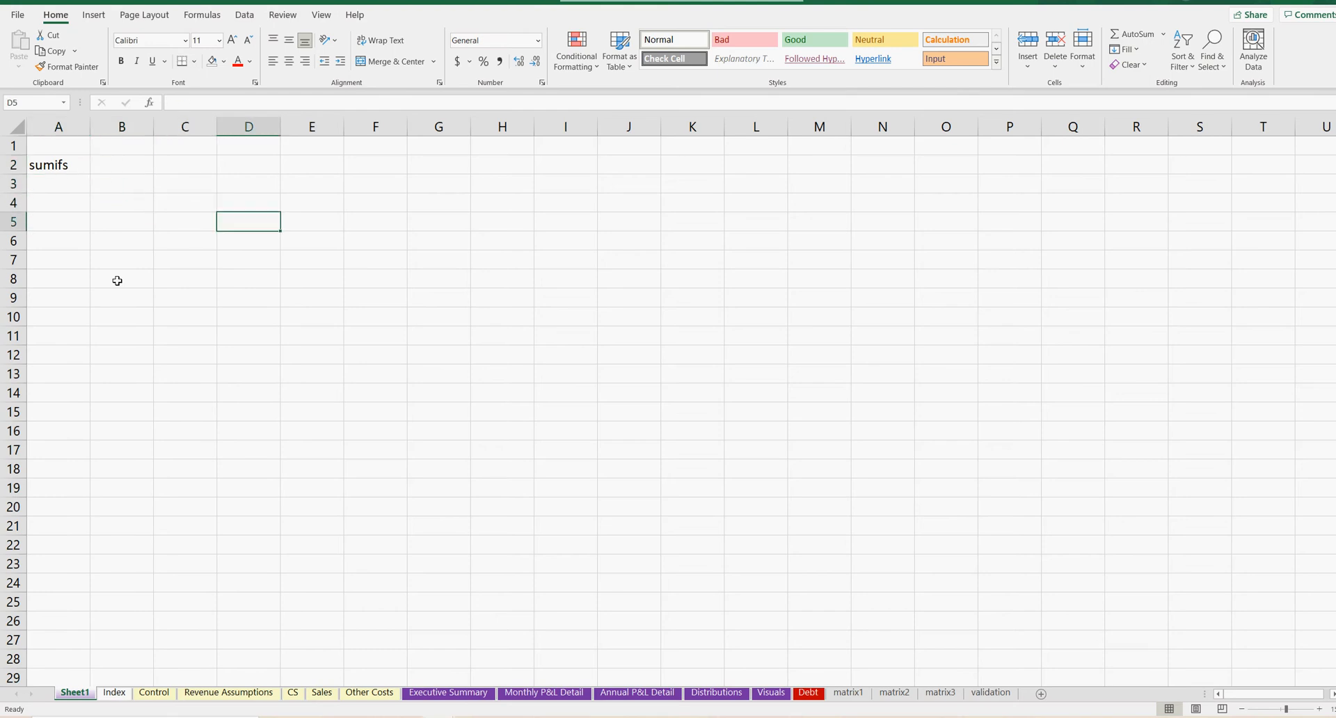
key(Left)
key(Left)
key(Down)
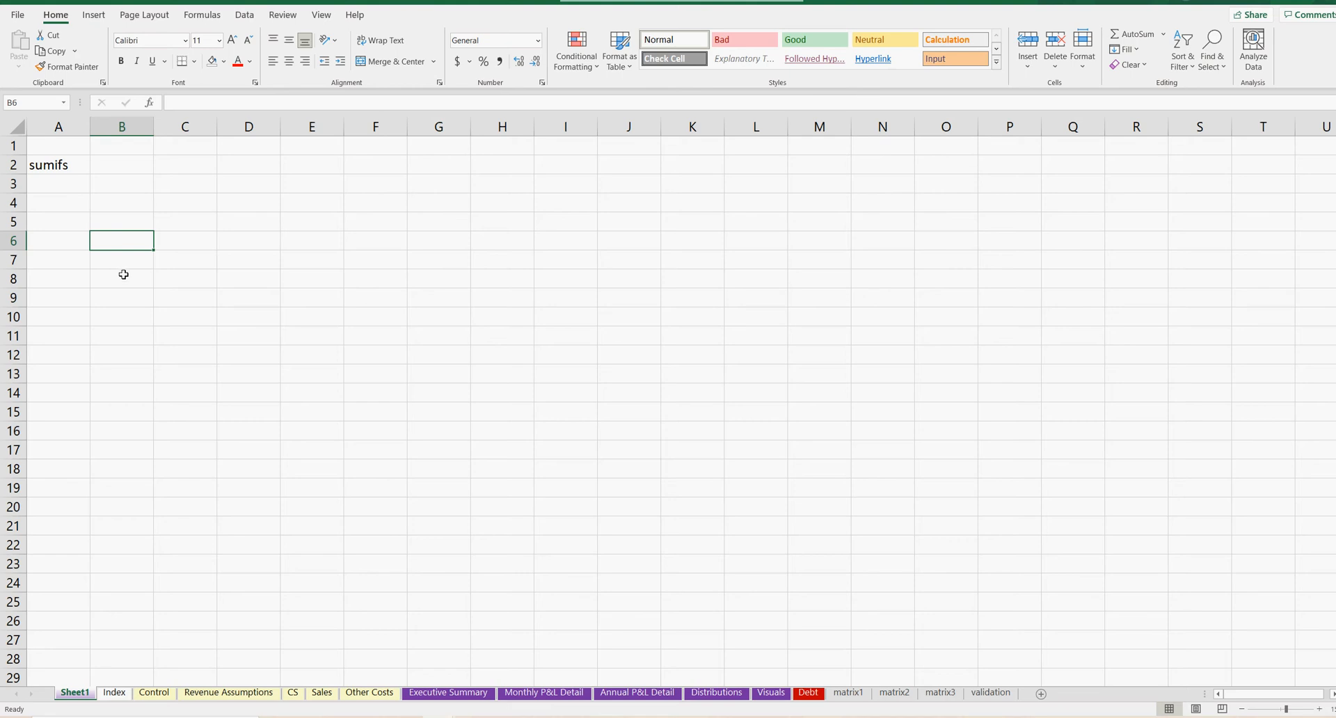
click(128, 221)
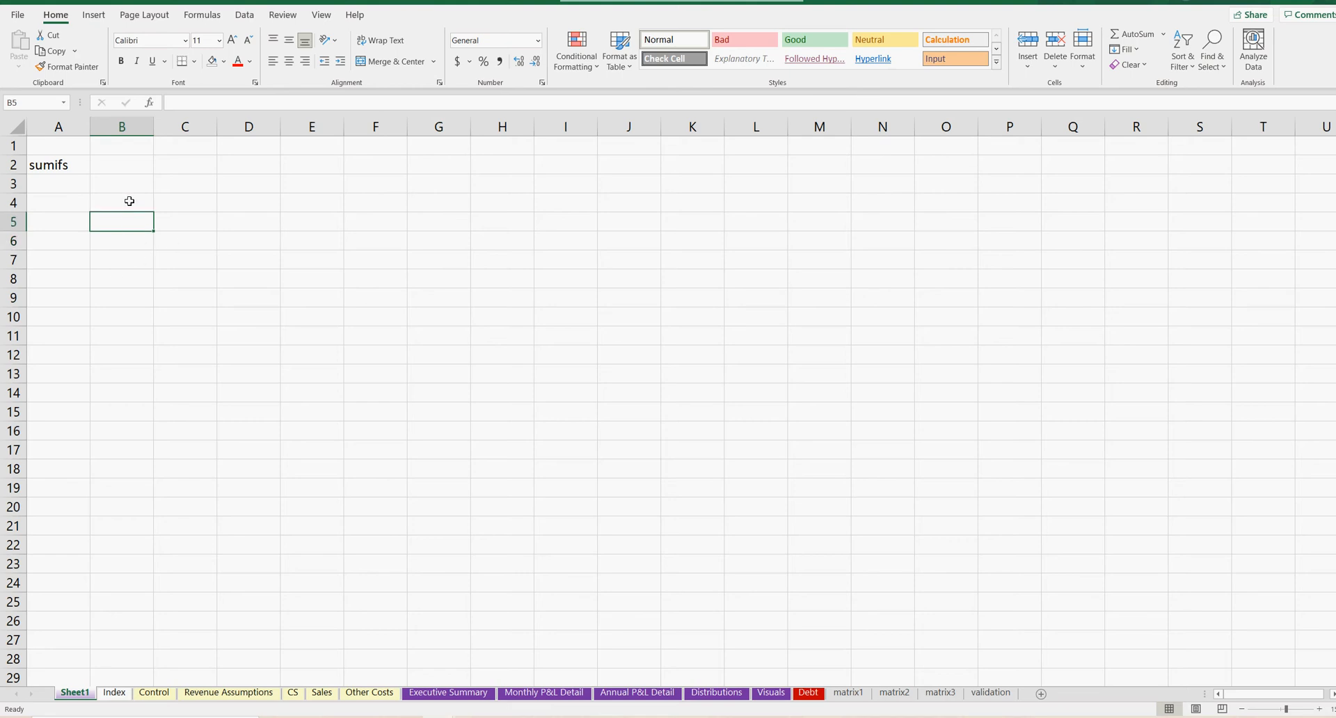
click(129, 201)
click(177, 203)
click(177, 219)
click(119, 226)
click(121, 242)
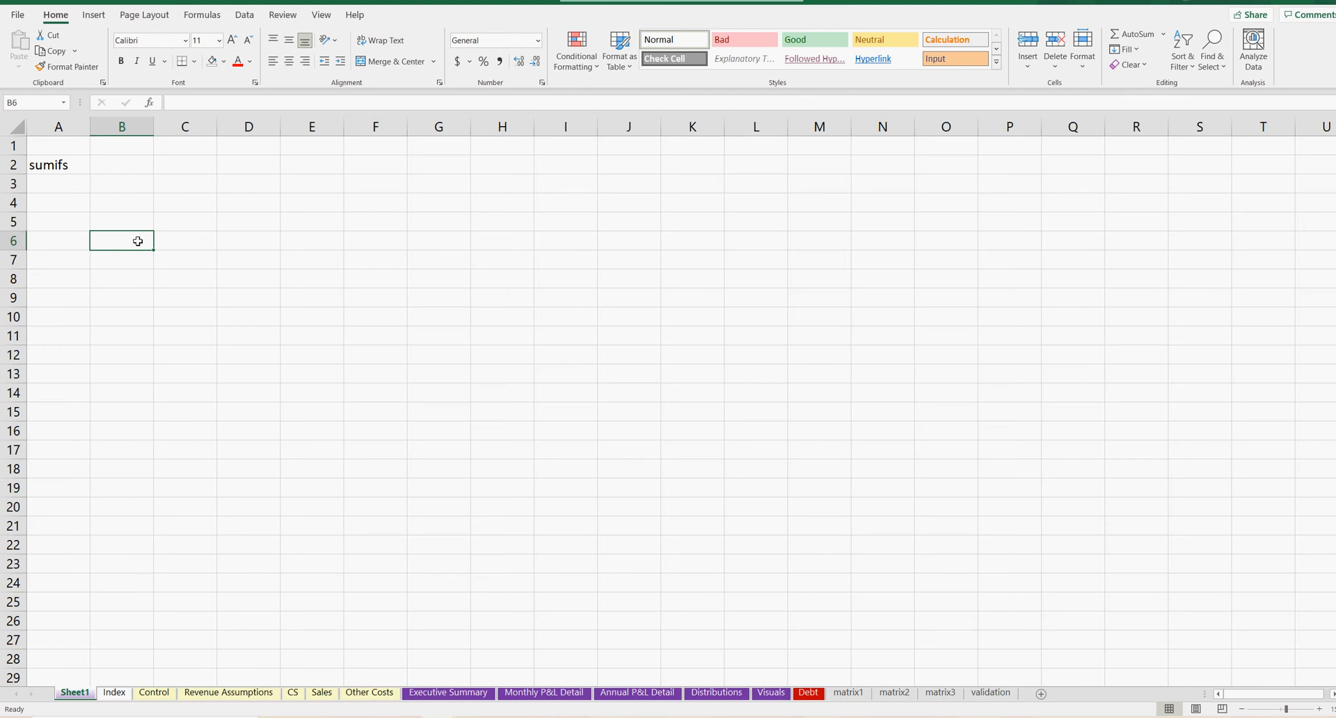
text(=)
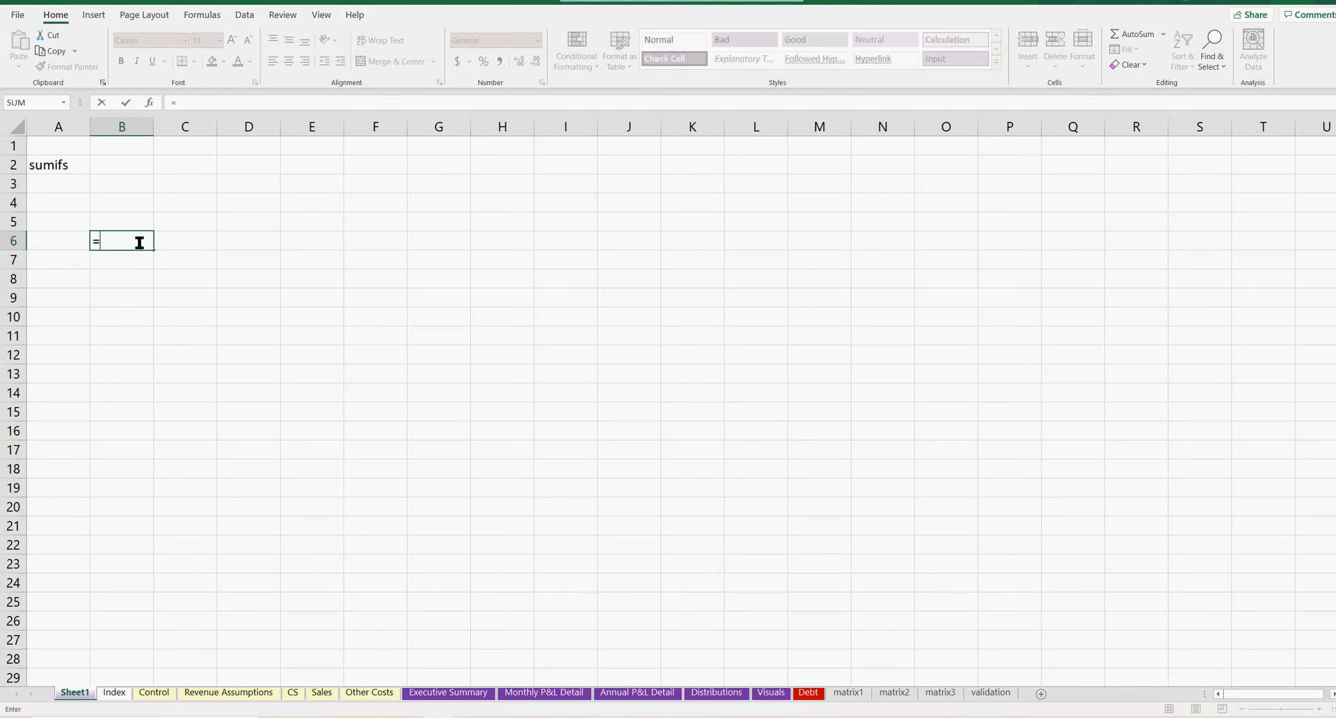
text(sumifs)
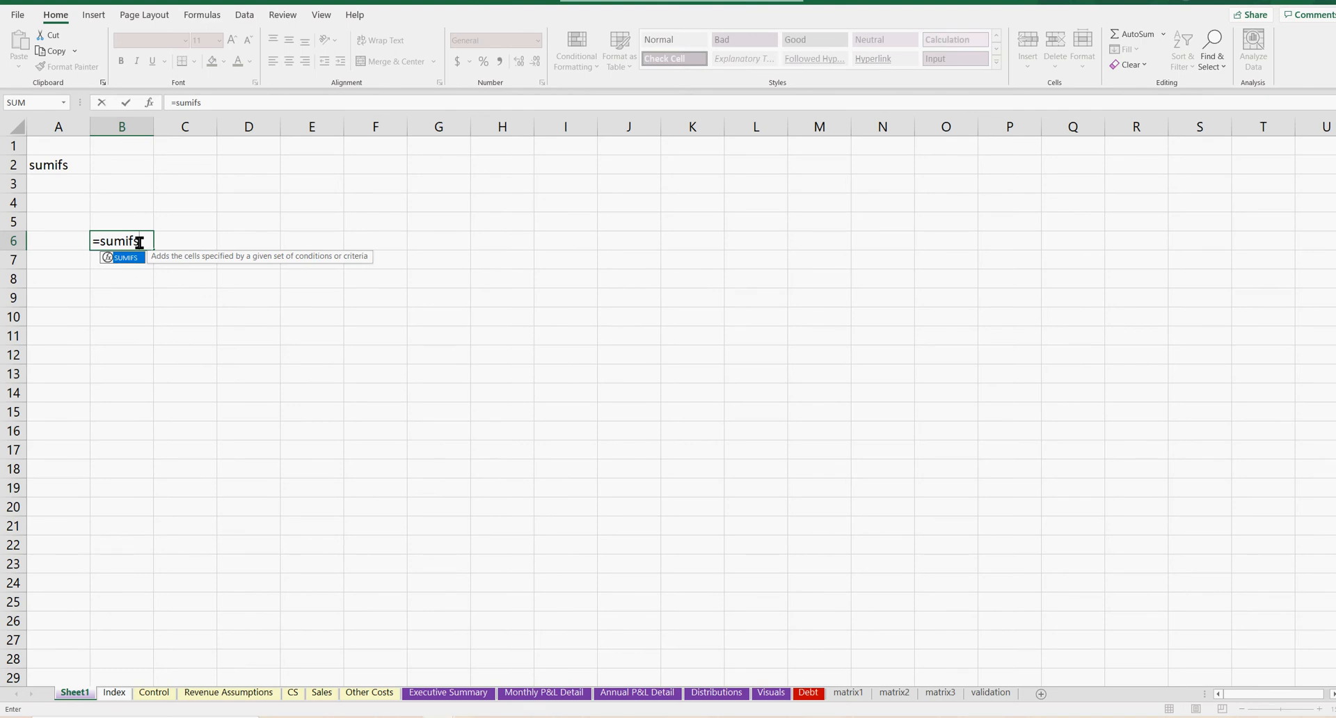
text(()
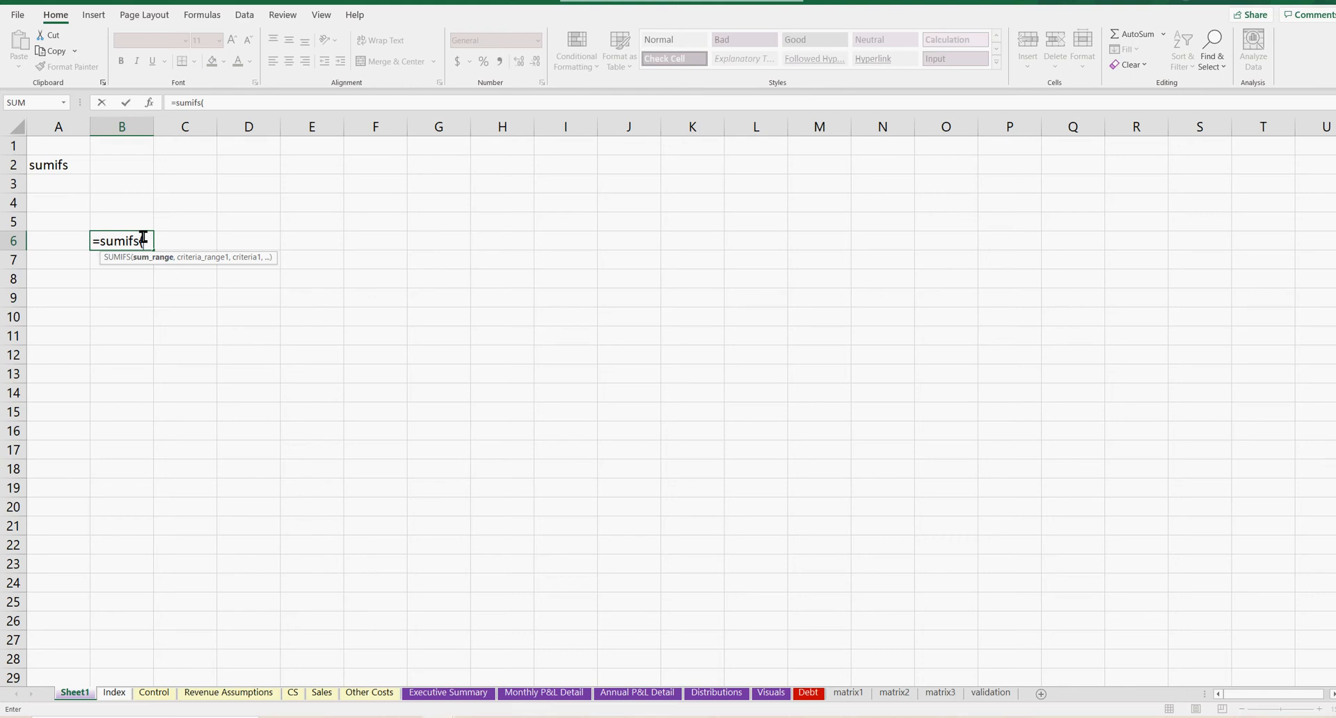
click(104, 297)
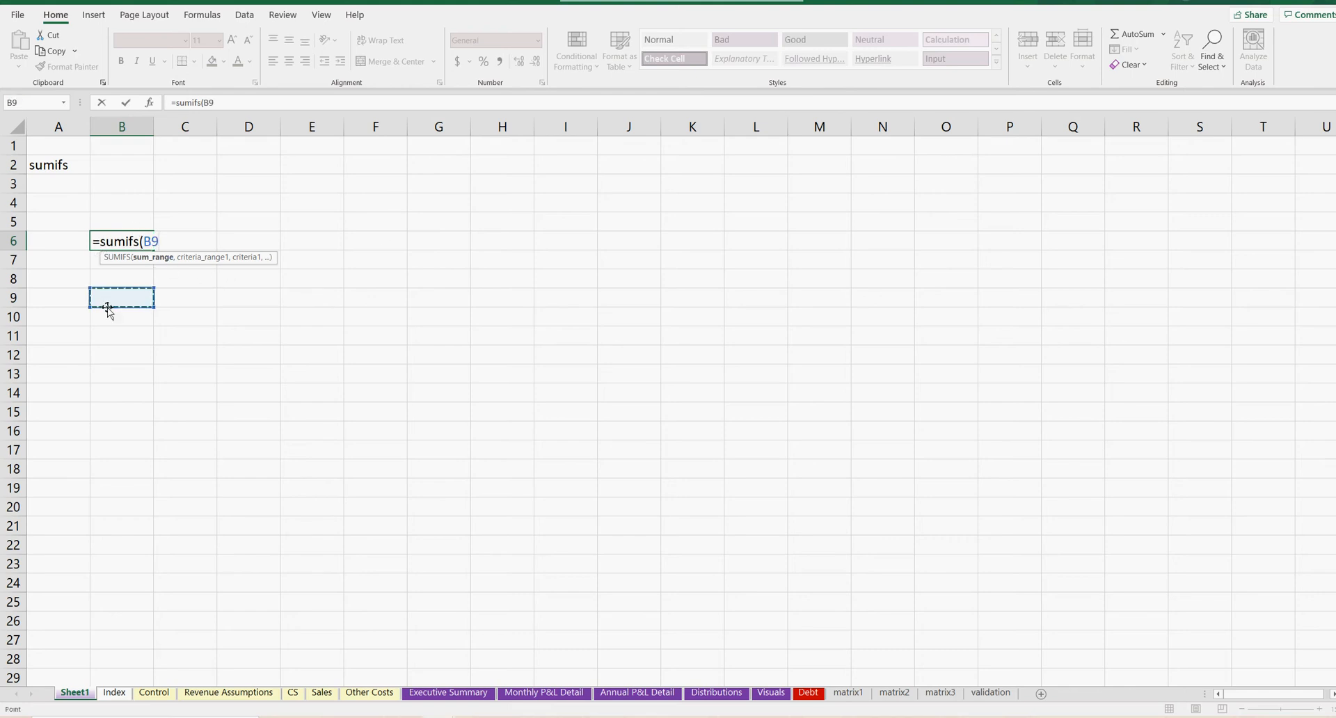
key(Escape)
Step: Enter the numbers 56, 1, 2, -50, 25 and 5 down column E in cells E2 to E7
click(321, 166)
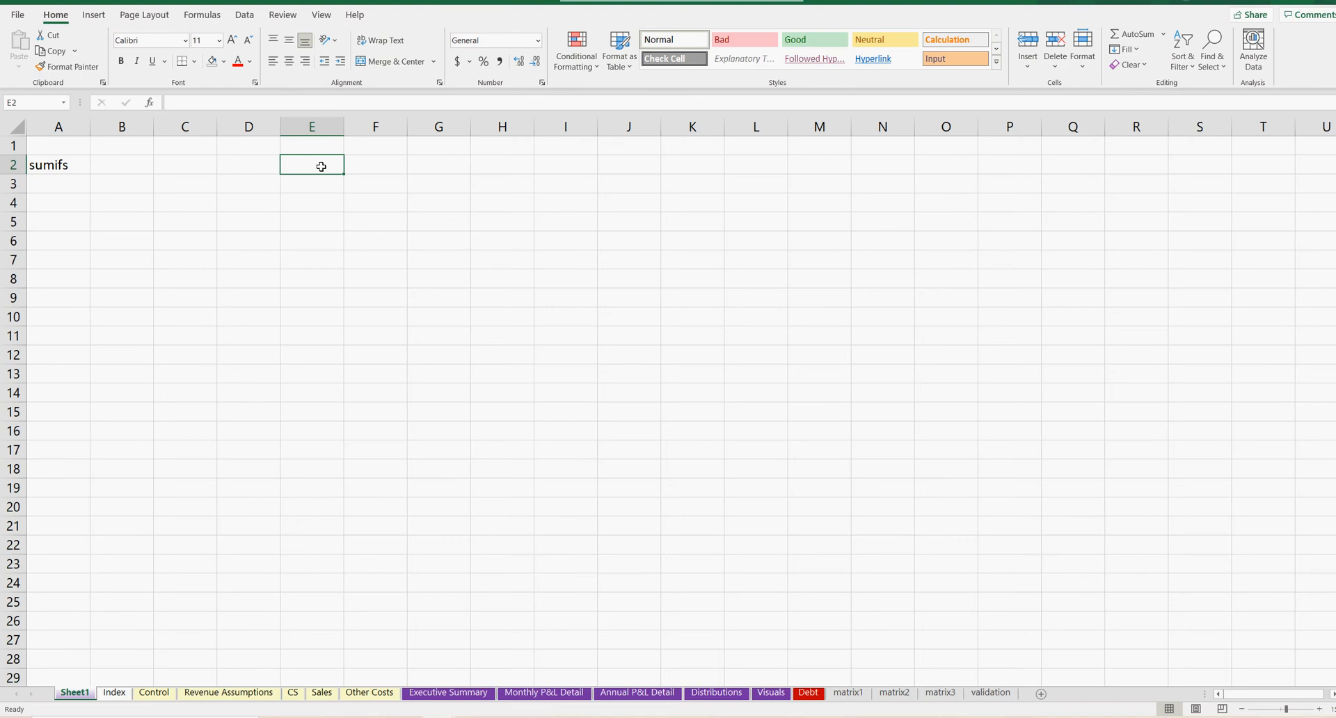
text(156)
key(Return)
text(1)
key(Return)
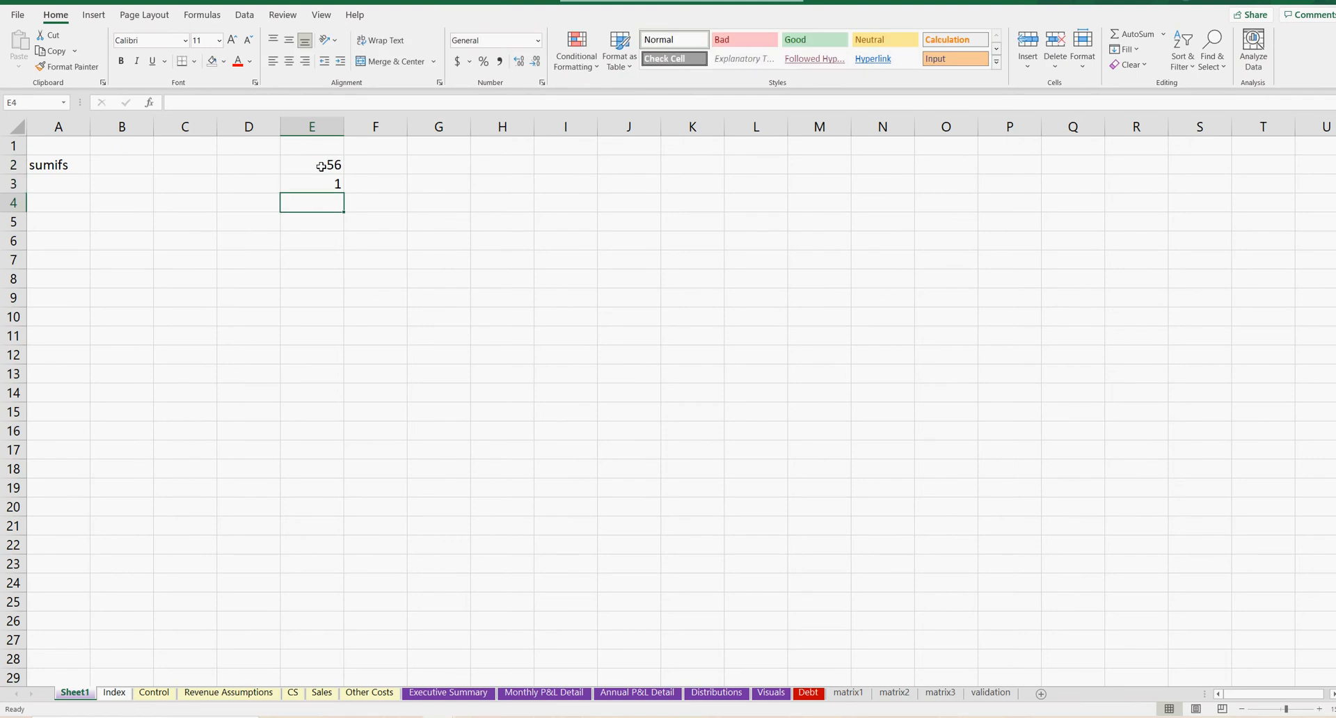
text(2)
key(Return)
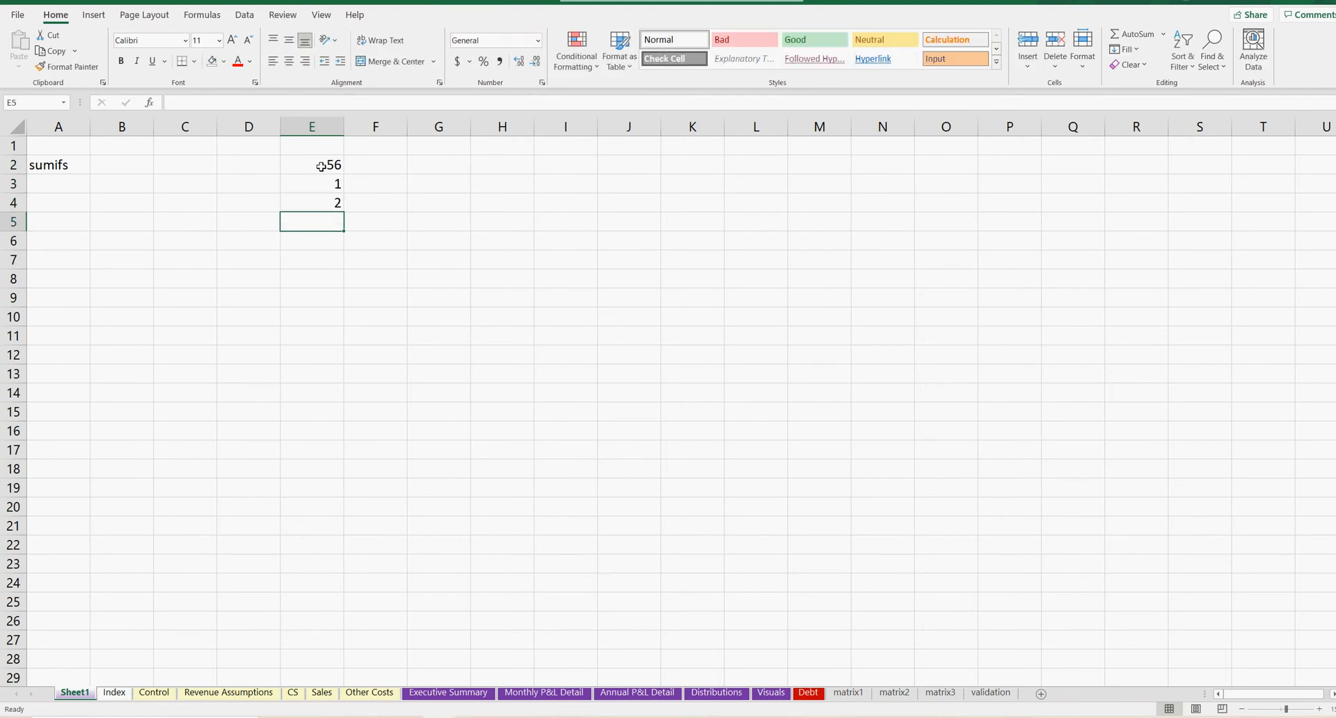
text(-50)
key(Return)
text(25)
key(Return)
text(5)
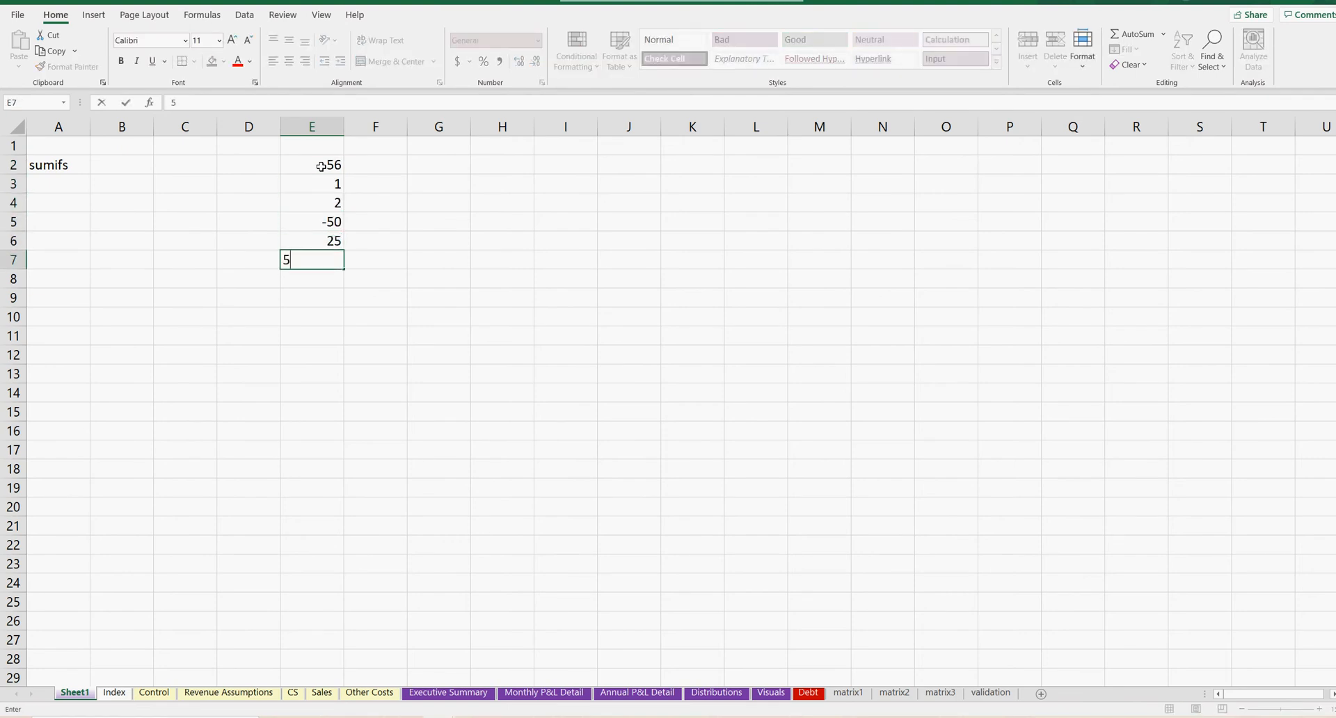
key(Return)
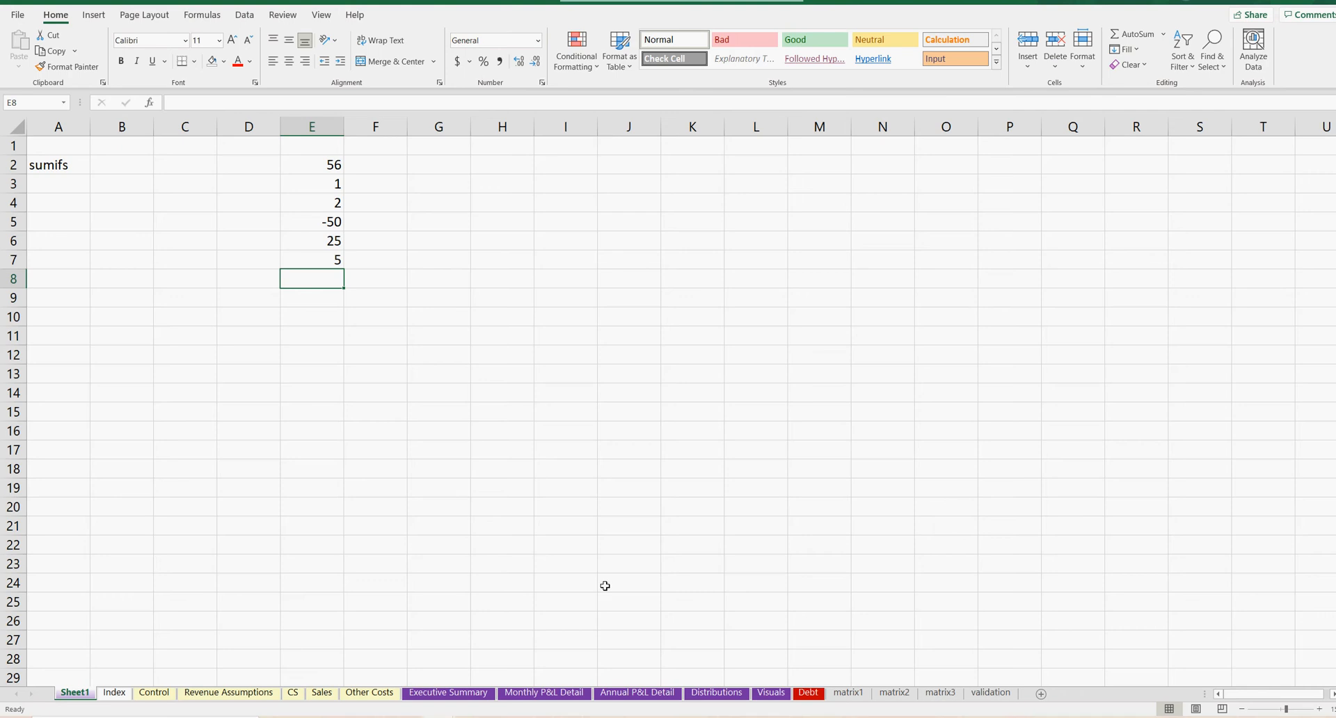
click(627, 321)
text(smarthelping.c)
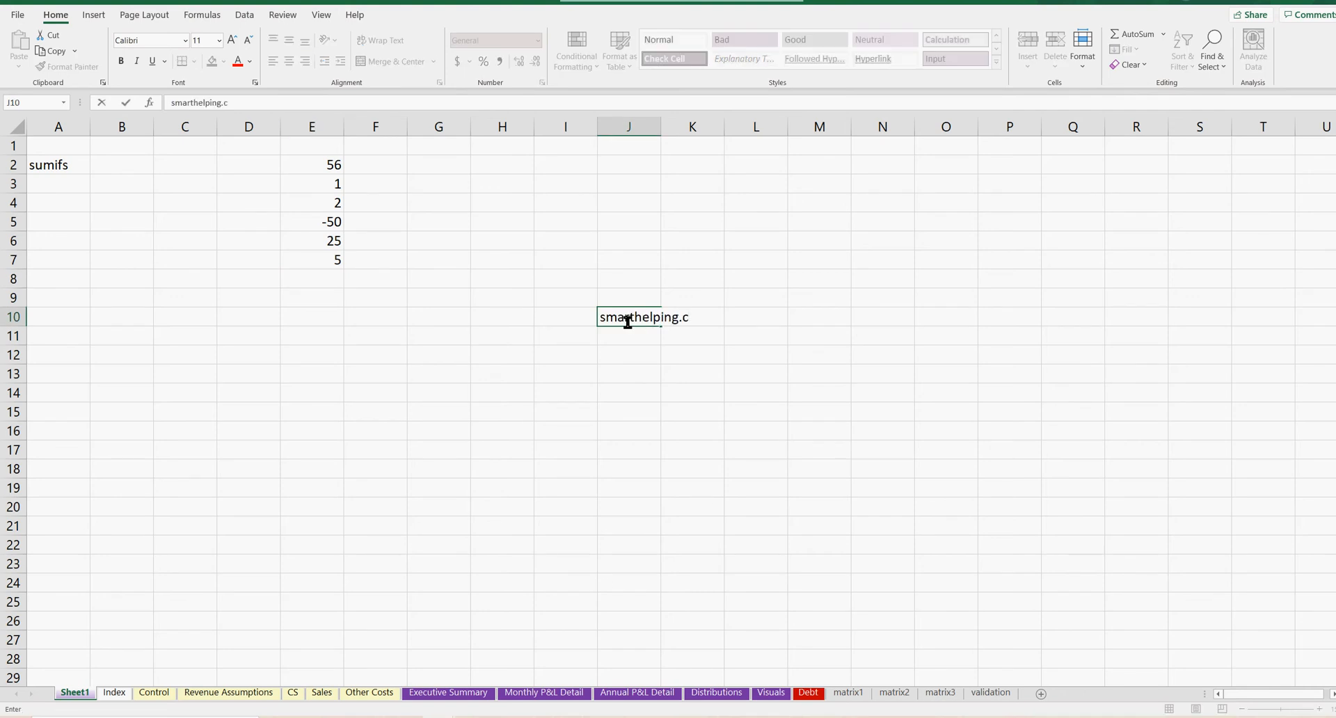
text(om)
key(Return)
click(626, 321)
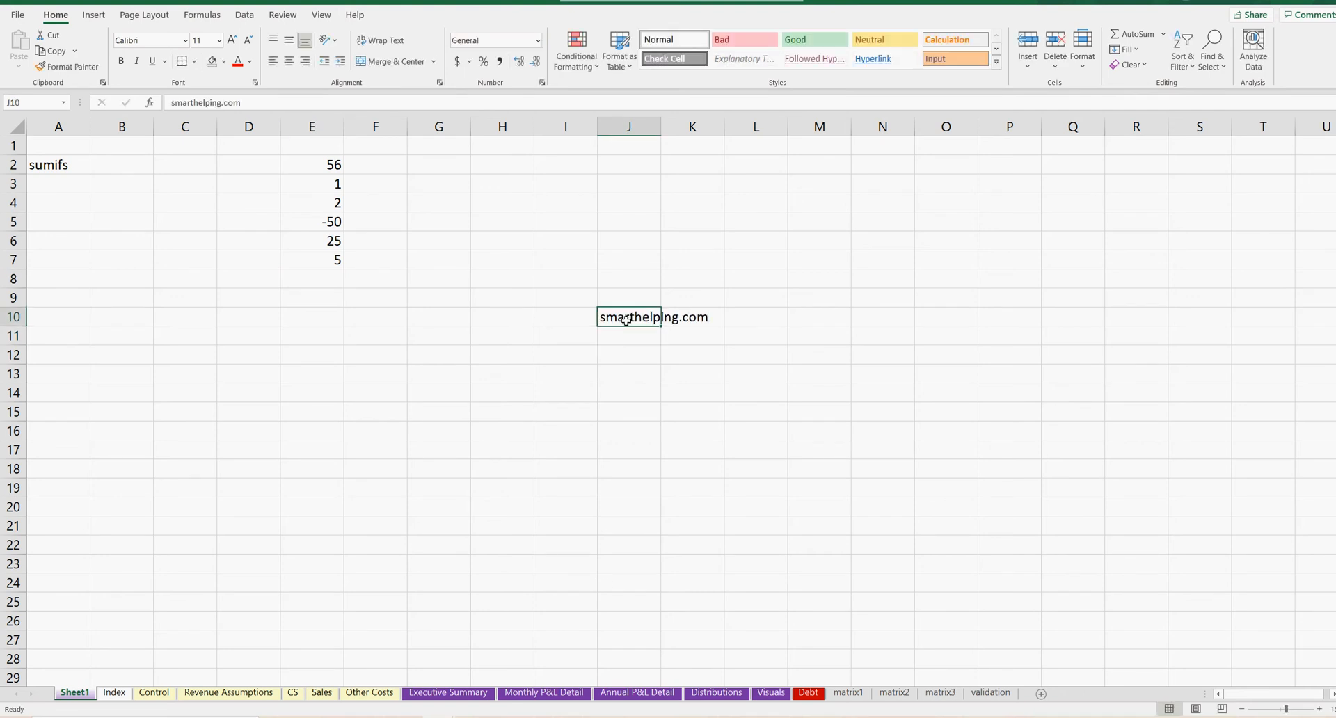
key(BackSpace)
key(Return)
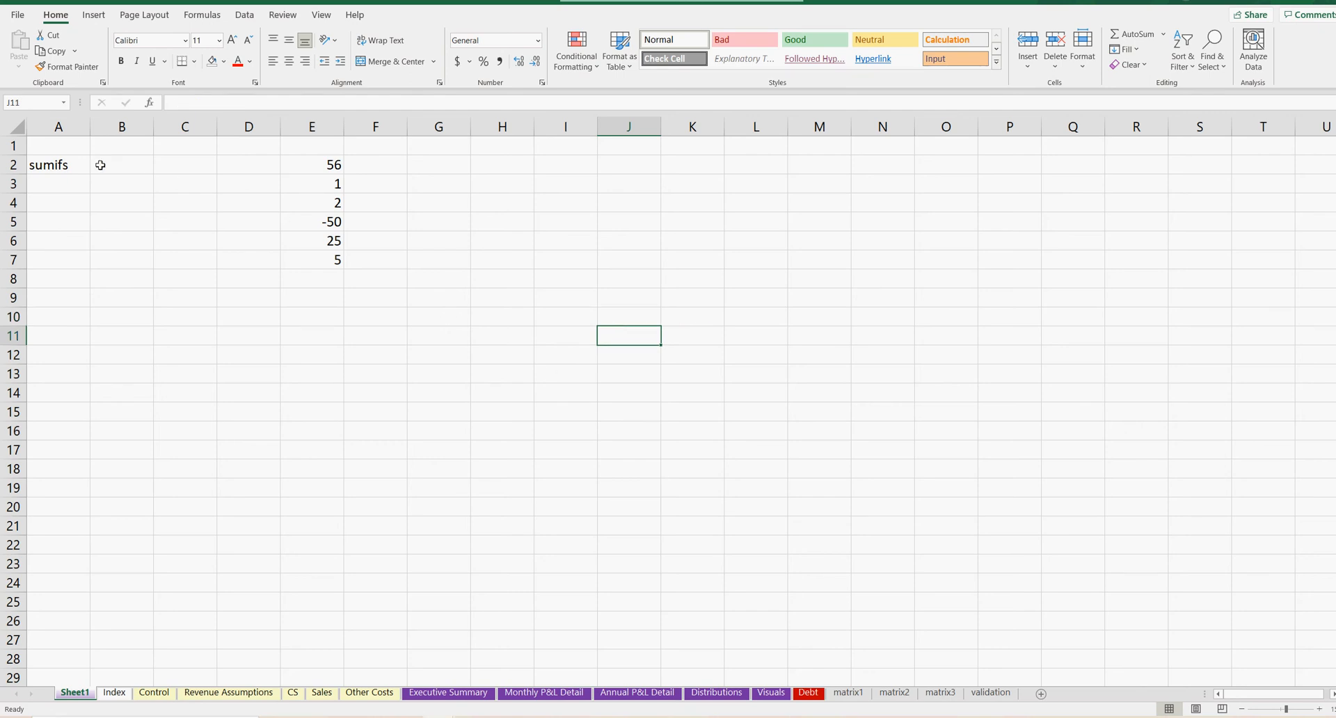
Step: Label the numbers in cells F2 to F7 as blue, yellow, blue, blue, blue and yellow
click(63, 165)
drag(299, 161, 337, 261)
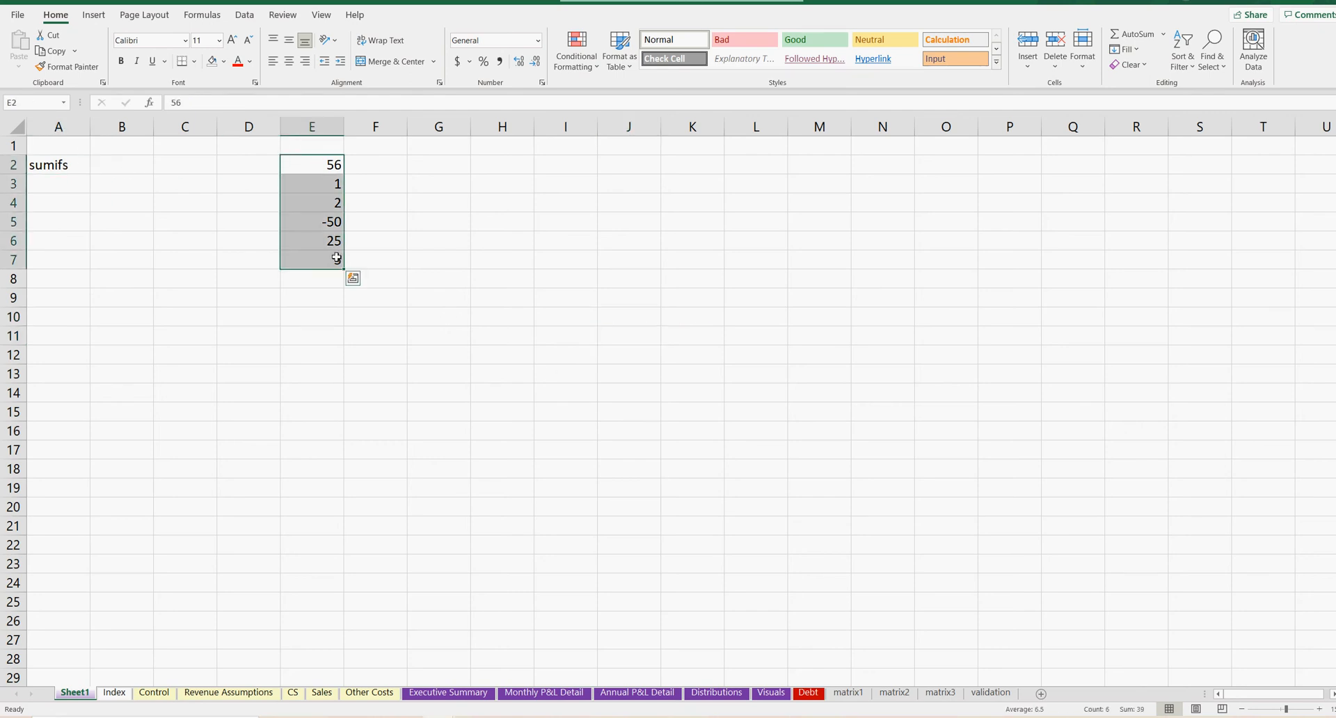
click(372, 162)
text(blue)
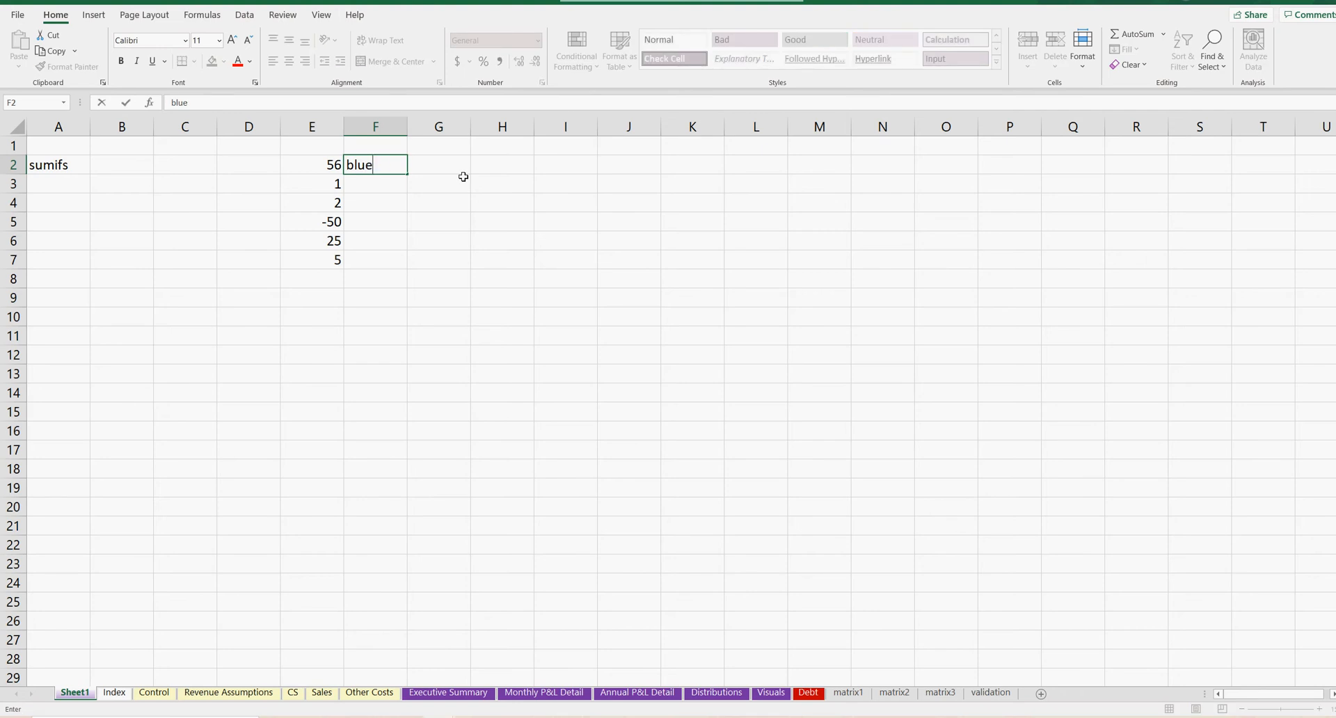
key(Return)
text(yellow)
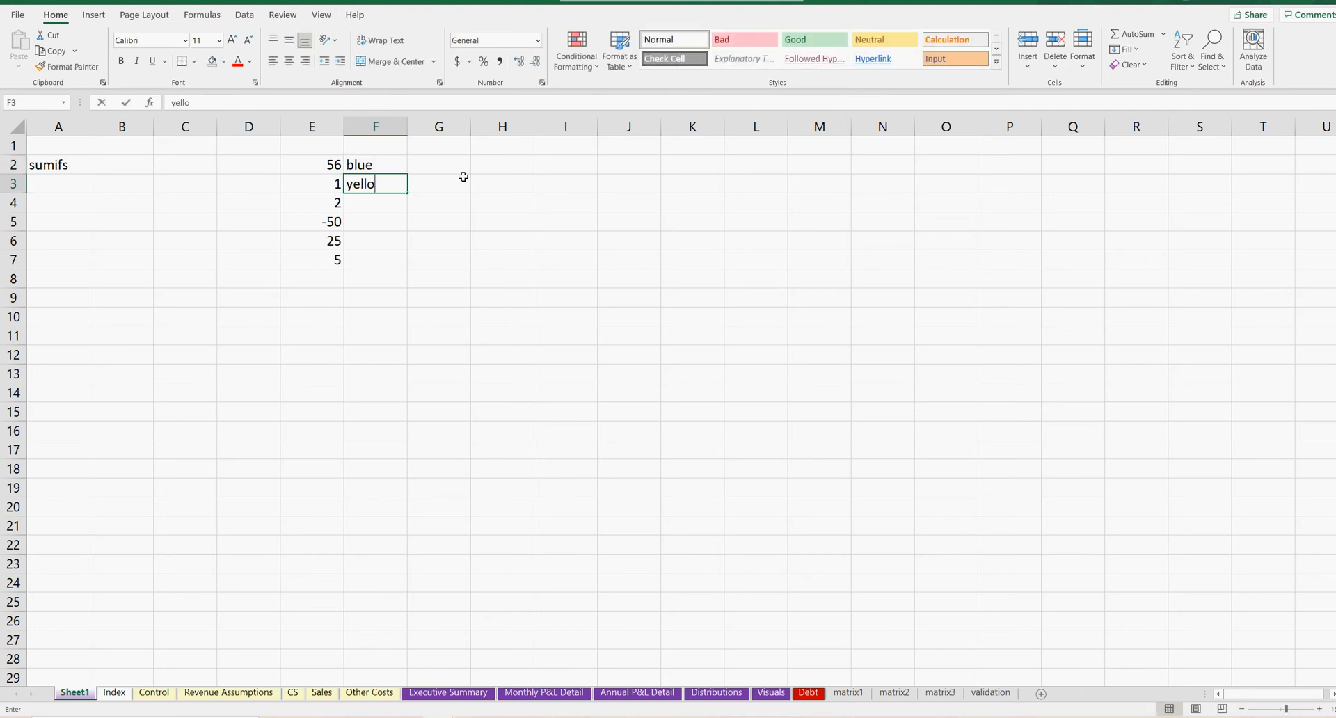
key(Return)
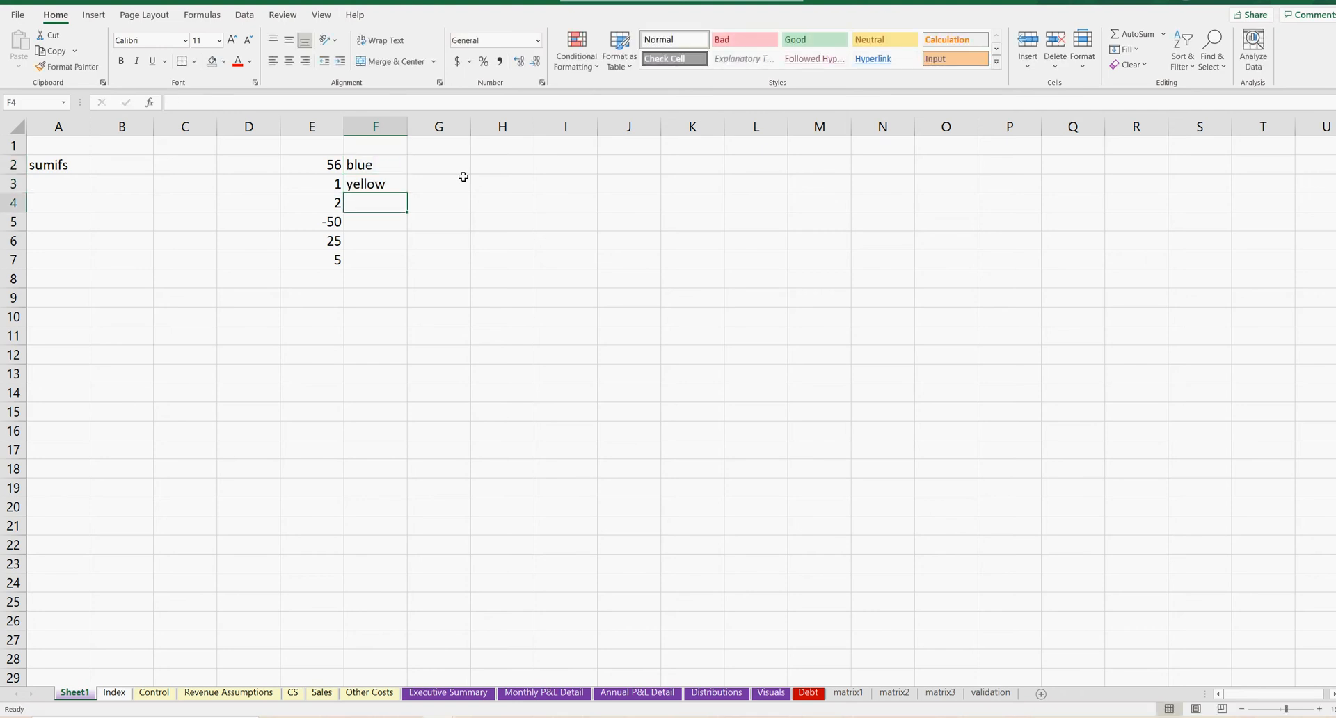
text(blue)
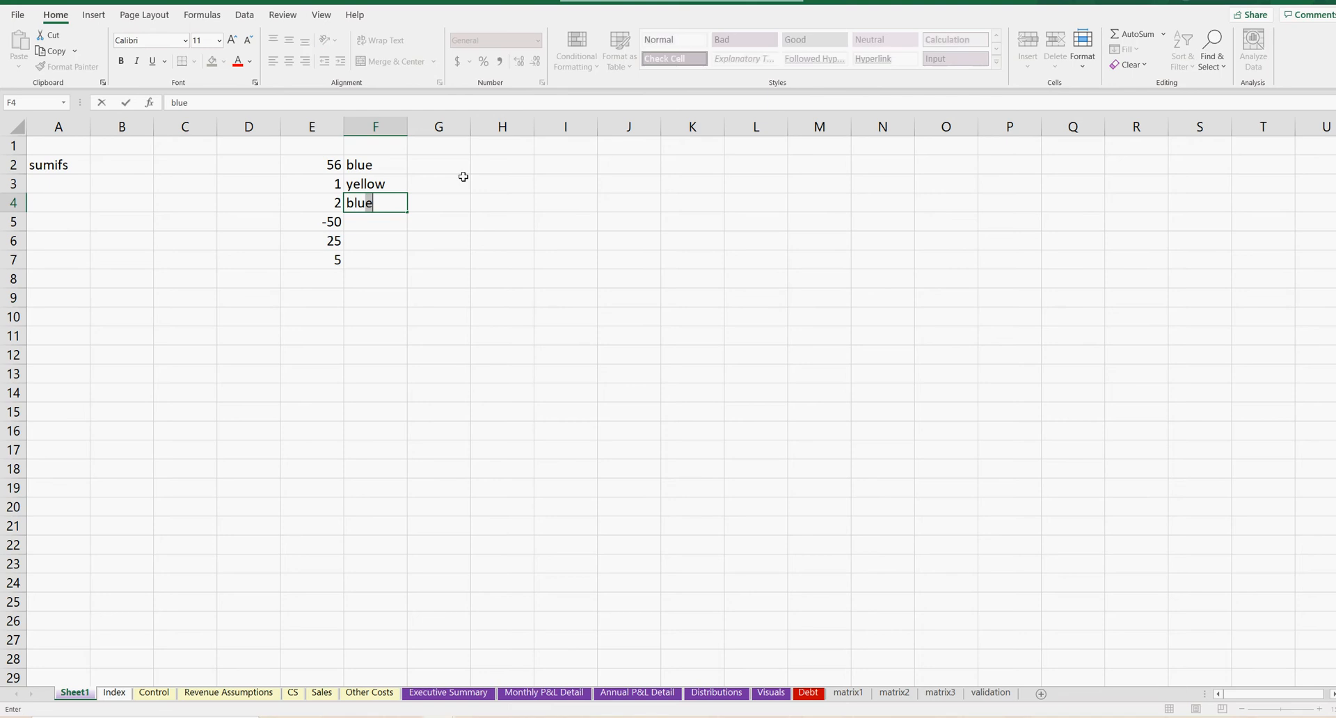
key(Return)
text(blue)
key(Return)
text(blue)
key(Return)
text(yellow)
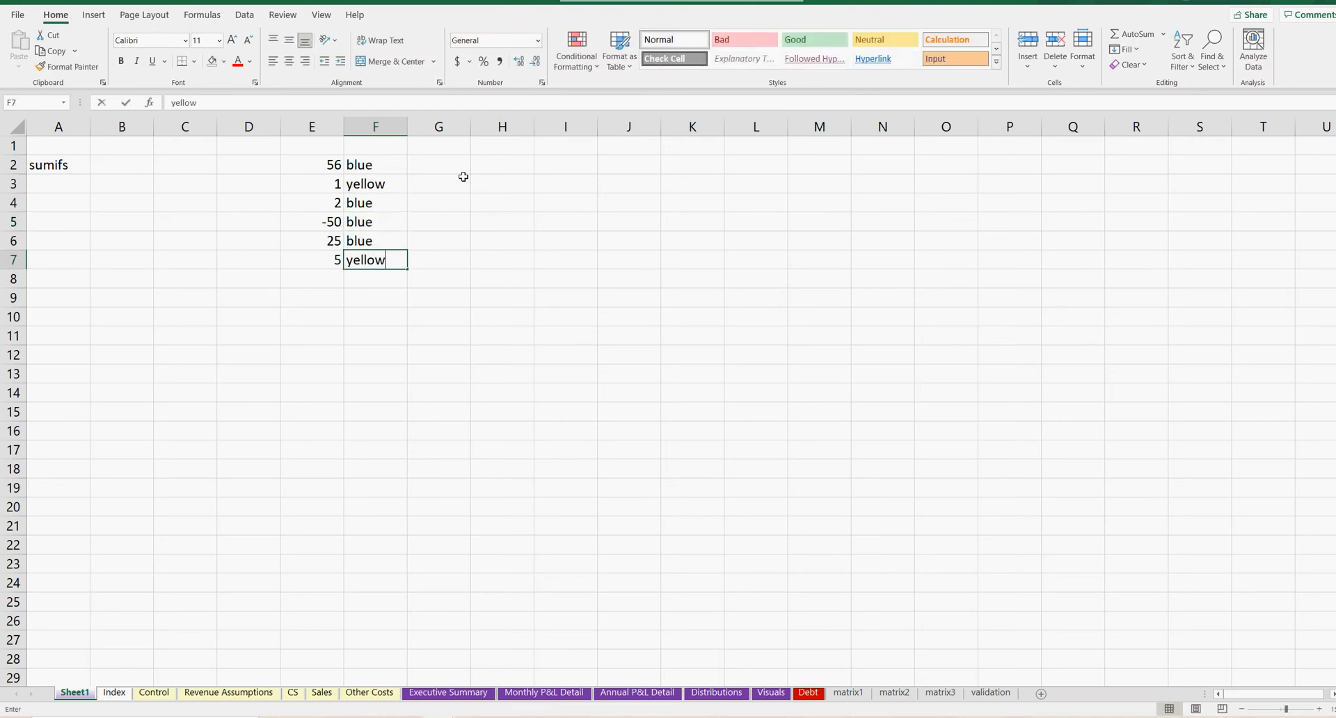
key(Return)
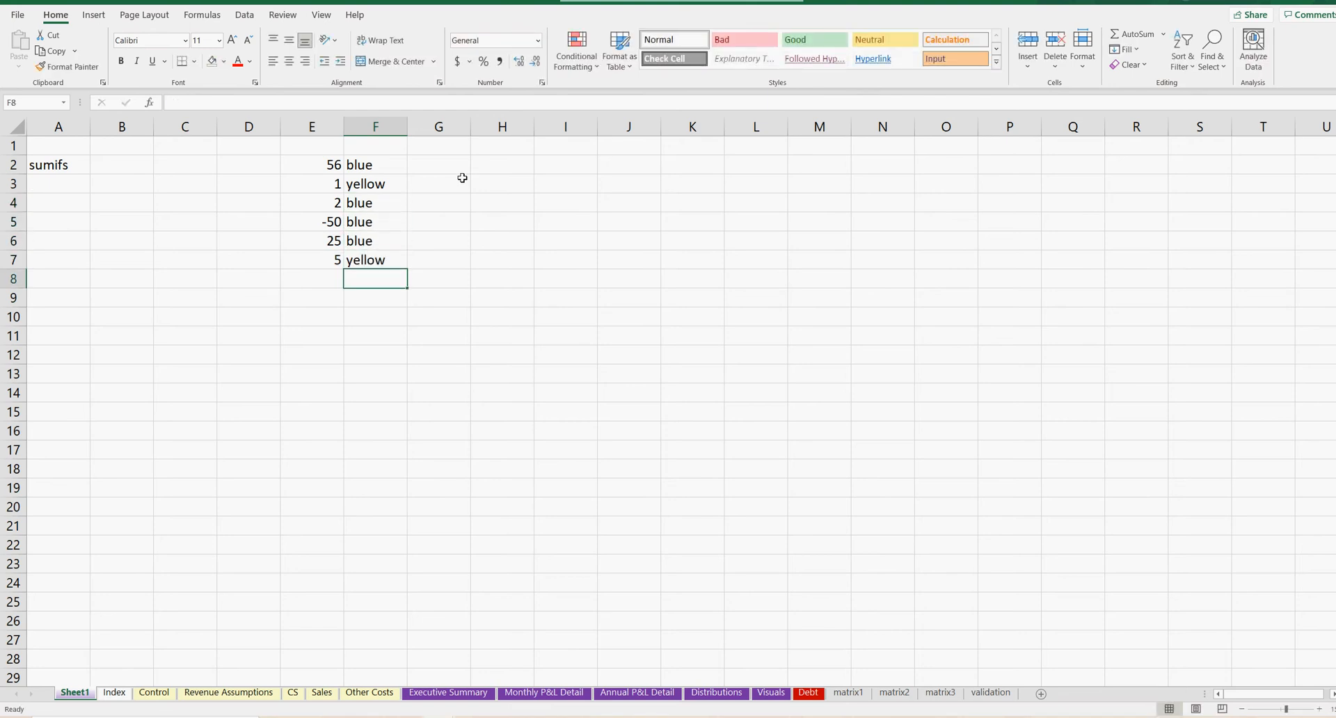
Step: Start a SUMIFS formula in cell A2 with the whole of column E as the sum range
click(63, 168)
text(=)
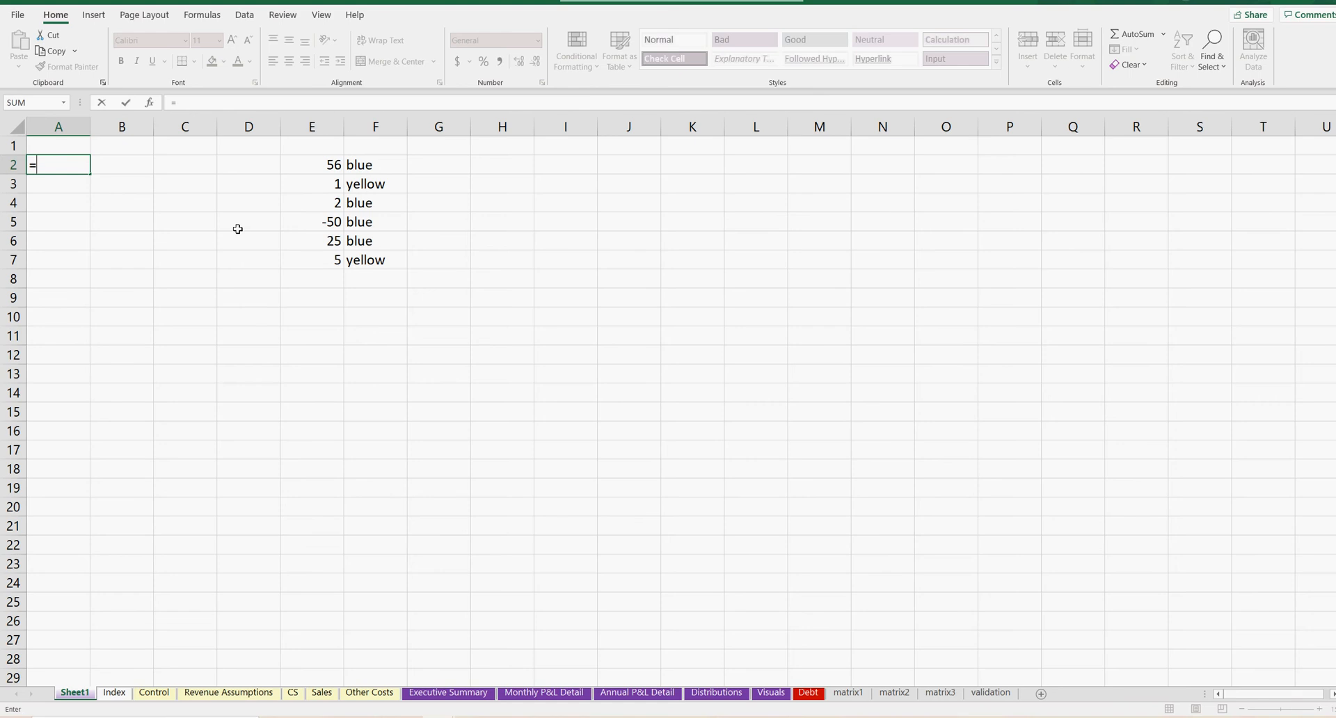
text(sum)
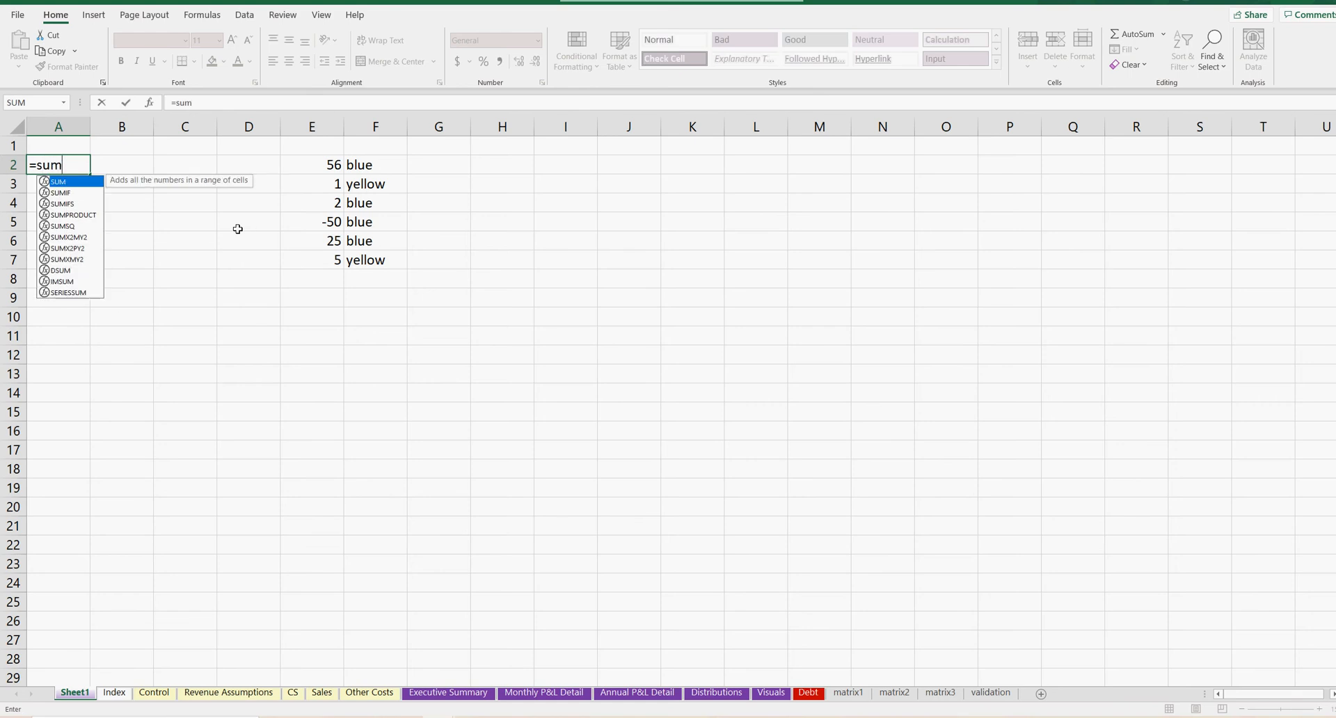
text(ifs()
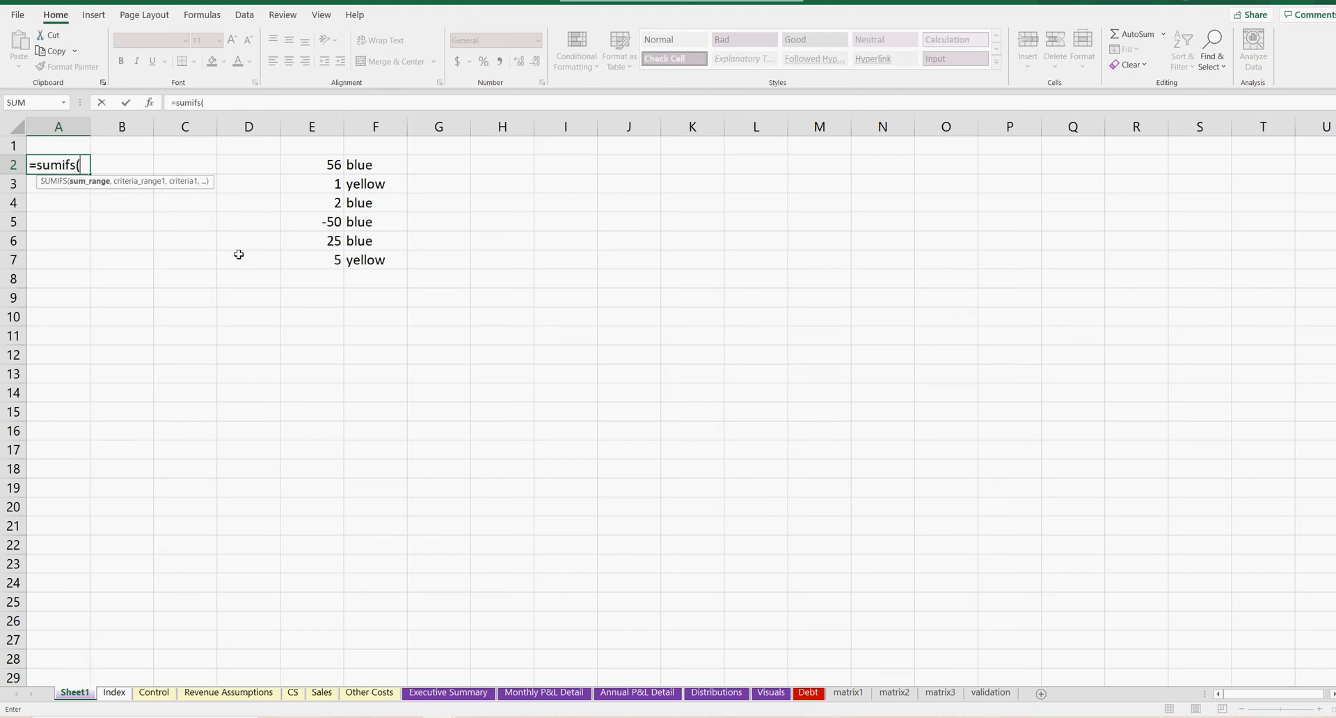
click(315, 126)
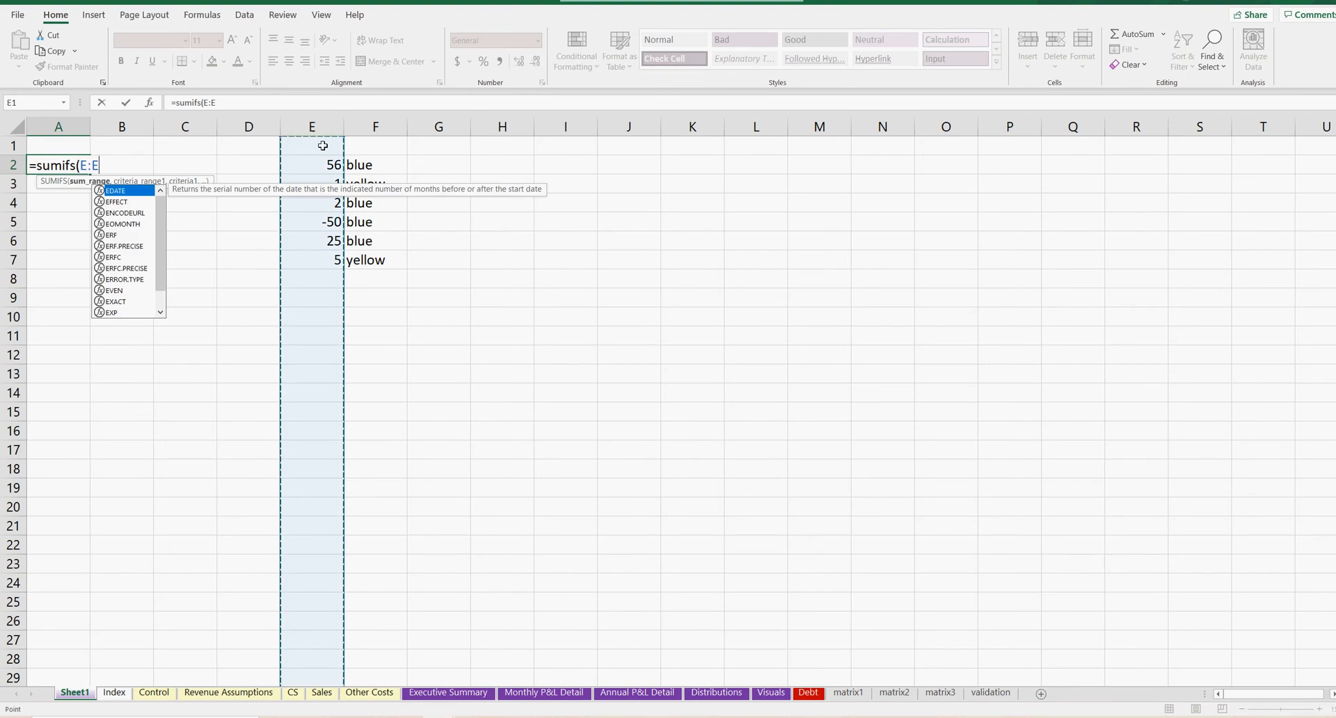
drag(326, 164, 323, 259)
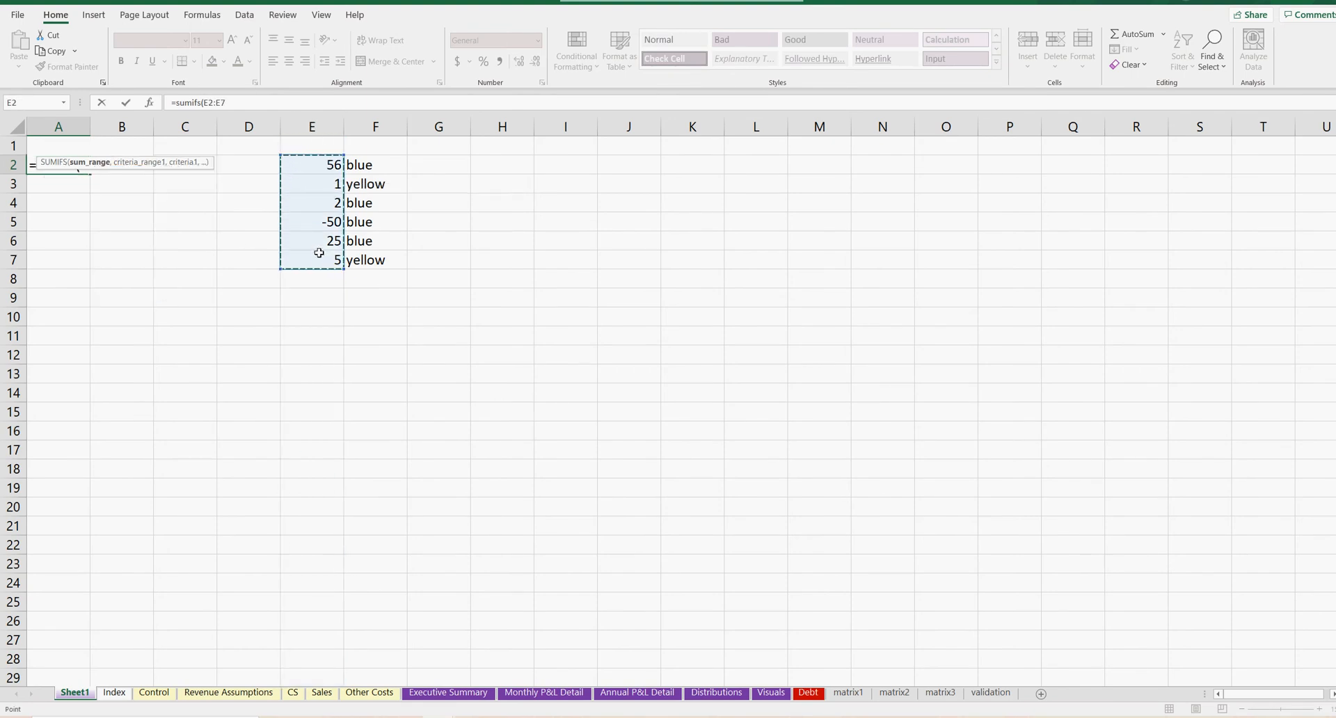
click(314, 124)
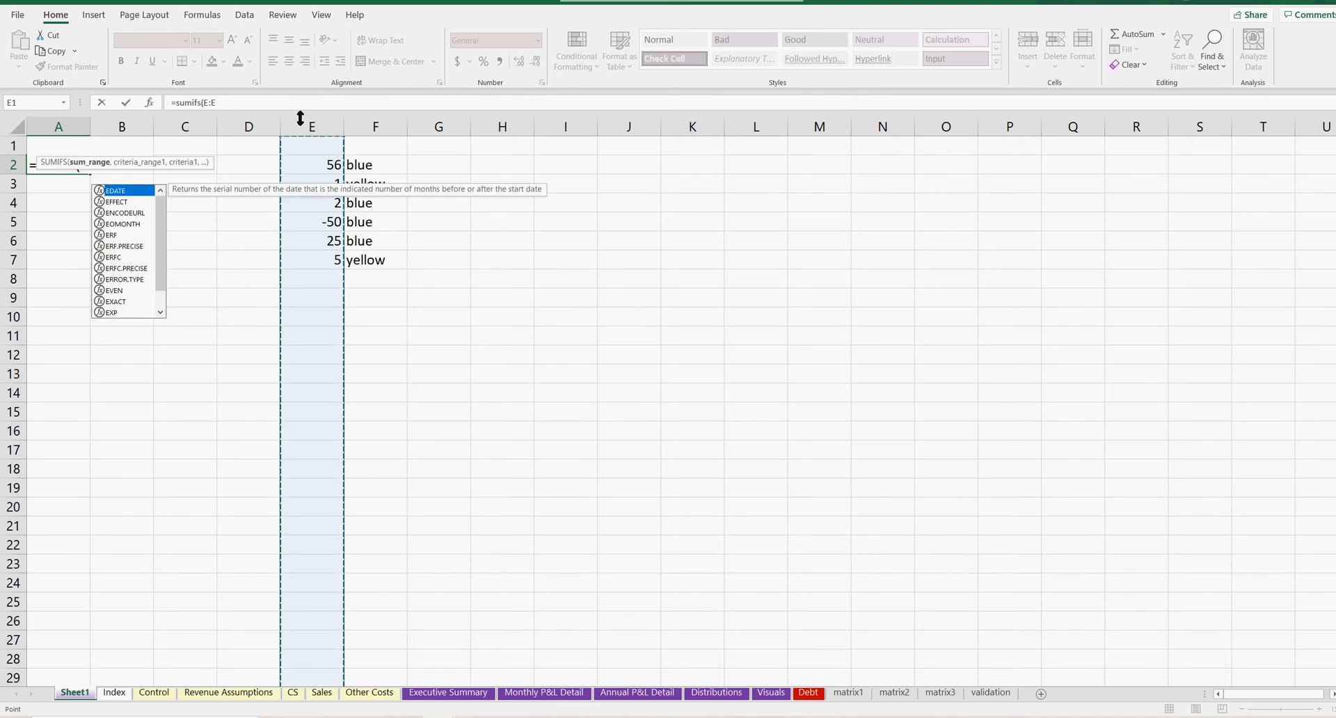
click(313, 126)
click(233, 102)
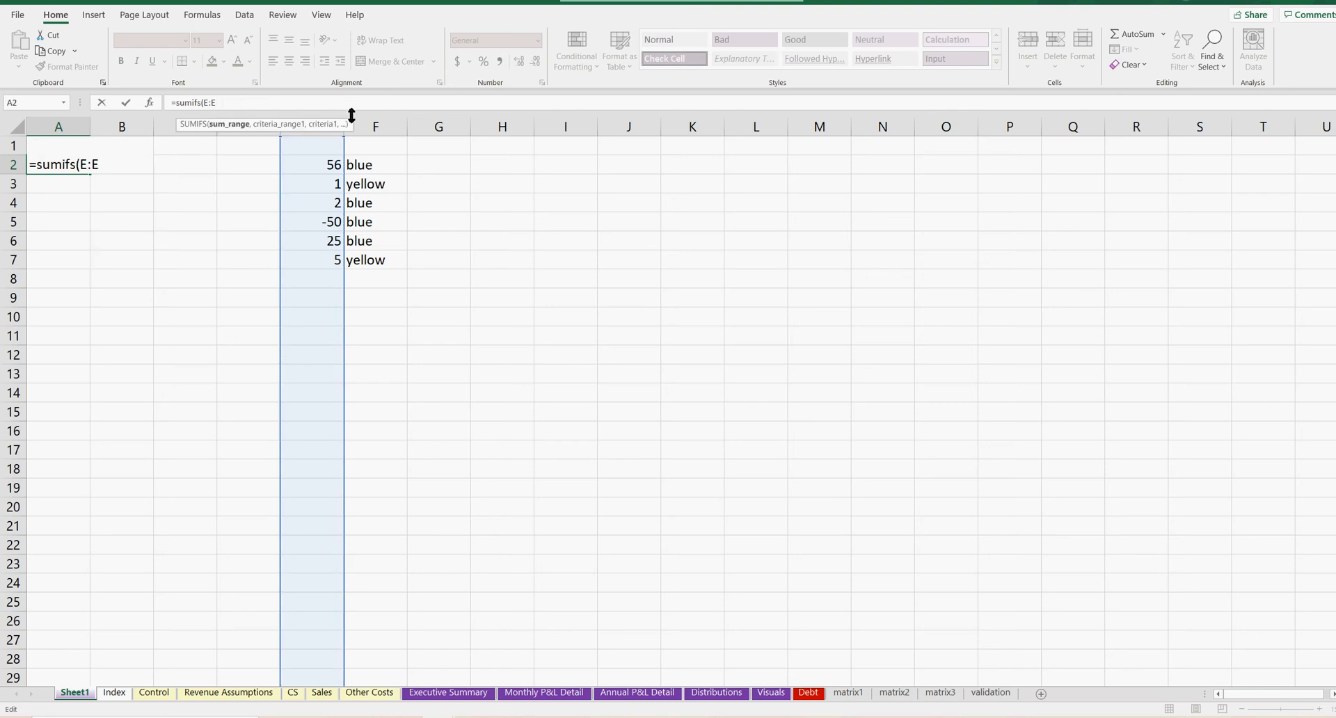
Step: Complete the A2 SUMIFS formula with column E as the criteria range and ">"&0 as the criterion
text(,)
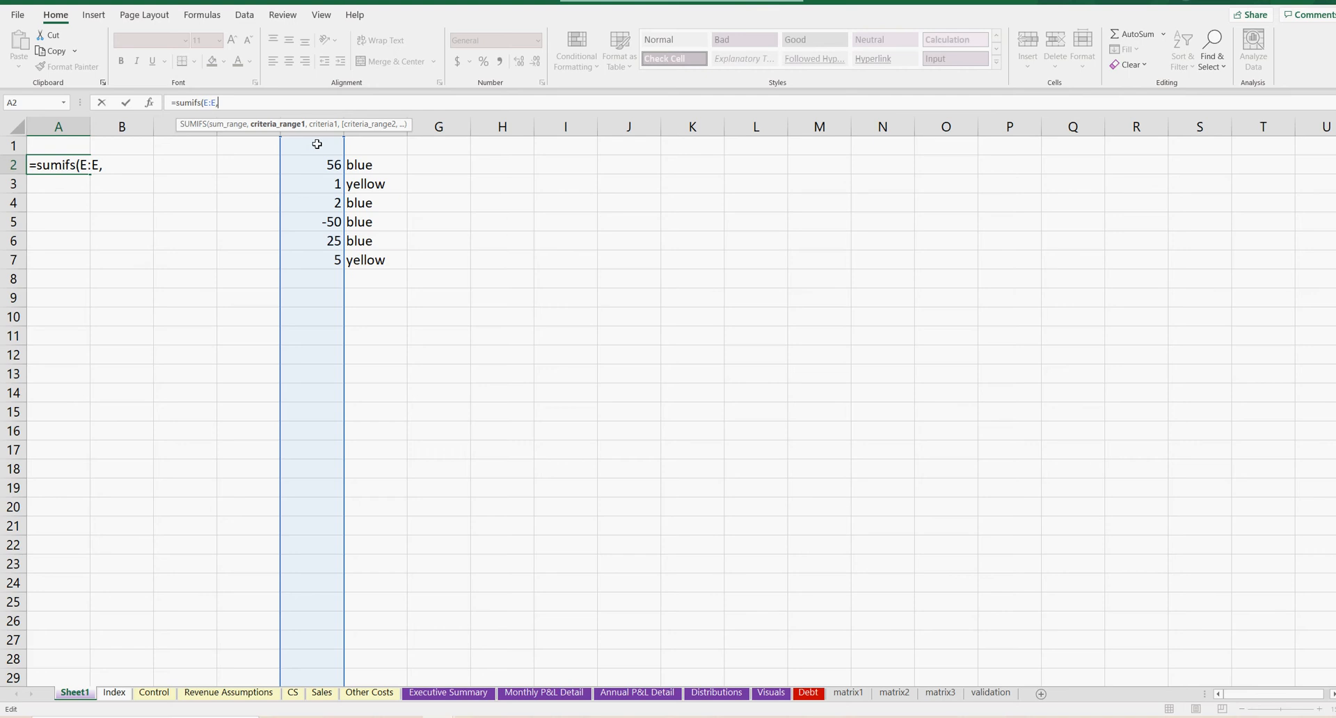
click(320, 116)
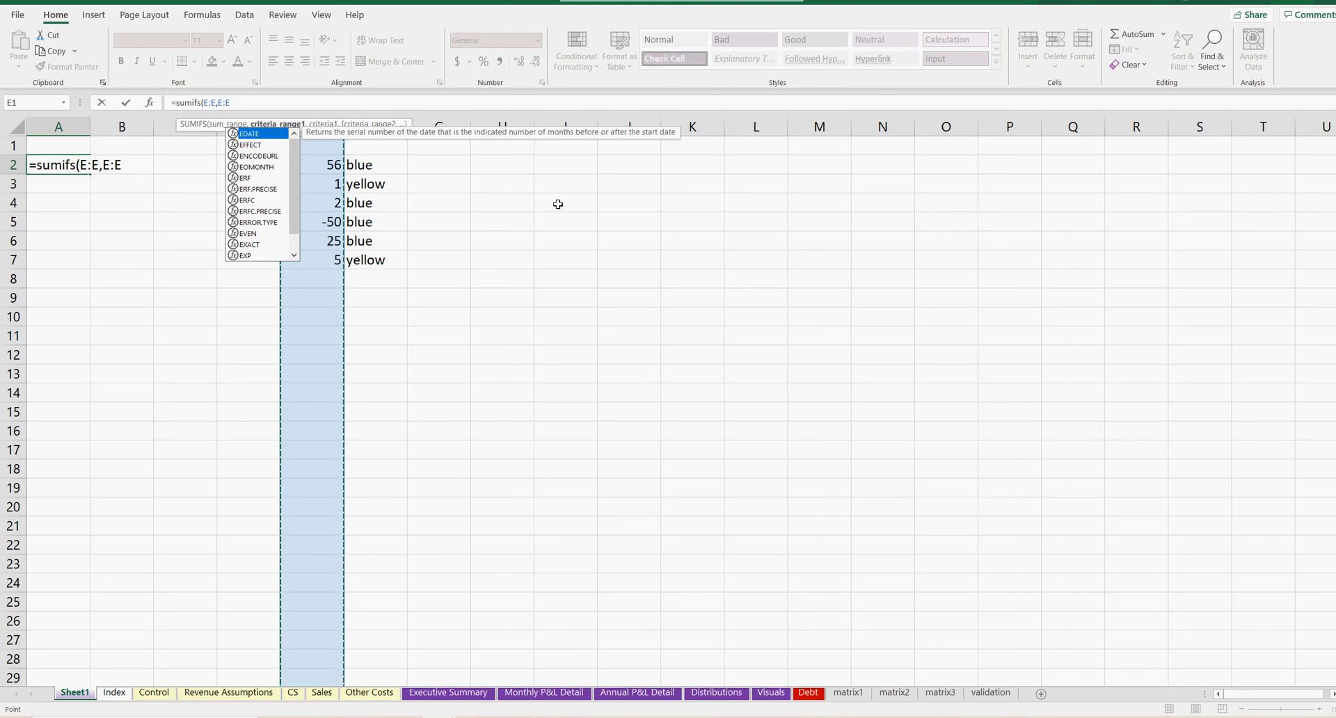
text(,)
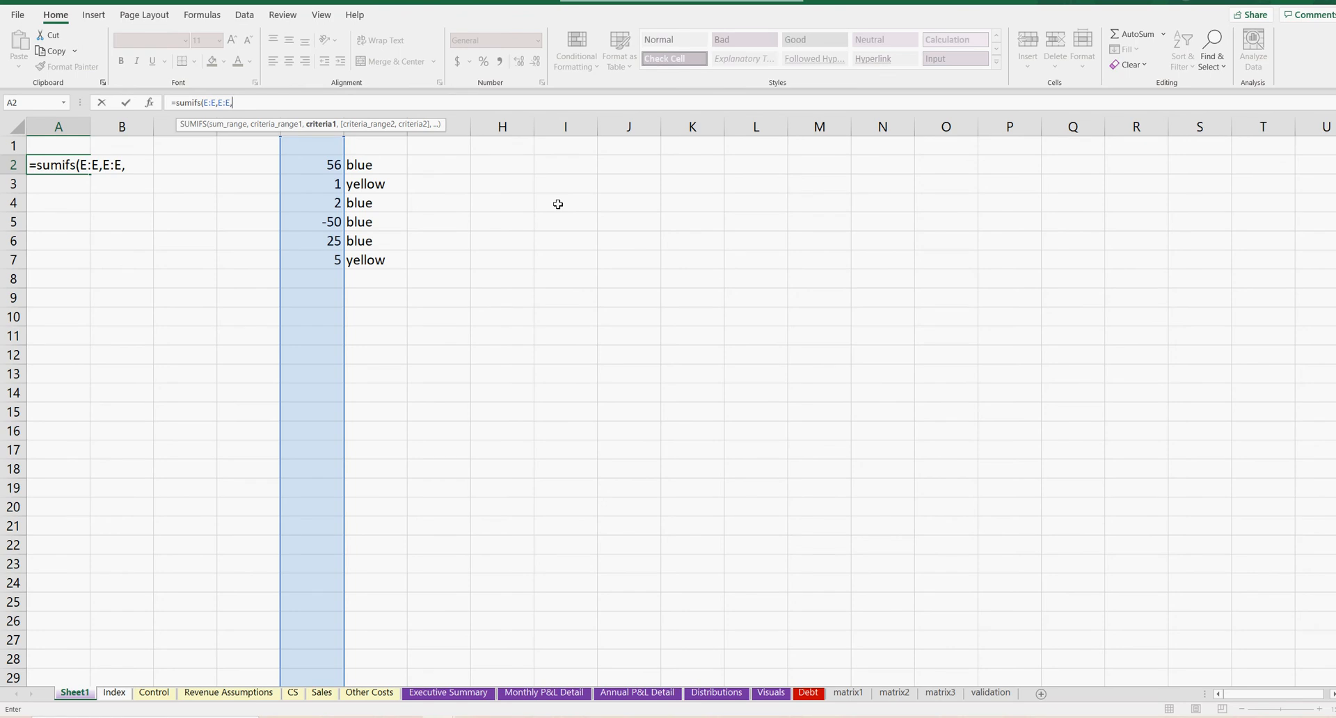
text(")
text("&0)
key(Return)
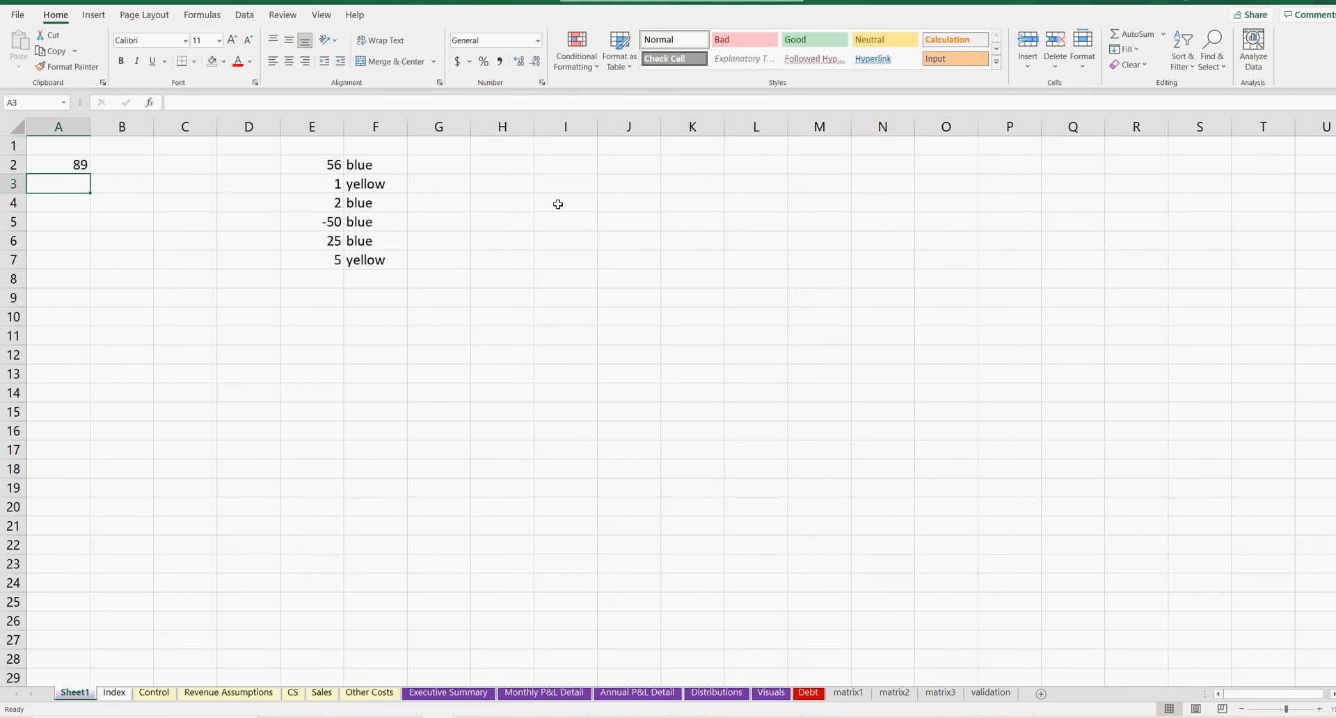
Step: Check the A2 result against the positive numbers in cells E2 to E4 and E6 to E7
click(67, 166)
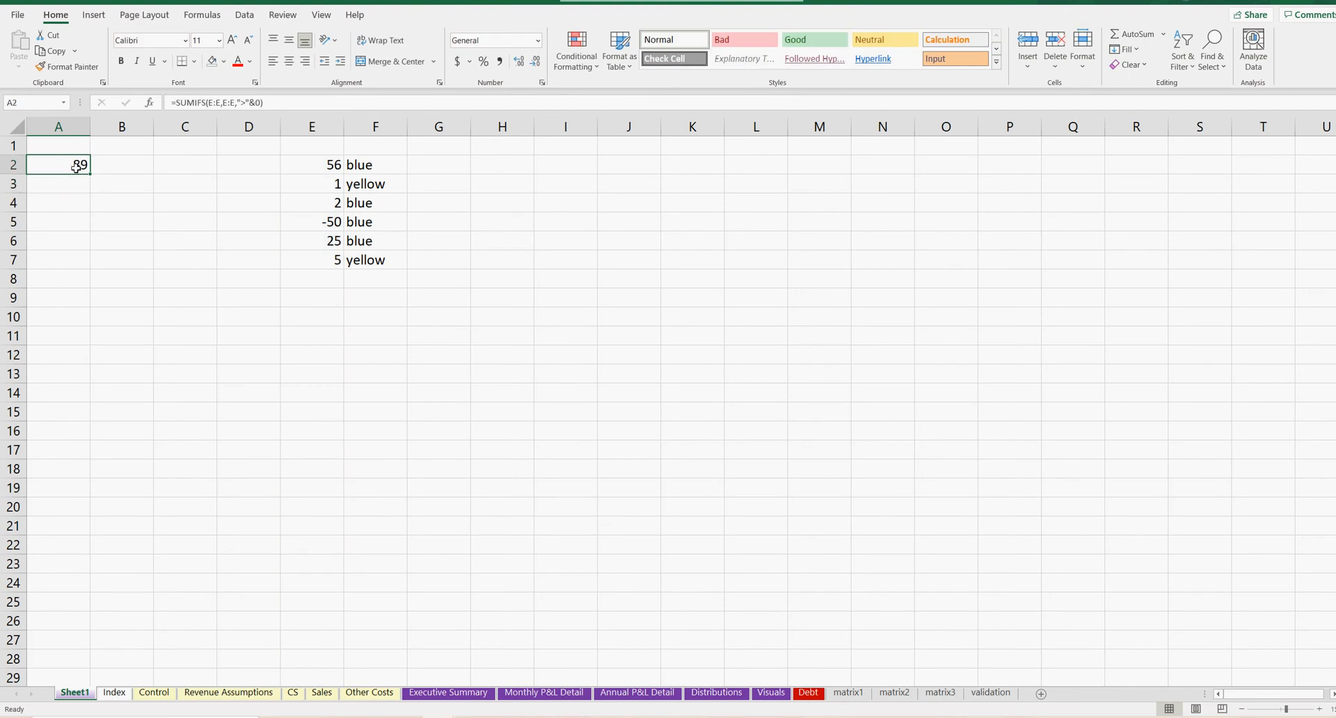
drag(318, 165, 318, 201)
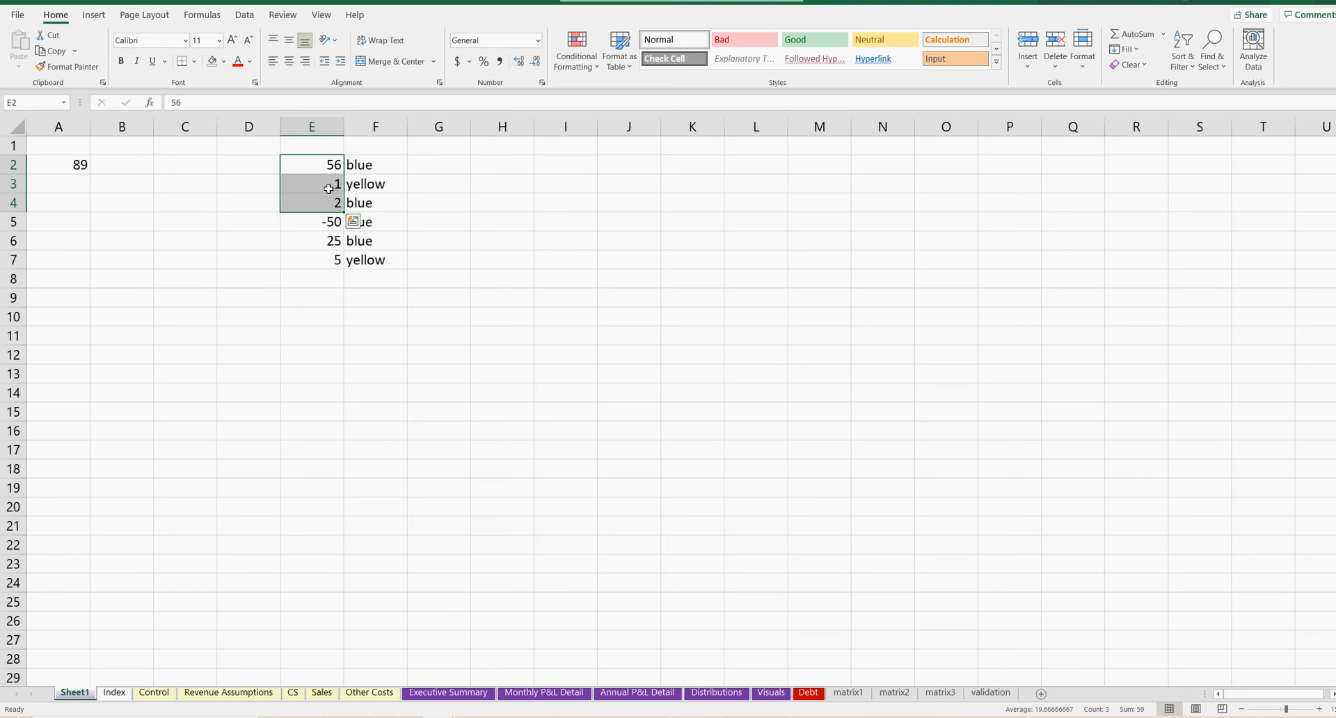
drag(322, 243, 324, 254)
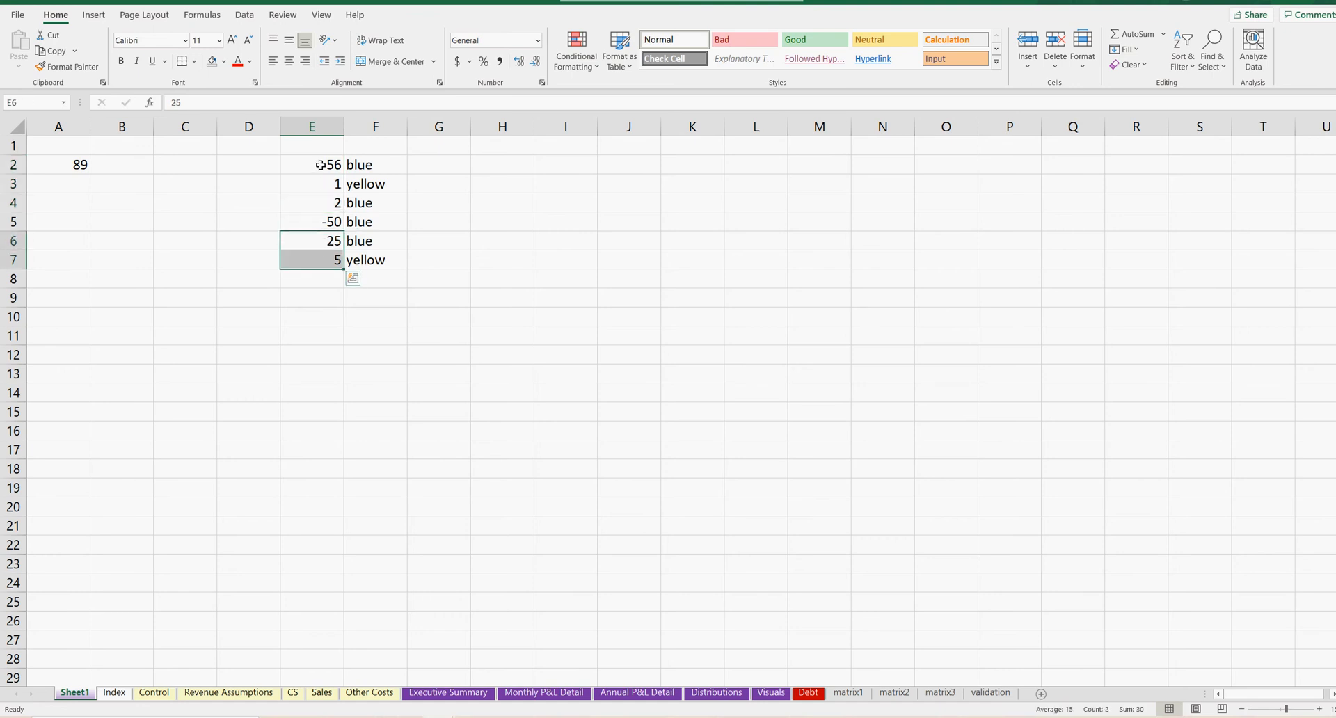
drag(319, 165, 318, 199)
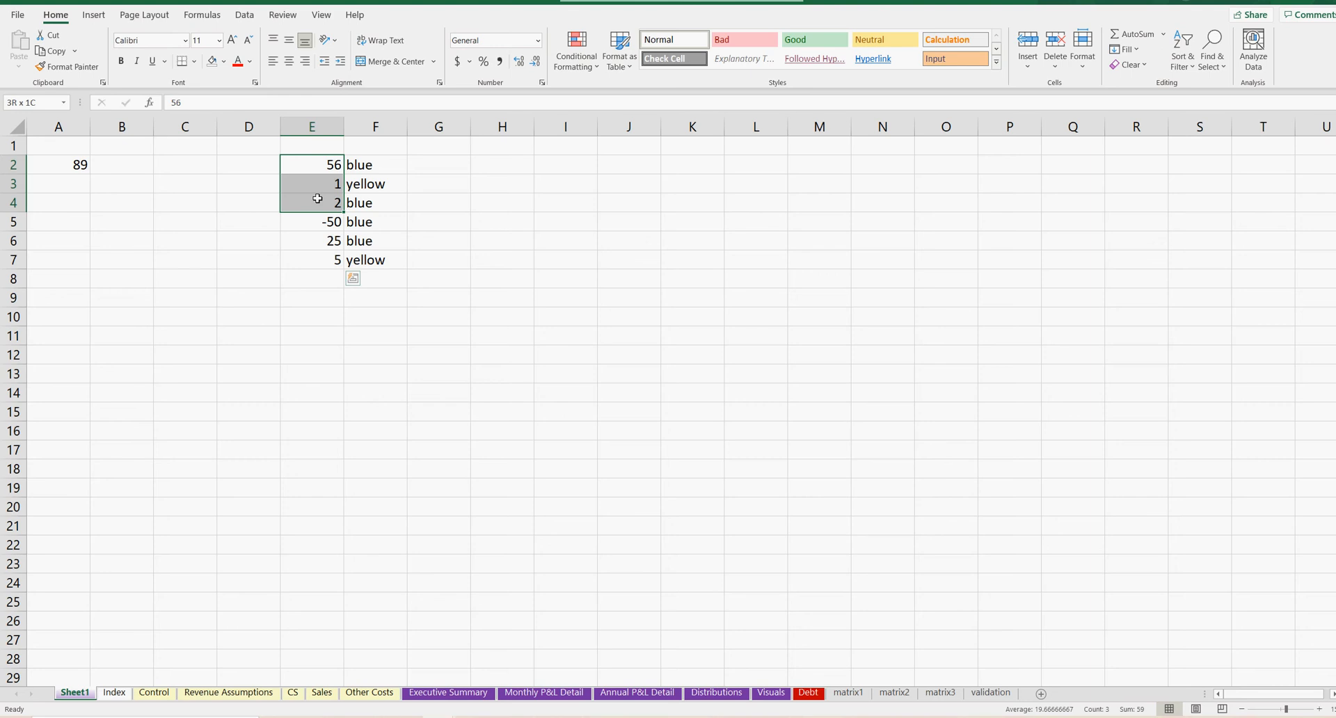
drag(317, 199, 317, 199)
drag(325, 242, 325, 259)
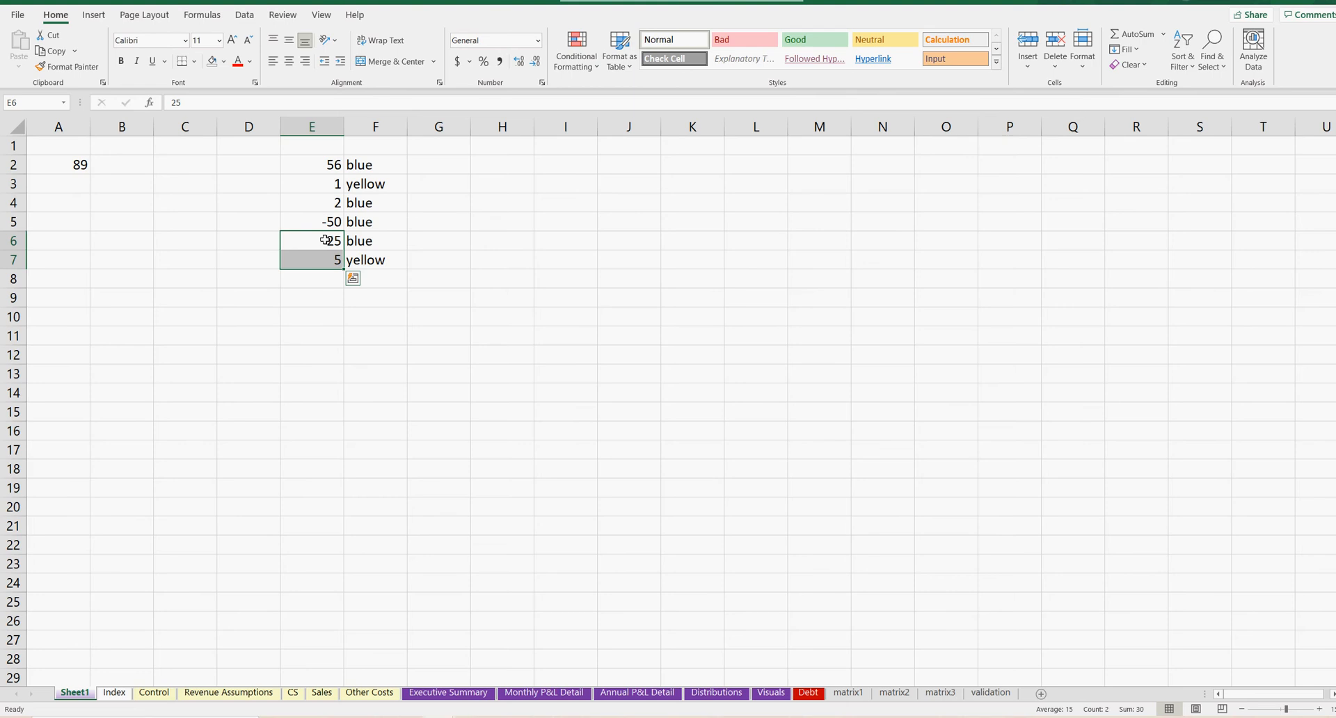
click(69, 165)
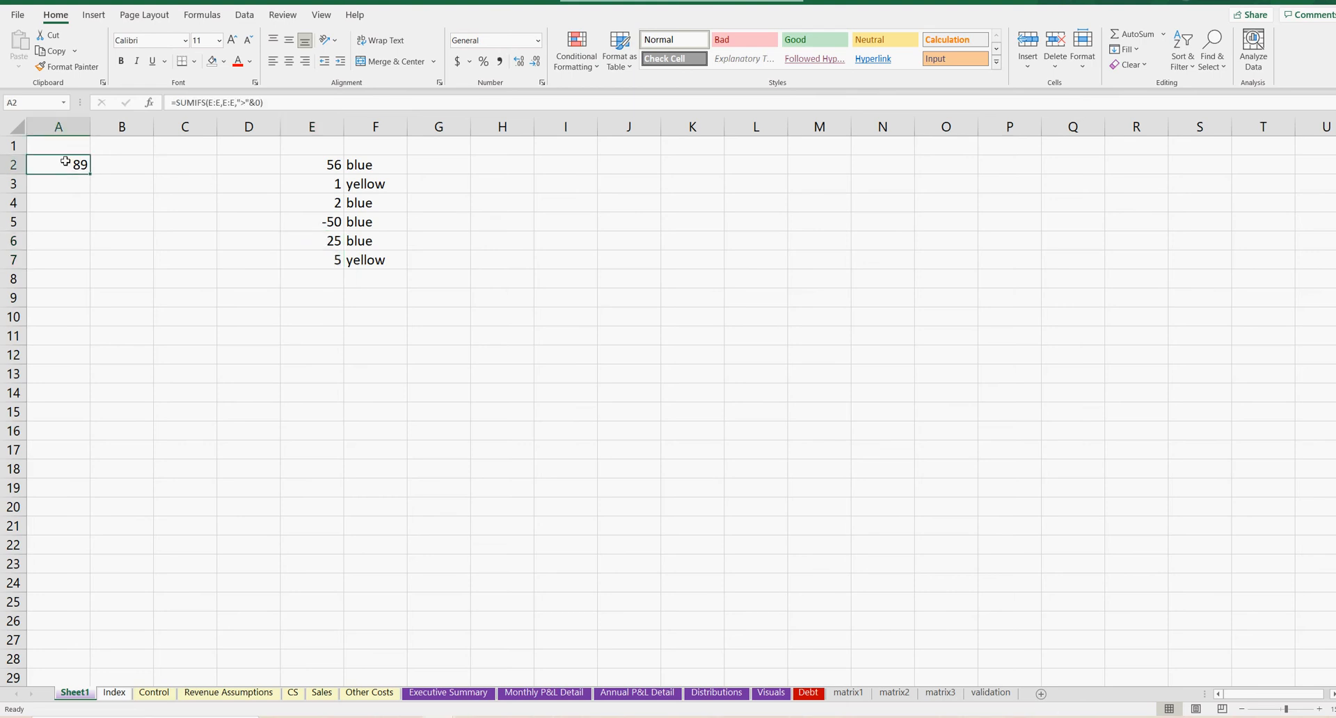
Step: Extend the A2 SUMIFS formula with a second condition on column E using the criterion "<"&50
double_click(65, 164)
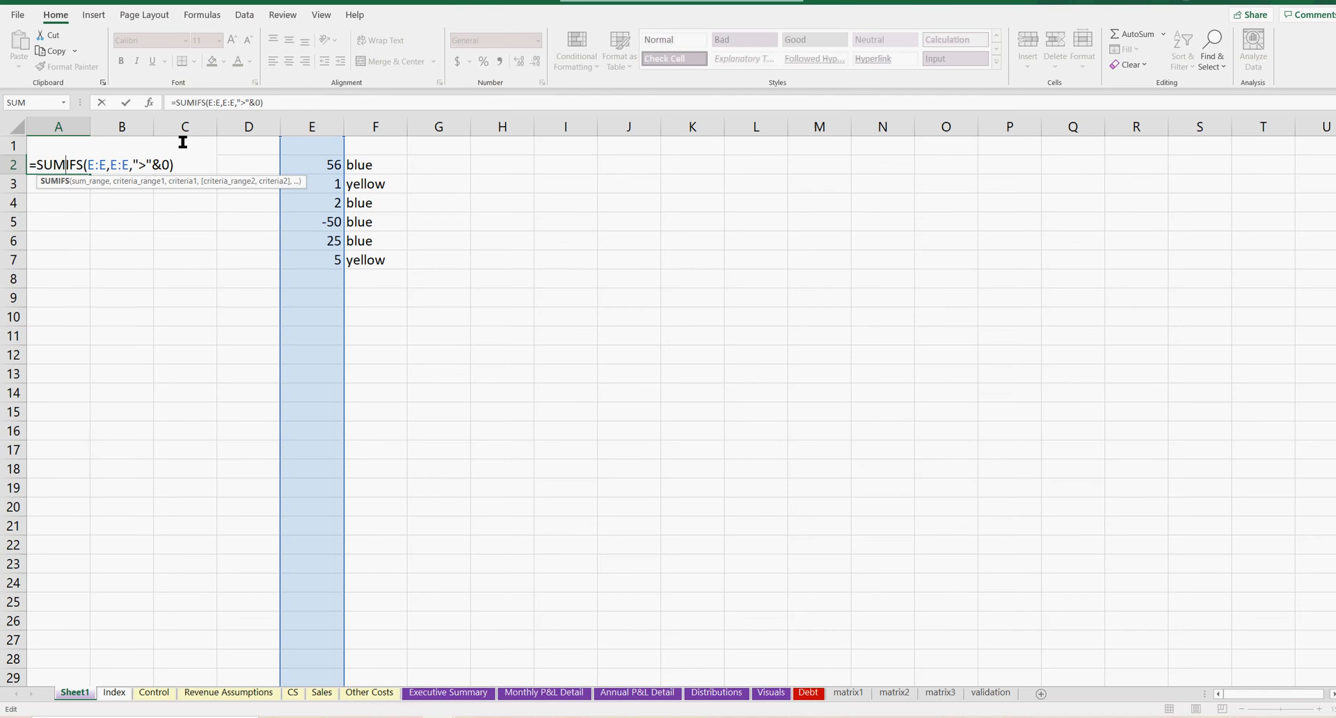
click(264, 105)
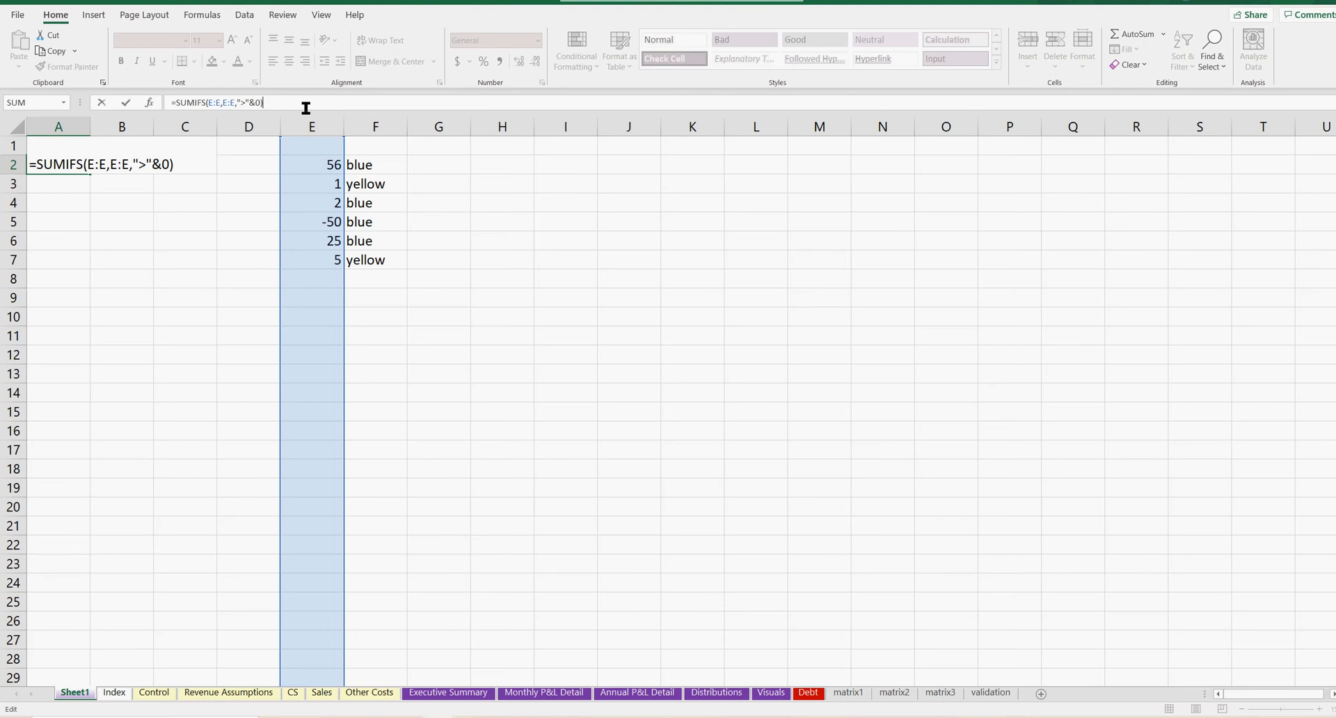
key(BackSpace)
text(,)
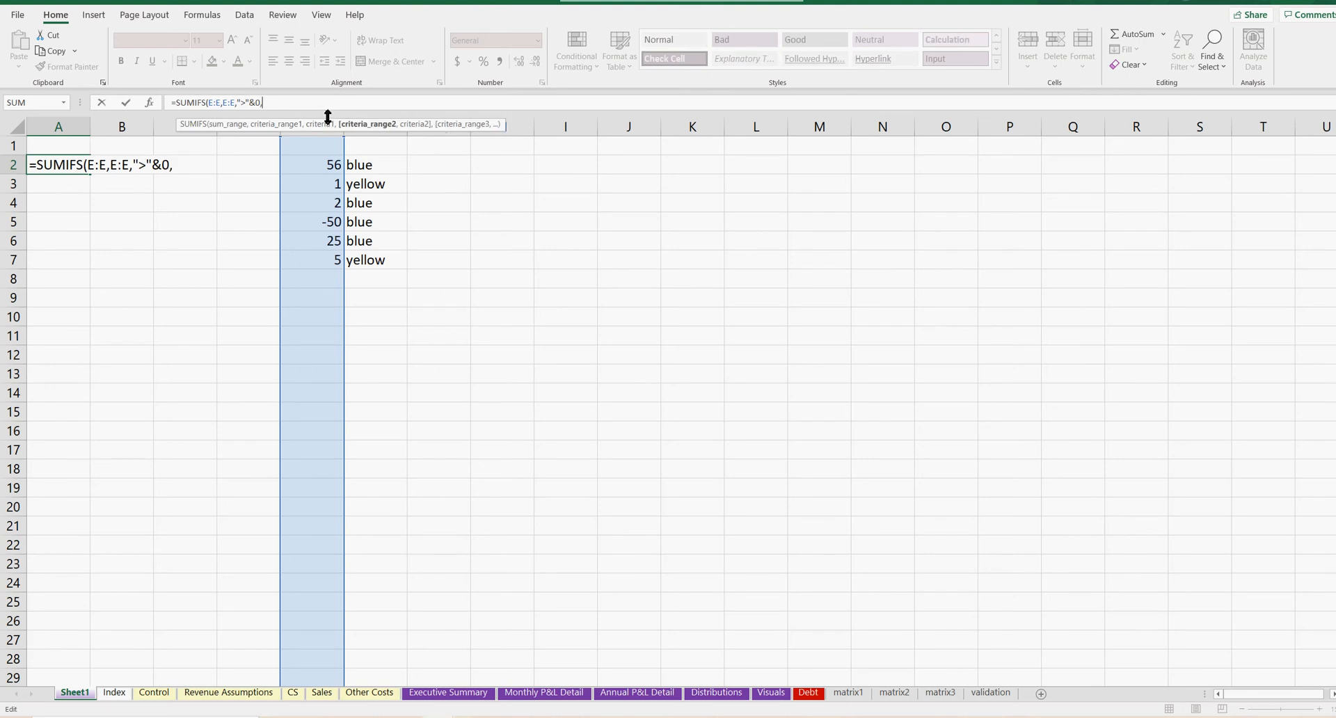
click(329, 124)
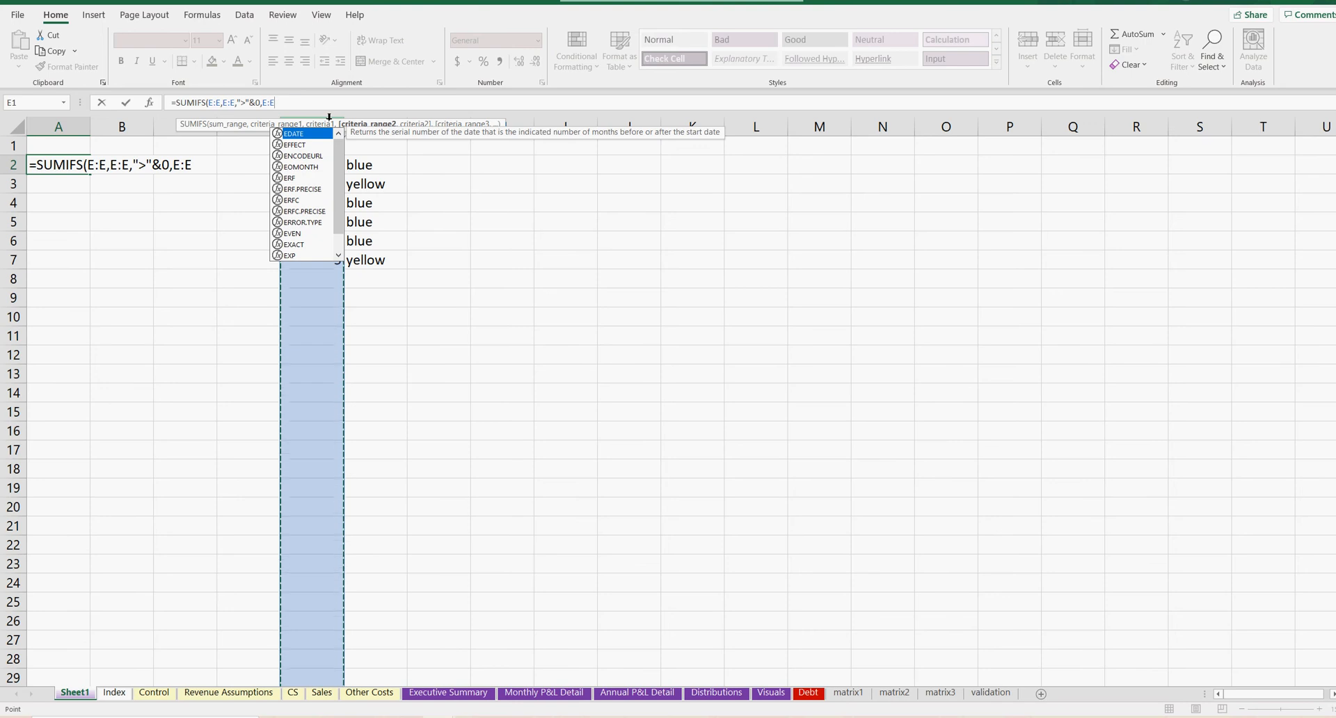
text(,")
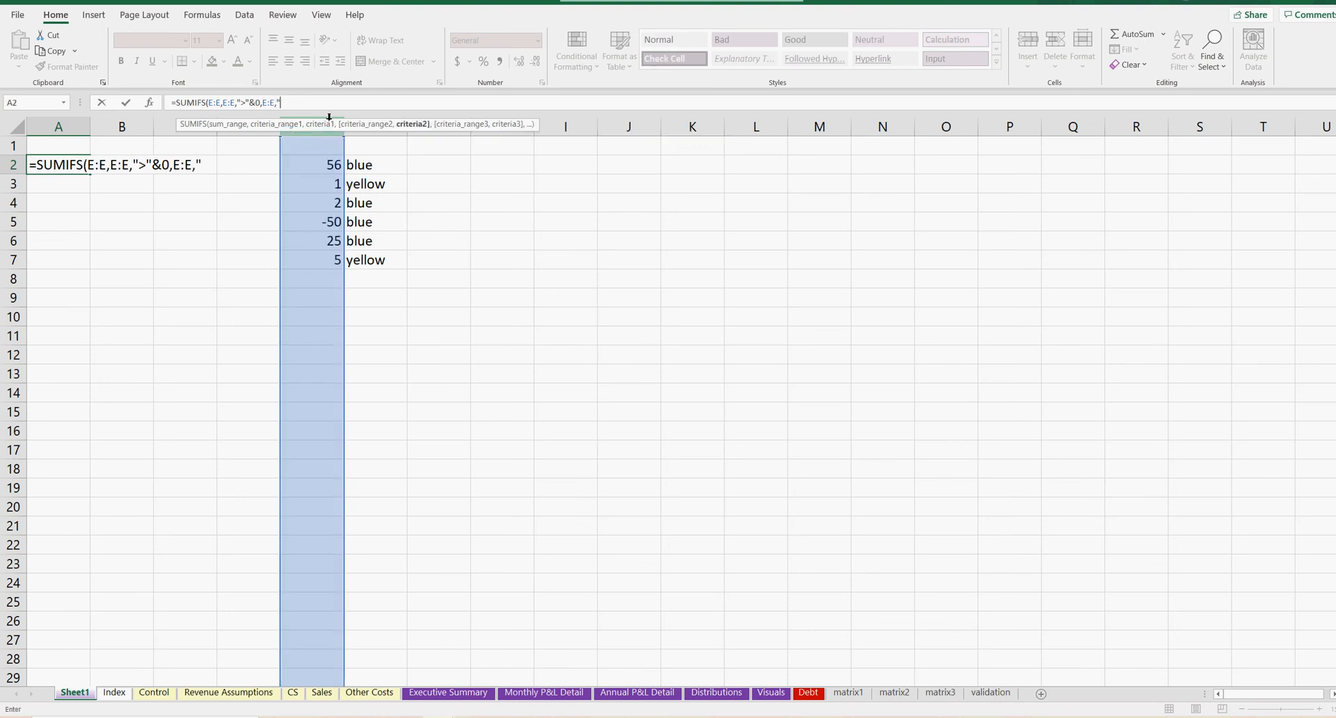
text(<"&)
text(50)
key(Return)
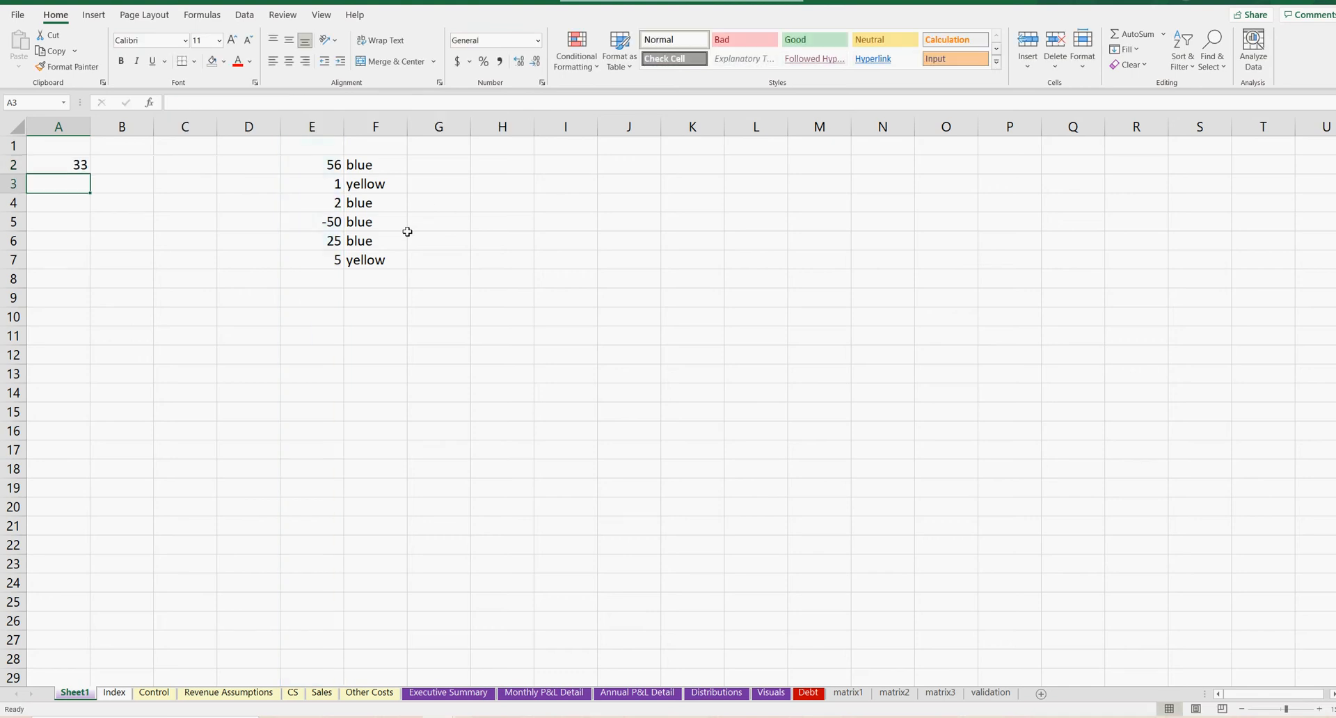
click(61, 164)
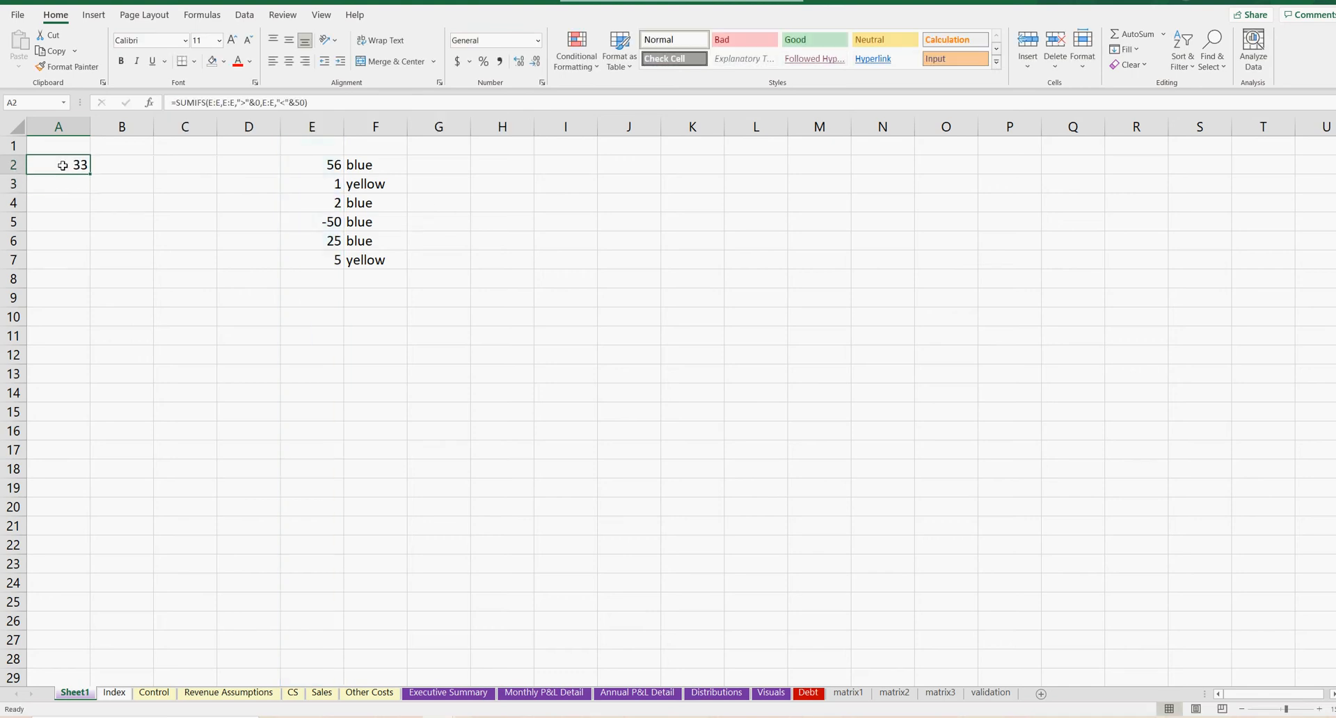
Step: Enter the cross-check formula =E3+E4+E6+E7 in cell I10
click(569, 316)
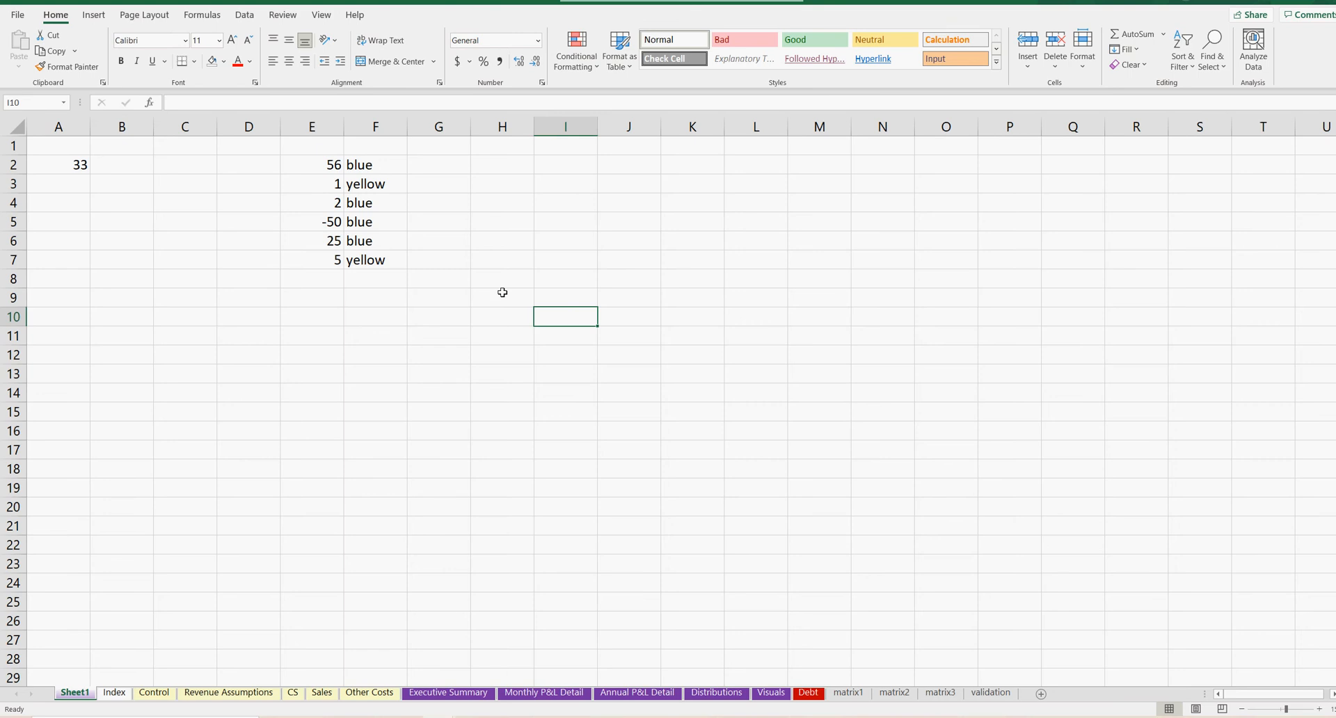
text(=)
click(321, 184)
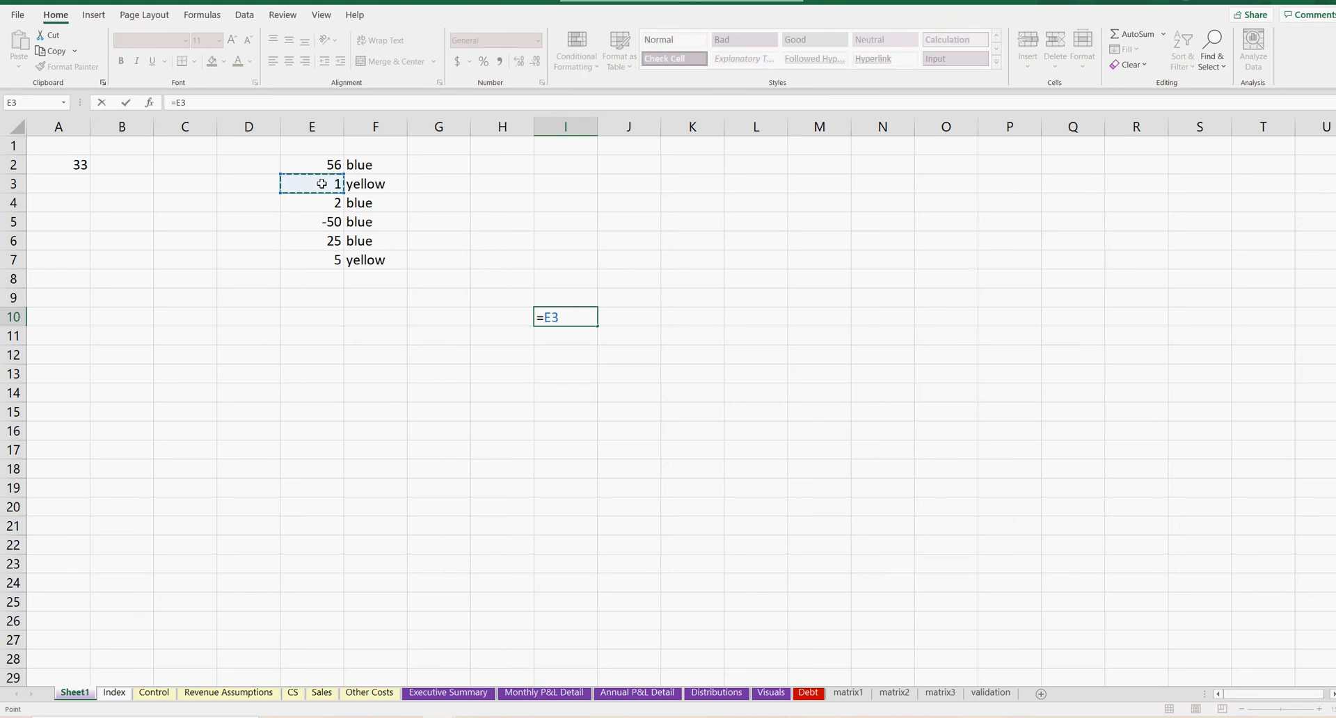
text(+)
click(323, 206)
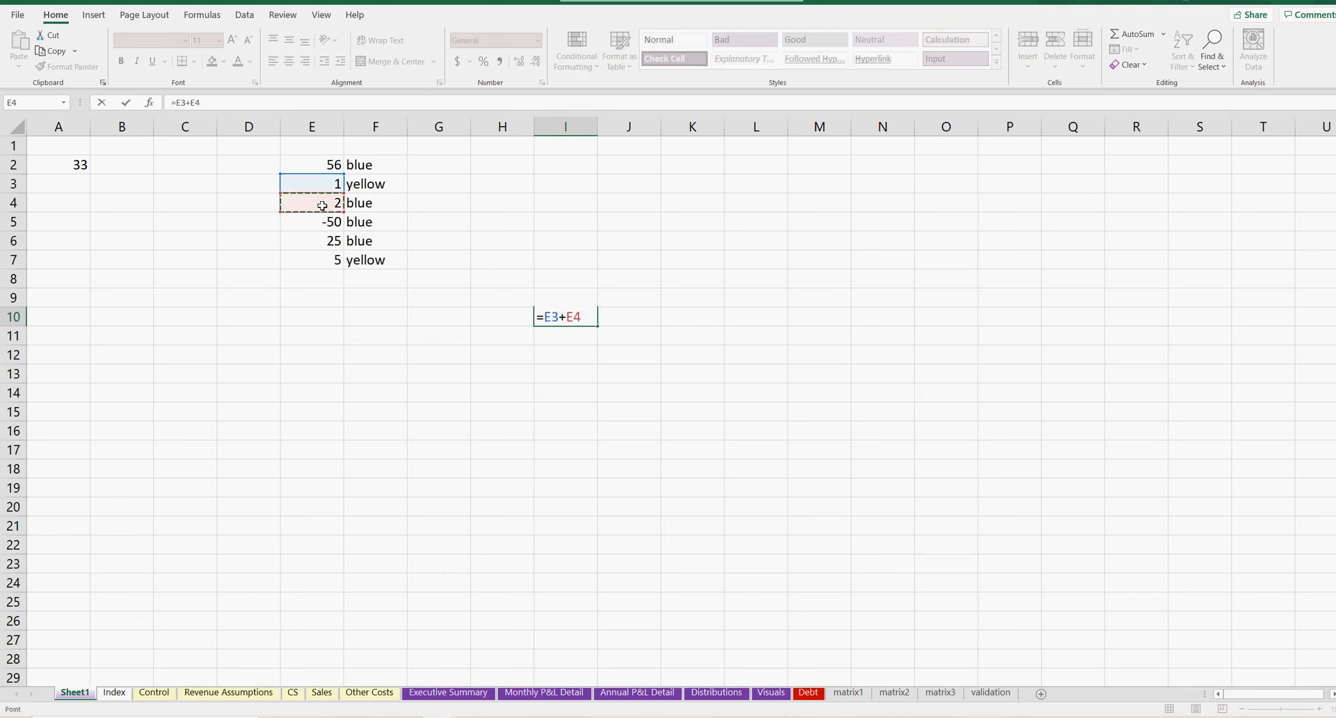
text(+)
click(324, 241)
text(+)
click(327, 260)
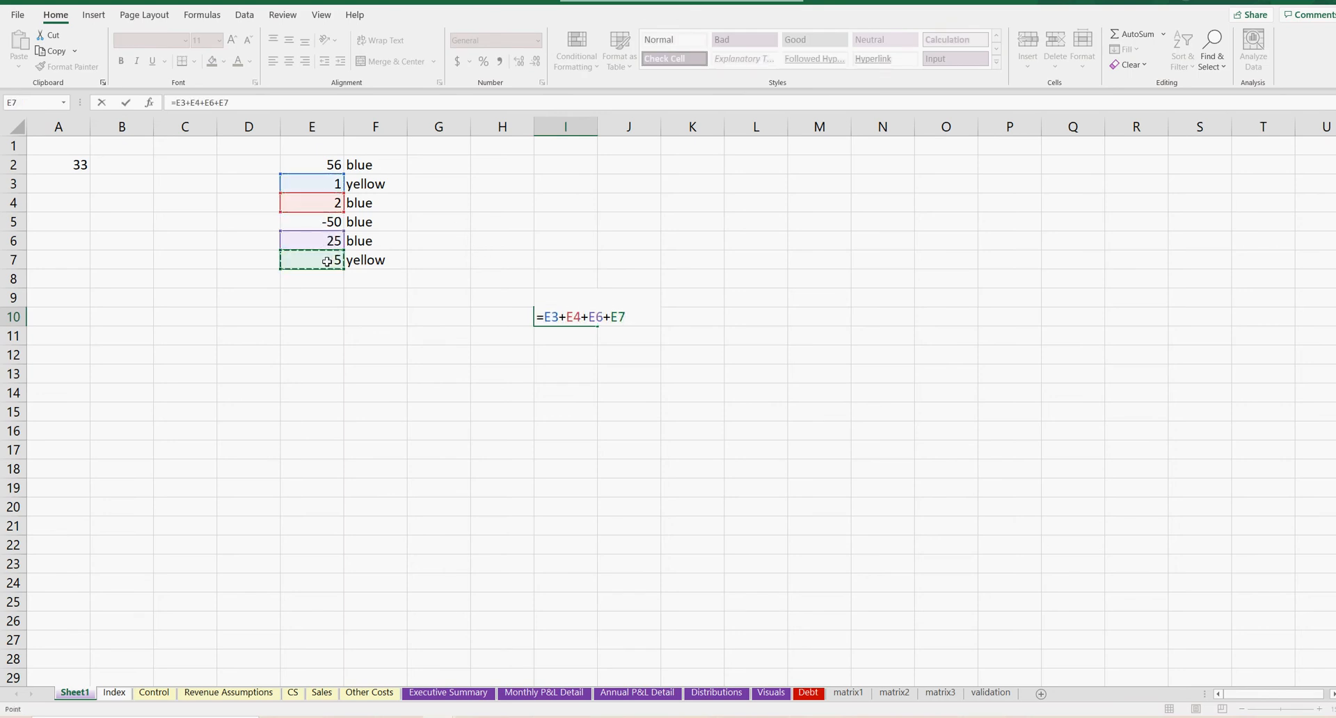
key(Return)
Step: Clear the cross-check formula from cell I10 and select the numbers in cells E2 to E7
click(559, 313)
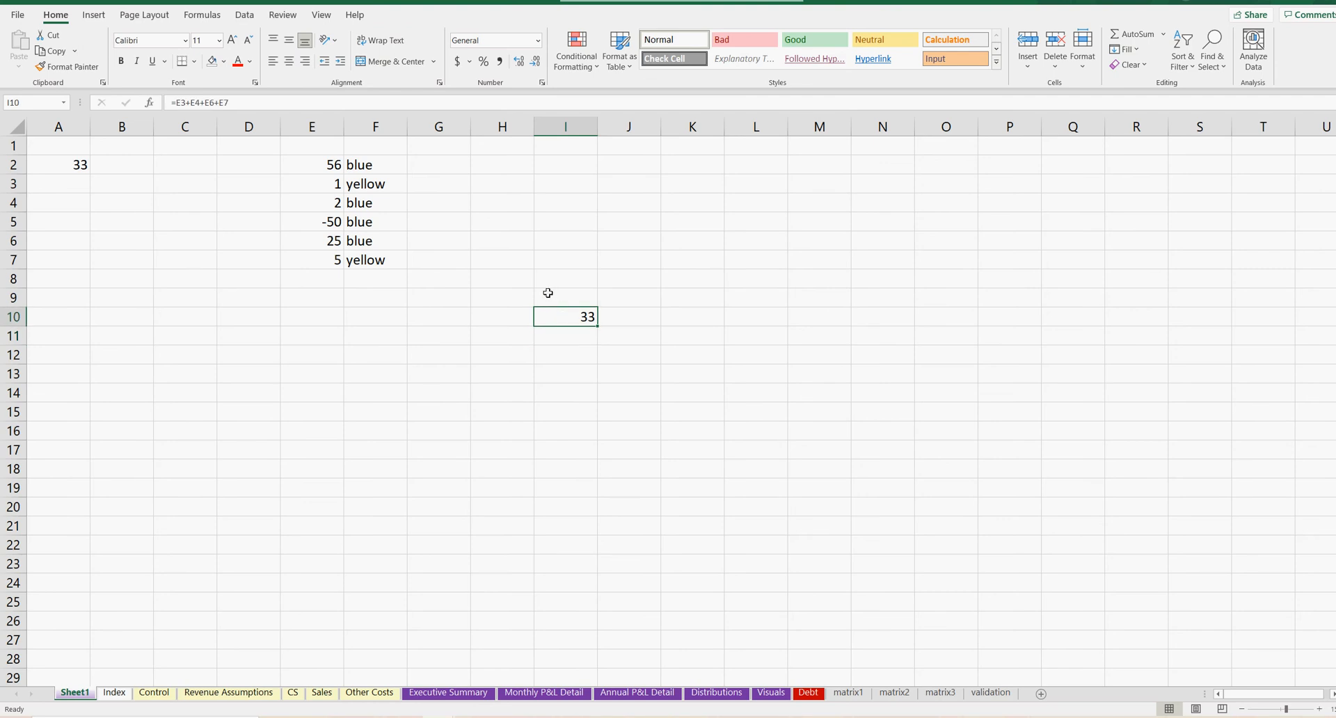
key(BackSpace)
key(Return)
drag(308, 163, 327, 261)
Step: Remove all arguments from the SUMIFS formula in cell A2, leaving only =SUMIFS(
click(61, 166)
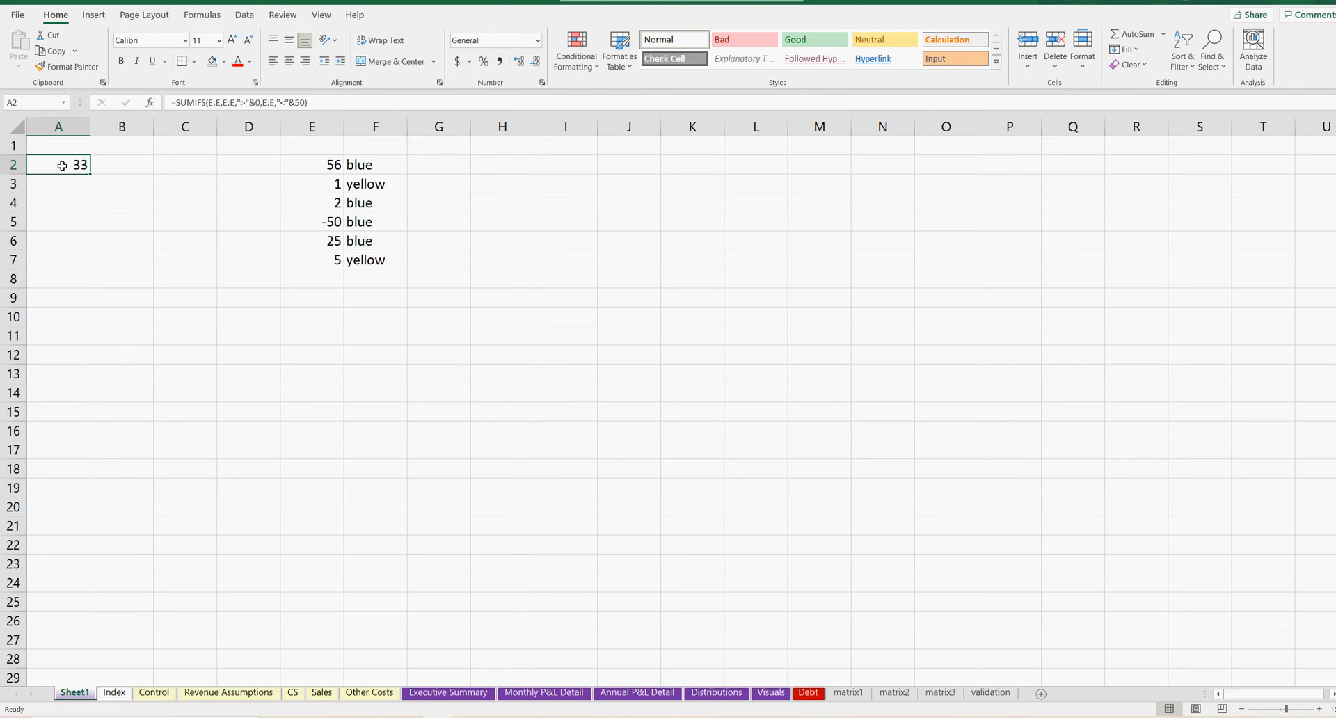
double_click(61, 166)
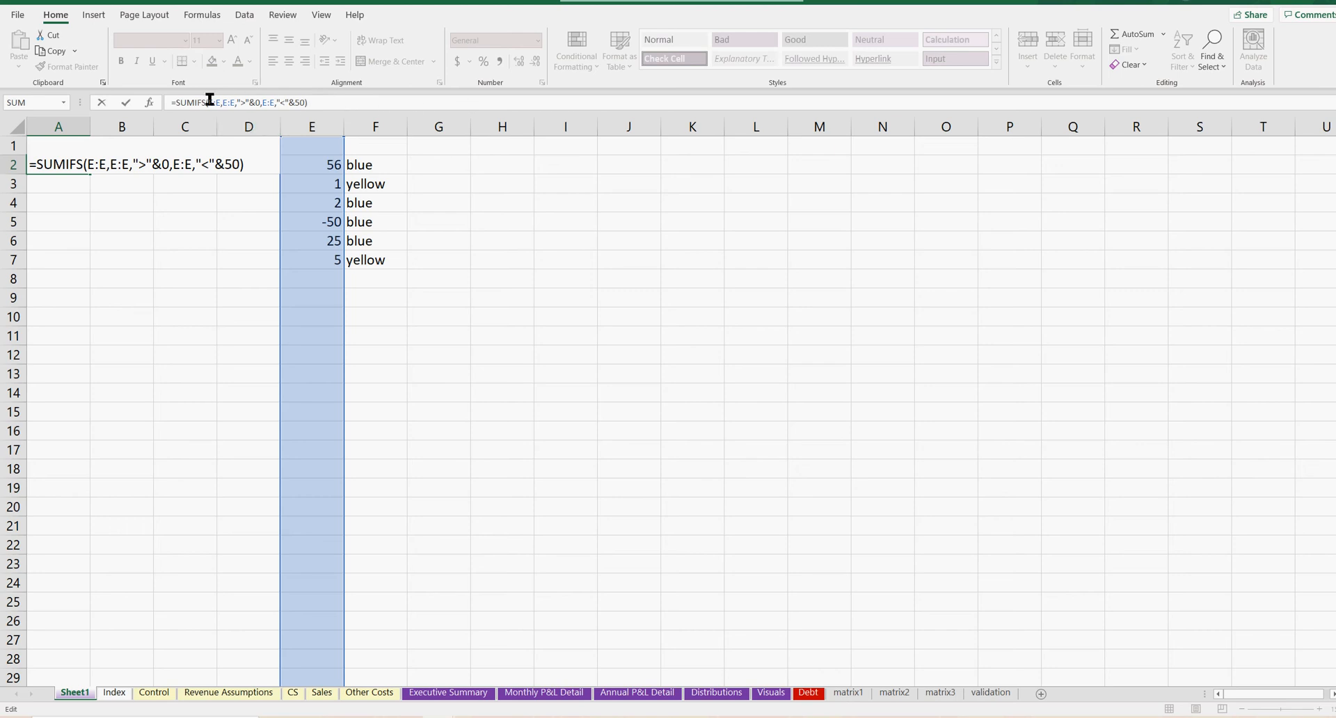
click(316, 104)
key(BackSpace)
key(BackSpace)
key(BackSpace)
key(BackSpace)
key(BackSpace)
key(BackSpace)
key(BackSpace)
key(BackSpace)
key(BackSpace)
key(BackSpace)
key(BackSpace)
key(BackSpace)
key(BackSpace)
key(BackSpace)
key(BackSpace)
key(BackSpace)
key(BackSpace)
key(BackSpace)
key(BackSpace)
key(BackSpace)
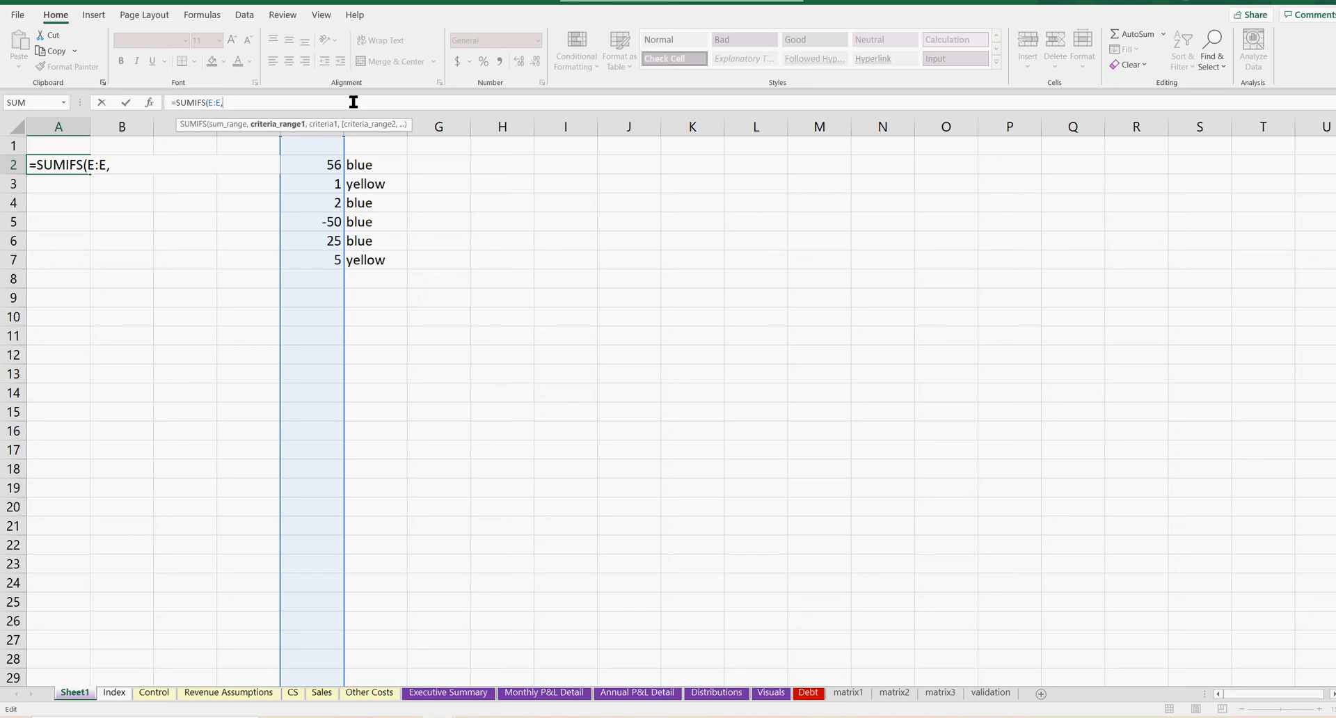
key(BackSpace)
key(BackSpace)
key(BackSpace)
key(BackSpace)
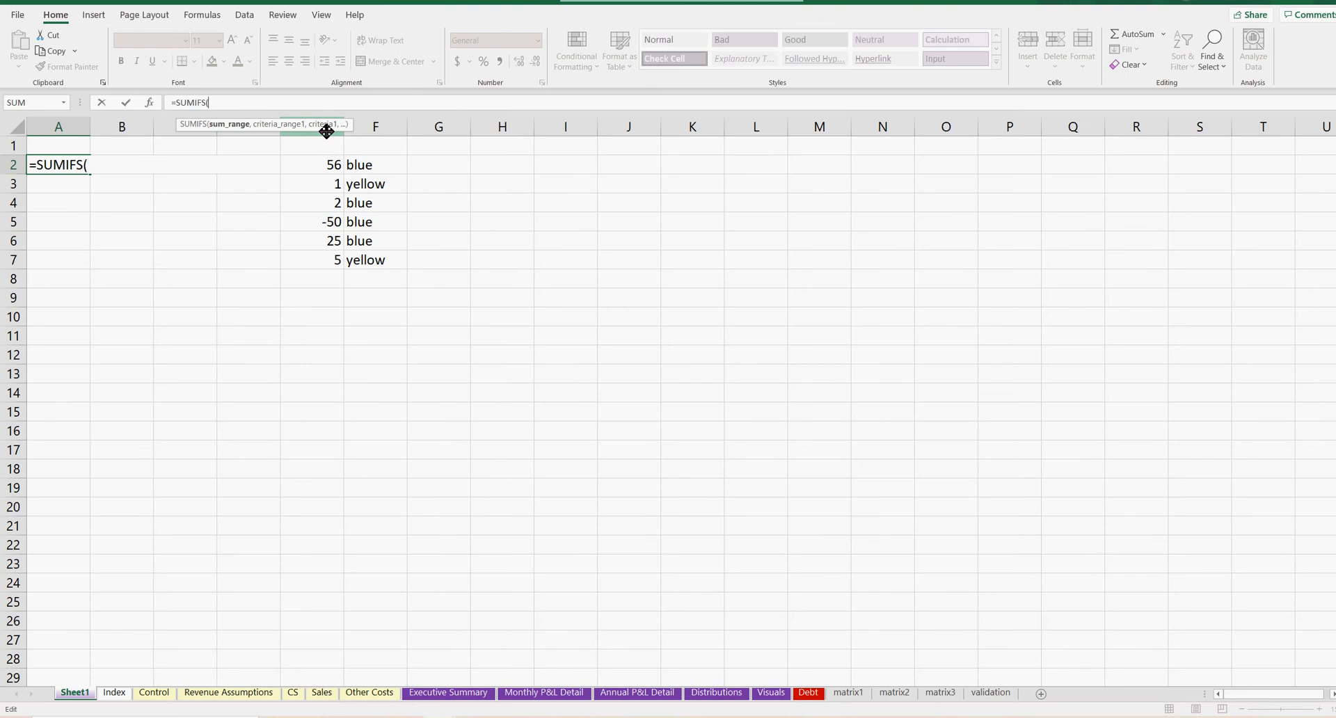
Step: Set column E as the sum range and column F as the first criteria range of the A2 SUMIFS formula
click(321, 118)
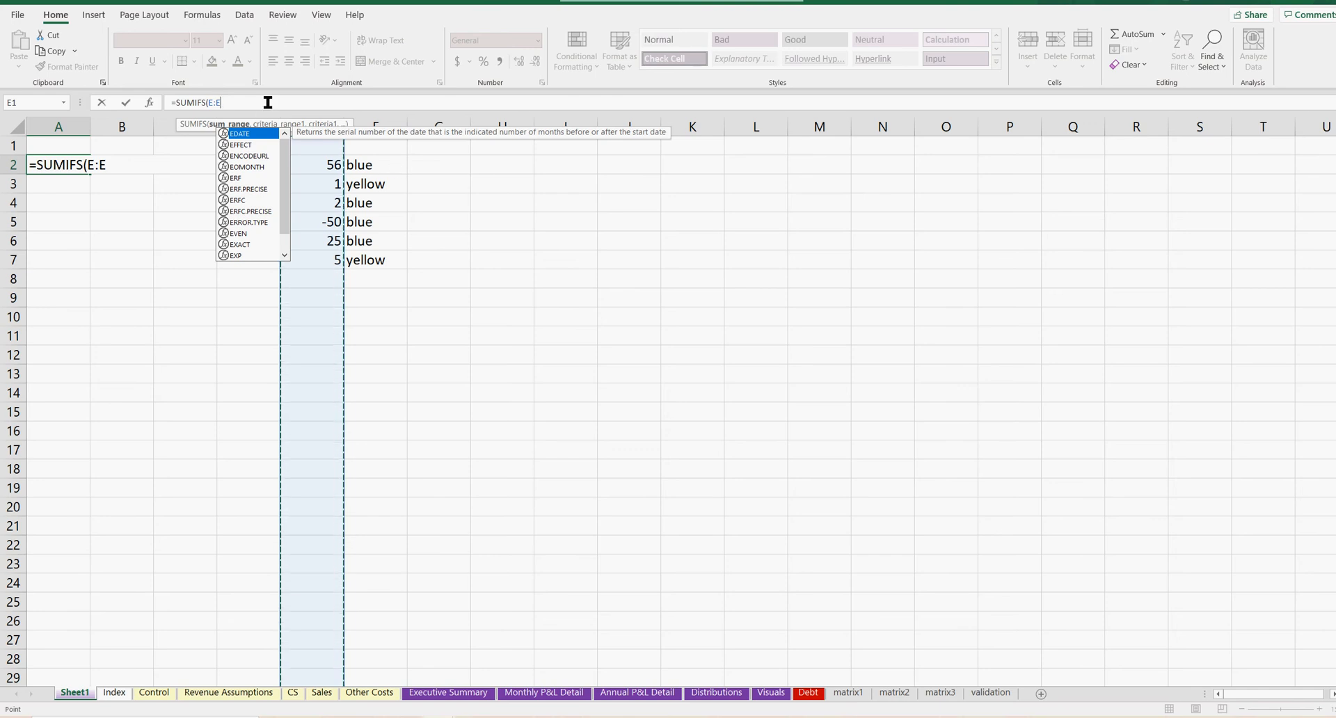
text(,)
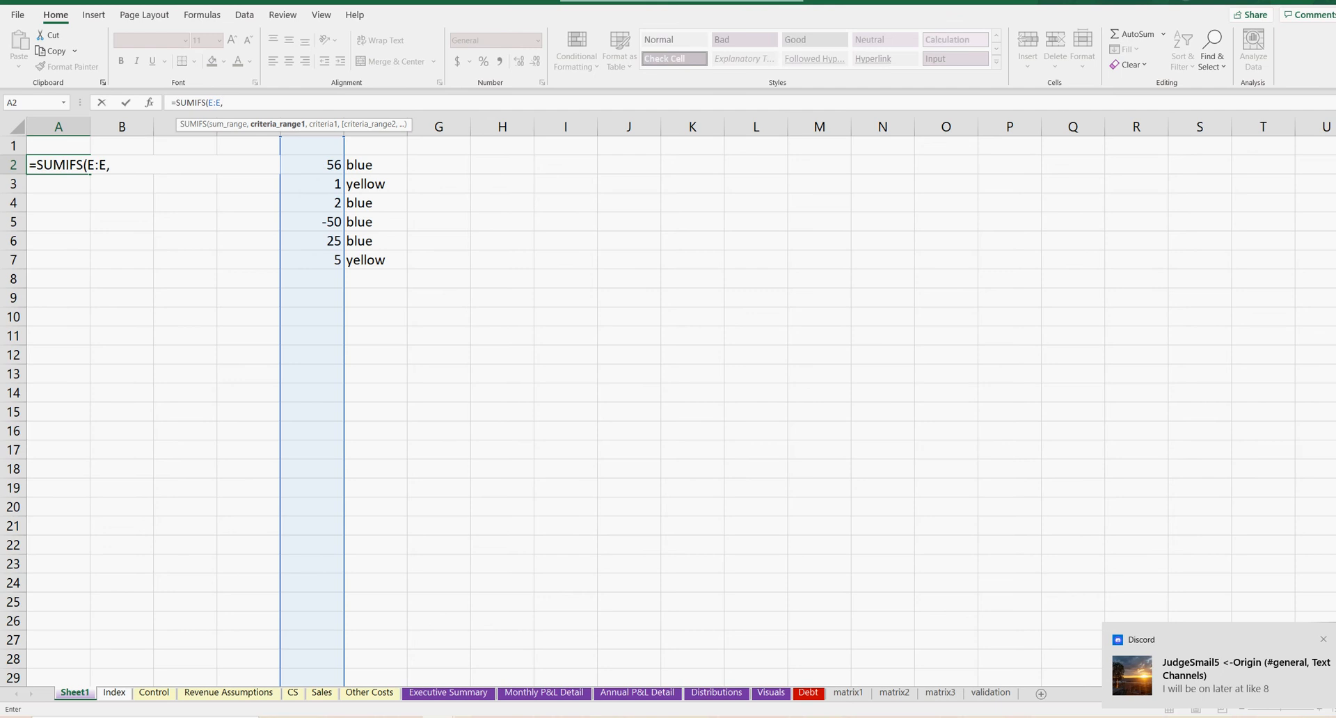
click(1322, 638)
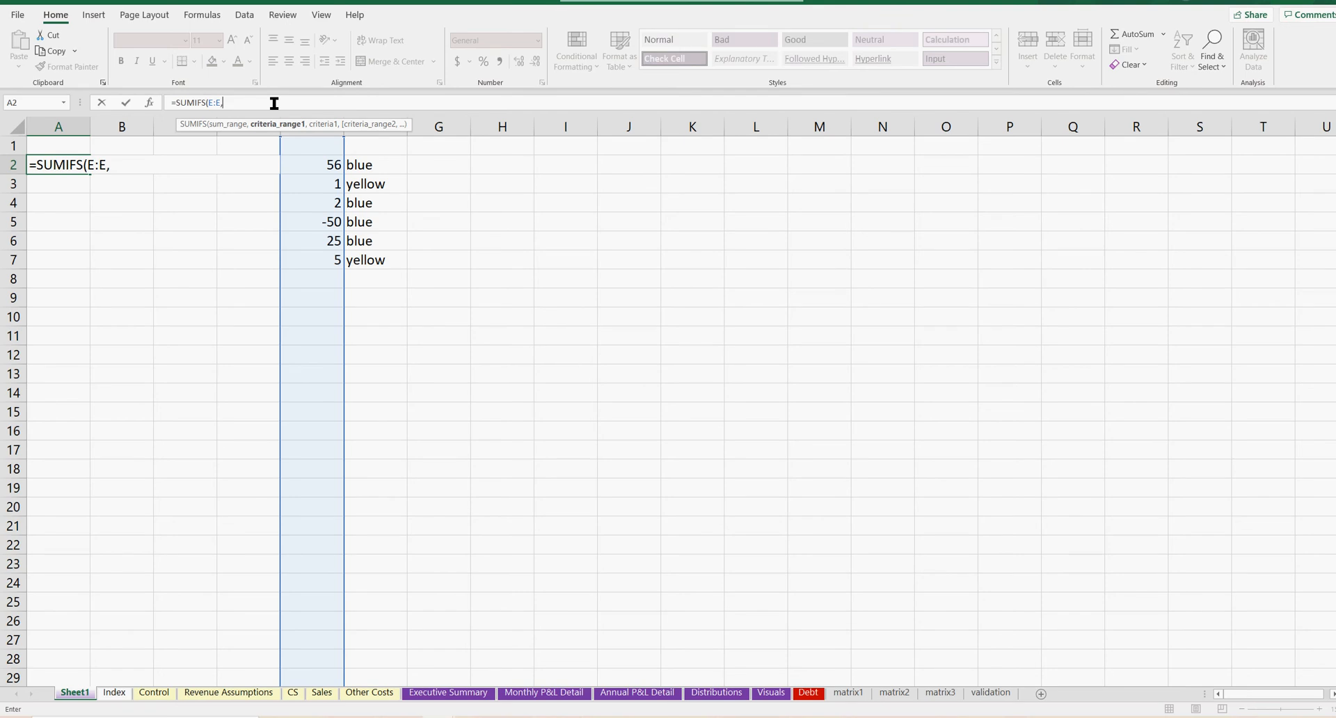
click(381, 123)
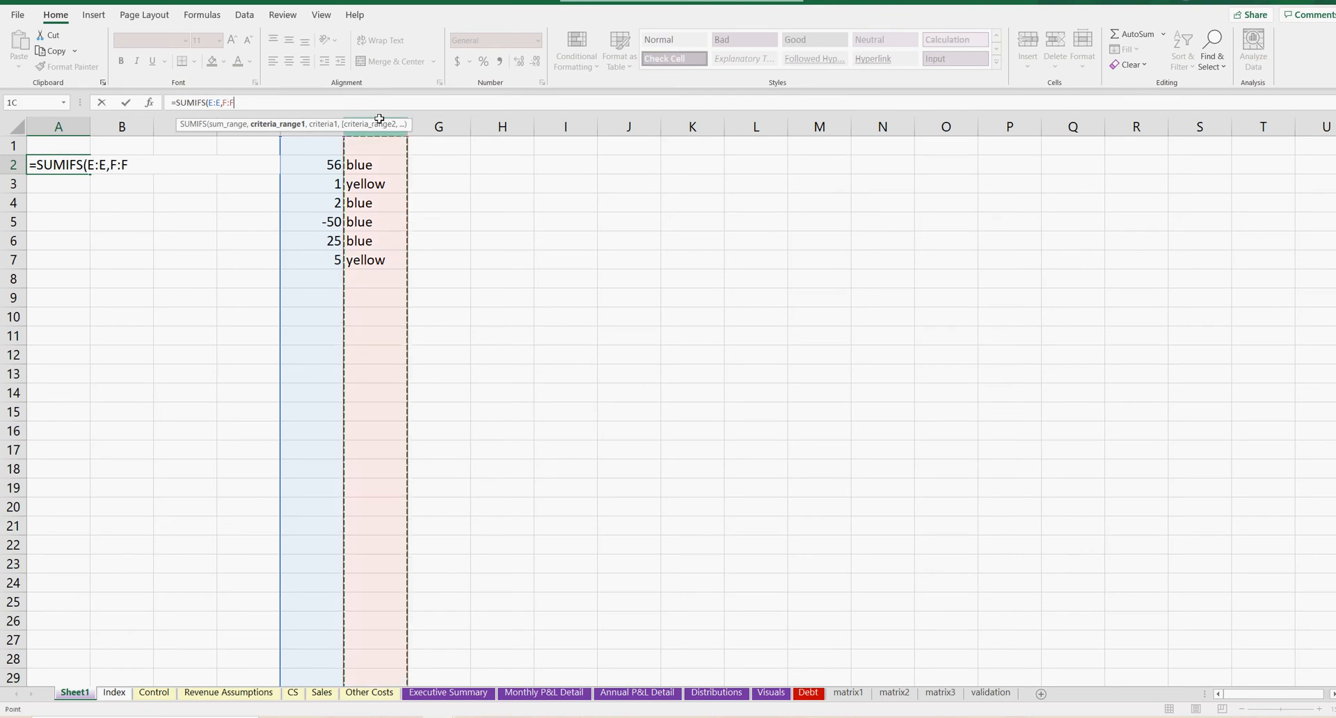
click(269, 103)
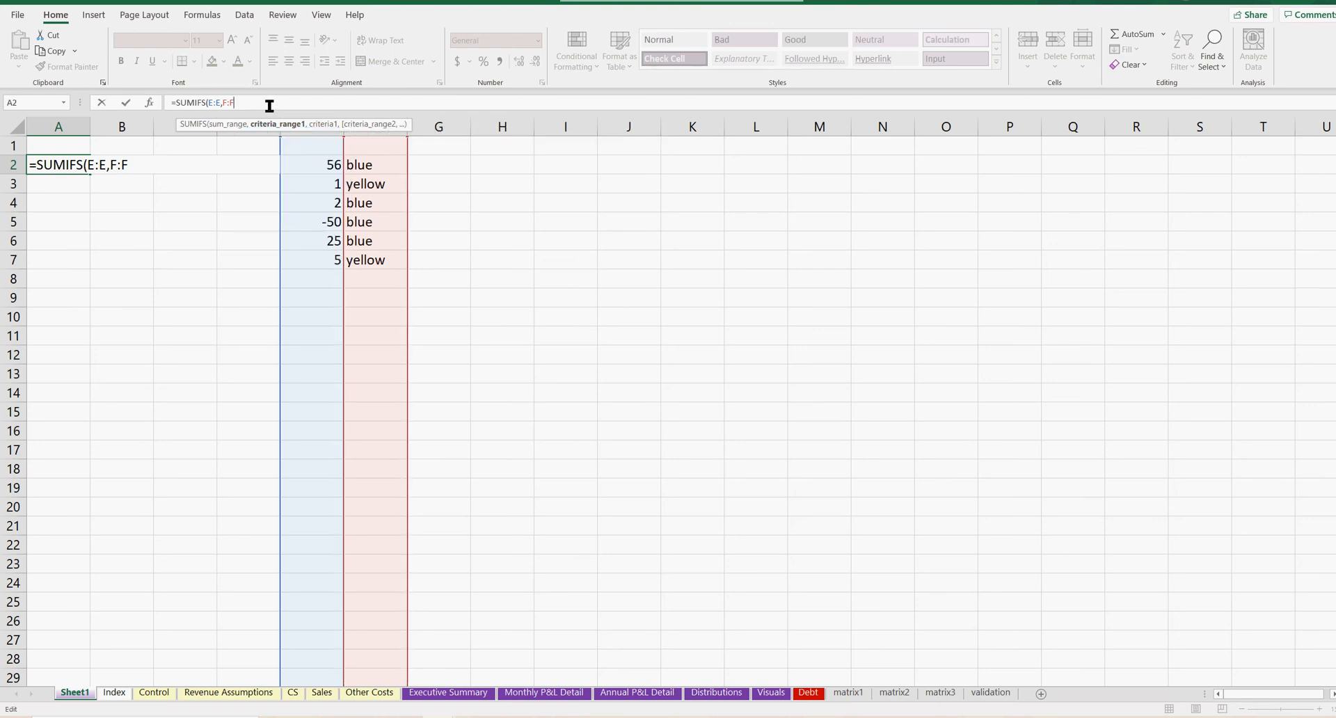
Step: Try to enter the A2 SUMIFS formula with its sum range limited to E5:E20
key(Left)
key(Left)
key(Left)
key(Left)
key(Left)
key(Left)
text(5:E)
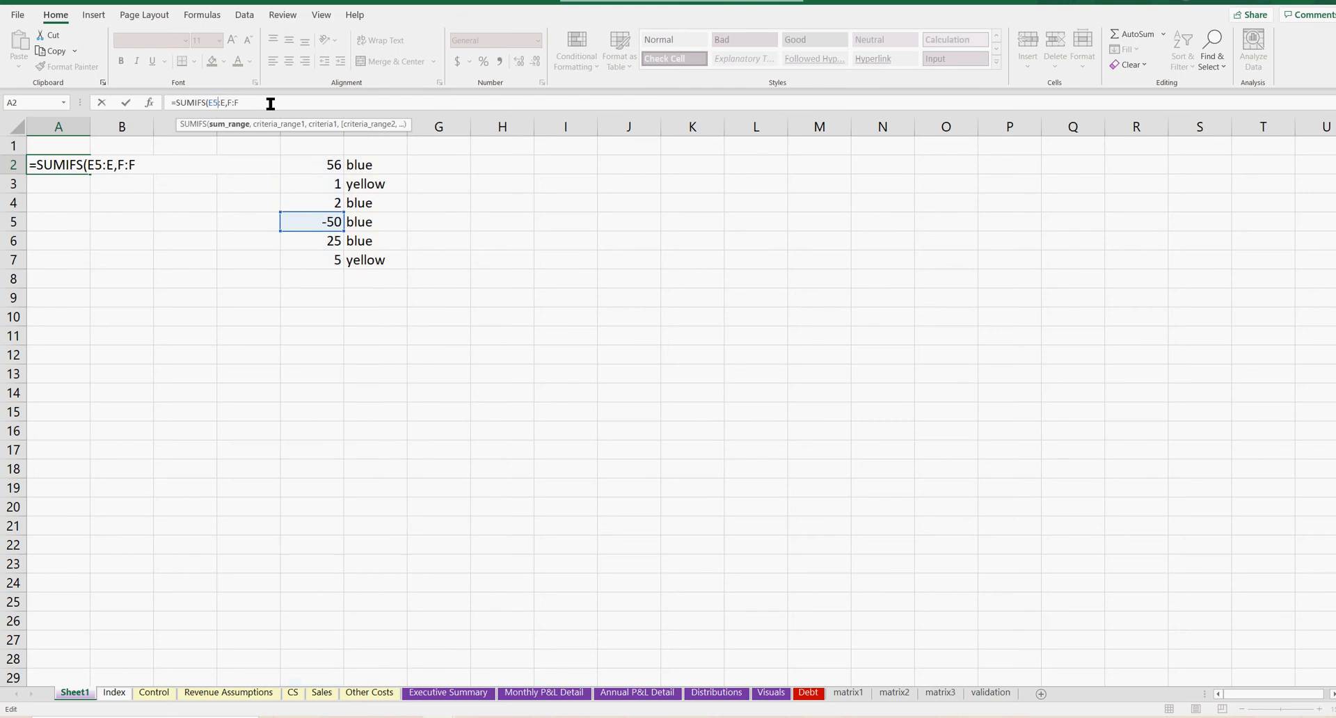
text(20)
key(Return)
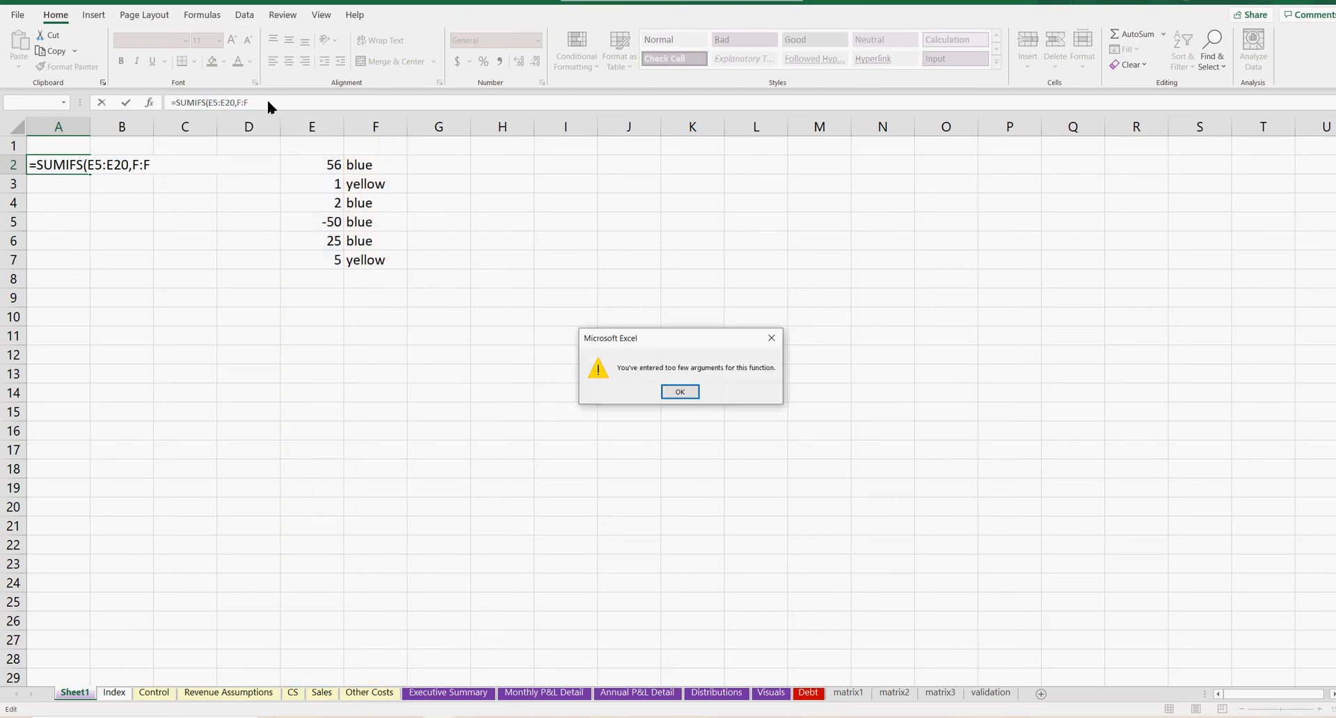
click(681, 391)
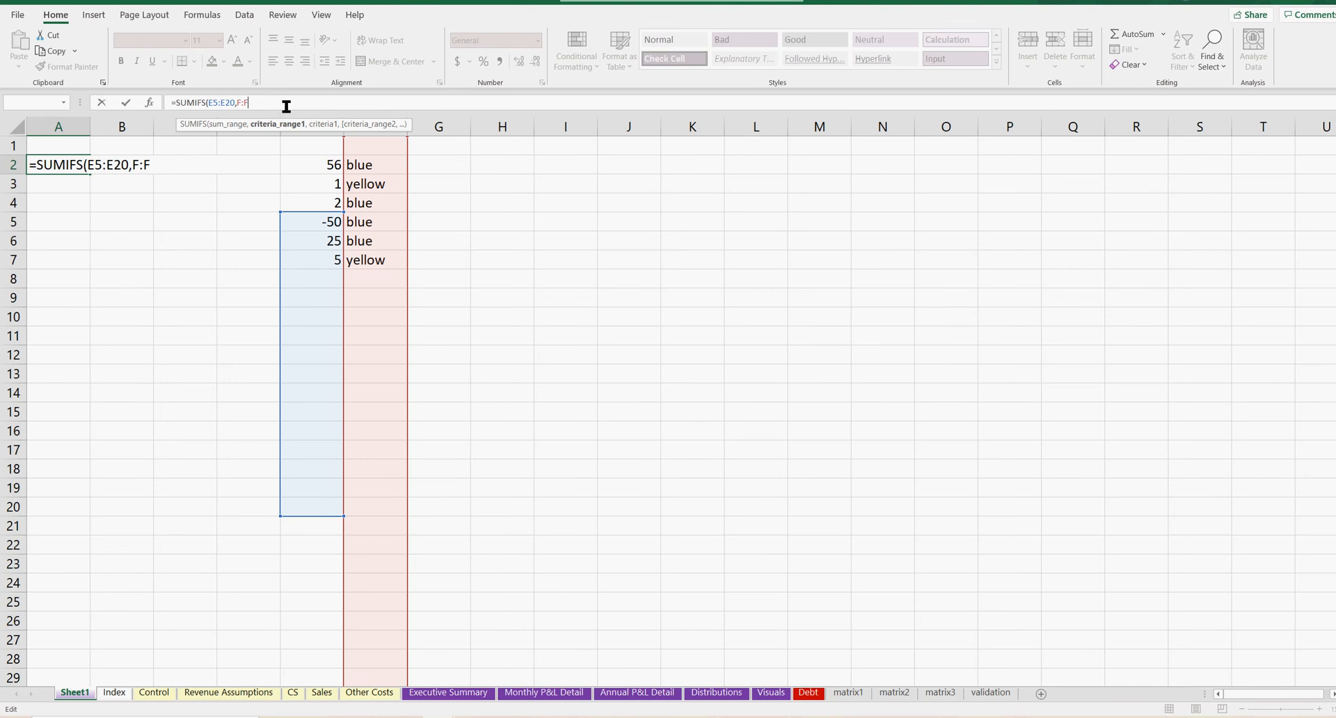
Step: Restore the sum range of the A2 SUMIFS formula to the whole column, E:E
click(252, 102)
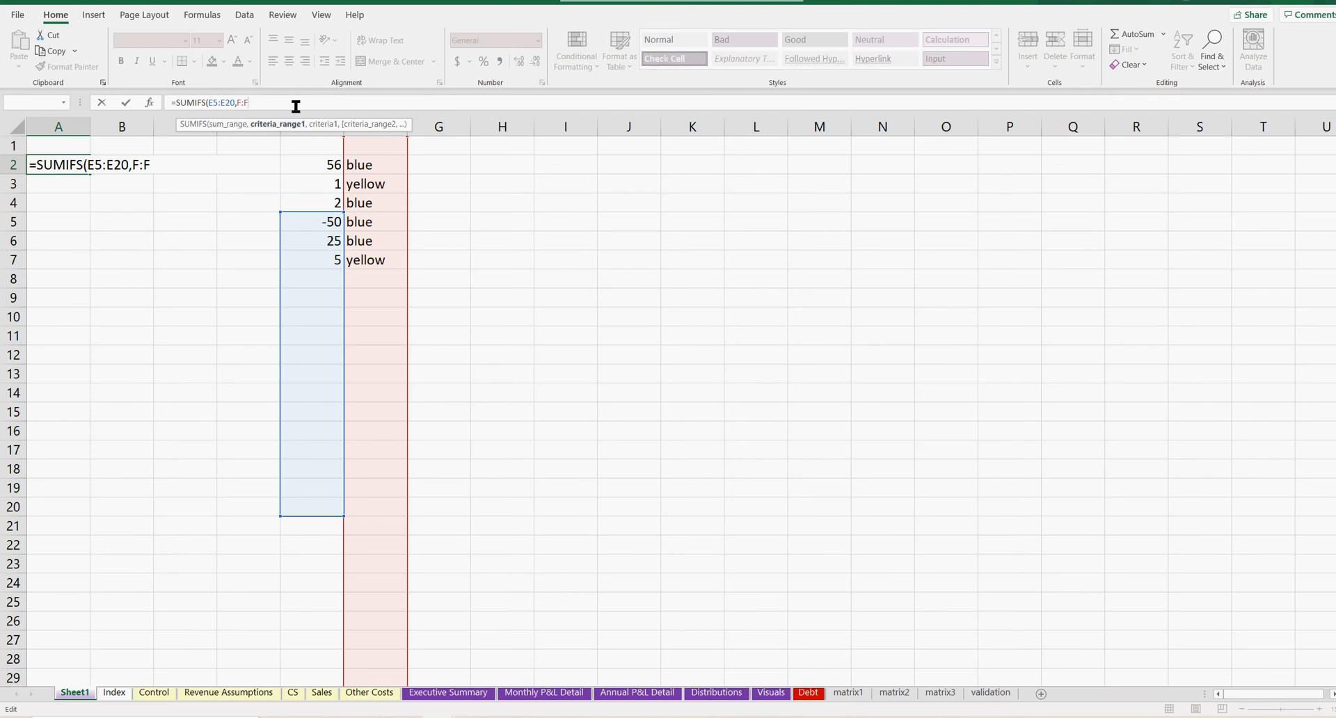
click(235, 104)
key(BackSpace)
key(BackSpace)
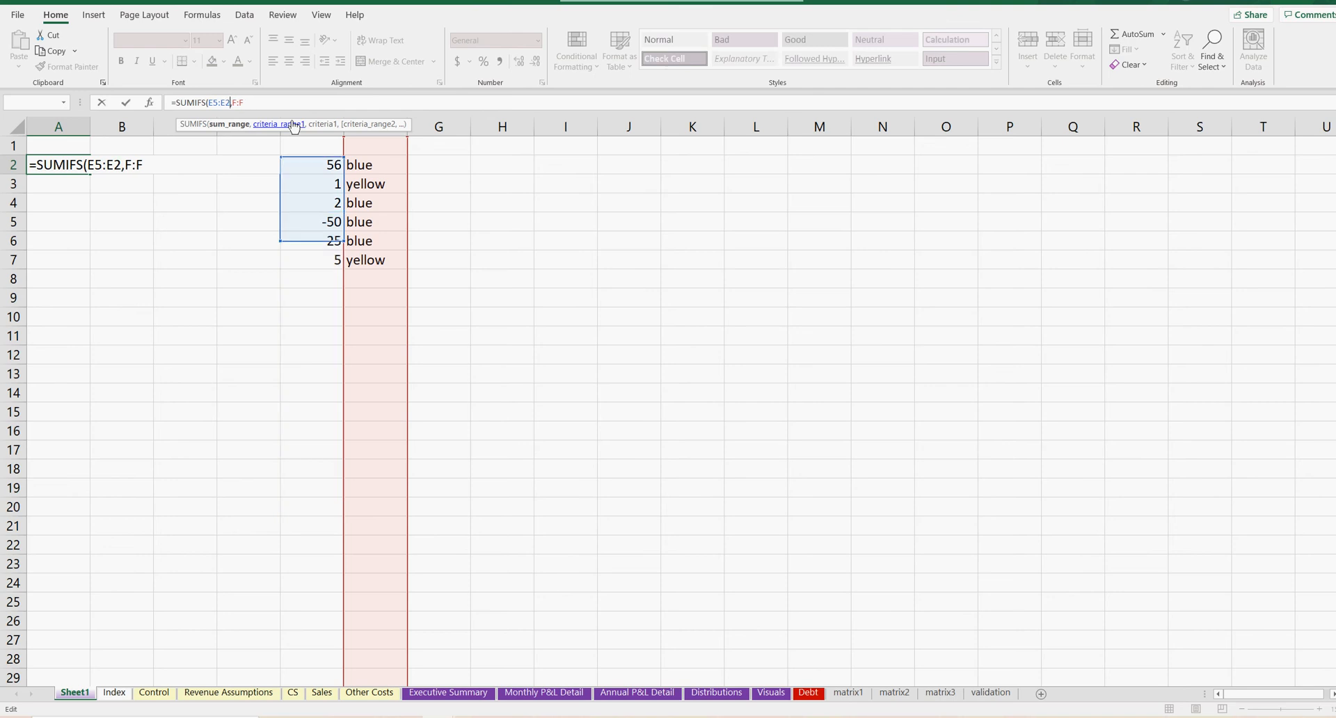
key(Left)
key(Left)
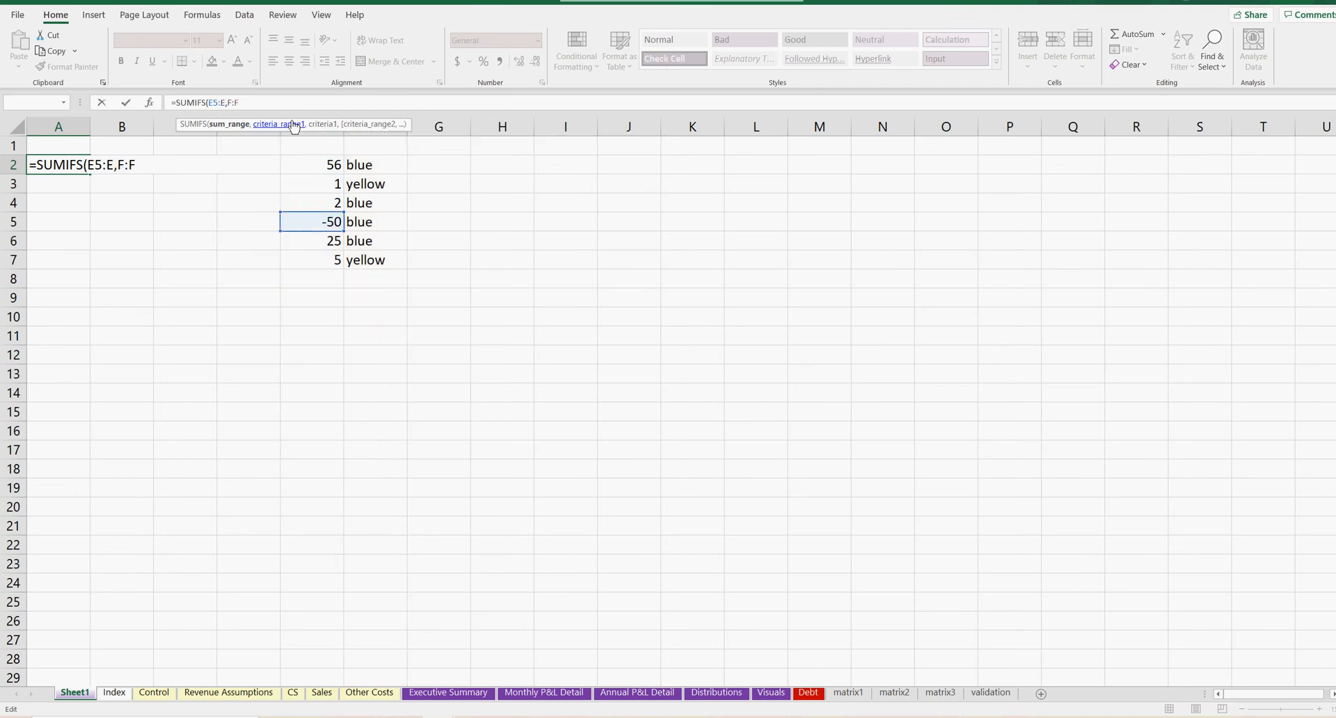
key(BackSpace)
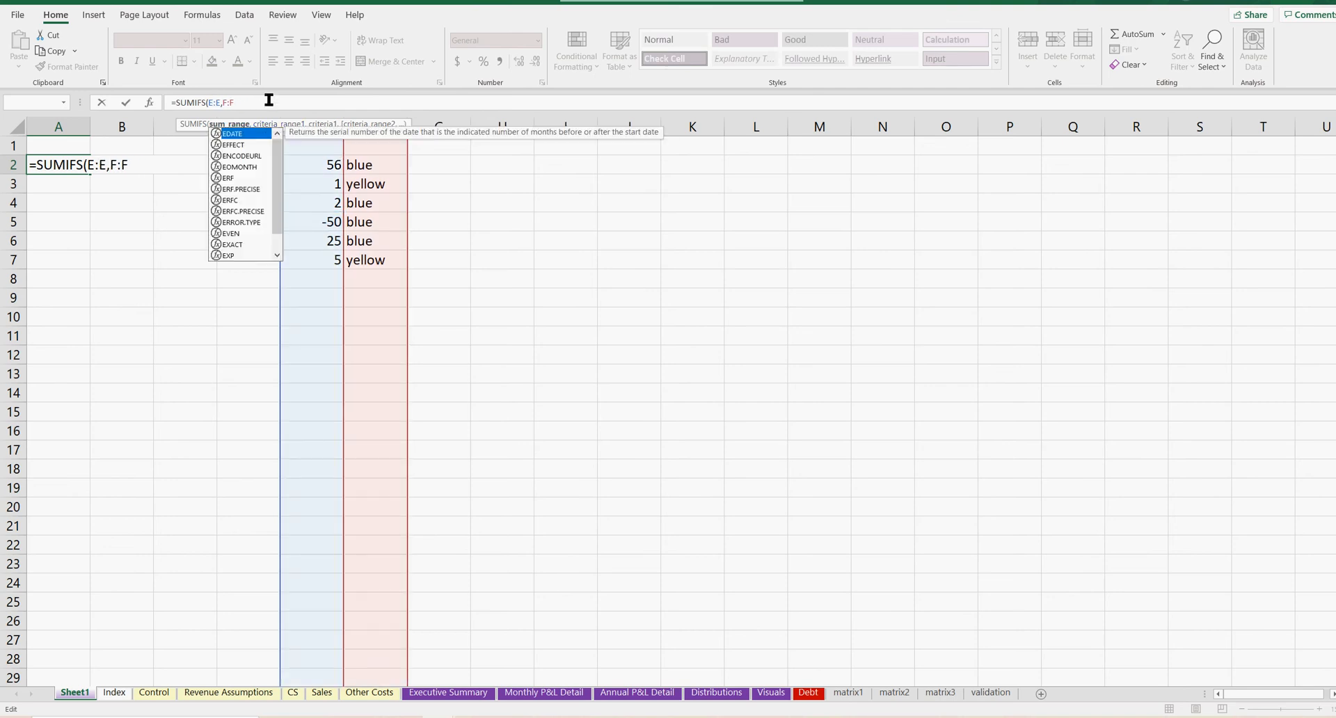
key(Right)
key(Right)
key(Right)
key(Right)
key(Right)
key(Right)
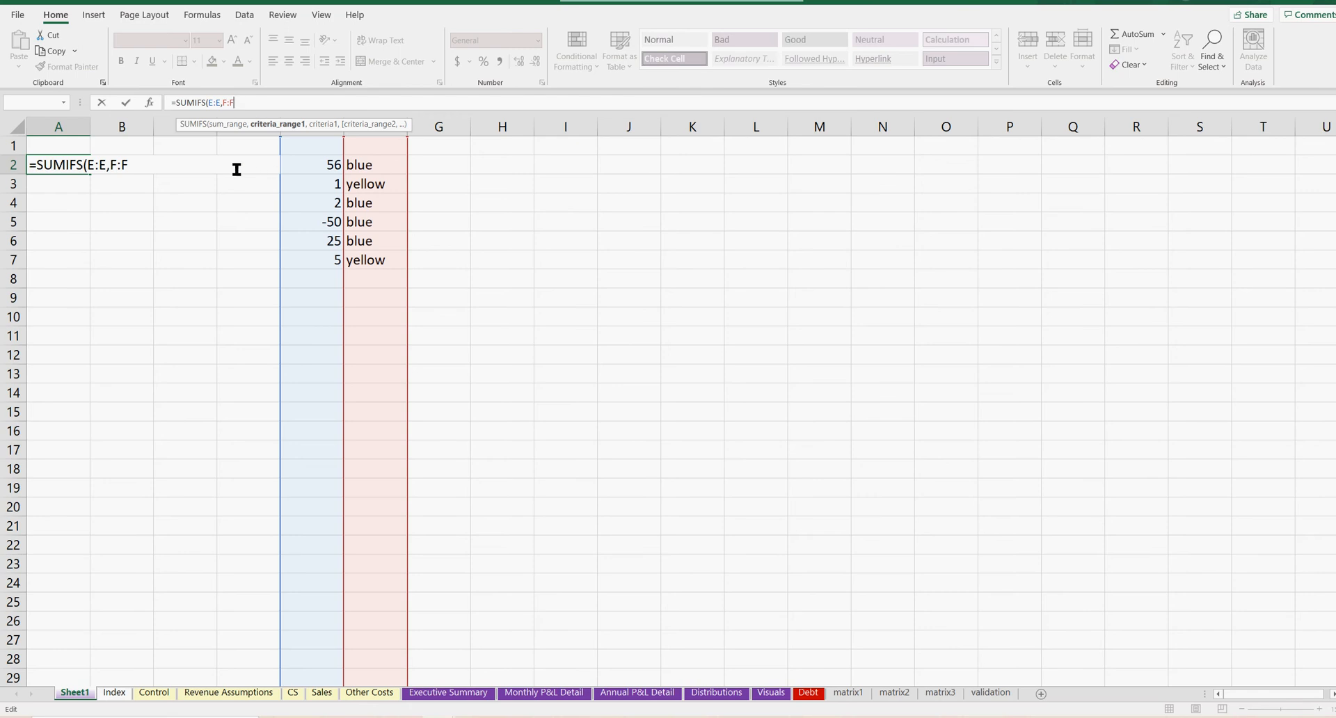
Step: Limit the sum range to E2:E7 and the criteria range to F2:F7 in the A2 SUMIFS formula
click(214, 103)
text(2:E)
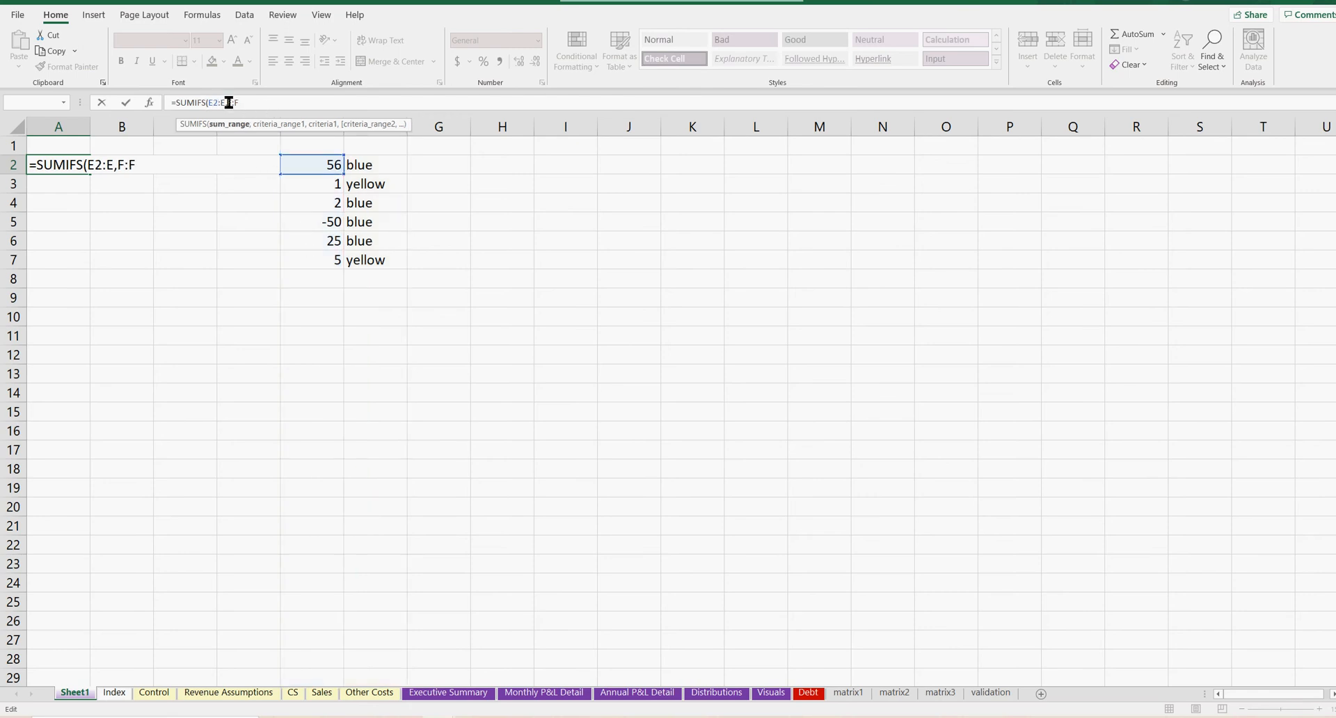
text(7)
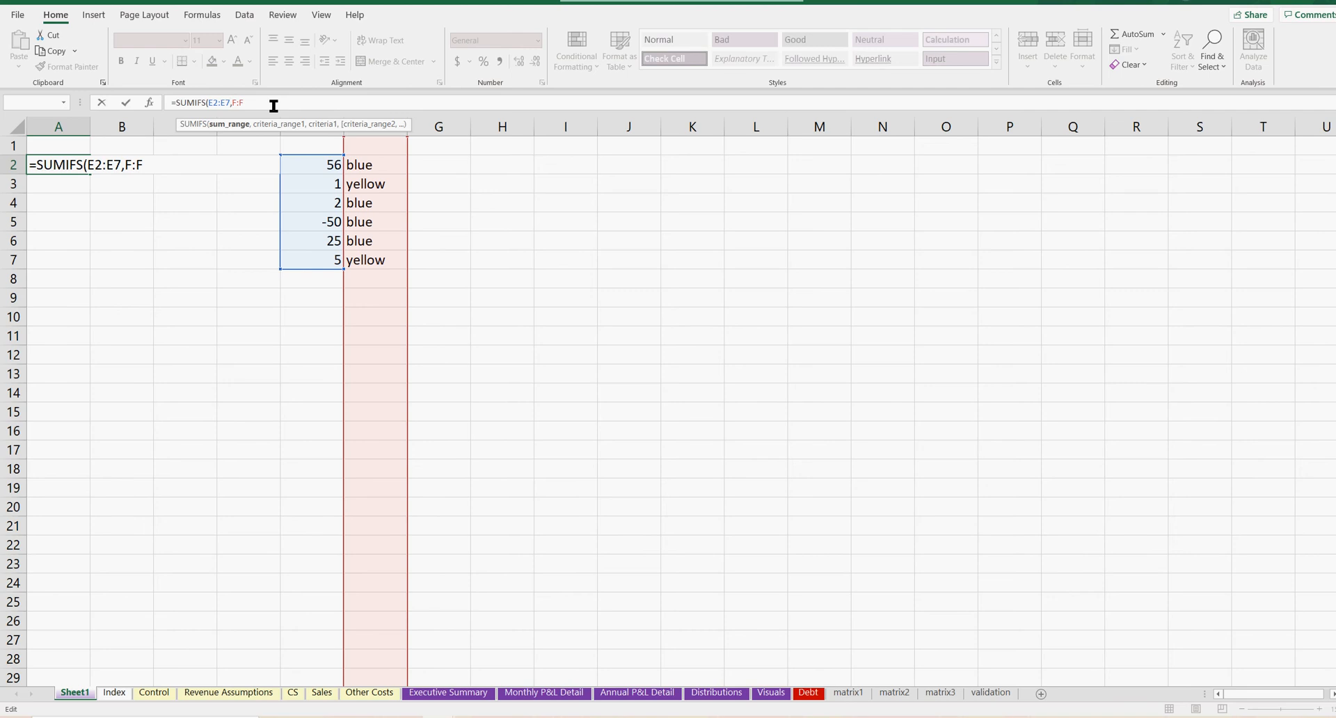
key(Right)
key(Right)
text(2:E)
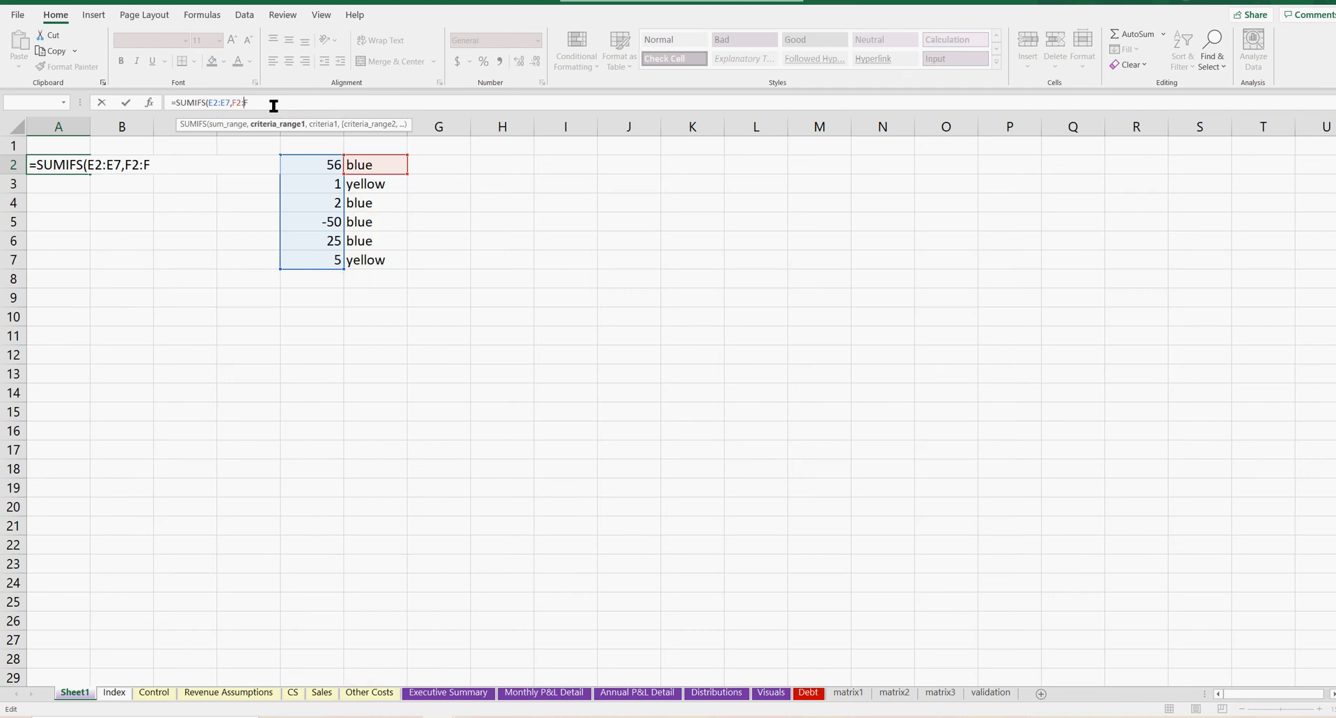
text(7)
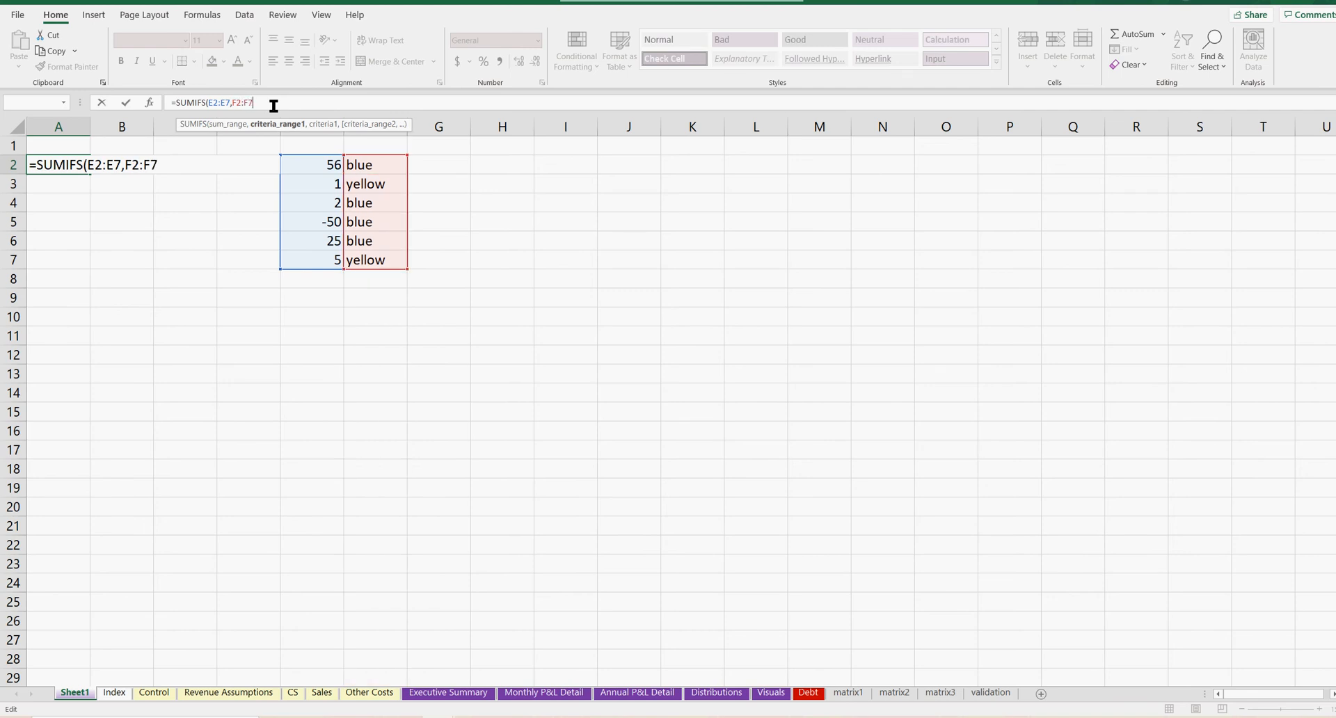
Step: Return the A2 SUMIFS sum range and criteria range to the whole columns E:E and F:F
key(BackSpace)
key(Left)
key(Left)
key(BackSpace)
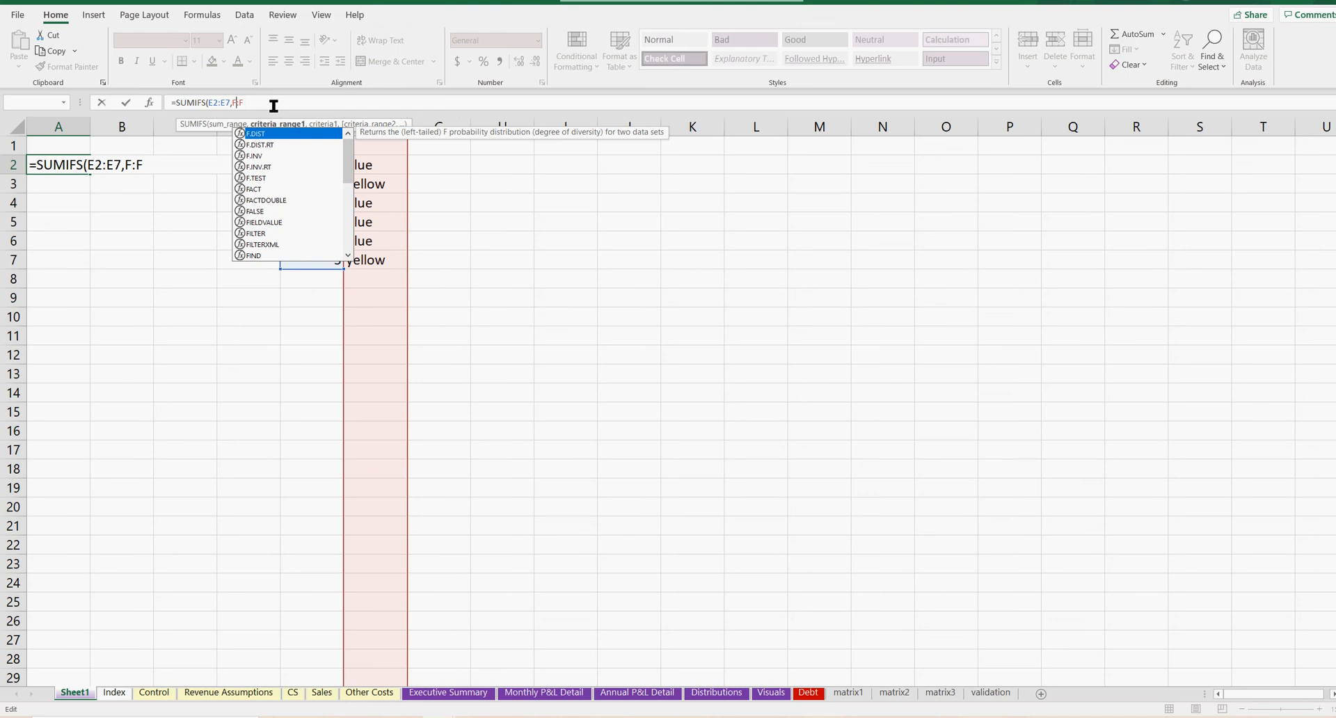
key(Left)
key(Left)
key(BackSpace)
key(Left)
key(Left)
key(Left)
key(BackSpace)
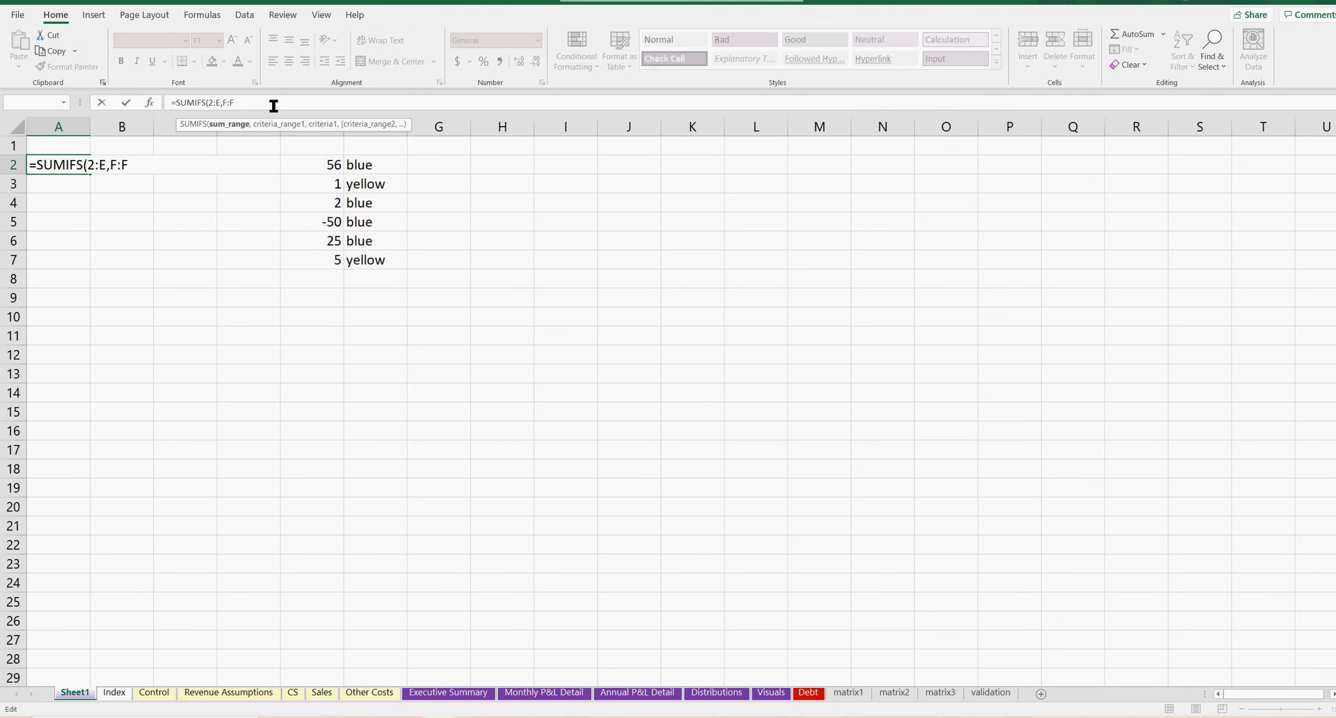
text(e)
key(Delete)
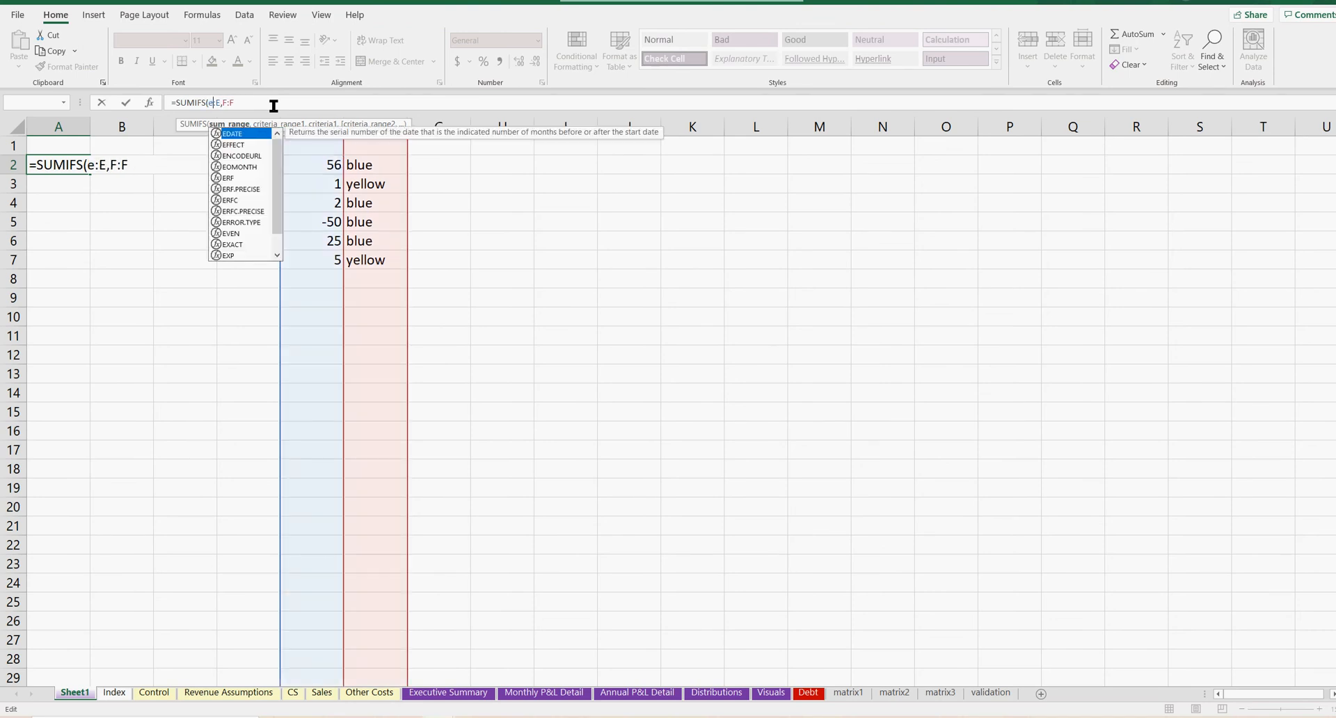
key(Right)
key(Right)
key(Right)
key(Right)
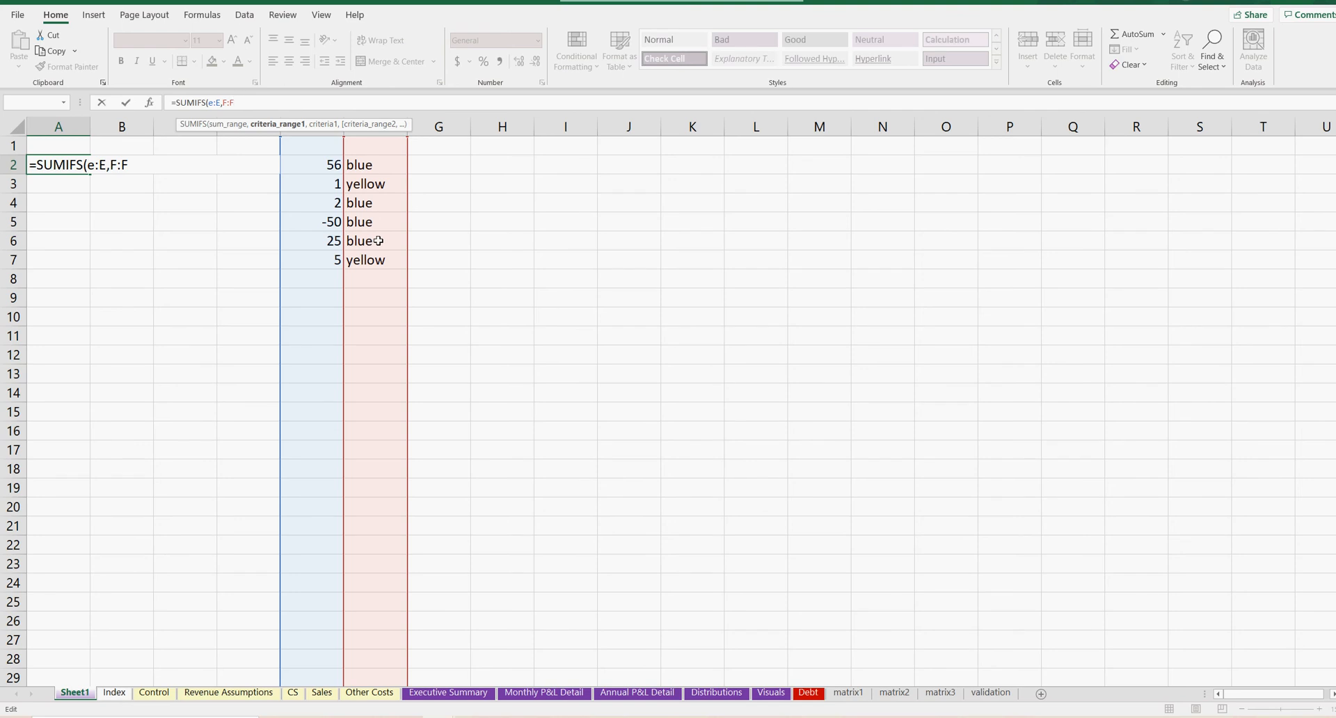
Step: Complete the A2 SUMIFS formula with the criterion "="&"Yellow" for column F
text(,)
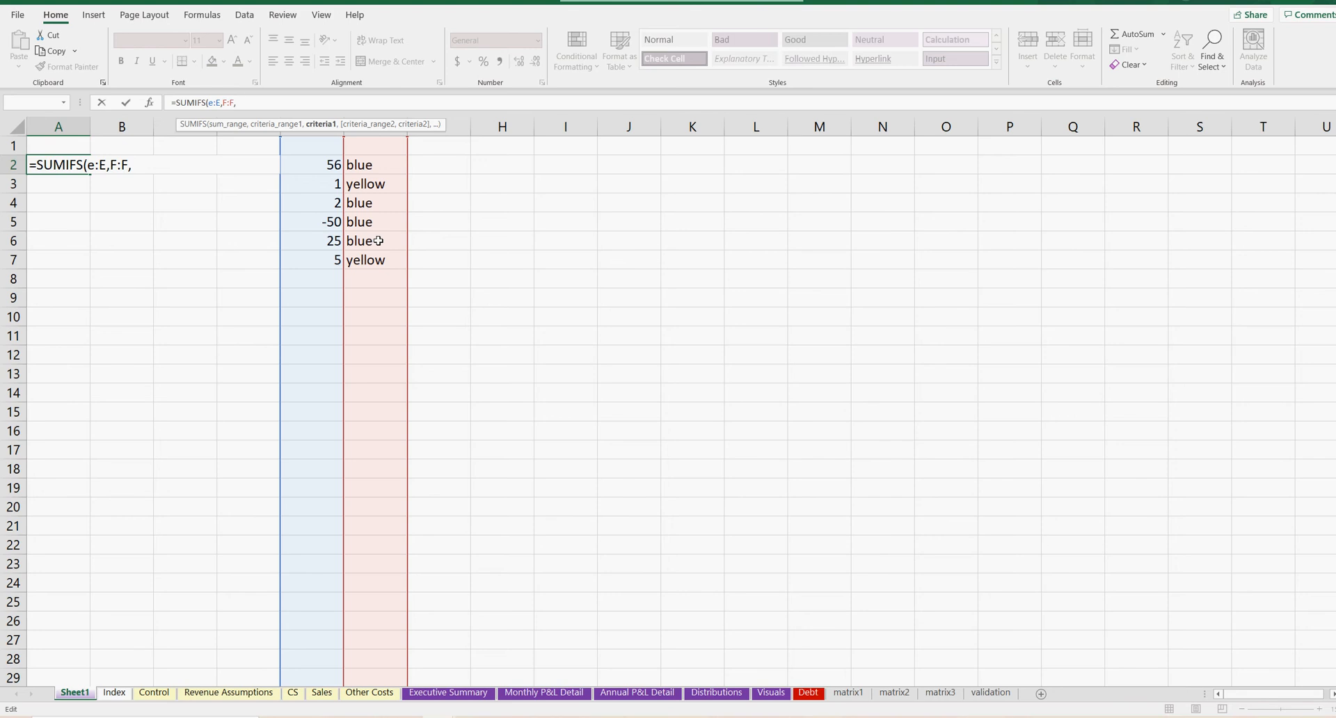
key(BackSpace)
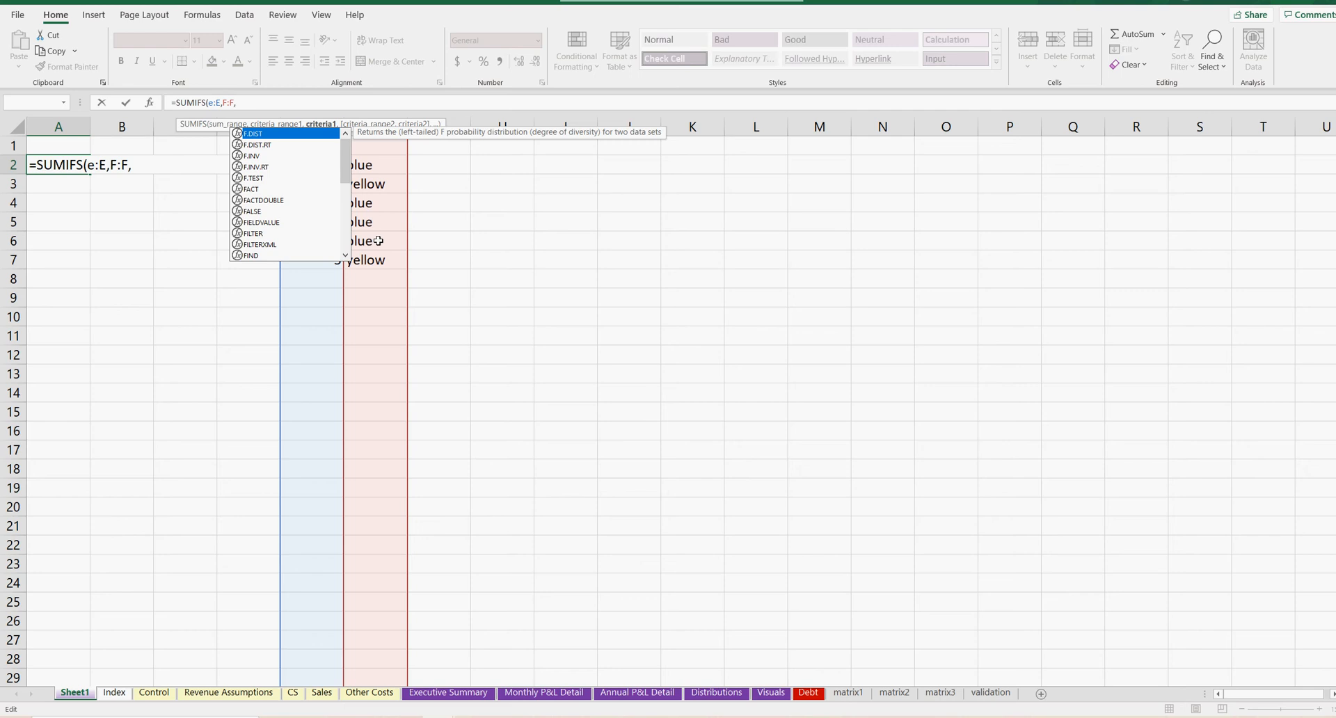
text(")
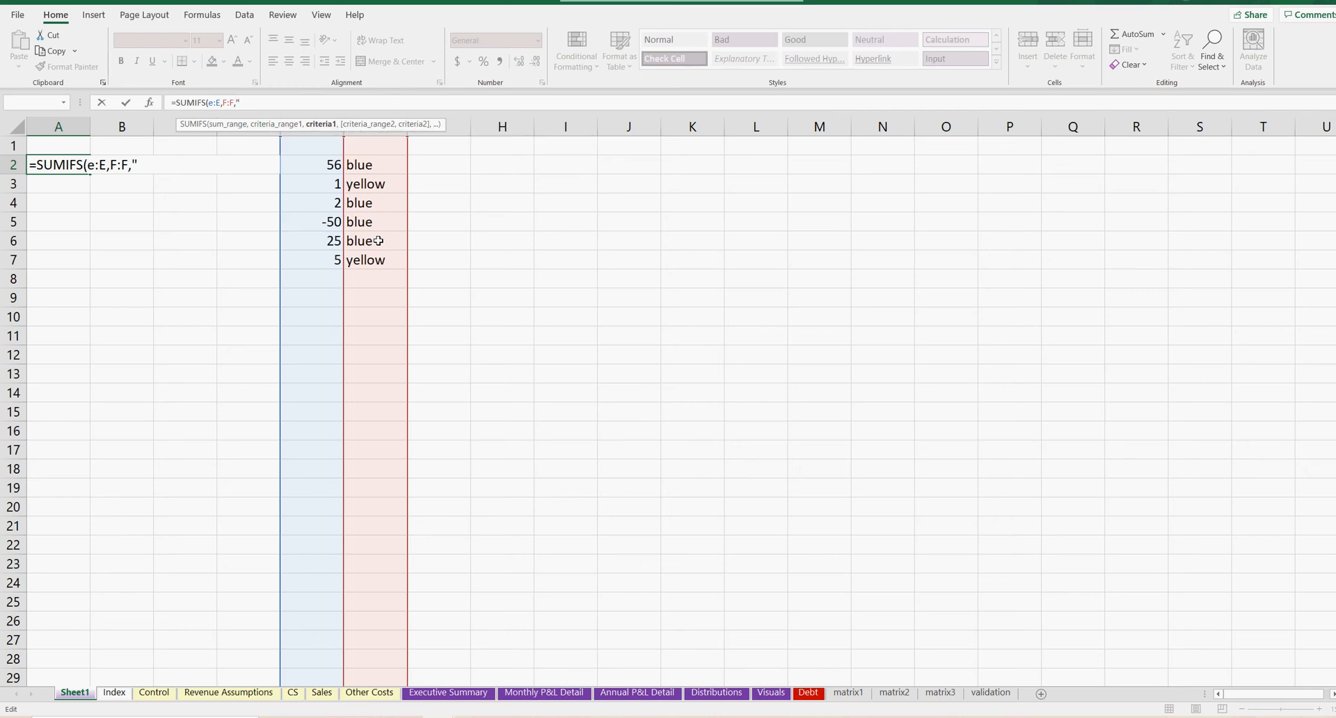
text(="&"Yellow)
key(BackSpace)
key(BackSpace)
key(BackSpace)
text(low")
key(Return)
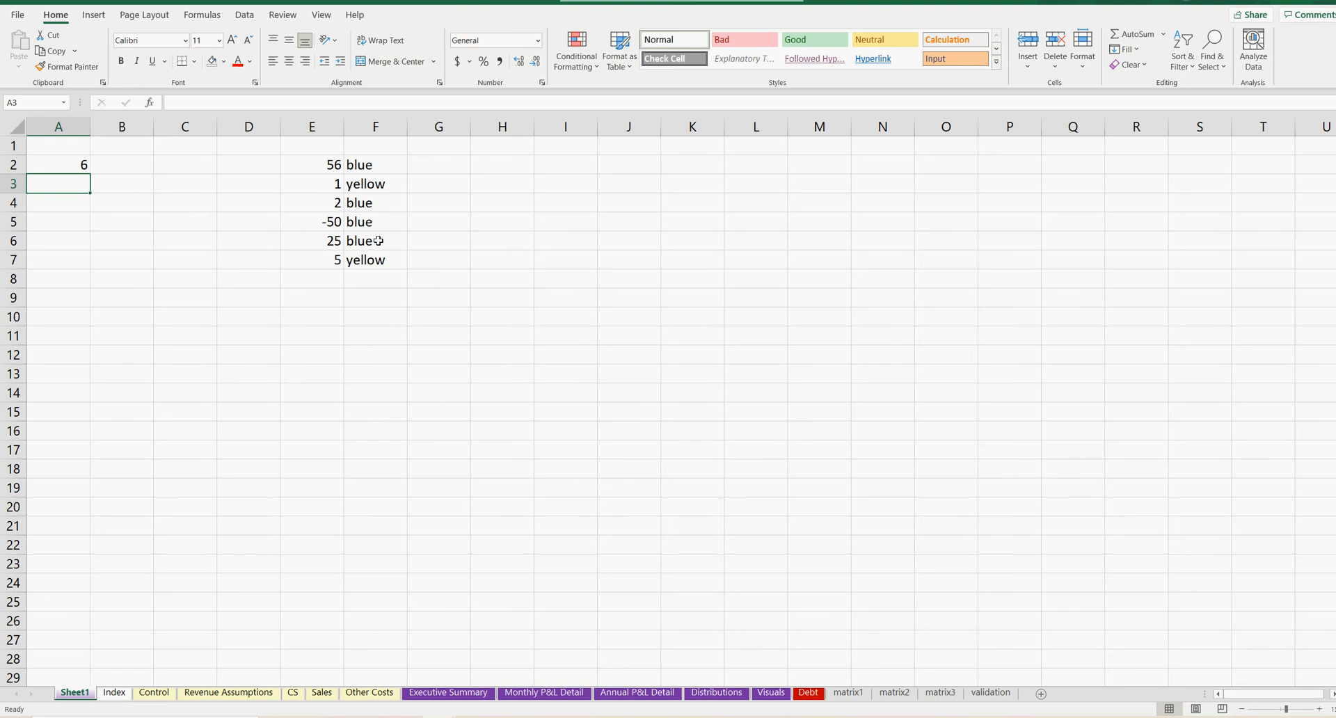
Step: Check the A2 result against the numbers labelled yellow in rows 3 and 7
click(331, 258)
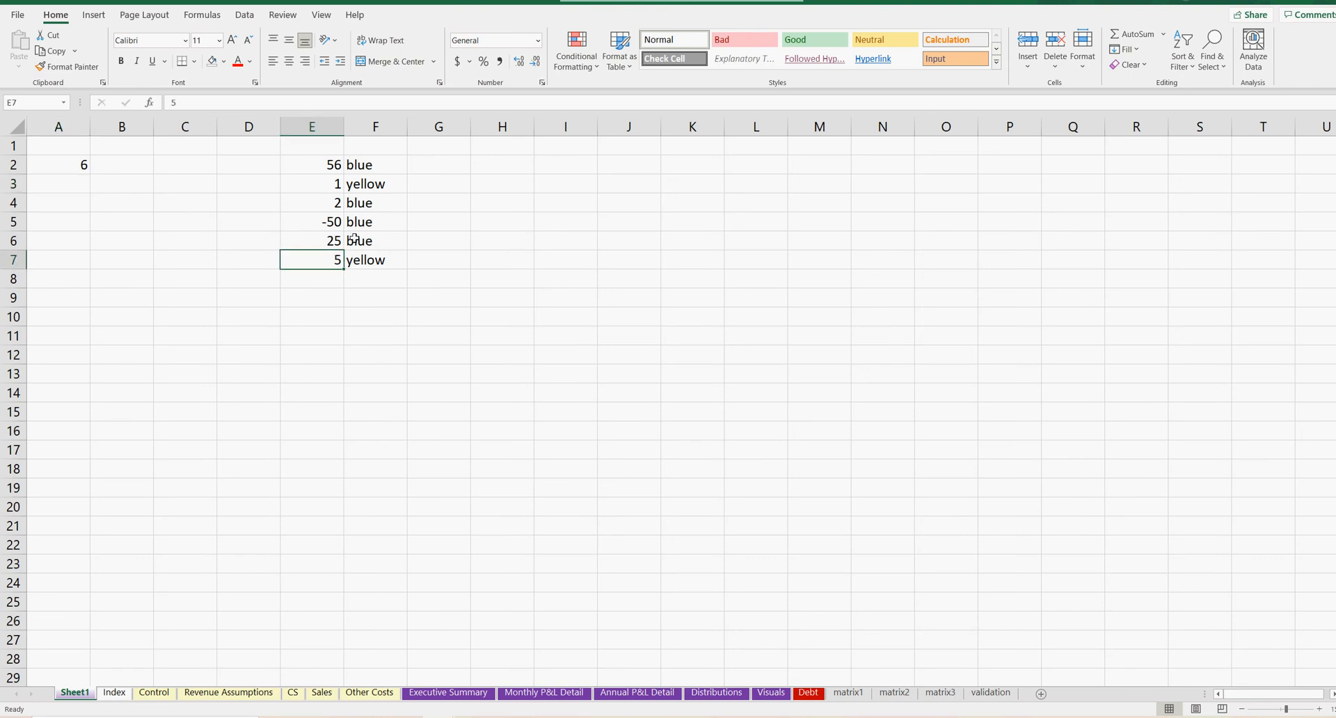
click(339, 183)
click(363, 183)
click(70, 165)
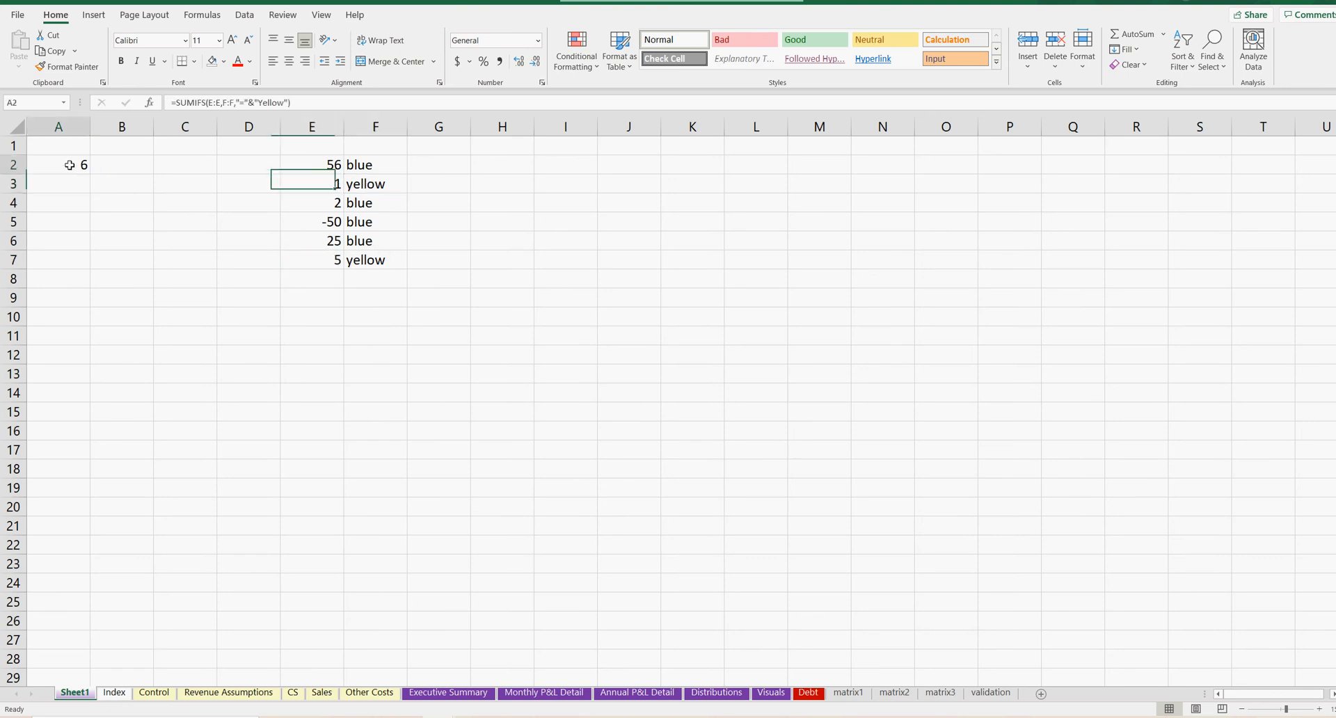
Step: Enter the text yellow in cell I8
click(591, 279)
text(yellow)
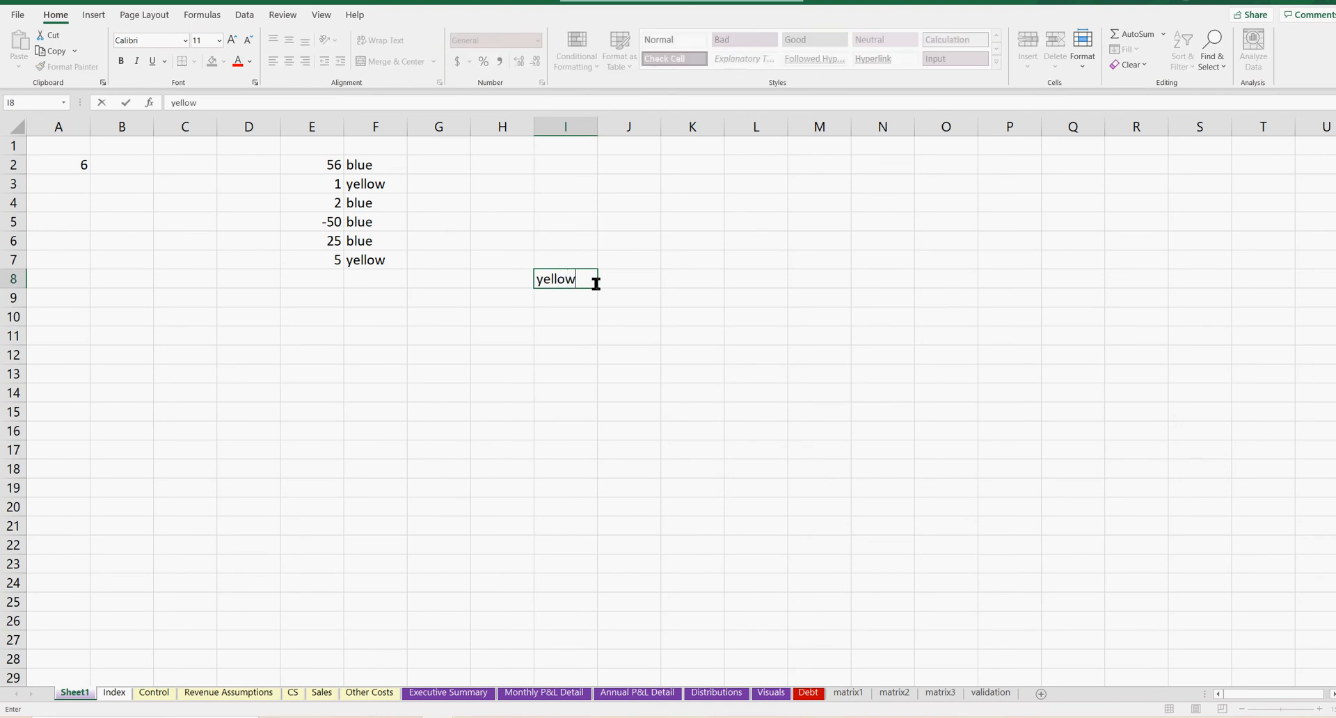
key(Return)
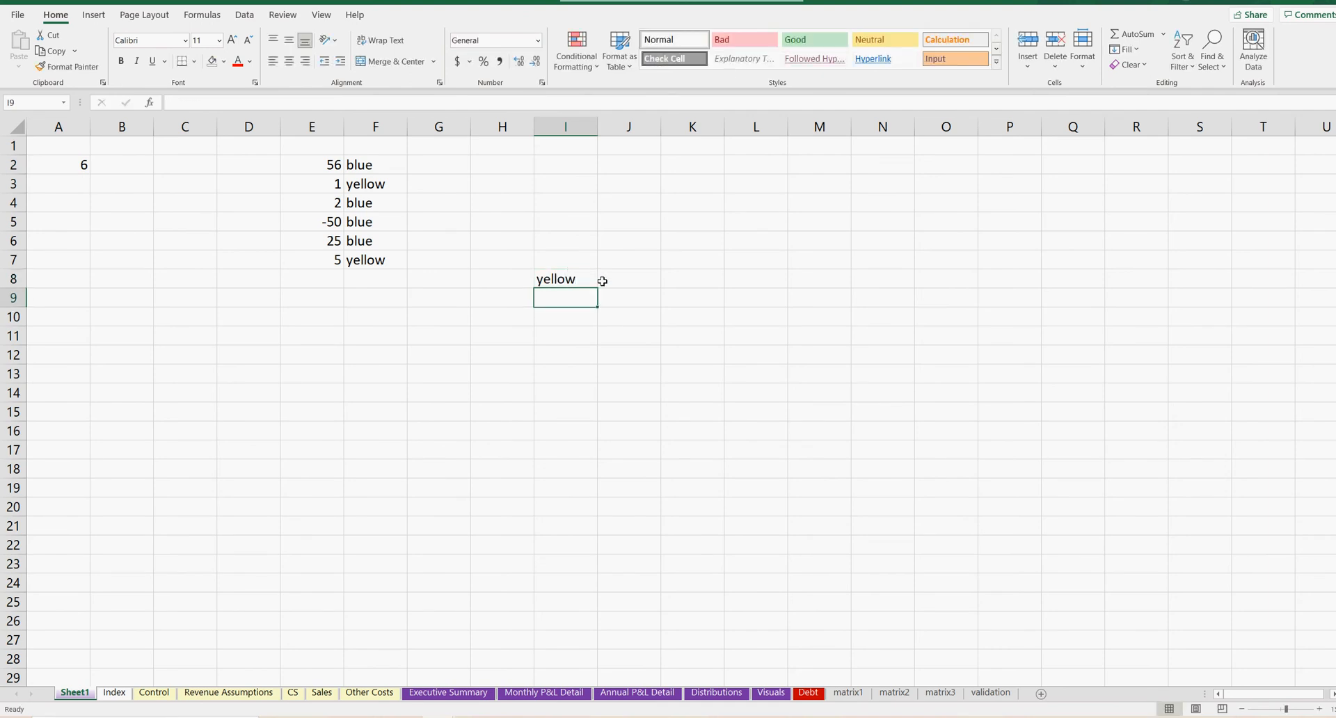
Step: Replace the "="&"Yellow" criterion in the A2 SUMIFS formula with a reference to cell I8
click(69, 165)
click(266, 103)
mouse_move(265, 103)
mouse_down()
mouse_move(252, 103)
mouse_move(274, 106)
mouse_up()
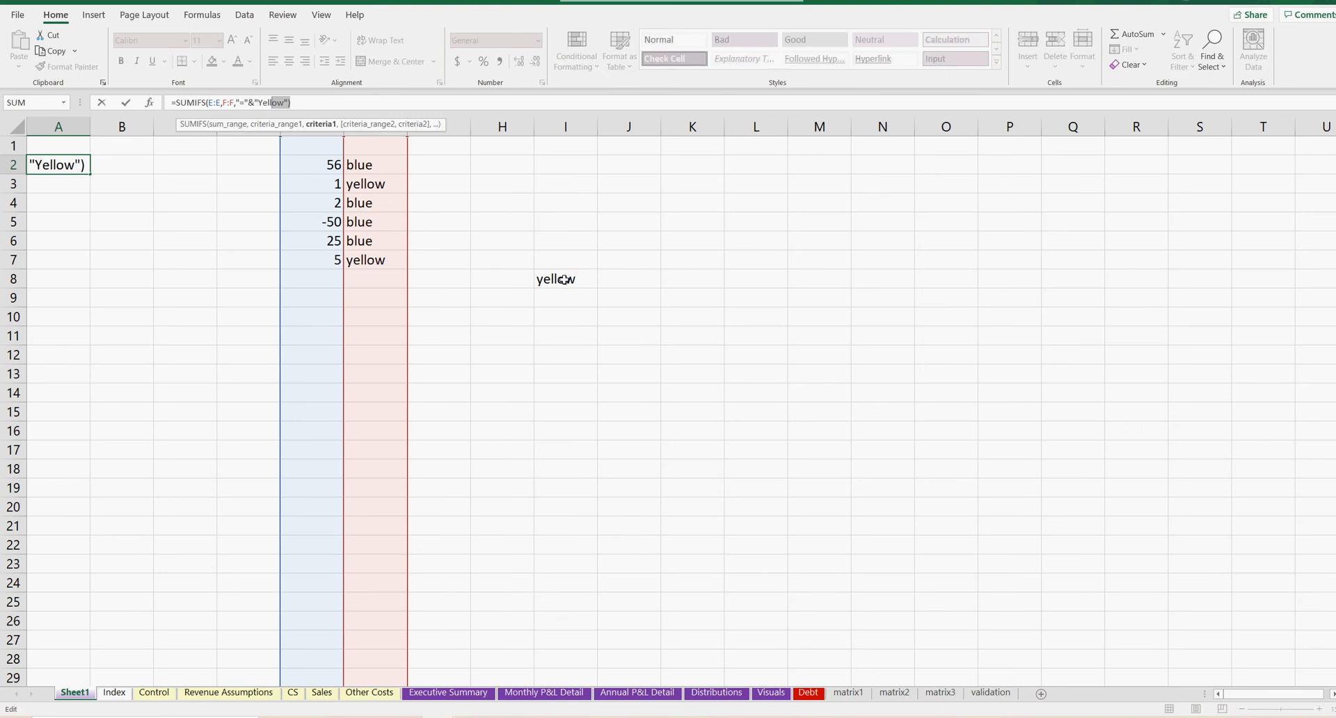
click(320, 102)
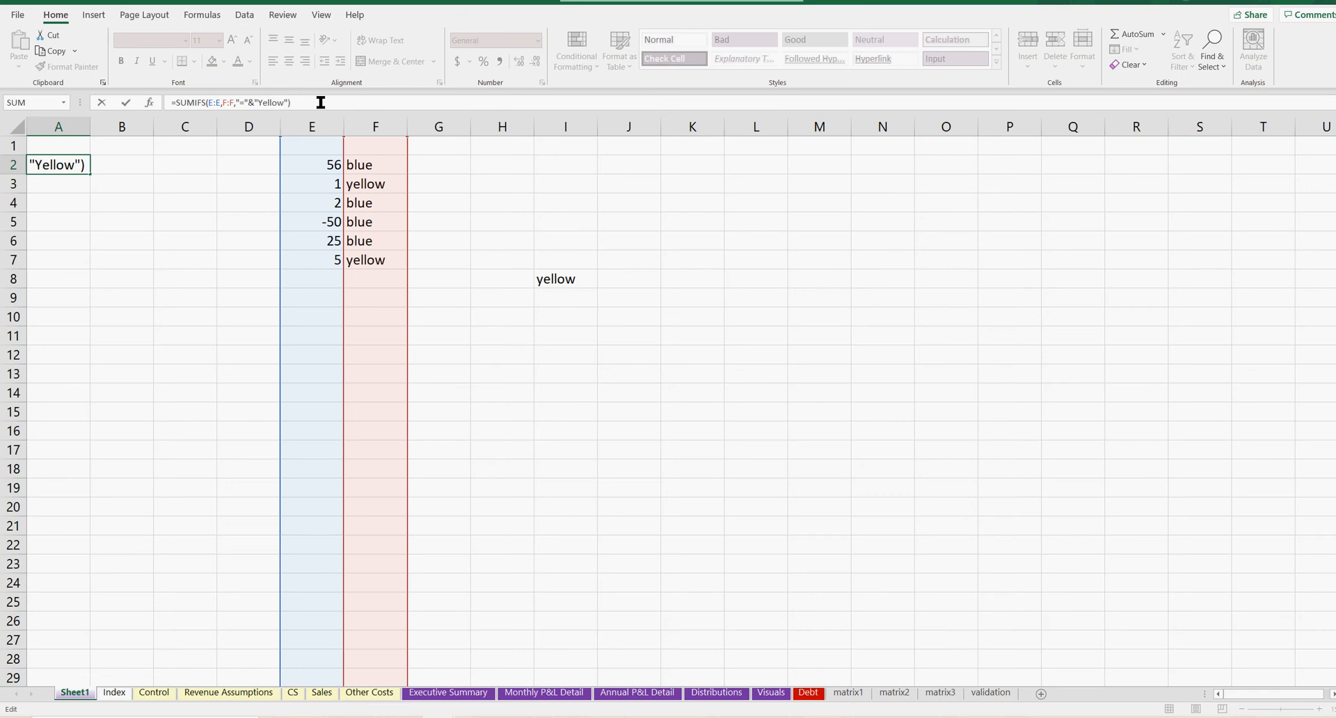
key(BackSpace)
key(BackSpace)
key(BackSpace)
key(BackSpace)
key(BackSpace)
key(BackSpace)
key(BackSpace)
key(BackSpace)
key(BackSpace)
key(BackSpace)
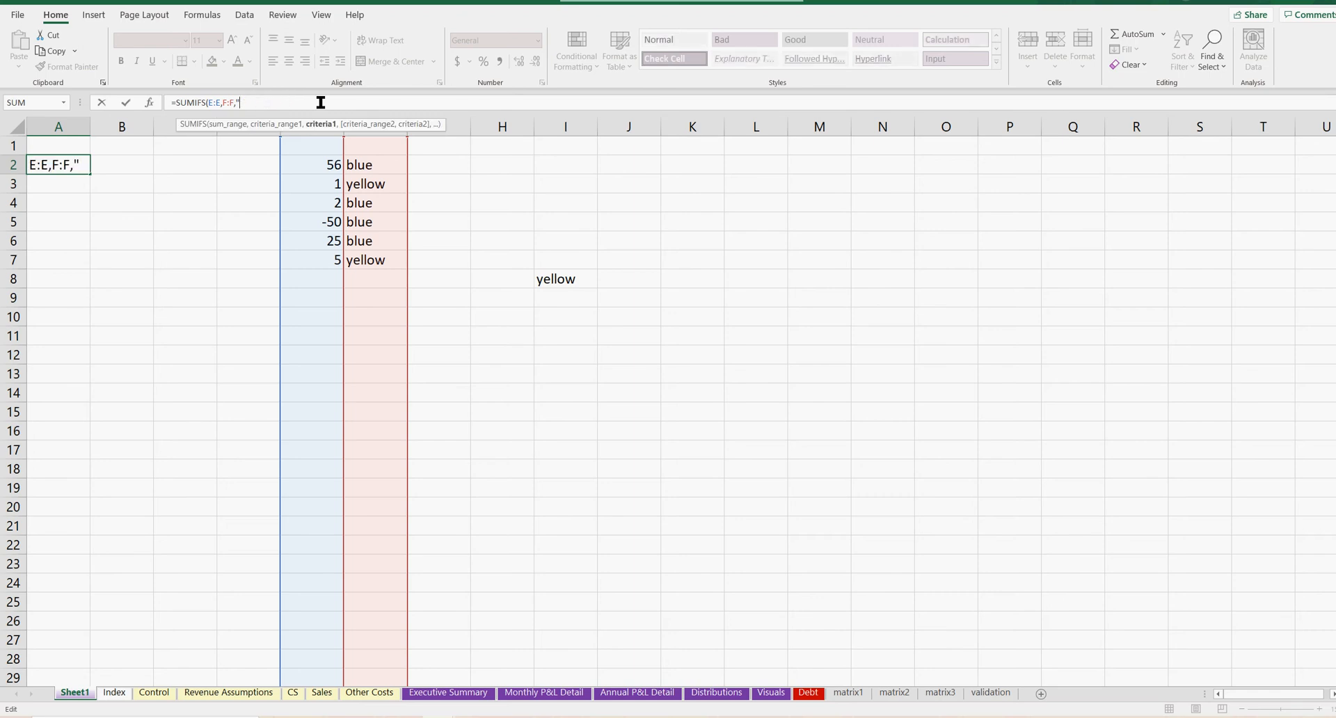
key(BackSpace)
click(562, 280)
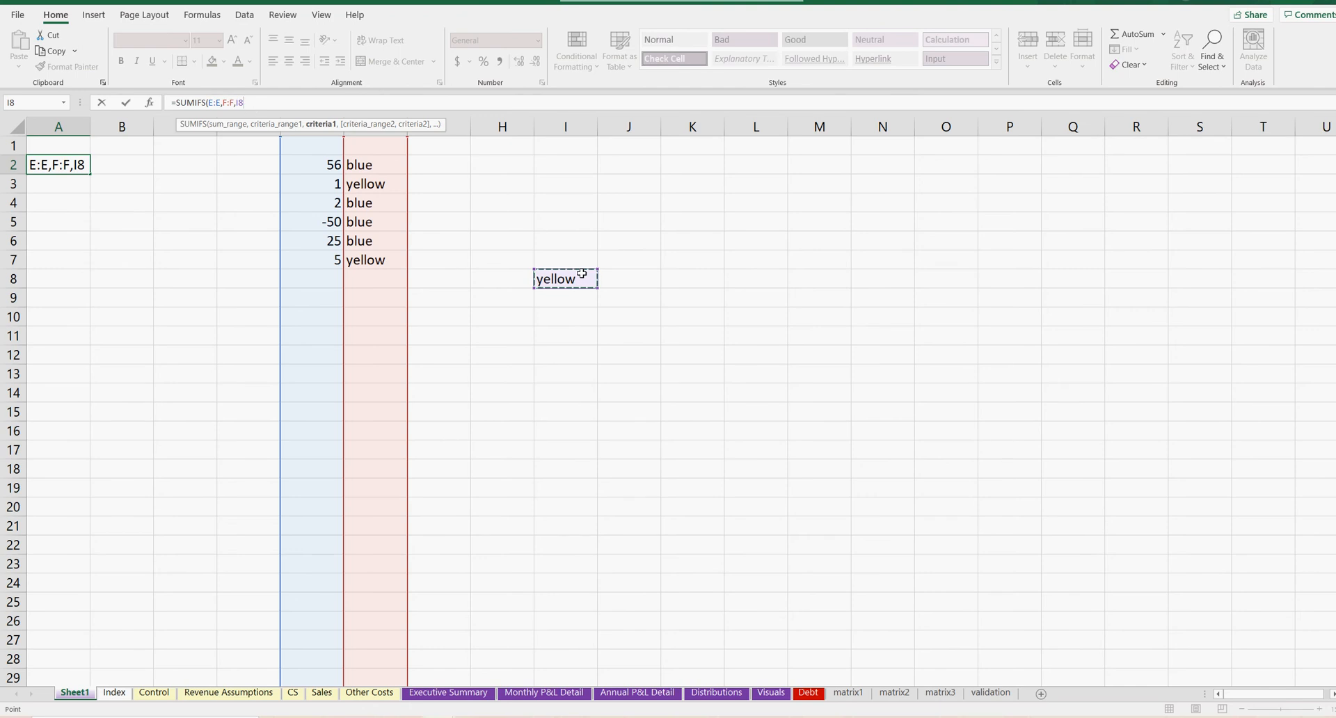
key(Return)
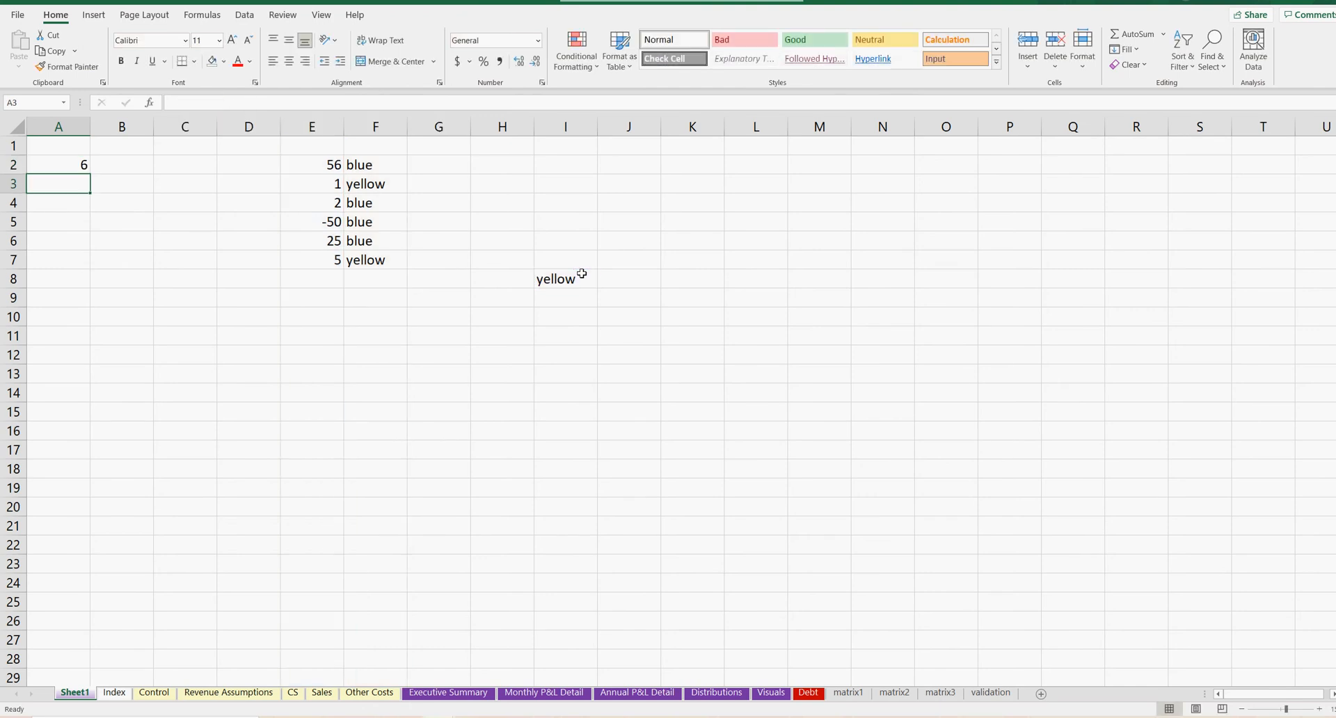
Step: Add a second condition to the A2 SUMIFS formula with criteria range E:E and criterion "<"&5
click(56, 167)
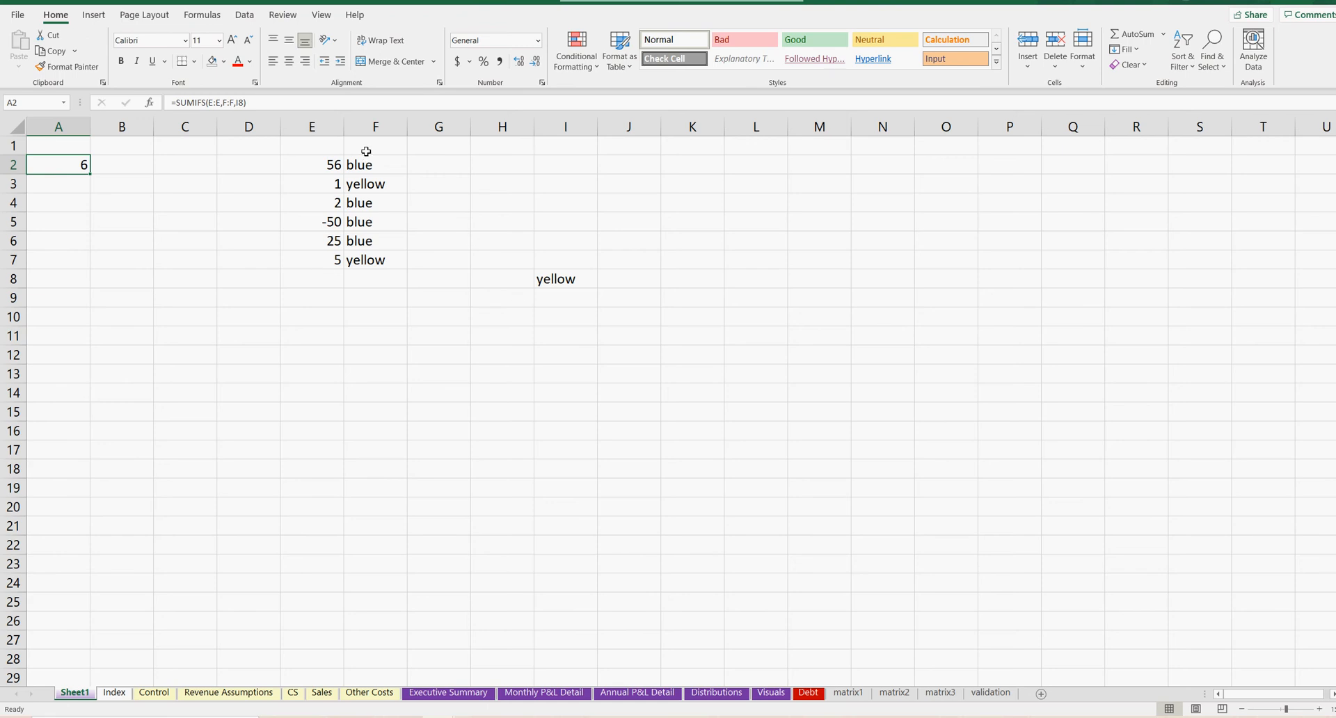
drag(372, 167, 365, 258)
click(60, 165)
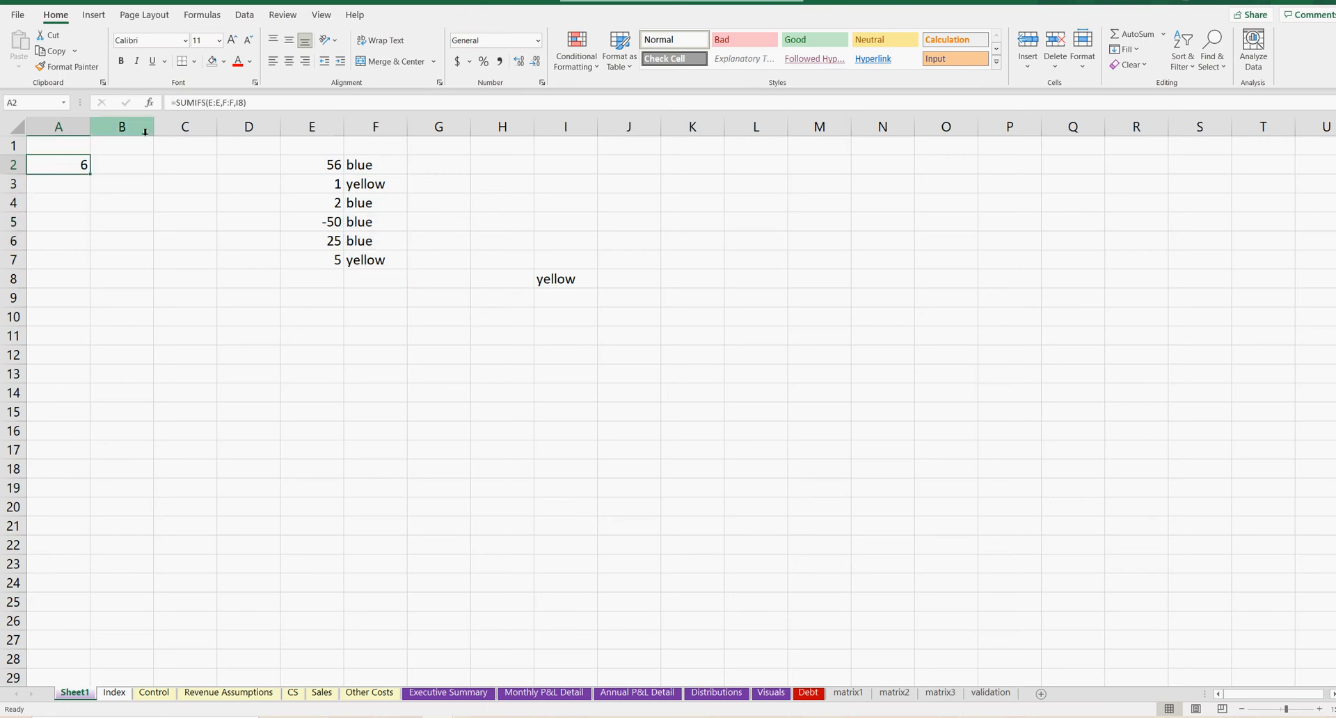
click(260, 104)
key(BackSpace)
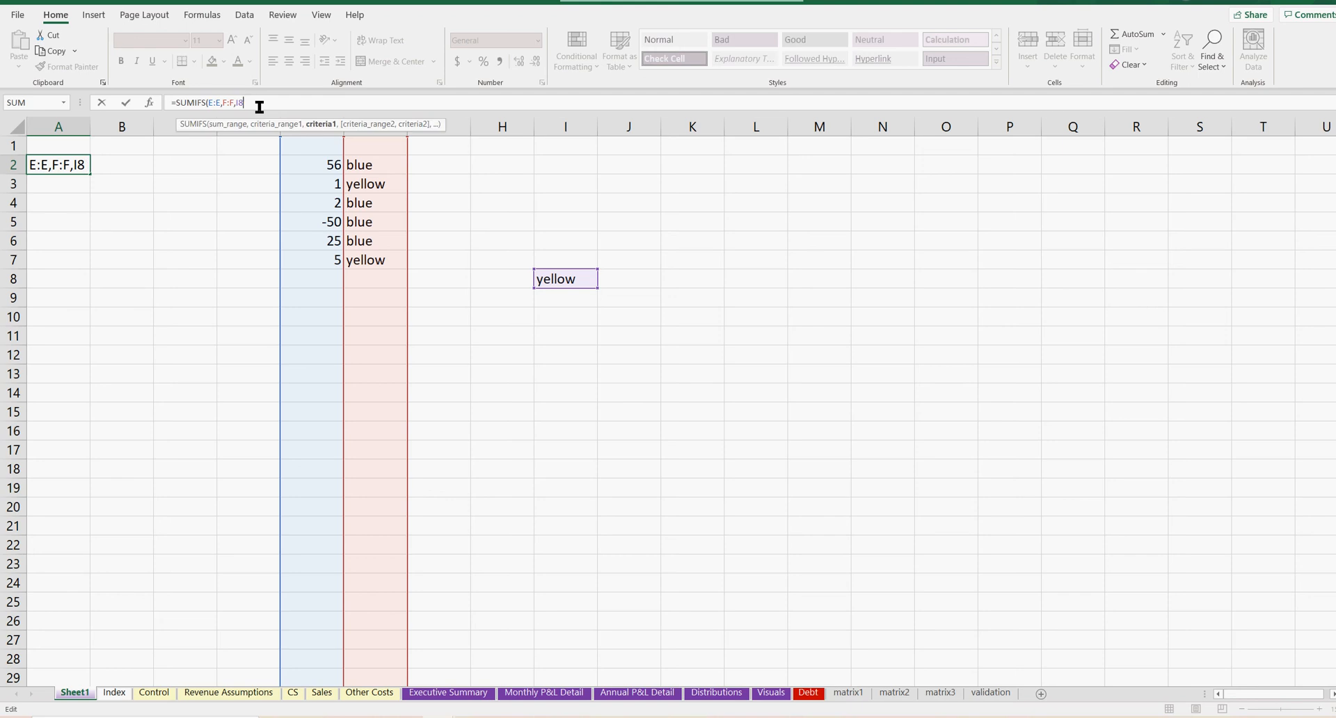
text(,)
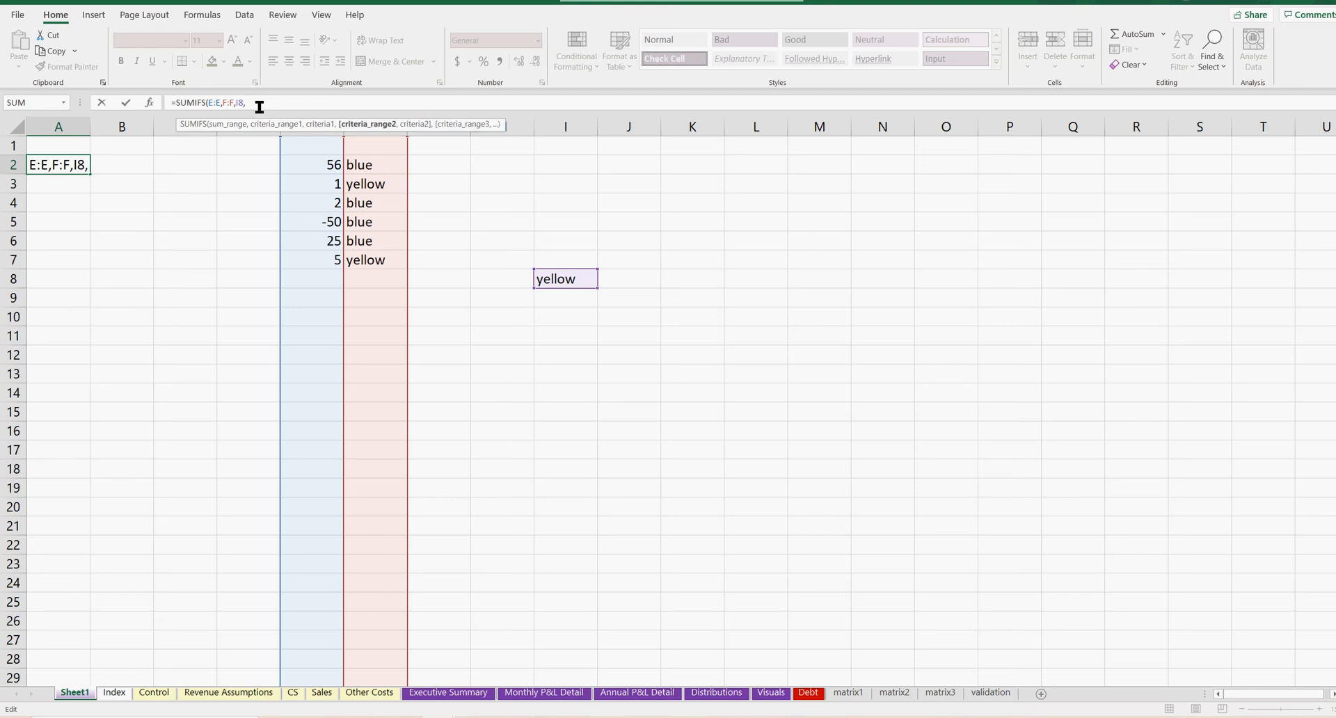
click(310, 133)
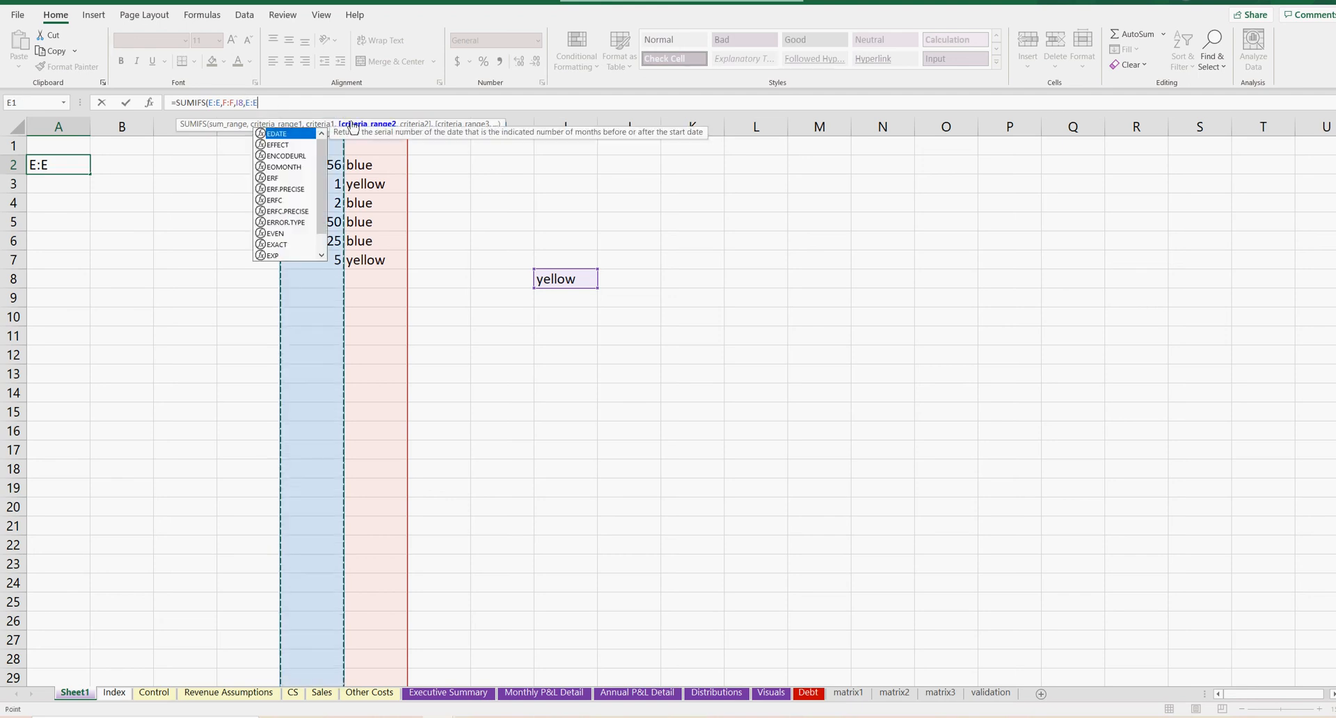
text(,")
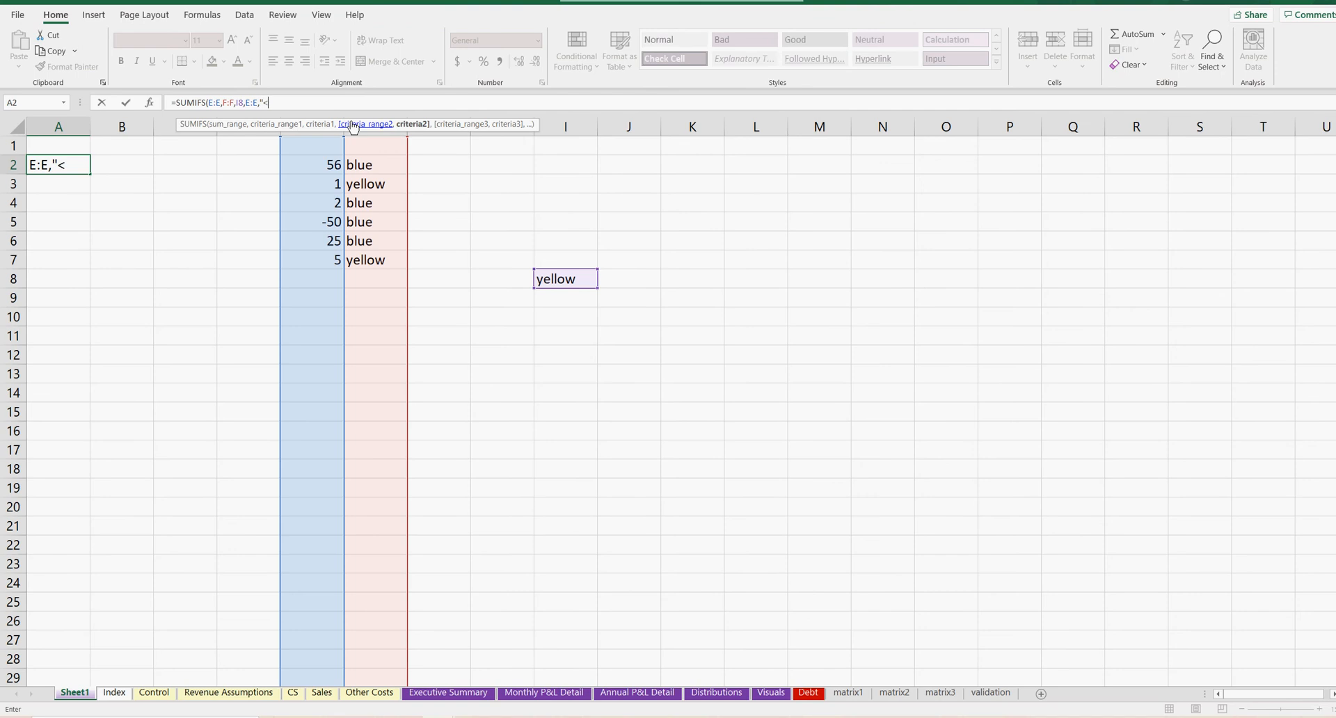
text(<"&5)
key(Return)
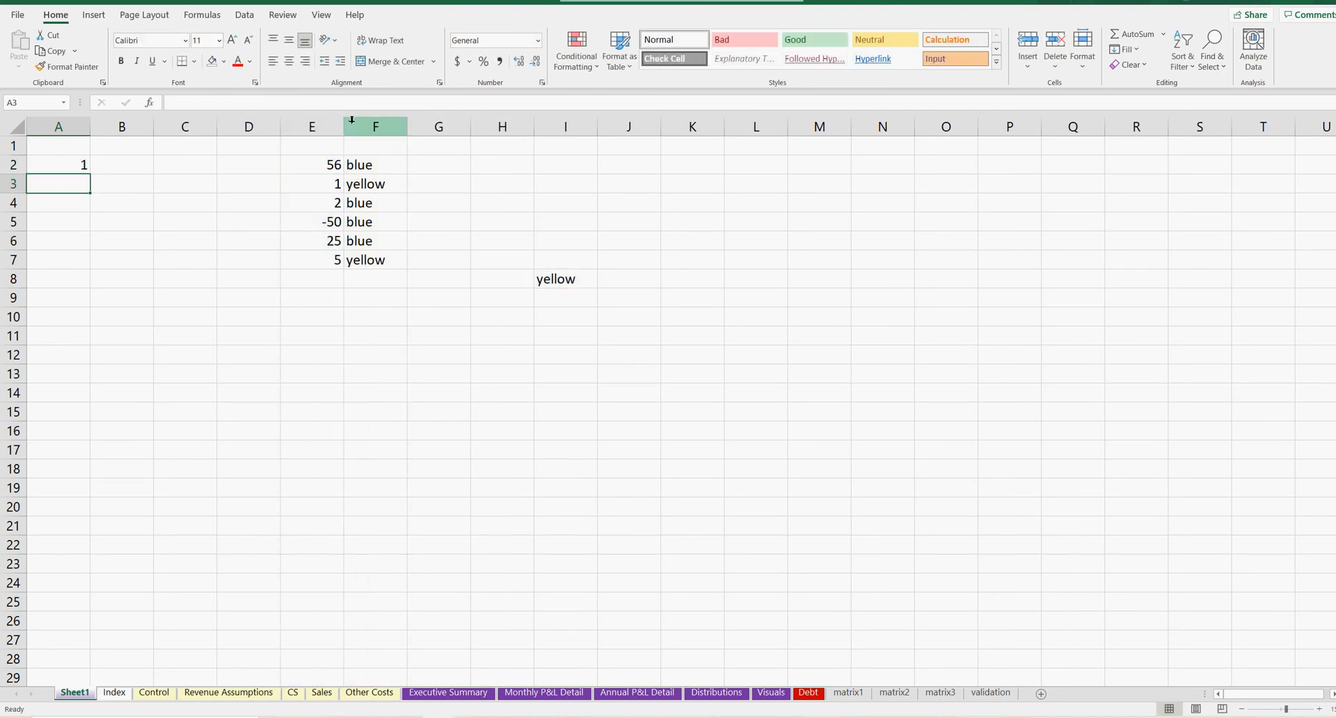
Step: Check the A2 result against the yellow entries in rows 3 and 7 for the less-than-5 condition
click(321, 178)
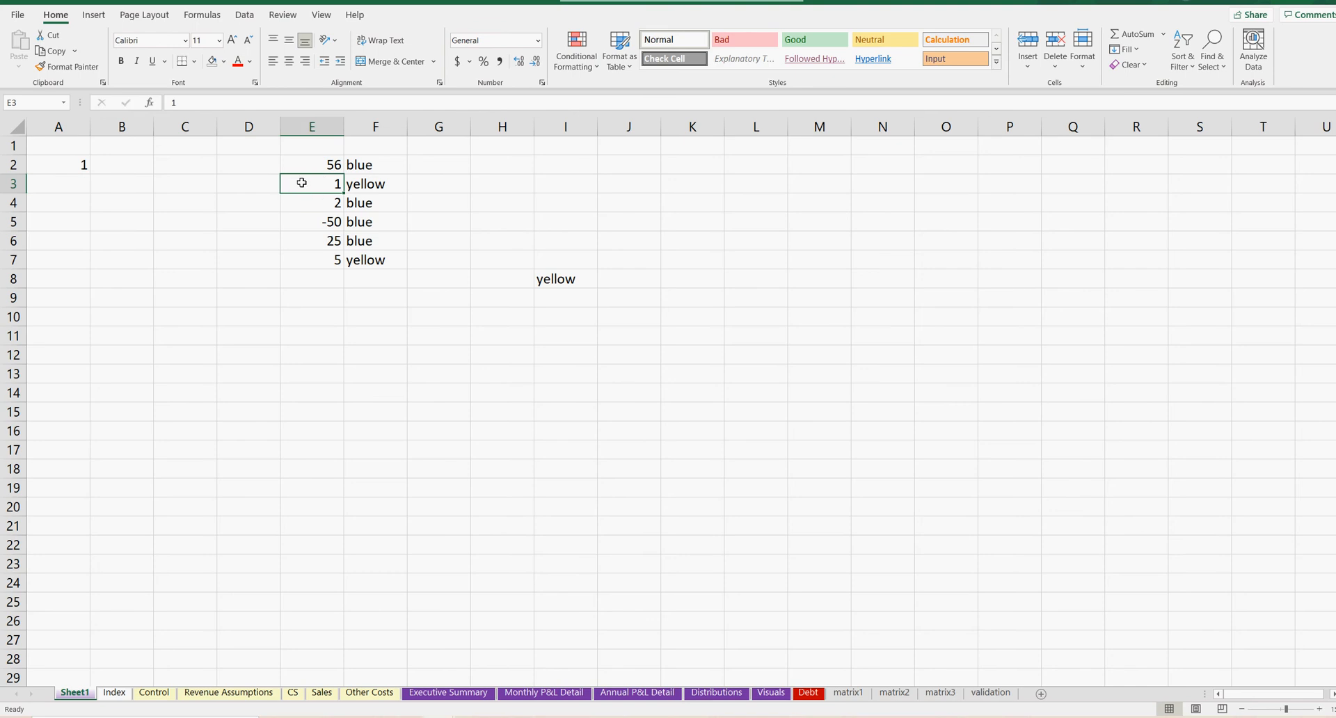
click(38, 166)
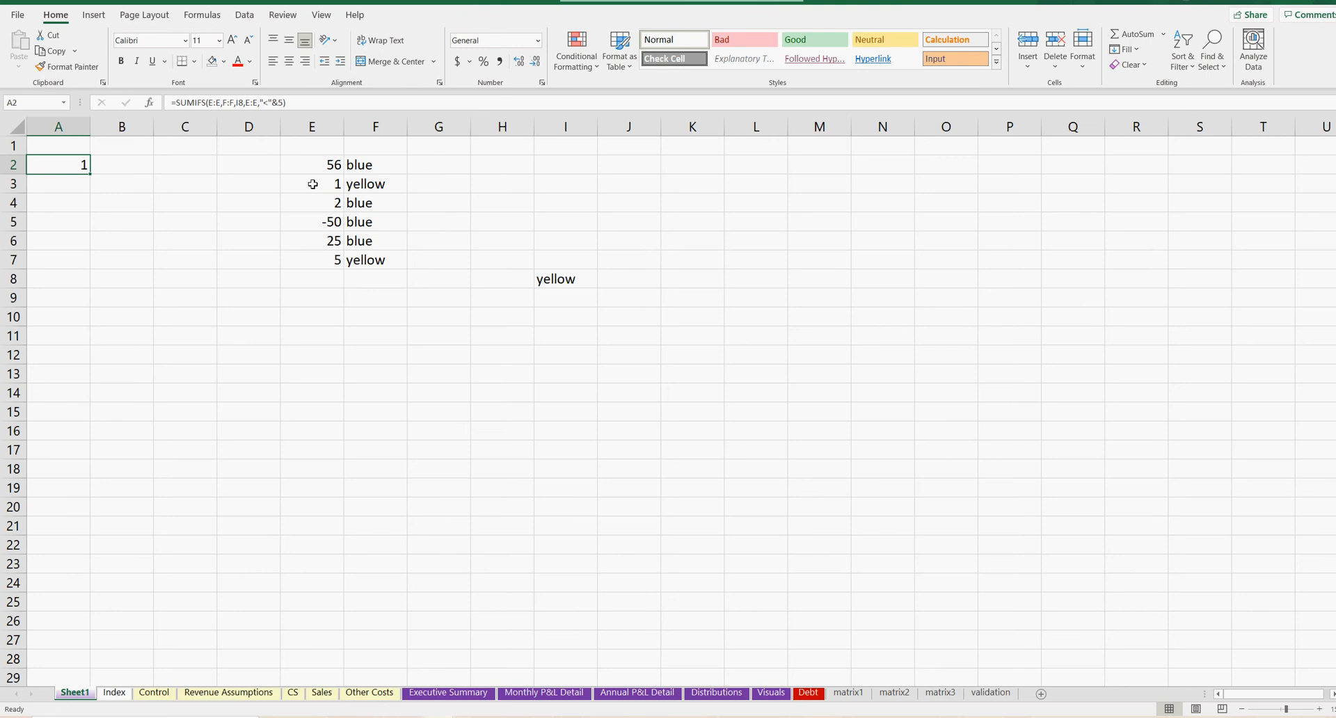
drag(324, 260, 379, 260)
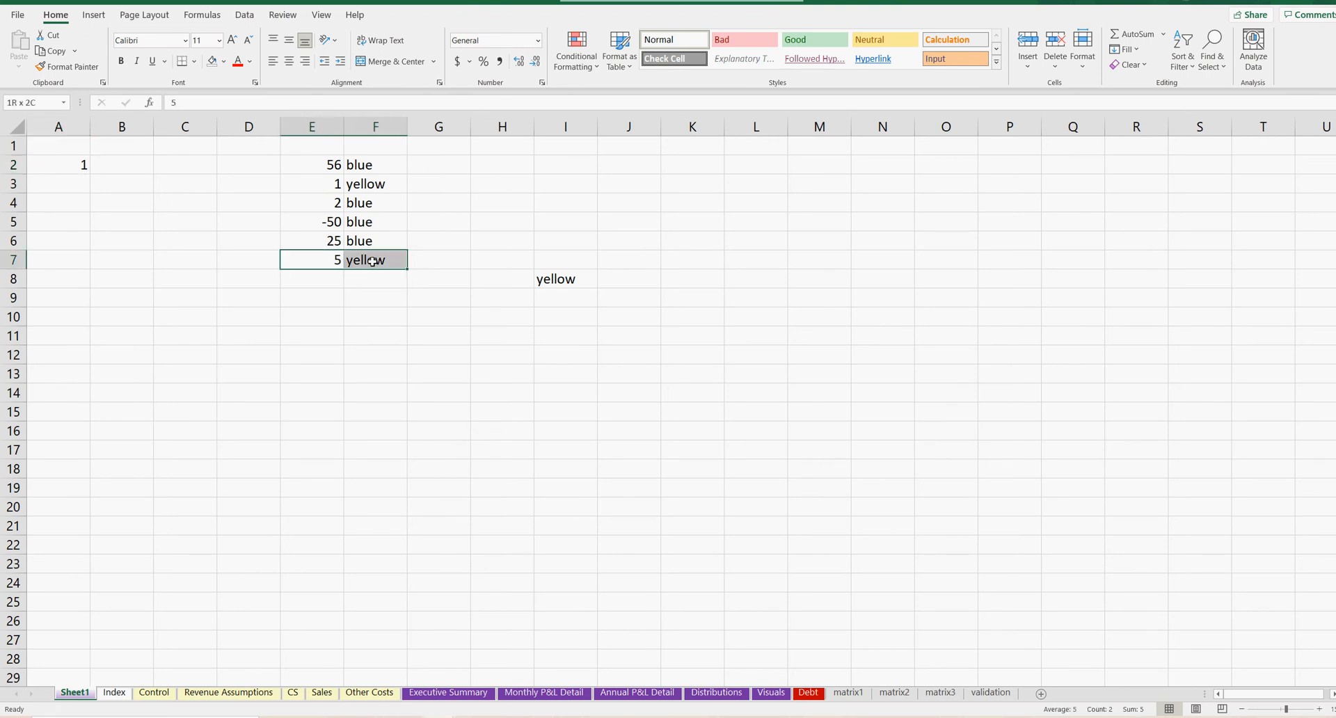
click(355, 182)
click(306, 184)
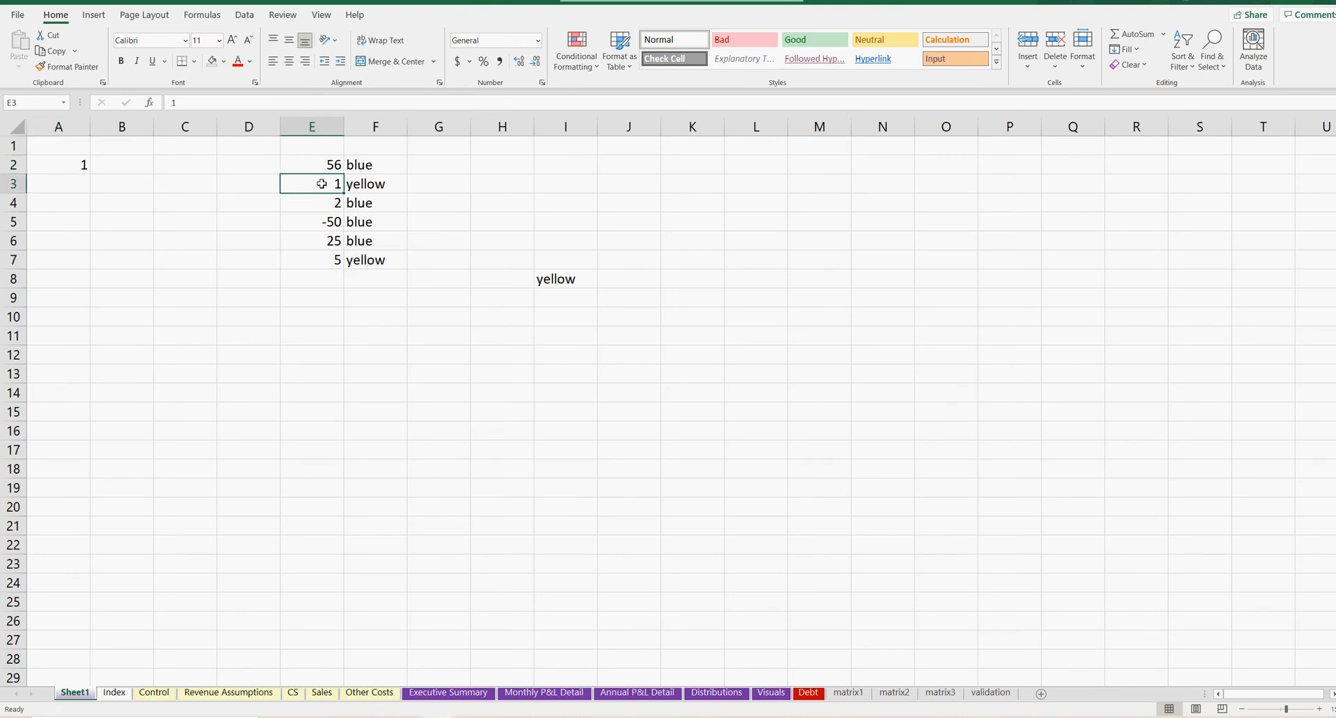
Step: Change the second criterion in the A2 SUMIFS formula to "<"&540
click(65, 165)
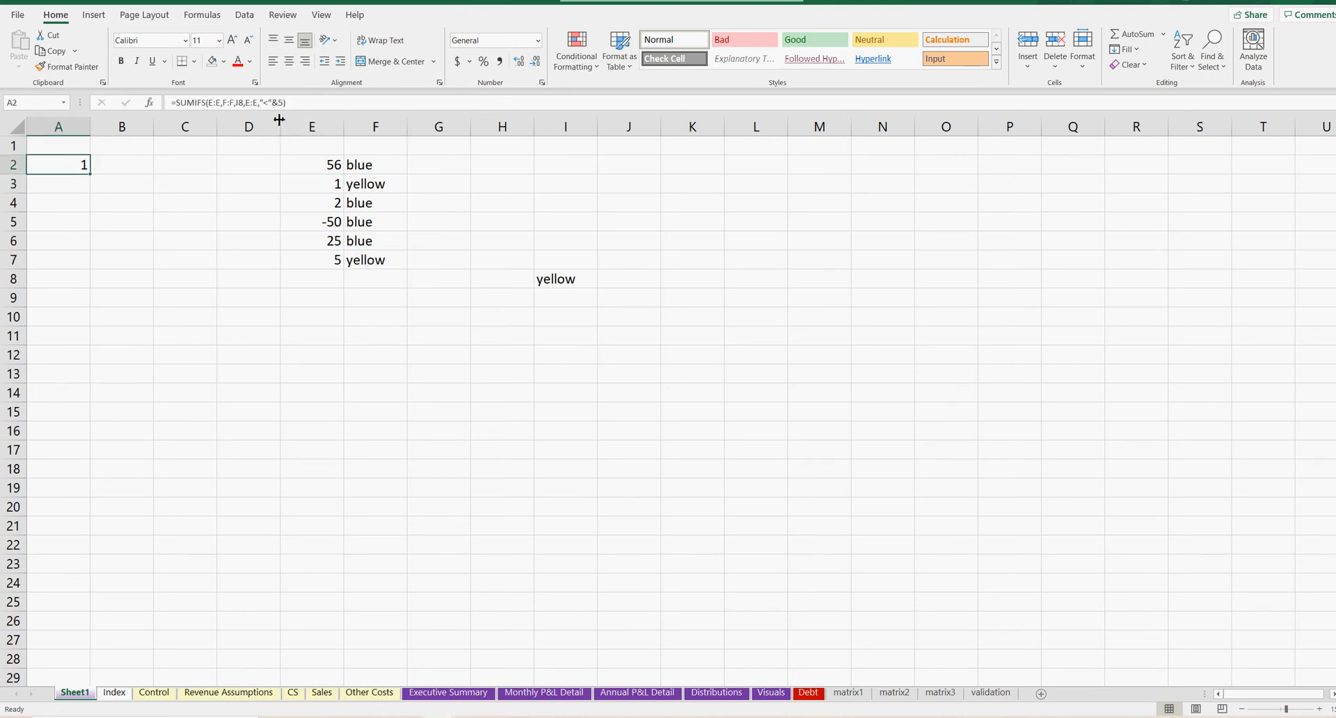
click(284, 103)
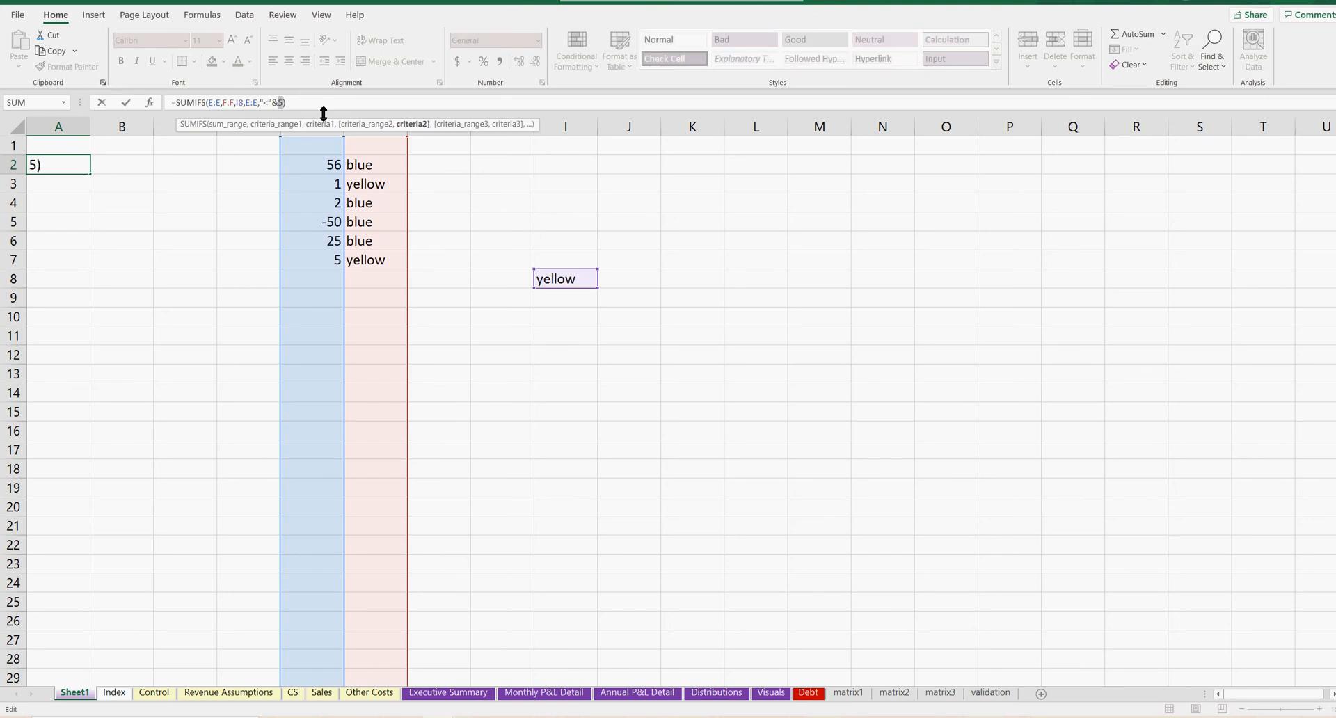
text(500)
key(Return)
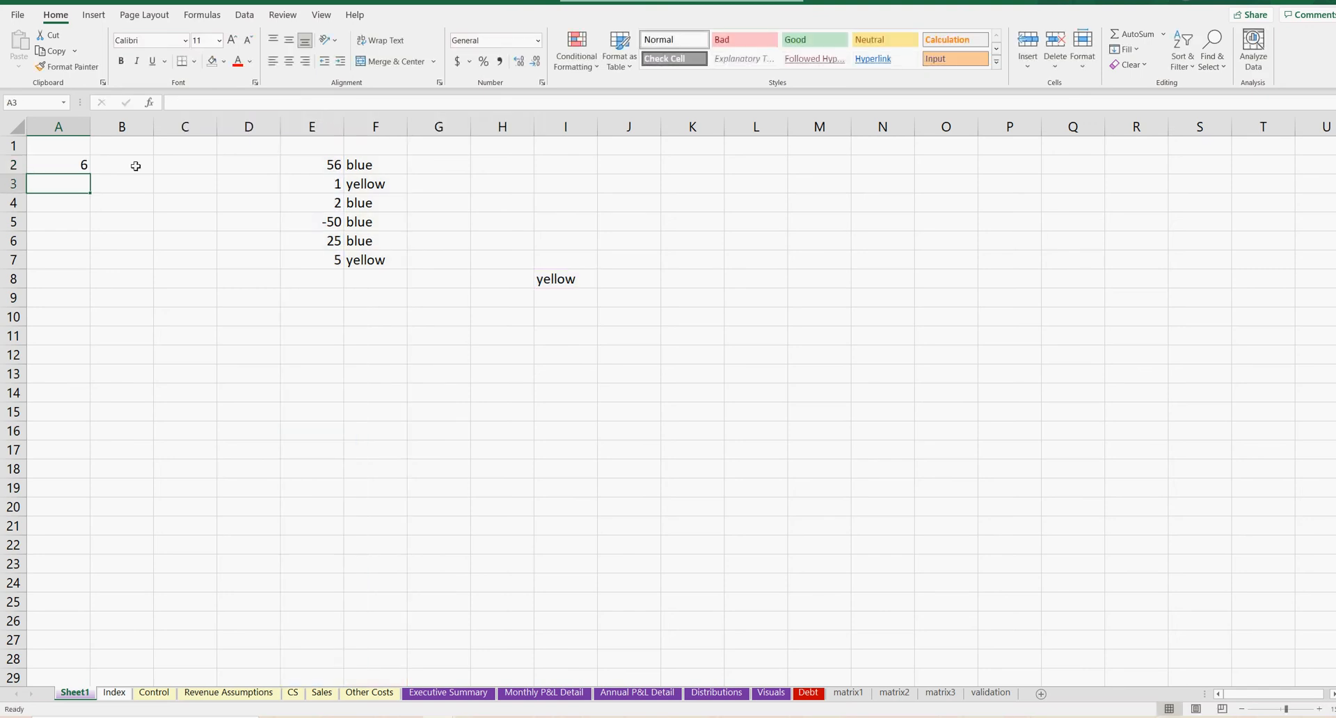
click(69, 171)
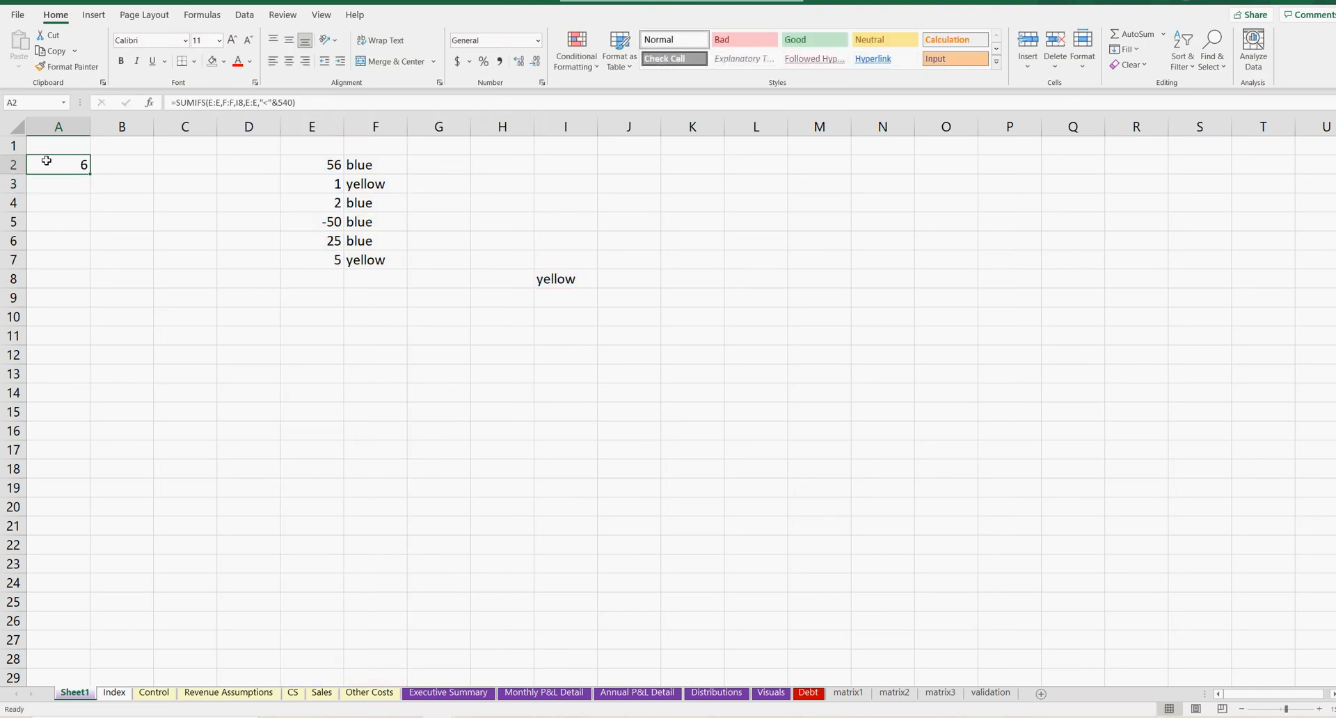
Step: Enter the threshold value 26 in cell I7, directly above the colour criterion
click(567, 263)
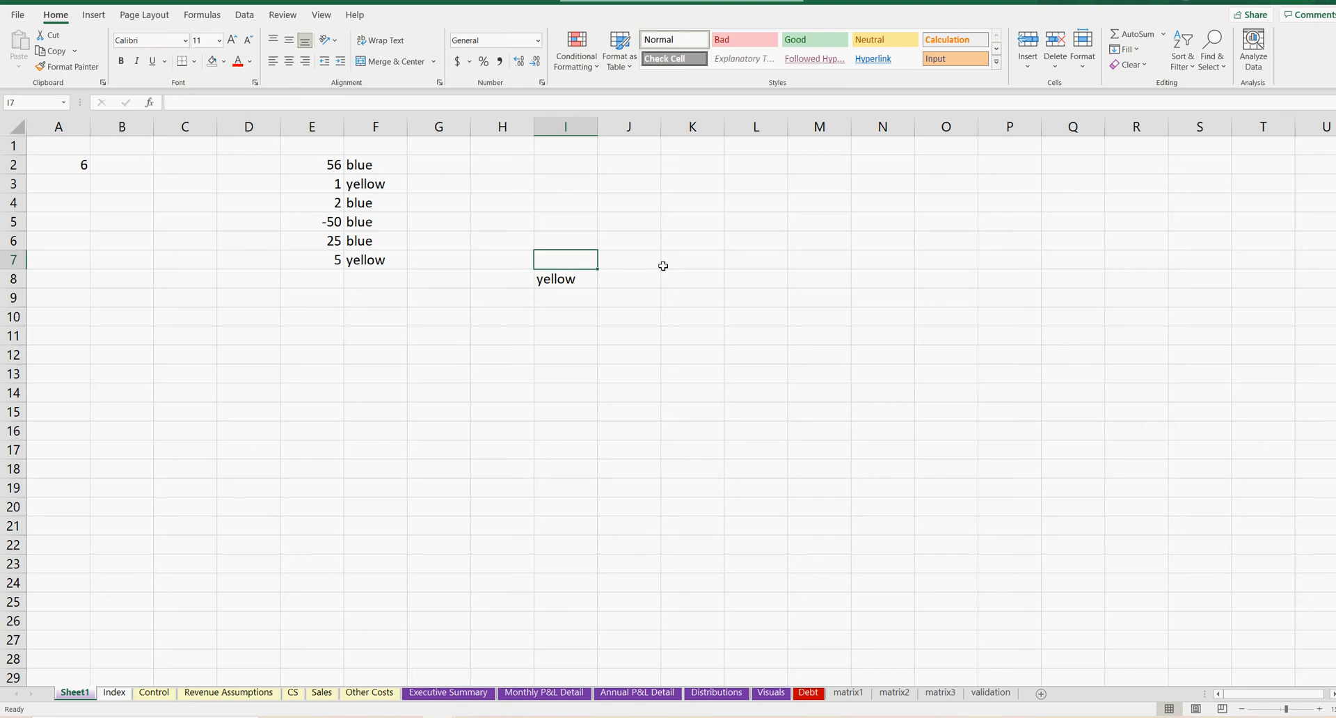
text(26)
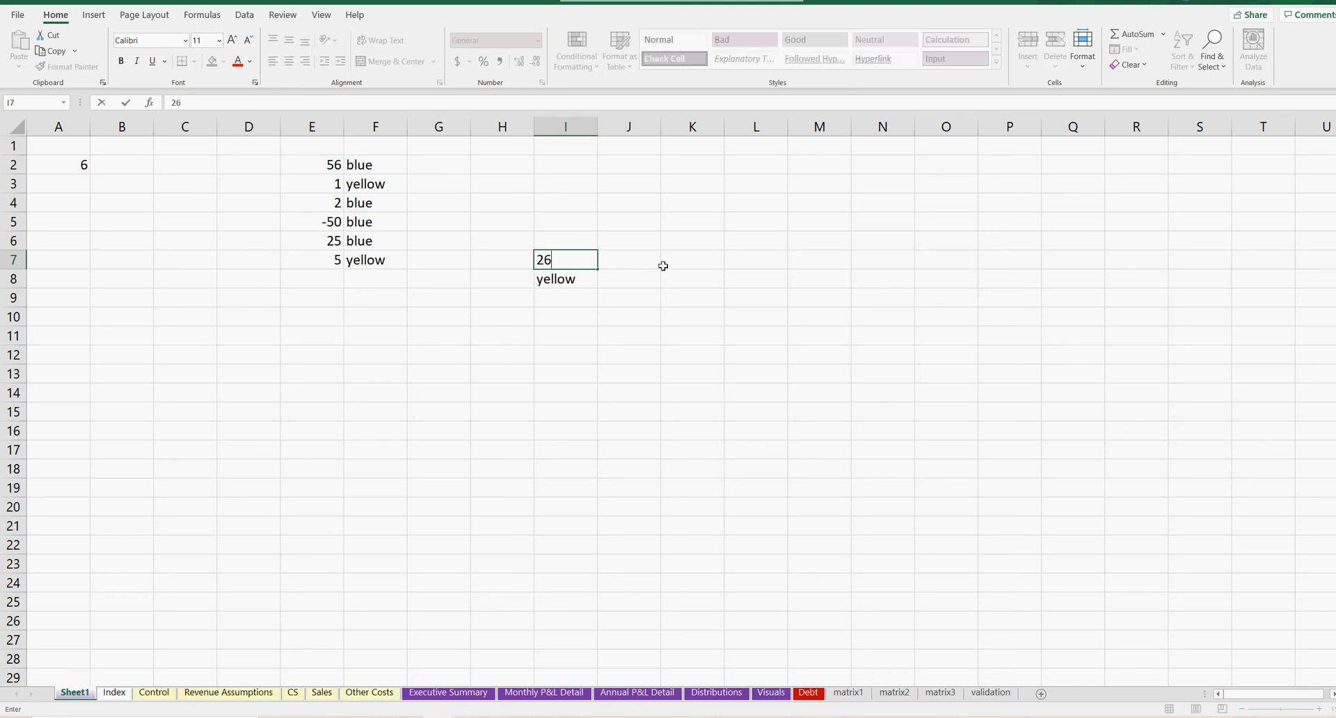
key(Return)
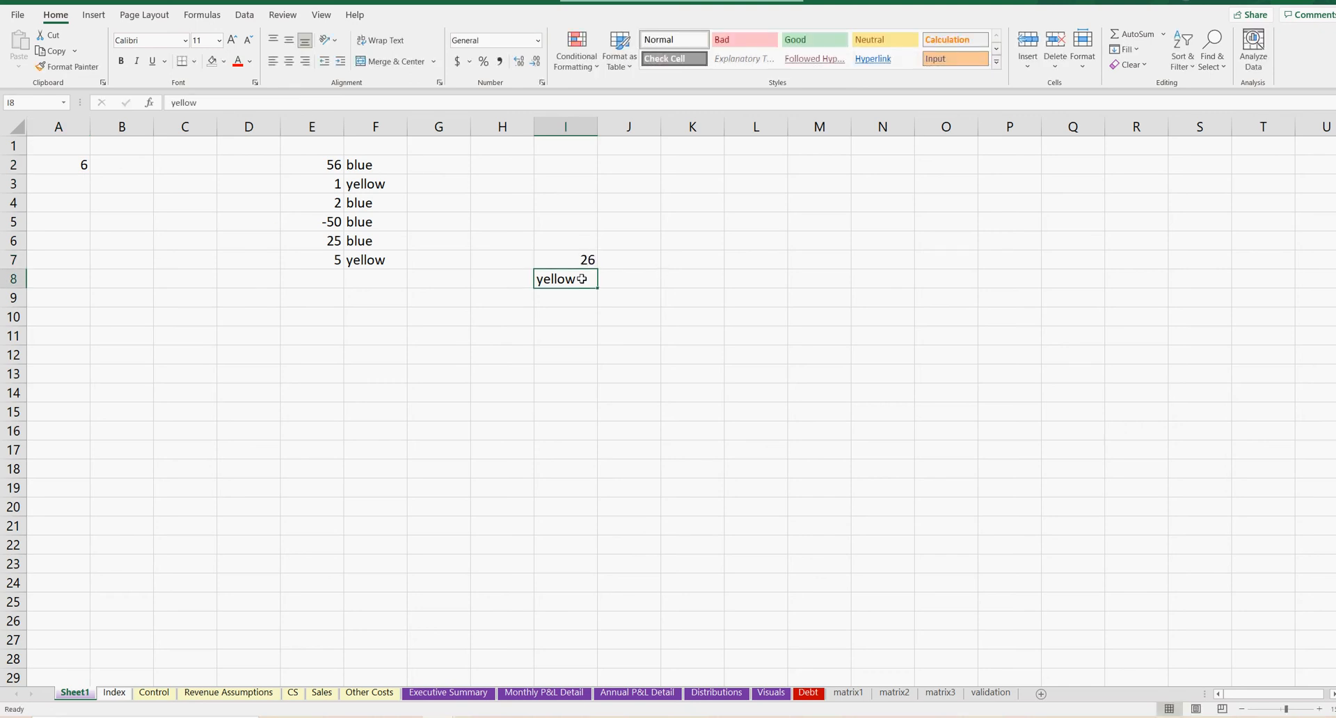
click(67, 165)
drag(279, 102, 398, 105)
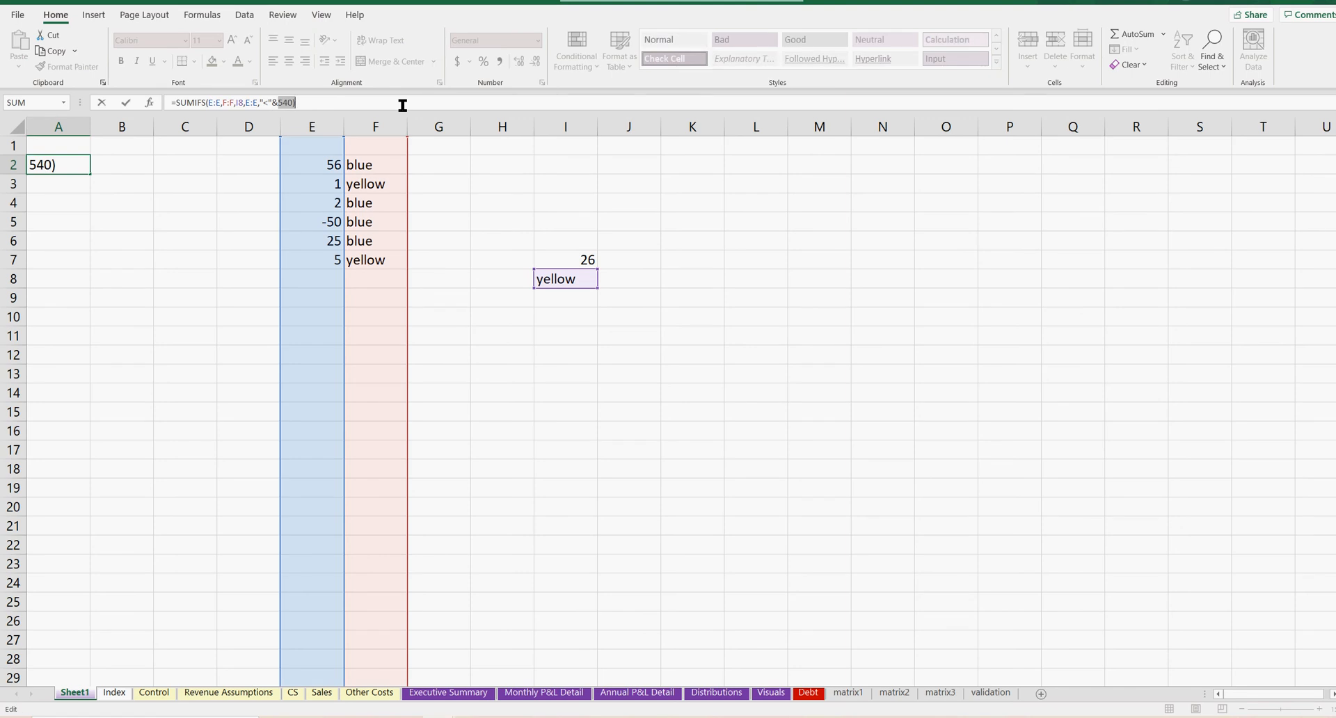
key(BackSpace)
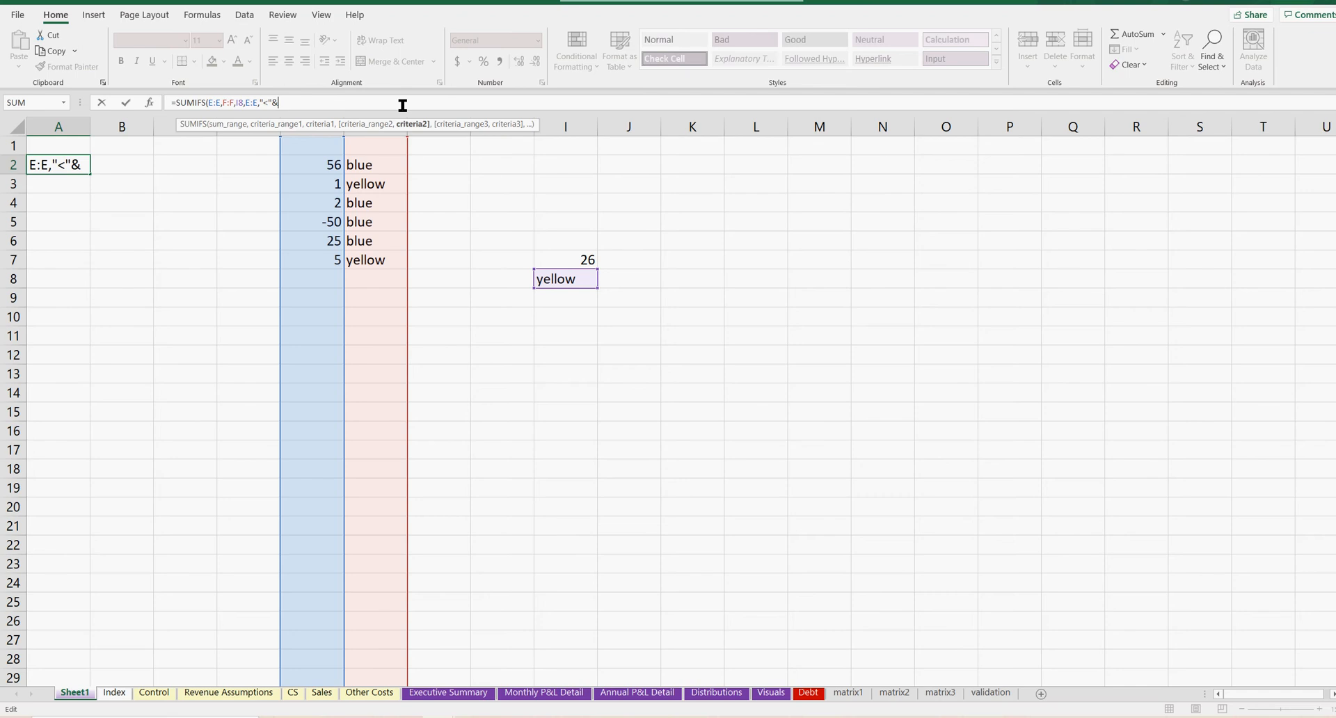
click(579, 259)
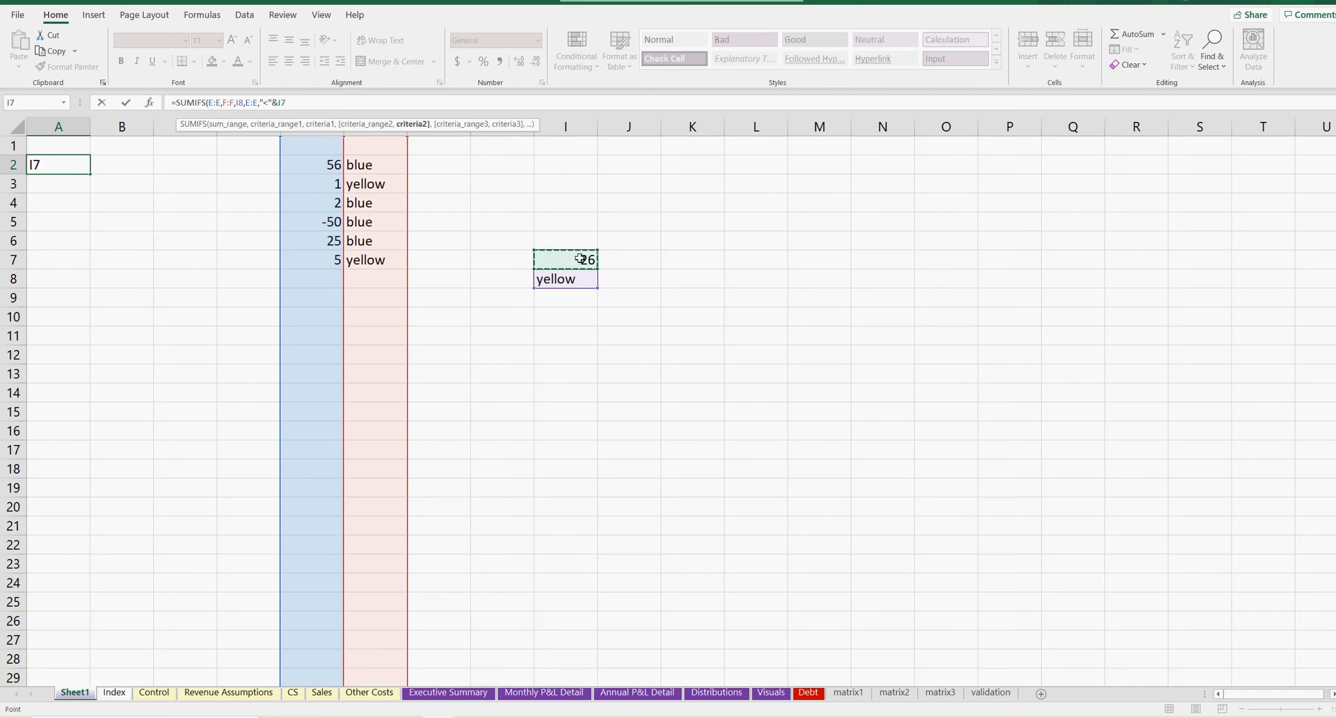
click(285, 104)
text(")
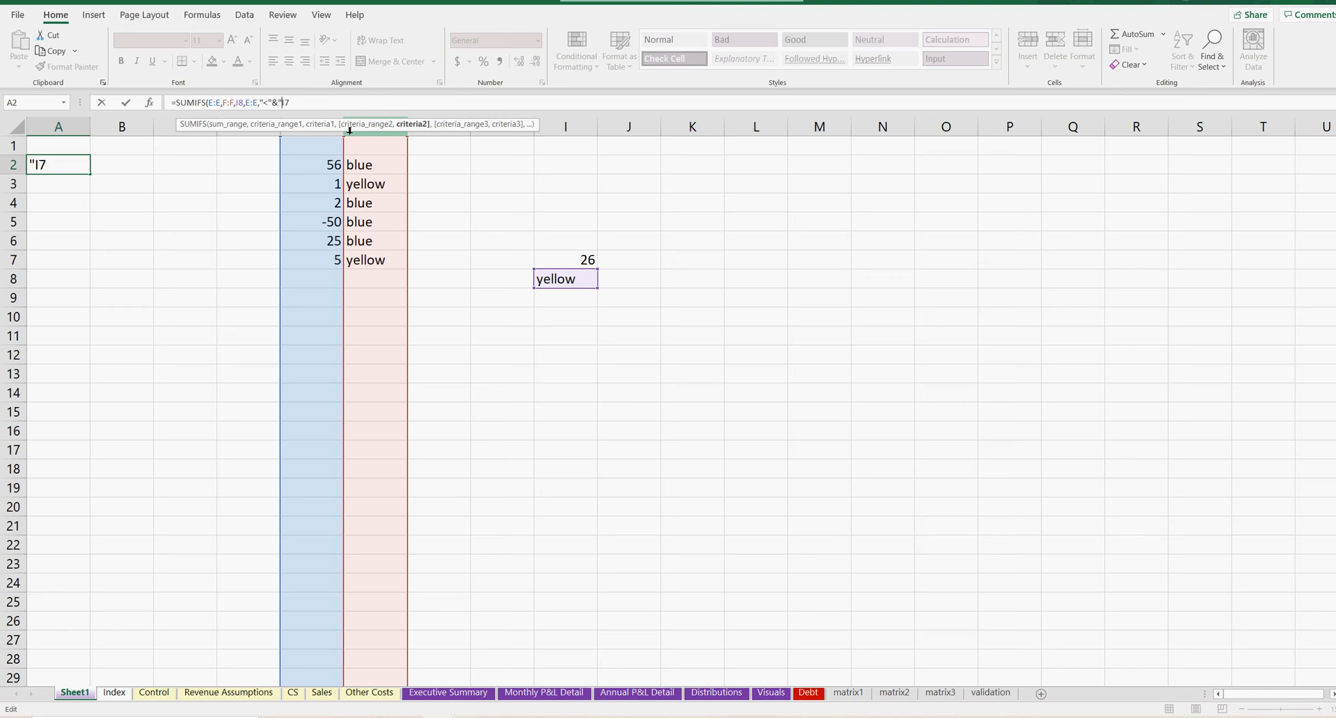
click(321, 106)
key(BackSpace)
key(BackSpace)
key(BackSpace)
key(BackSpace)
key(BackSpace)
key(Escape)
key(Down)
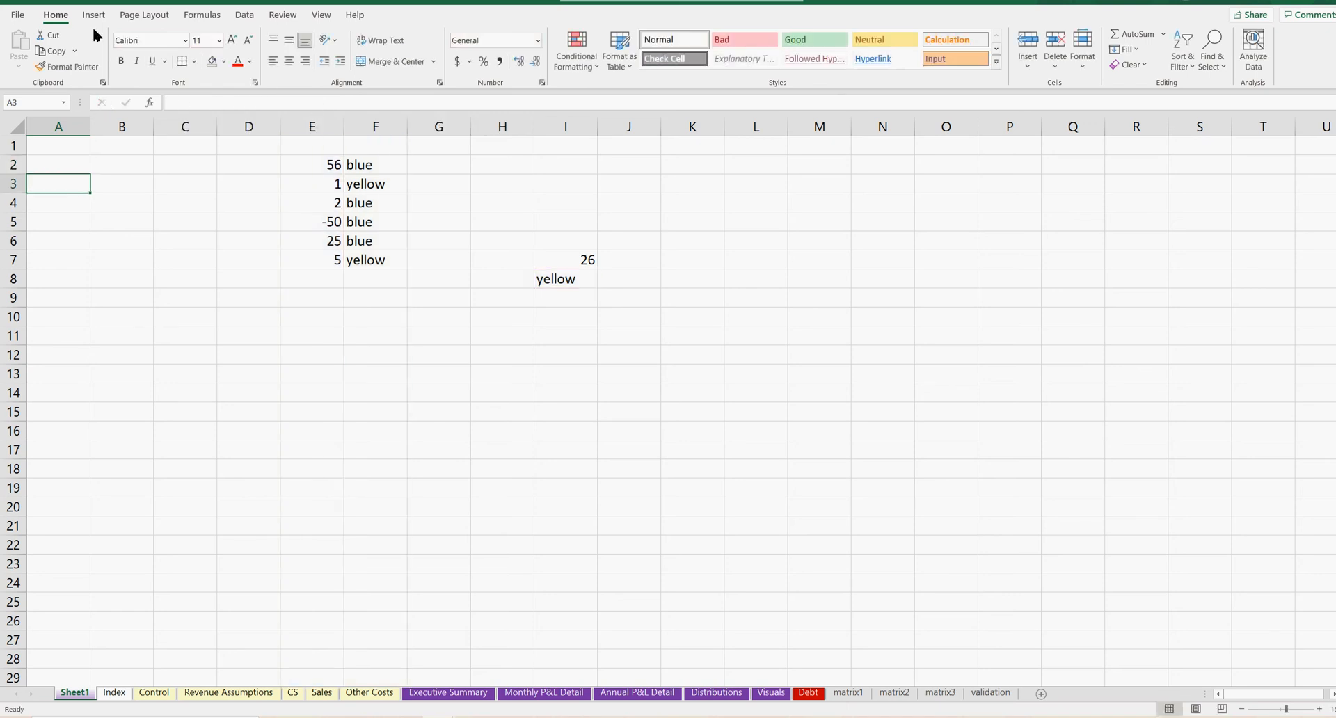
Step: Replace the number 540 in the A2 SUMIFS formula with cell I7, making the second criterion "<"&I7
key(Up)
click(321, 103)
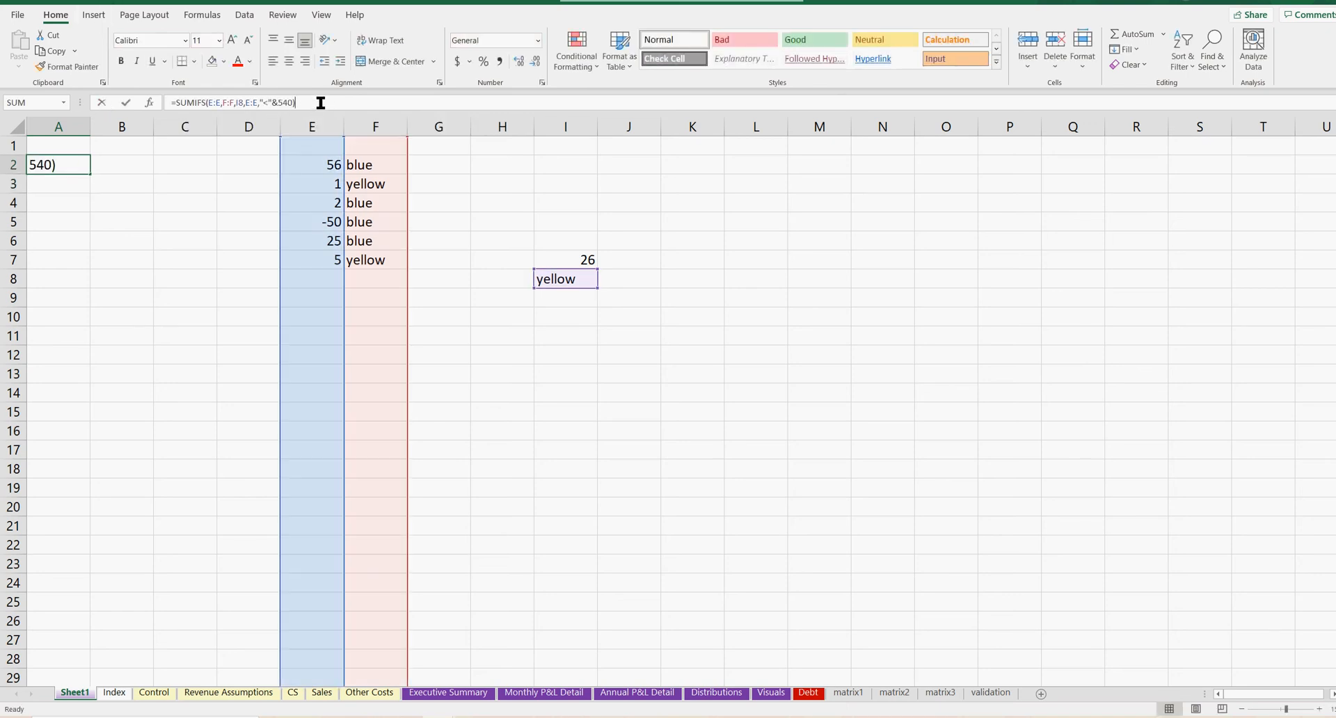
key(BackSpace)
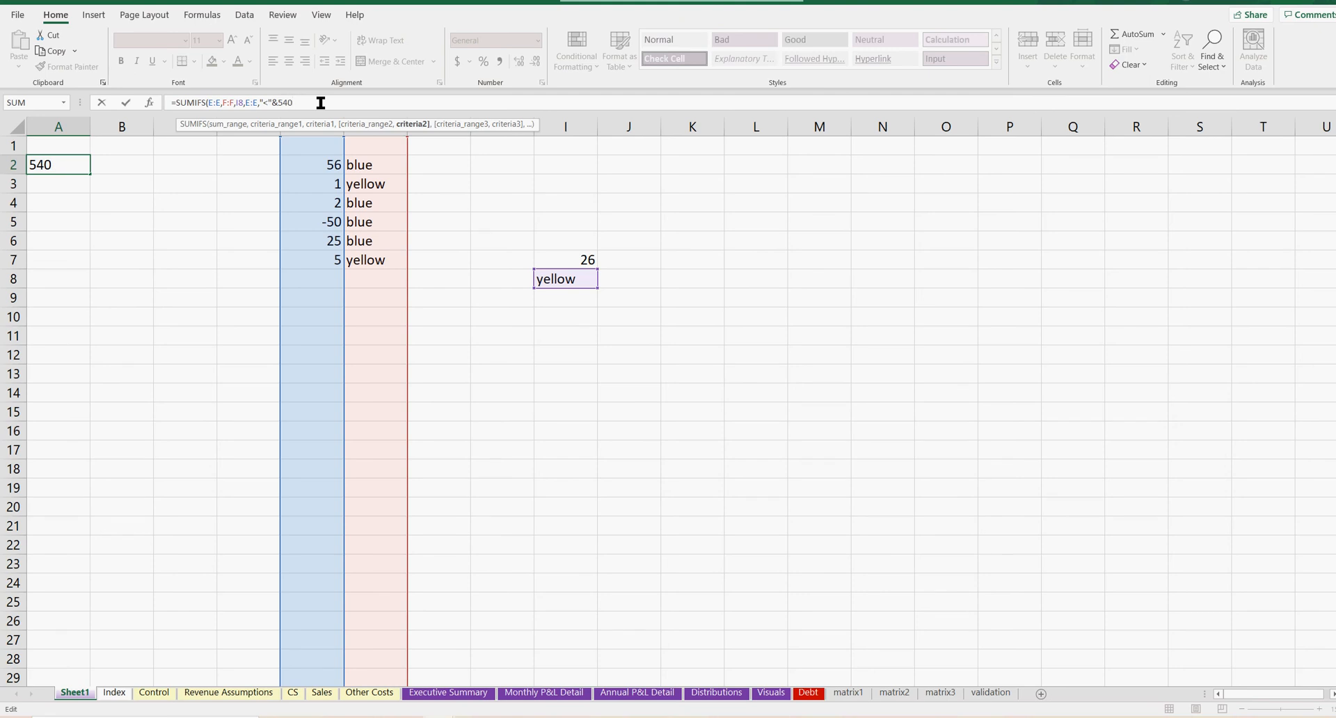
key(BackSpace)
key(BackSpace)
key(BackSpace)
click(577, 259)
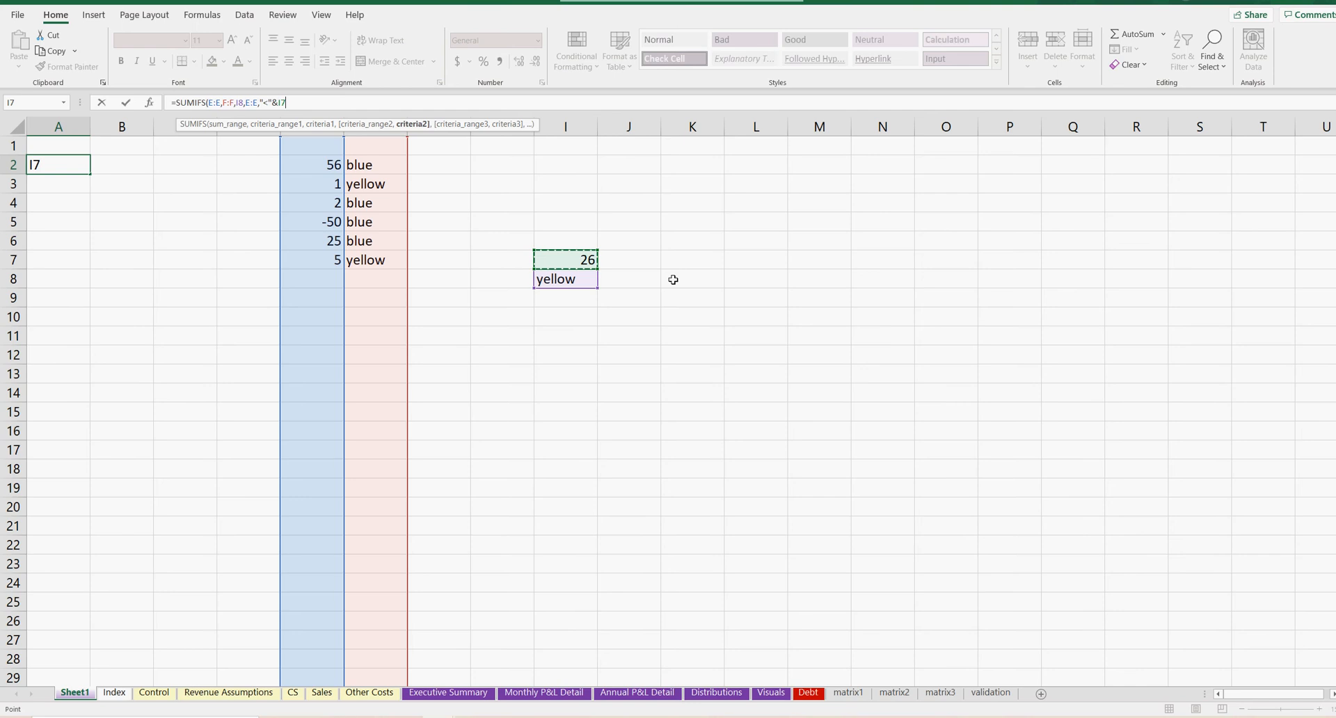
key(Return)
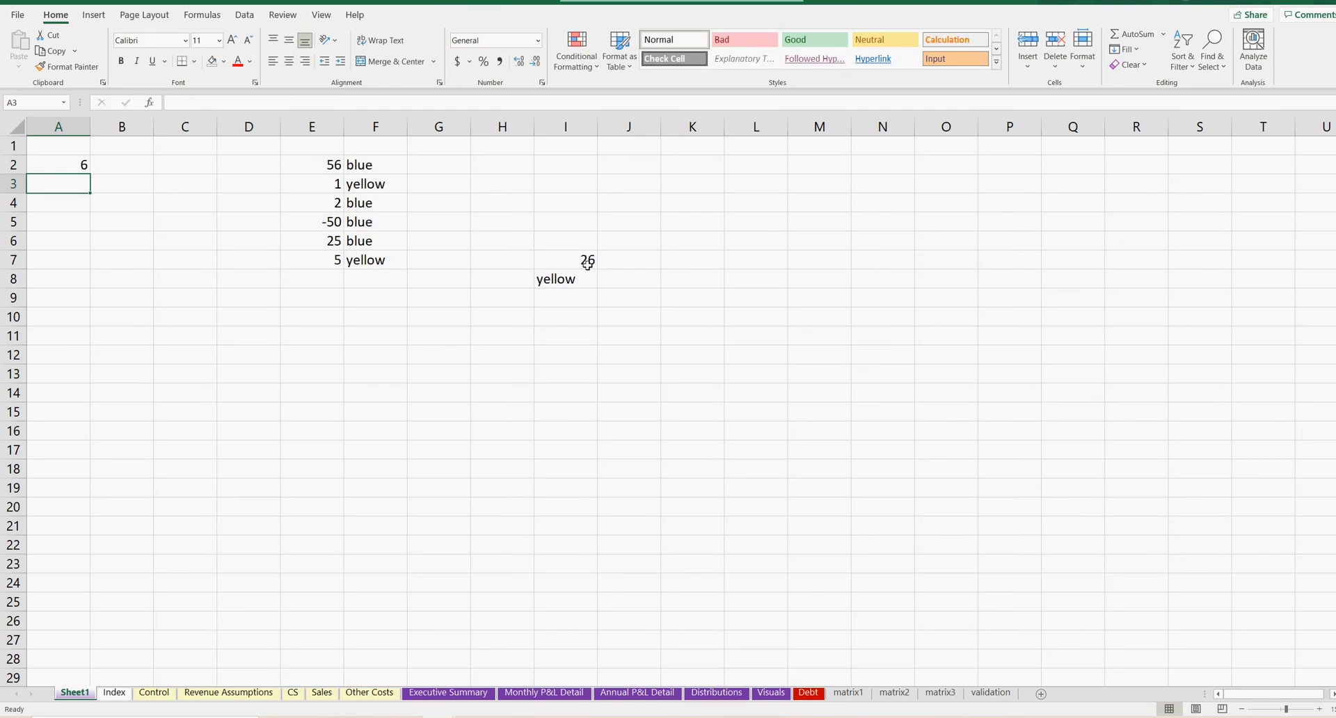
Step: Change the colour criterion in cell I8 to blue and select A2 to view its formula and result
click(560, 279)
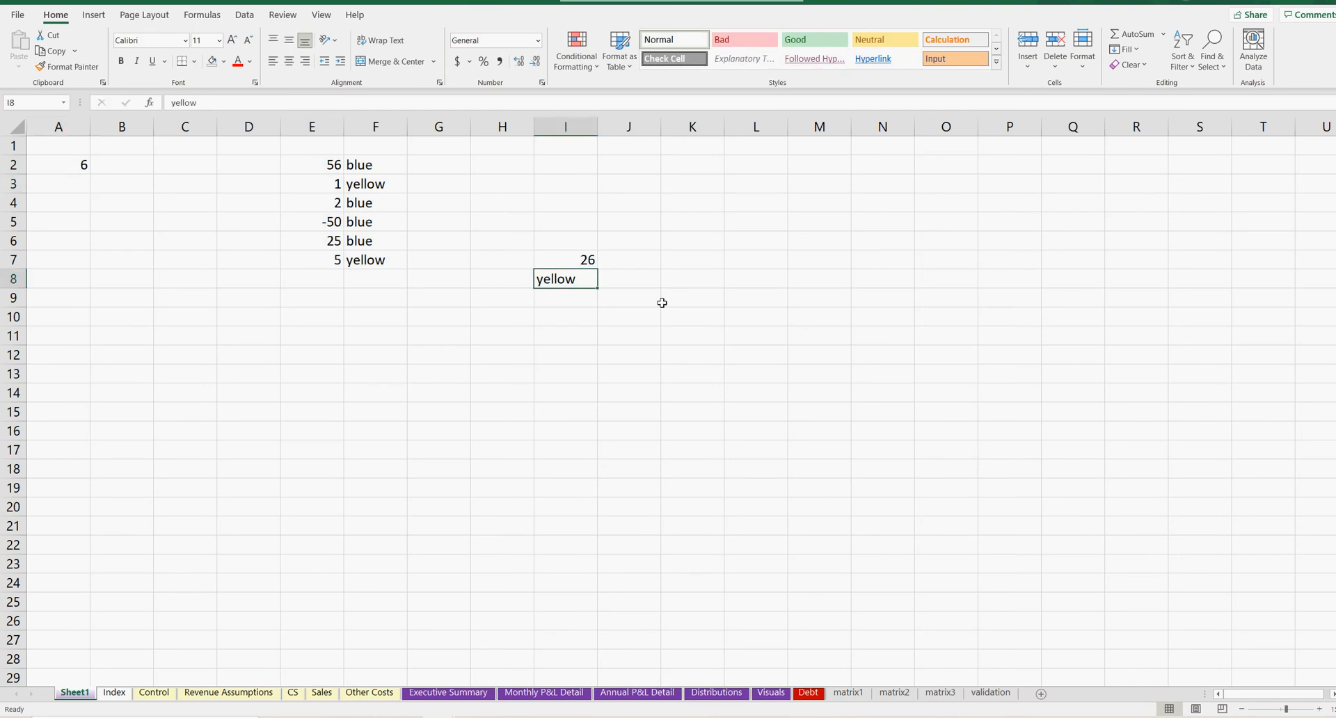
text(blue)
key(Return)
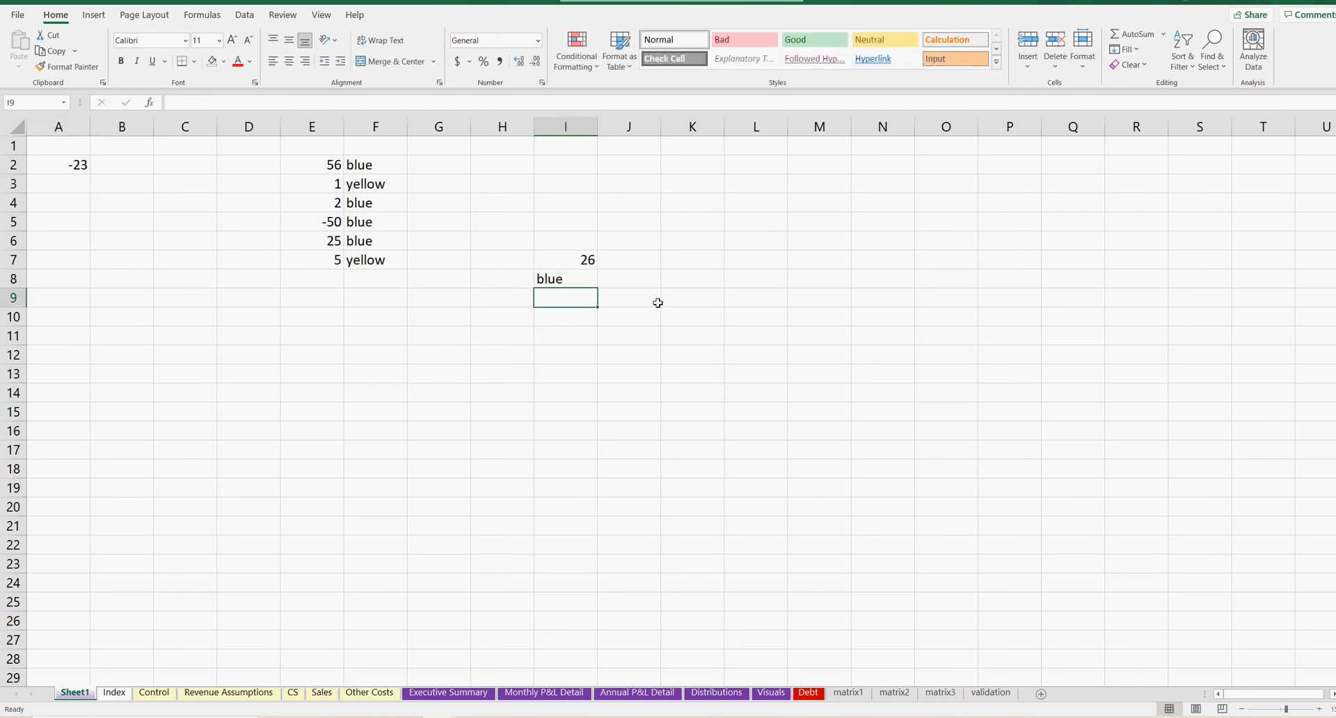
click(64, 165)
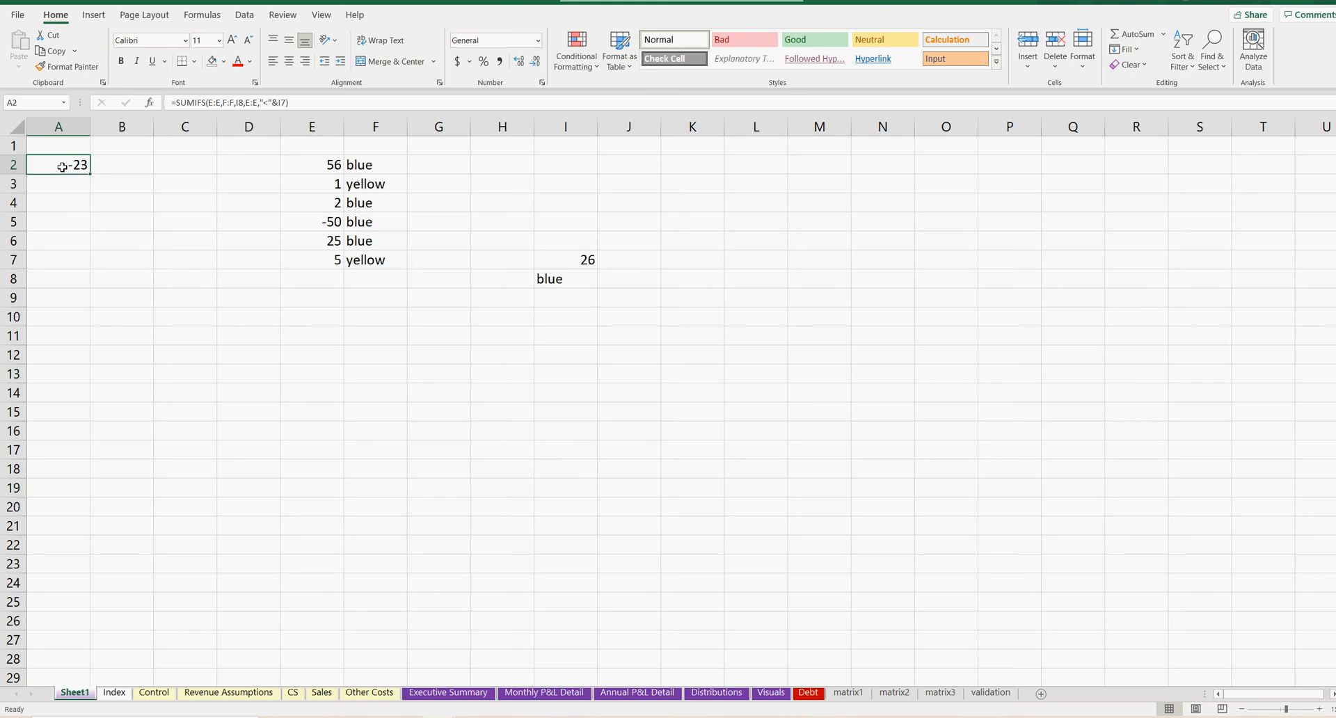
Step: Check the blue rows in columns E and F against the criteria in I7:I8 and the SUMIFS result in A2
click(329, 226)
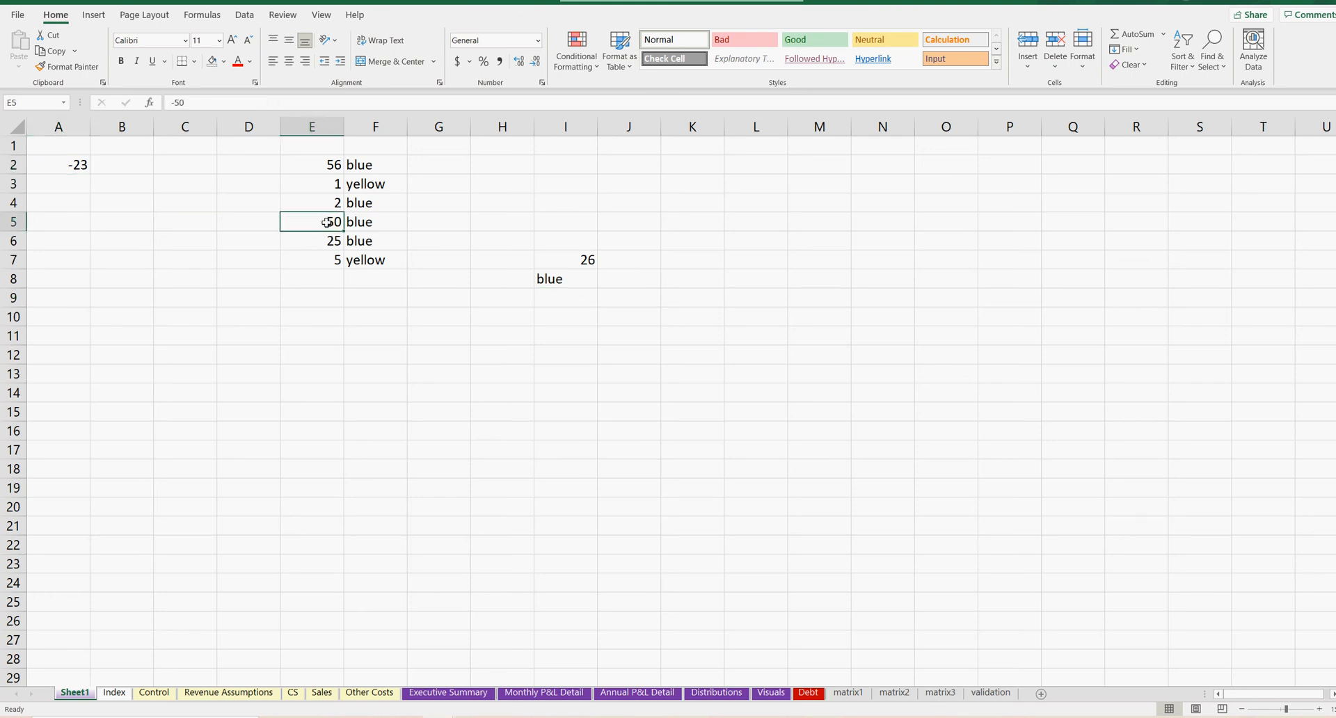
click(362, 226)
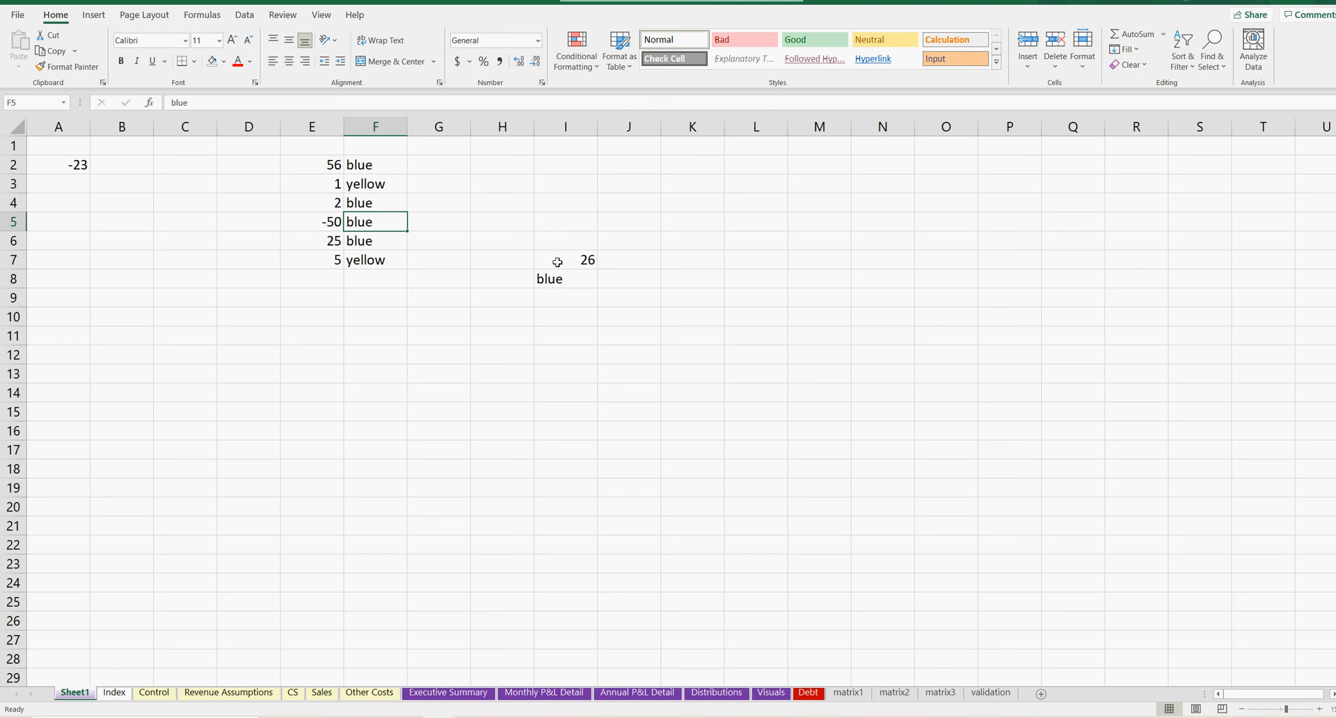
click(324, 240)
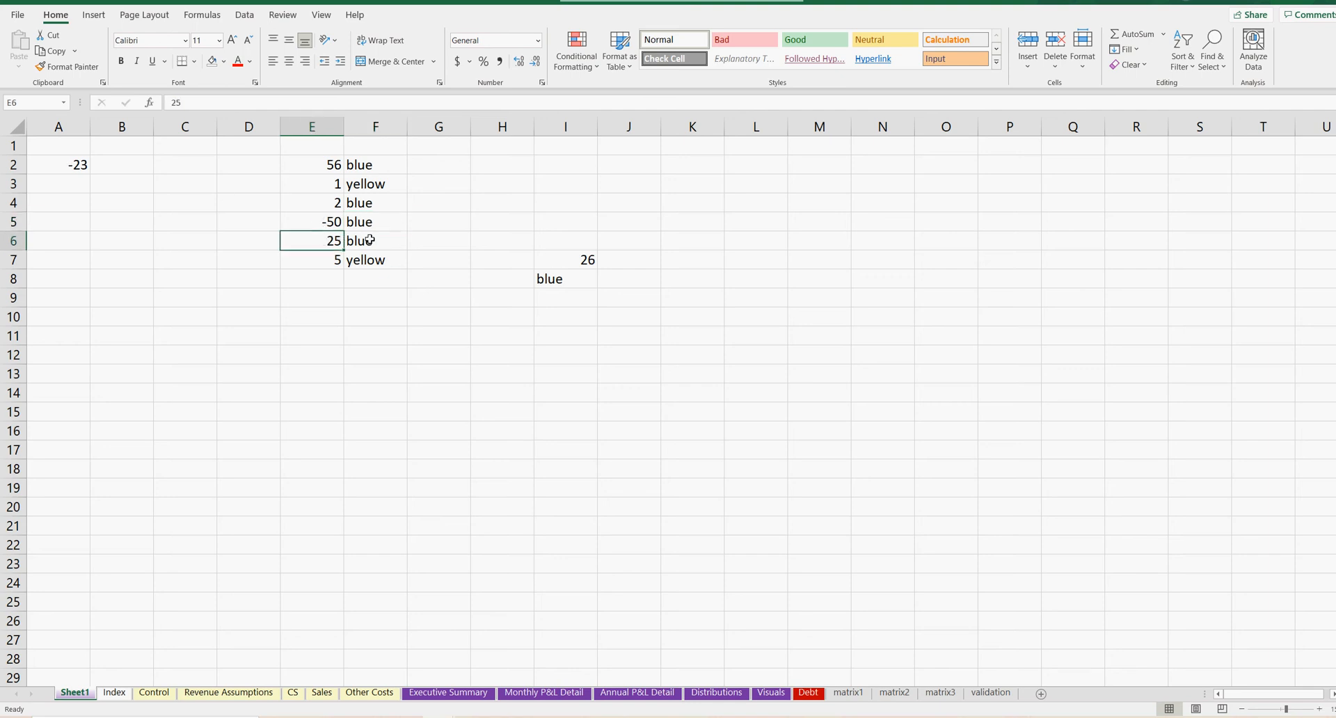
click(324, 202)
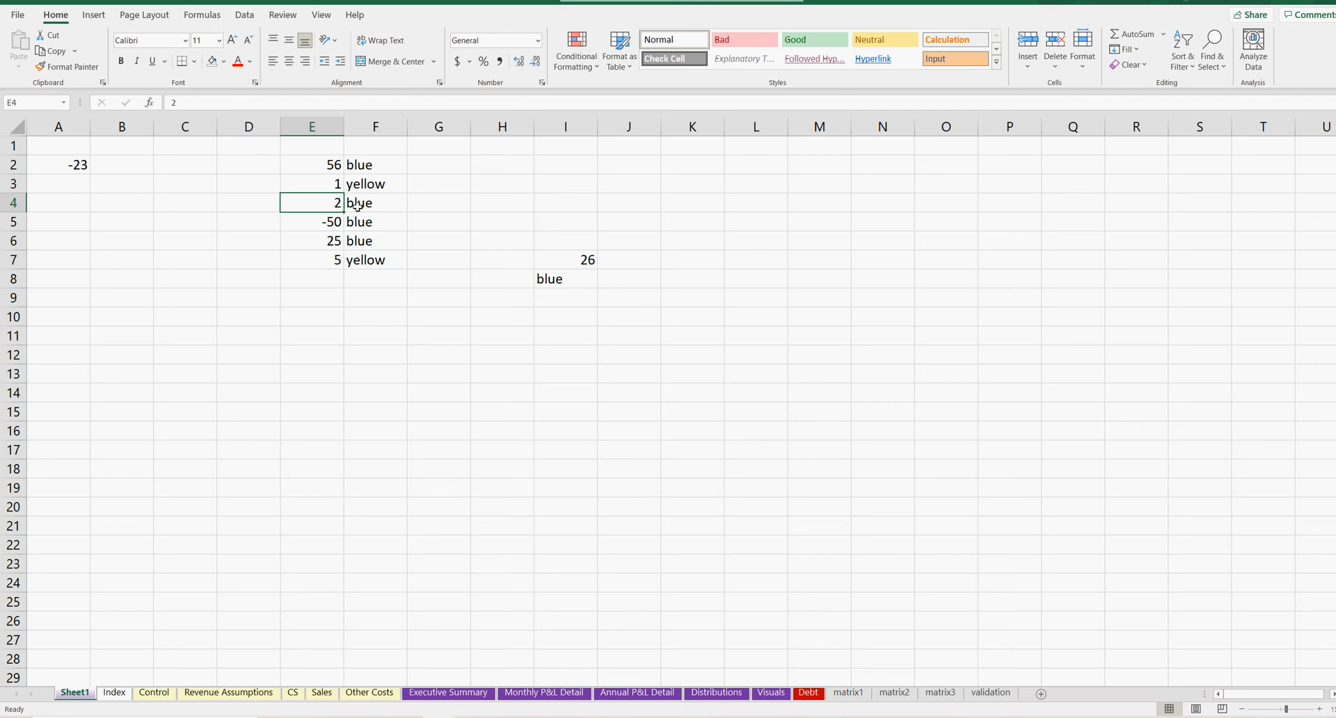
click(377, 207)
click(327, 167)
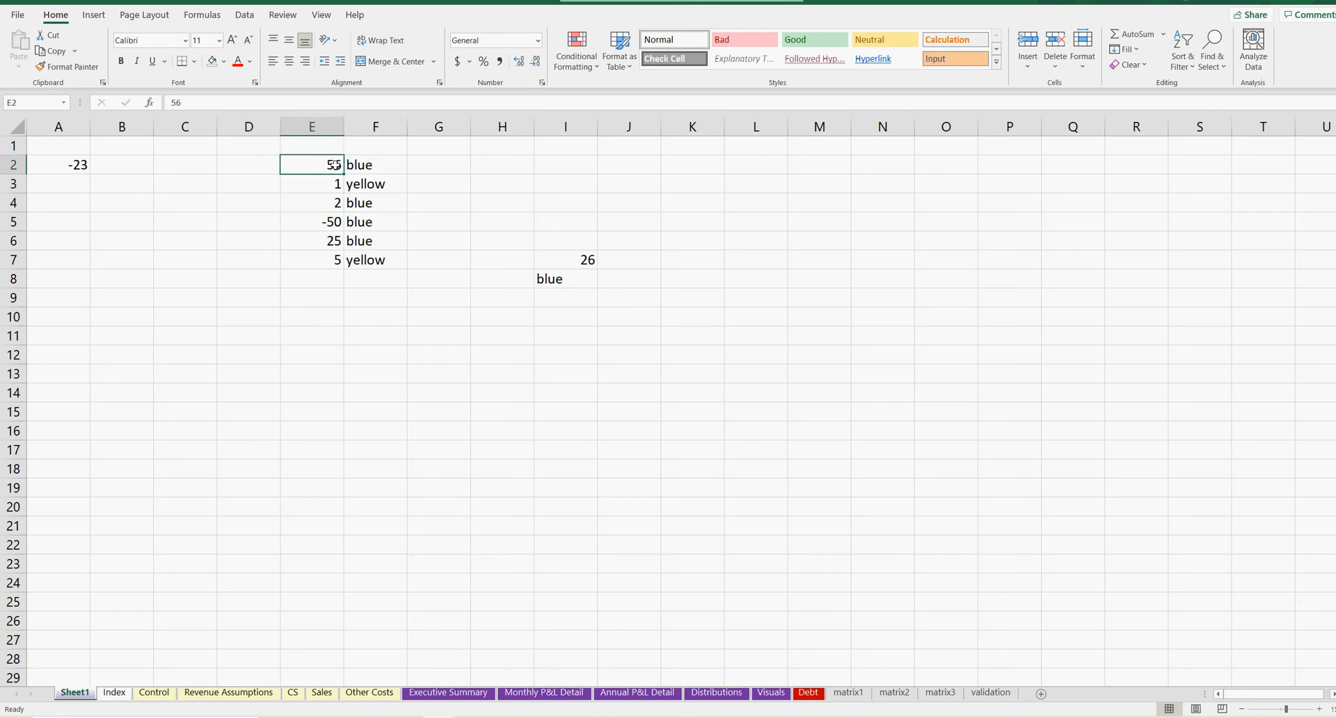
drag(325, 206, 327, 239)
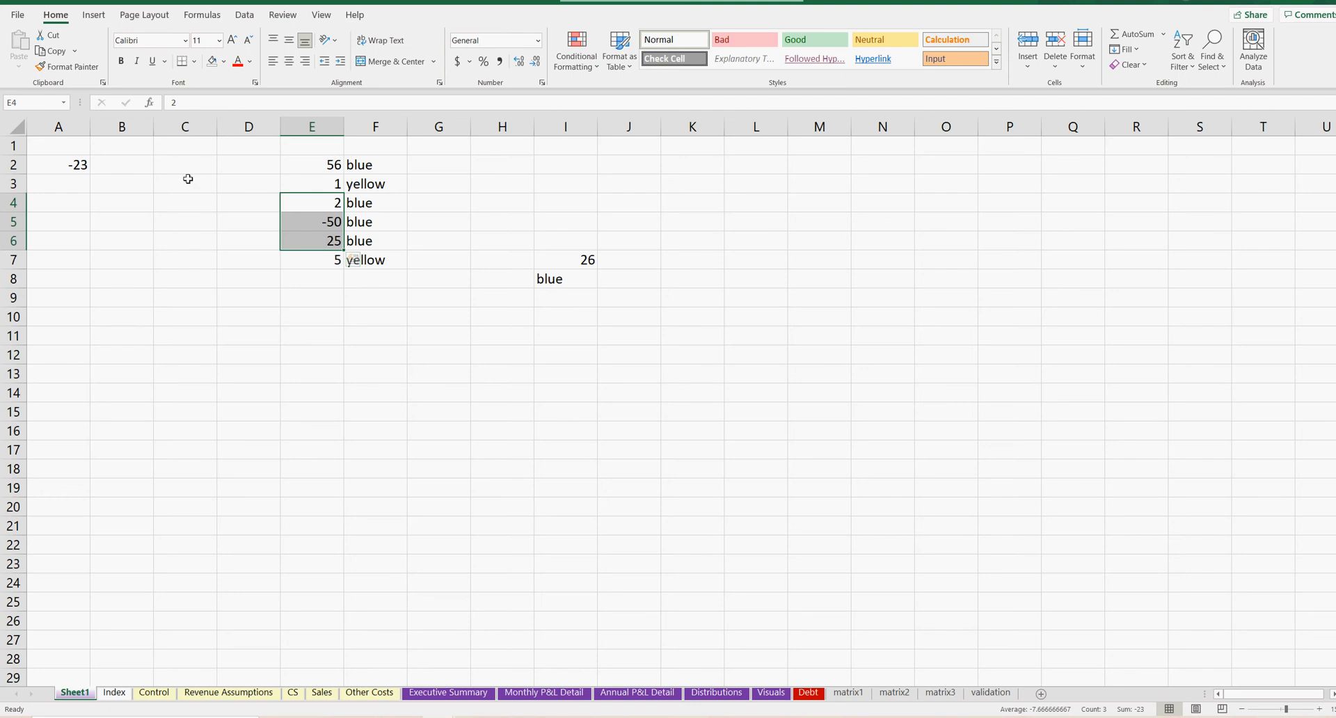
click(75, 169)
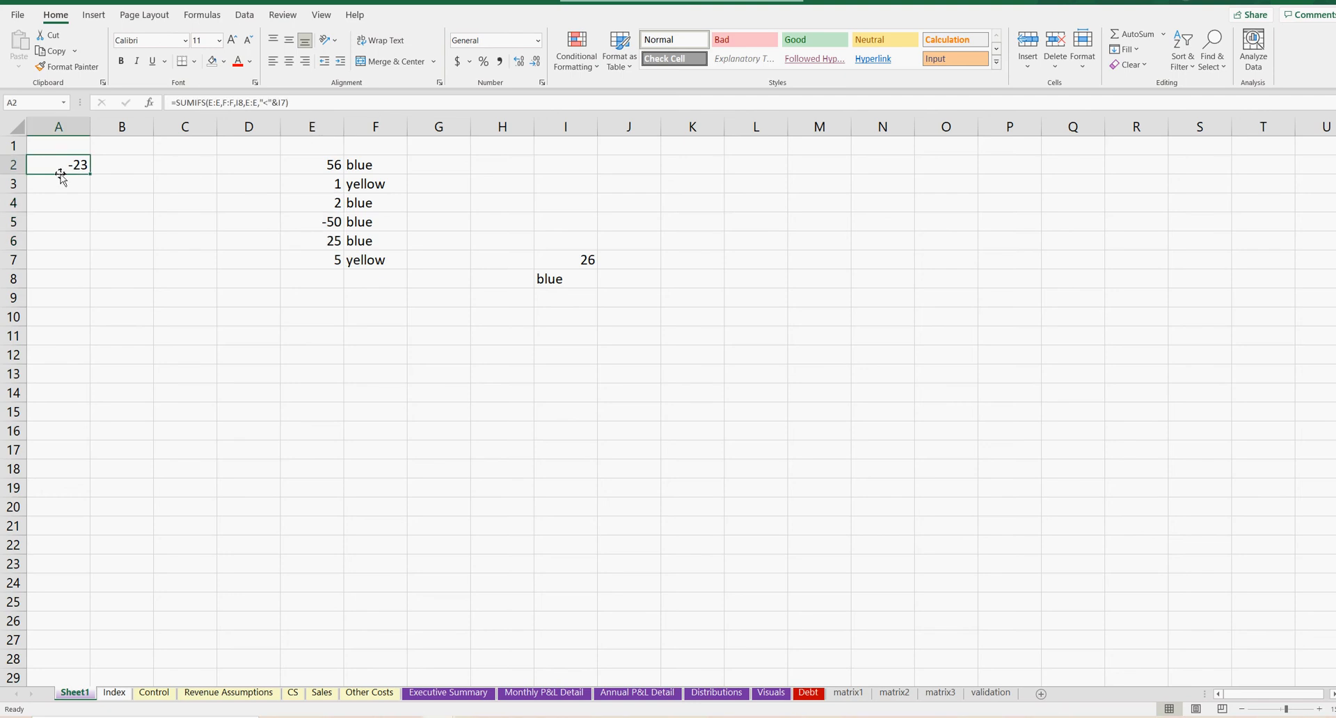
Step: Cut the A2 SUMIFS formula back to its sum range E:E and clear the cell
click(220, 103)
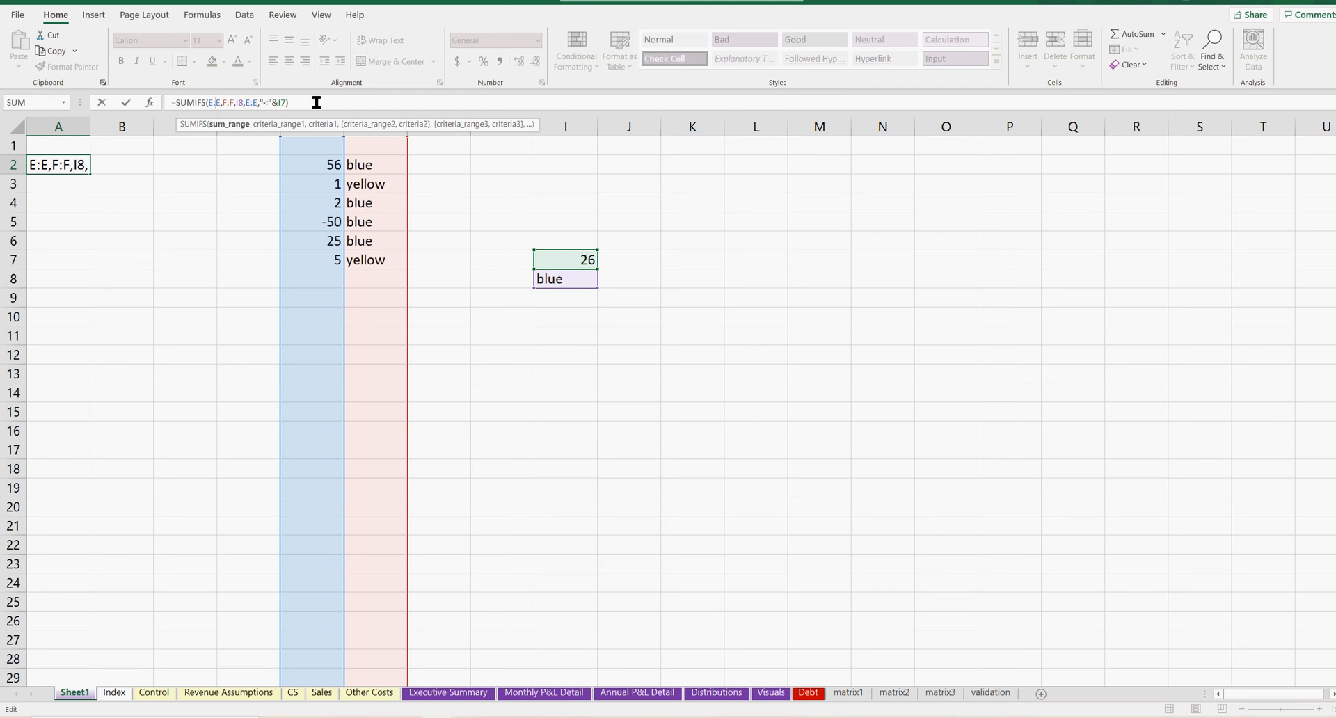
drag(316, 103, 238, 102)
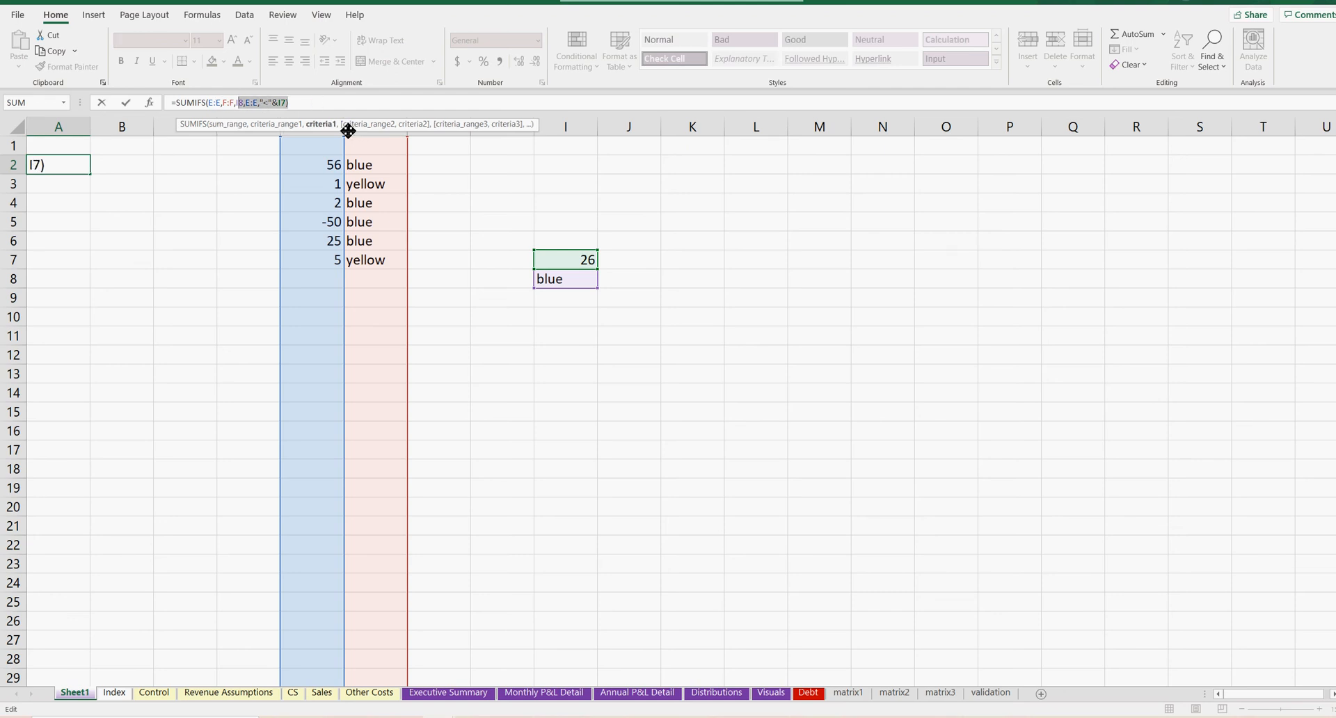
key(BackSpace)
key(BackSpace)
key(BackSpace)
key(BackSpace)
key(BackSpace)
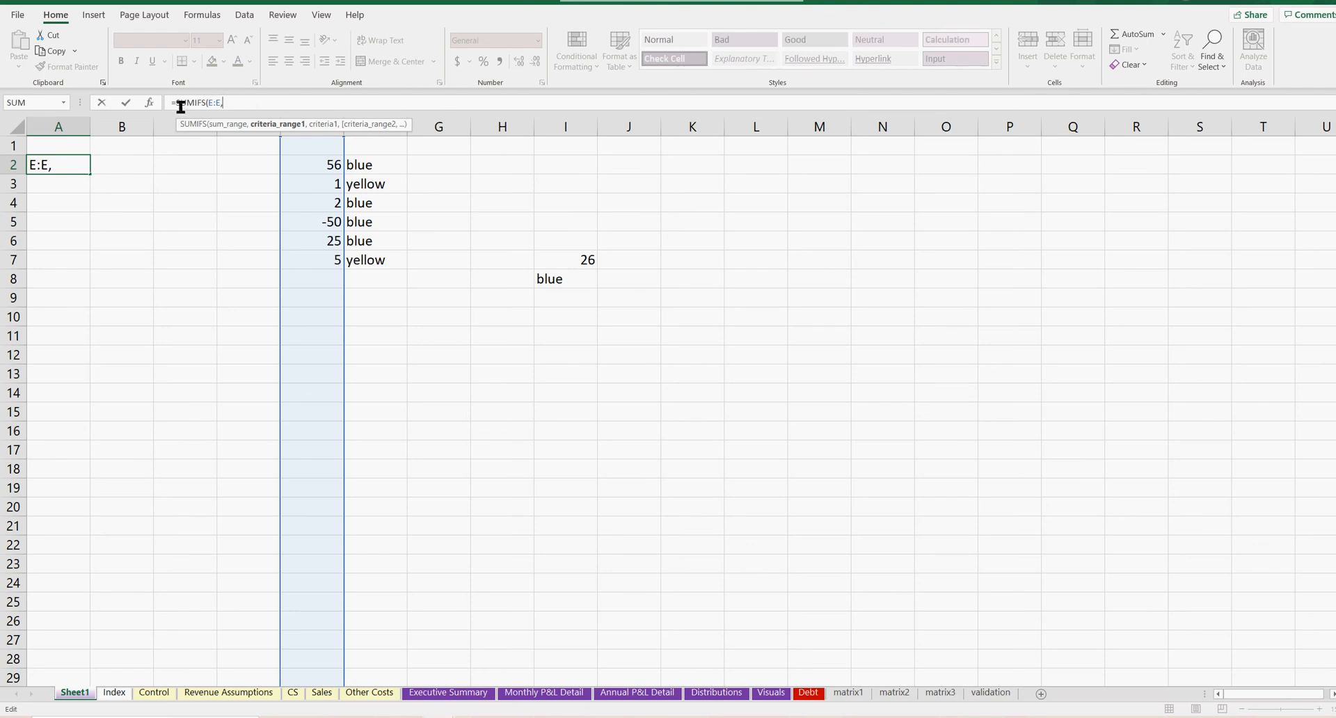
drag(237, 102, 2, 70)
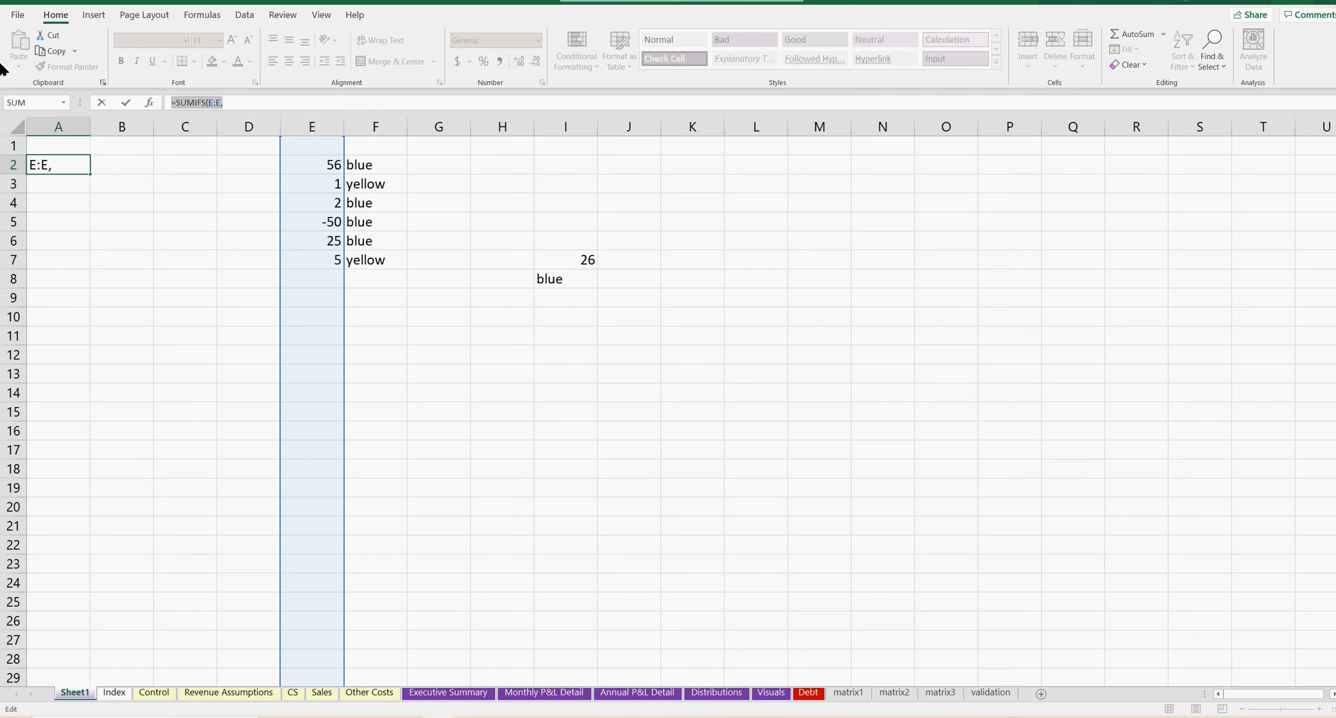
key(Escape)
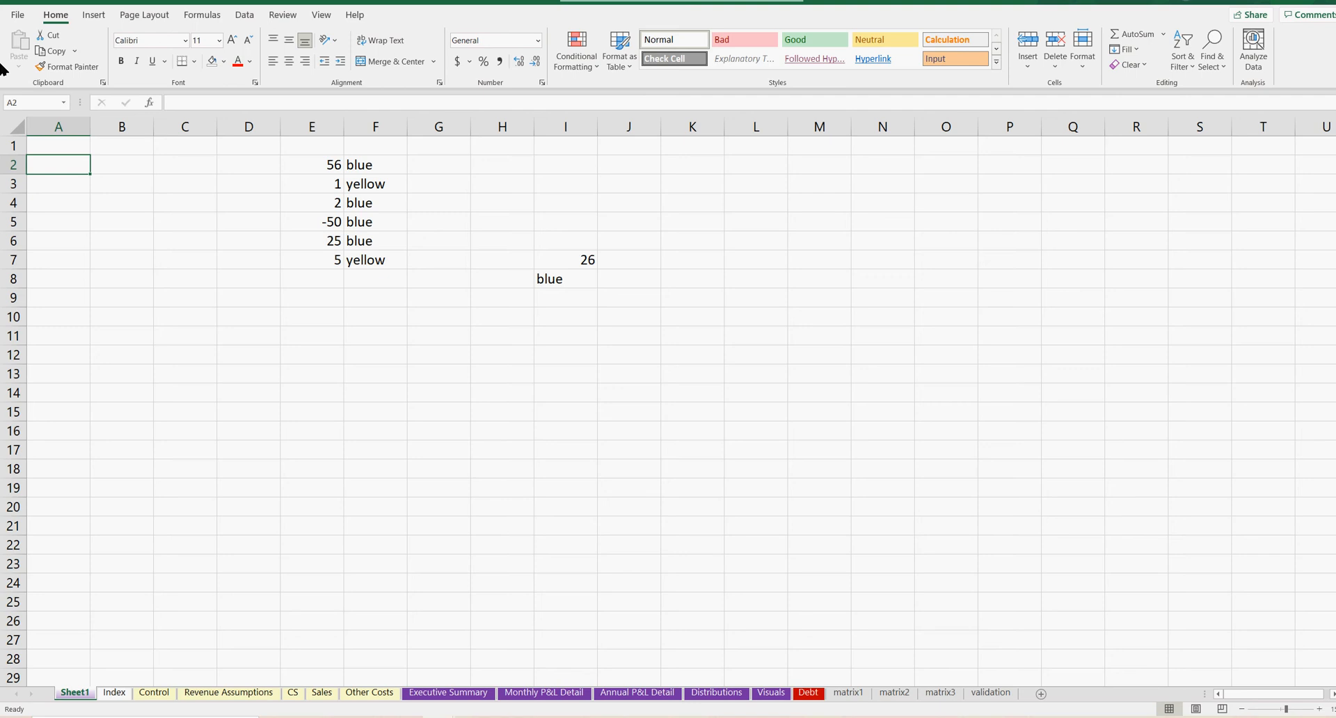
Step: Review the colour labels in column F, the criteria cells I7 and I8, and the numbers in column E
click(385, 167)
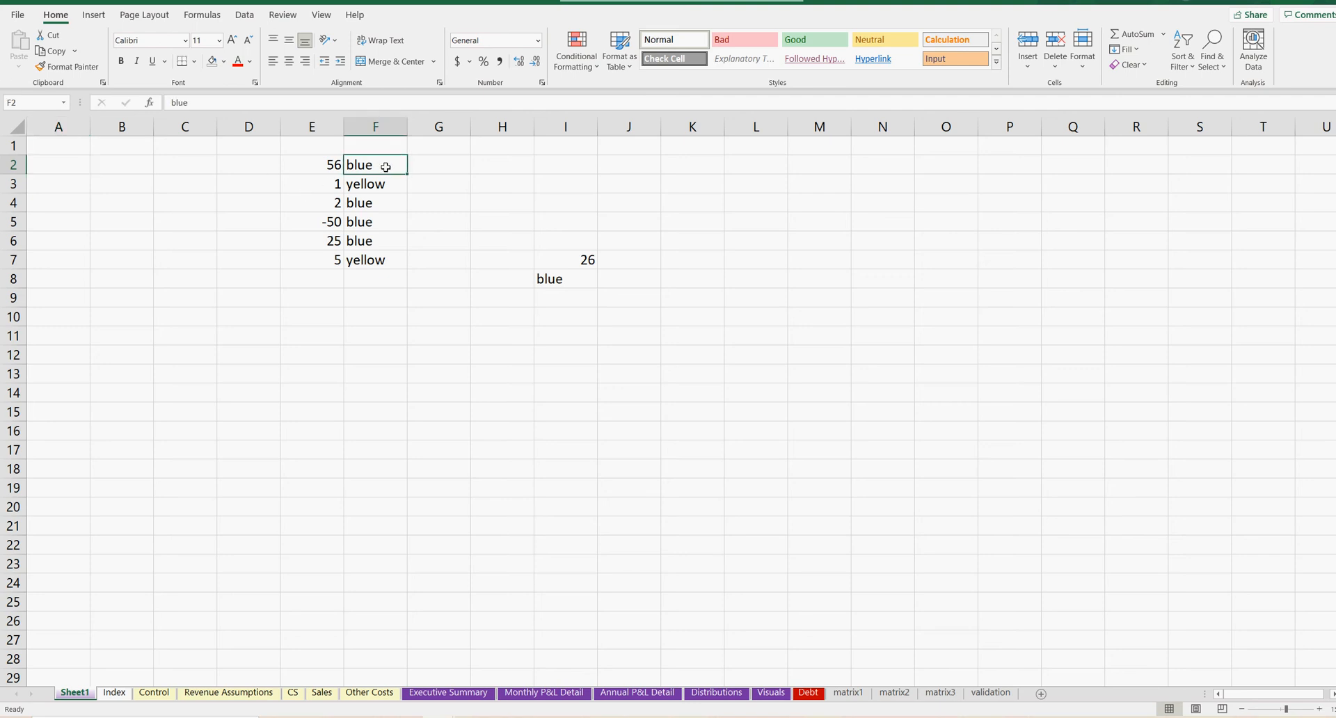
drag(385, 167, 371, 262)
click(579, 263)
click(573, 279)
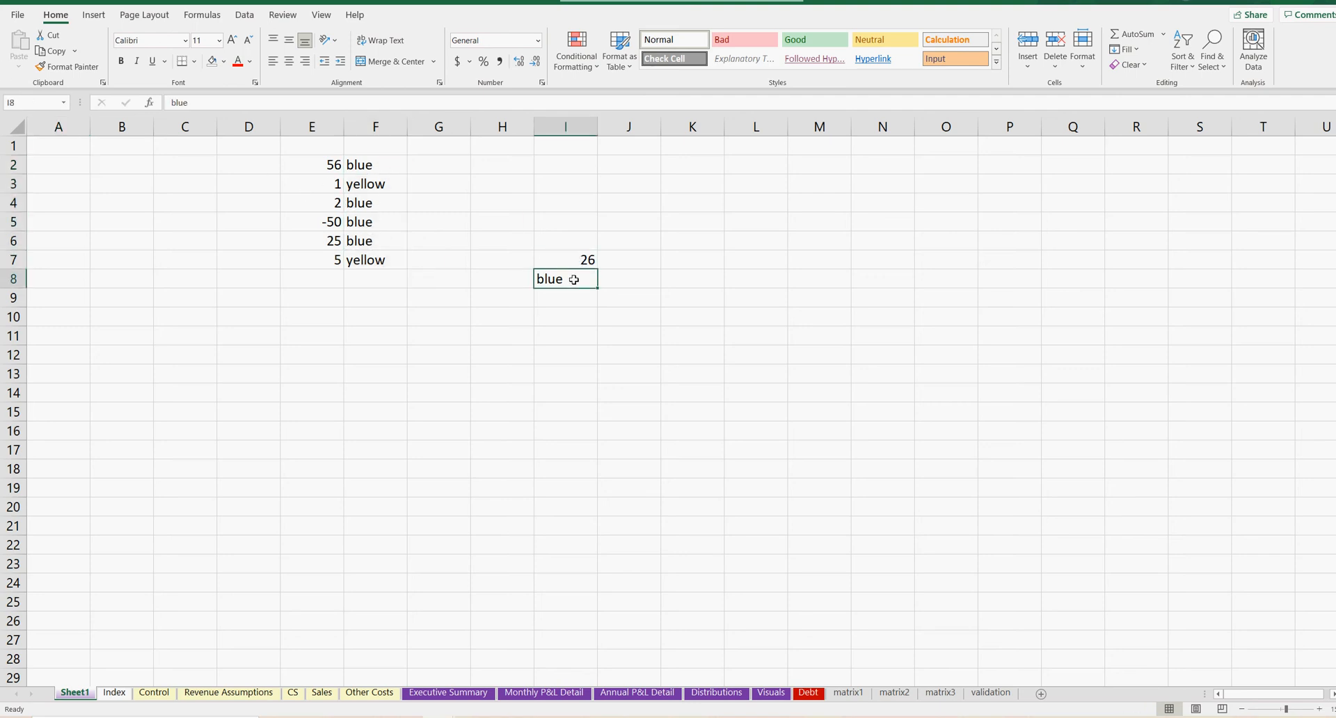
click(574, 259)
click(573, 279)
drag(381, 169, 380, 261)
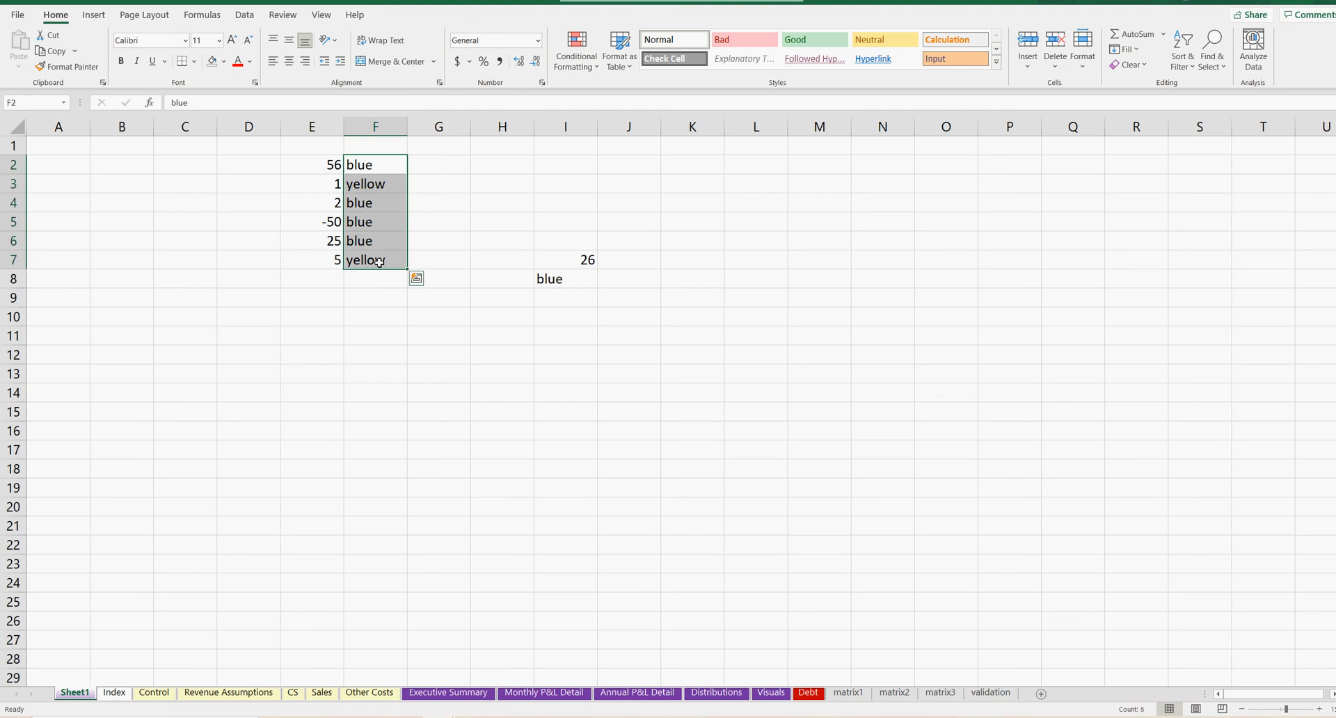
click(309, 165)
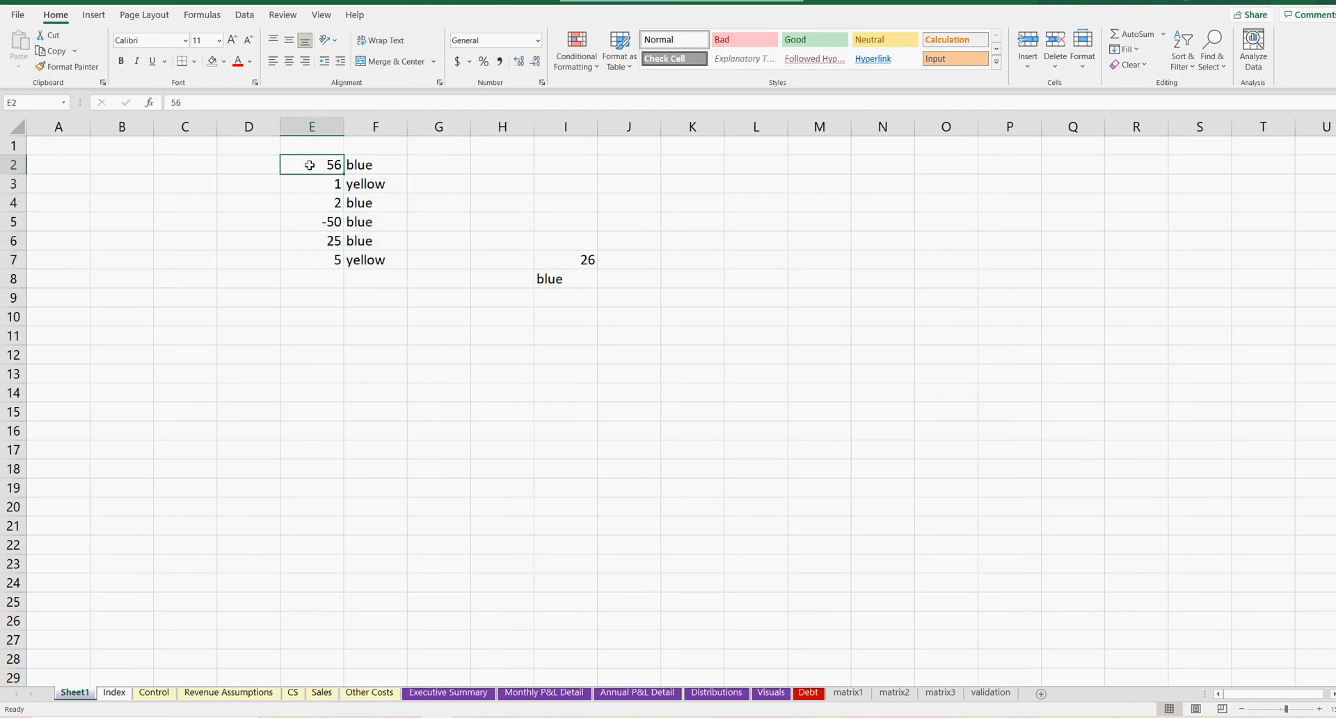
drag(309, 164, 334, 262)
drag(310, 164, 313, 278)
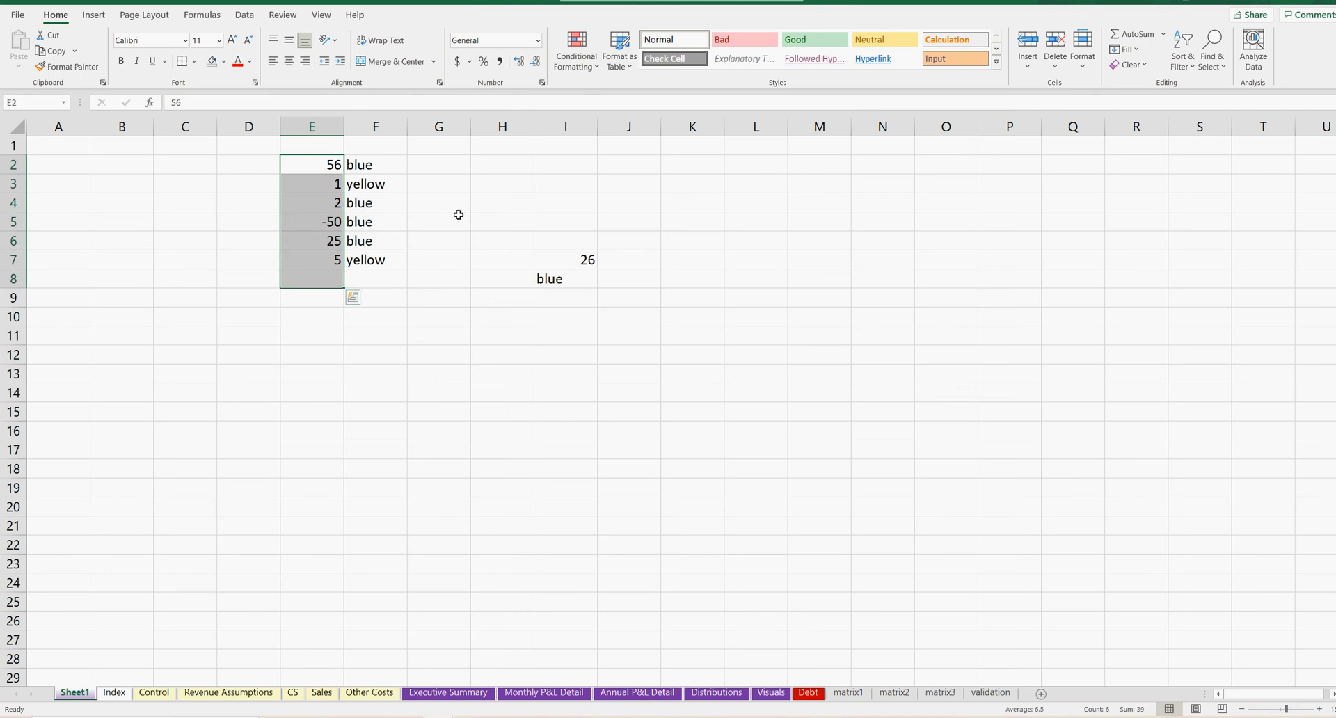
Step: Undo the removal of the SUMIFS formula in A2 and re-enter the restored formula
click(107, 2)
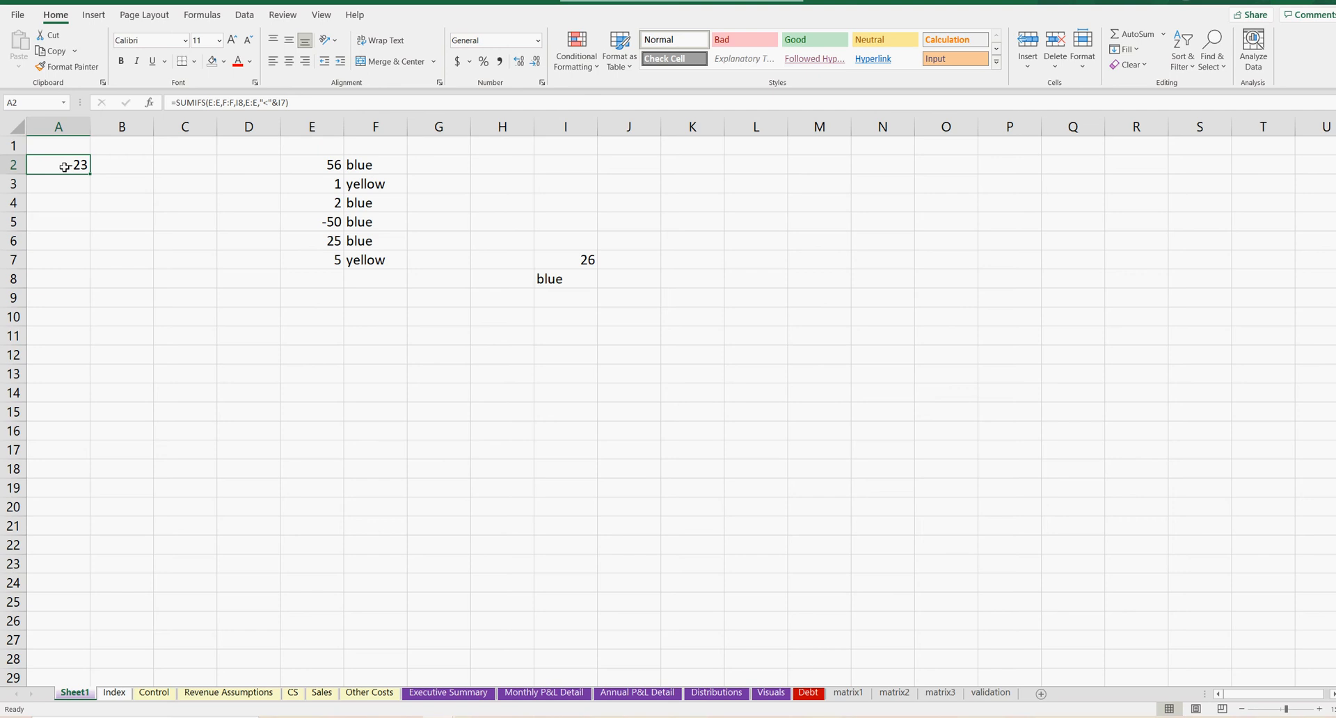
click(322, 103)
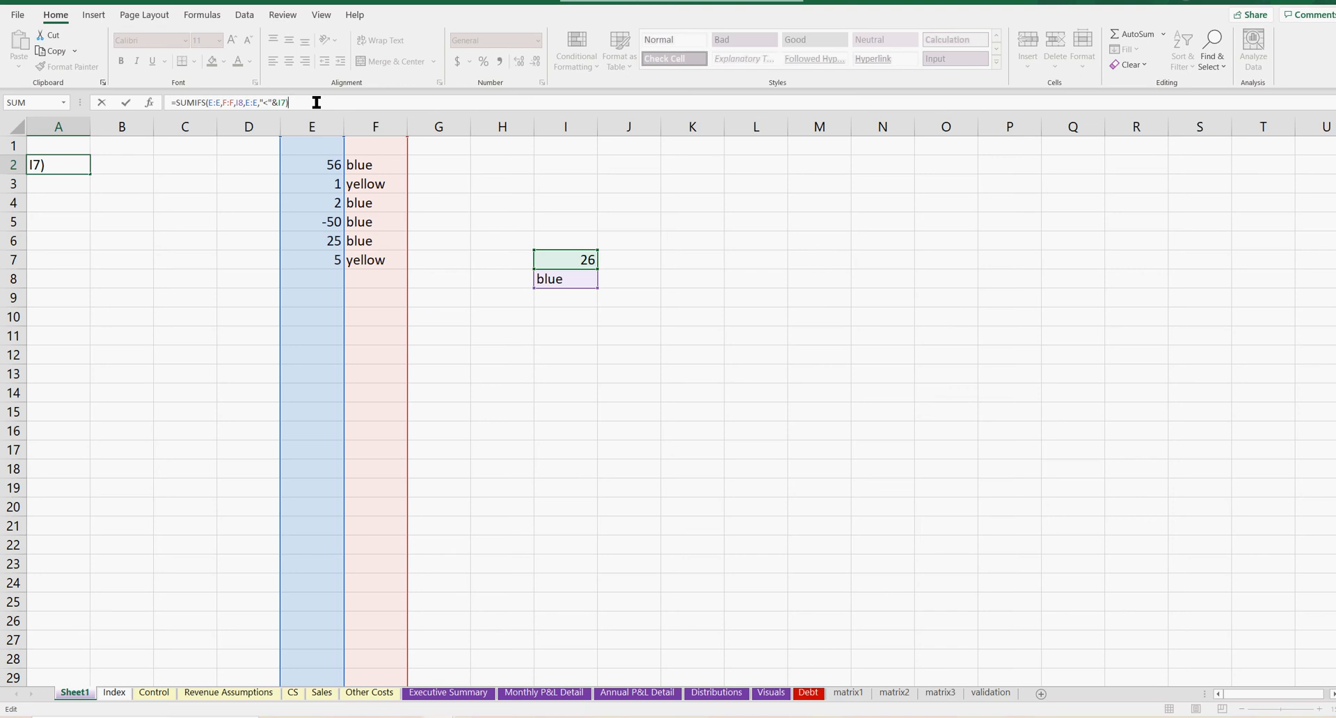
key(Return)
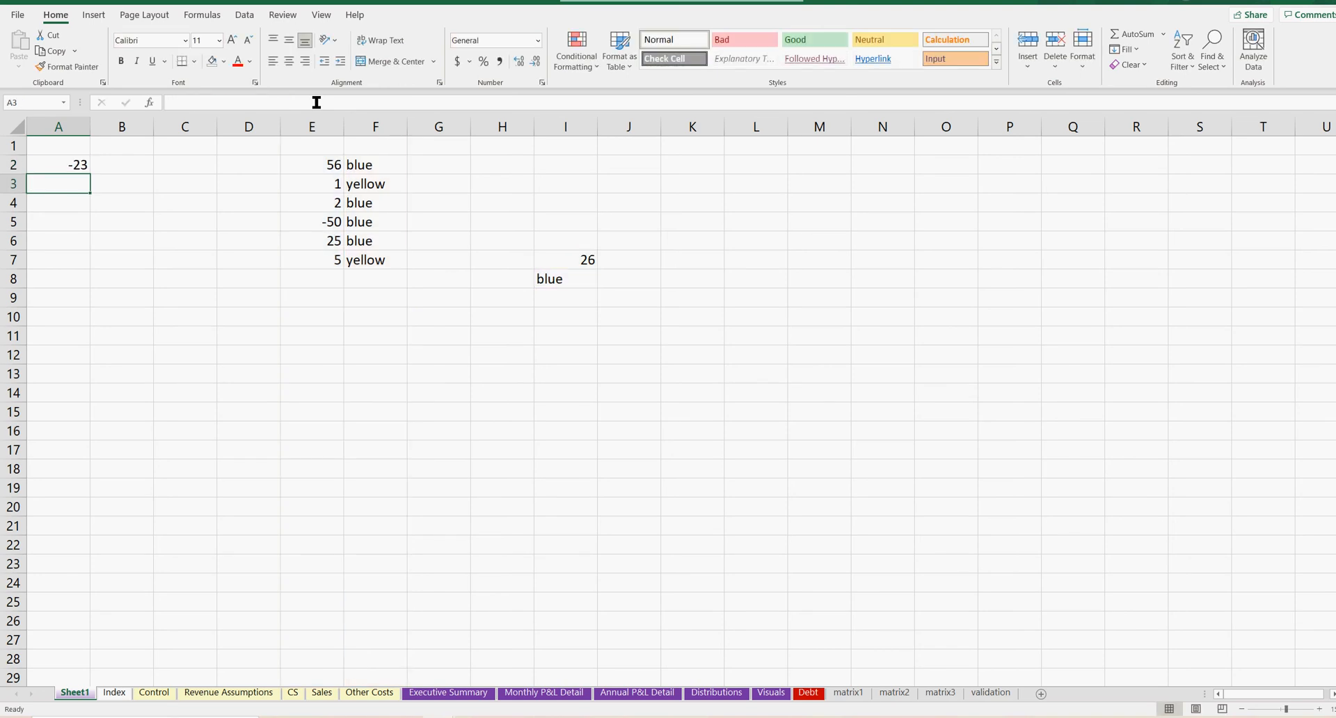
Step: Enter the colour headings yellow in K2 and blue in L2
click(717, 167)
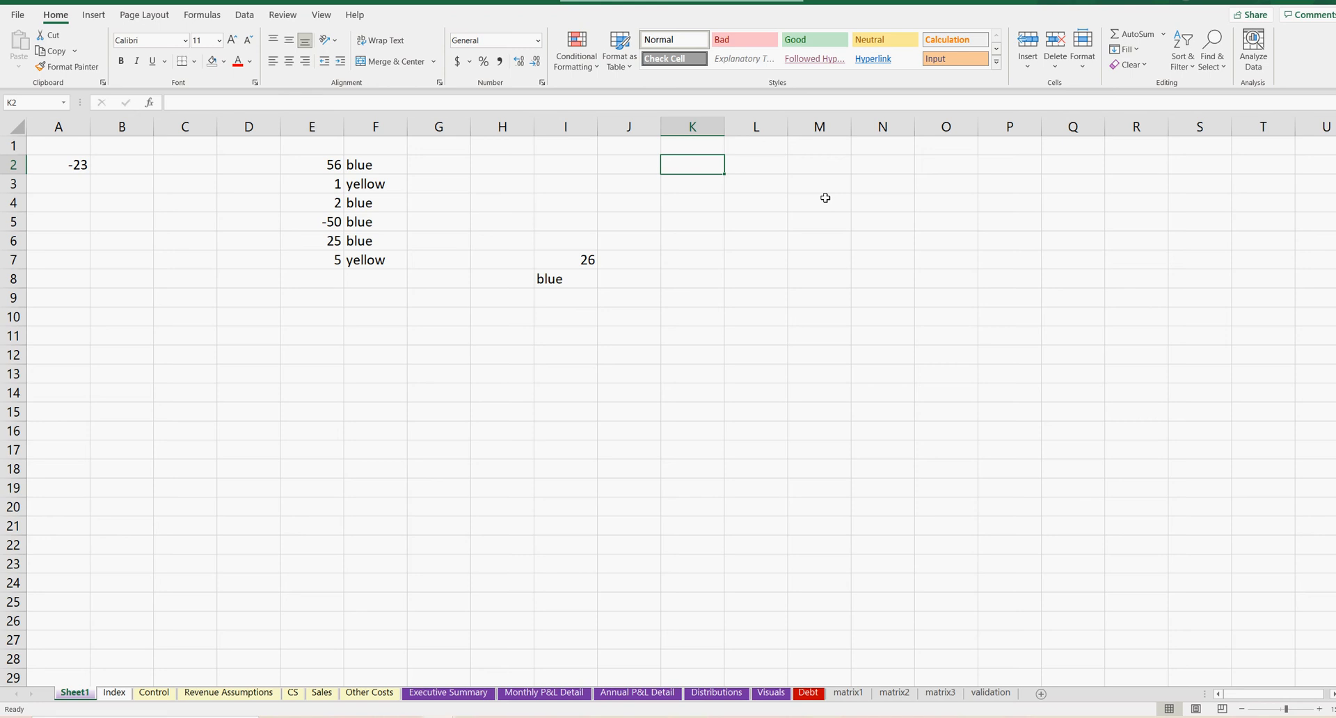
text(yellow)
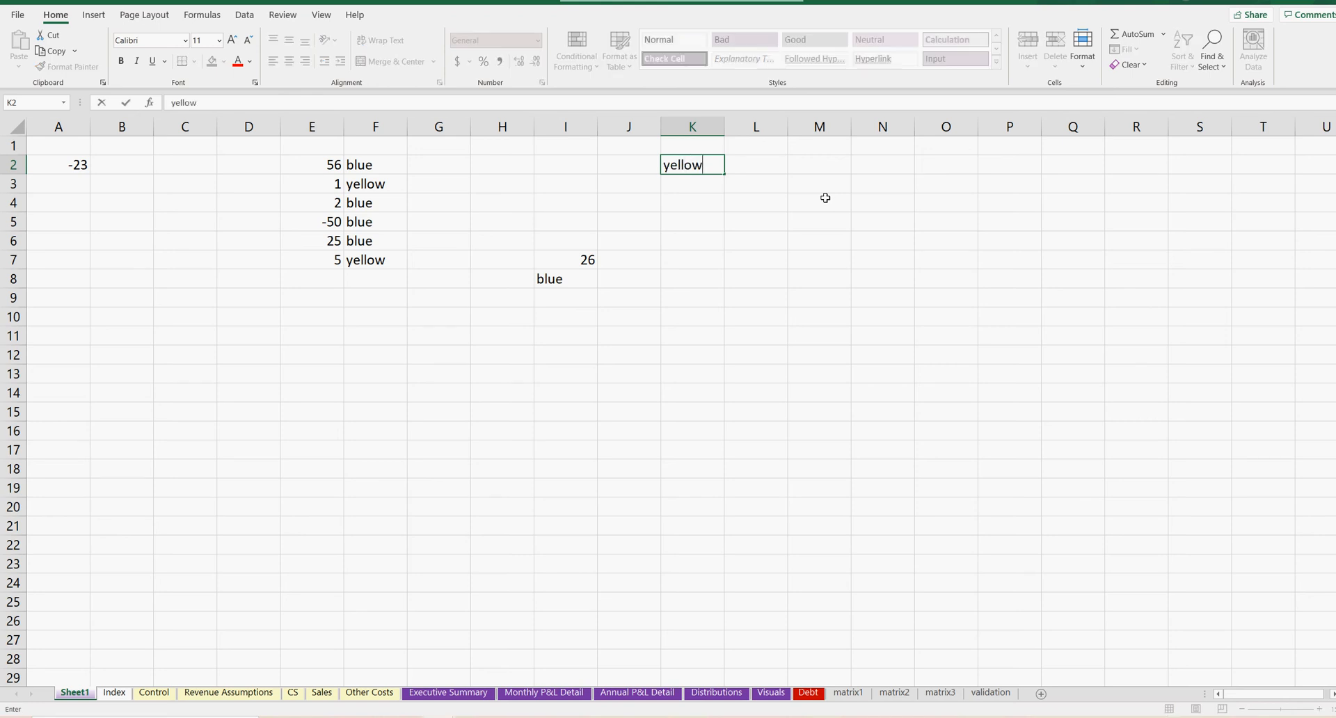
key(Return)
key(Up)
key(Right)
text(blue)
key(Return)
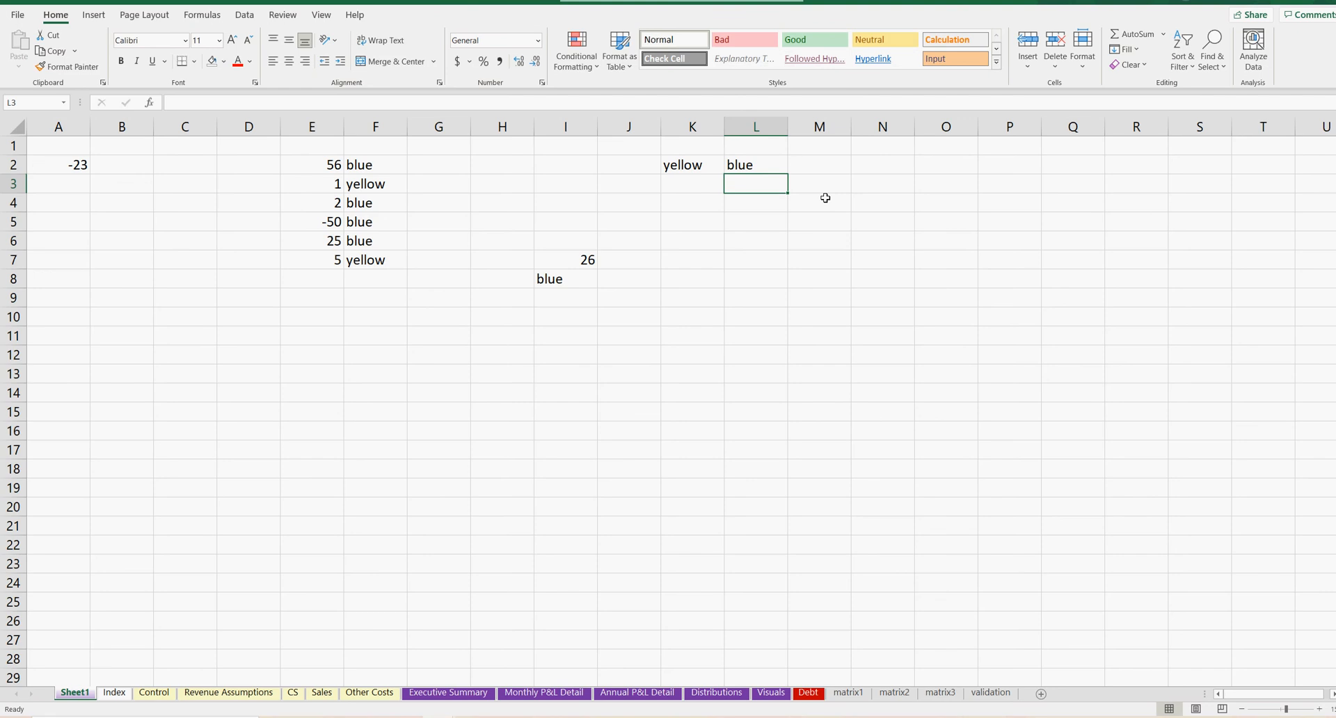
Step: Extend the heading row with green in M2 and red in N2
key(Up)
key(Right)
text(gre)
key(Up)
key(Right)
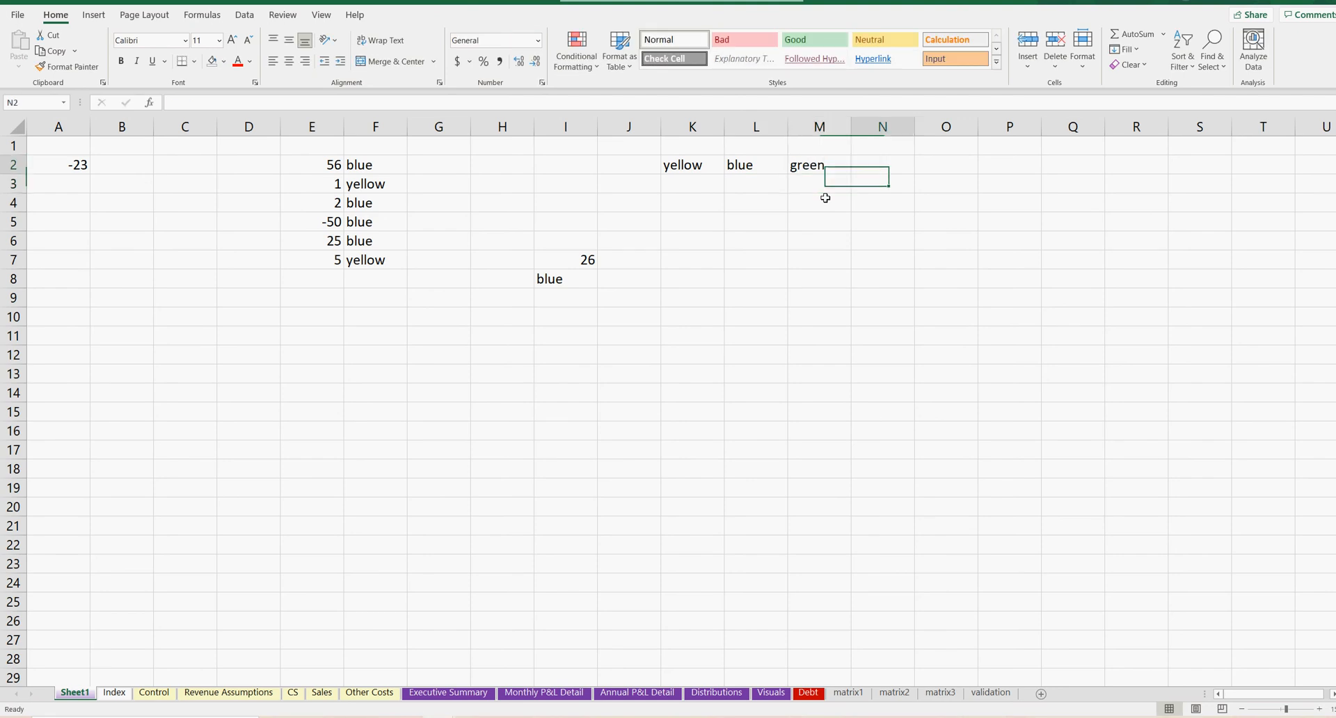
text(red)
key(Return)
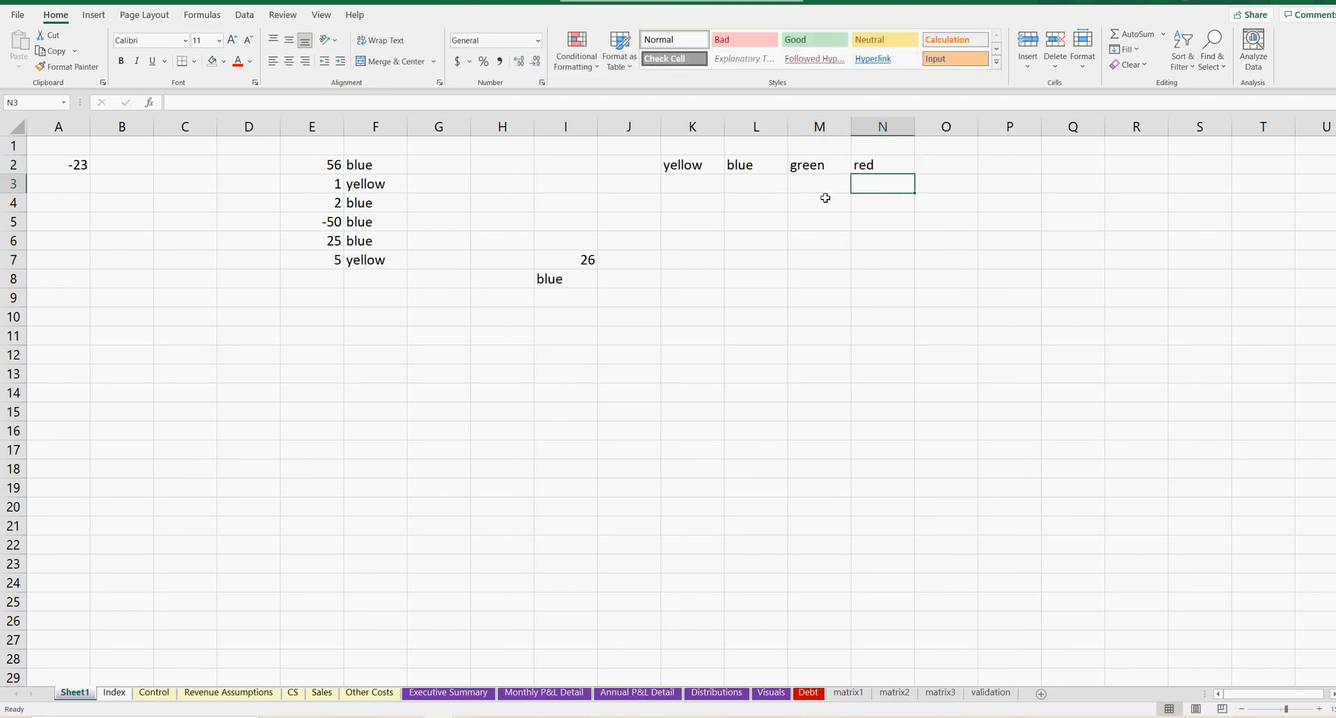
Step: Add two data rows below the list: 6 with red in row 8 and 7 with green in row 9
drag(324, 263, 409, 311)
click(379, 280)
text(red)
key(Return)
text(gre)
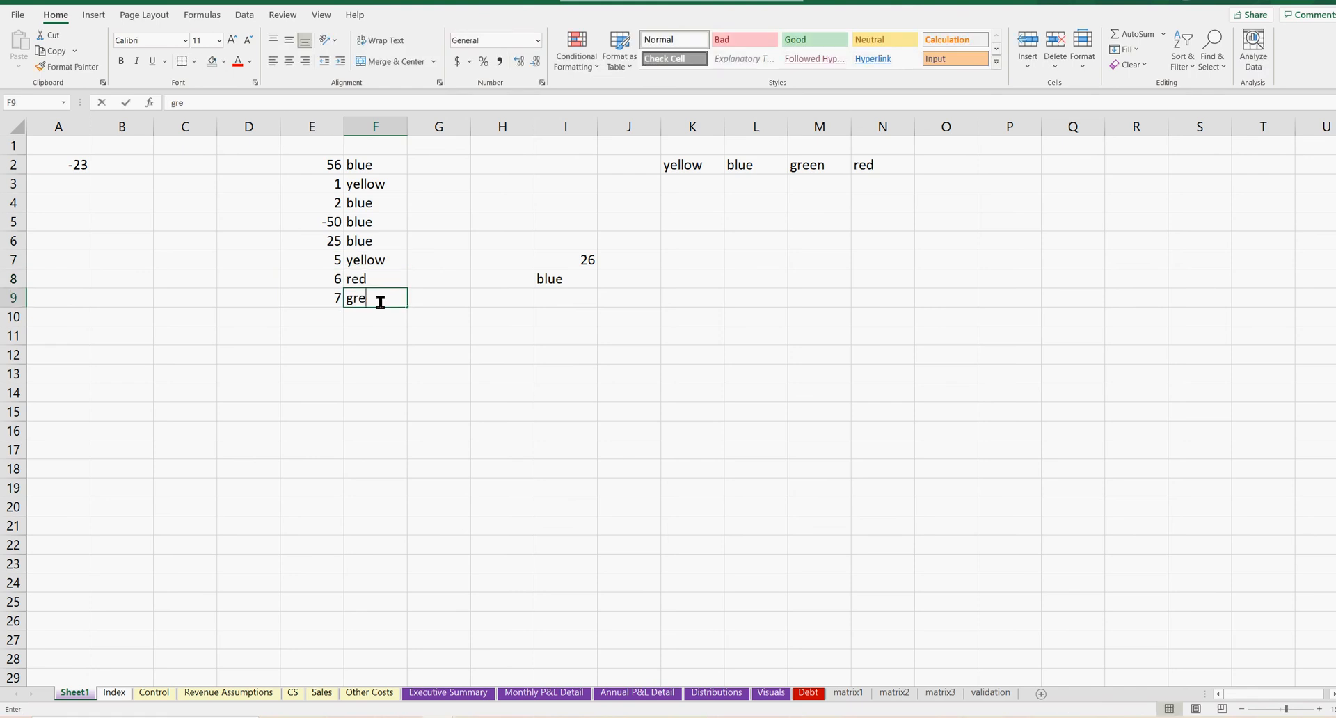
text(en)
Step: Extend the list to row 10 with the value 111 in E10 and green in F10
drag(320, 297, 408, 324)
click(331, 317)
text(111)
click(399, 390)
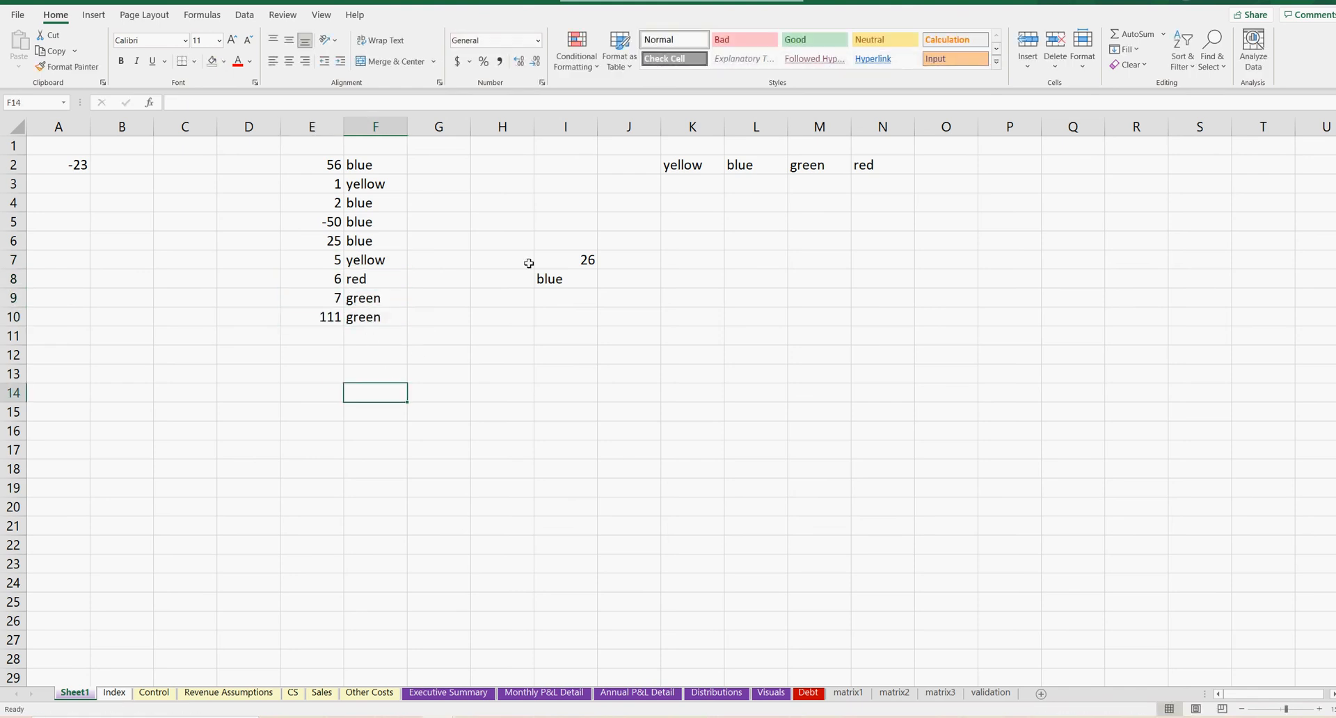
Step: Clear the criteria in I7:I8 and delete the SUMIFS formula in A2
click(565, 241)
drag(597, 250, 596, 285)
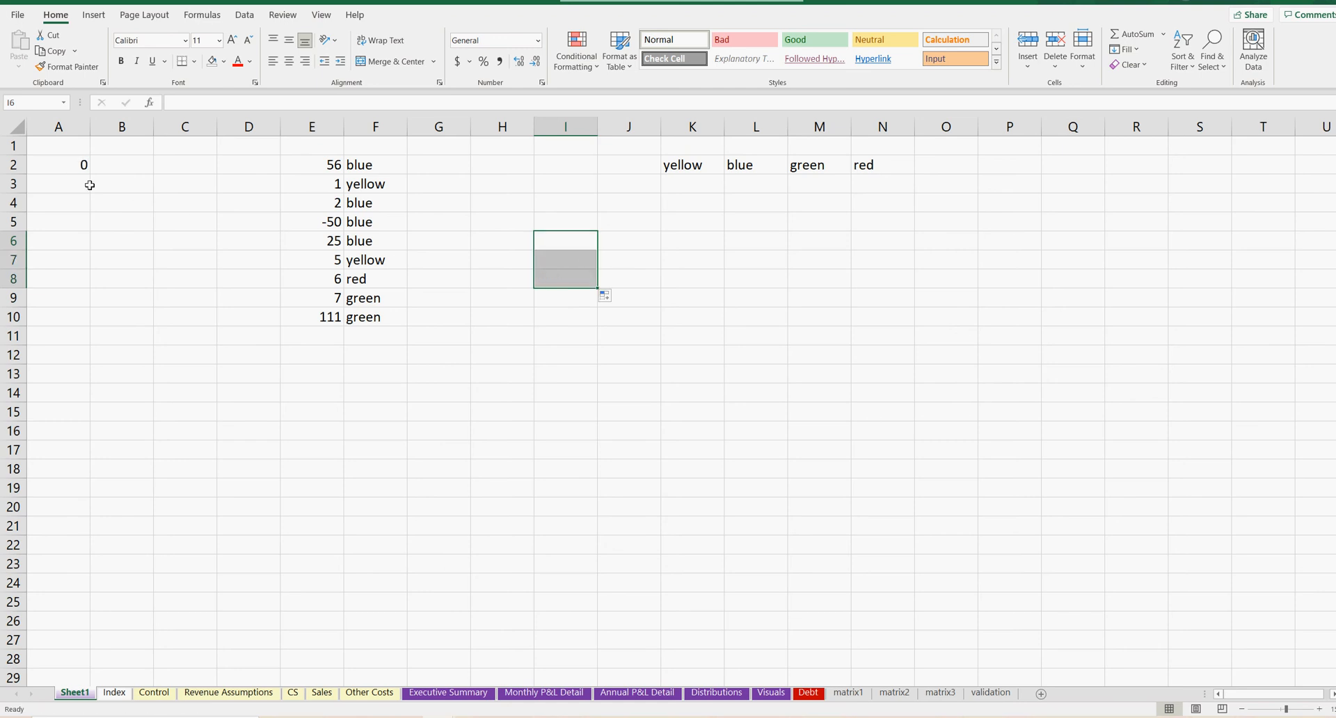
click(80, 166)
key(BackSpace)
key(Return)
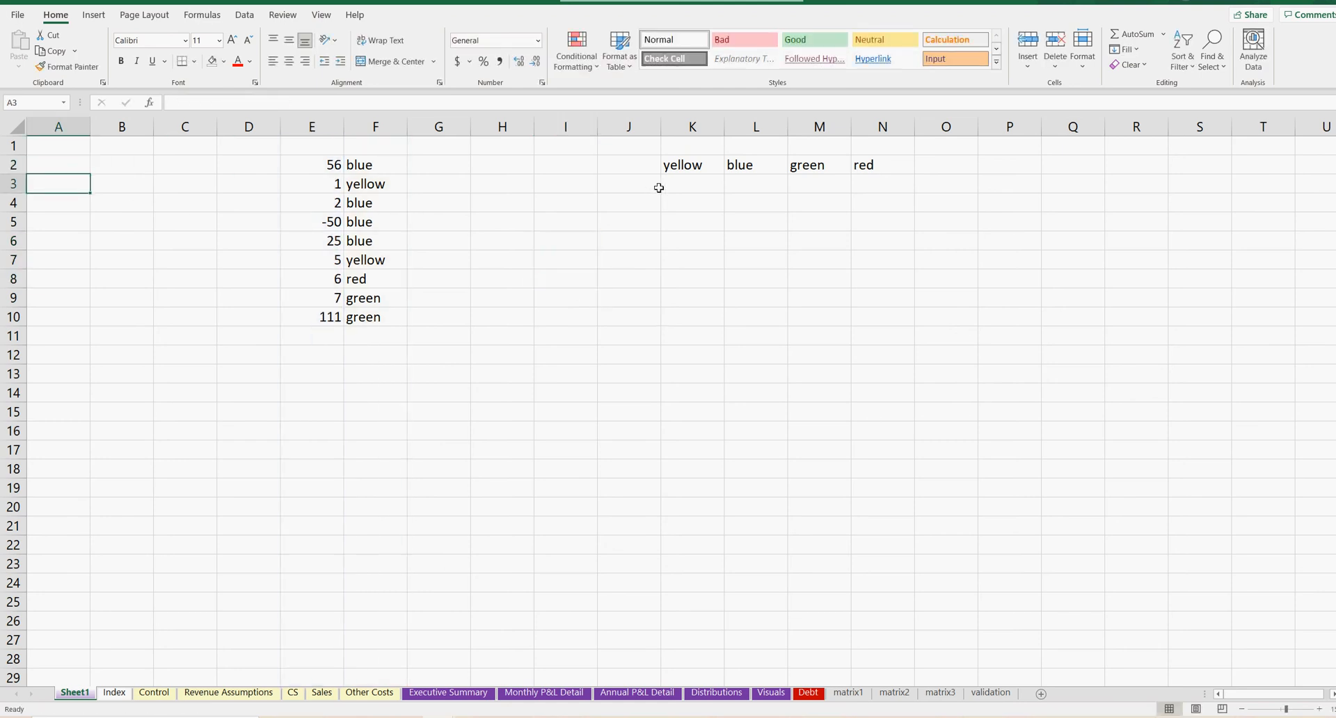
Step: Review the numbers in E2:E10, the colours in F2:F10 and the headings in K2:N2
click(693, 183)
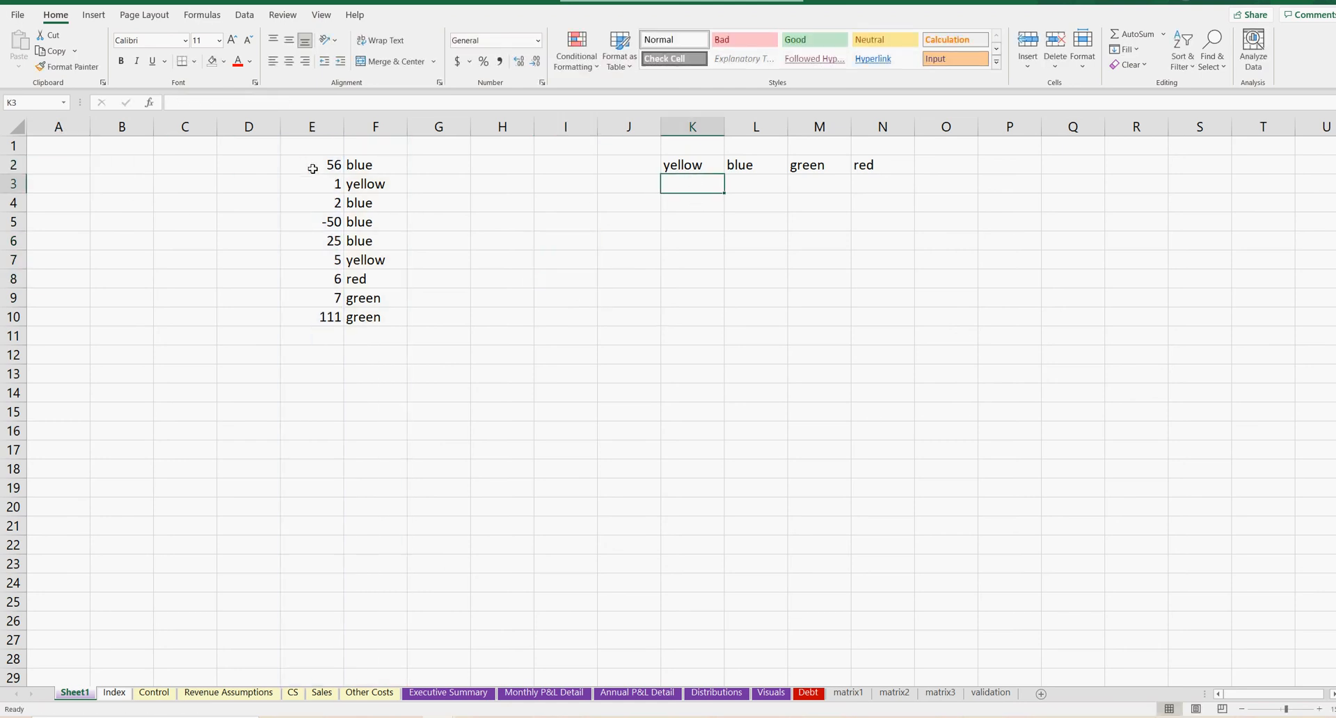
drag(313, 168, 312, 317)
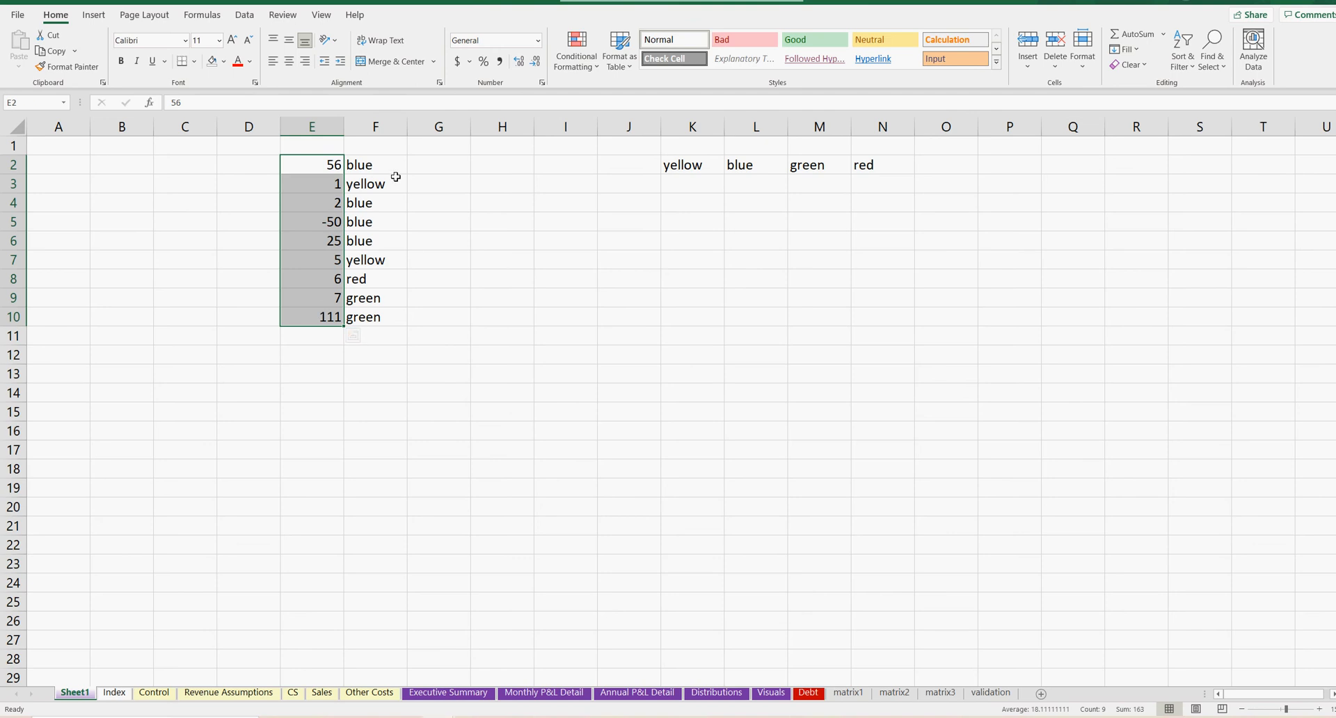
drag(374, 169, 369, 315)
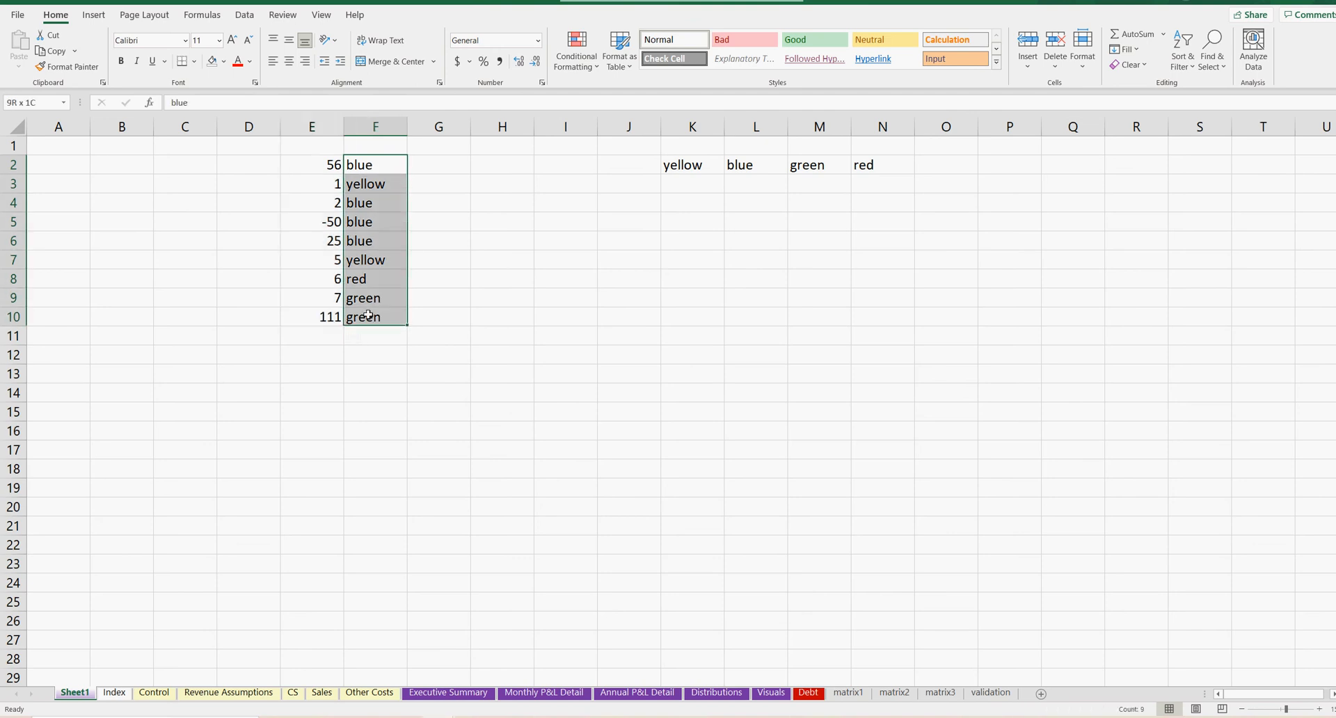
click(702, 162)
click(755, 165)
click(817, 164)
click(860, 165)
click(689, 185)
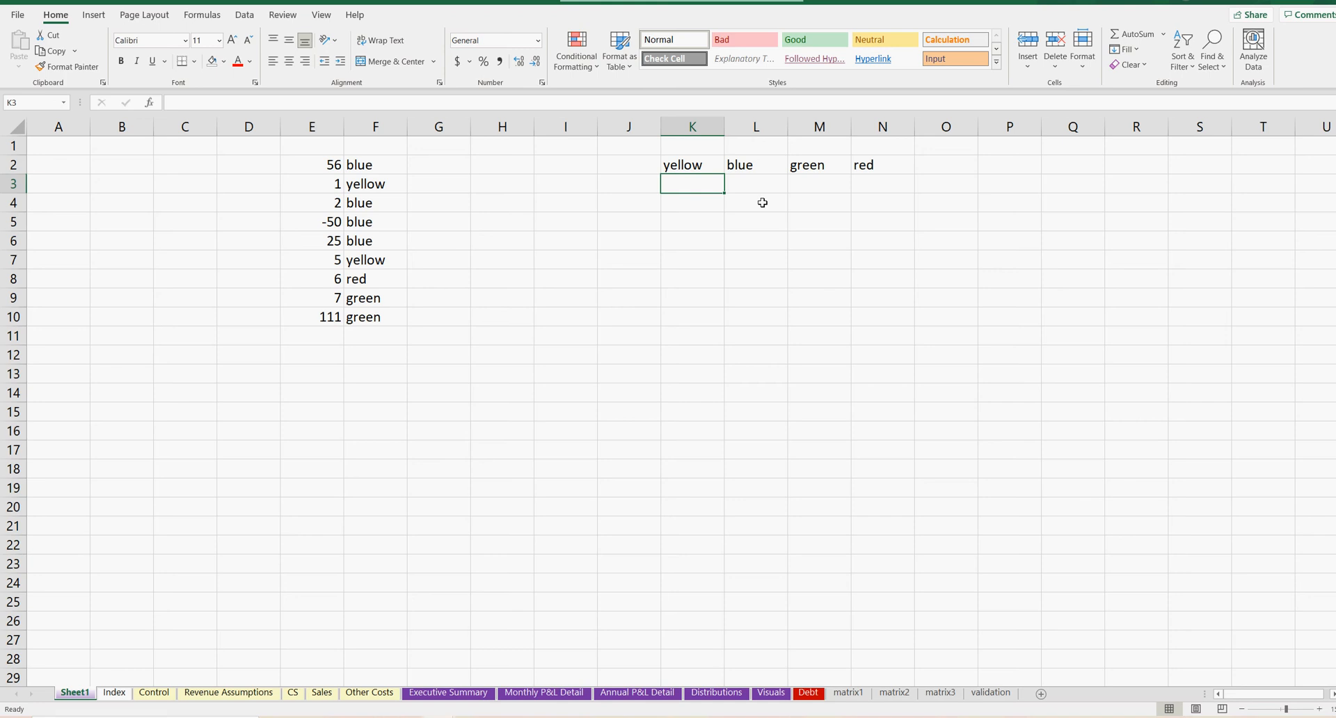
drag(722, 190, 905, 188)
click(717, 184)
drag(726, 195, 884, 195)
click(706, 185)
drag(727, 195, 898, 195)
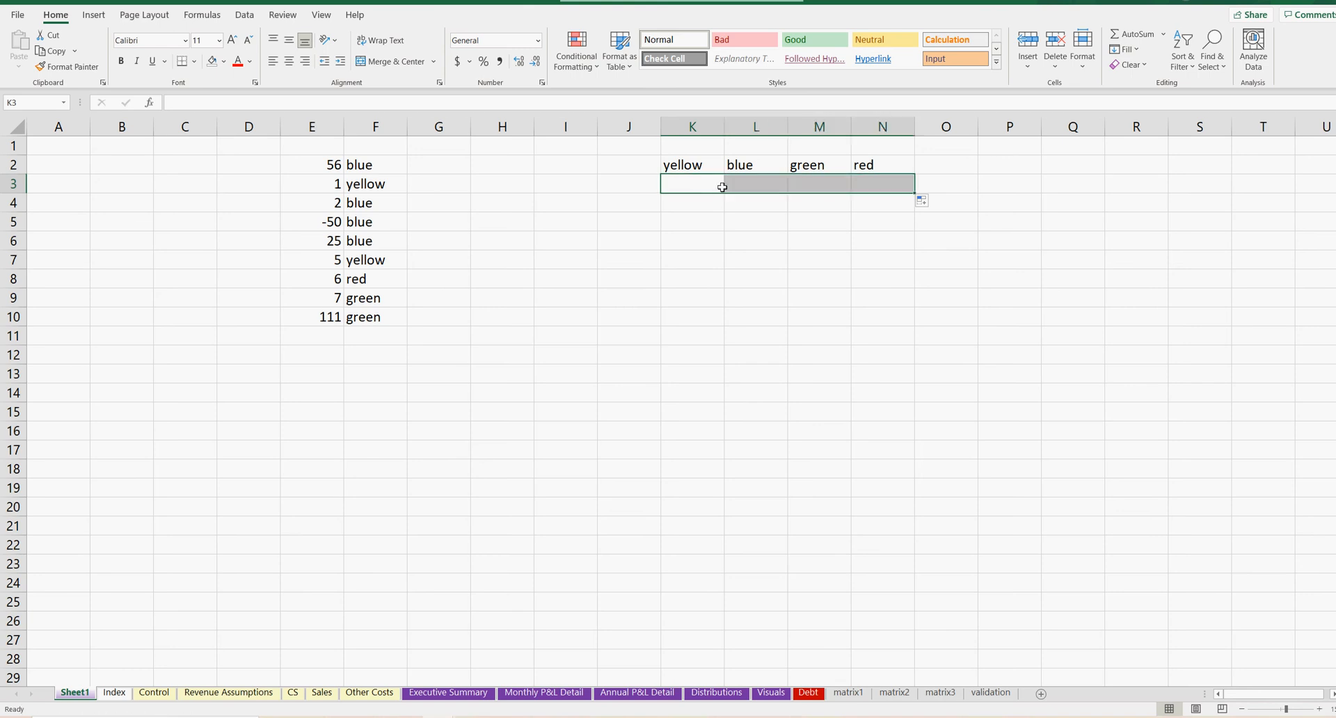
click(699, 188)
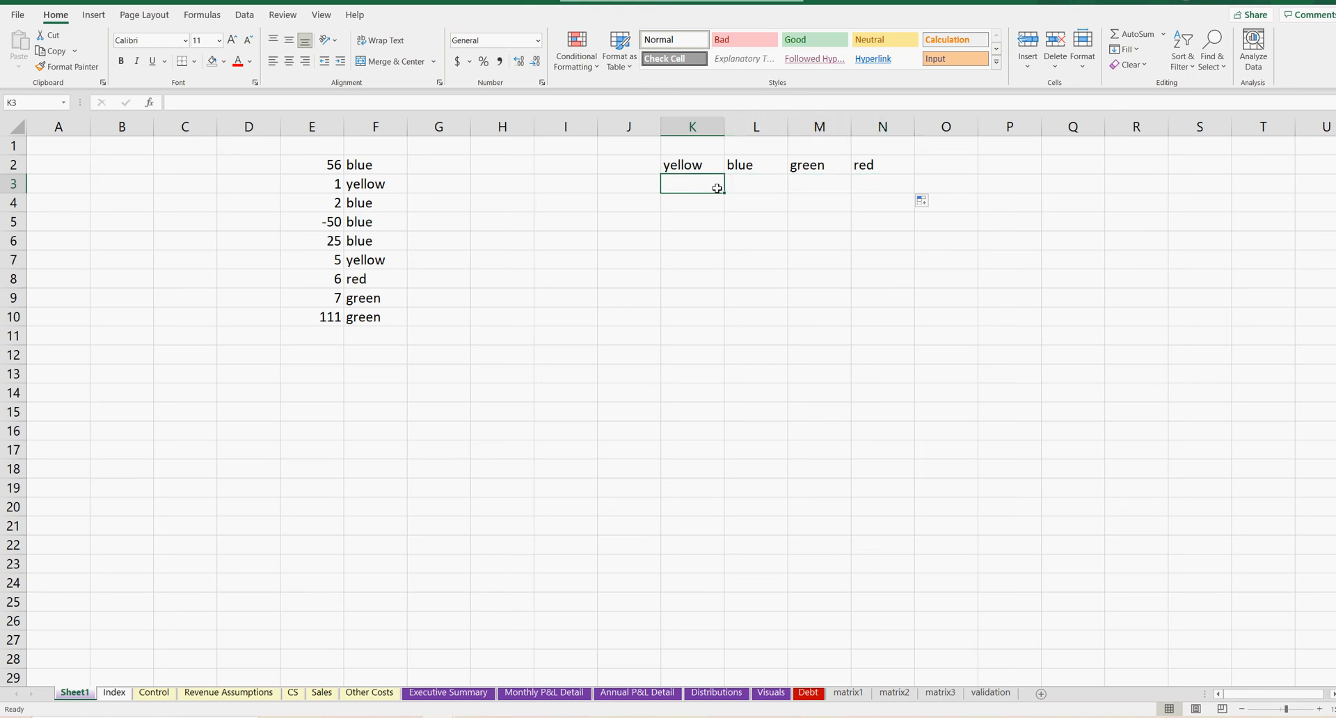
Step: Start a SUMIFS formula in K3 with the whole of column E as the sum range
text(=sumifs)
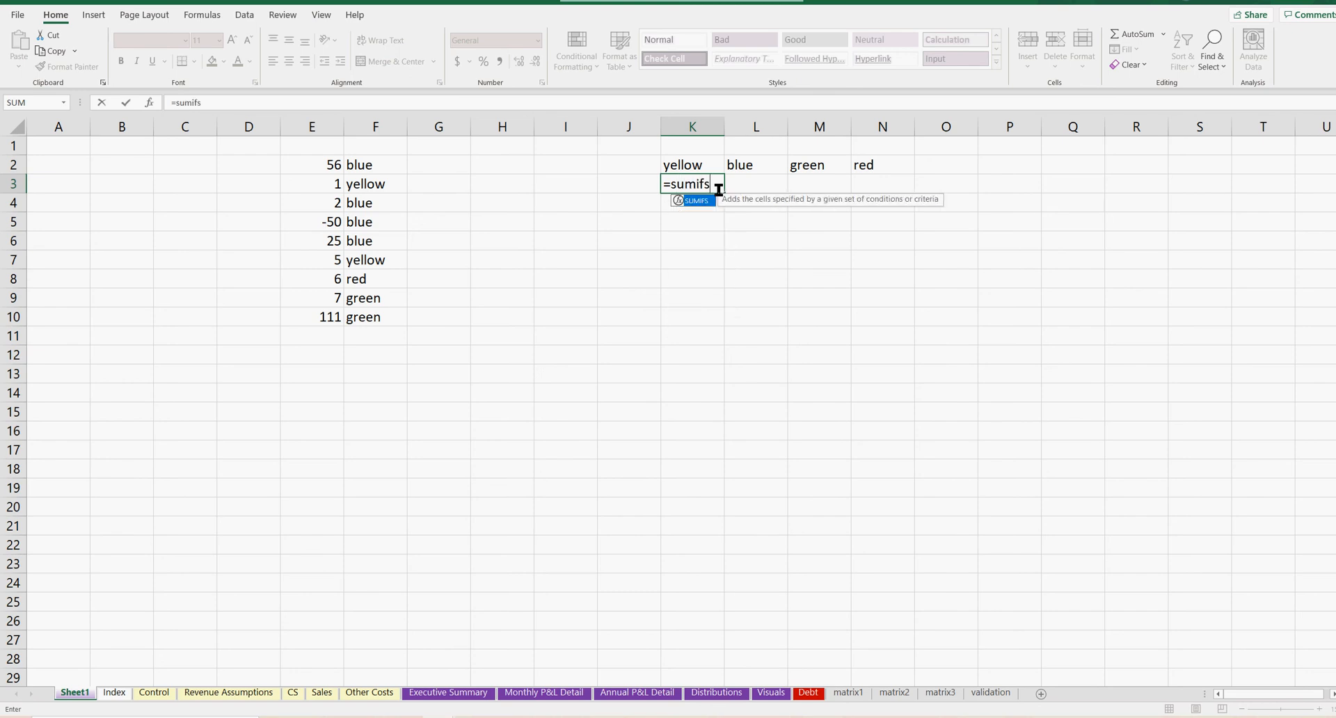
text(()
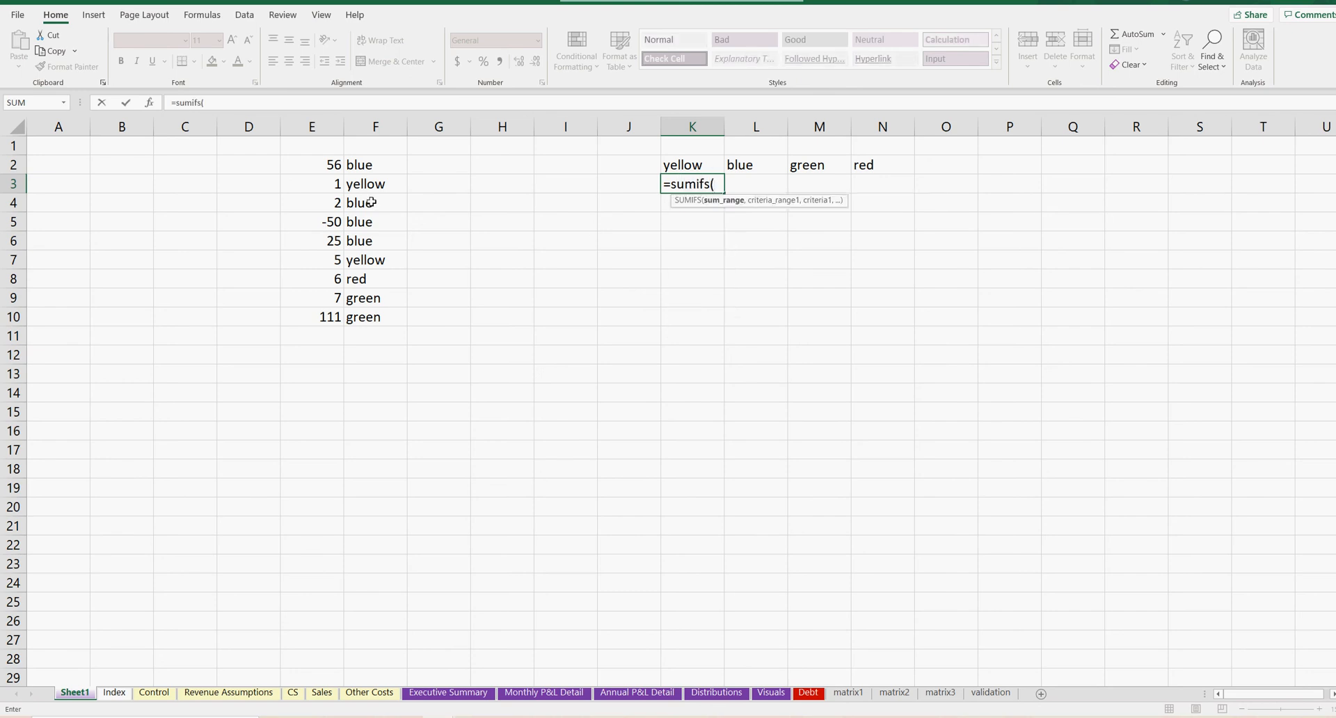
click(319, 127)
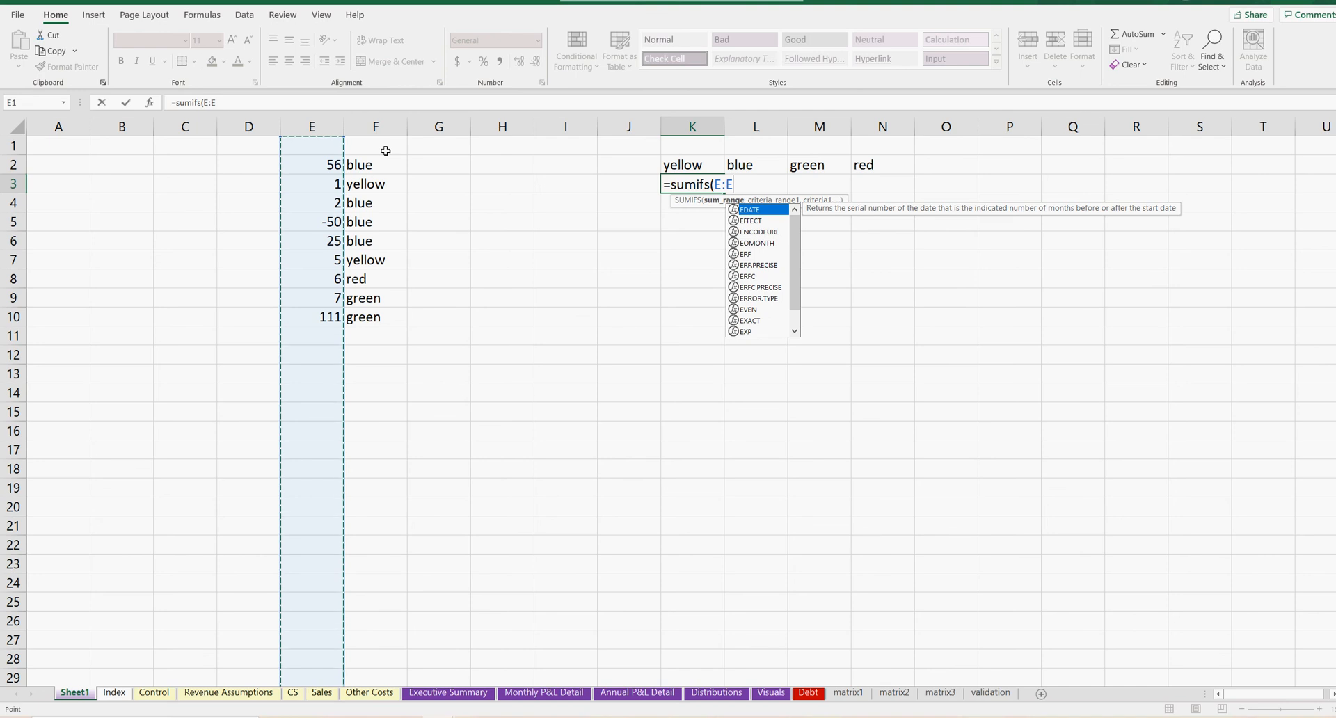
text(,)
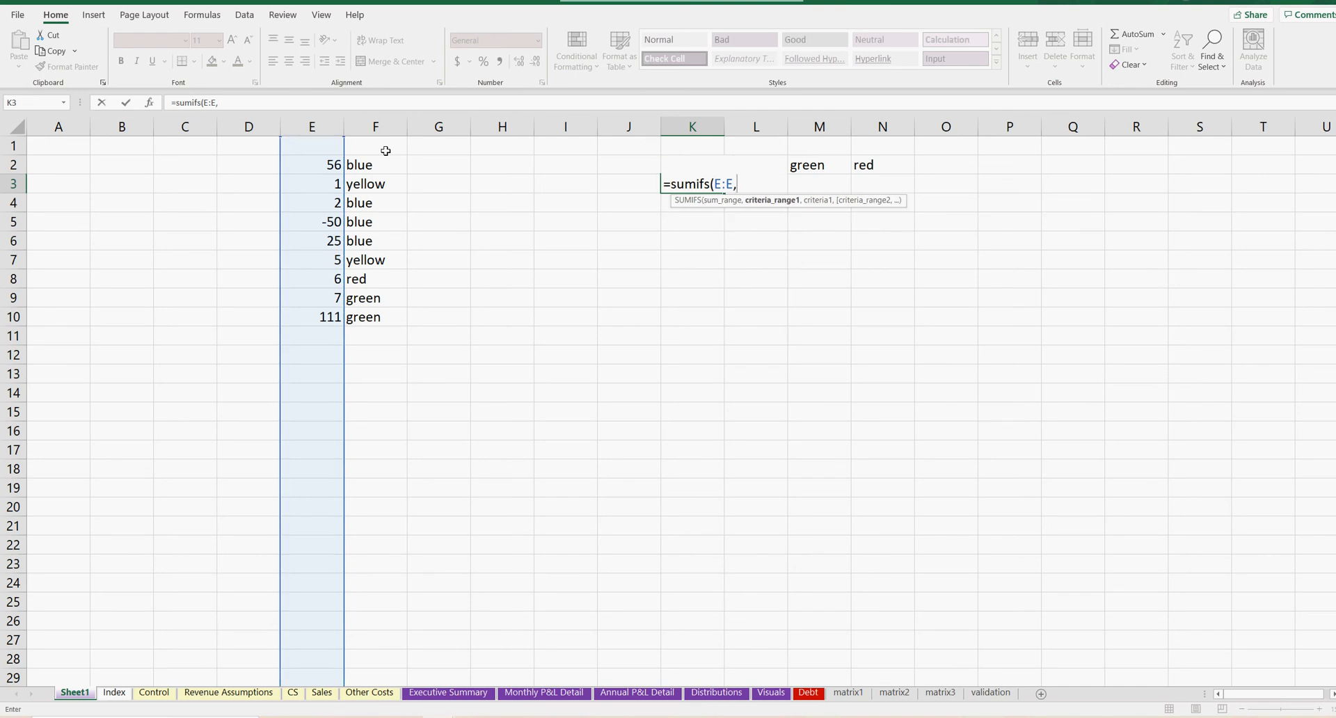
click(381, 132)
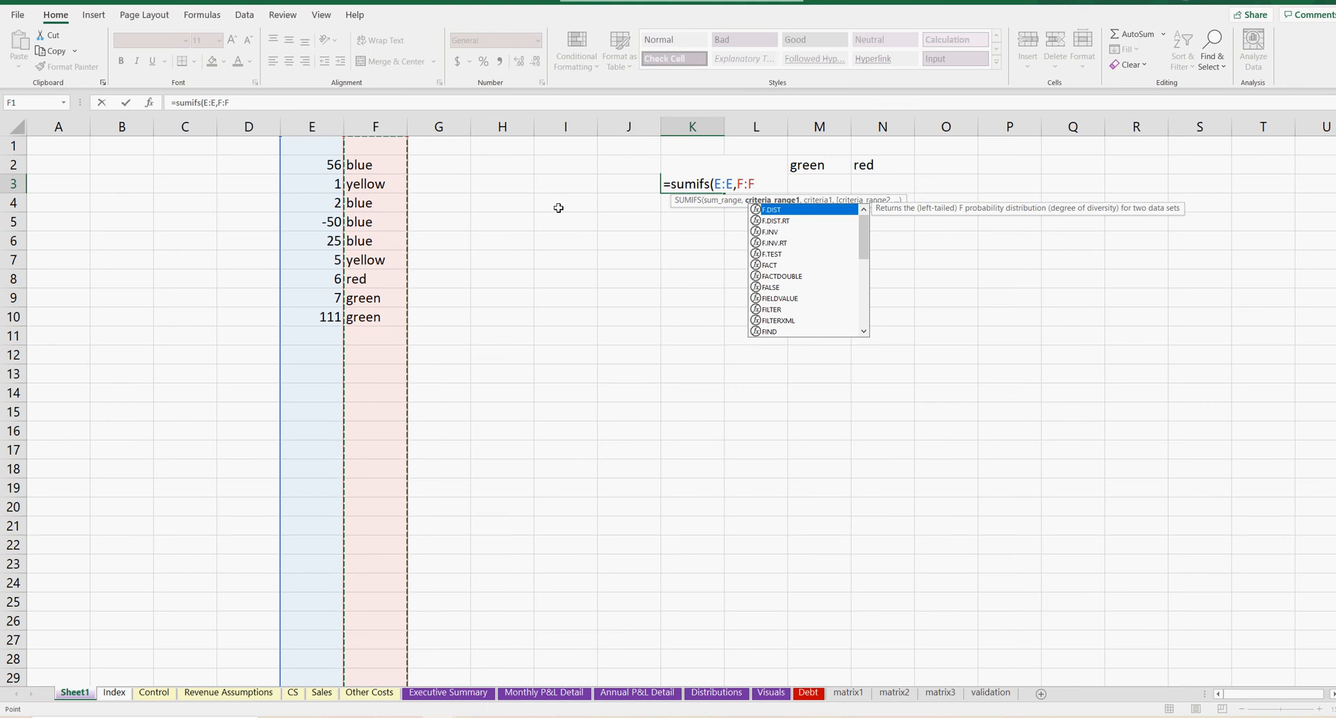
text(,)
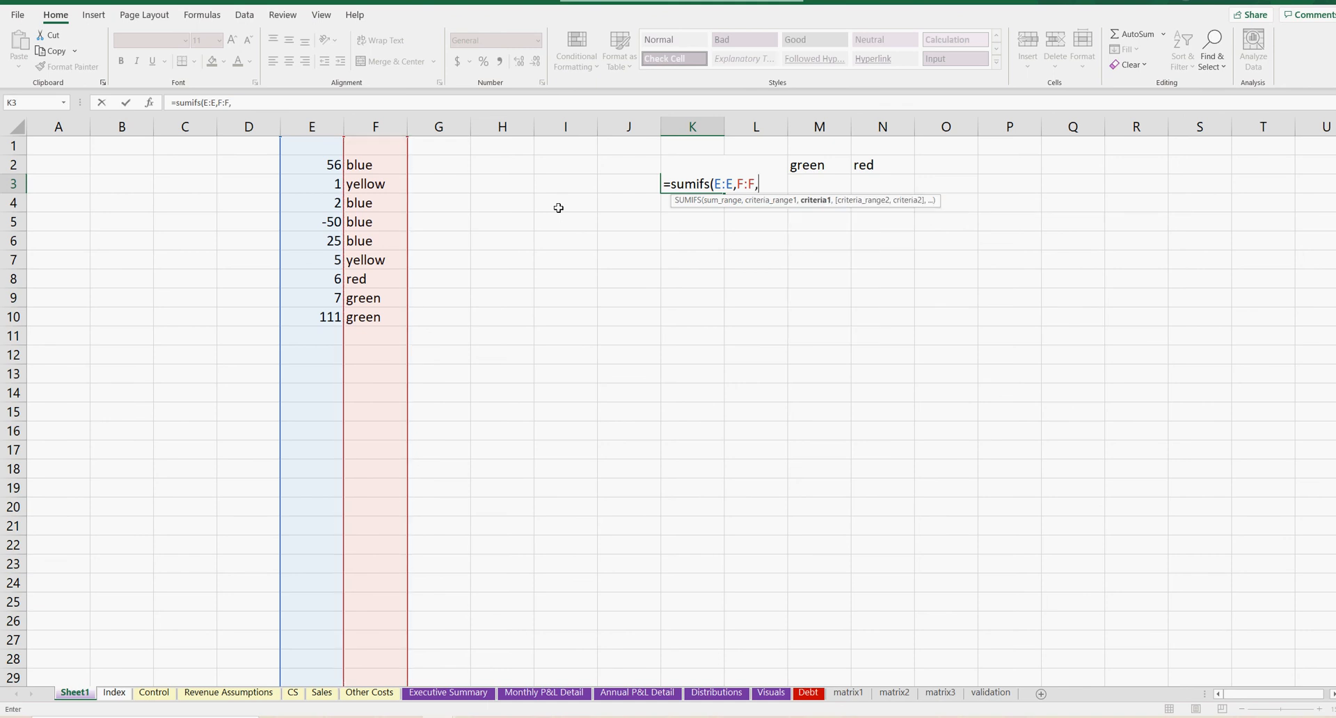
key(BackSpace)
key(BackSpace)
key(BackSpace)
key(BackSpace)
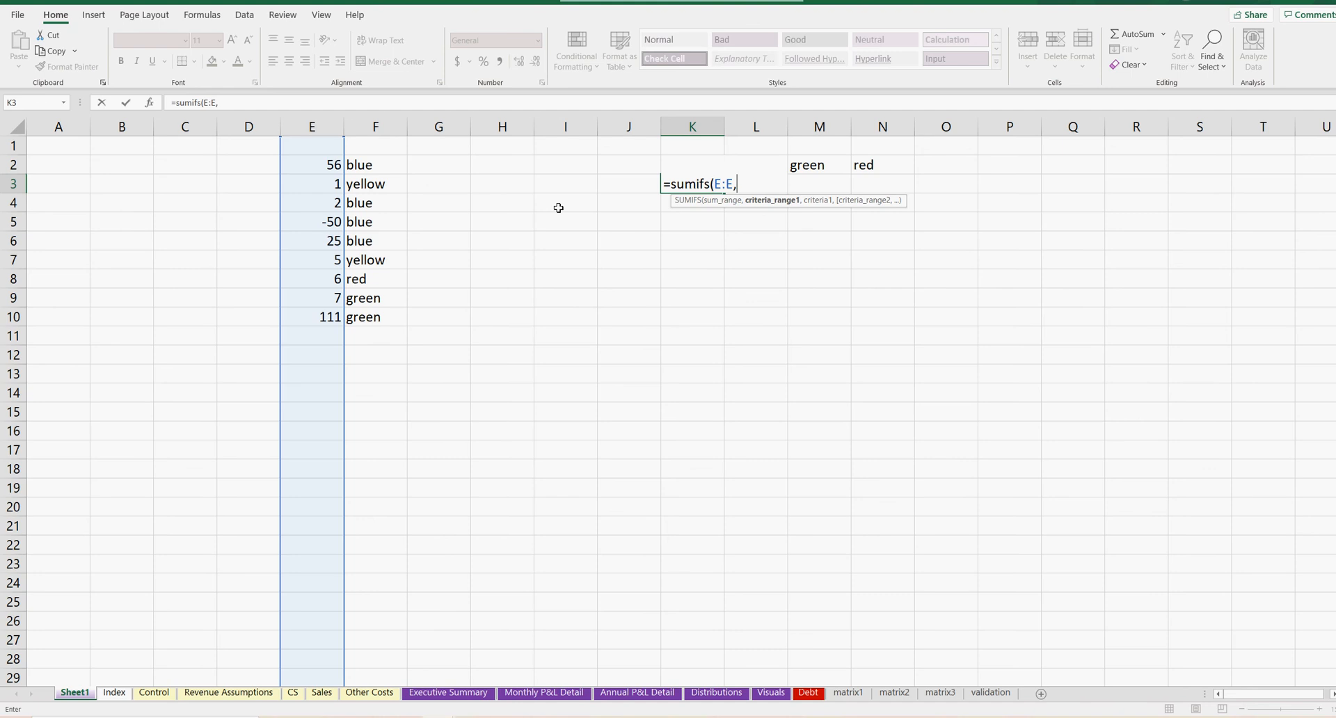
key(BackSpace)
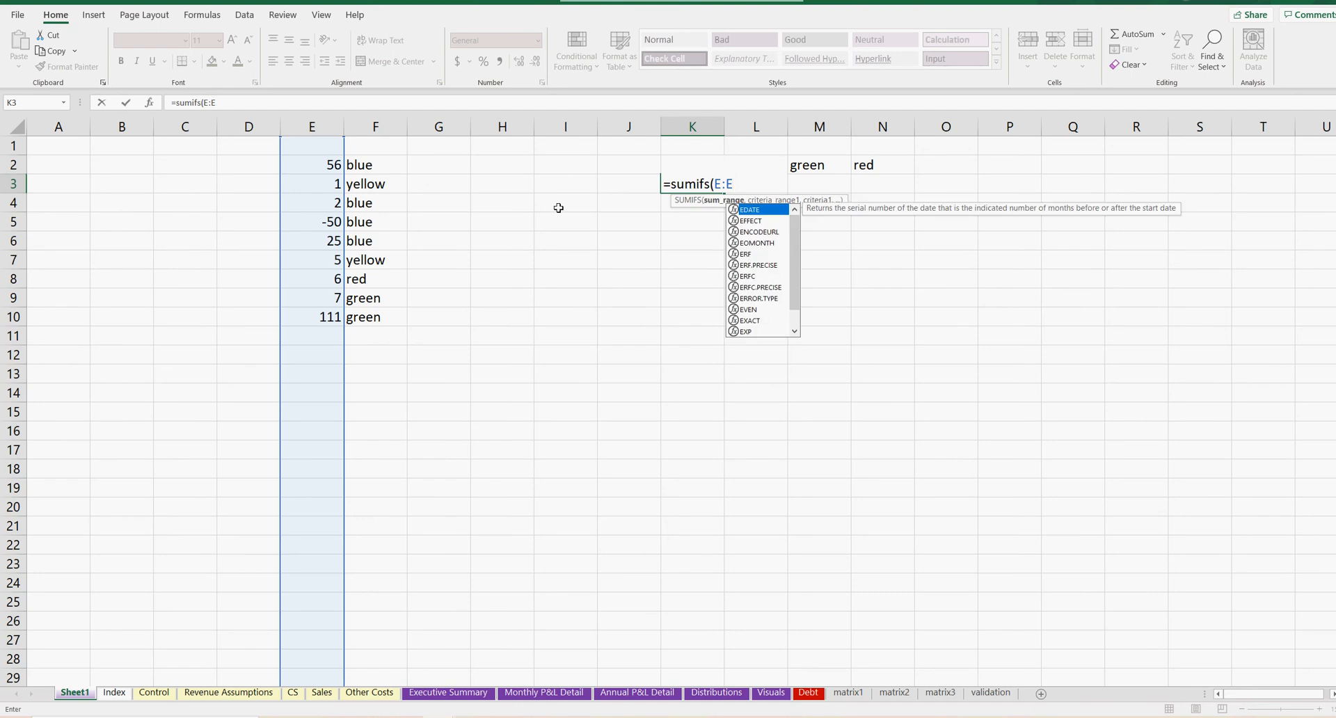
text(,)
Step: Set column F as the formula's criteria range and K2 as its criterion
click(374, 126)
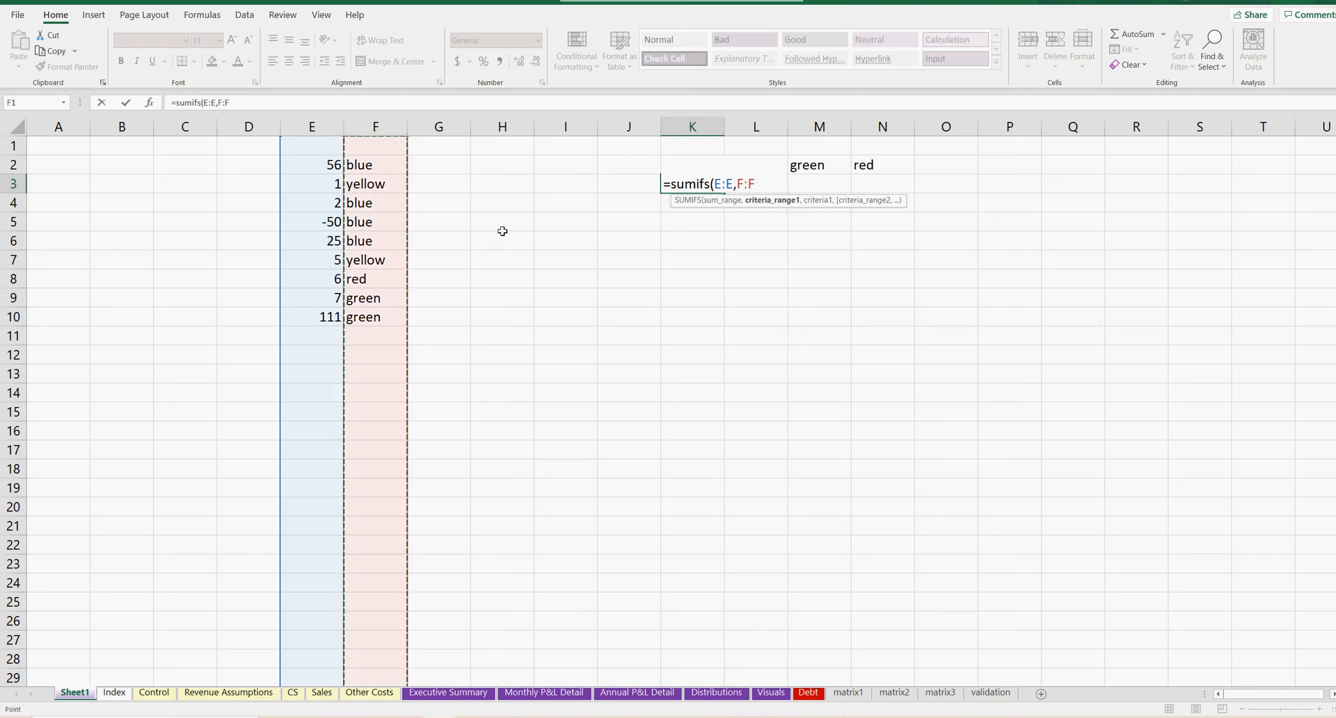
text(,)
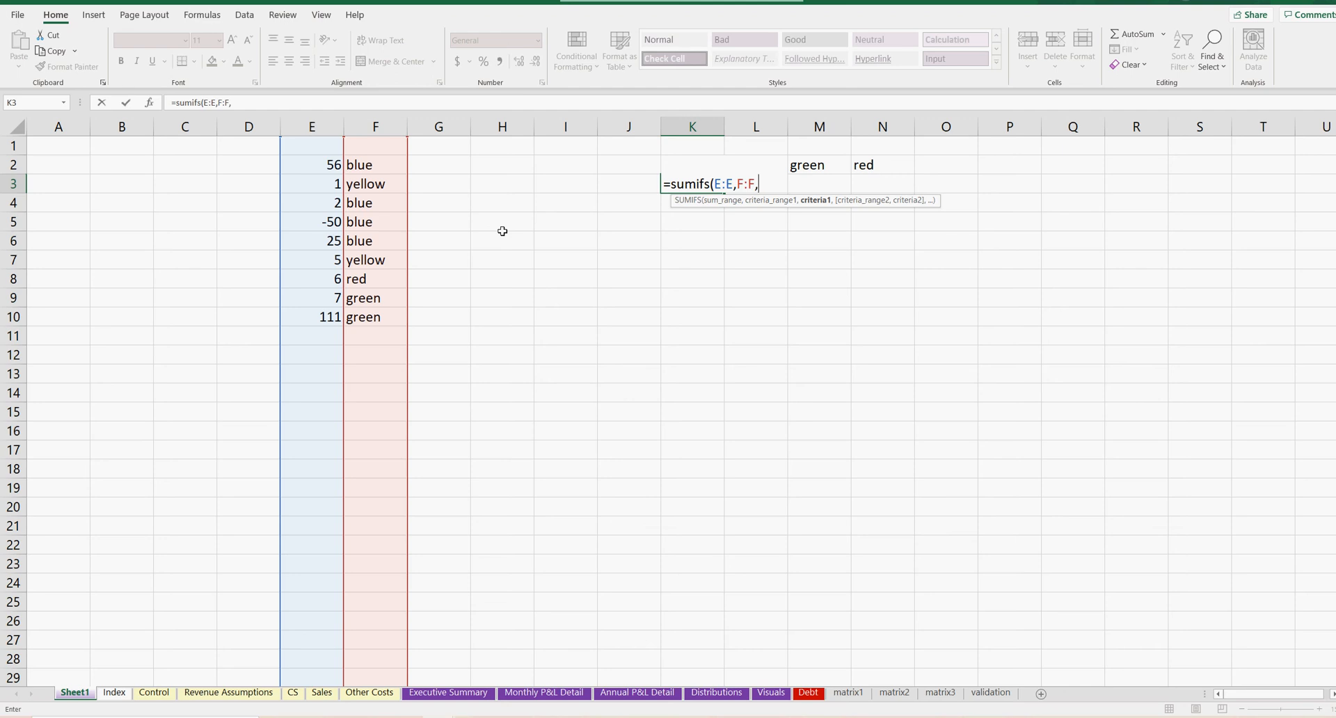
text(k2)
Step: Lock the K3 formula's references as $E:$E, $F:$F and K$2, and enter the formula
click(267, 103)
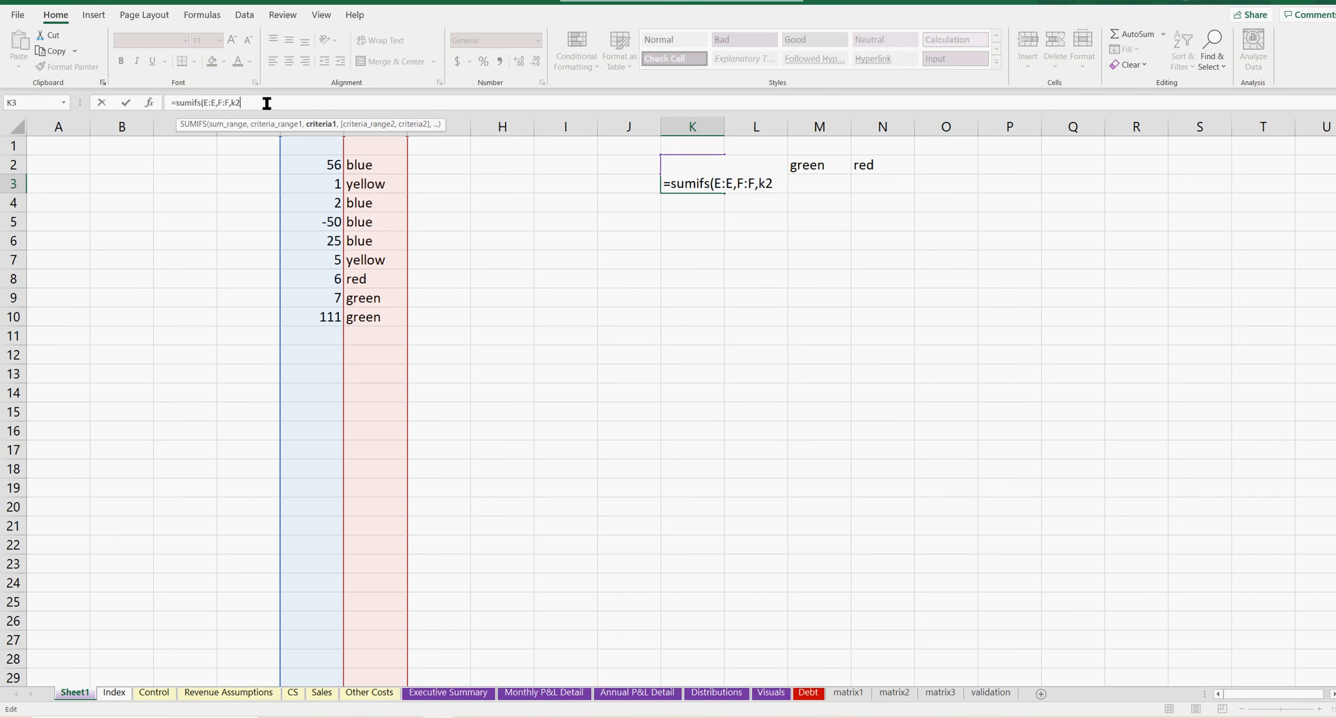
click(208, 103)
text($E:)
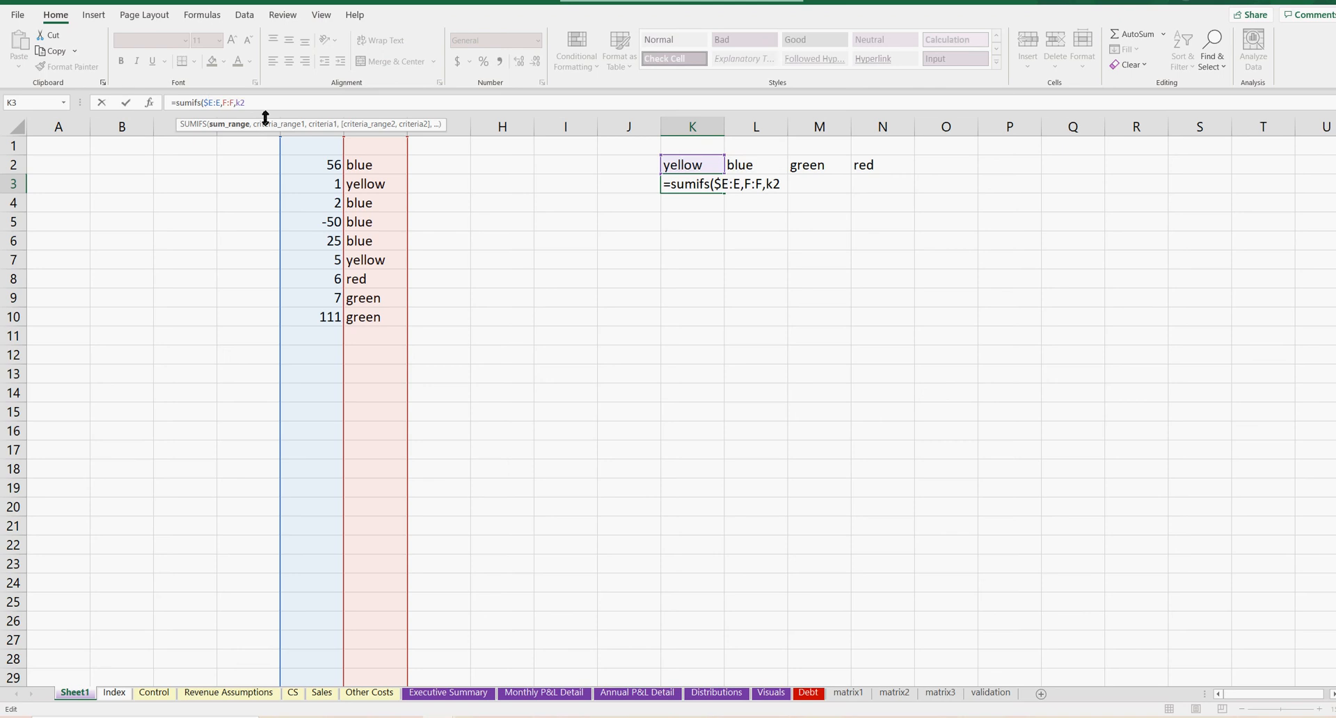
text($)
key(Right)
key(Right)
text($E:)
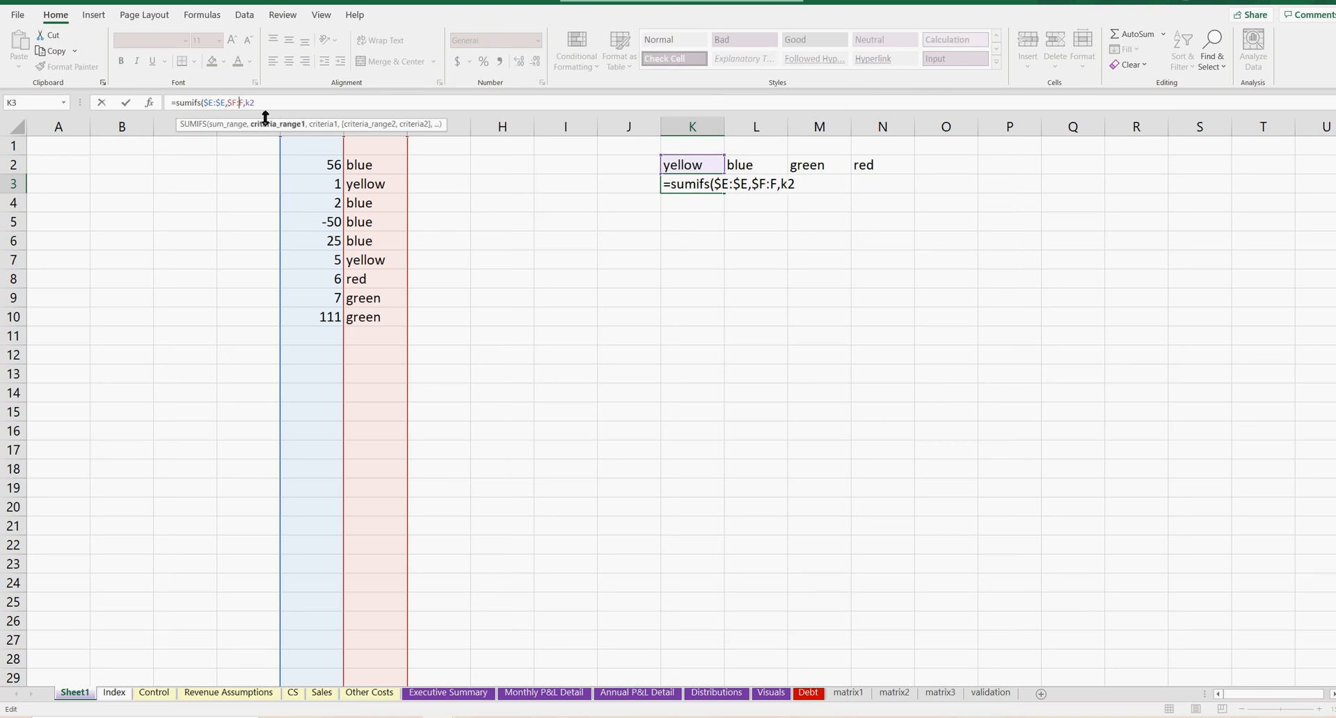
text($)
key(Right)
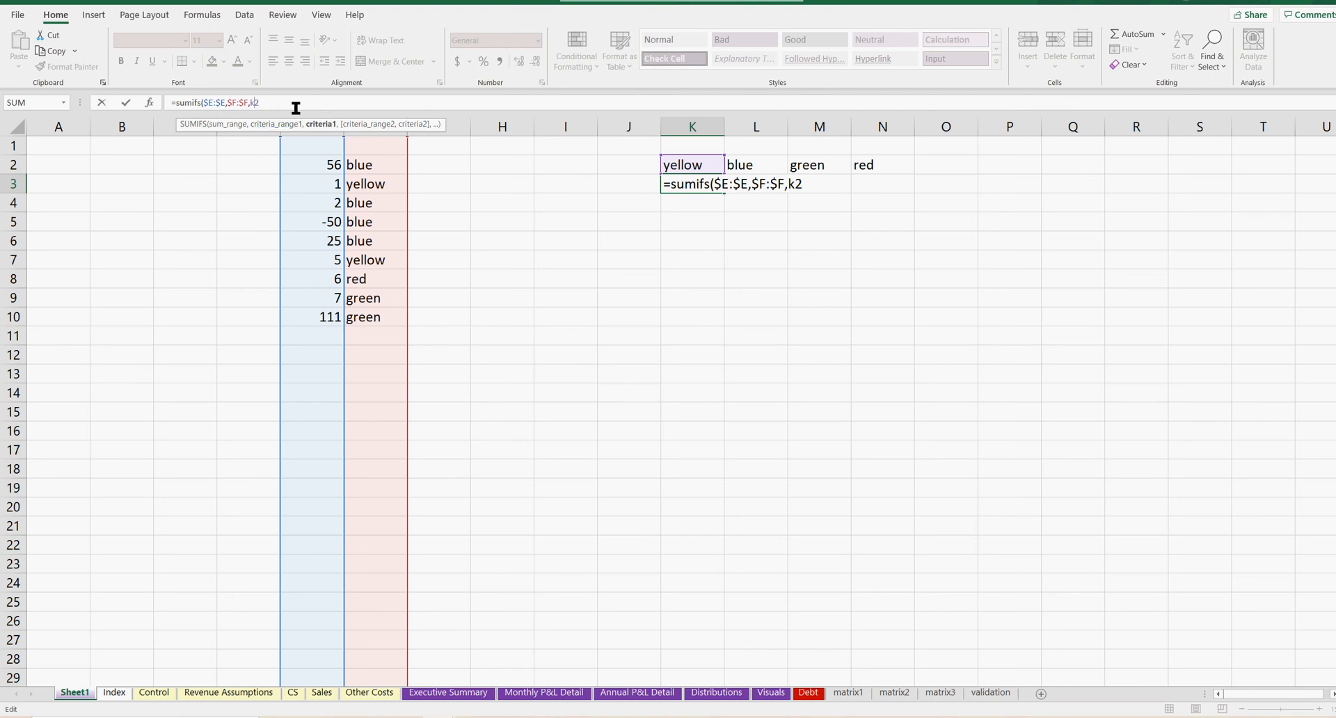
text($)
key(Return)
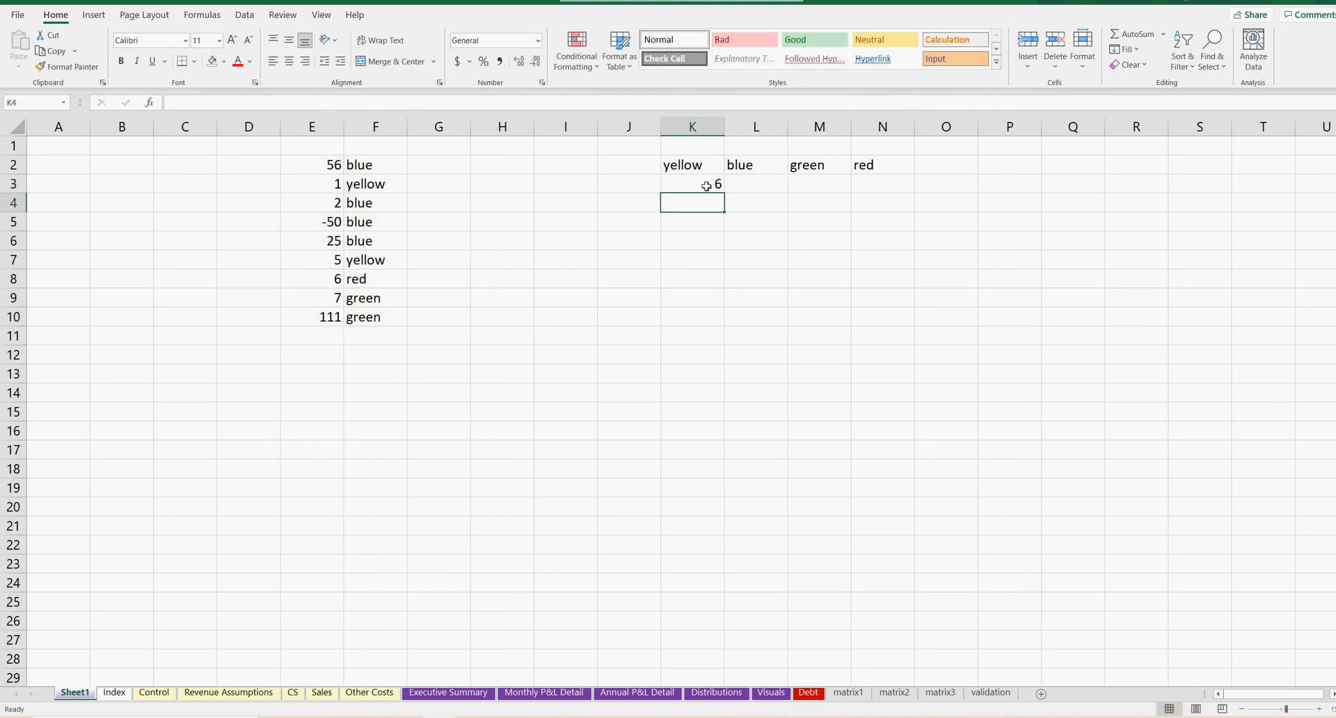
Step: Centre the contents of K2:N3 and copy the SUMIFS formula from K3 across to N3
drag(698, 167, 877, 187)
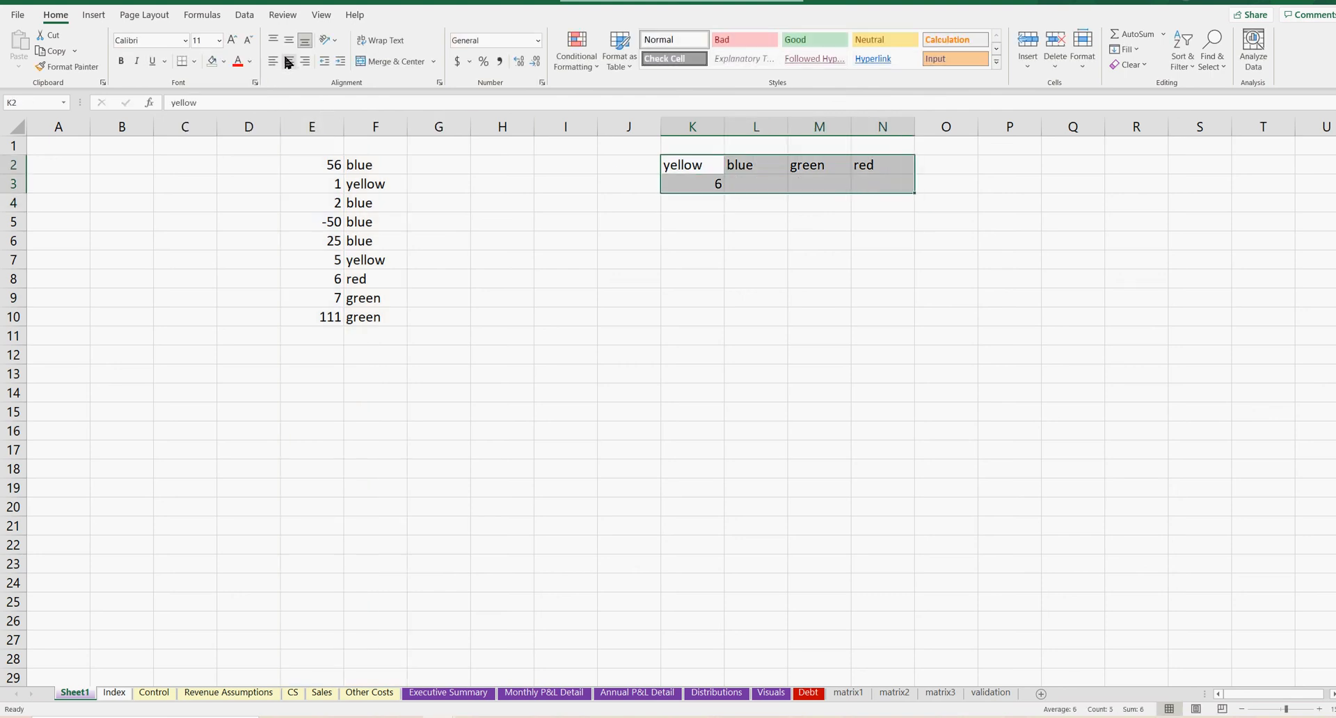
click(287, 62)
click(714, 184)
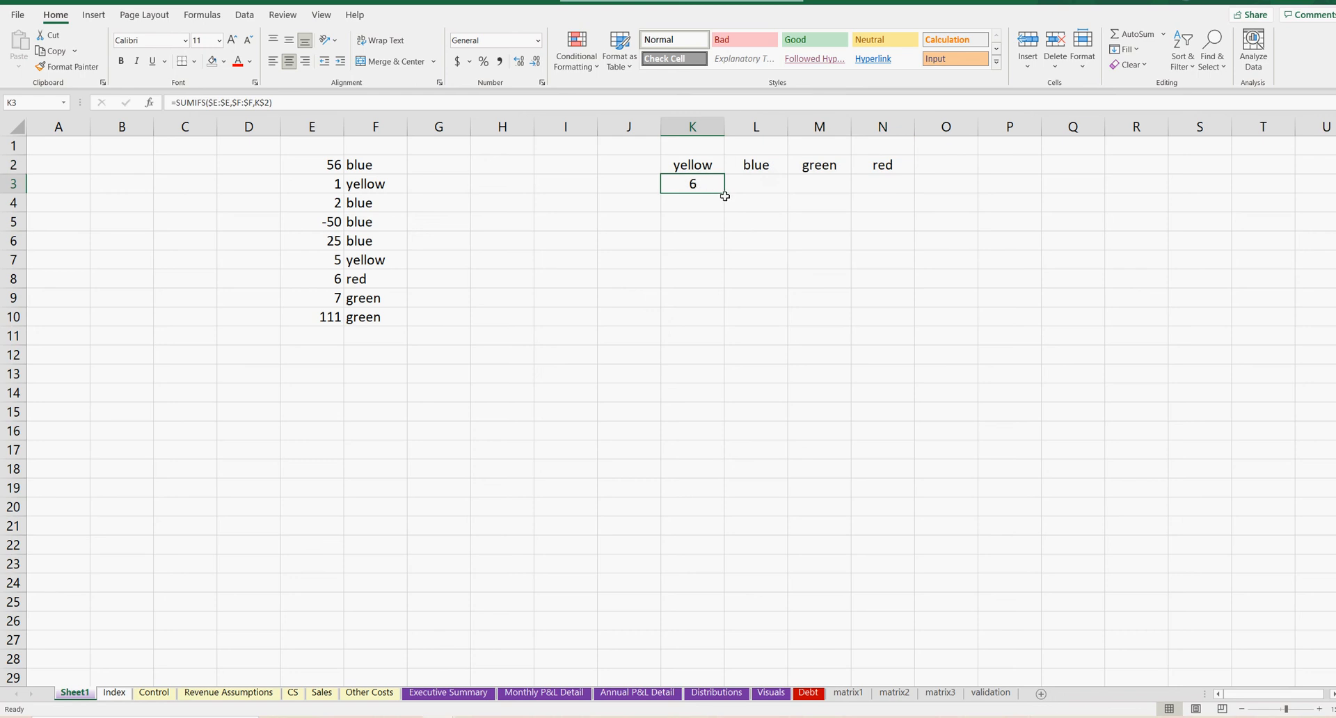
mouse_move(725, 195)
mouse_down()
mouse_move(783, 195)
mouse_move(722, 192)
mouse_up()
drag(726, 195, 913, 196)
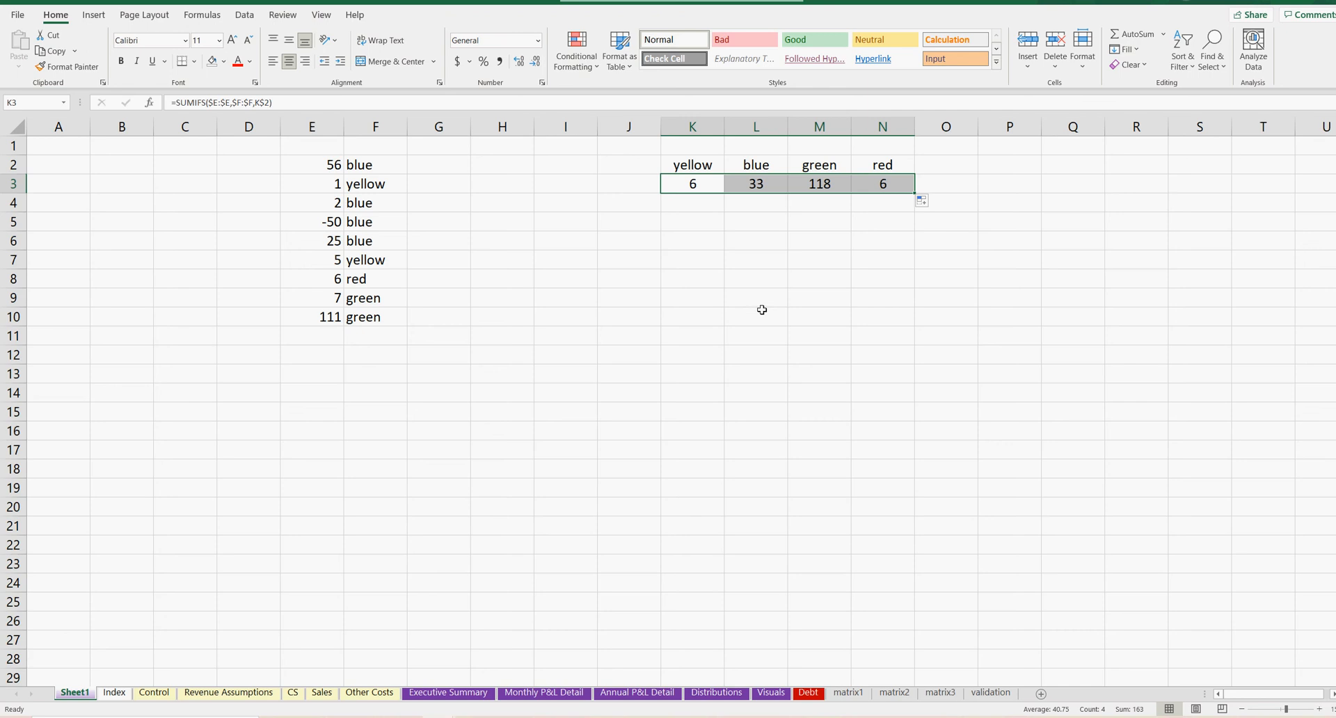
Step: Review the headings in K2:N2 and compare the yellow total in K3 with the yellow rows in E2:F10
click(700, 187)
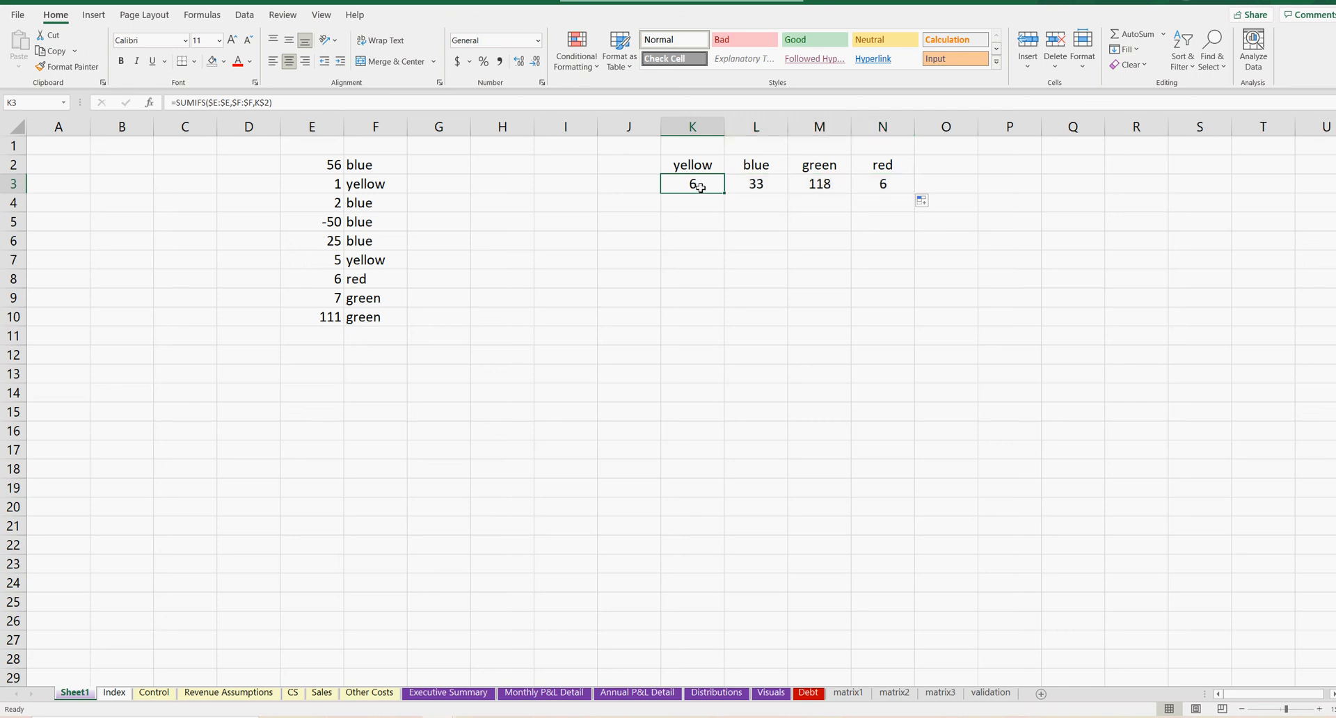
click(698, 167)
click(758, 165)
click(811, 165)
click(883, 165)
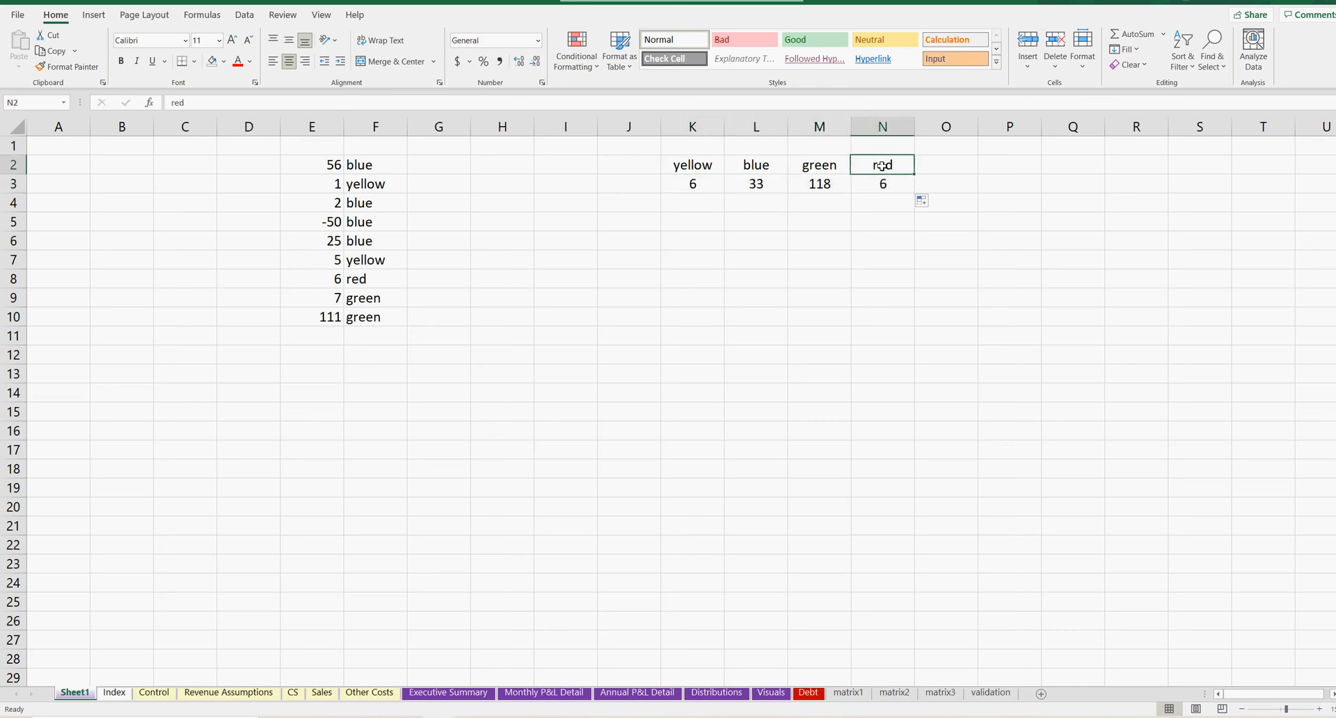
drag(326, 164, 357, 320)
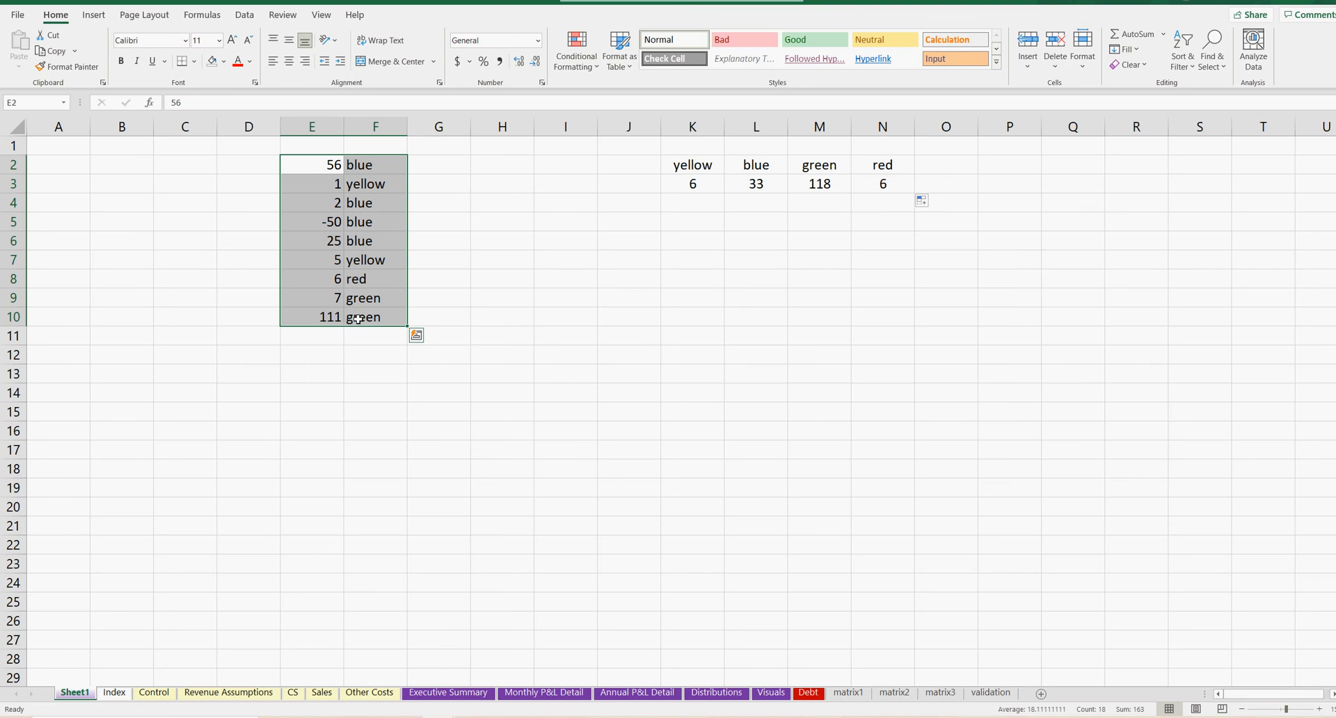
click(702, 166)
click(700, 185)
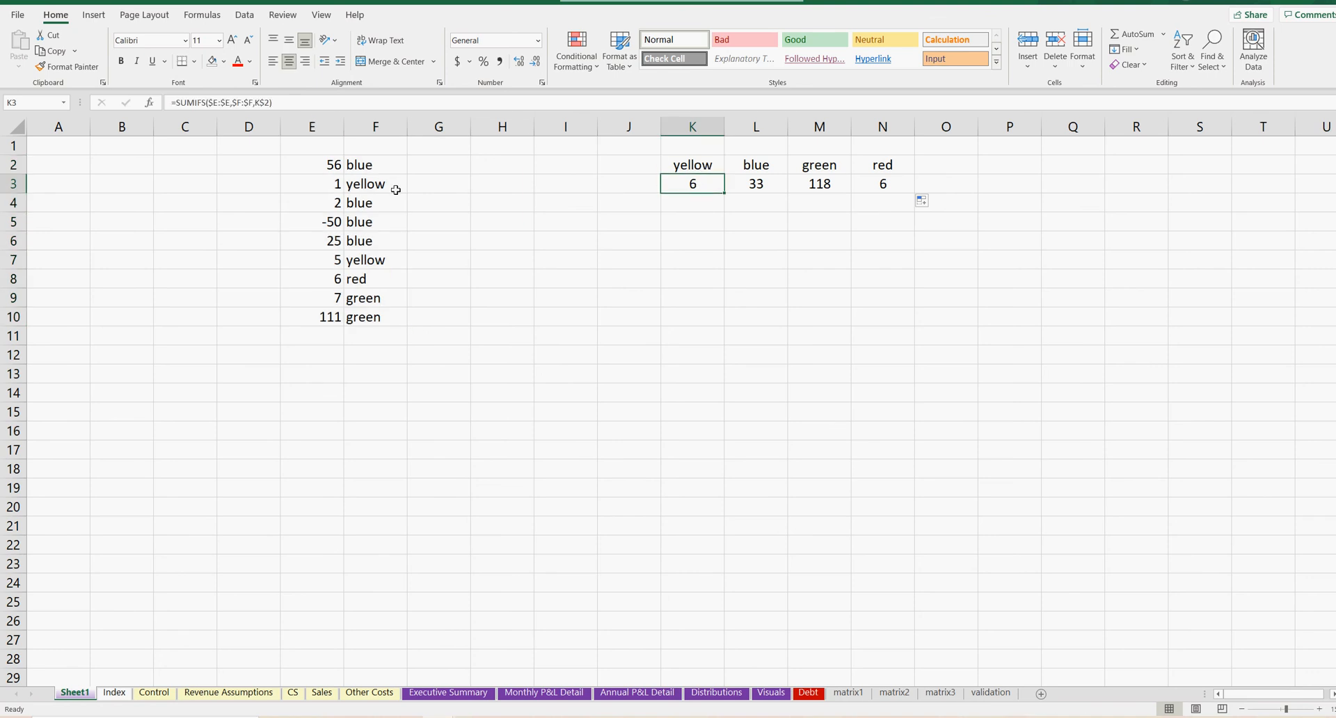
click(375, 186)
drag(332, 185, 387, 185)
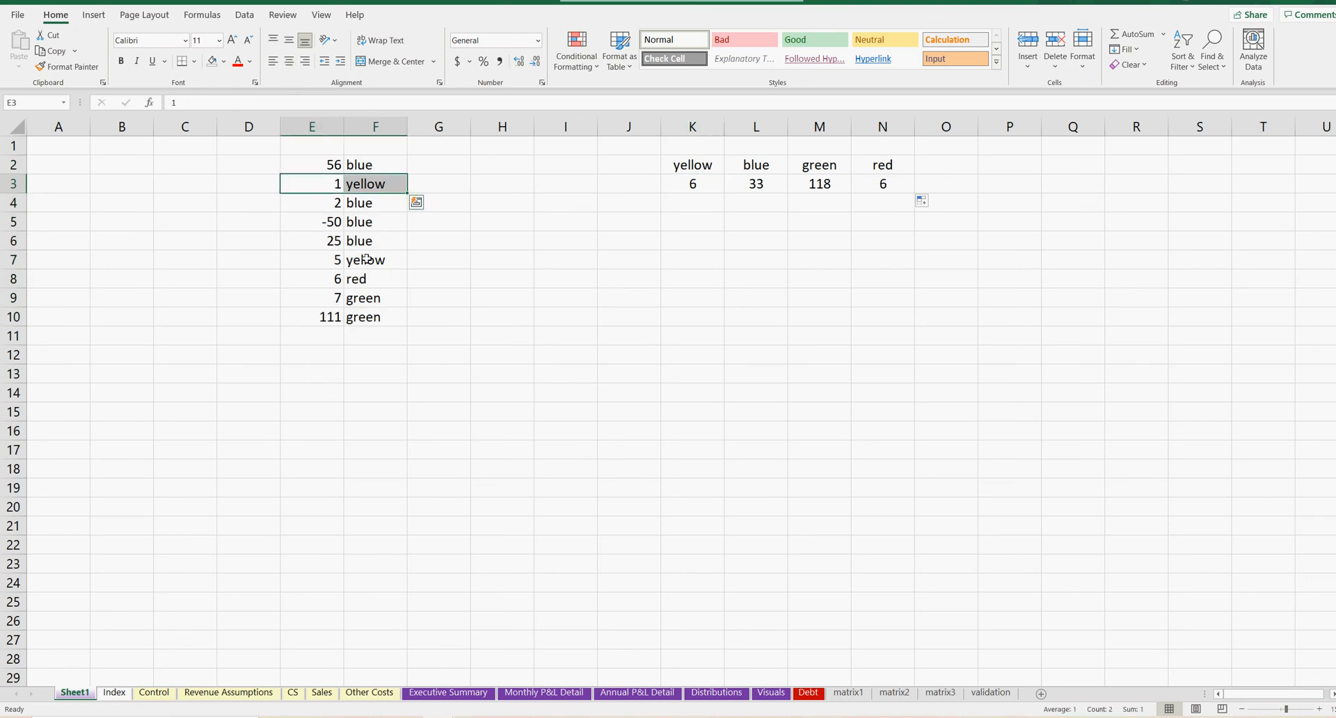
drag(369, 259, 289, 258)
Step: Compare the blue, green and red totals in L3:N3 with their matching rows in columns E and F
click(753, 185)
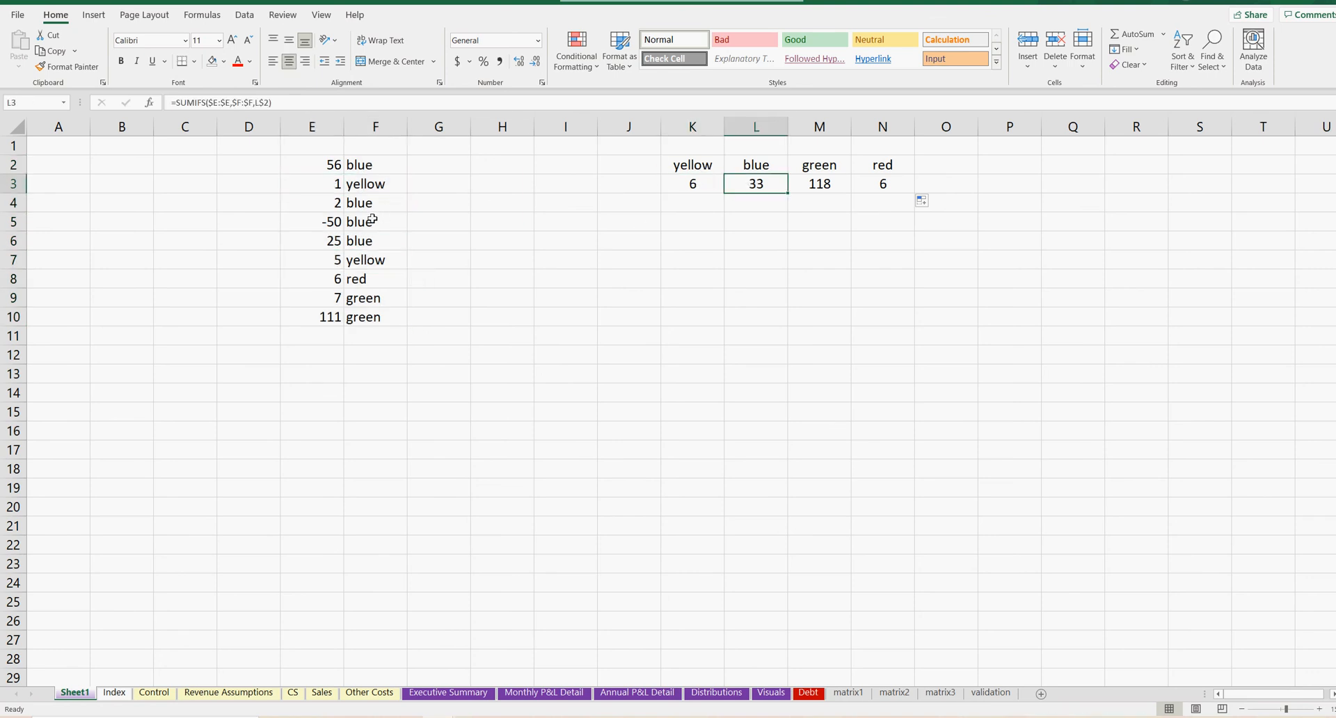
drag(313, 204, 318, 239)
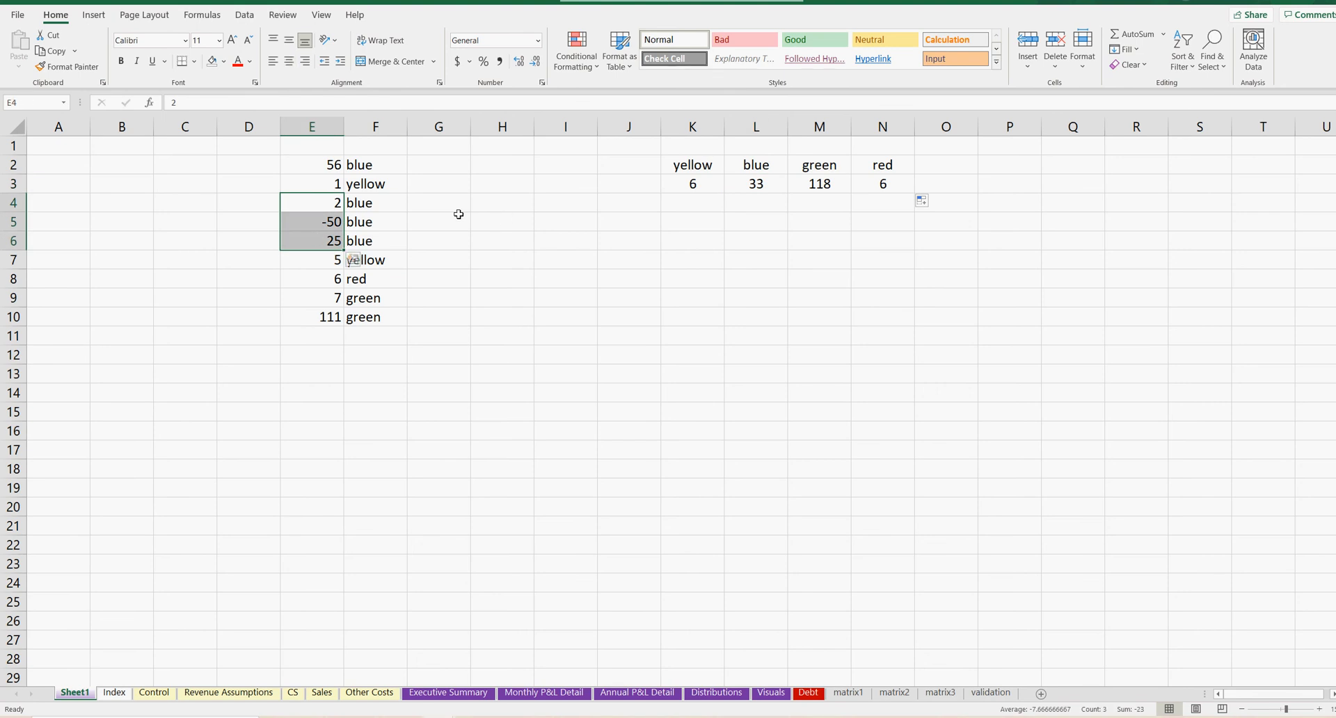
drag(328, 165, 369, 165)
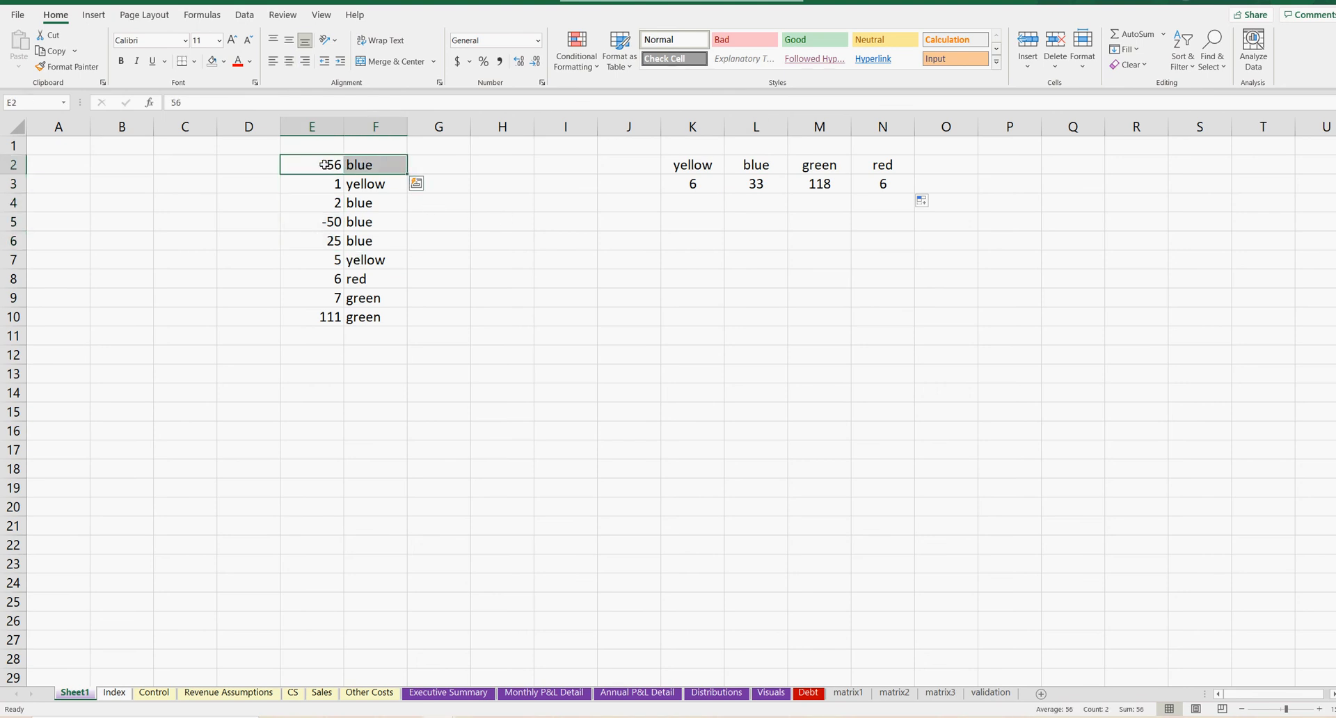
drag(324, 203, 323, 237)
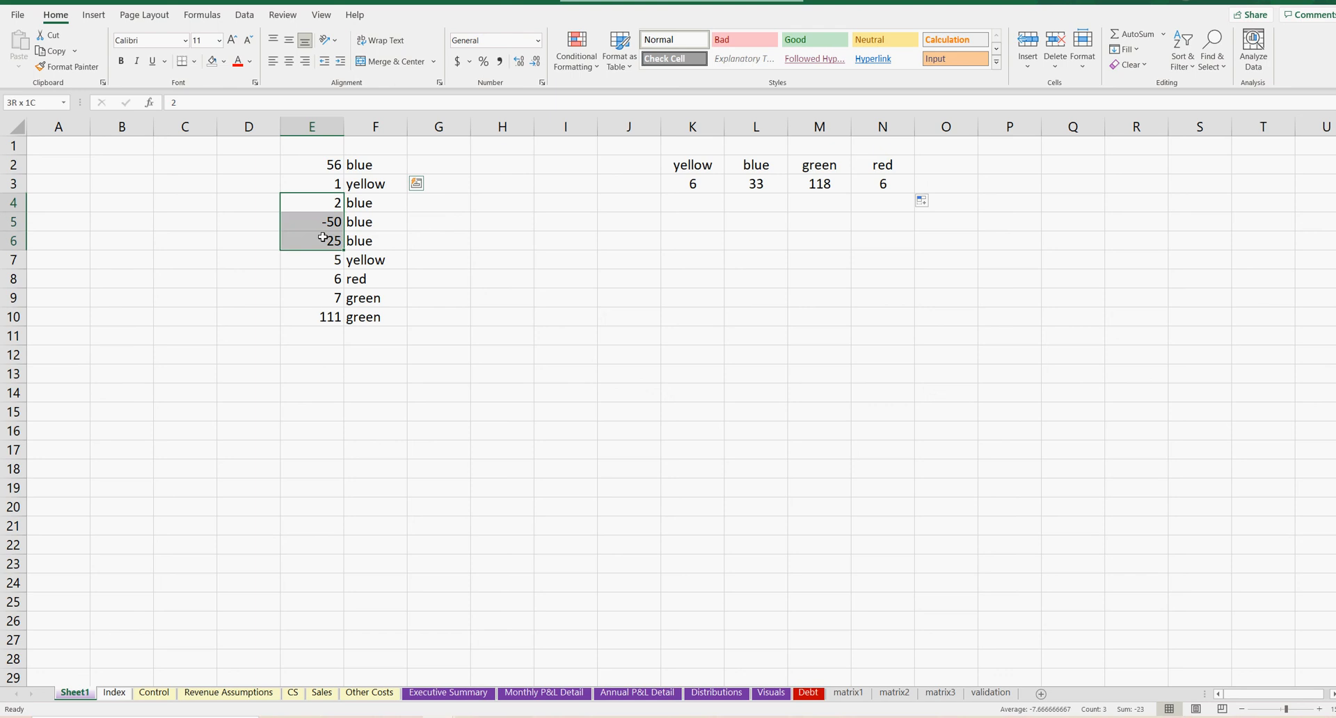
click(327, 166)
click(762, 185)
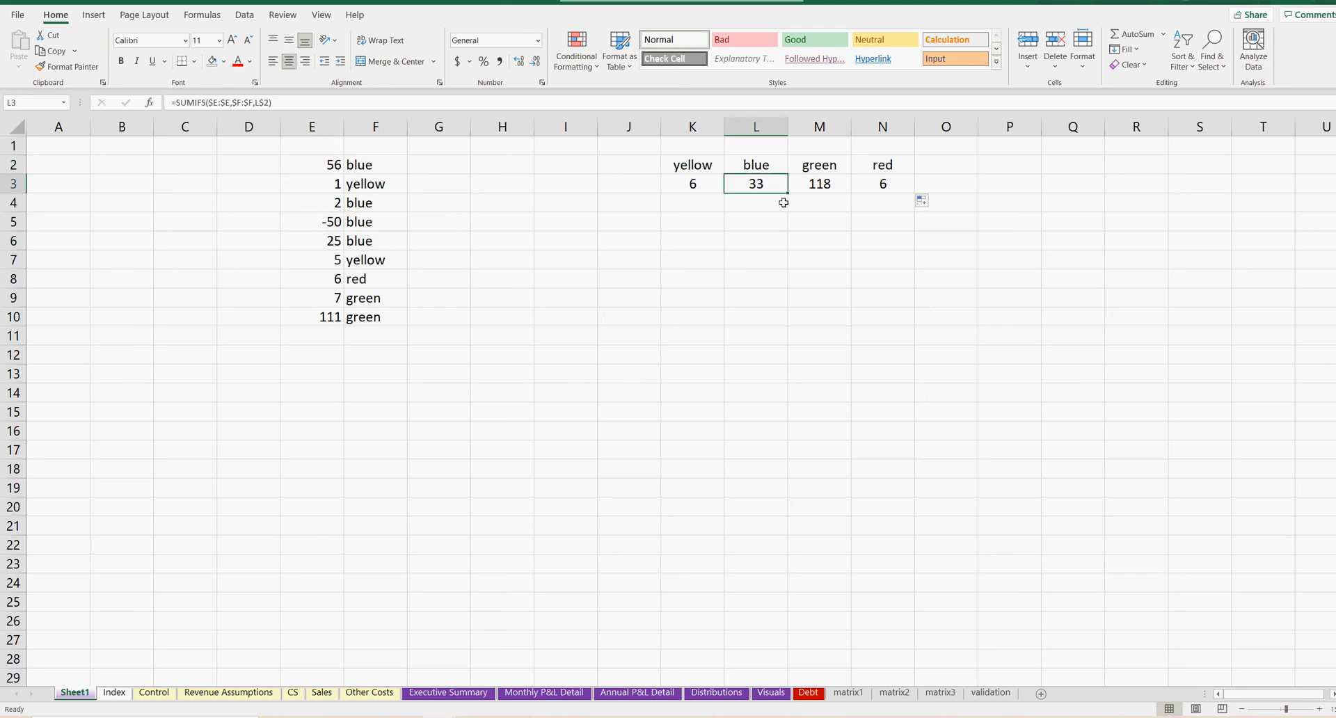
click(829, 182)
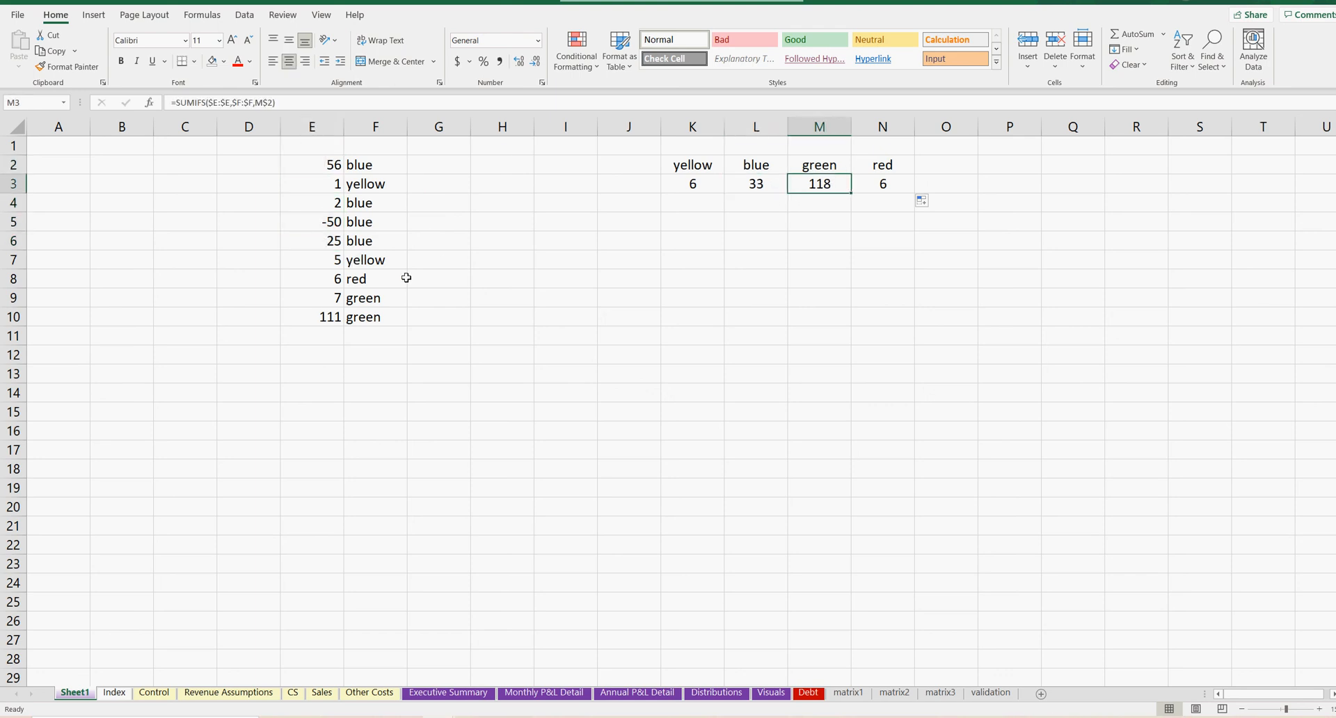
drag(326, 298, 354, 291)
click(885, 185)
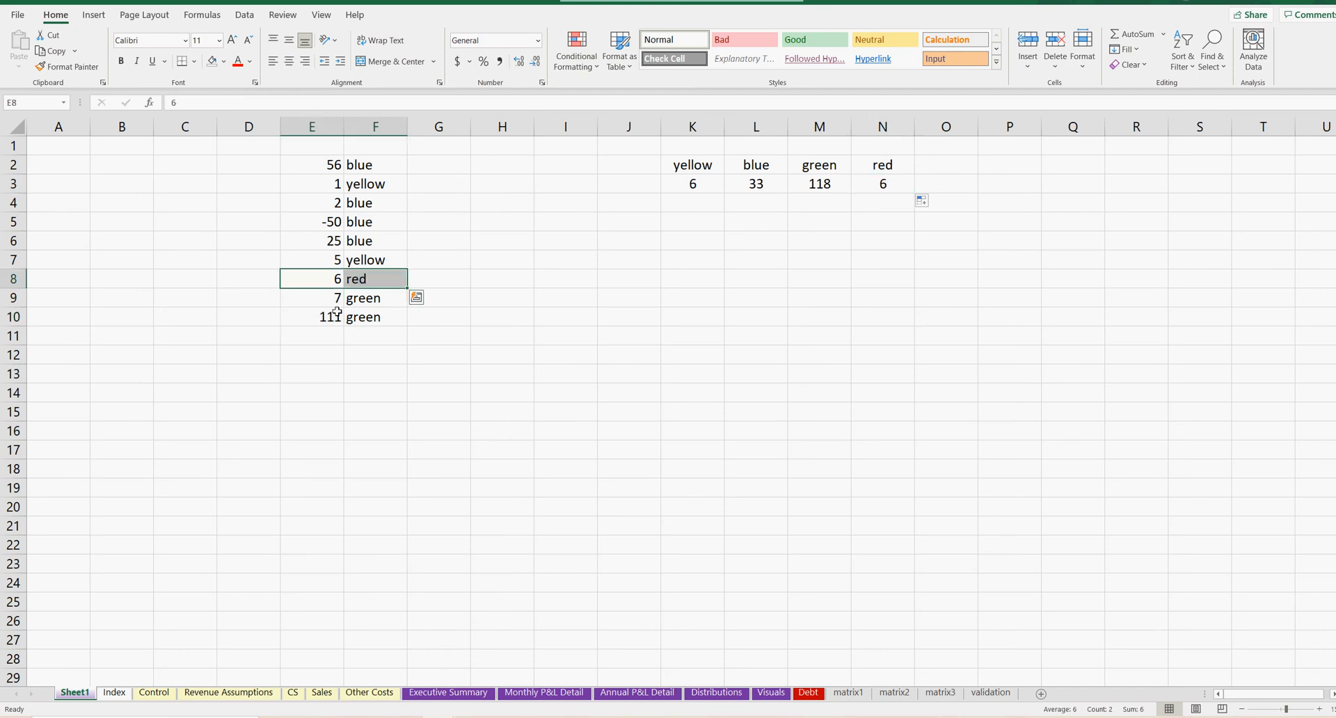
Step: Change the colour in F10 to red and check the totals in row 3
click(373, 319)
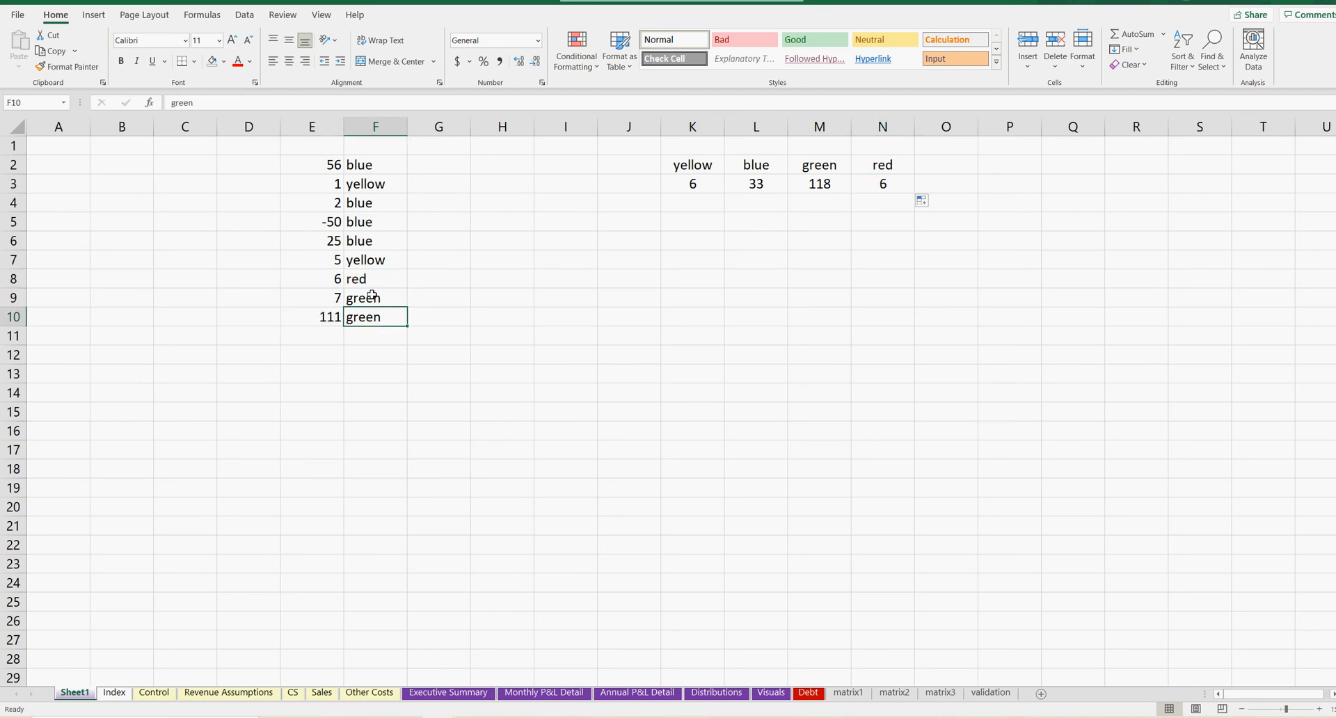
text(red)
click(633, 451)
click(883, 186)
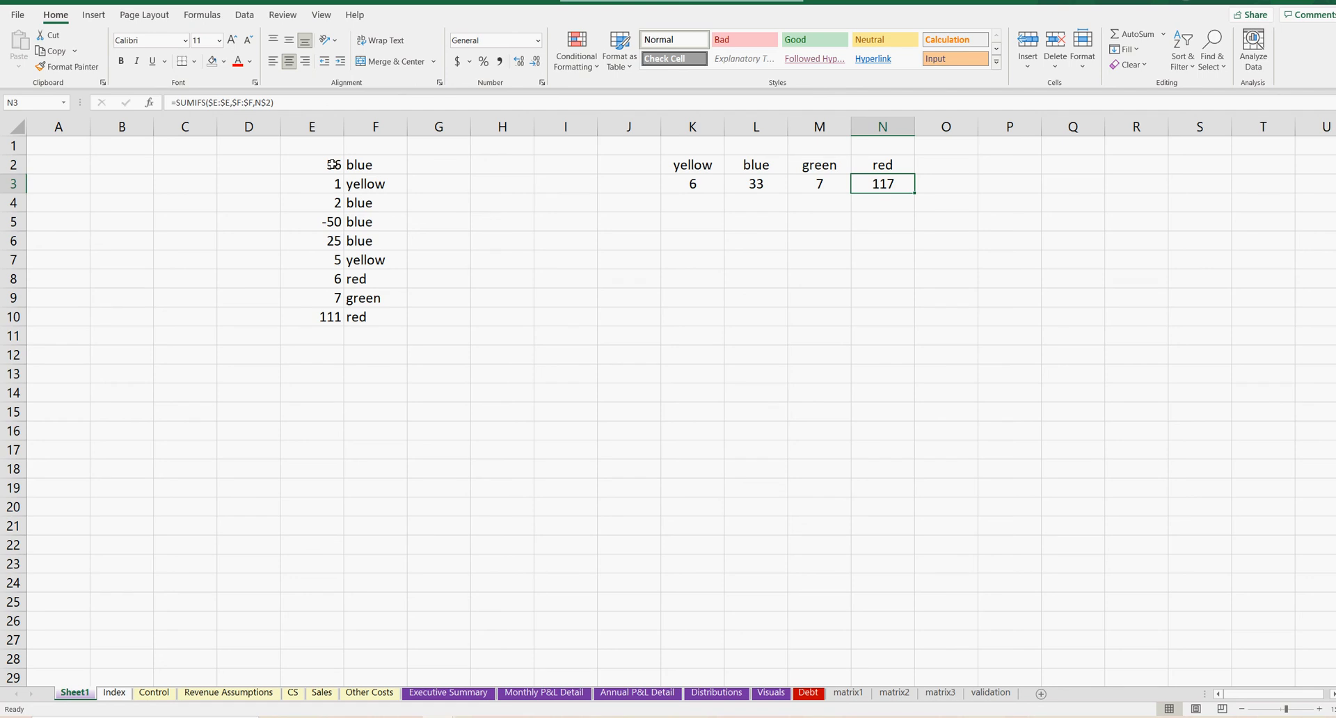
click(717, 186)
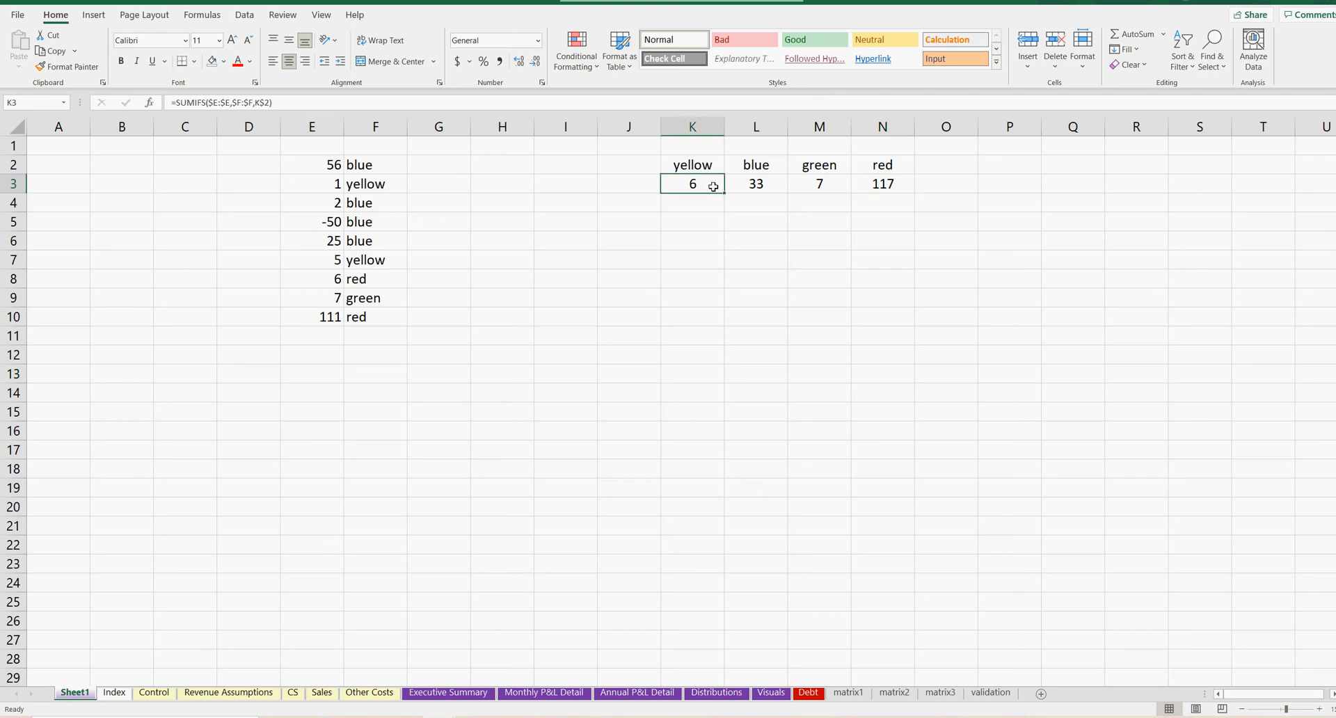
click(757, 184)
click(697, 183)
Step: Move the colour headings yellow, blue, green and red from K2:N2 into cells J2:J5, one below the other
click(695, 167)
click(757, 165)
click(695, 168)
drag(695, 174, 631, 176)
click(763, 170)
drag(765, 174, 626, 185)
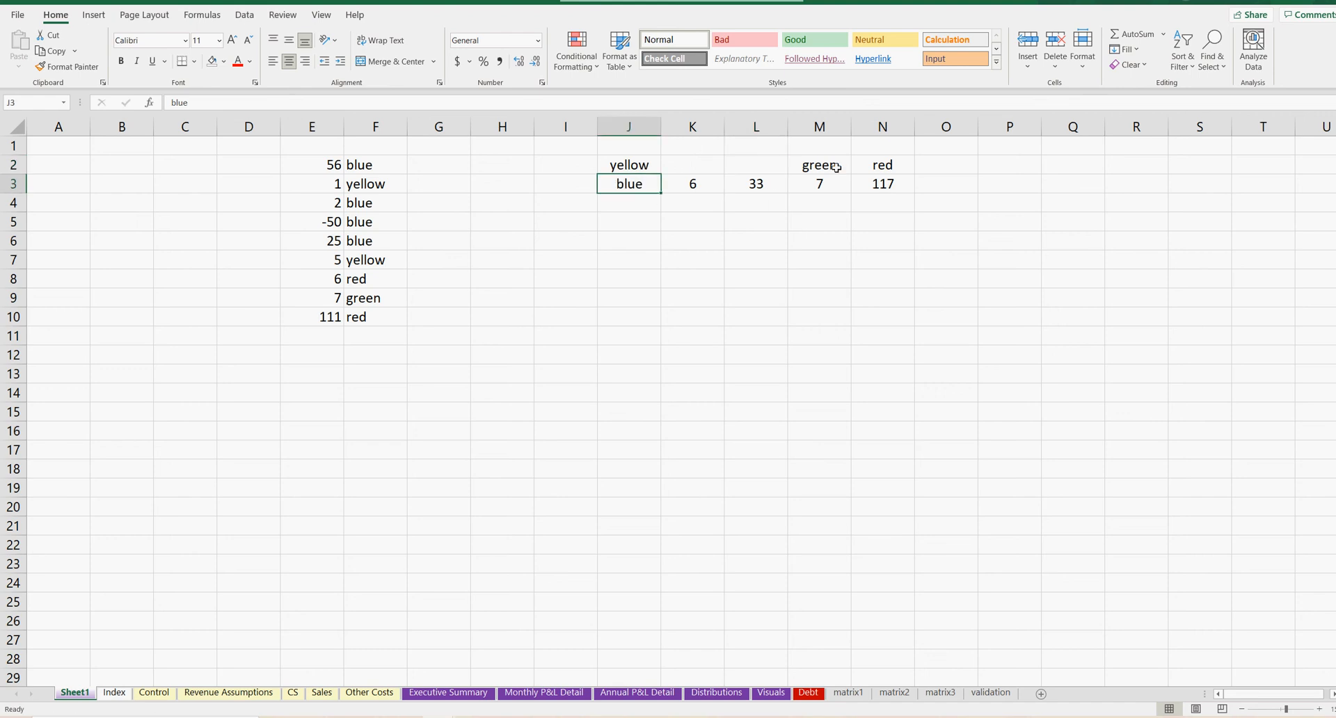
click(828, 171)
drag(831, 174, 639, 207)
click(875, 168)
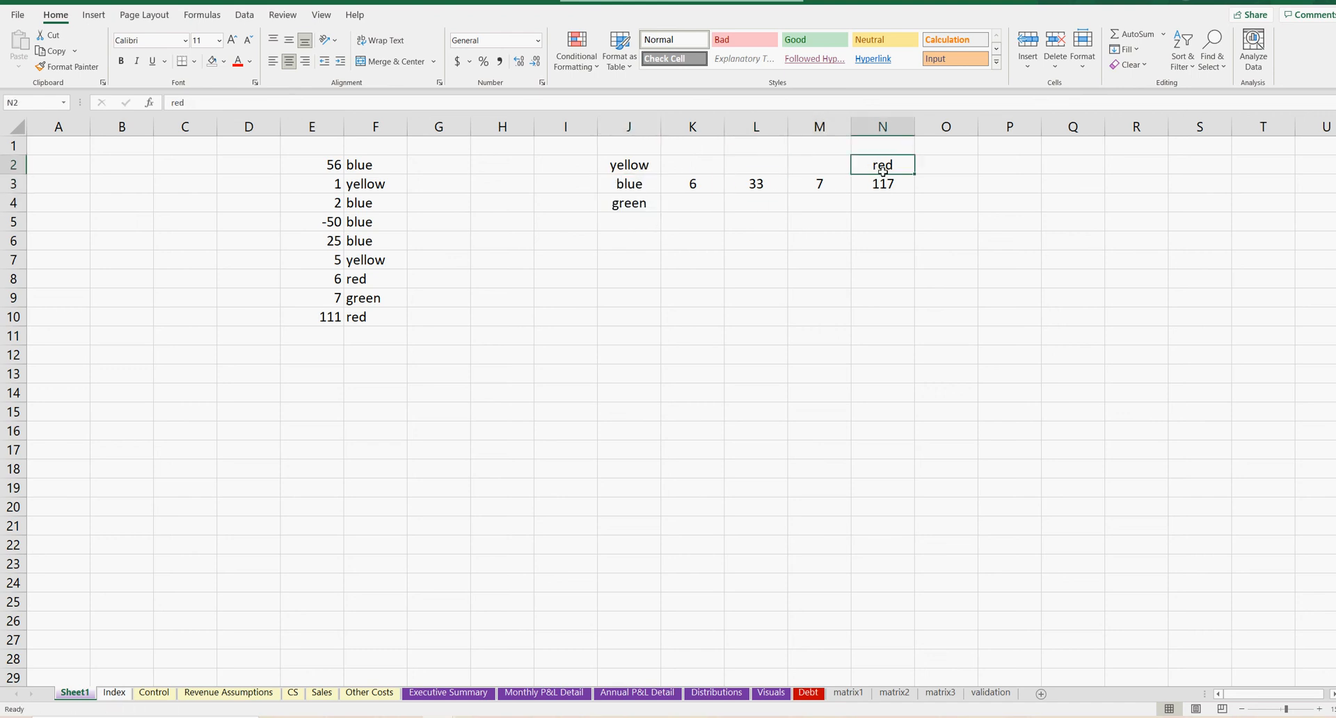
drag(876, 172, 627, 226)
Step: Keep one SUMIFS formula in K2 beside yellow, clear the totals in row 3, and set its criterion reference to $J2
click(702, 187)
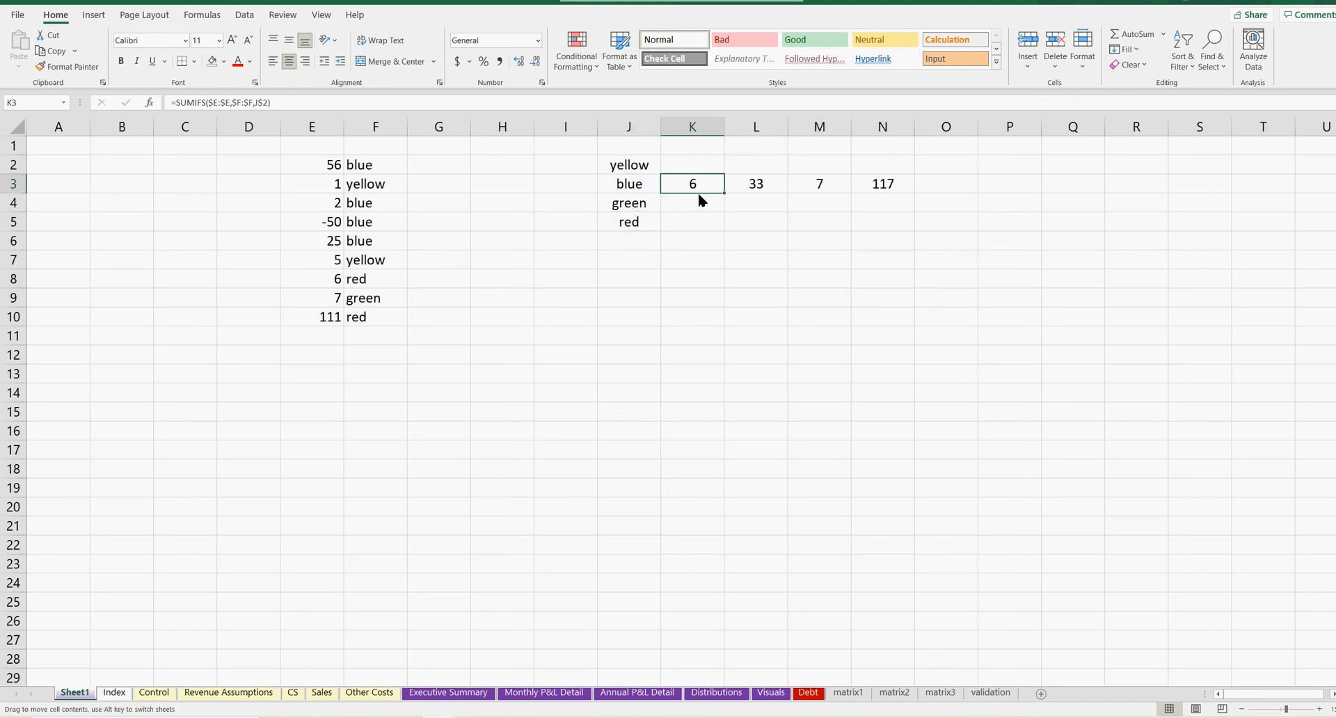
drag(697, 191, 904, 209)
double_click(691, 165)
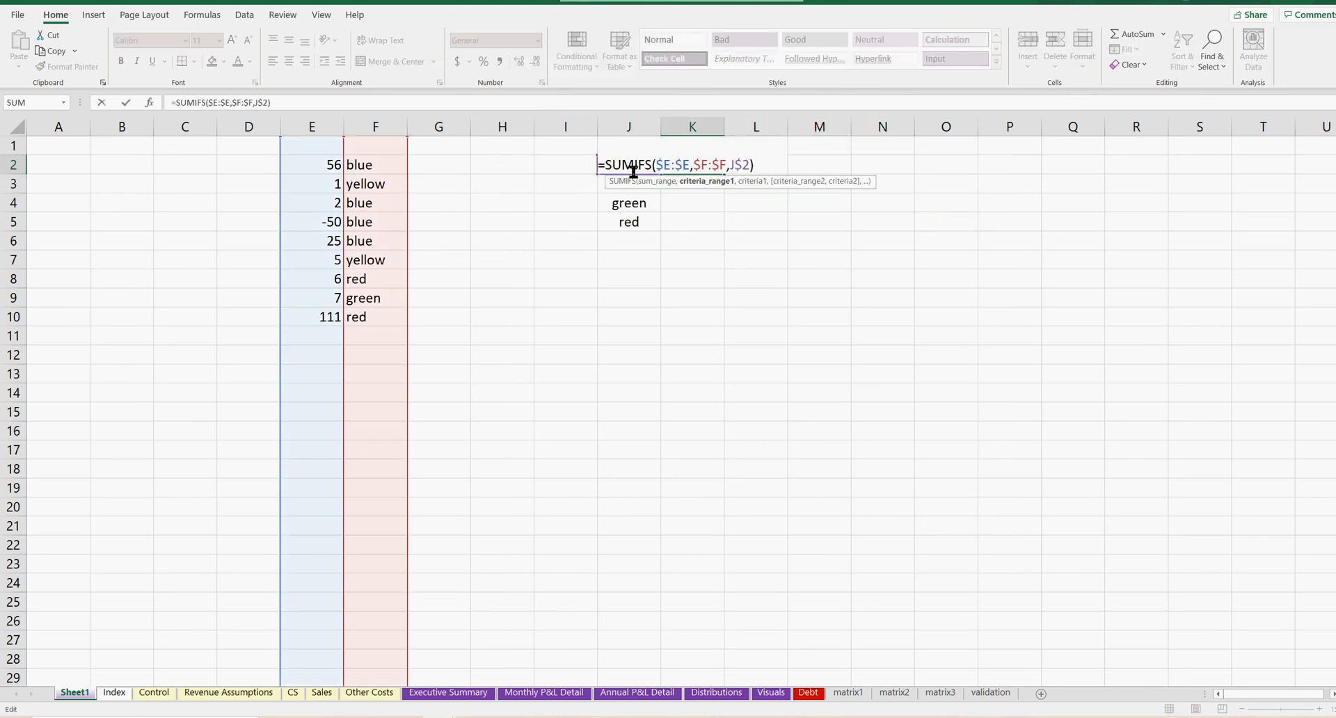
click(263, 103)
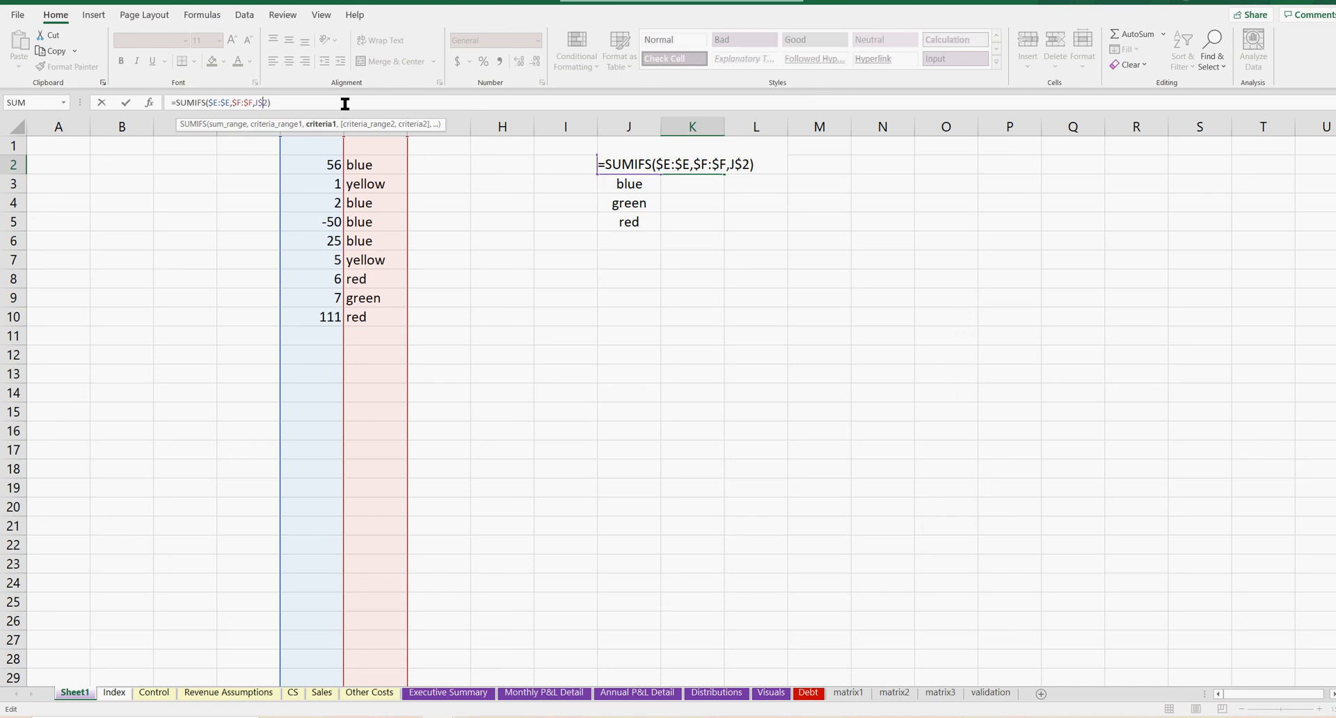
key(BackSpace)
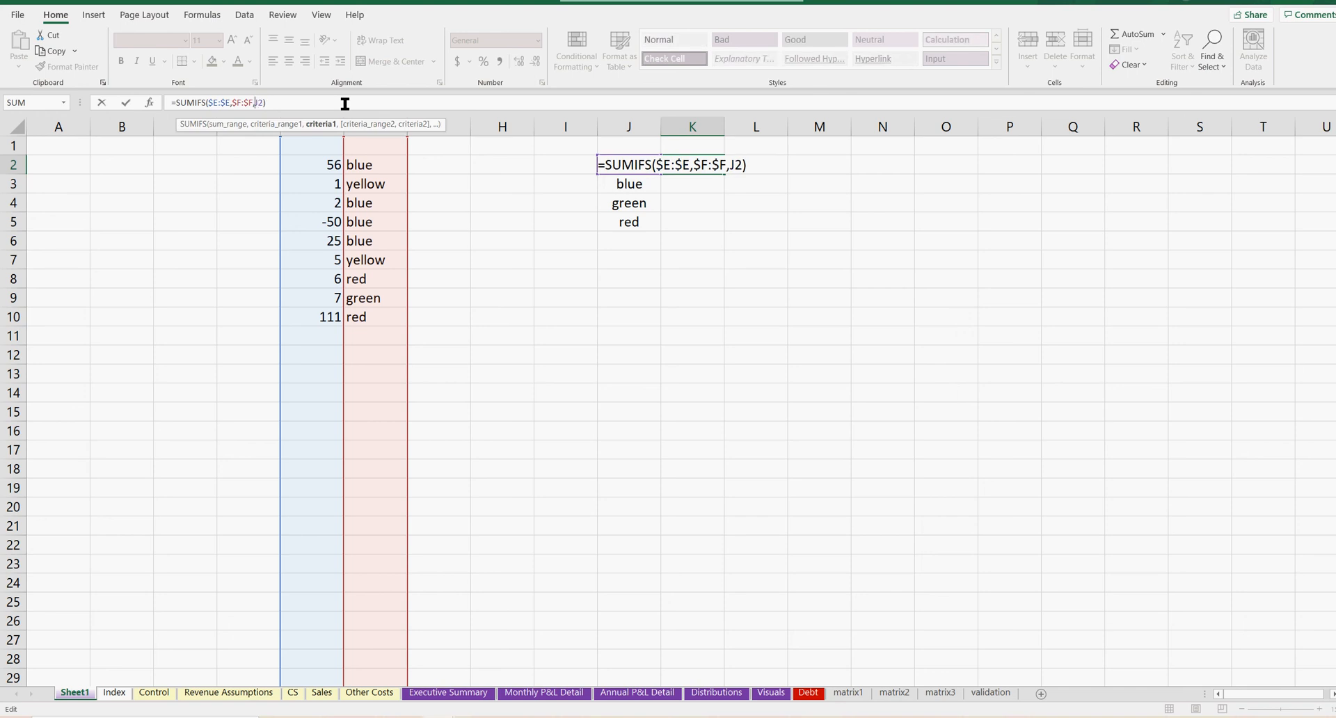
text($)
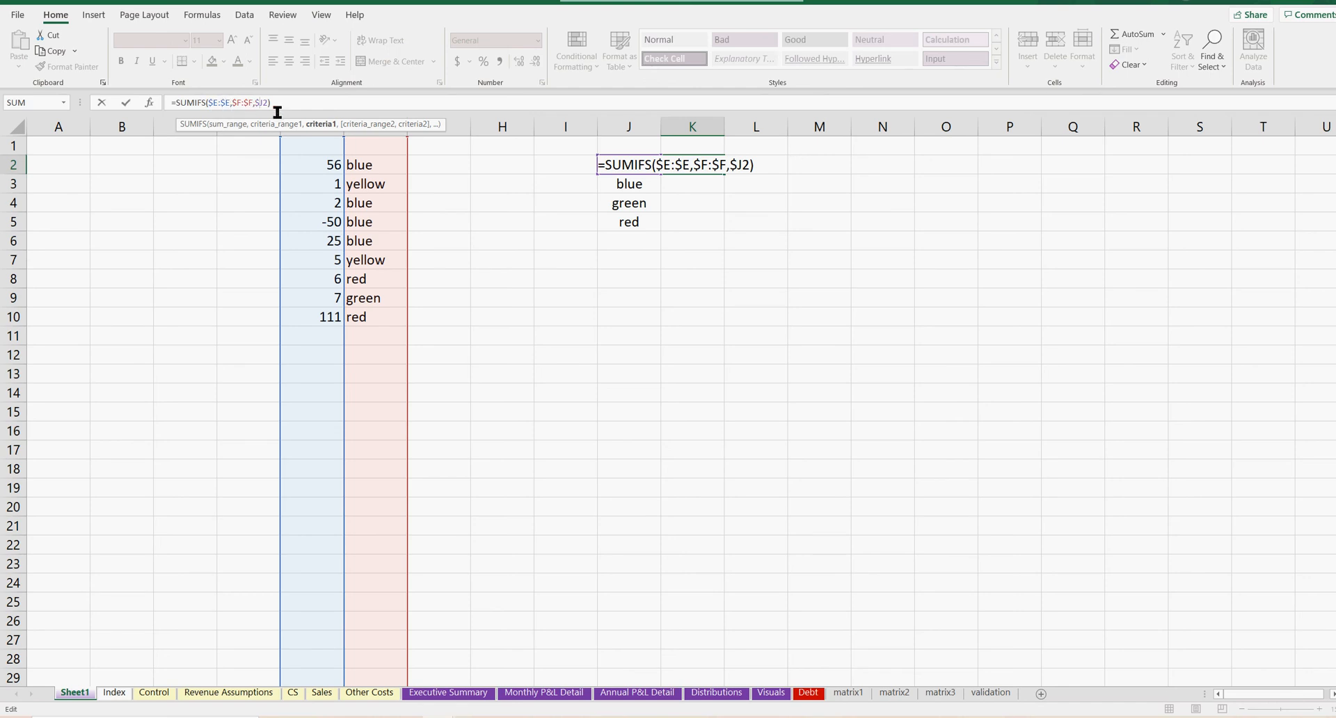
key(Return)
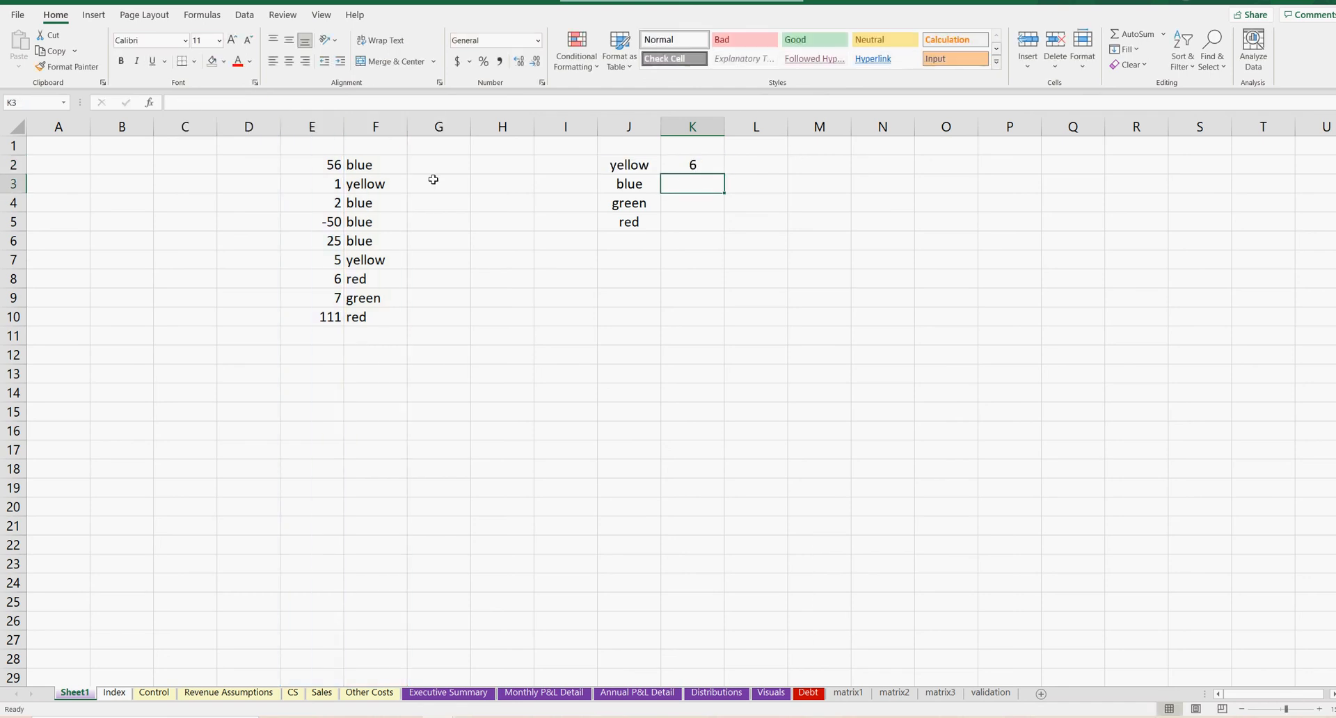
Step: Copy the SUMIFS formula from K2 down to K5 and check the criterion reference in K5
click(696, 168)
drag(727, 172, 724, 226)
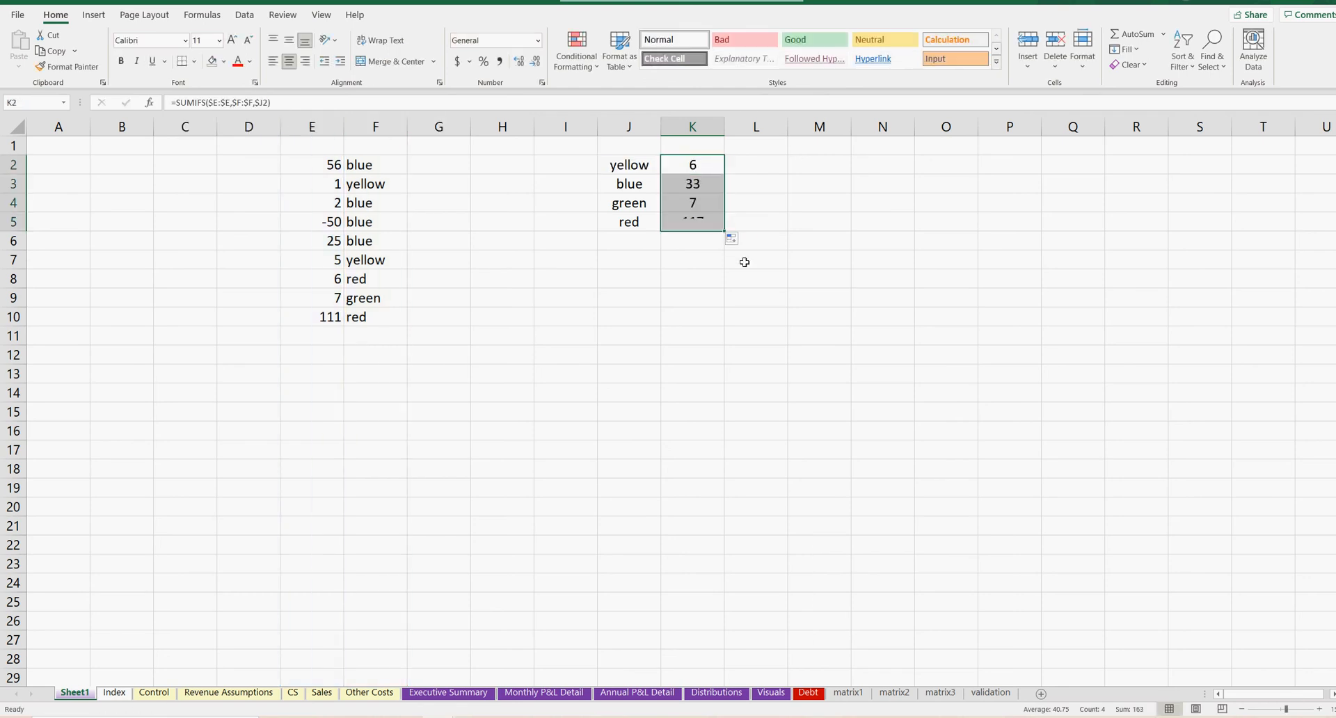
double_click(697, 222)
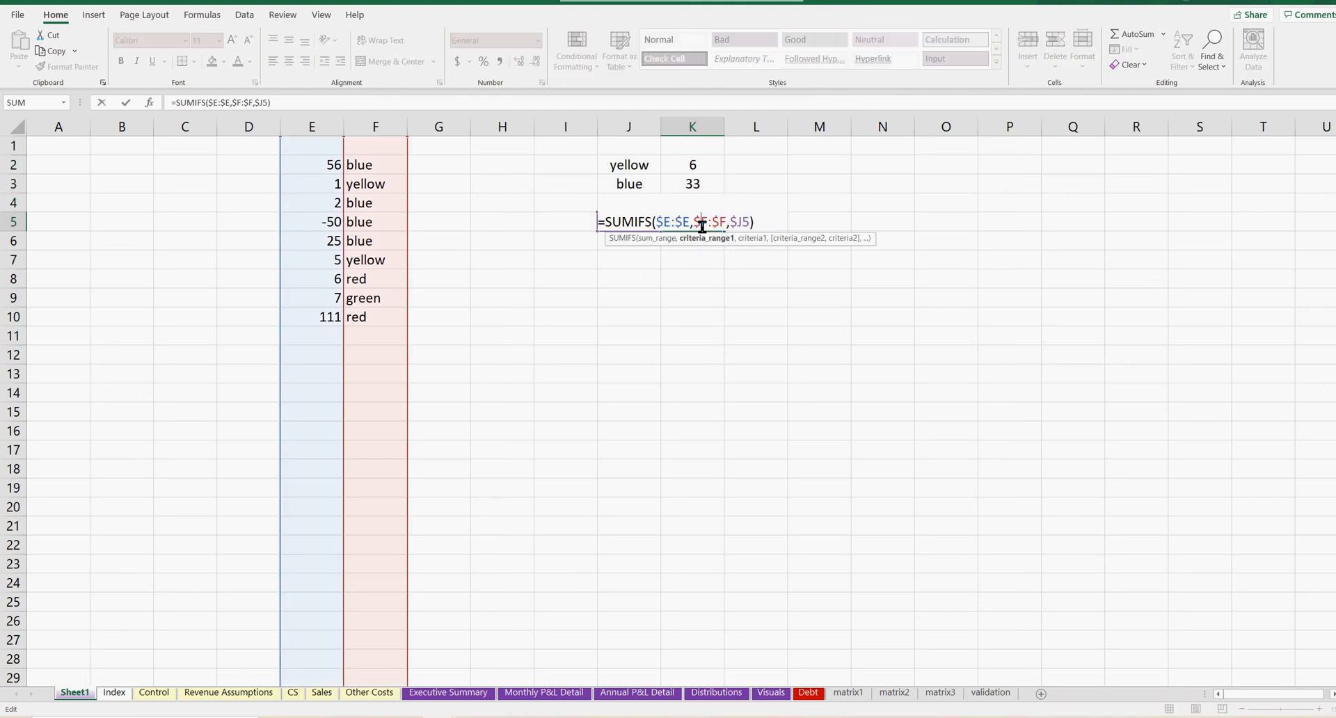
key(Return)
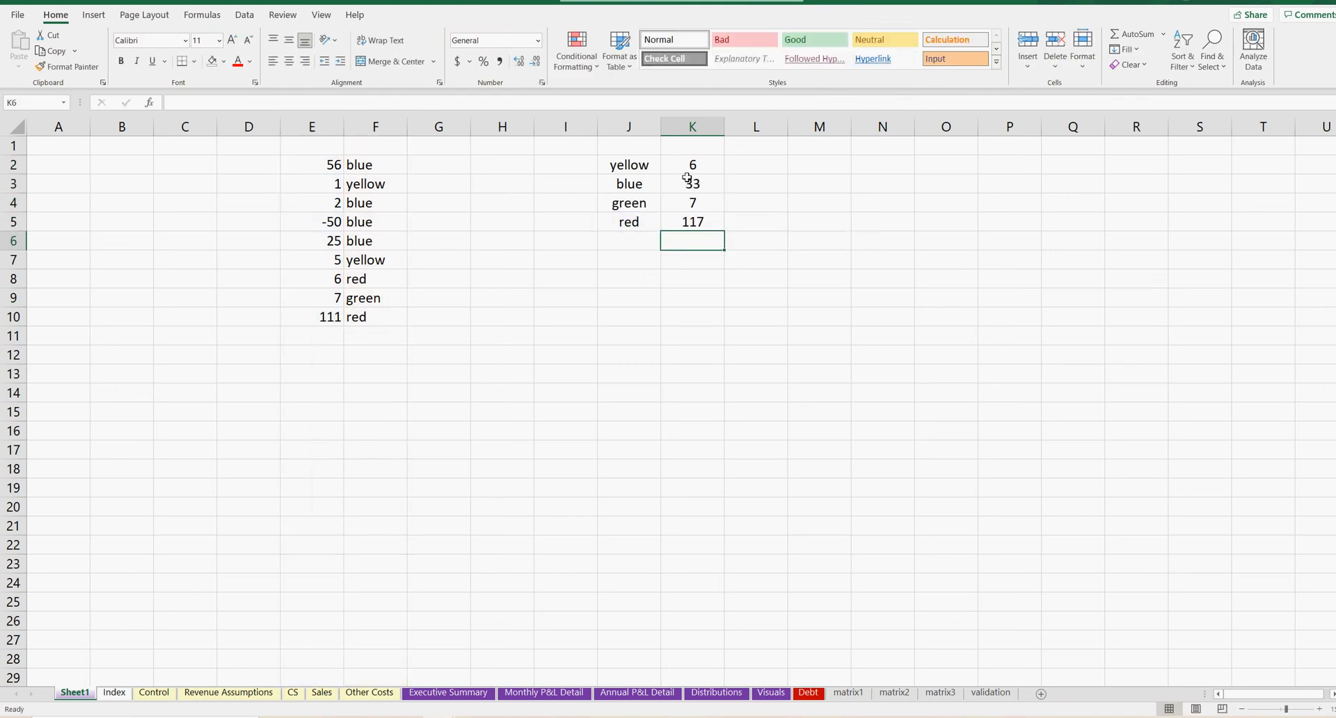
click(696, 165)
click(716, 149)
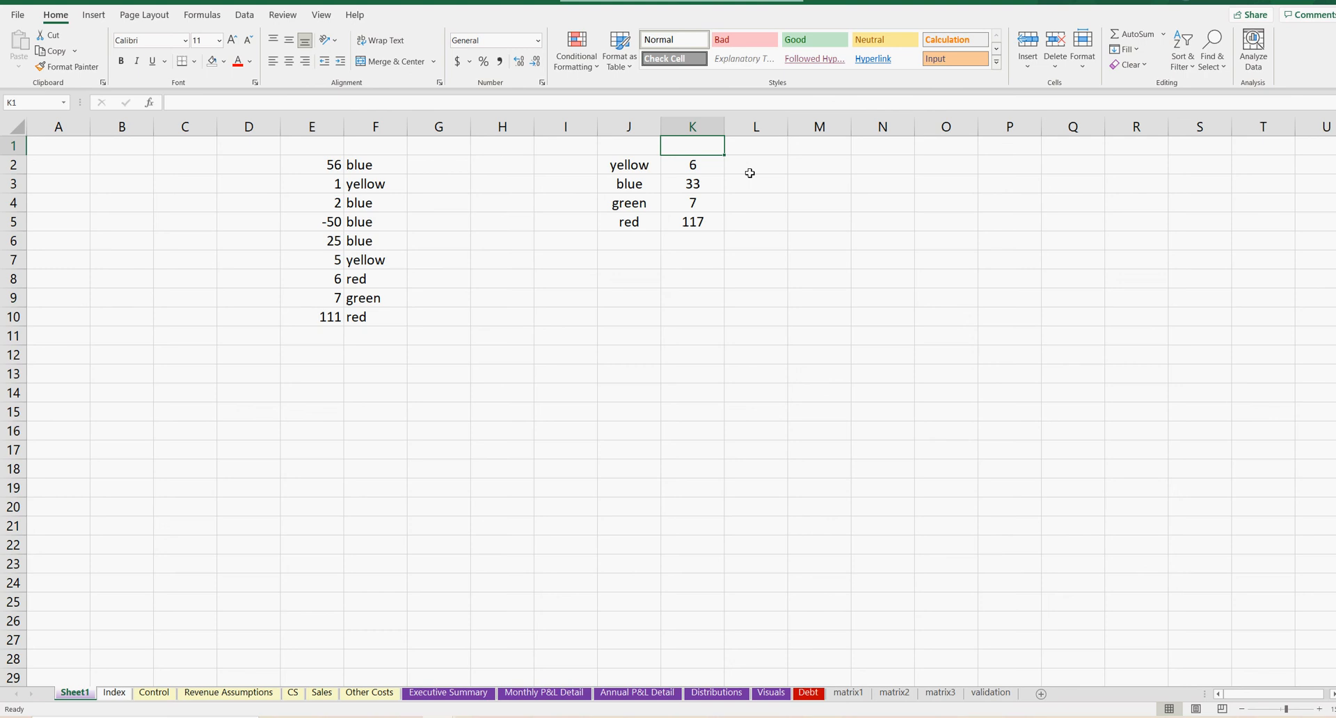
Step: Start a size column beside the colours by entering big in G2
key(Down)
key(Left)
key(Left)
key(Left)
key(Left)
text(big)
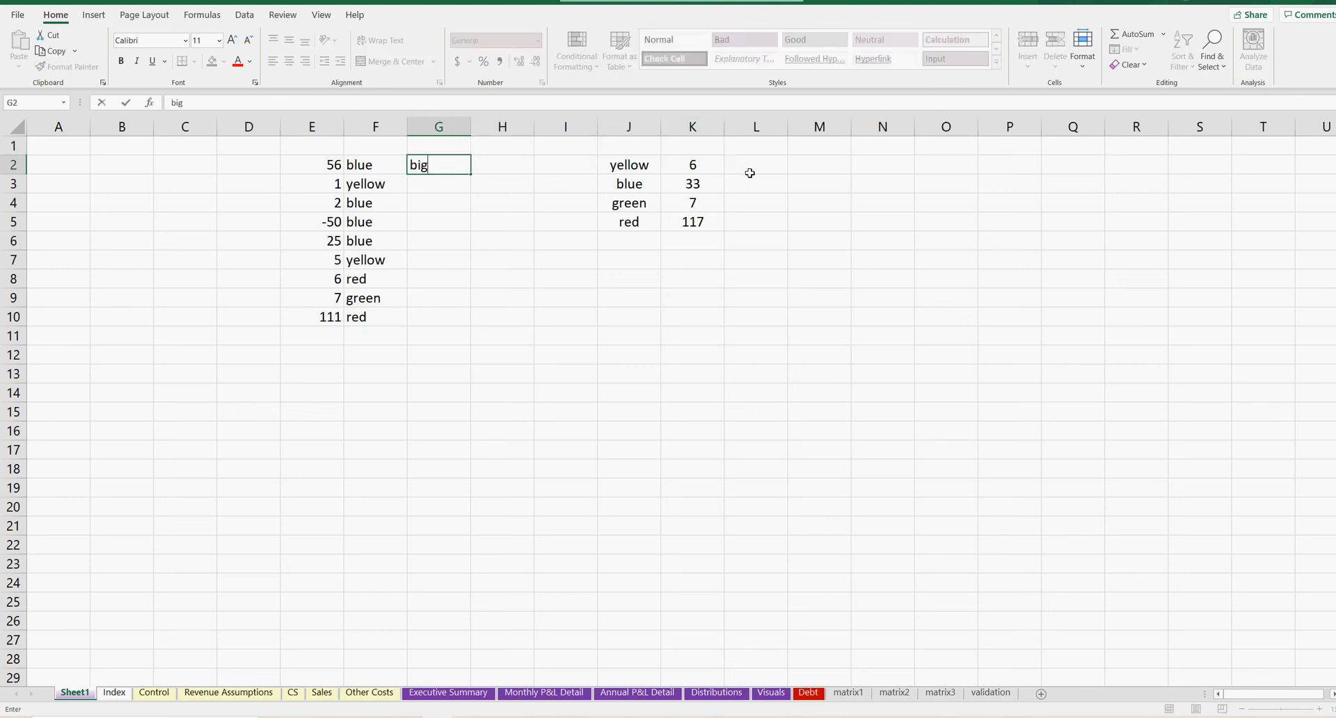
key(Return)
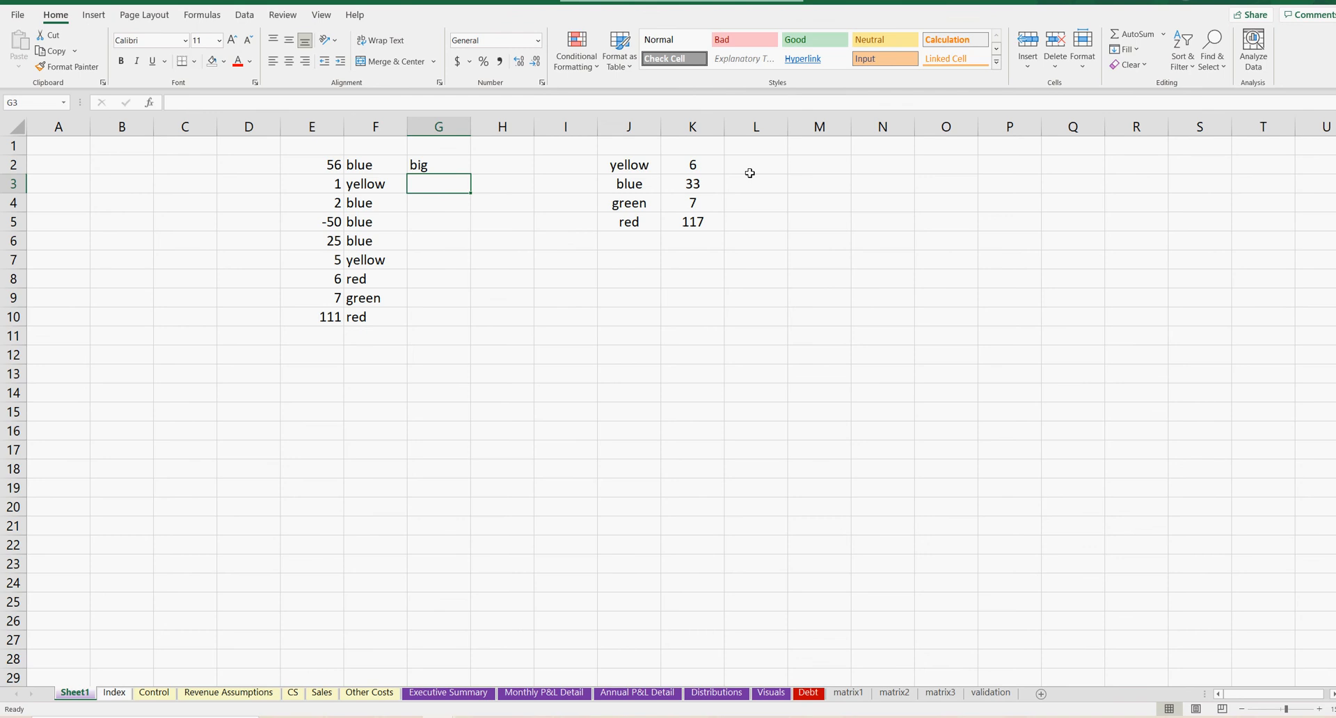
Step: Enter small in G3 and copy it down through G5
click(611, 277)
double_click(438, 184)
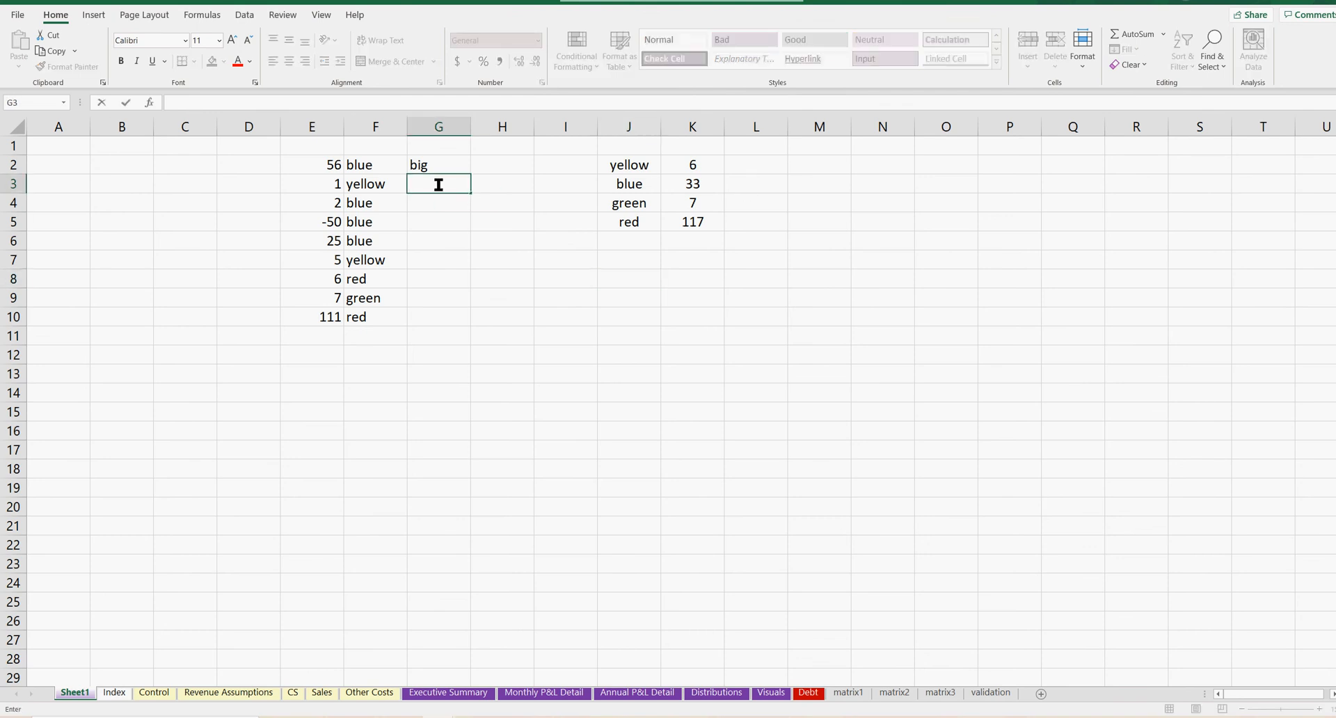
text(small)
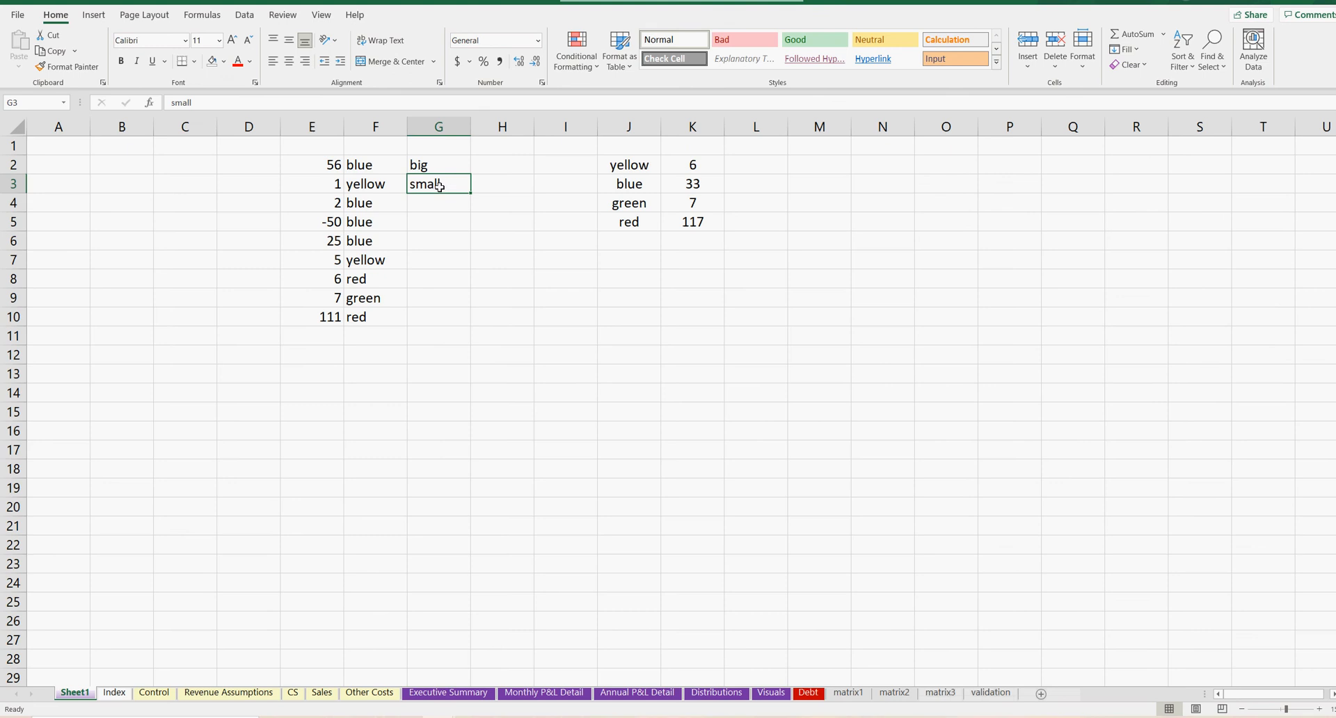
key(Return)
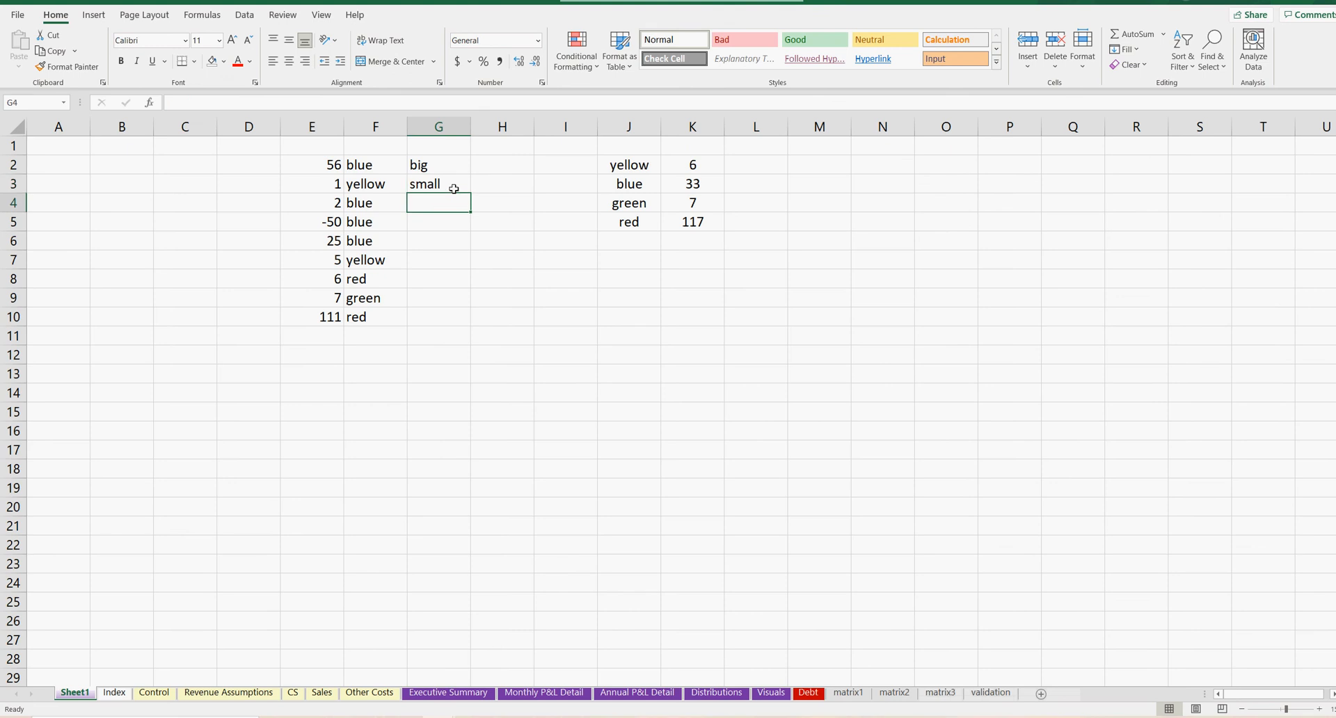
click(454, 189)
drag(470, 194, 442, 240)
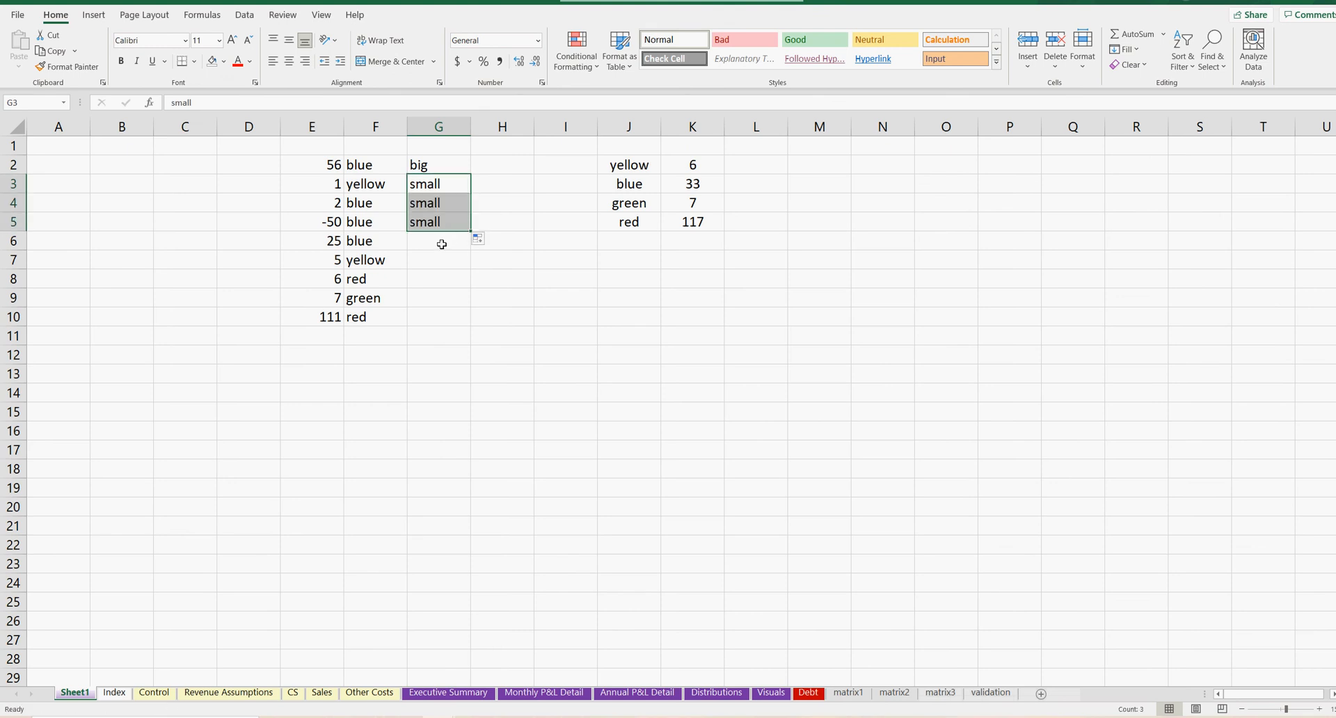
Step: Enter big in G6 as the size for that row
click(441, 244)
text(big)
key(Return)
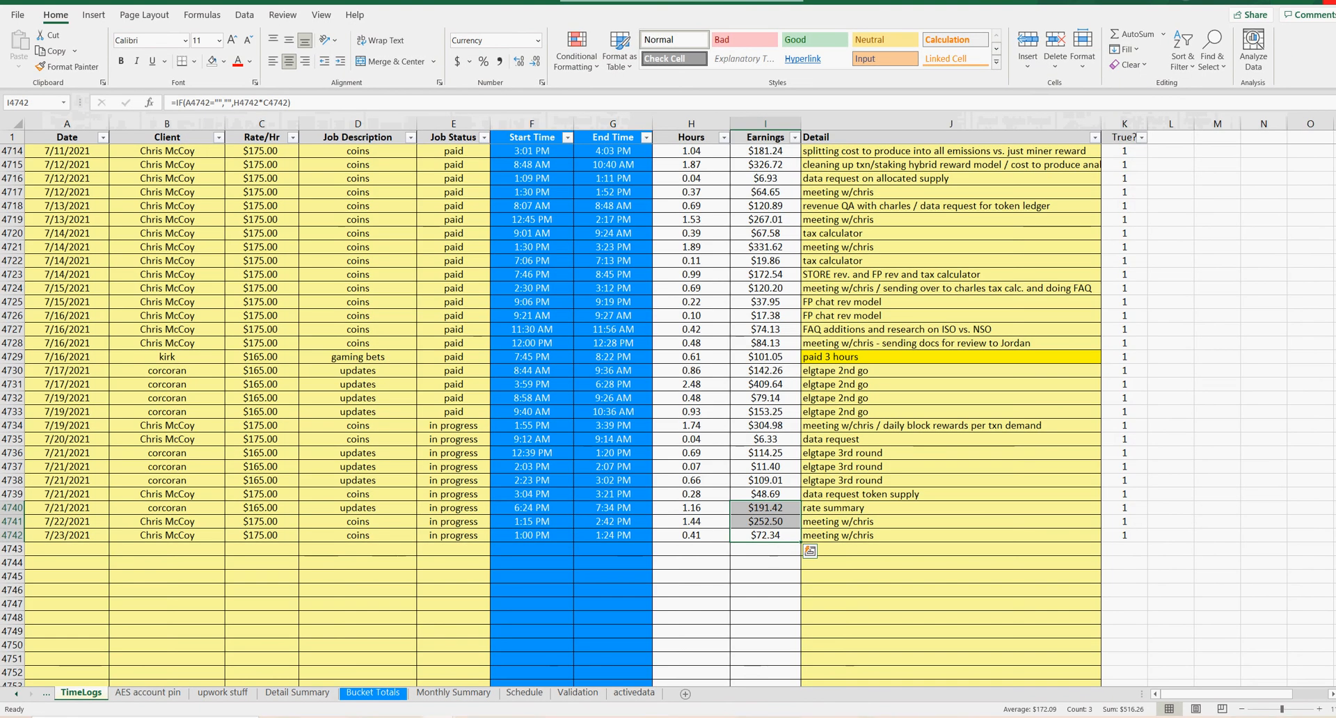
Step: Close the Tracking Hourly.xlsm workbook and save its changes
key(ctrl+w)
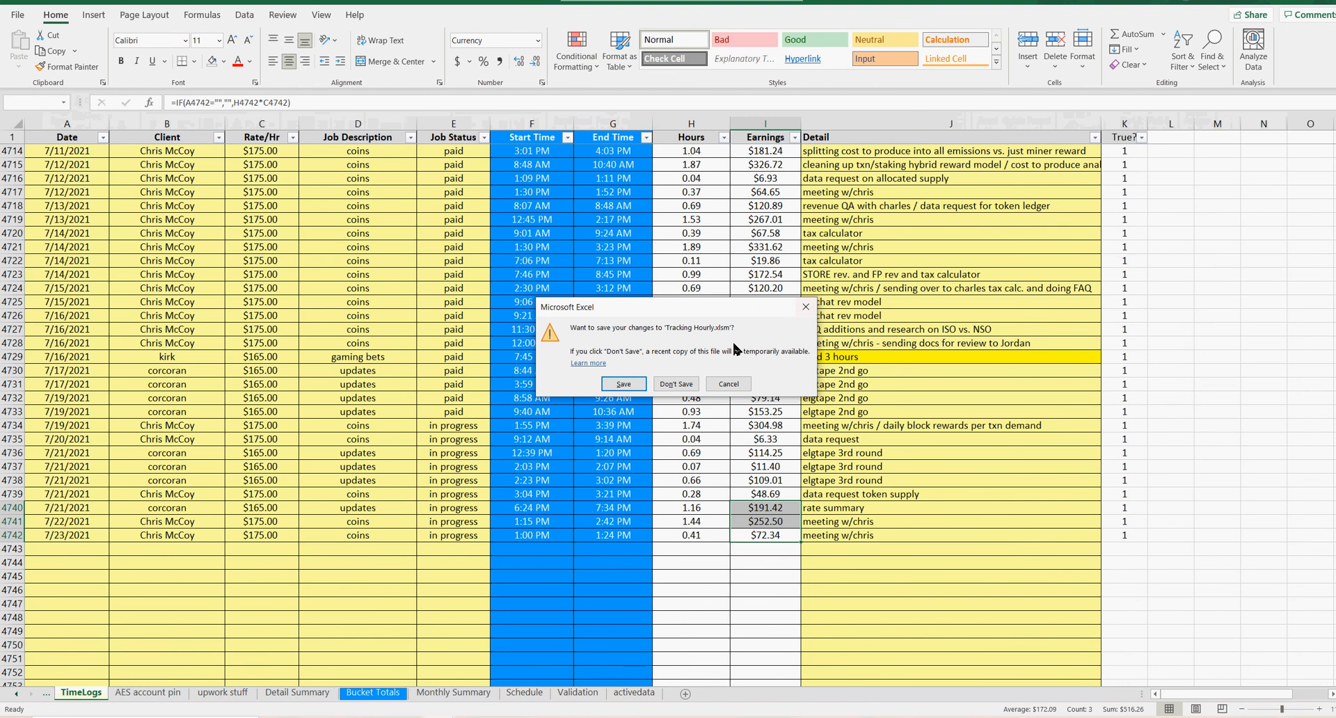
click(623, 383)
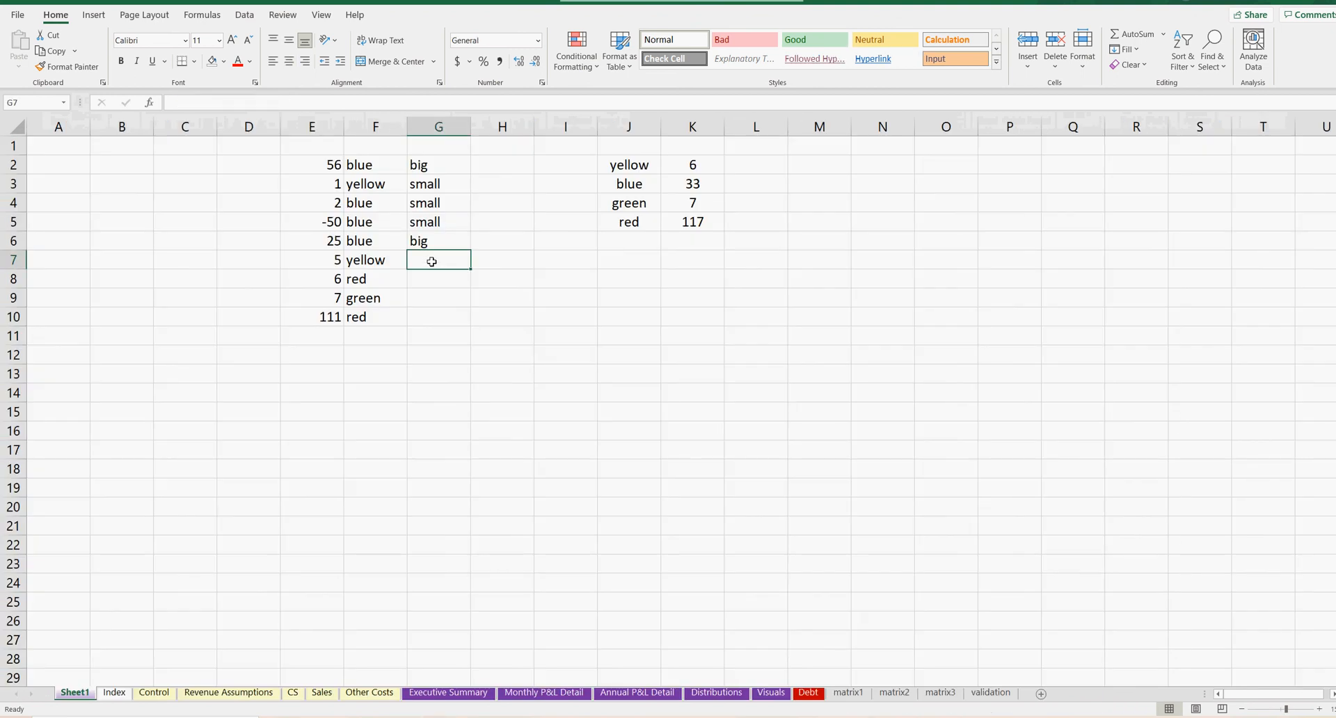
Step: Complete the size labels in G7:G10 with big, small, small and big
text(big)
key(Return)
text(small)
key(Return)
text(s)
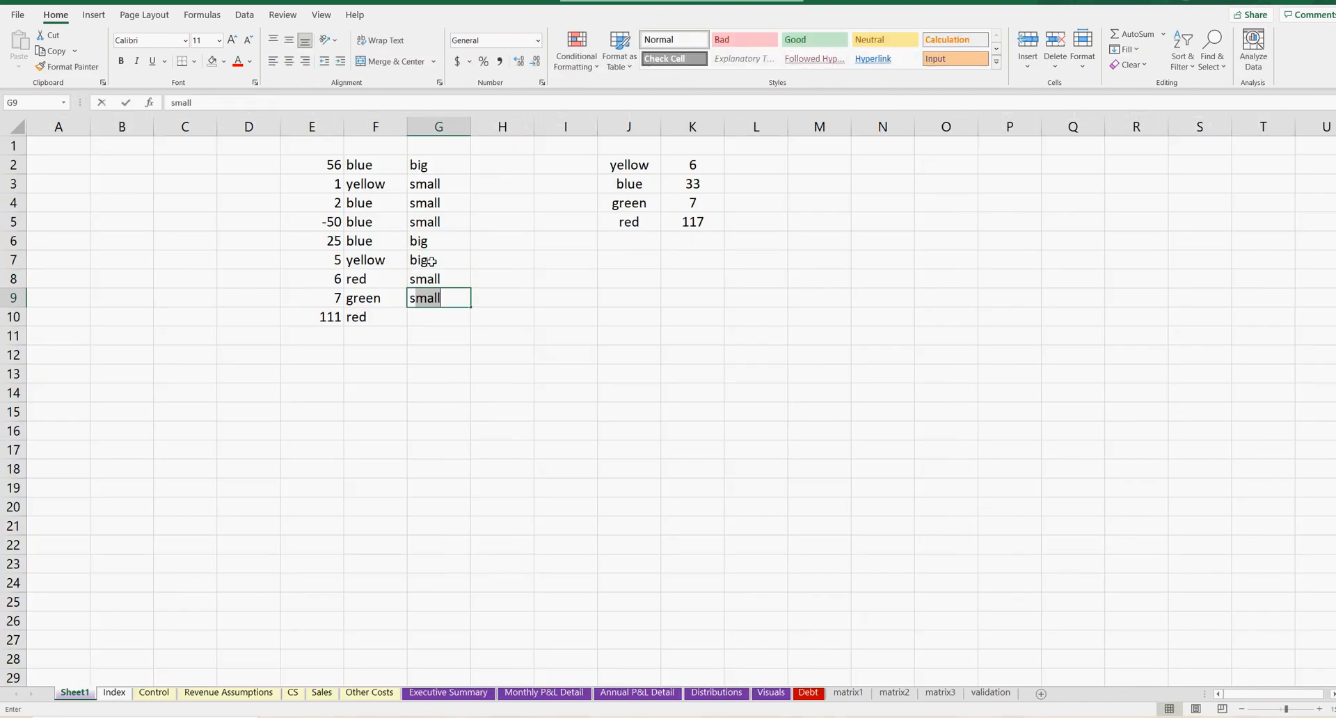
text(mall)
key(Return)
text(big)
key(Return)
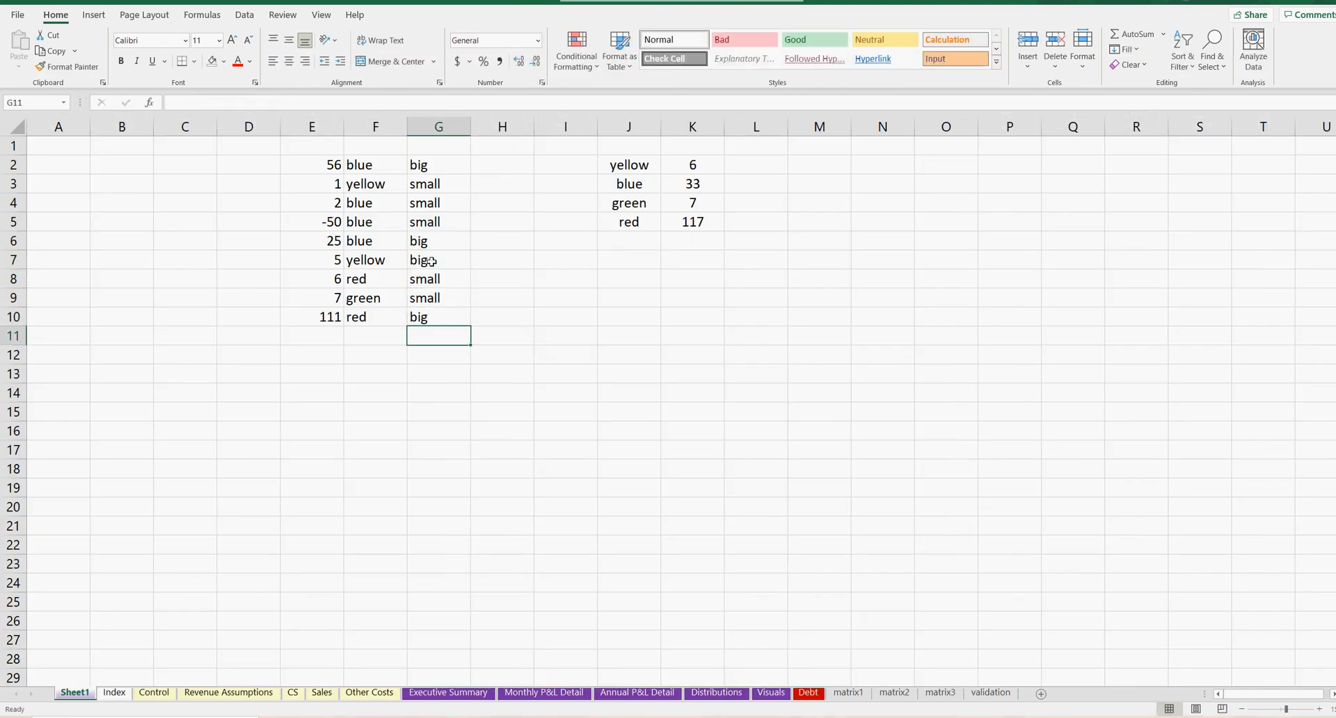
Step: Add the column headers big in K1 and small in L1 above the colour summary
click(694, 147)
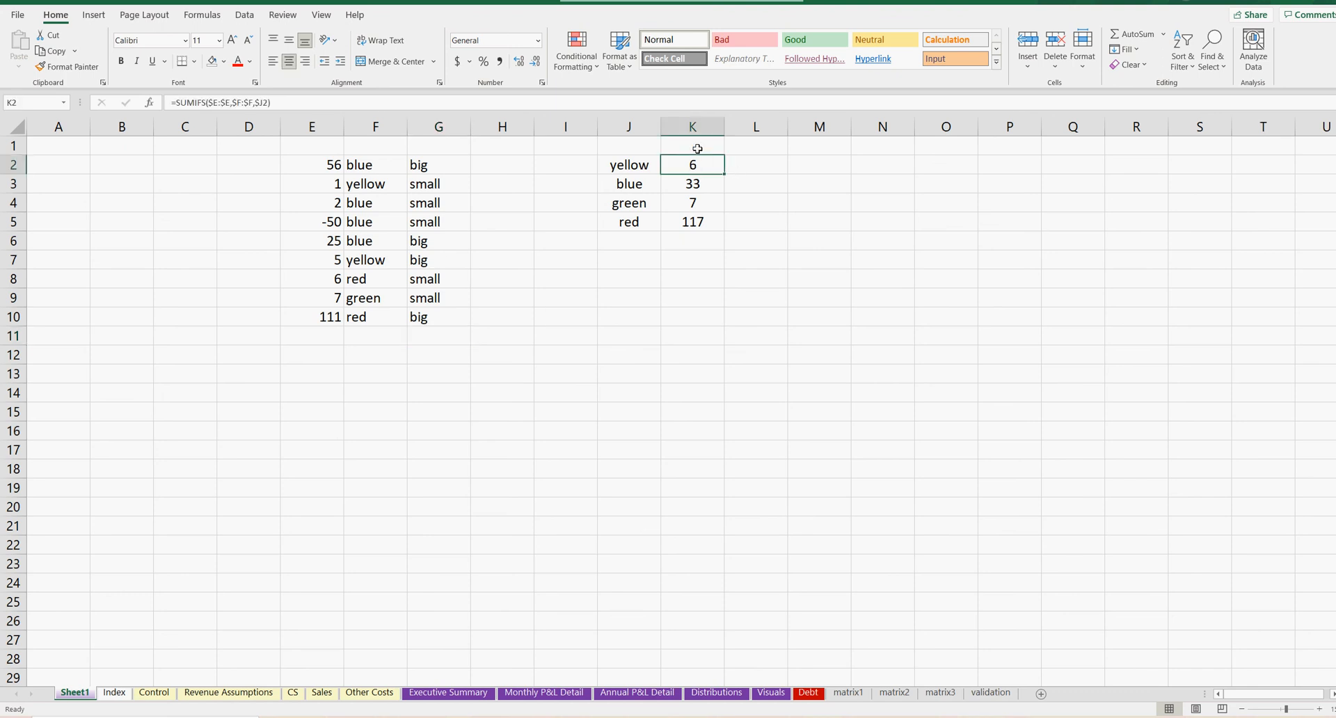
text(big)
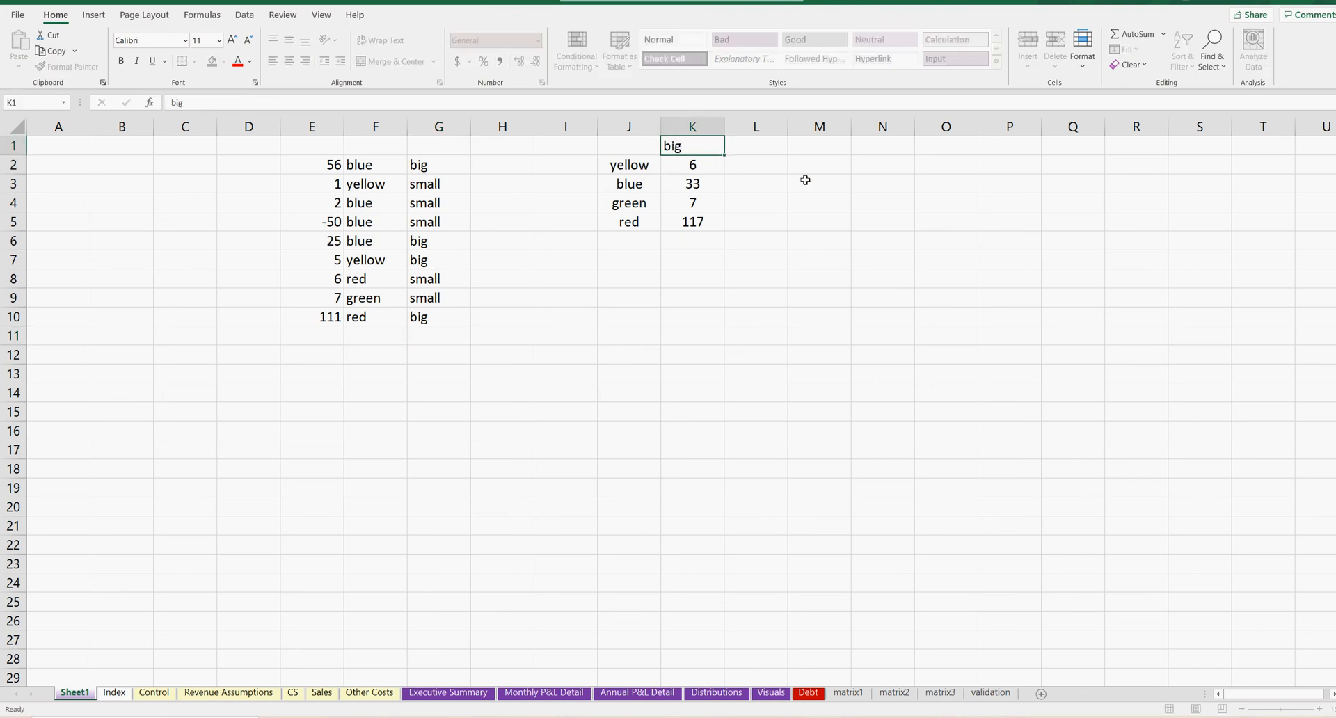
key(Return)
key(Up)
key(Right)
text(small)
key(Return)
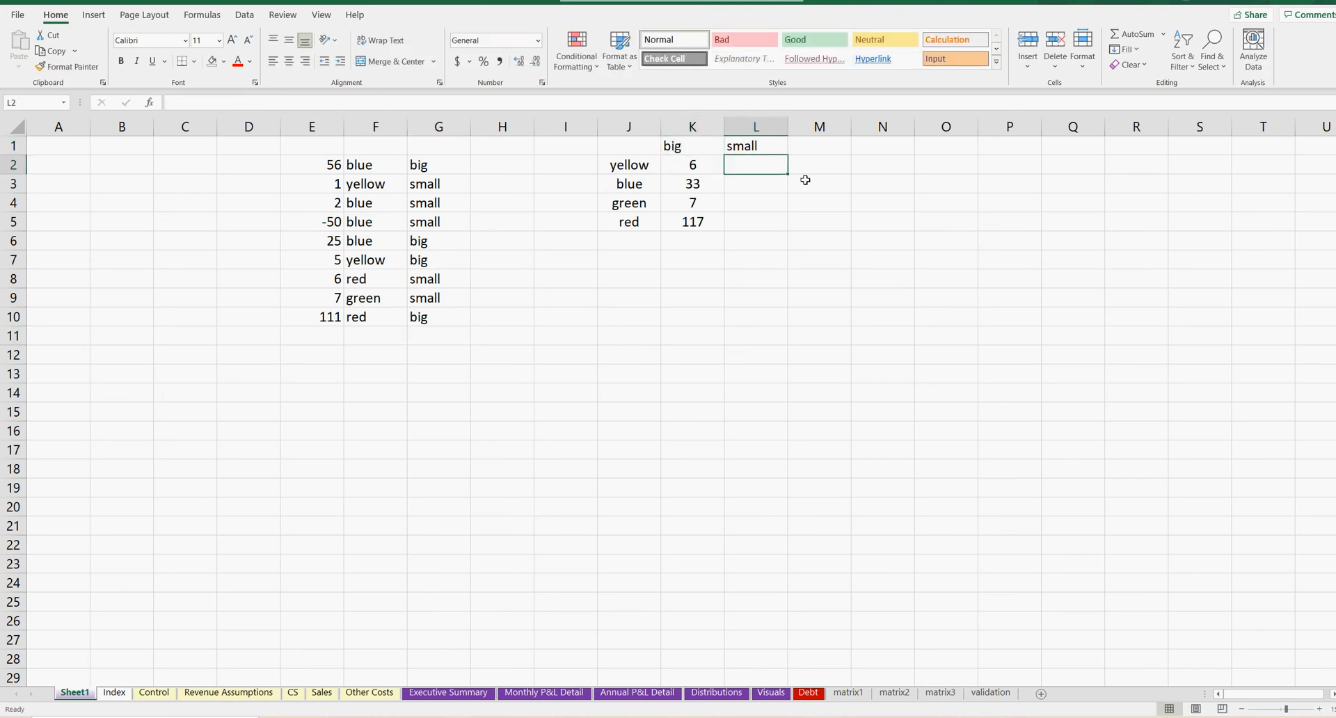
Step: Extend the SUMIFS formula in K2 with a second criteria range G:G matched to the size header K$1
double_click(686, 169)
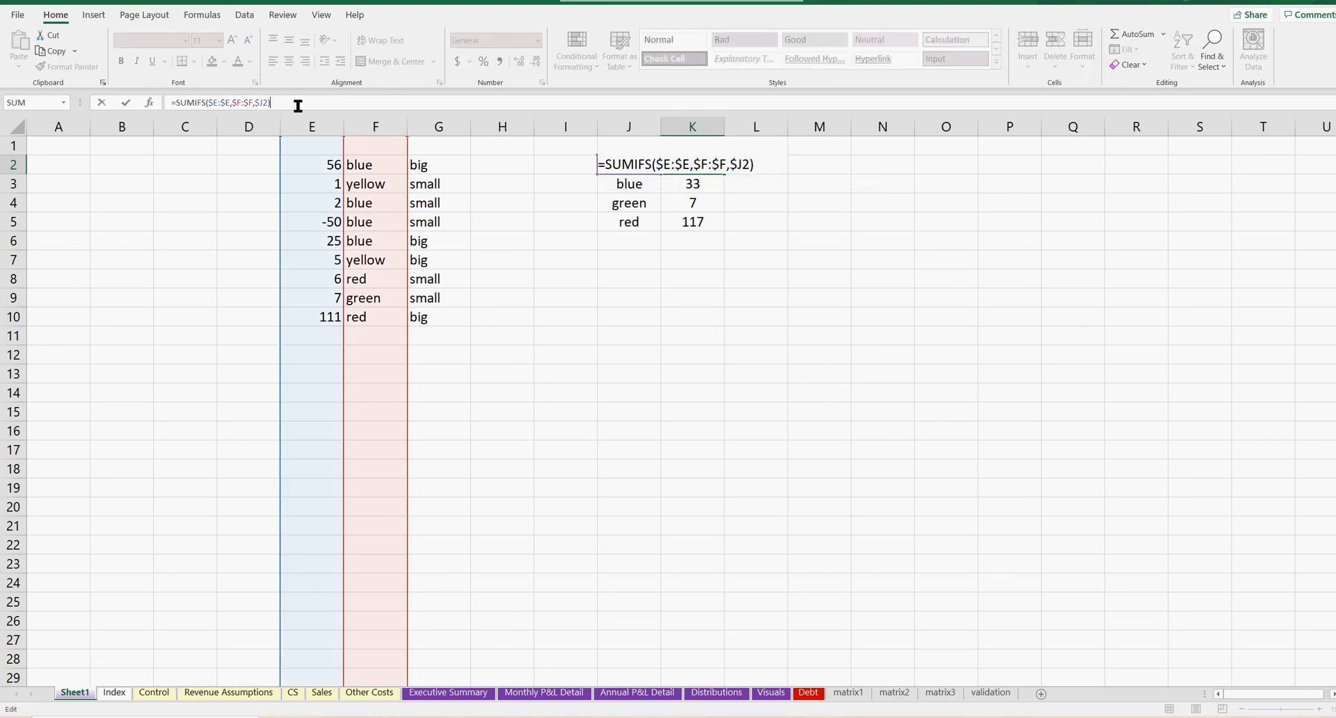
key(BackSpace)
text(,)
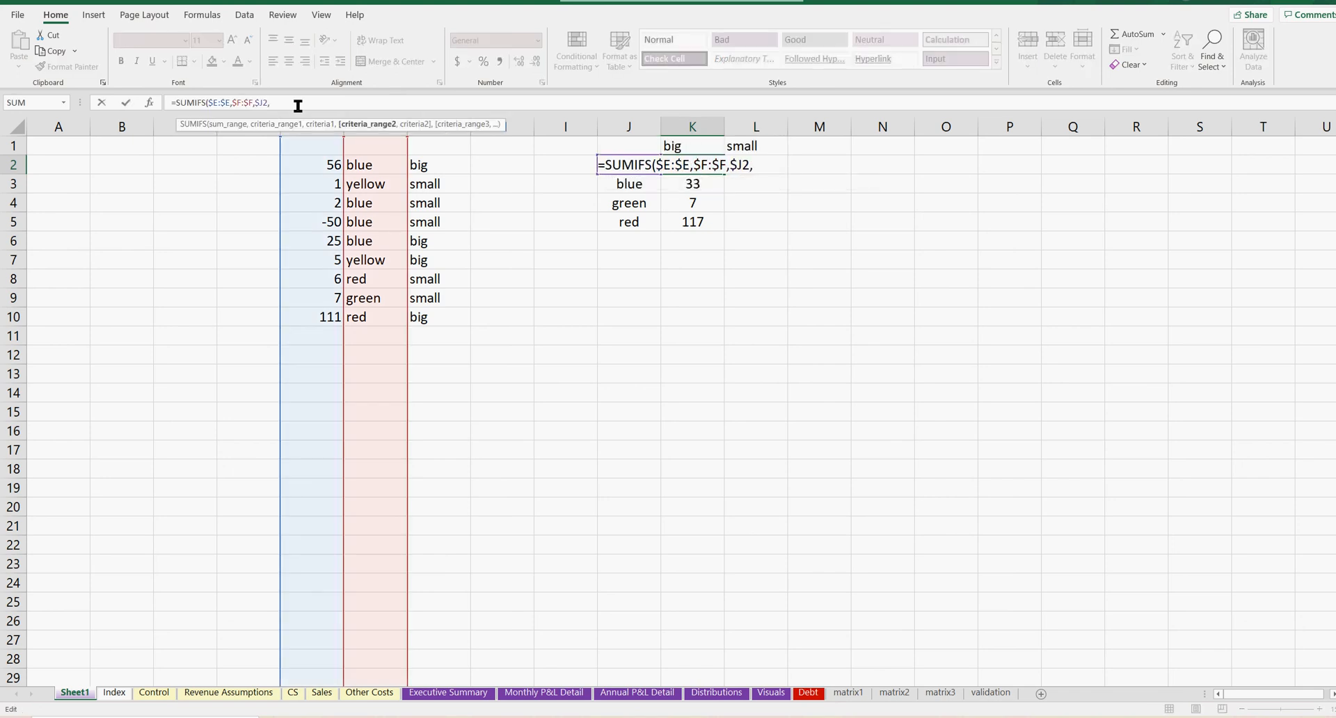
click(439, 120)
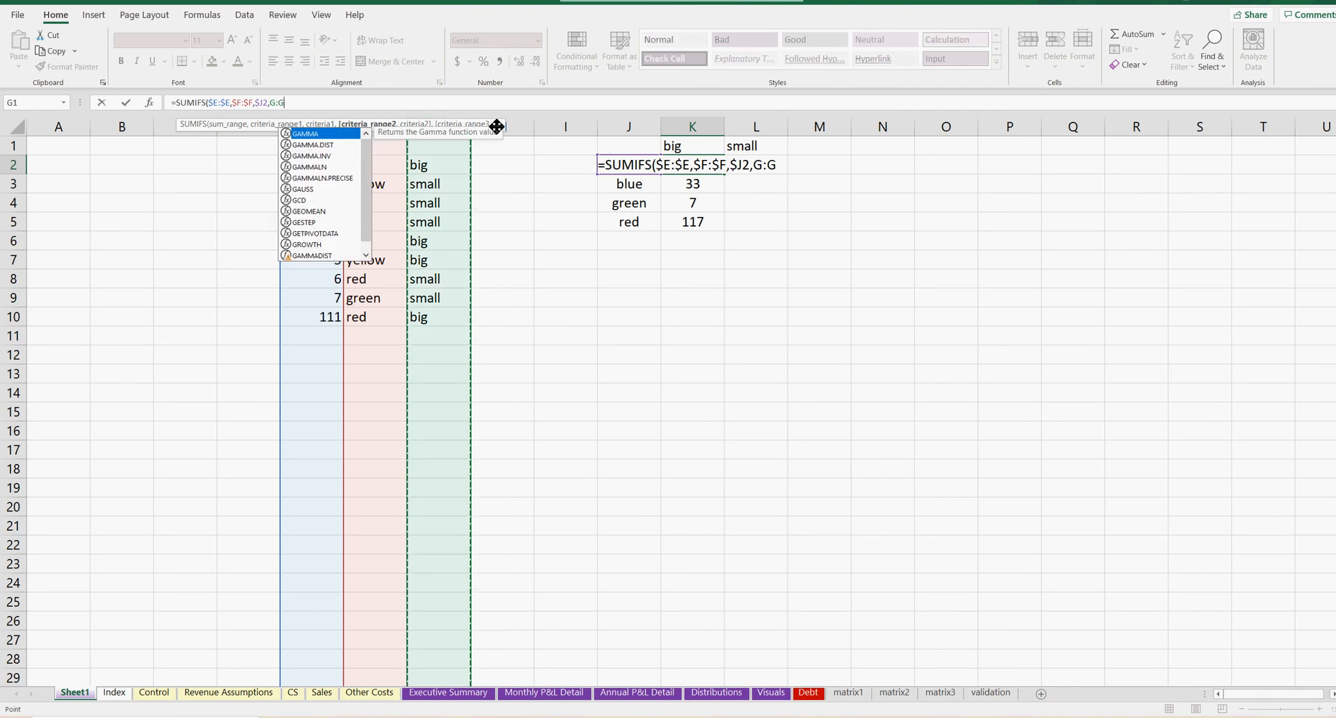
text(,)
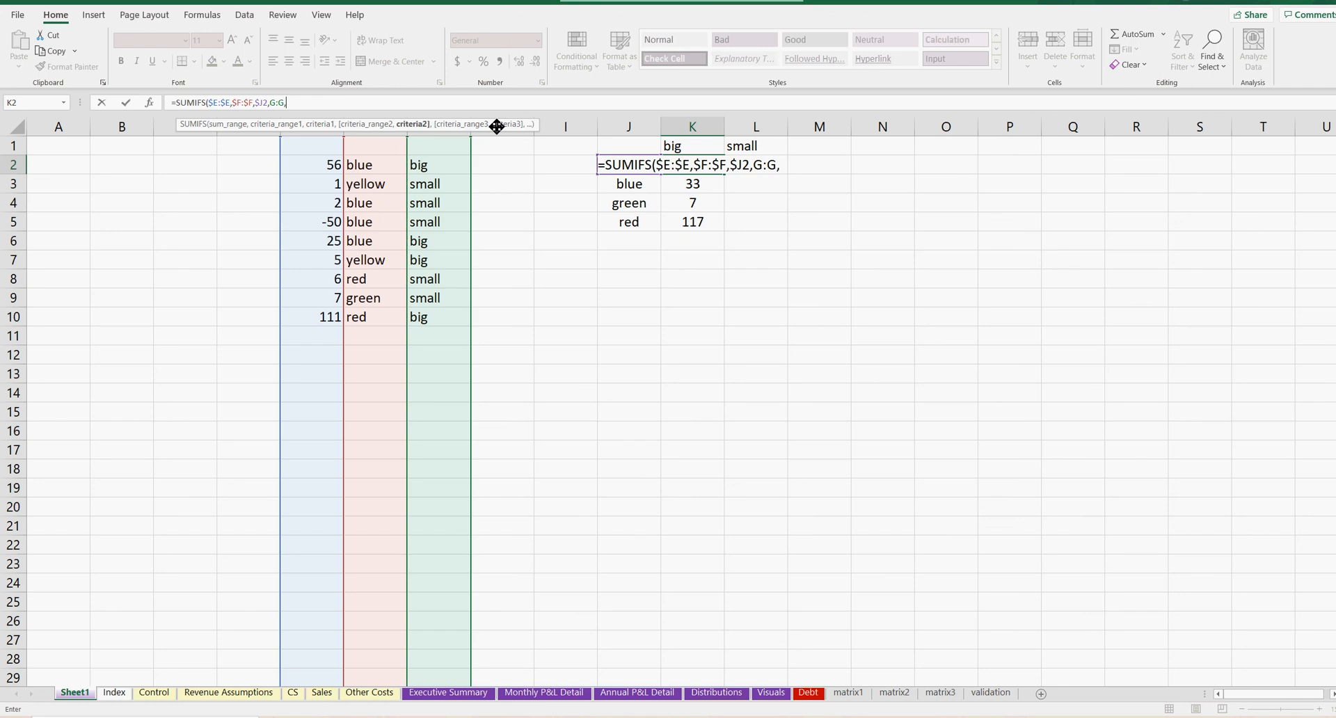
click(669, 145)
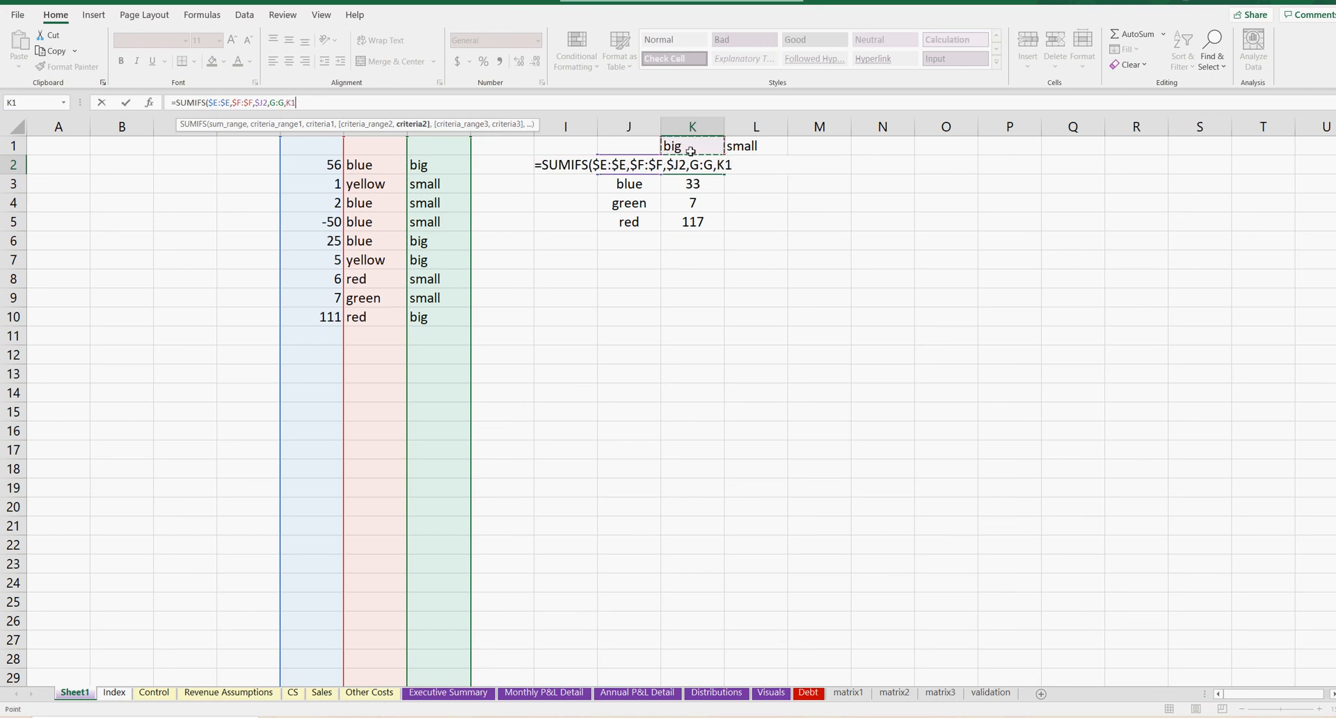
click(293, 103)
key(F4)
key(F4)
click(281, 103)
key(Return)
Step: Fill the K2 formula across K2:L5 and center the contents of columns K and L
click(689, 165)
drag(724, 174, 786, 237)
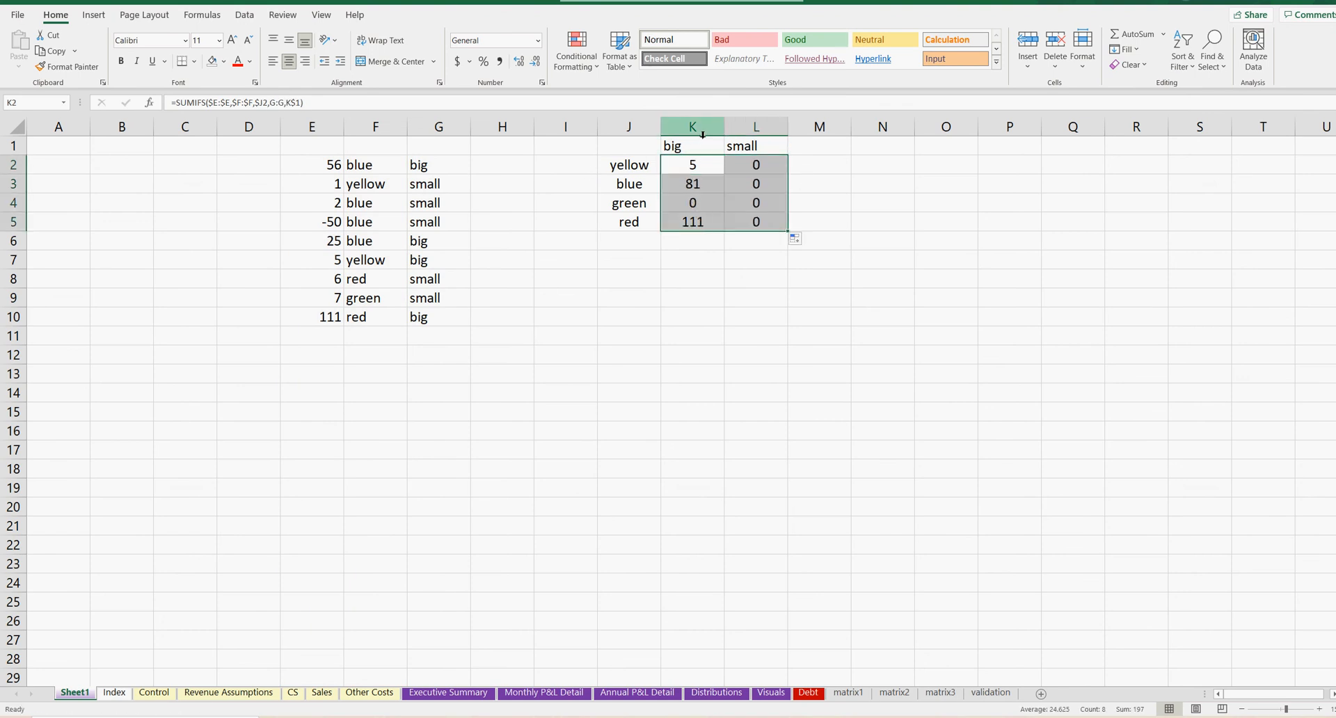
drag(702, 133, 757, 126)
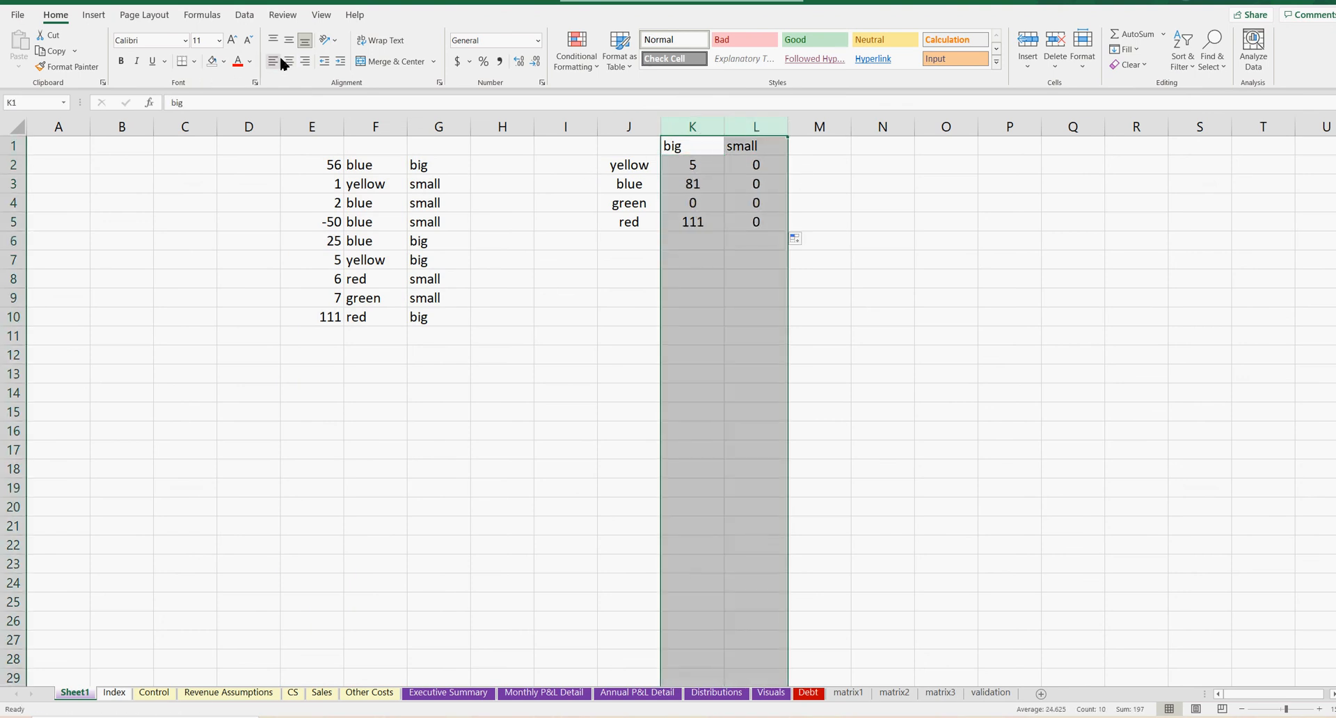
Step: Make the second criteria range in K2's SUMIFS absolute as $G:$G and refill the formula across K2:L5
double_click(750, 184)
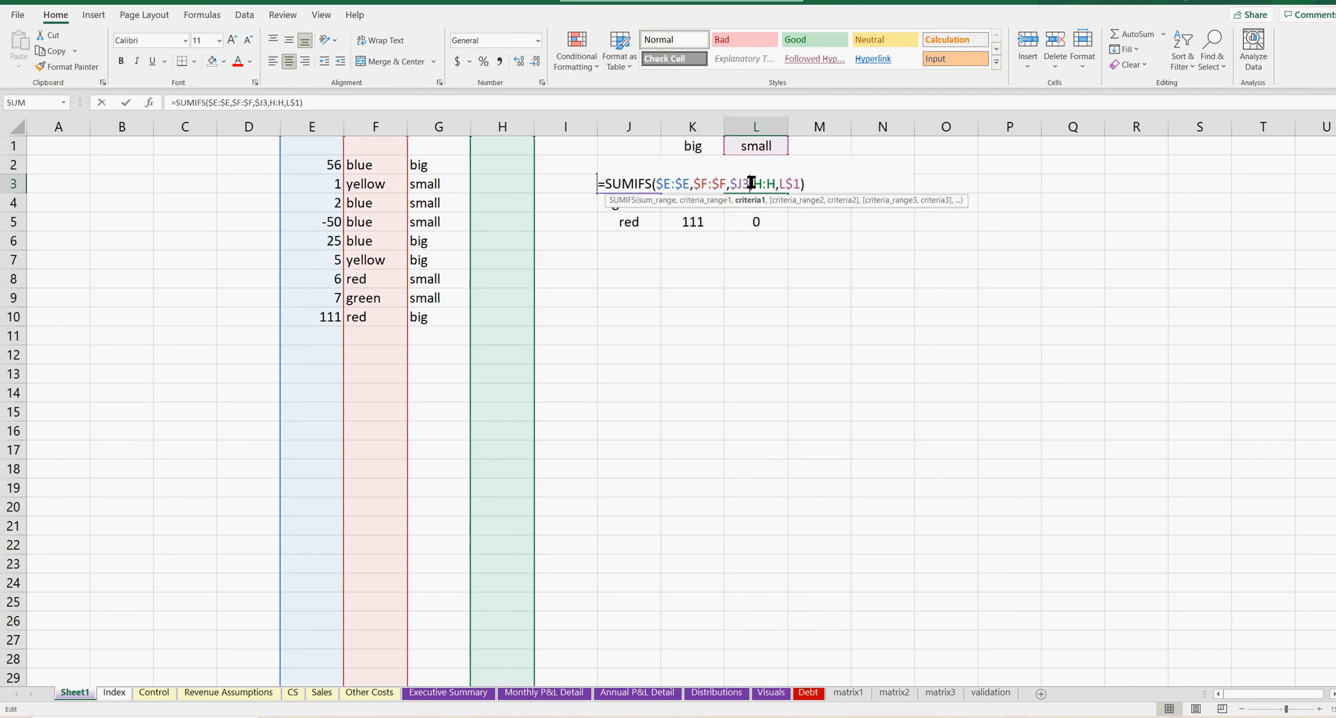
click(776, 220)
click(682, 165)
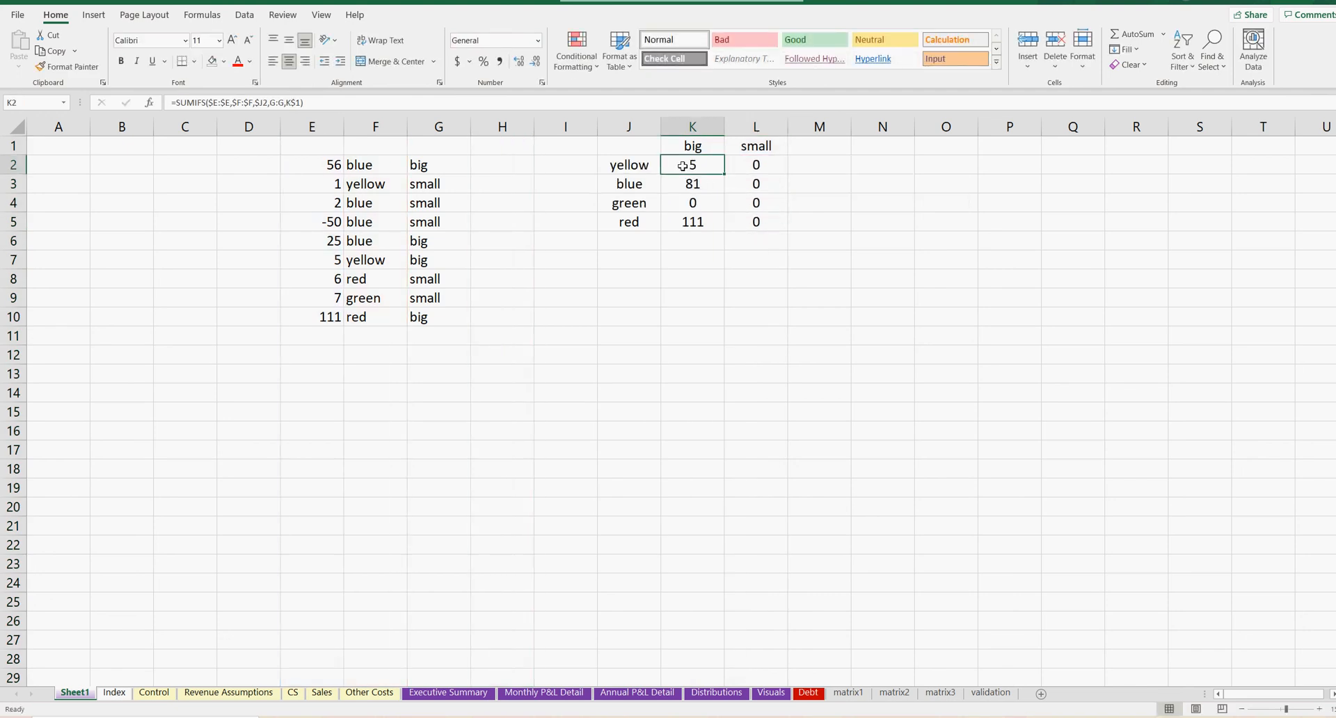
click(278, 103)
text($)
click(271, 103)
text($)
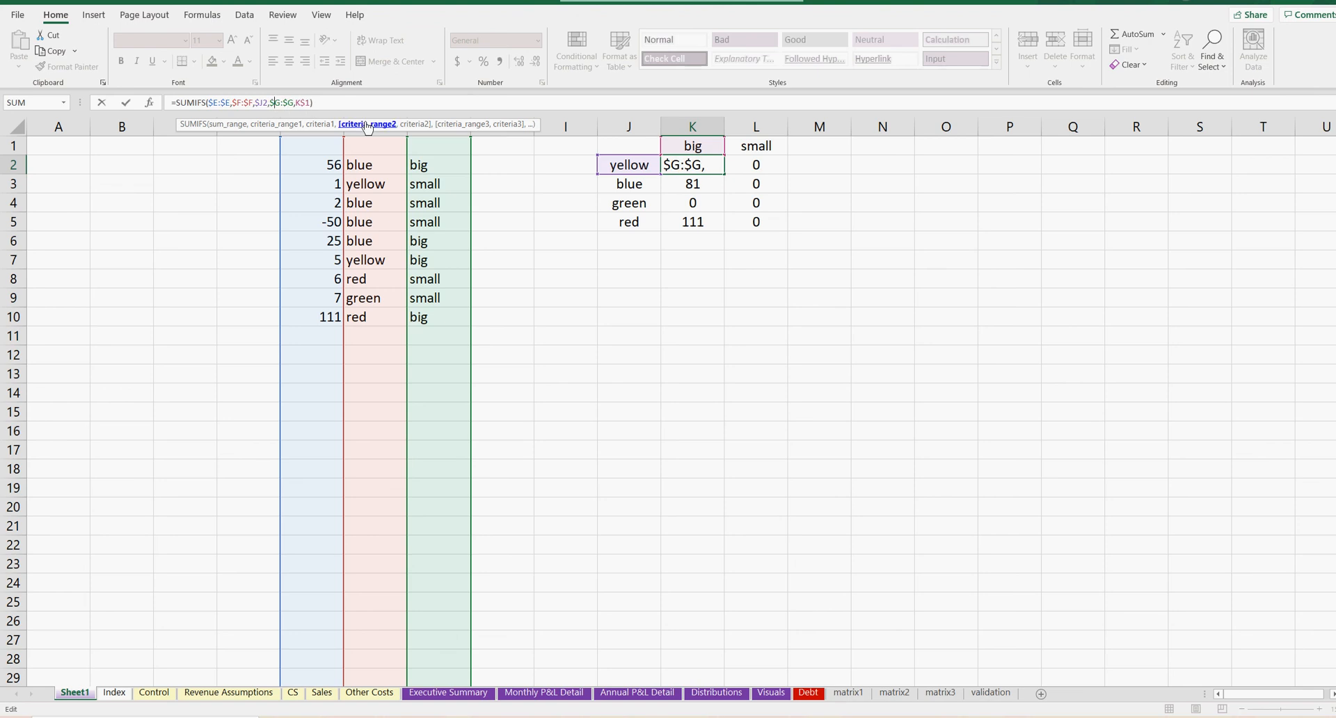
key(Return)
click(691, 168)
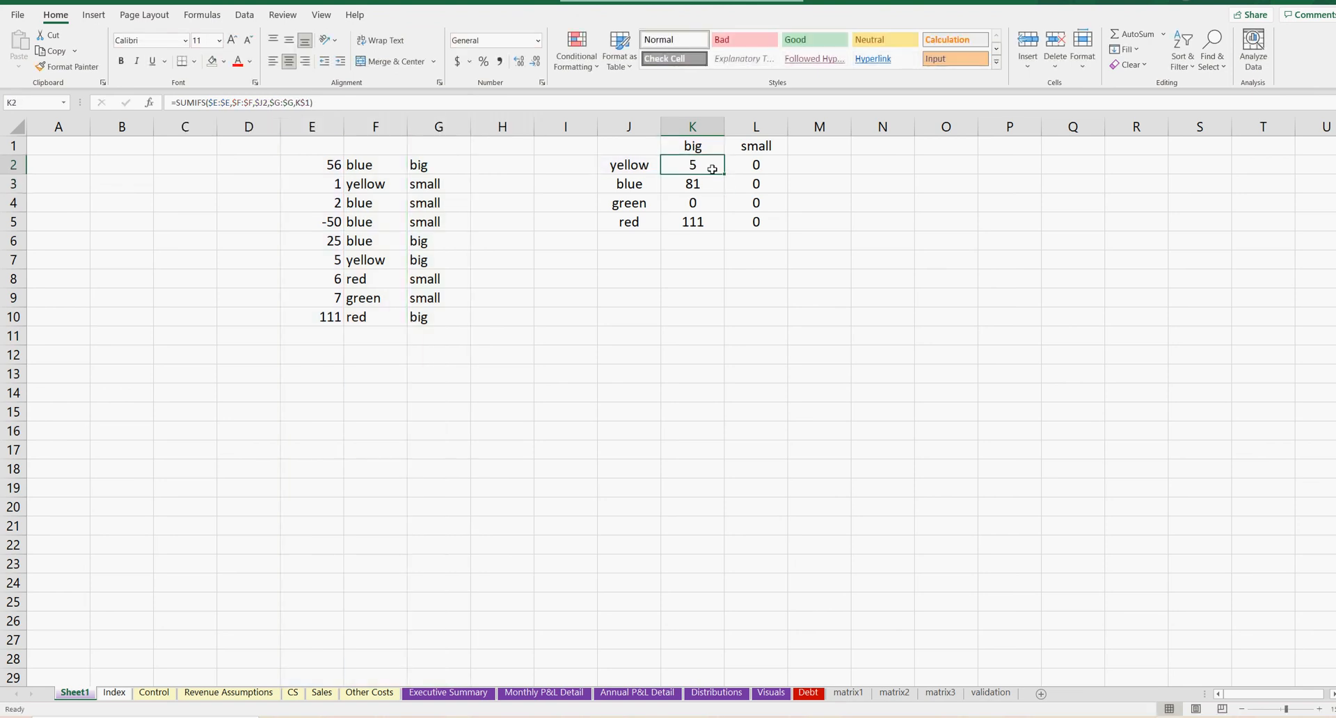
drag(724, 174, 778, 235)
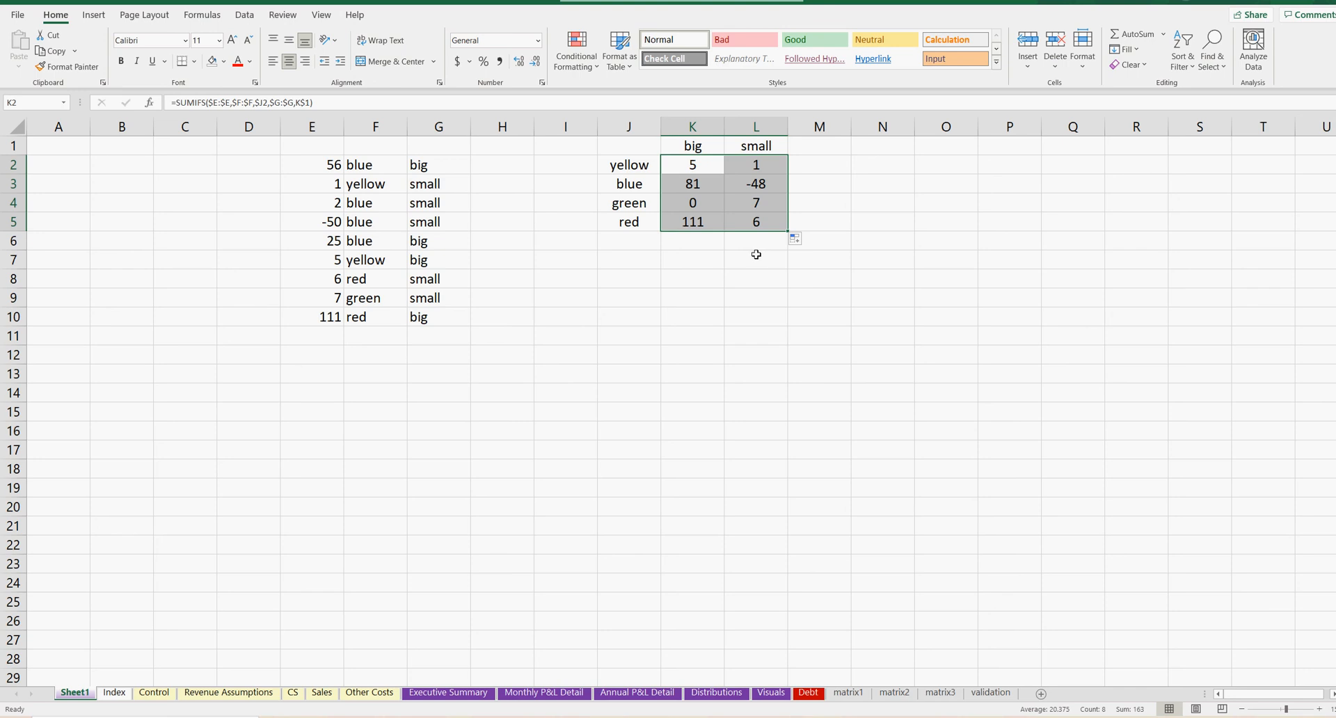
Step: Examine how each colour label in J2:J5 pairs with the big and small headers in the summary table
click(706, 149)
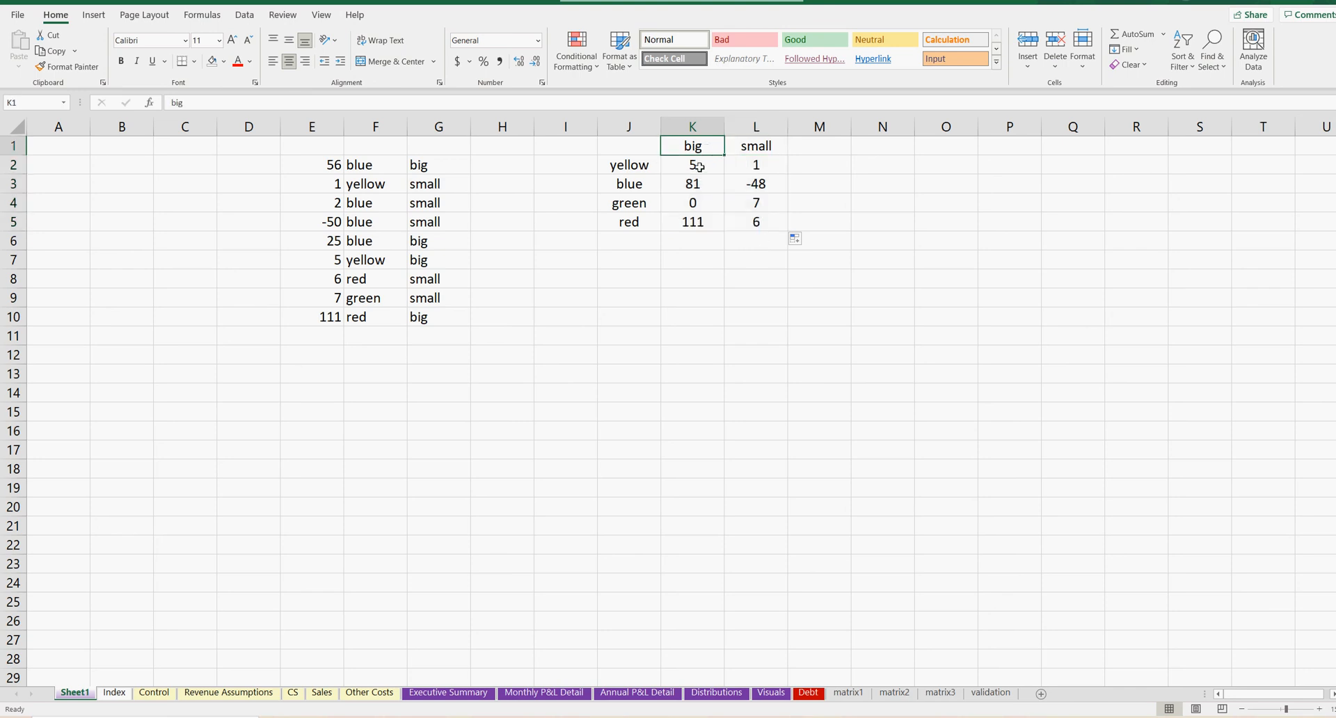
click(640, 168)
click(695, 145)
click(634, 165)
click(747, 144)
click(647, 186)
click(700, 146)
click(630, 185)
click(752, 148)
click(625, 204)
click(702, 149)
click(636, 203)
click(762, 149)
click(635, 222)
click(708, 149)
Step: Check the blue and red summary totals against the matching rows of source data in columns E to G
click(754, 186)
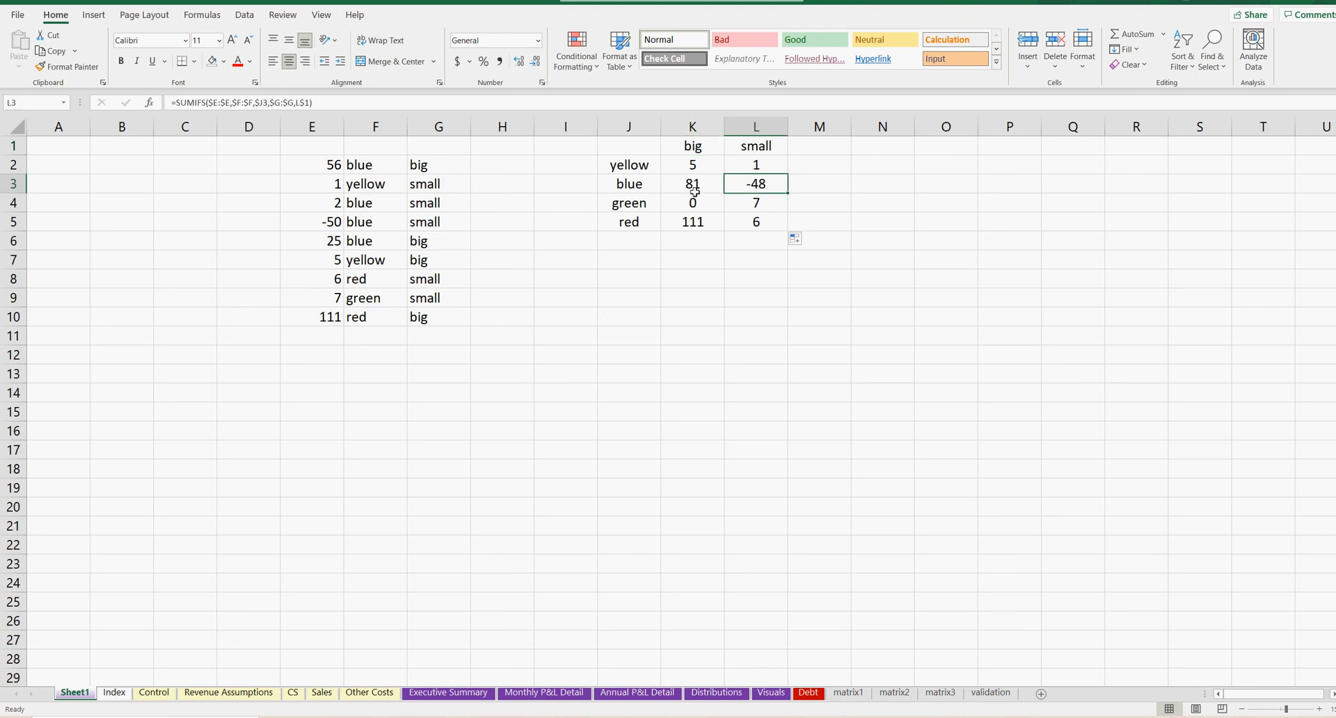
click(622, 187)
click(760, 186)
click(332, 223)
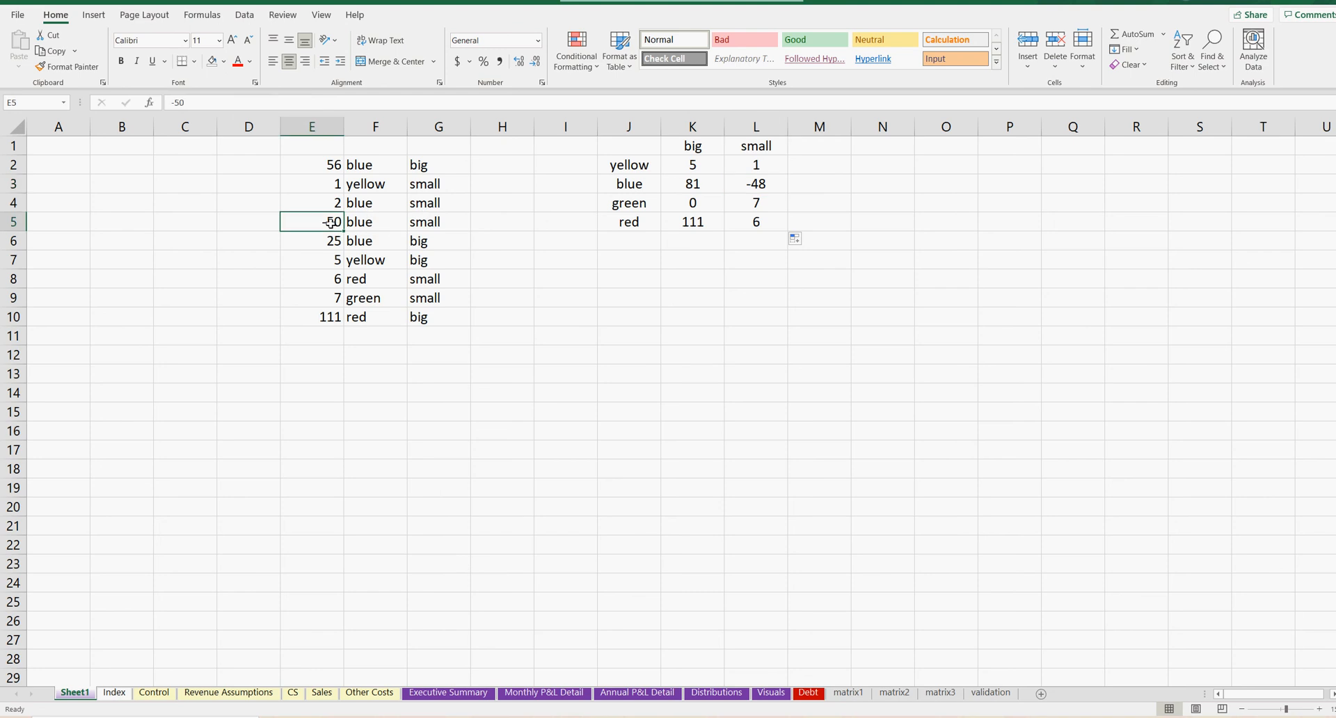
drag(330, 219, 332, 204)
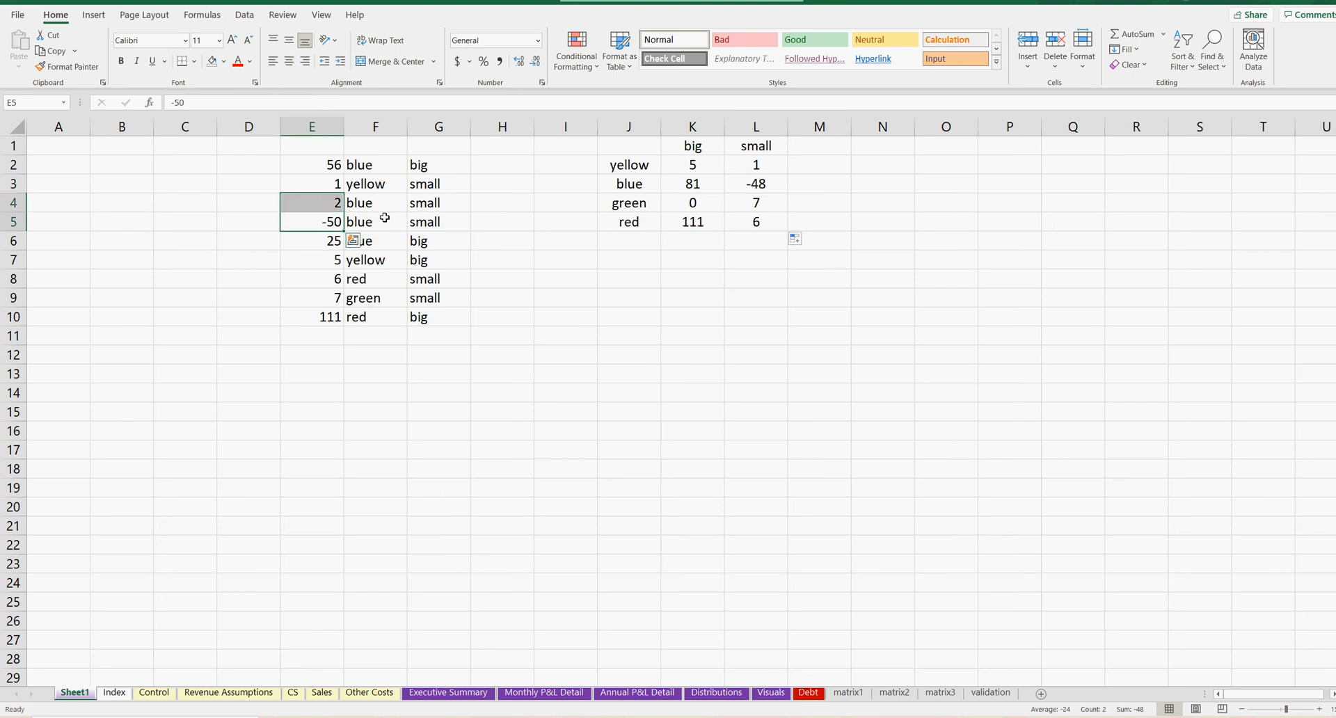
click(753, 219)
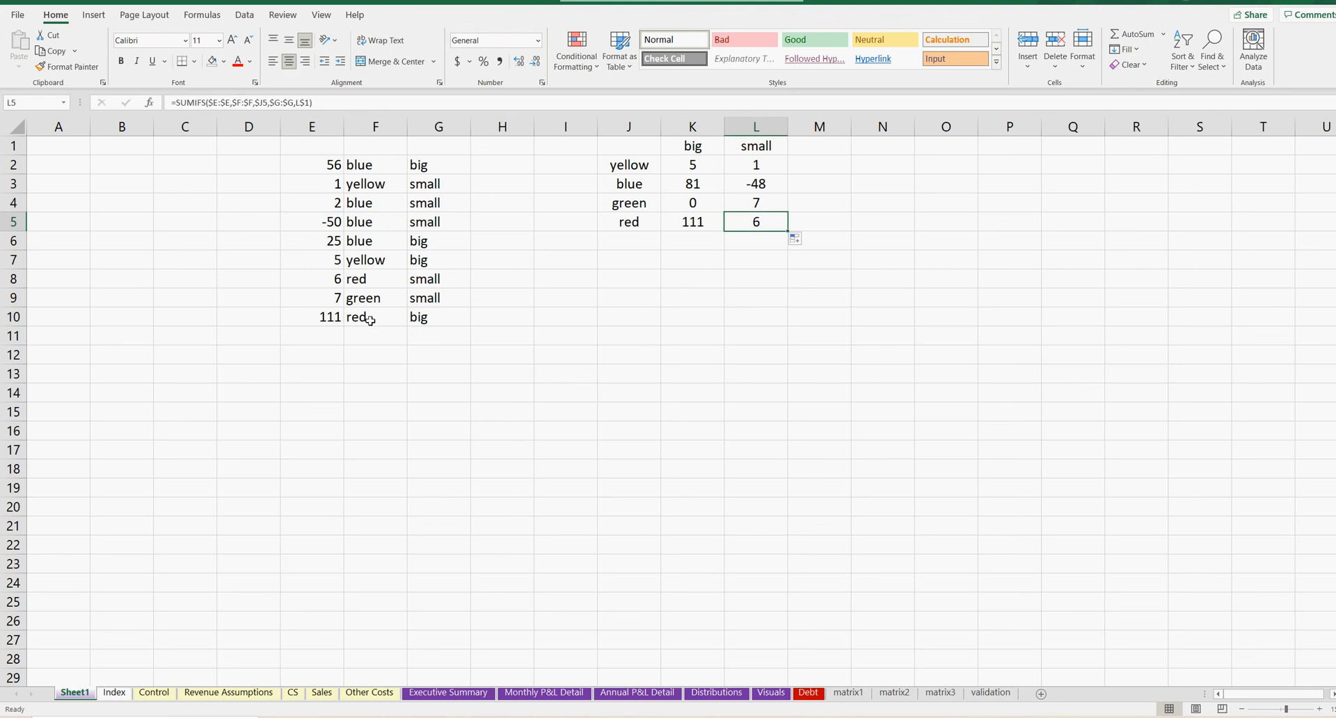
click(324, 279)
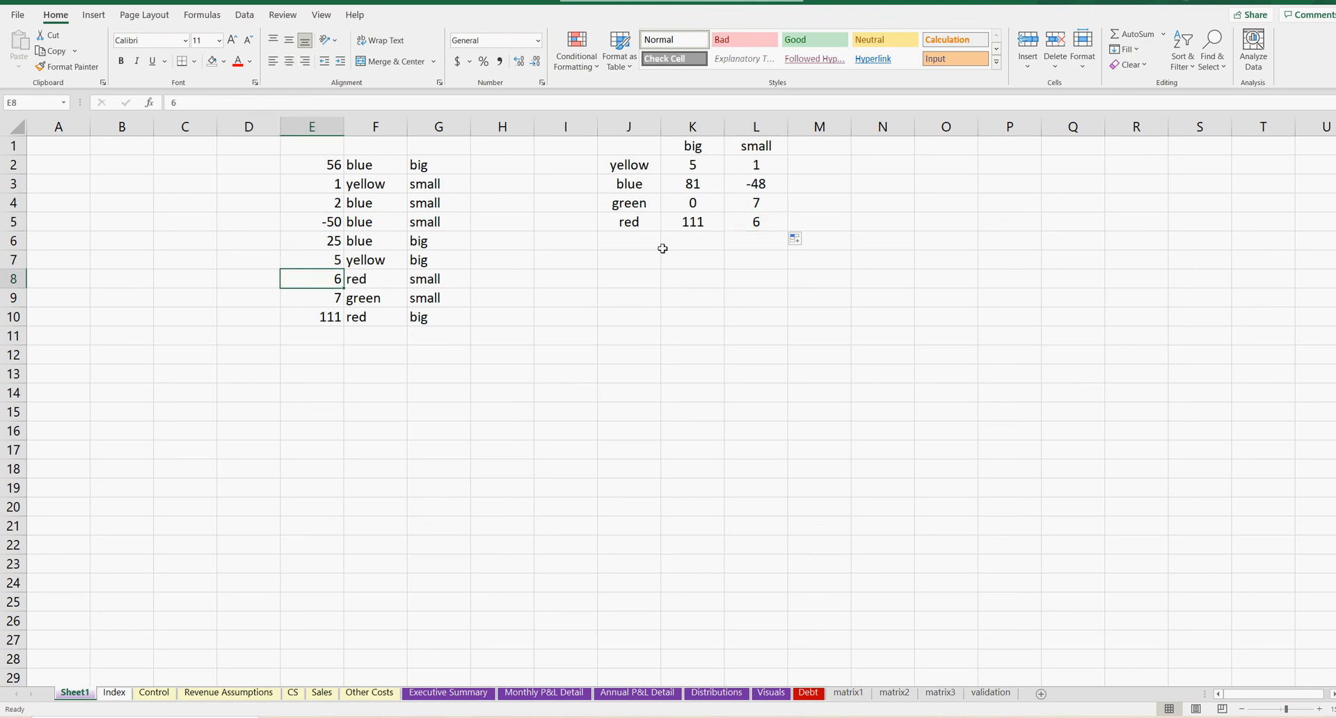
click(705, 222)
click(331, 316)
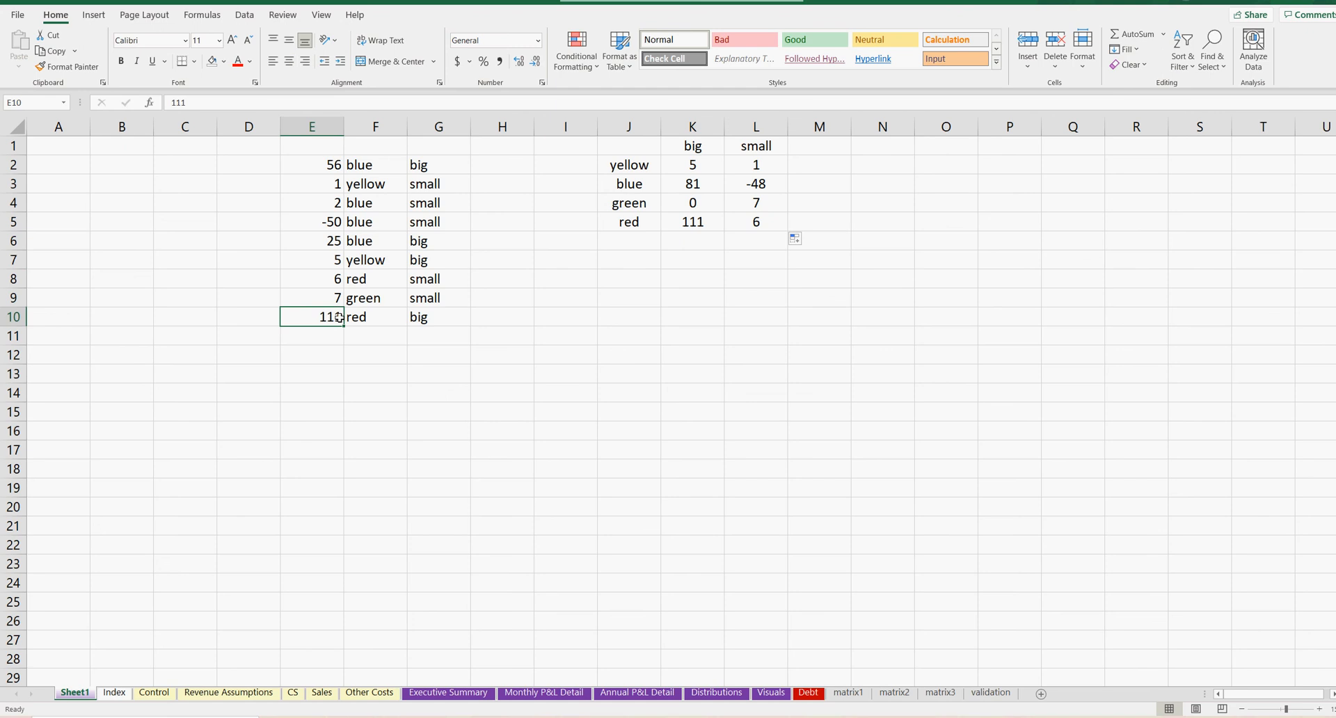
click(437, 317)
click(694, 188)
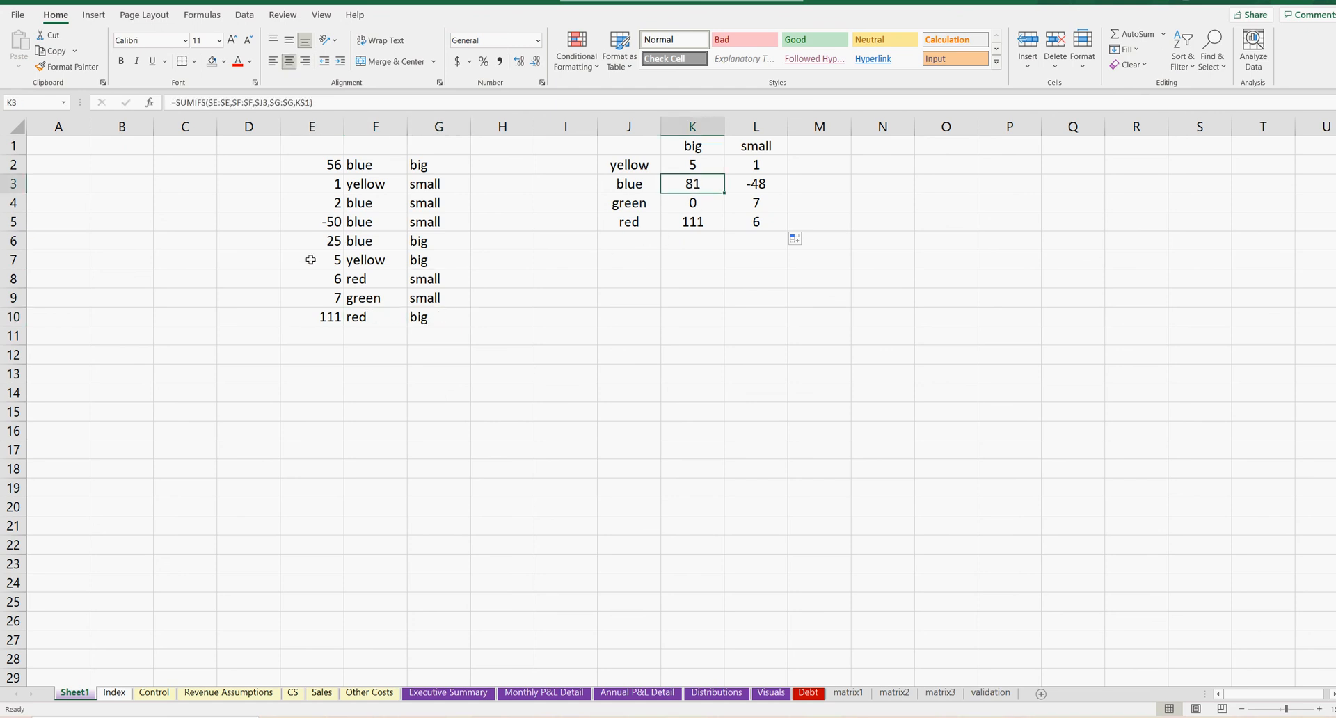
drag(439, 241, 374, 245)
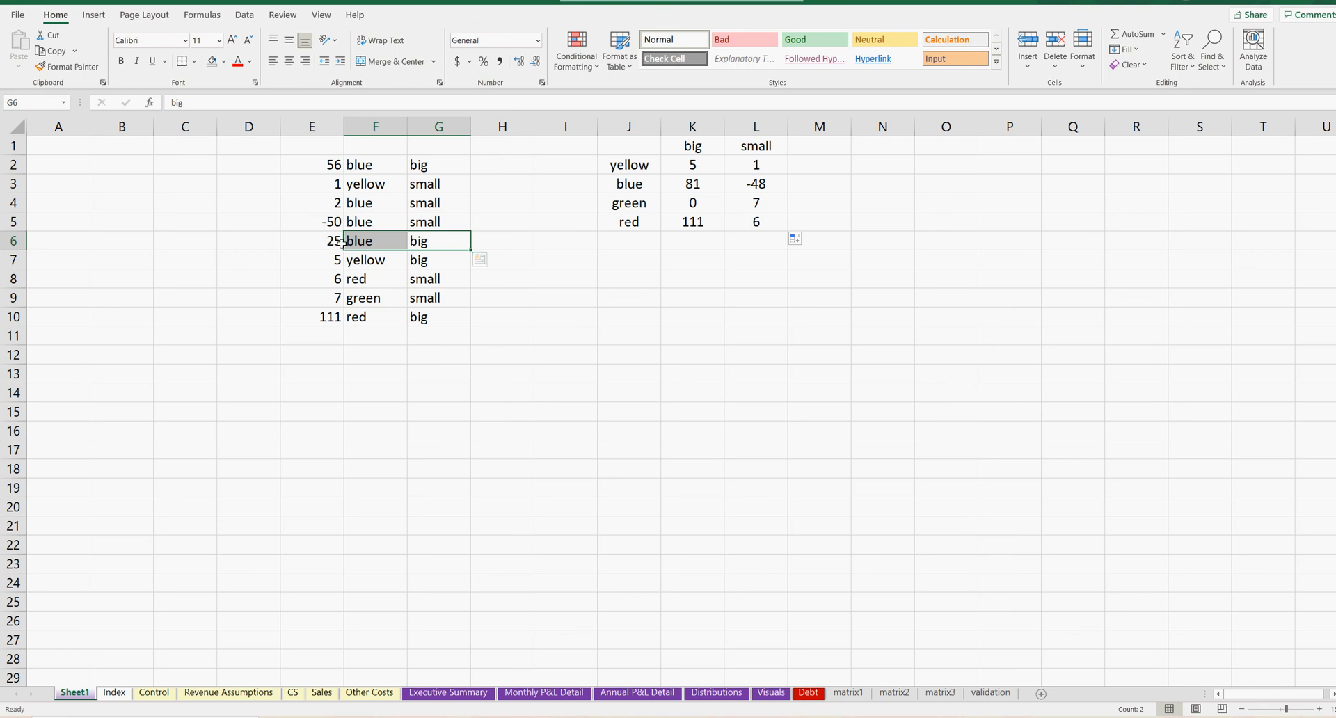
click(365, 167)
click(433, 169)
click(764, 162)
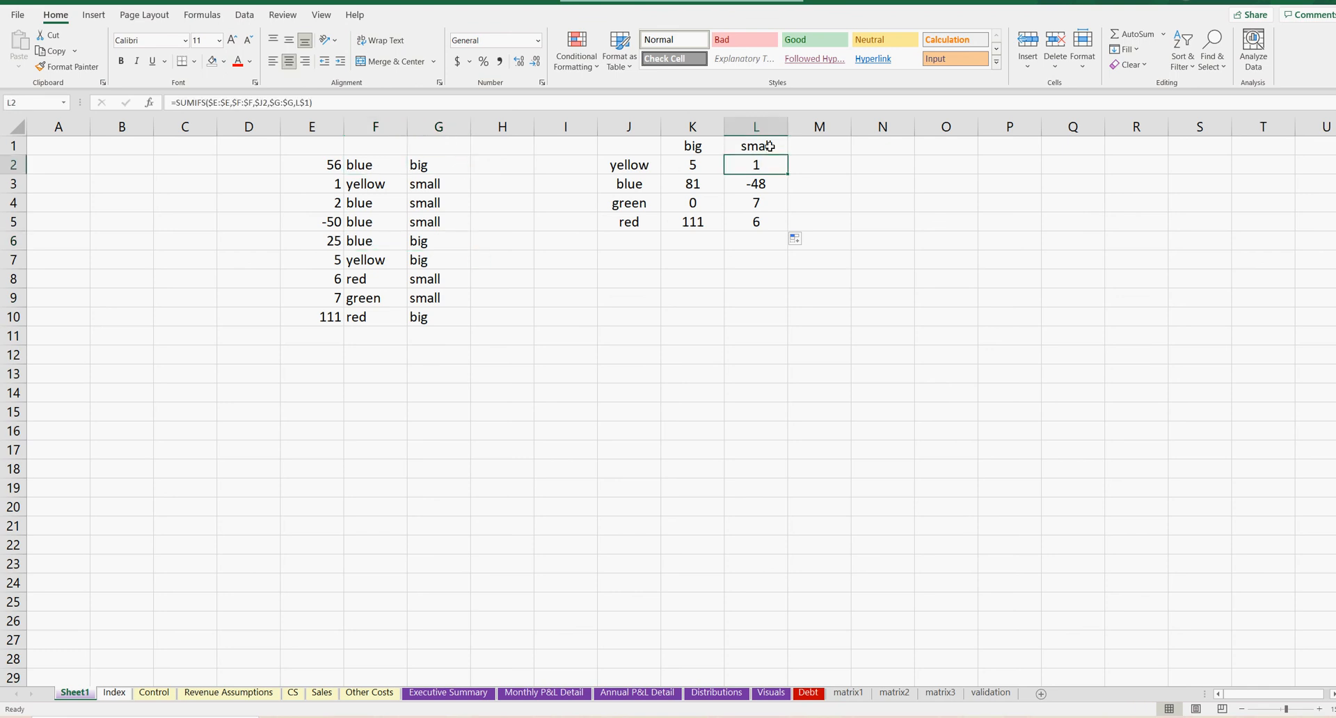
Step: Review the SUMIFS results in K2:L5 together with the source data in E2:G10
click(721, 171)
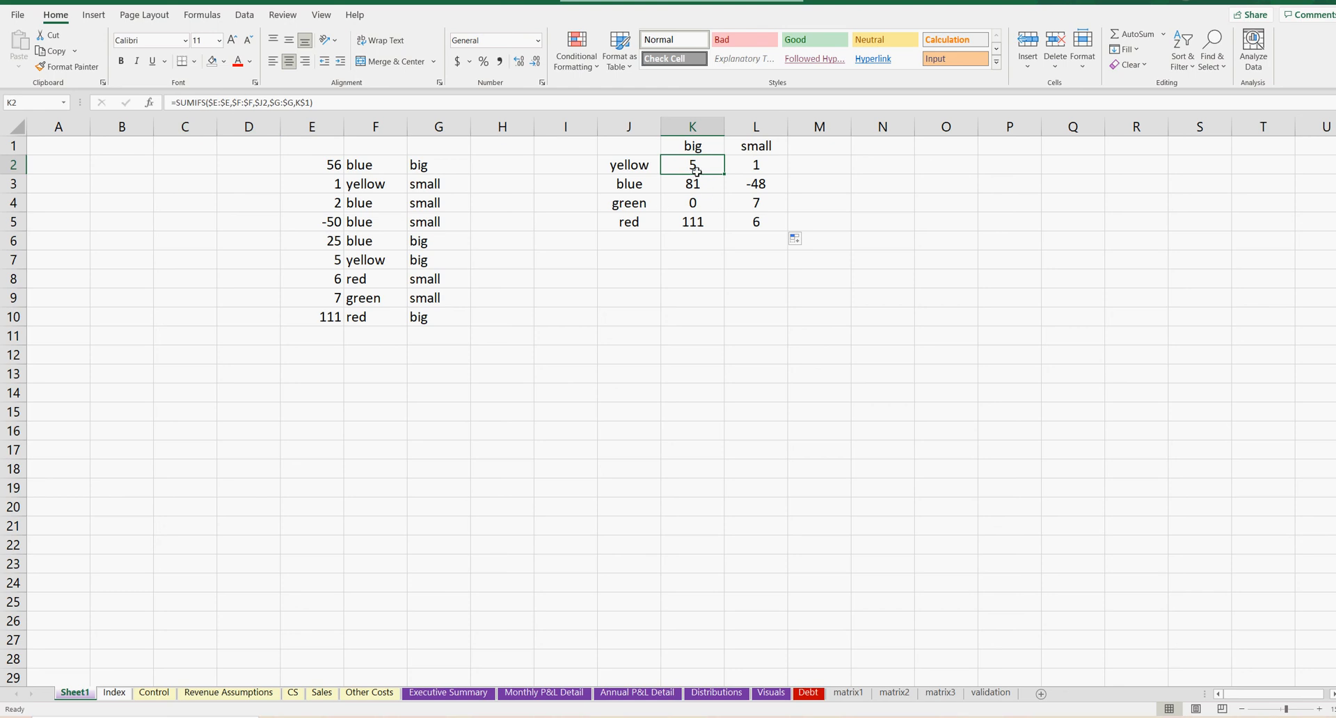
drag(723, 174, 786, 226)
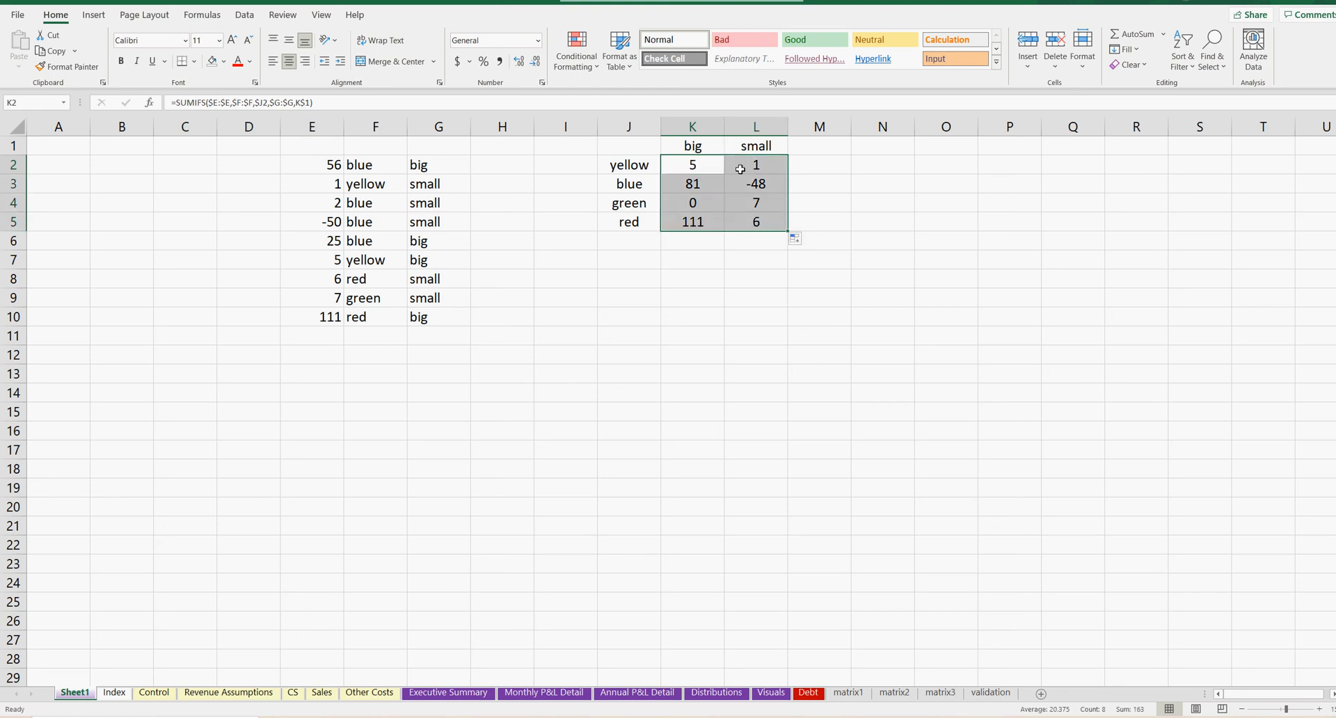
click(717, 206)
click(751, 203)
click(762, 225)
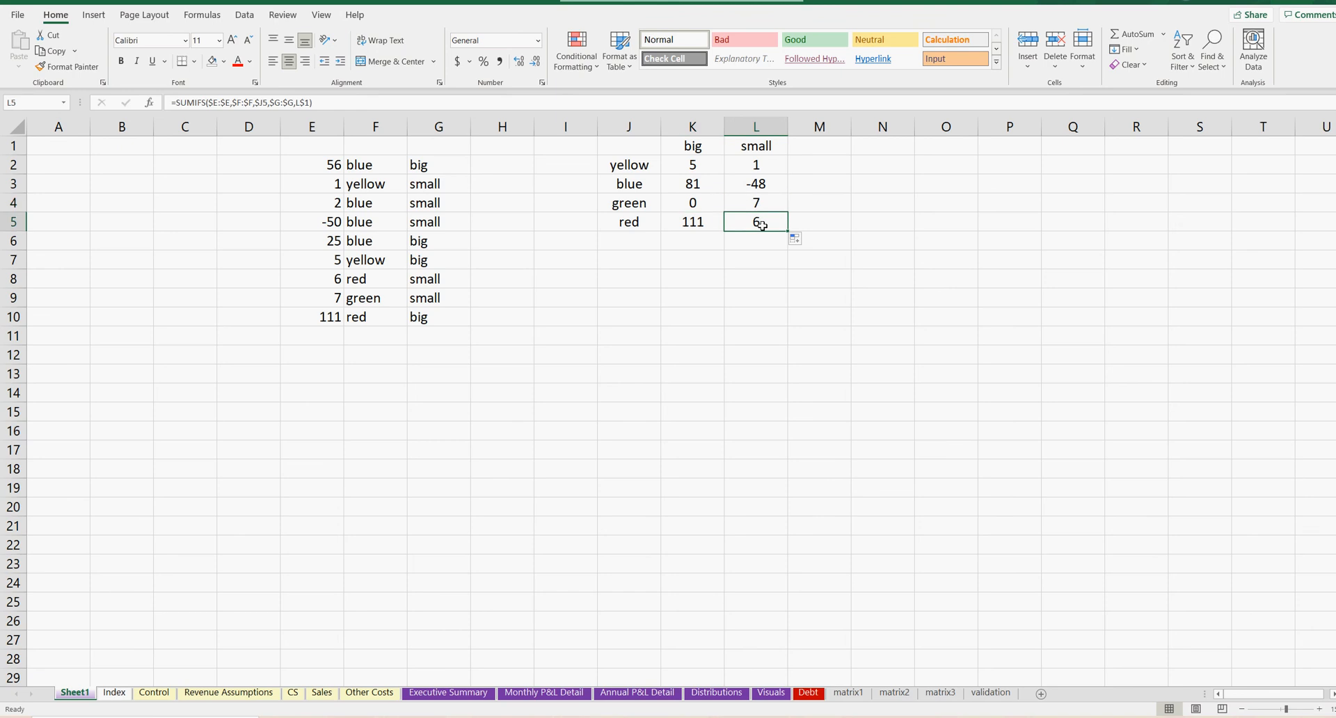
click(702, 166)
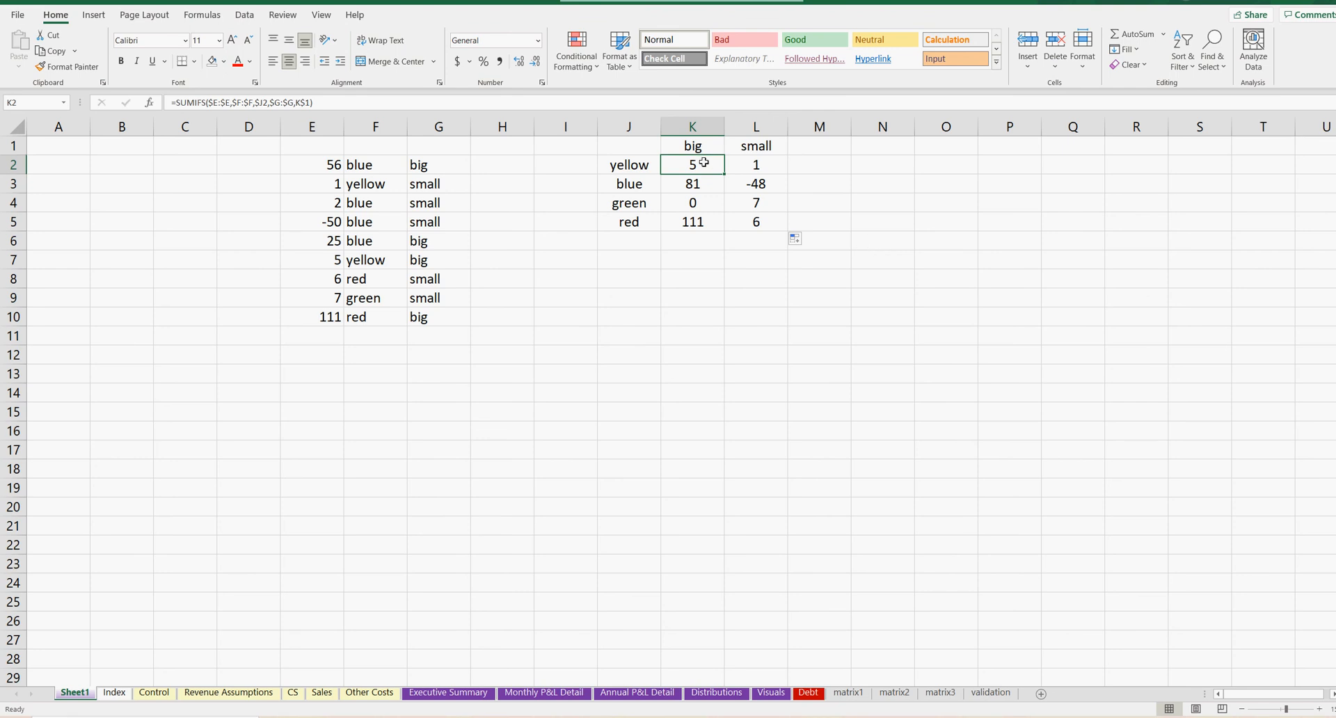
drag(698, 164, 762, 217)
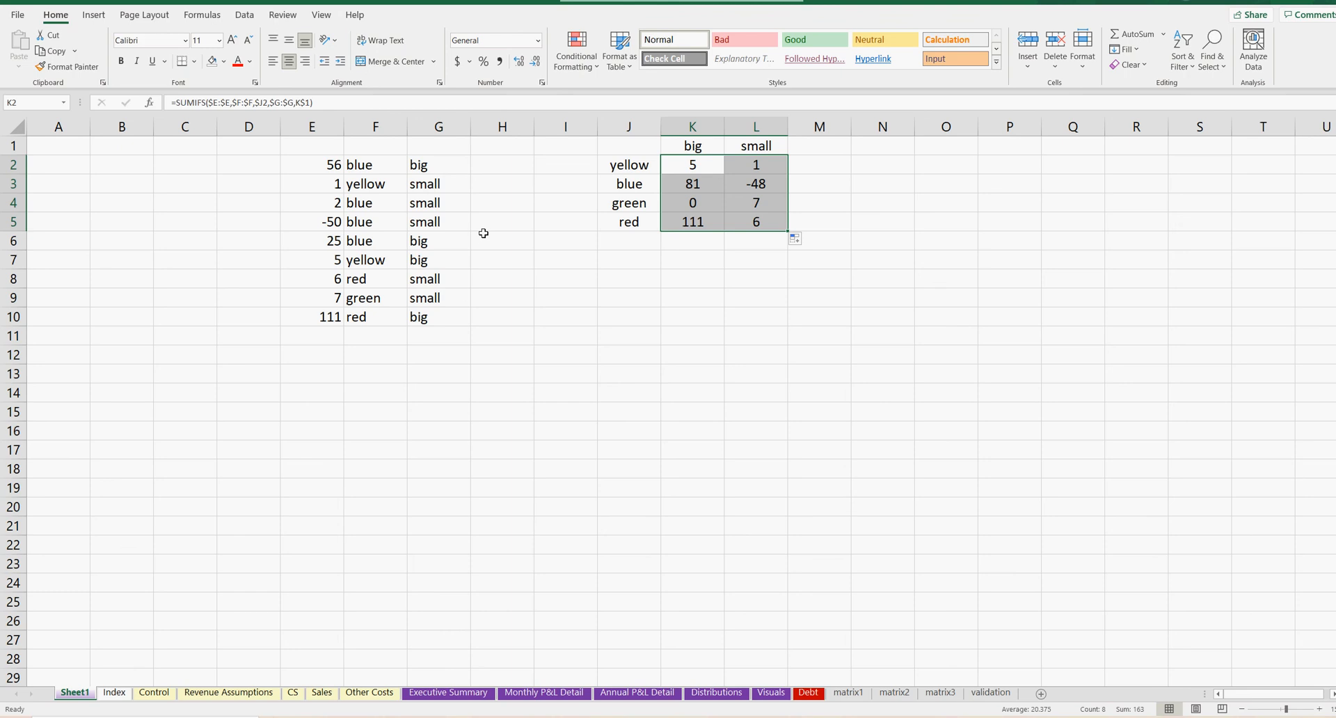
drag(321, 167, 453, 321)
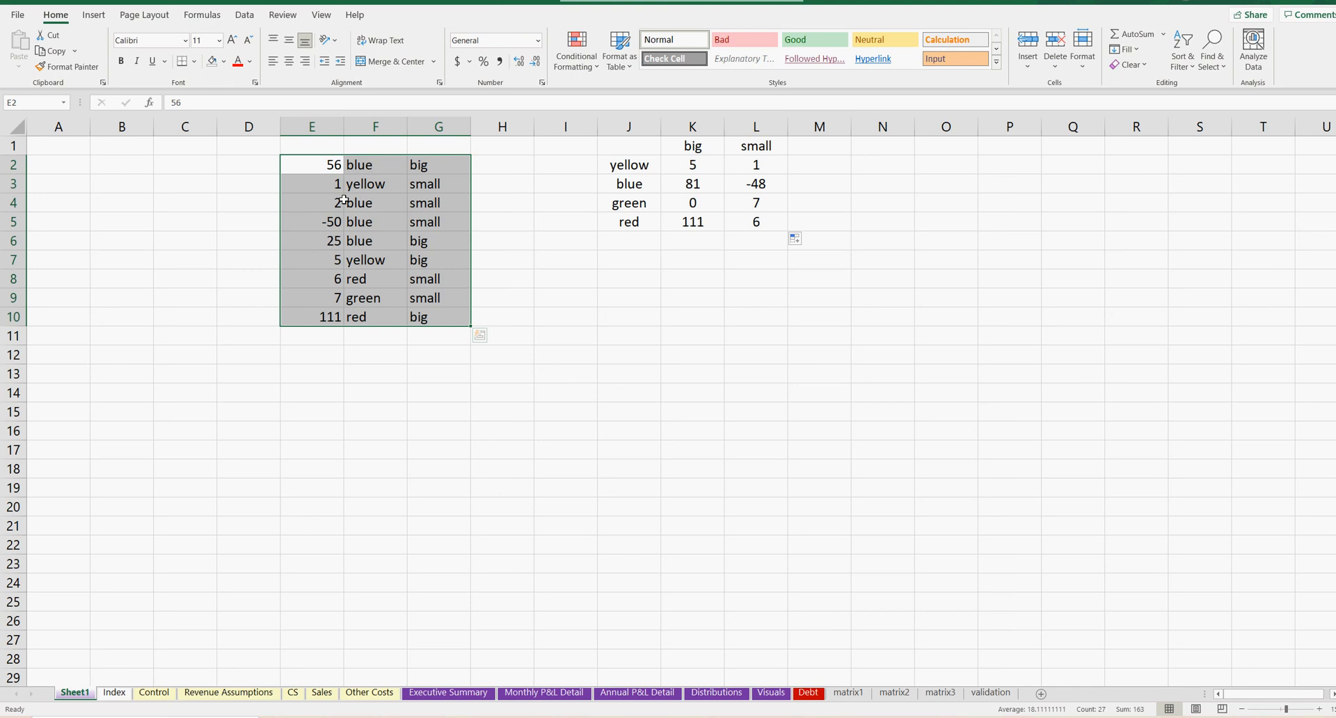
Step: Examine the Tier 1 organic growth formulas for Jan-21 and Feb-21 in row 9 of the Monthly P&L Detail sheet
click(705, 295)
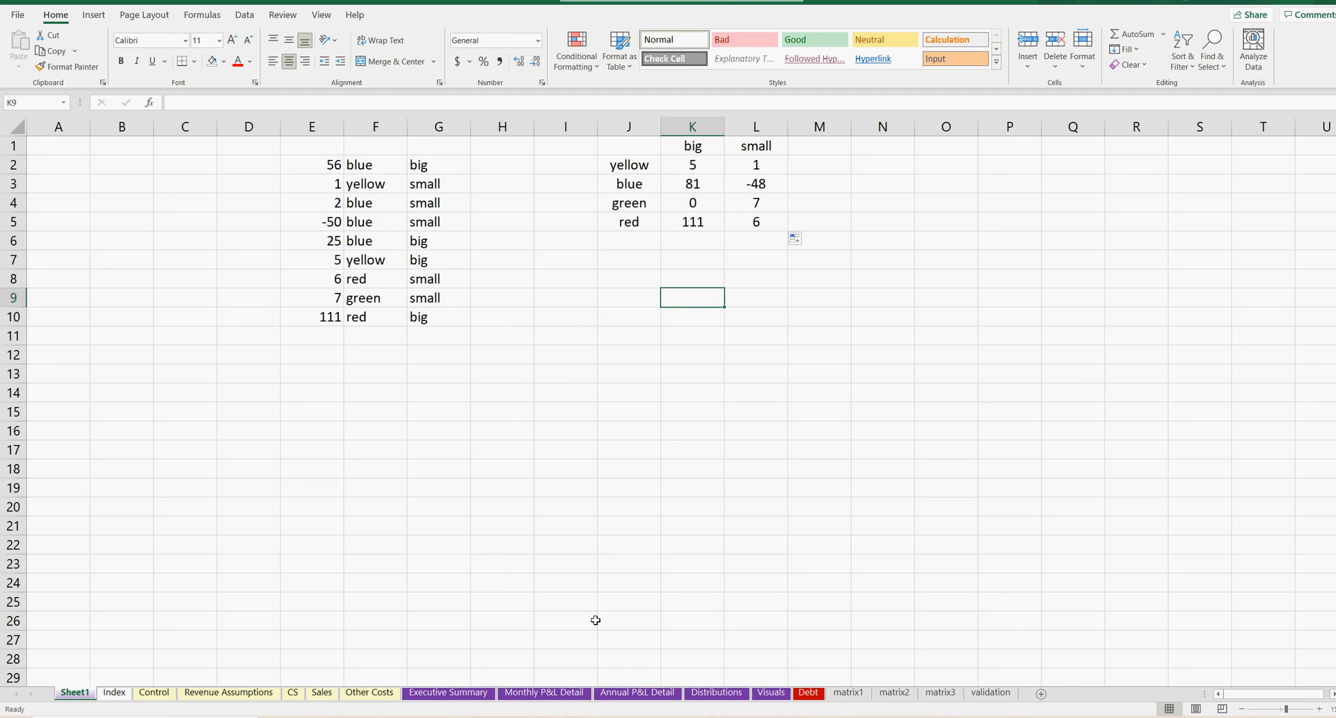
click(551, 694)
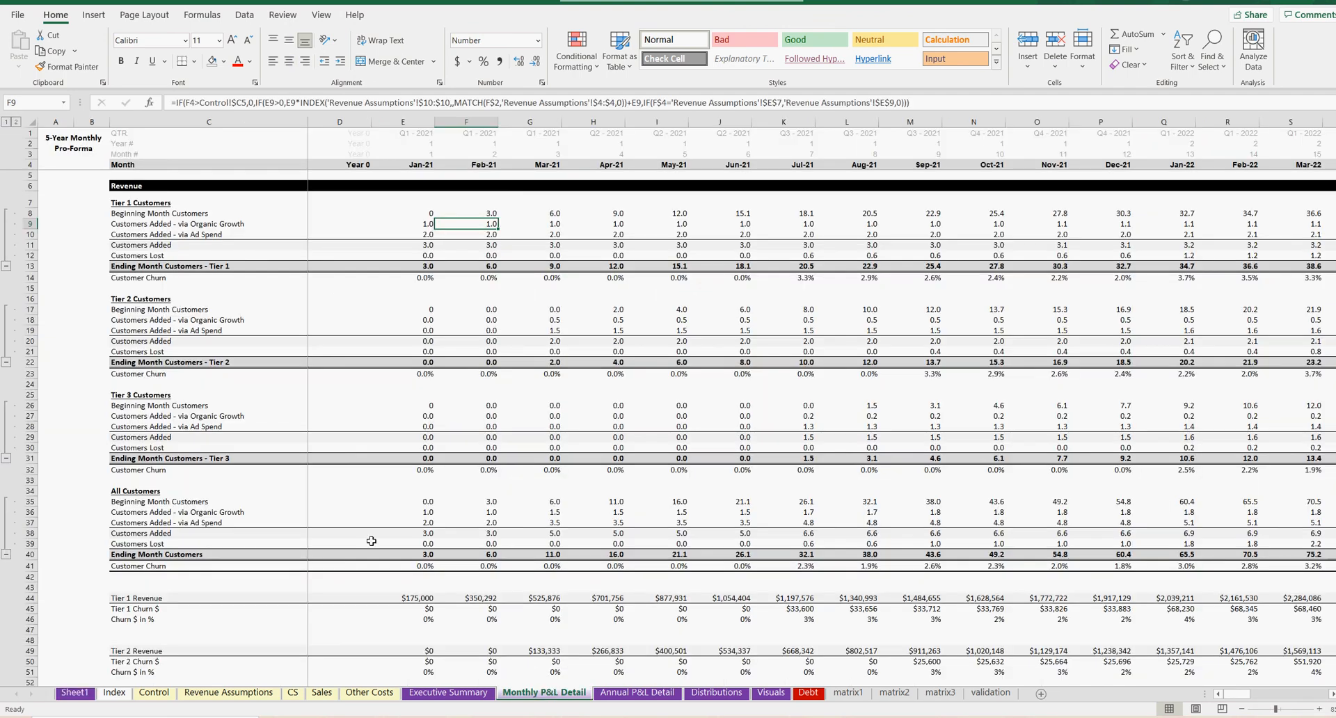
scroll(371, 541, down, 20)
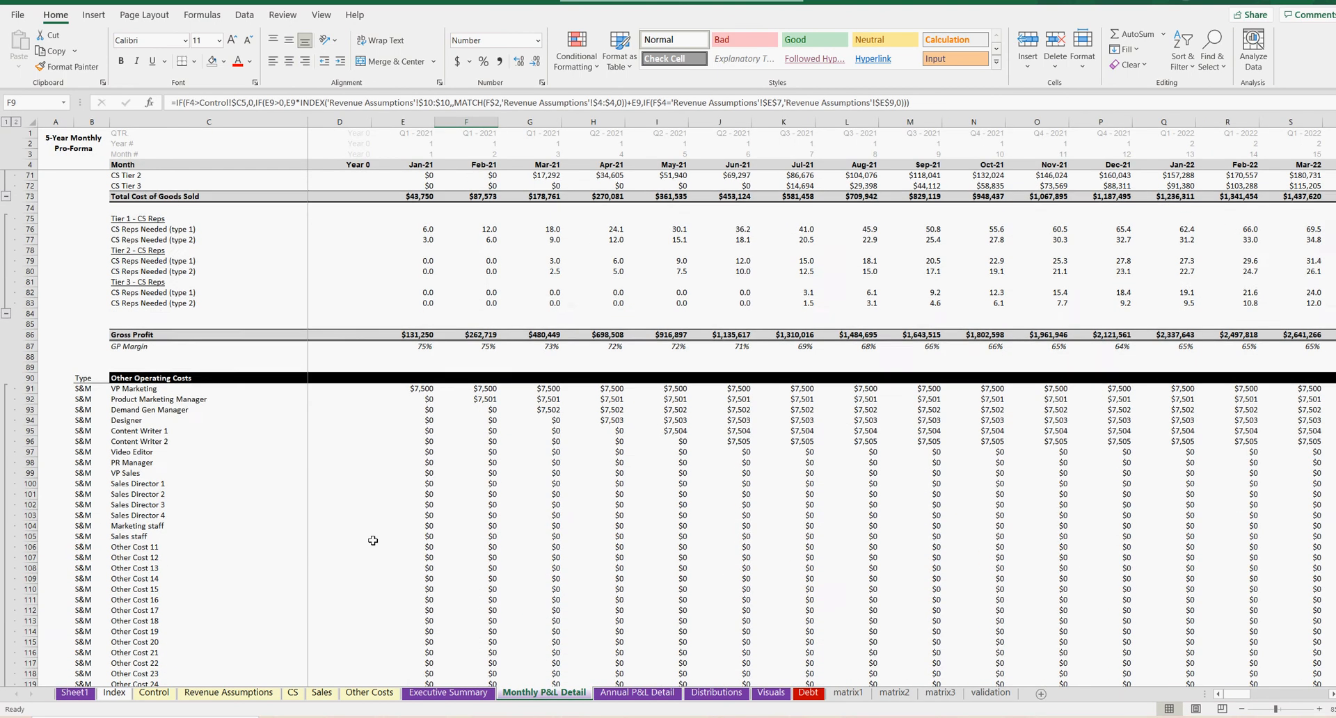
scroll(378, 538, up, 20)
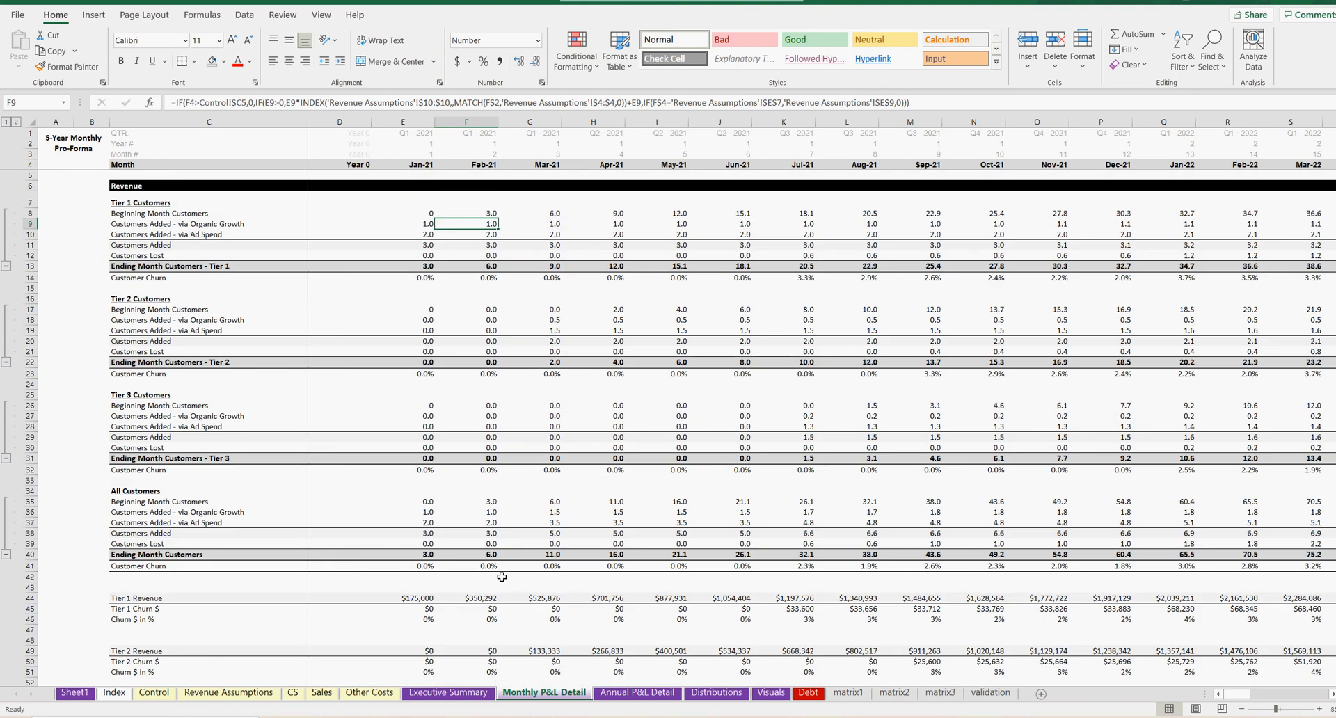
click(425, 223)
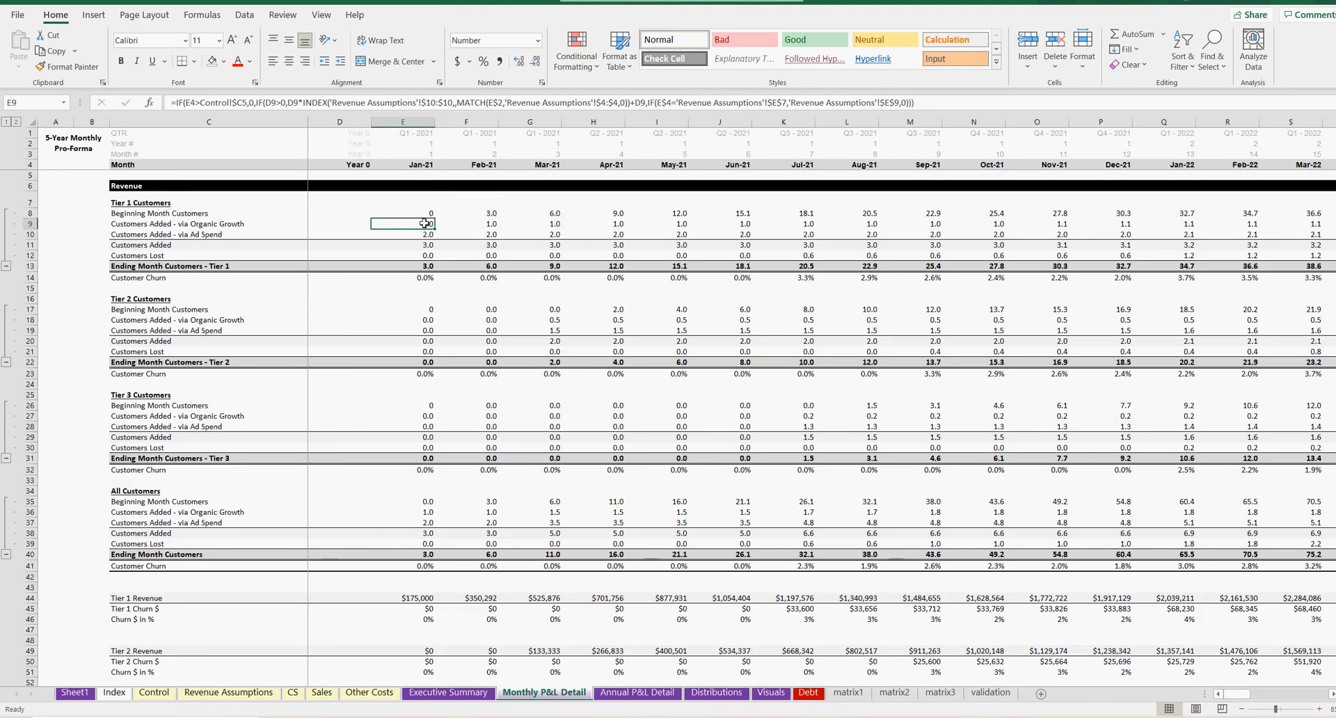
click(475, 223)
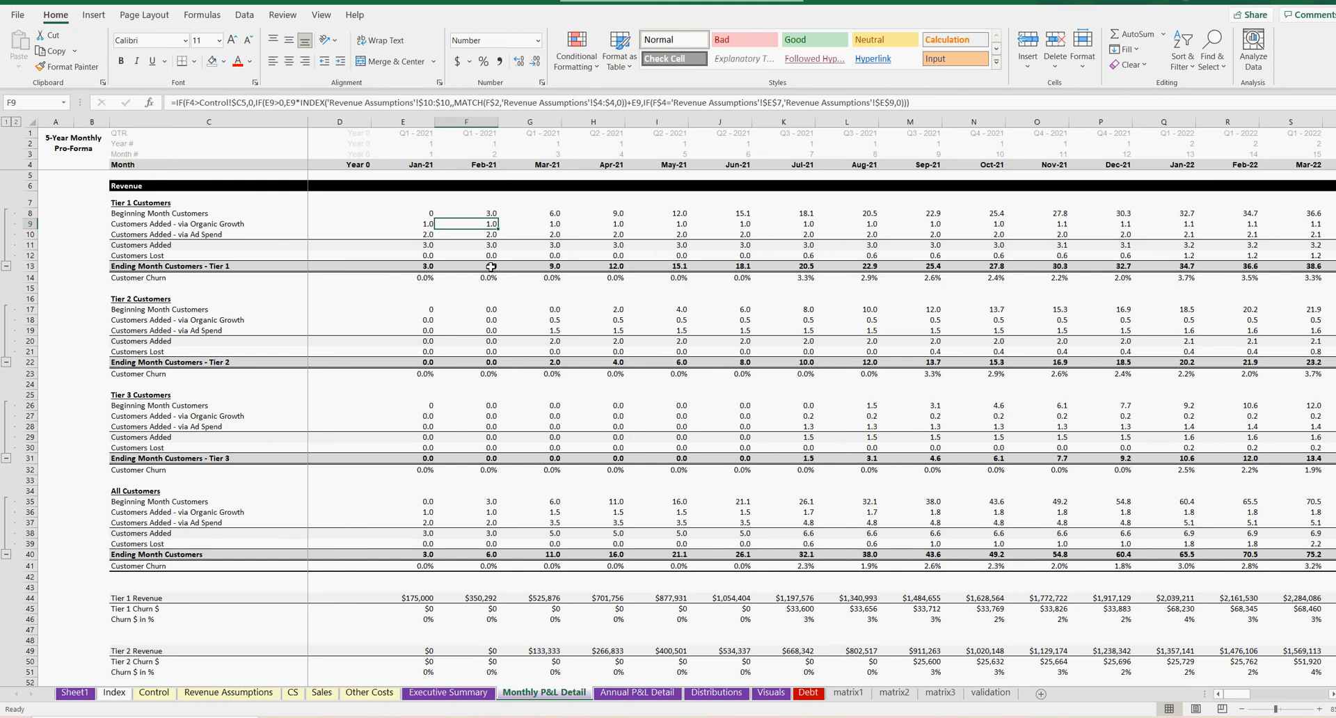
Step: Compare the FY 2021 SUMIFS in E9 of Annual P&L Detail with the monthly organic growth values and the Year # row it uses
click(639, 693)
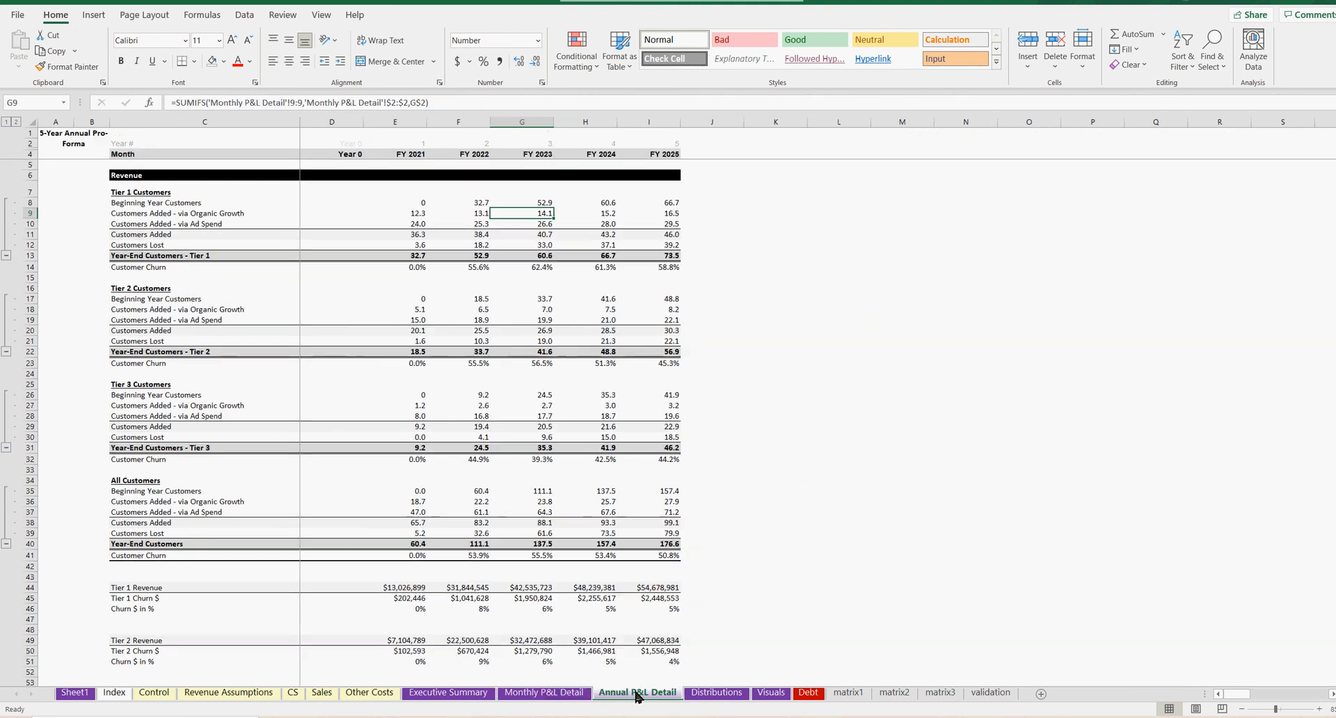
click(420, 214)
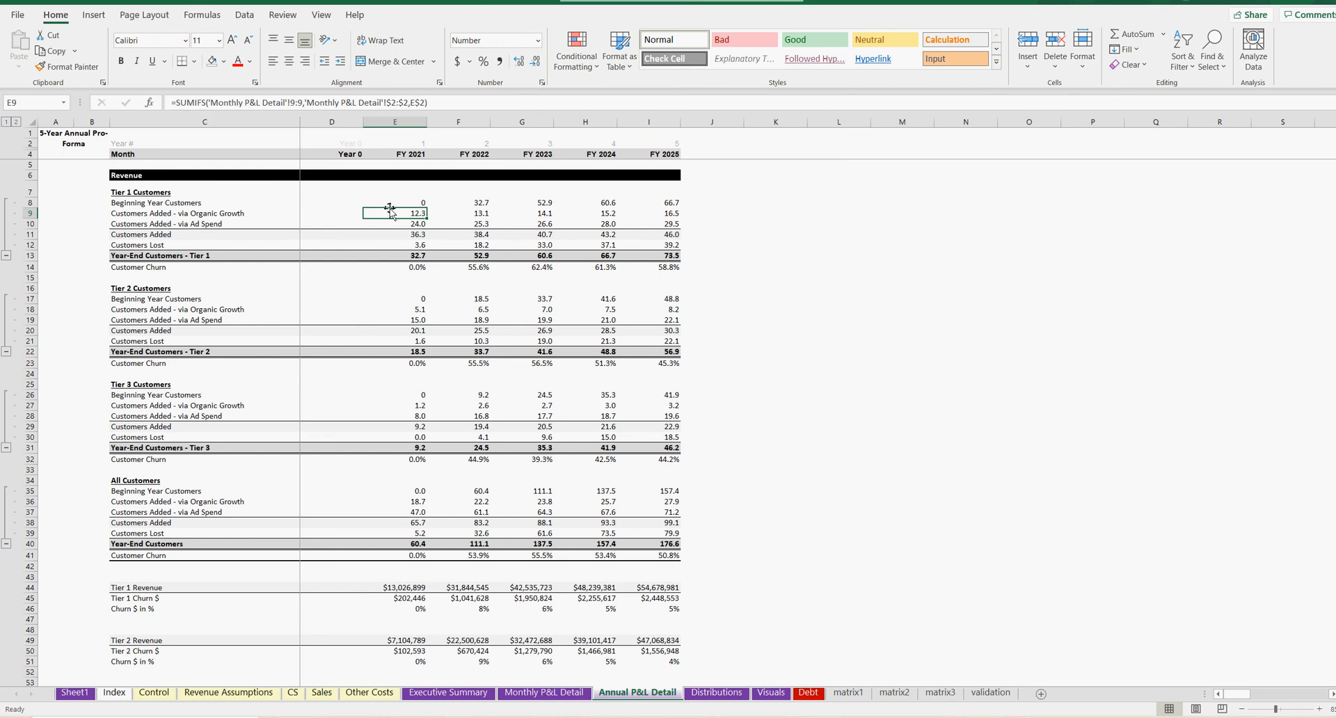
click(543, 692)
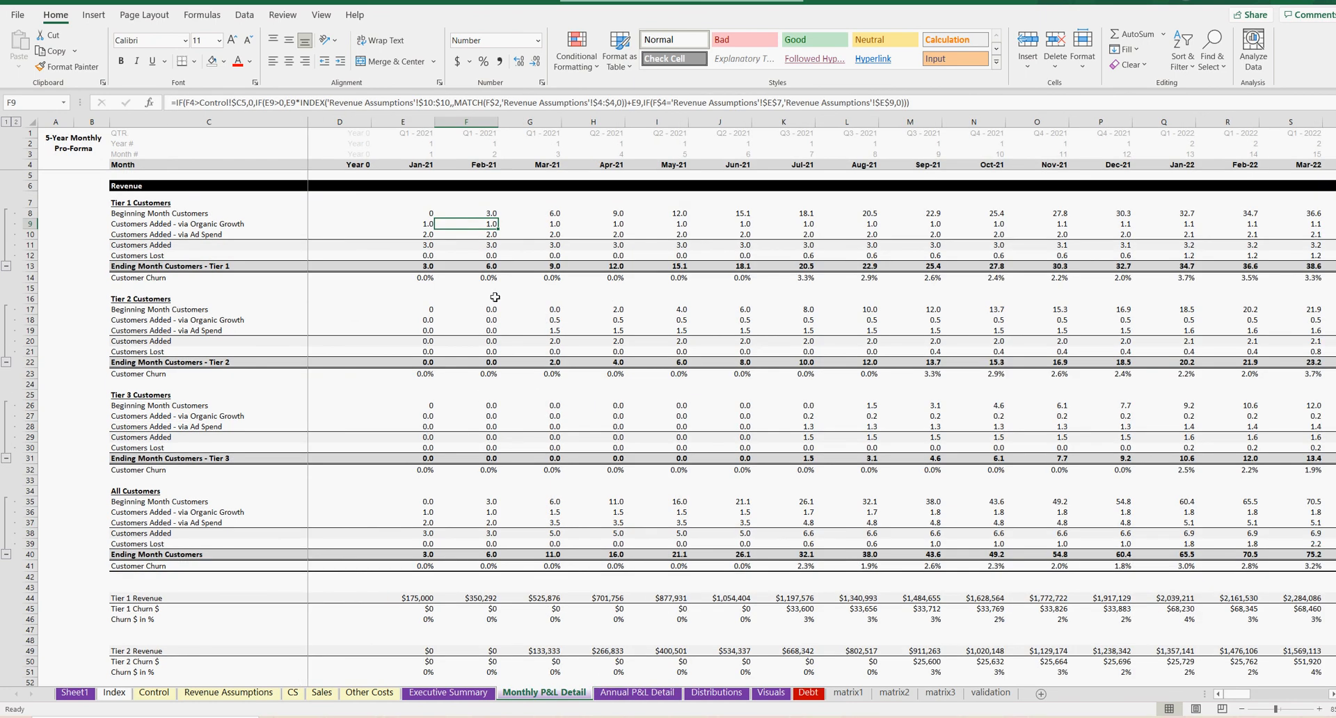
drag(420, 223, 859, 223)
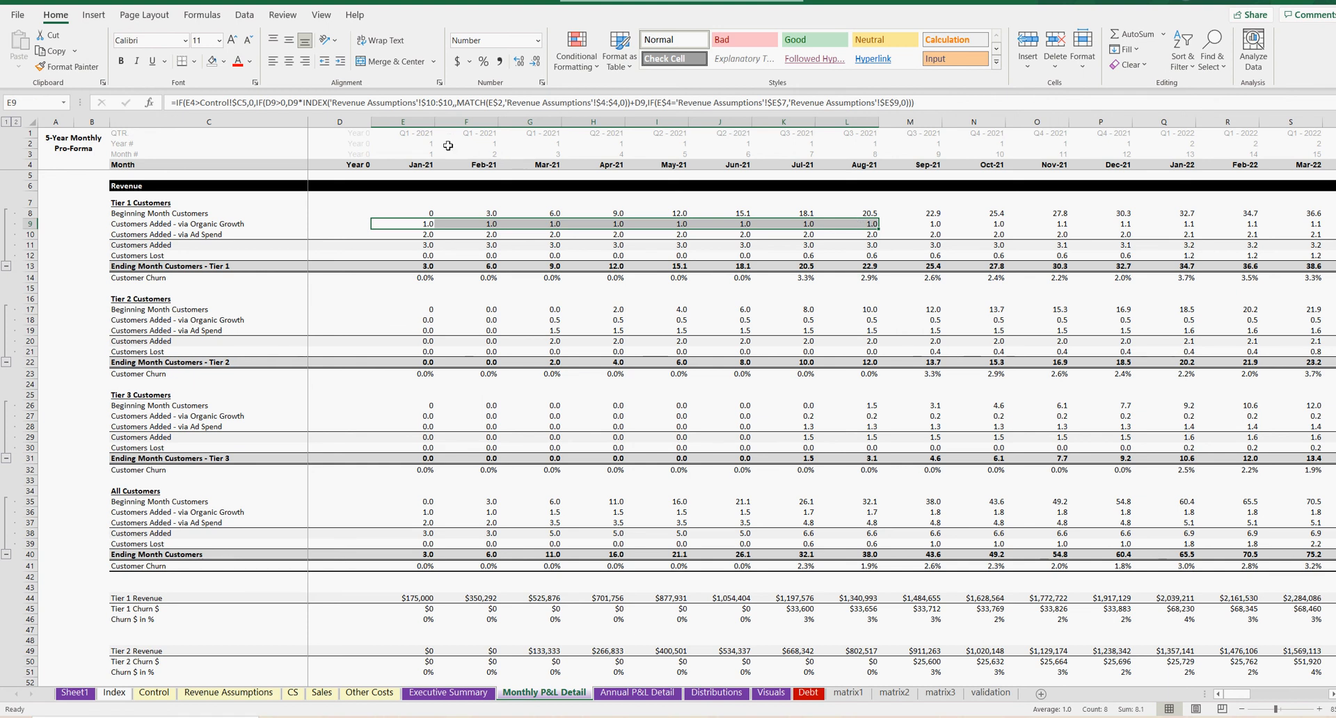
drag(427, 145, 811, 145)
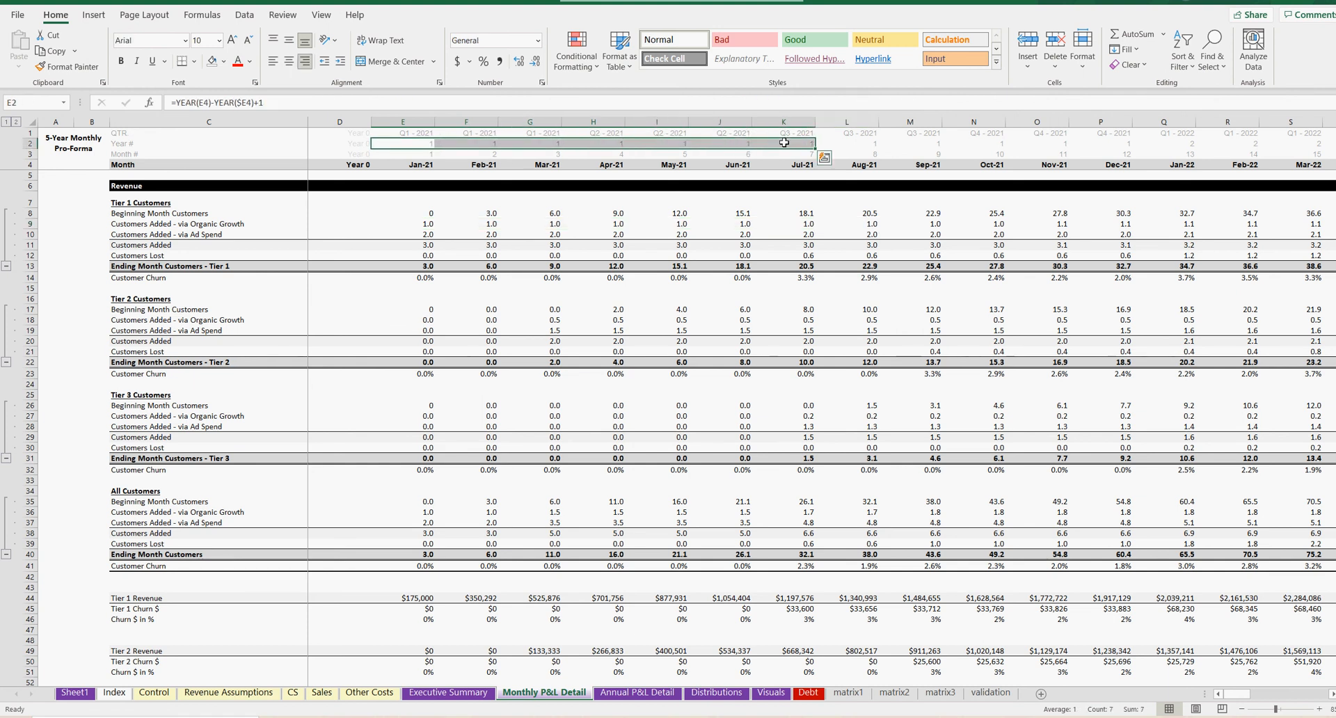
click(636, 692)
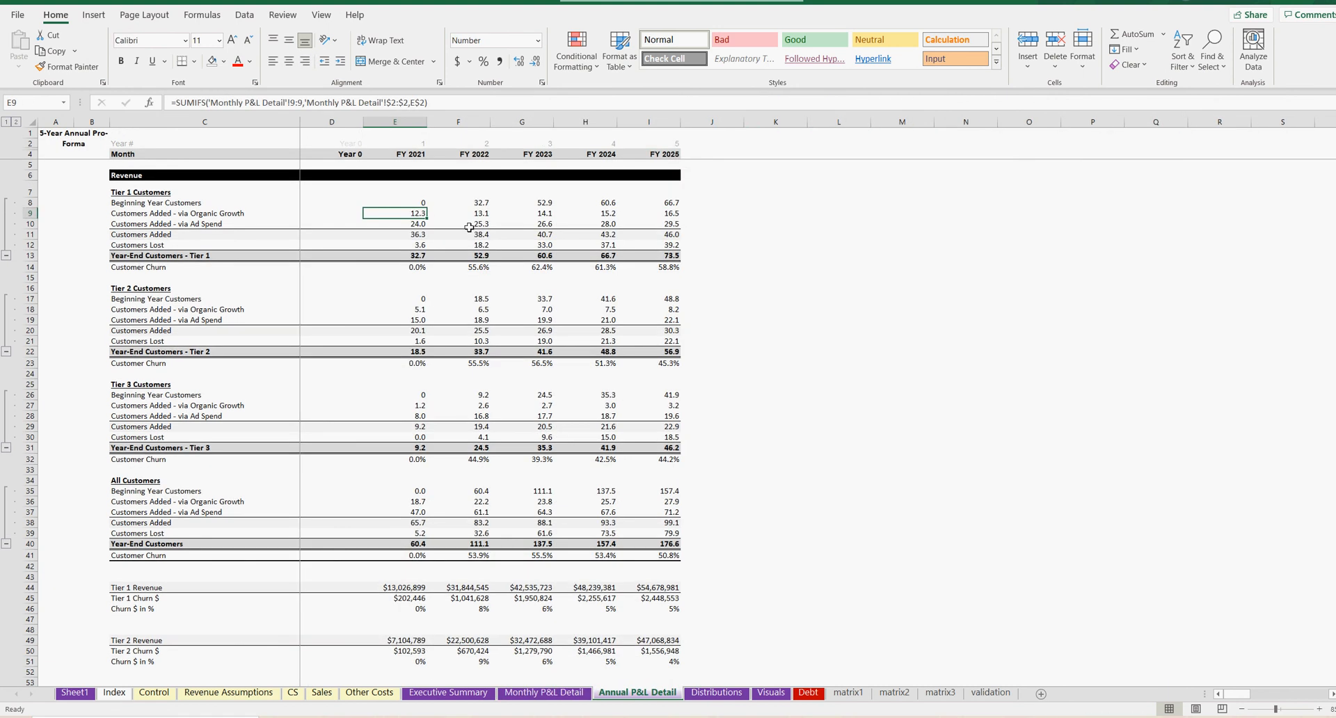
Step: Inspect the criteria range in E9's SUMIFS on Annual P&L Detail and trace it to the Year # row of Monthly P&L Detail
double_click(414, 215)
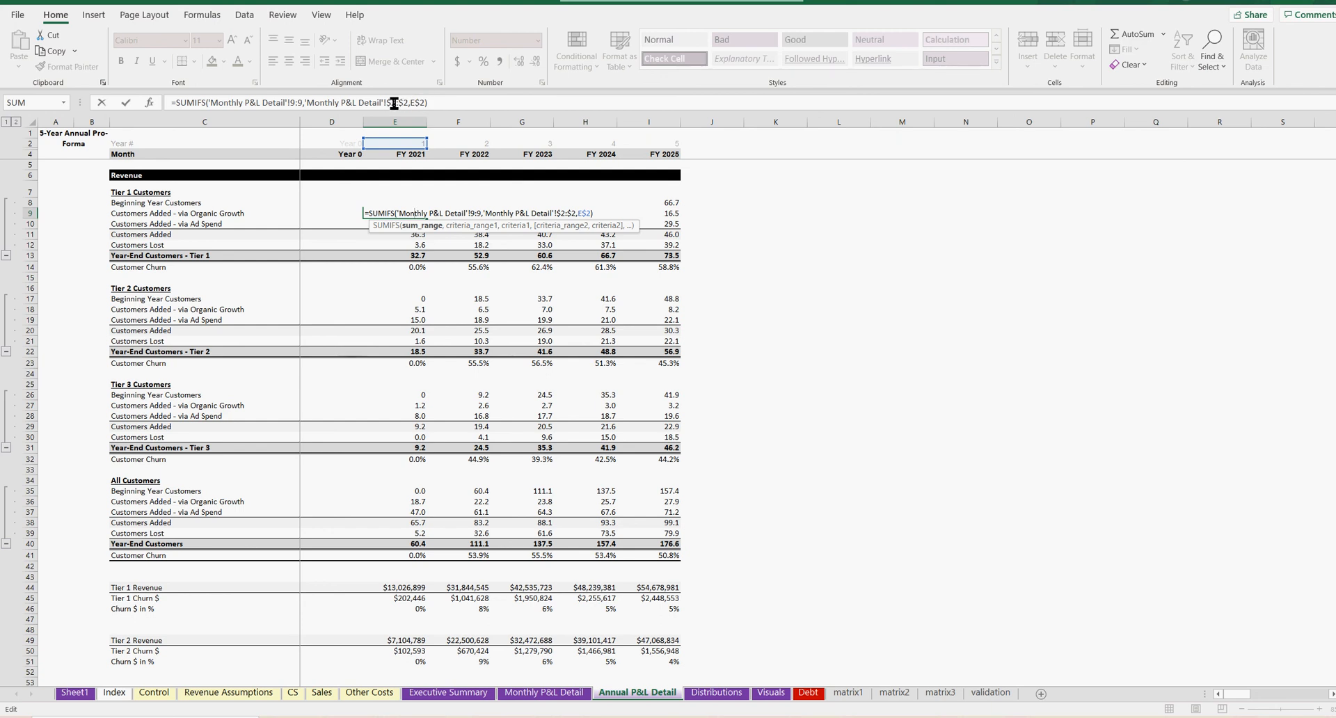
key(Escape)
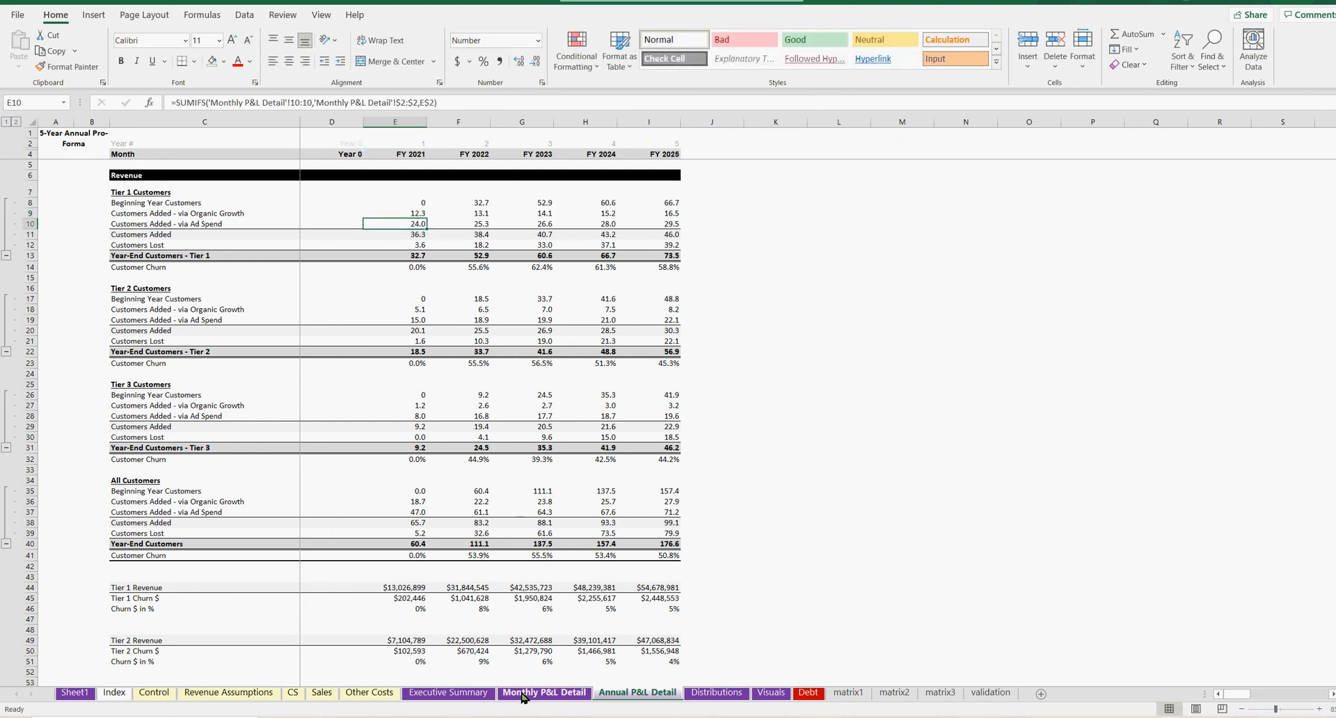
click(523, 693)
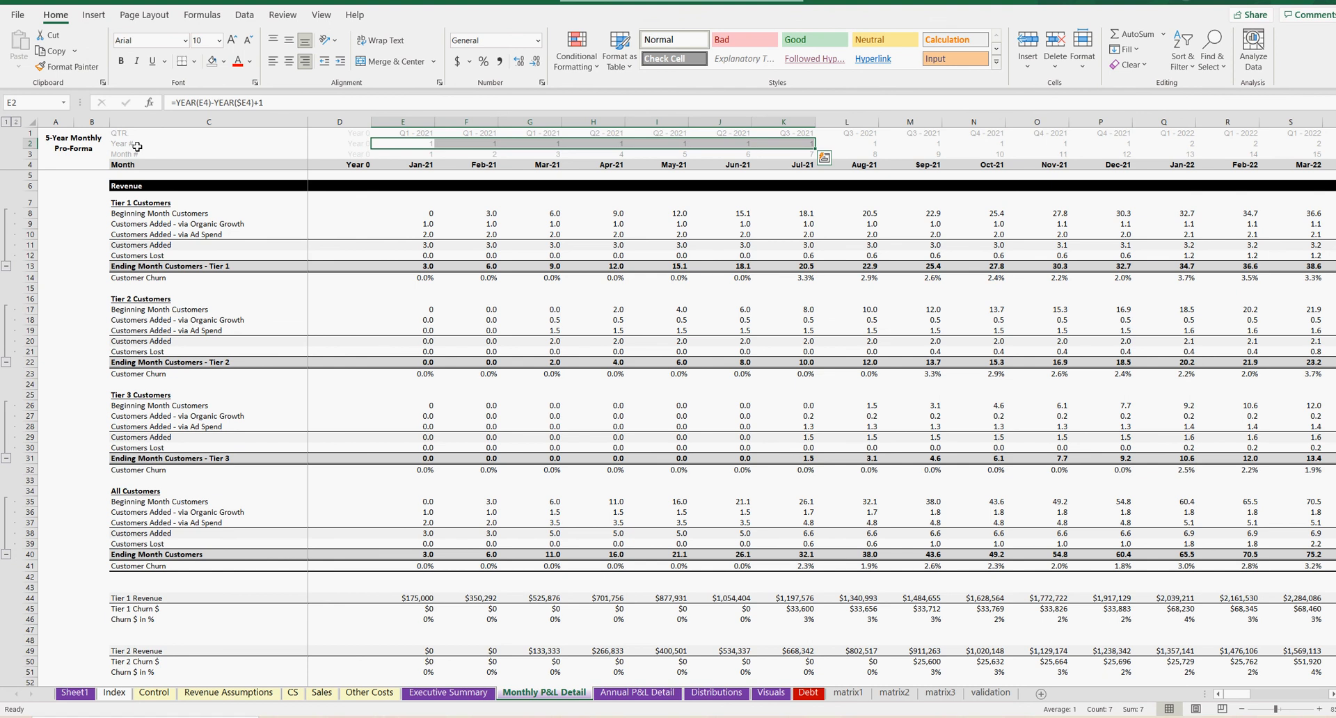
drag(143, 143, 669, 142)
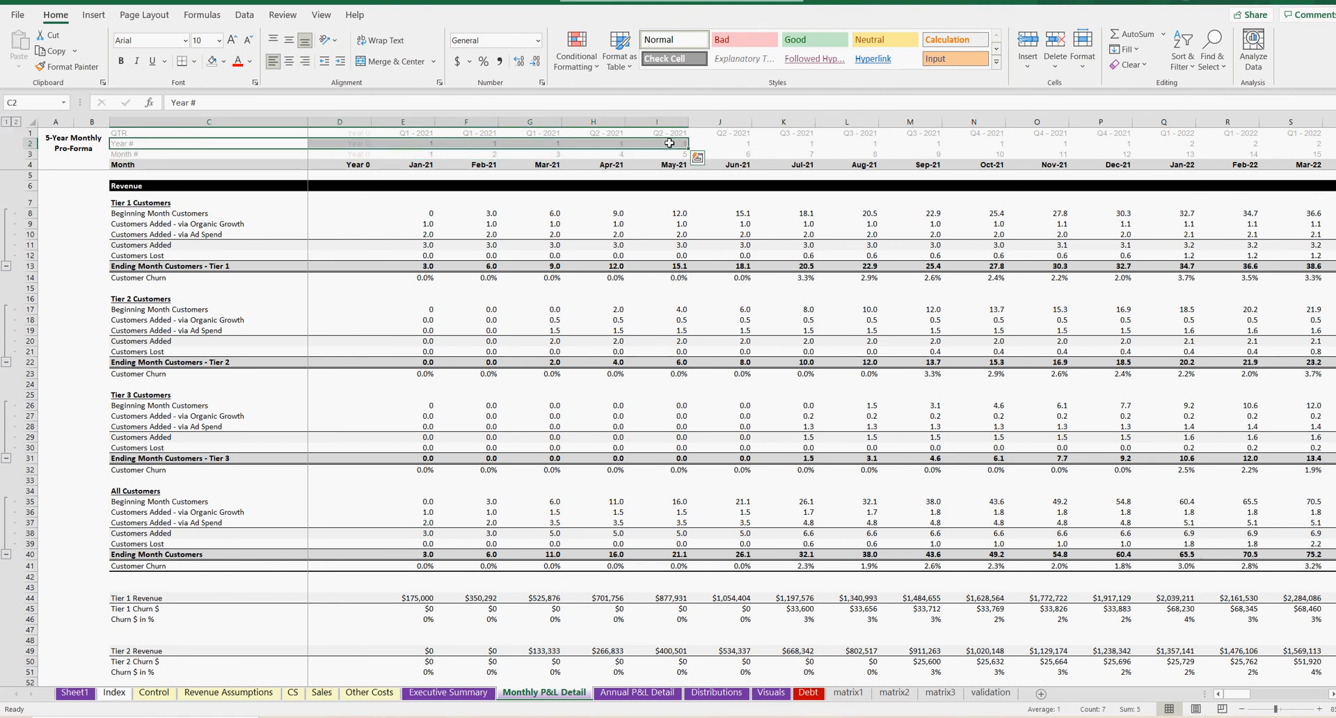
click(616, 144)
click(636, 692)
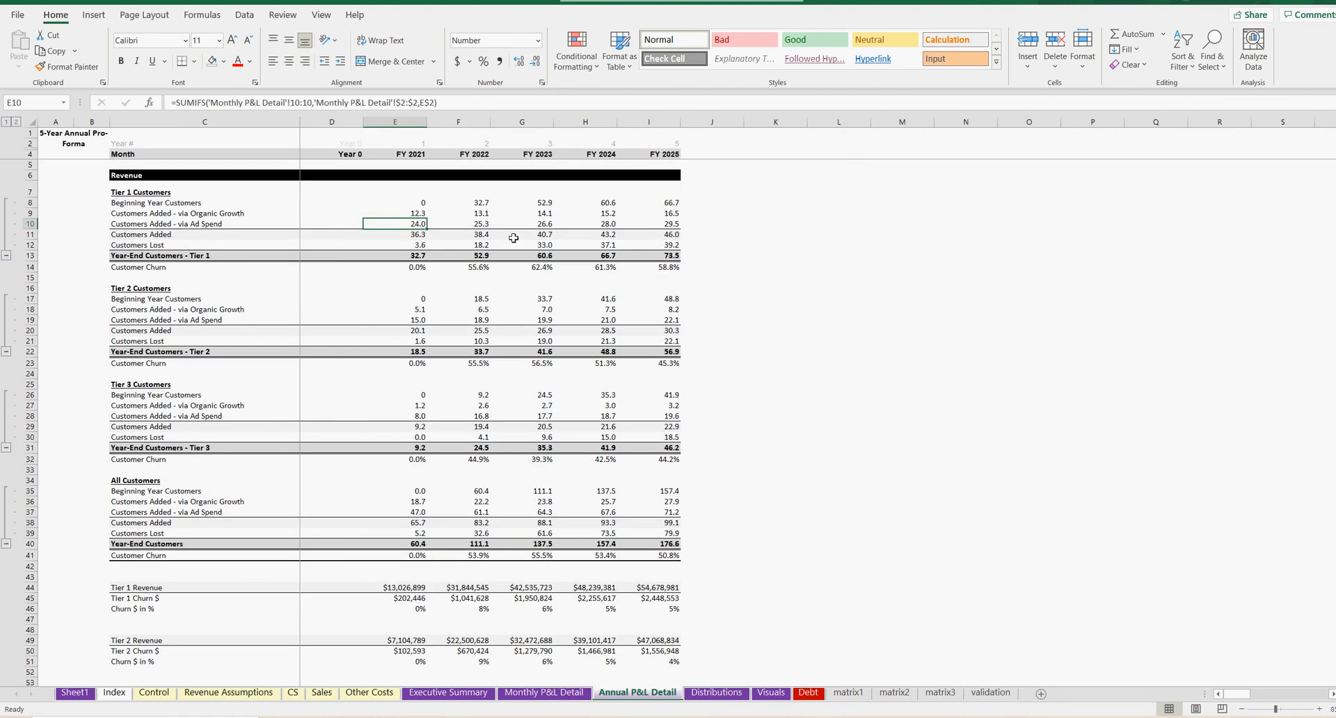
Step: Trace the sum range of E9's annual SUMIFS to the Tier 1 organic growth row on Monthly P&L Detail
click(421, 213)
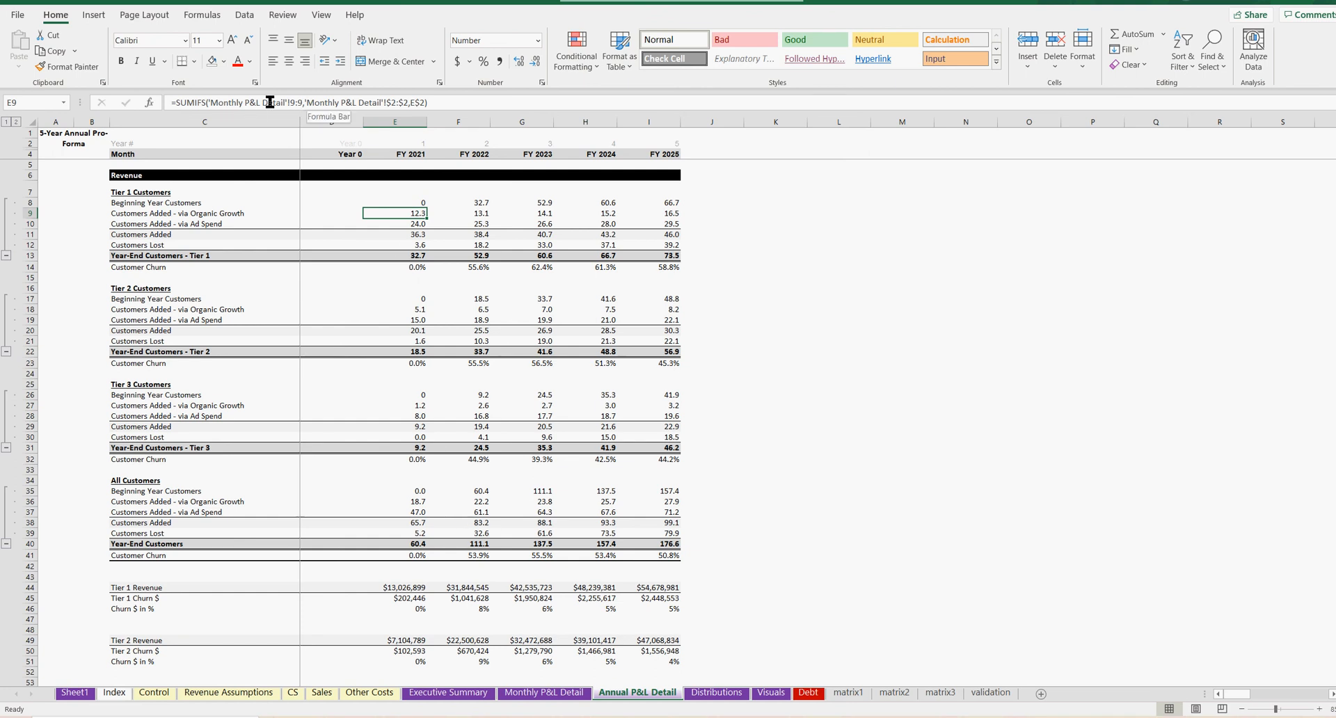
click(540, 693)
click(661, 693)
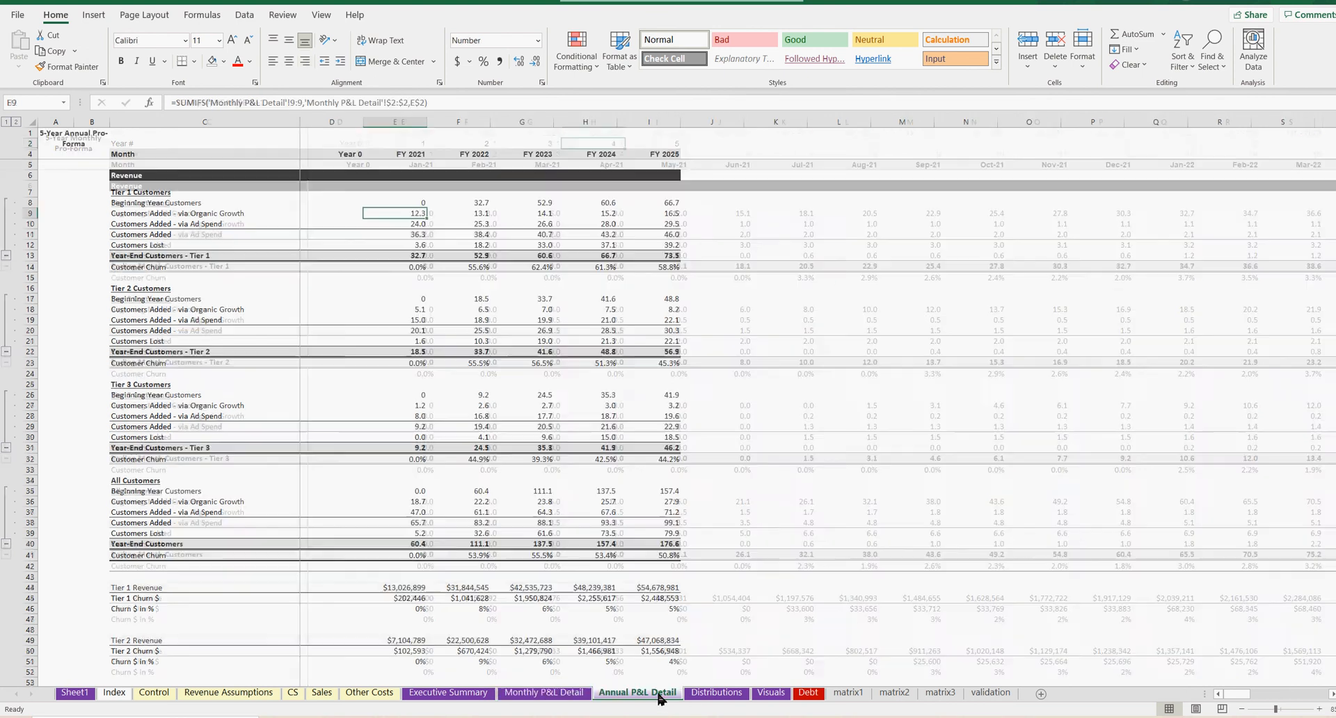
click(544, 694)
click(422, 222)
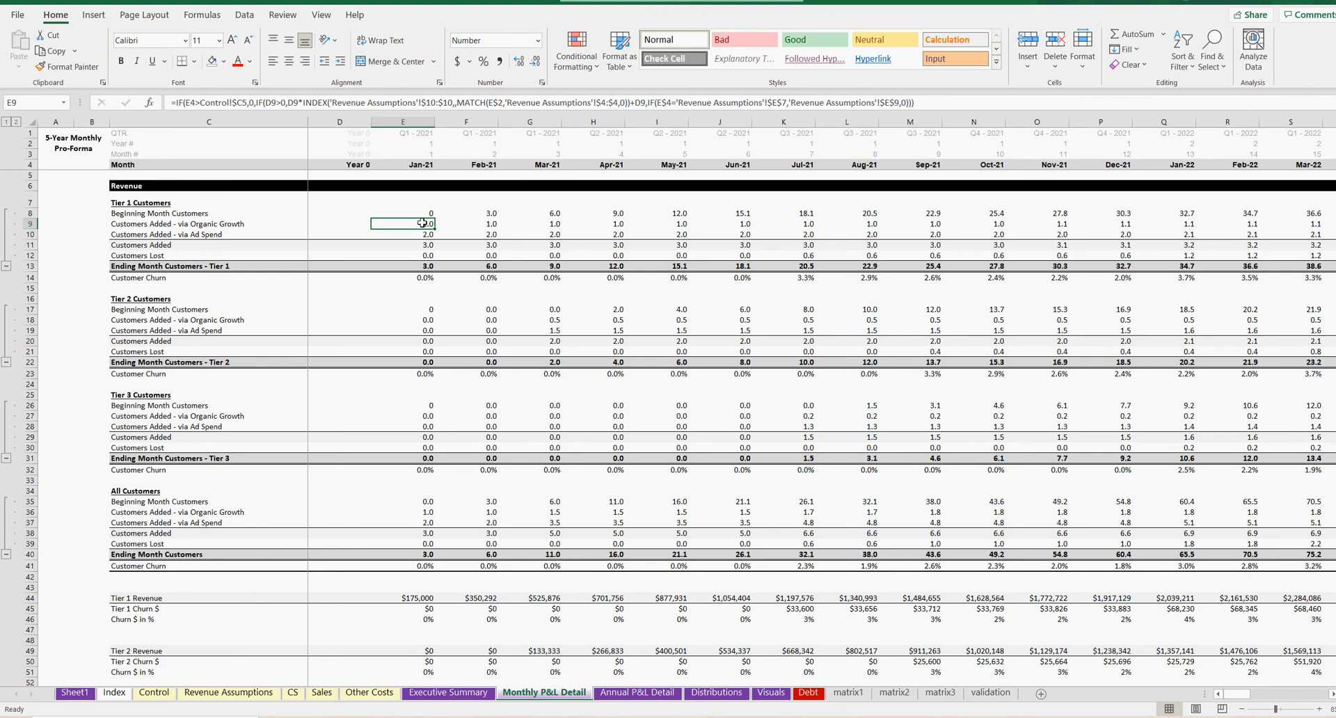
drag(148, 224, 502, 231)
click(638, 693)
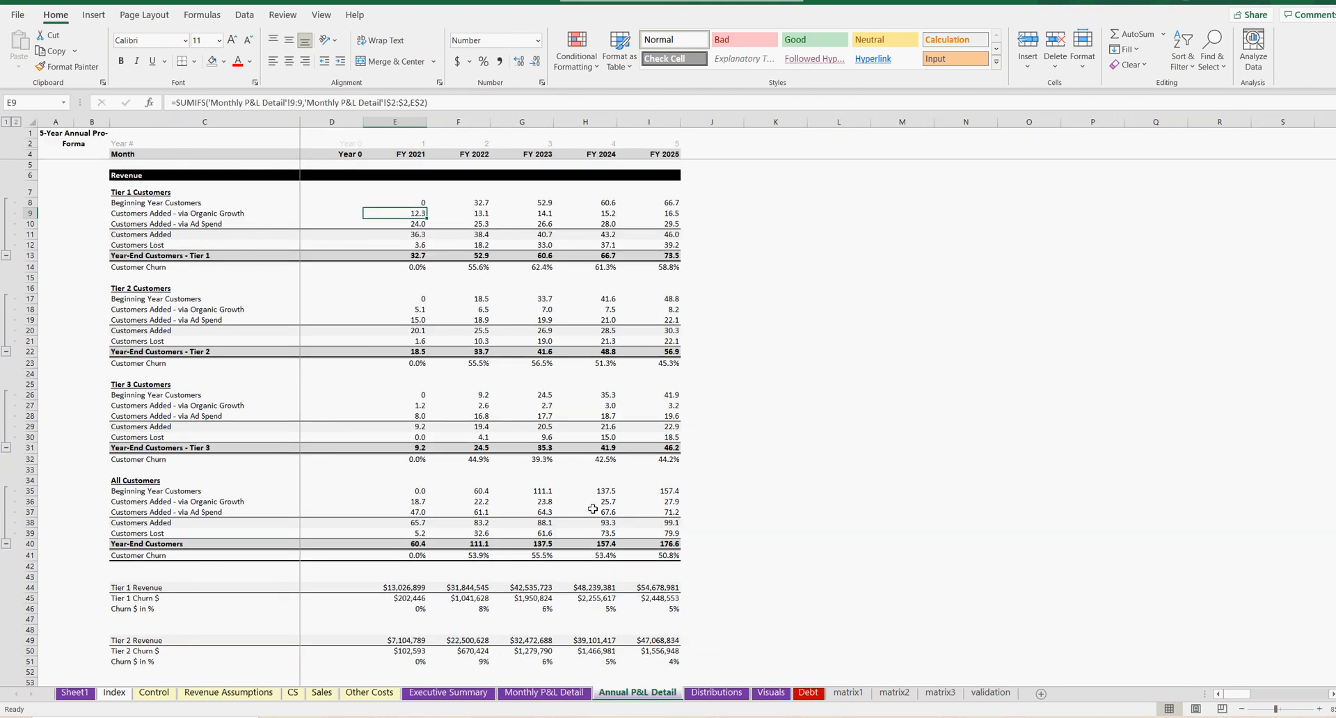
Step: Copy the SUMIFS formula from E9 to the Tier 2 organic growth cell E18 and fill it across to I18
right_click(415, 216)
click(446, 241)
click(394, 309)
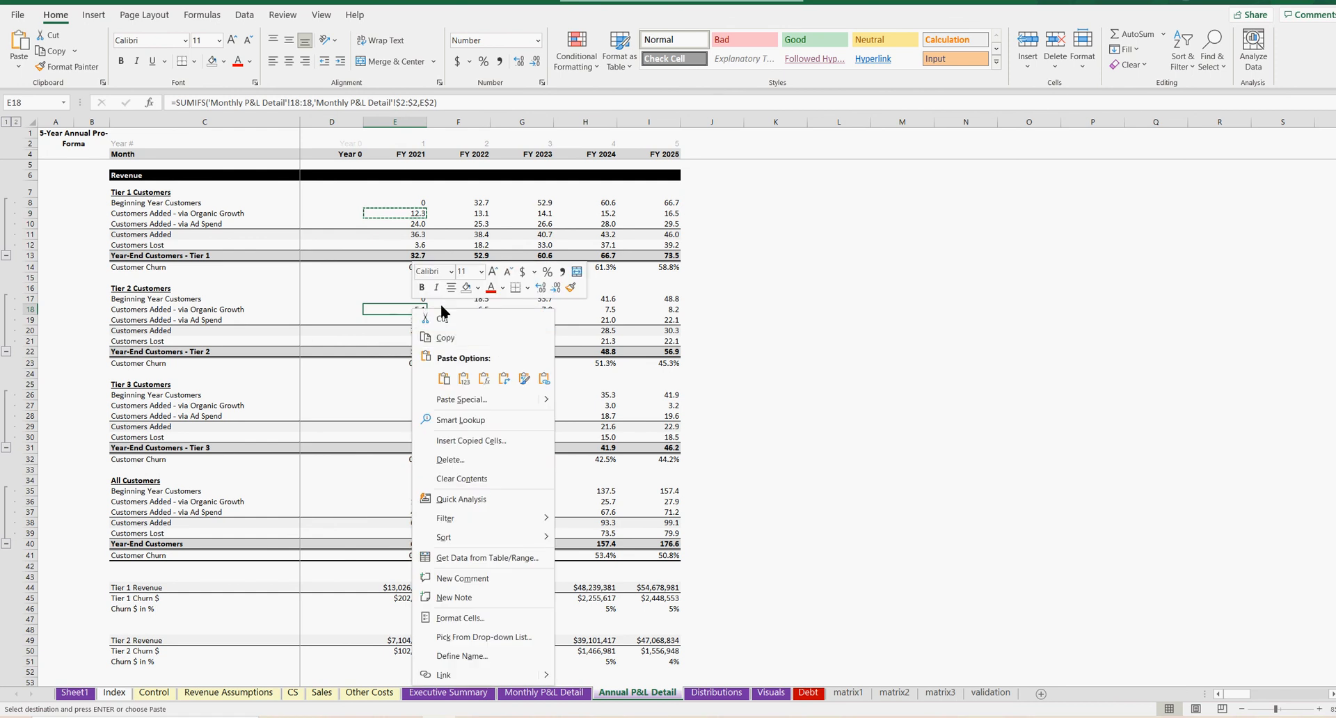
right_click(414, 309)
click(444, 379)
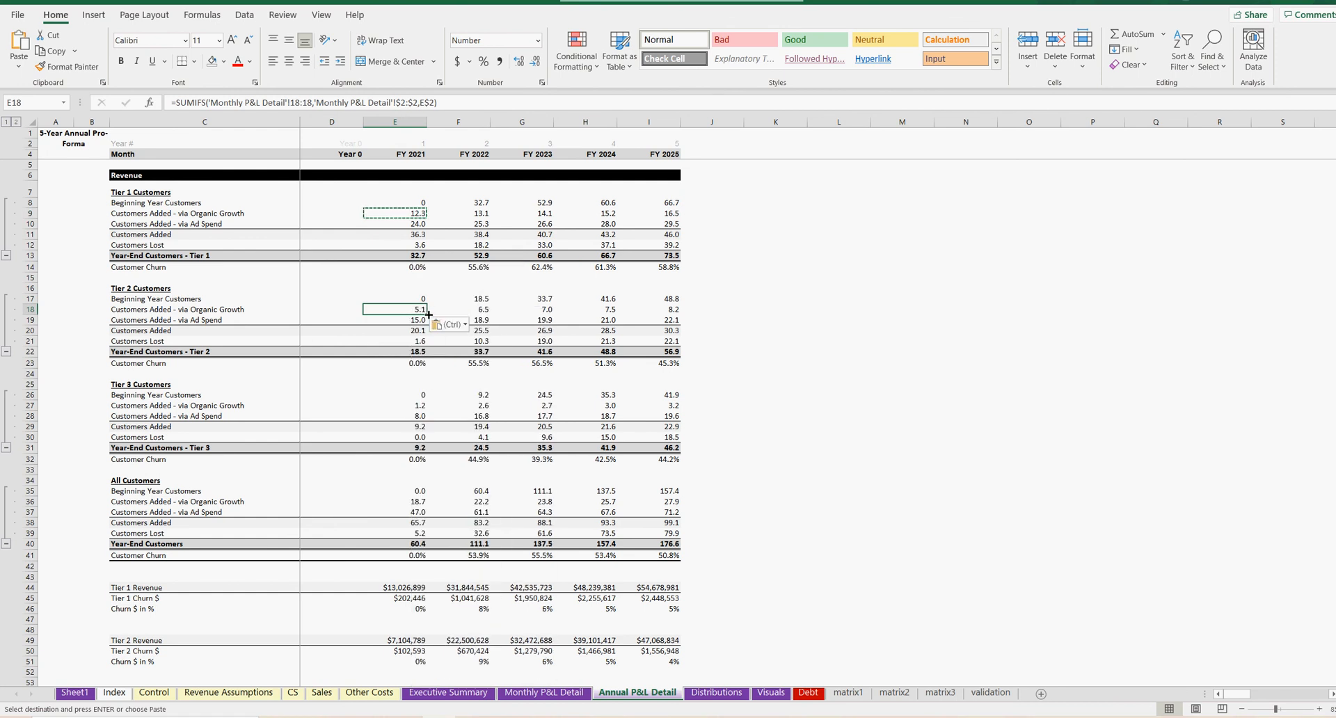
drag(426, 314, 676, 324)
click(407, 309)
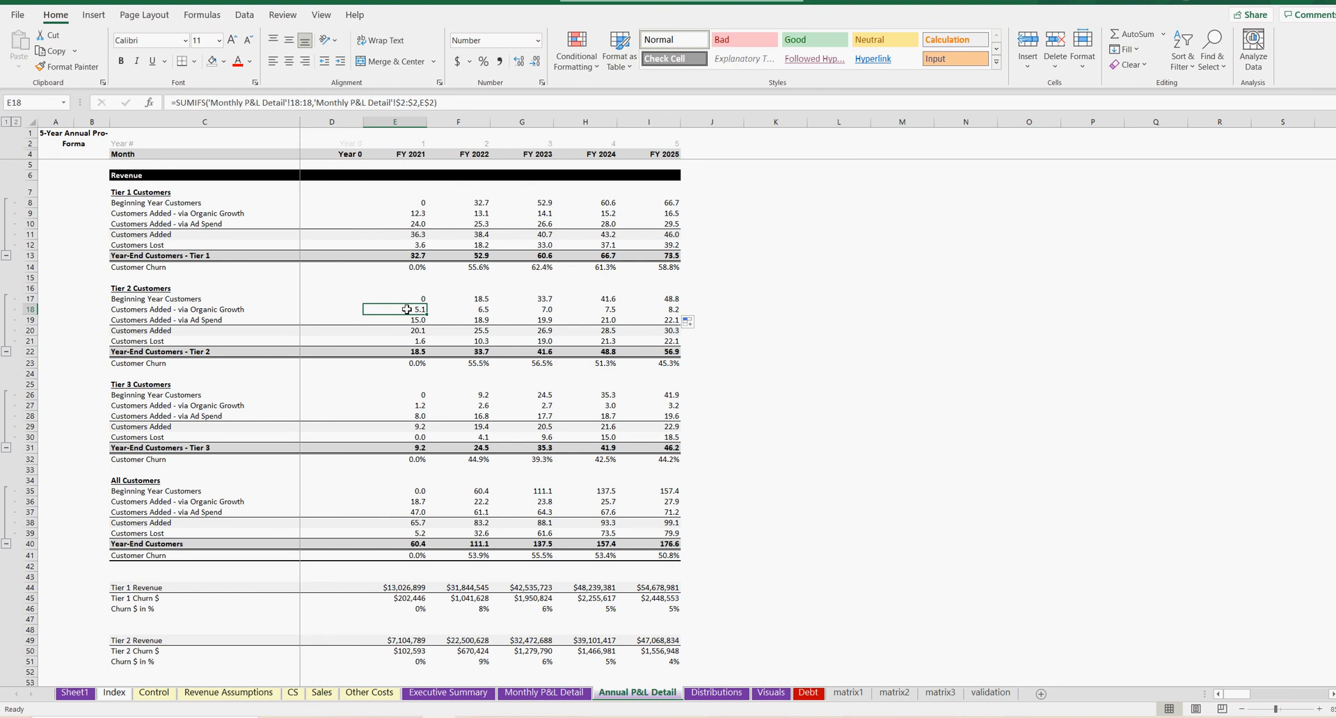
Step: Check that organic growth rows 9 and 18 line up between the monthly and annual sheets, and review the SUMIFS in F18
click(544, 693)
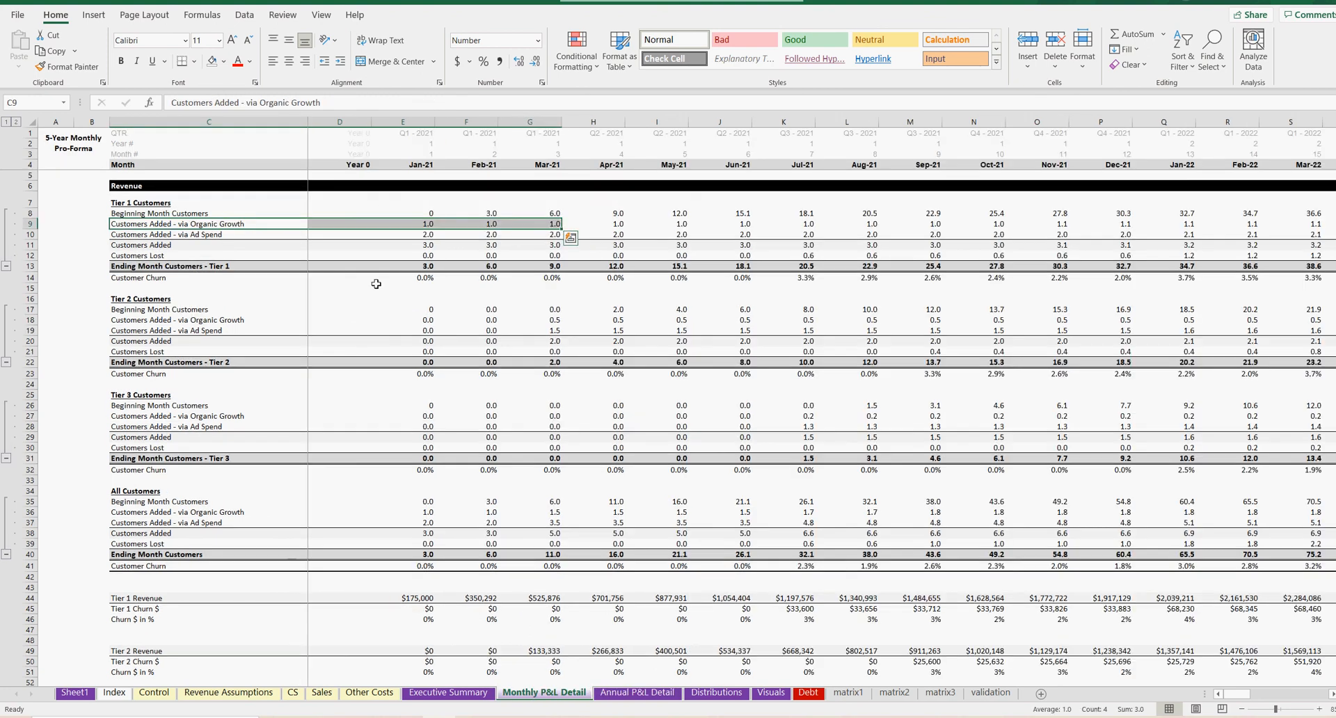
click(165, 223)
click(137, 318)
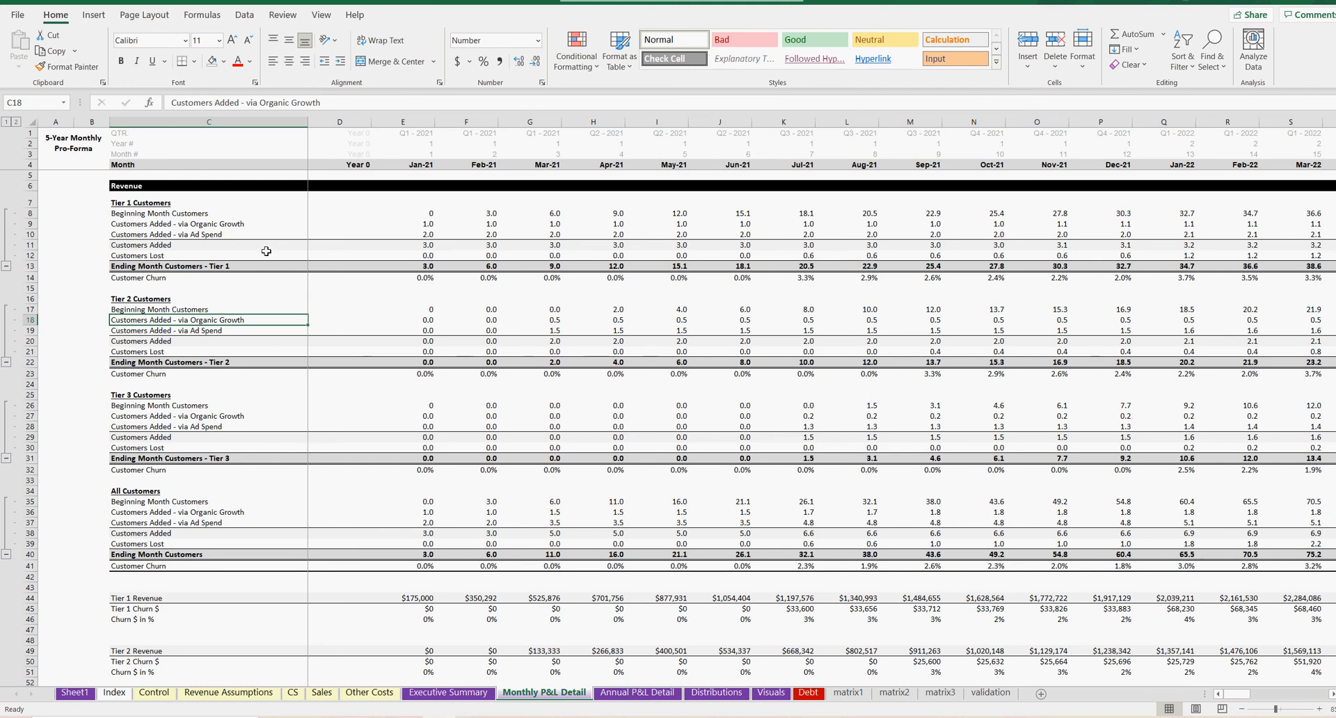
click(602, 696)
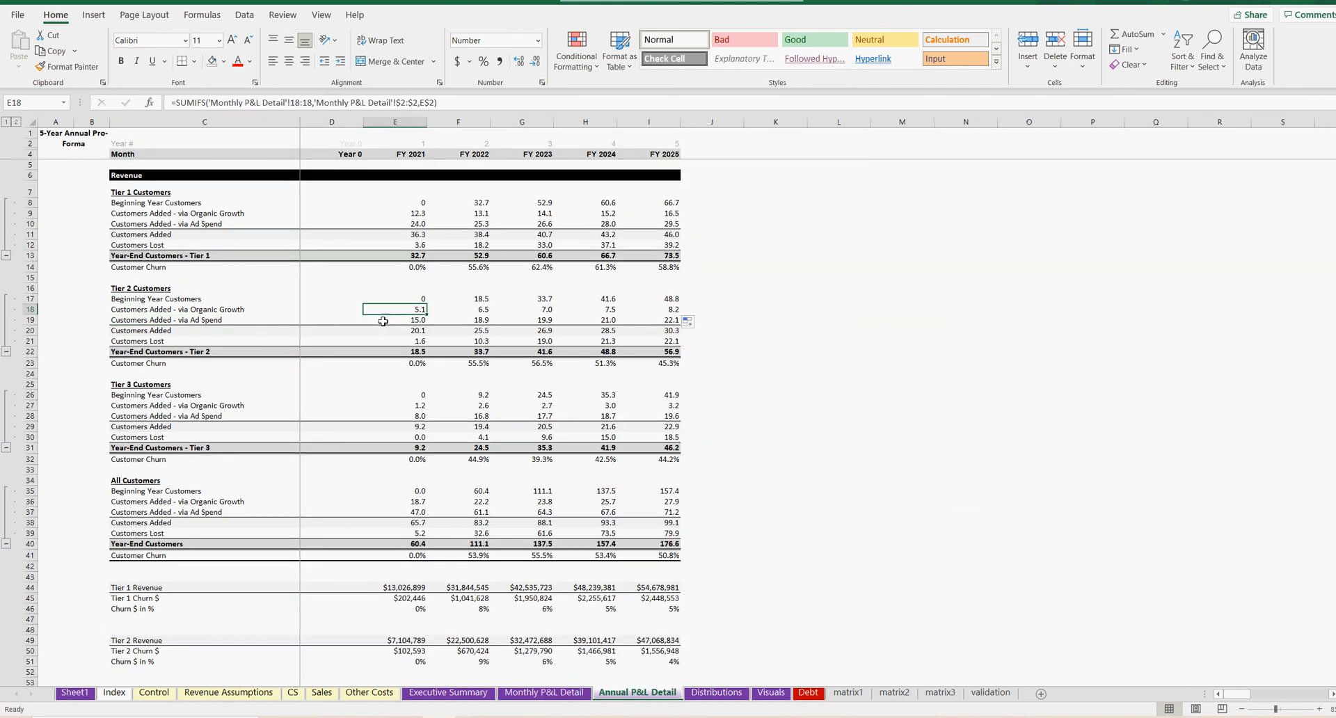
click(464, 311)
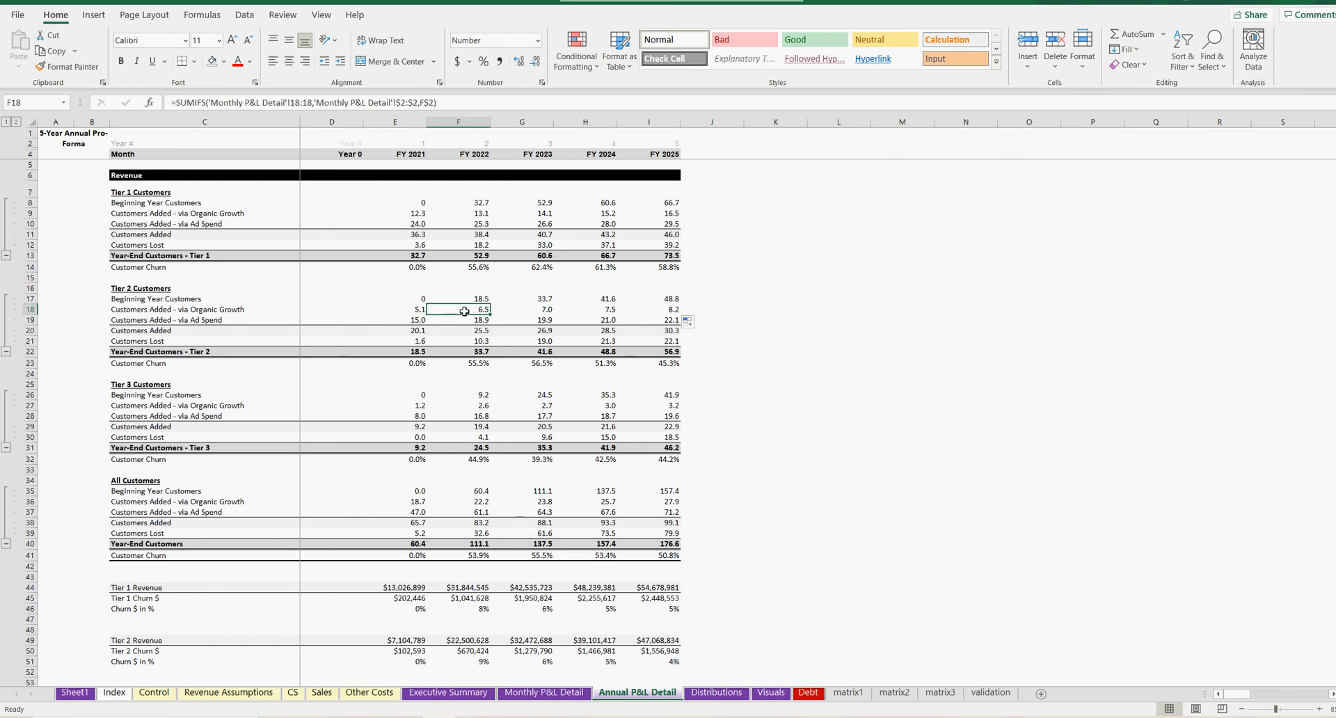
Step: Examine the Total Cash Returns SUMIFS in C5 of Distributions and trace its ranges to the Year # and Cash Flow After Taxes rows on Monthly P&L Detail
click(718, 693)
click(359, 195)
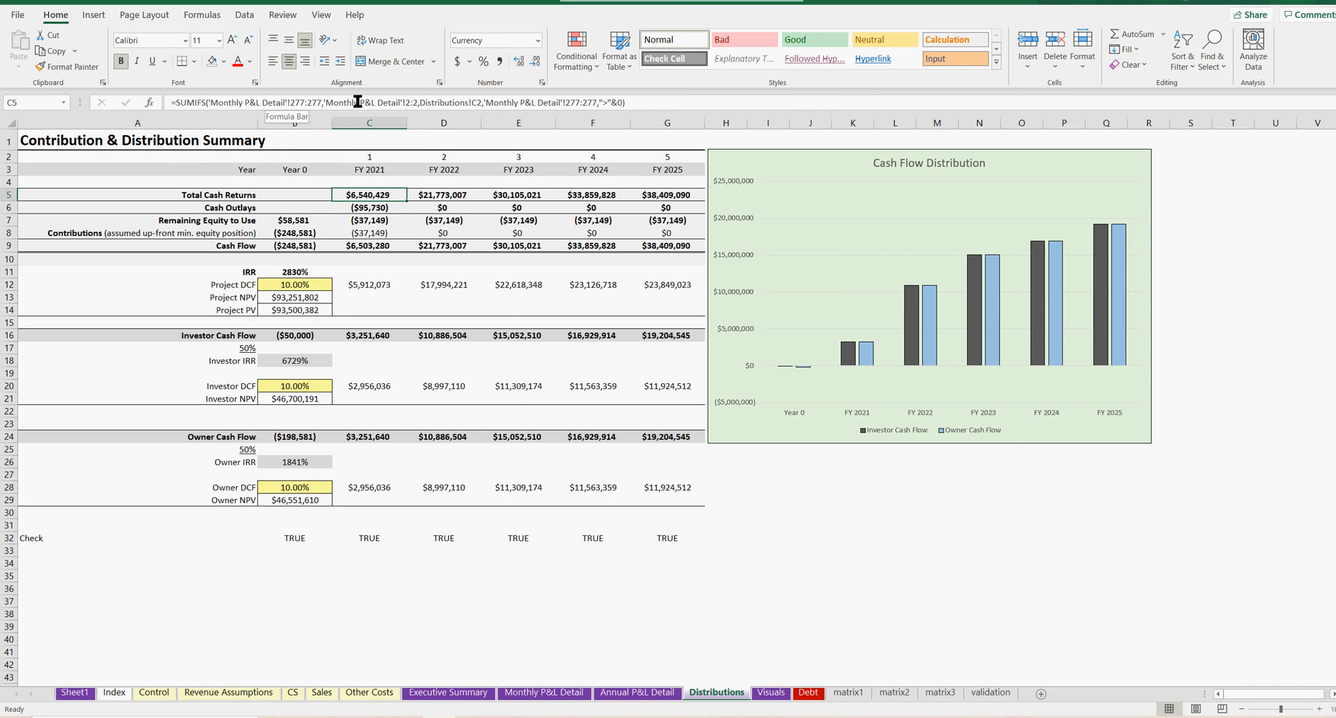
click(544, 693)
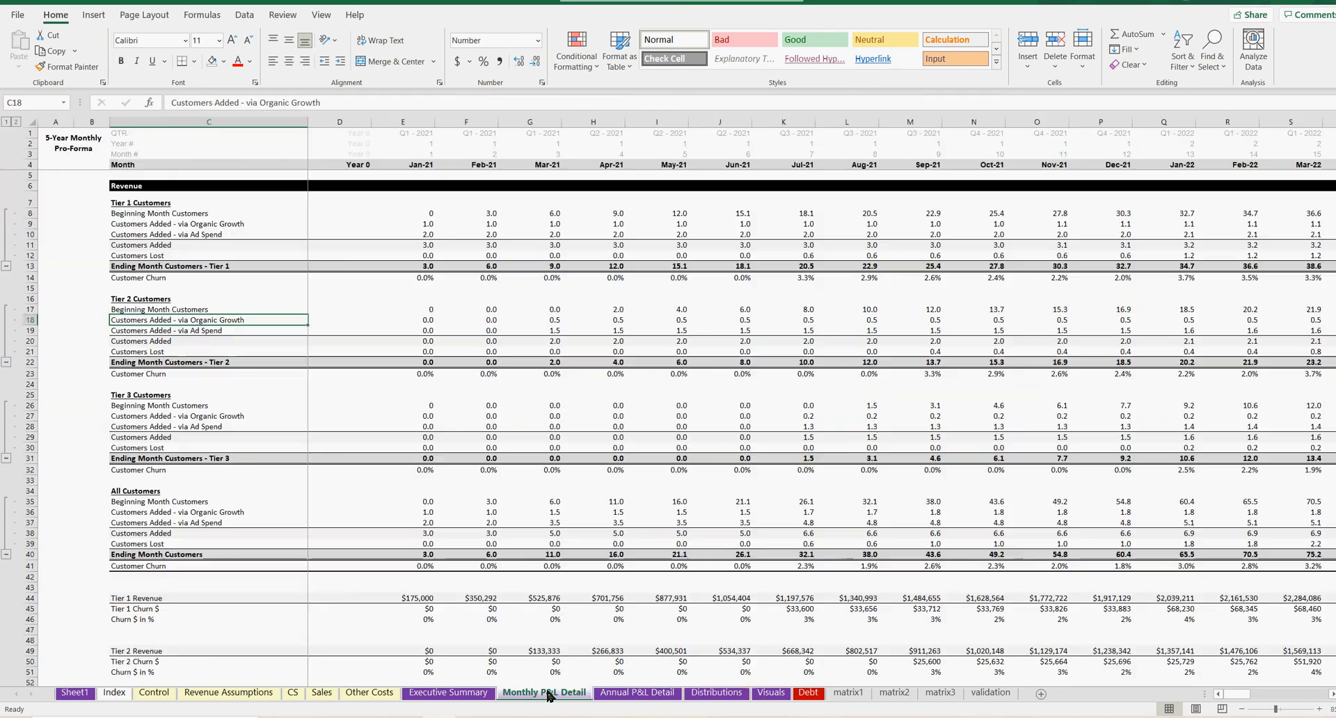
drag(132, 143, 724, 144)
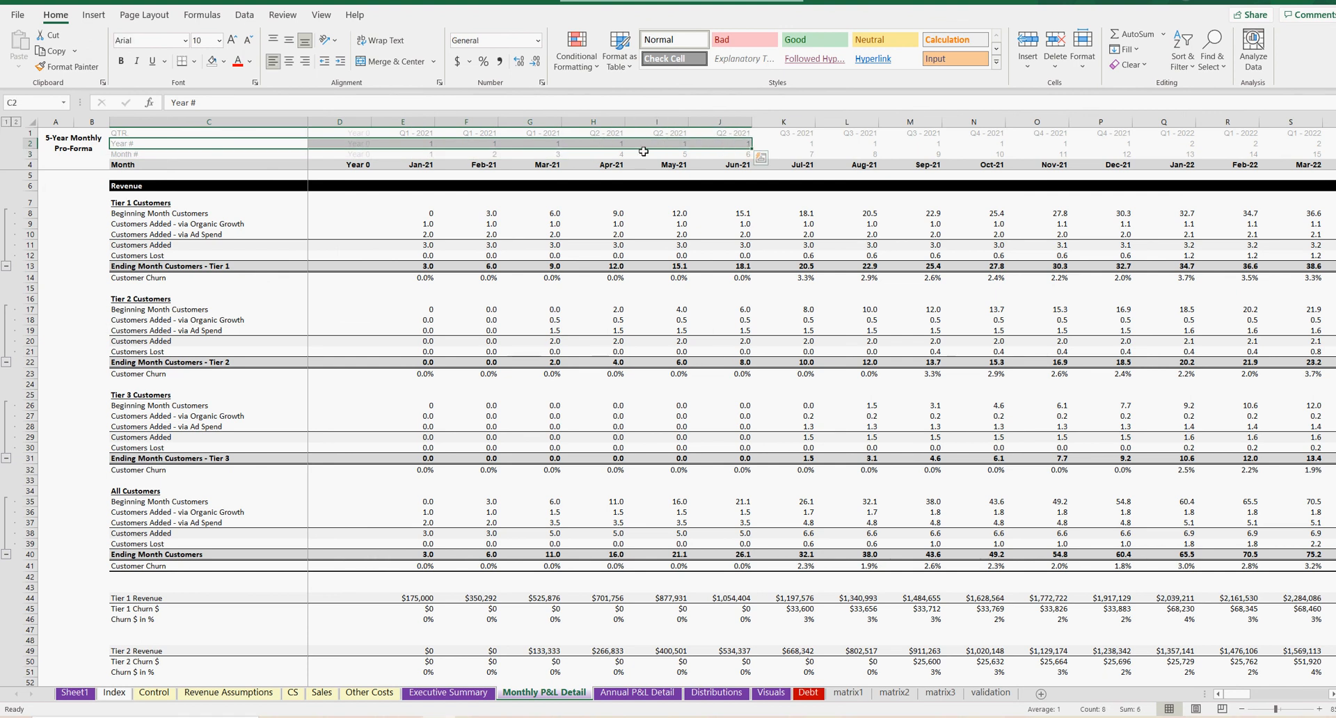
scroll(537, 492, down, 20)
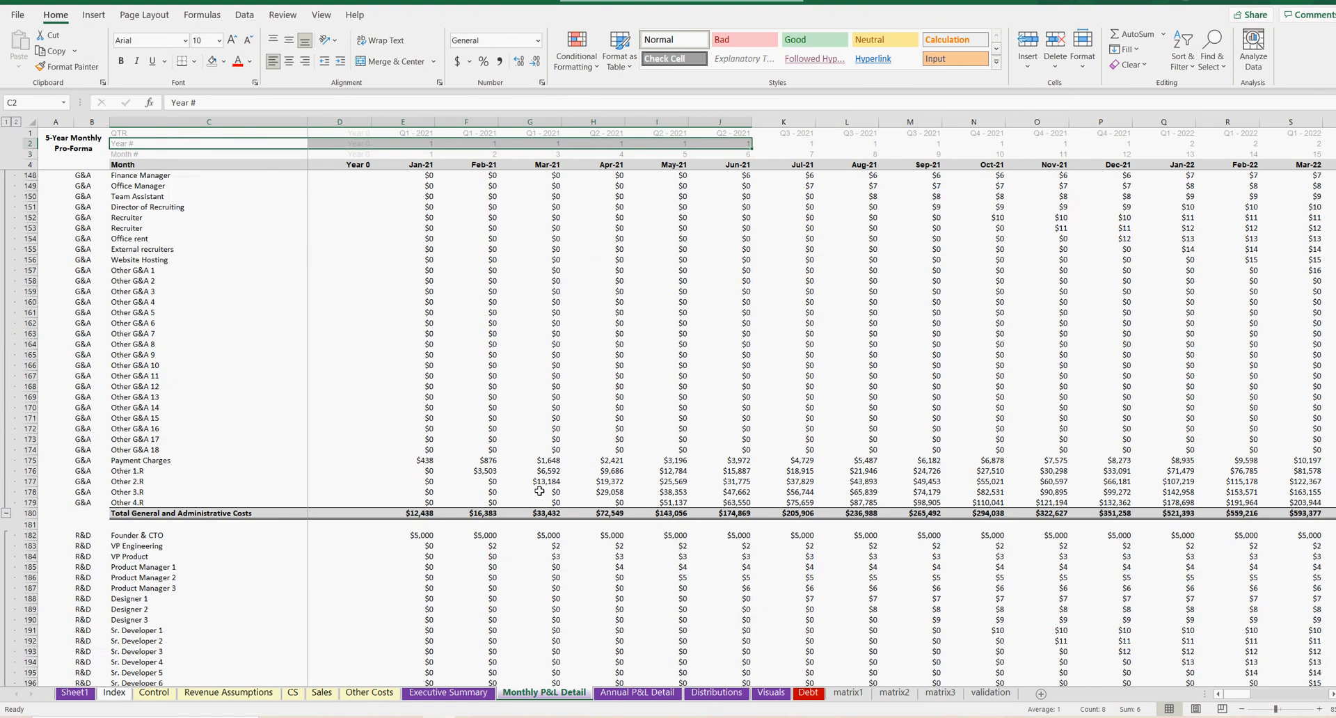
click(647, 695)
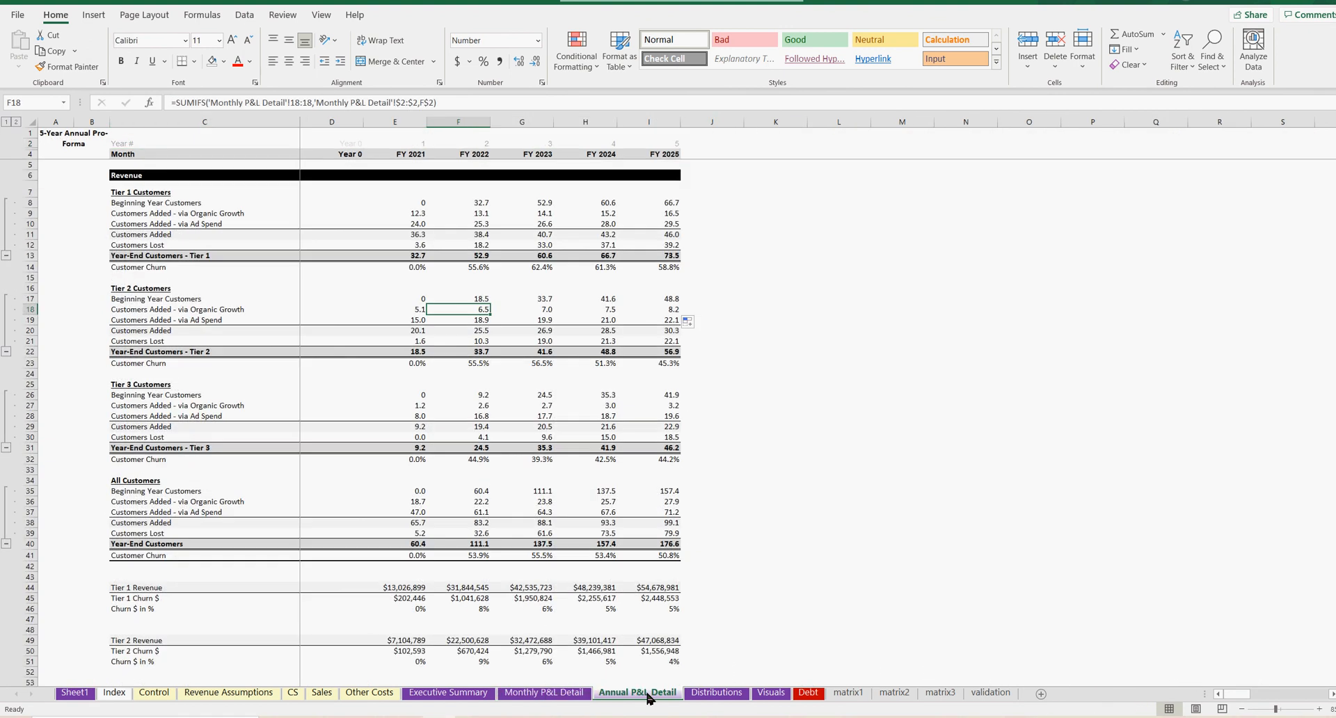
click(717, 693)
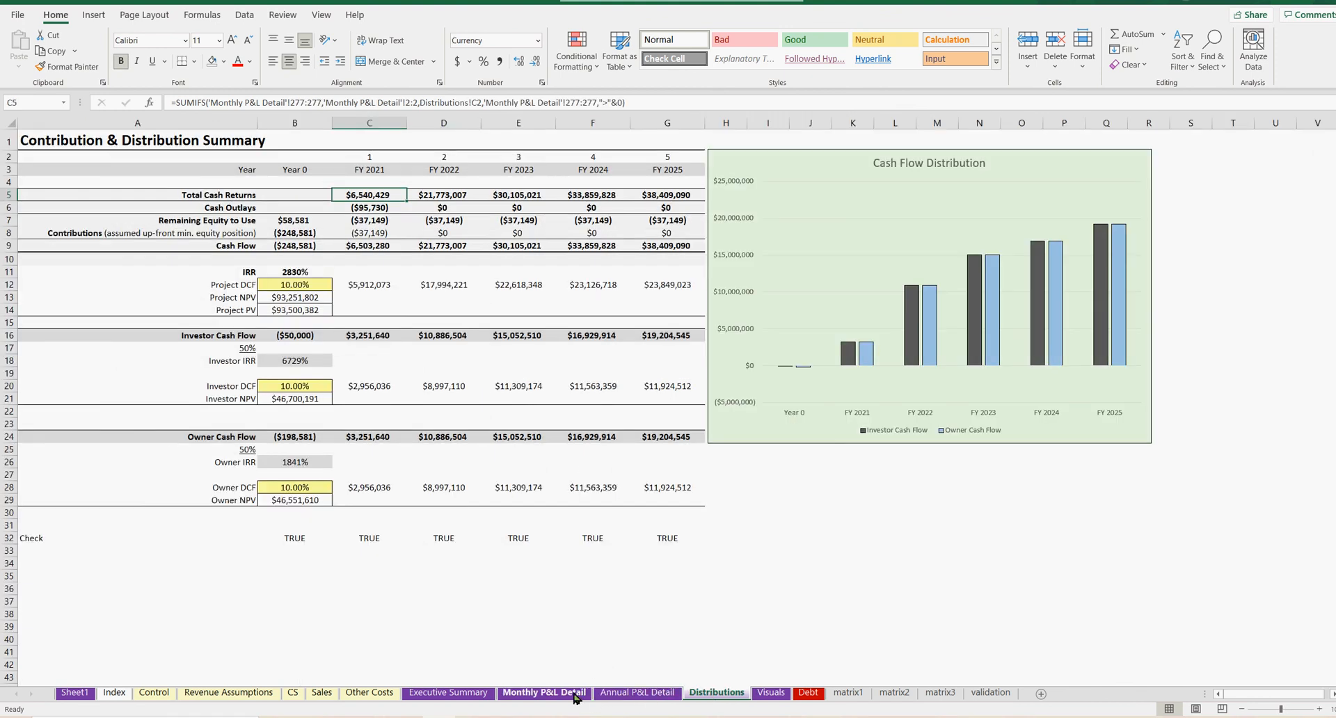
click(544, 692)
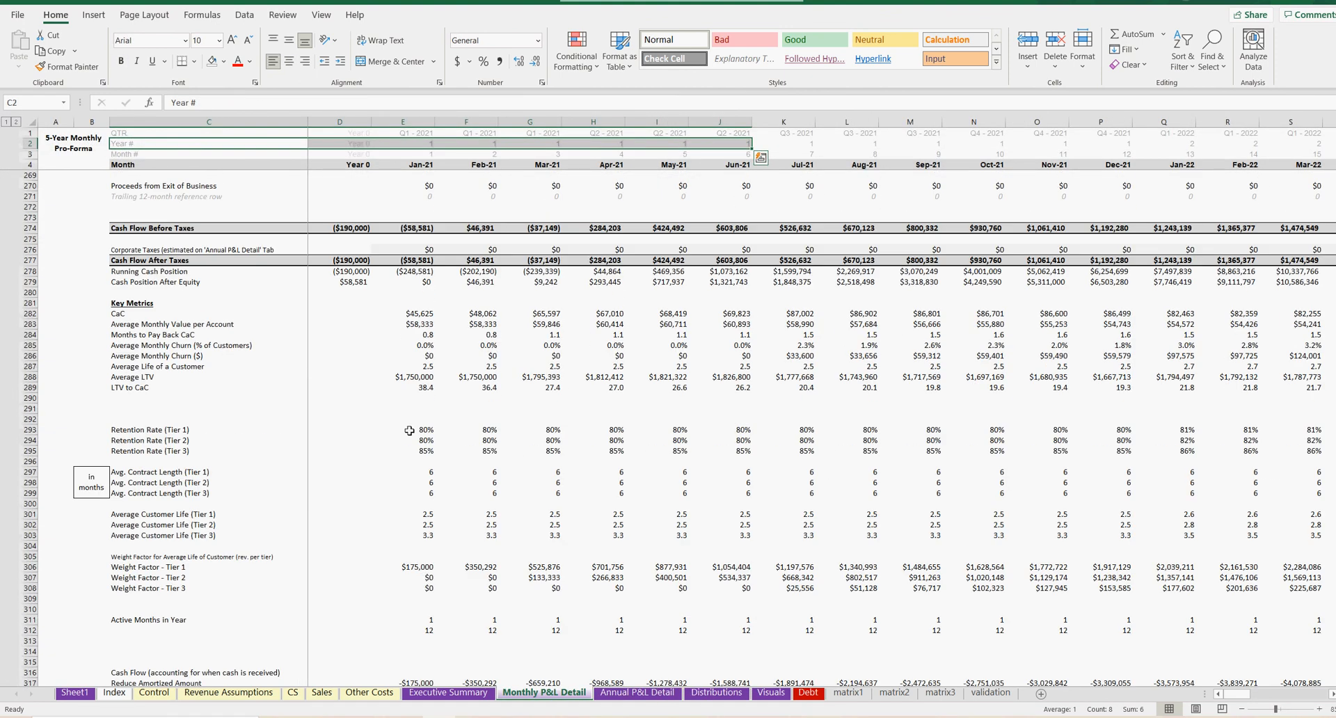
Step: Review the Cash Flow After Taxes and Year # ranges on Monthly P&L Detail against the Total Cash Returns formula on Distributions
drag(352, 260, 863, 261)
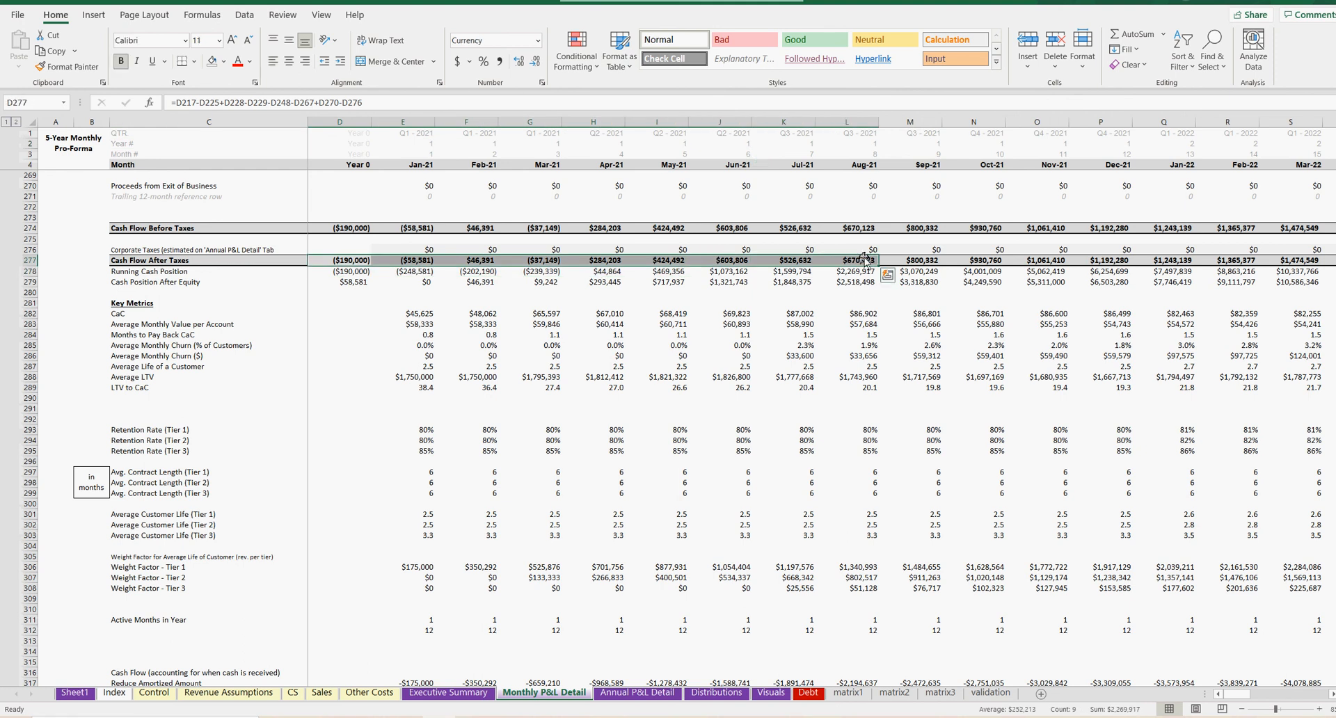
drag(360, 144, 685, 143)
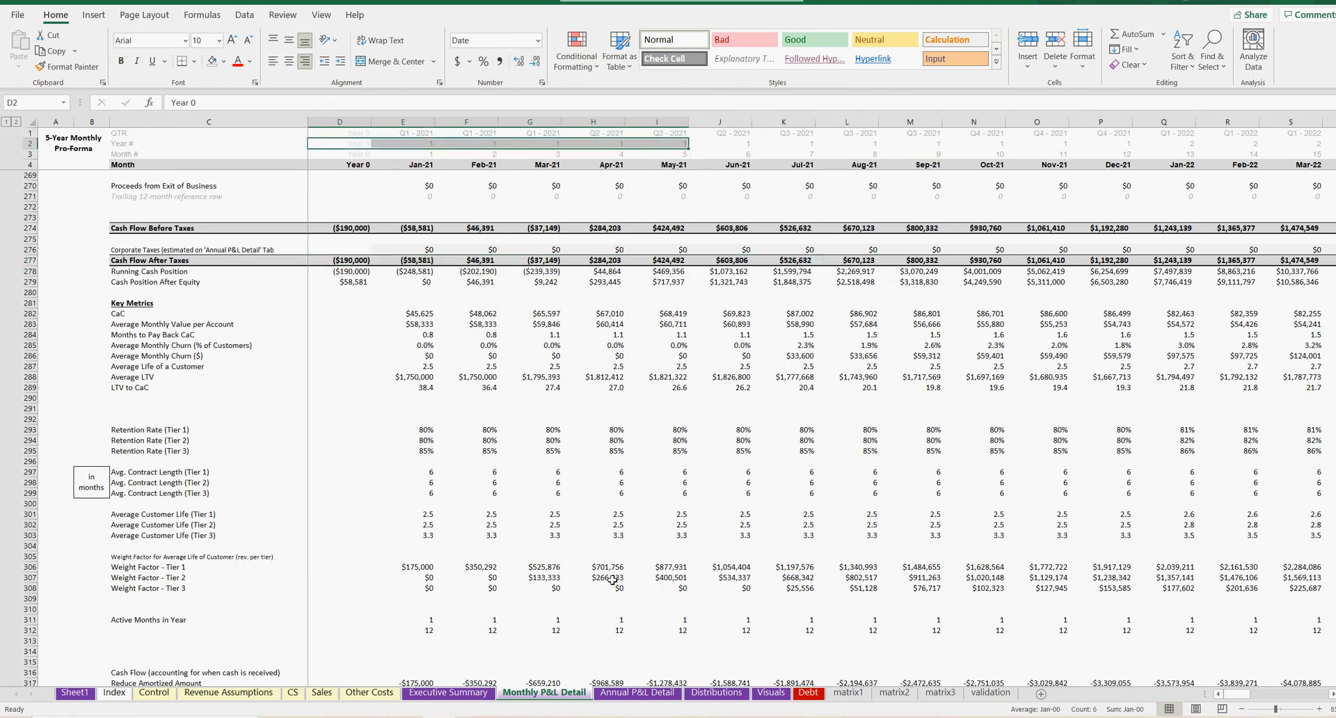
click(619, 693)
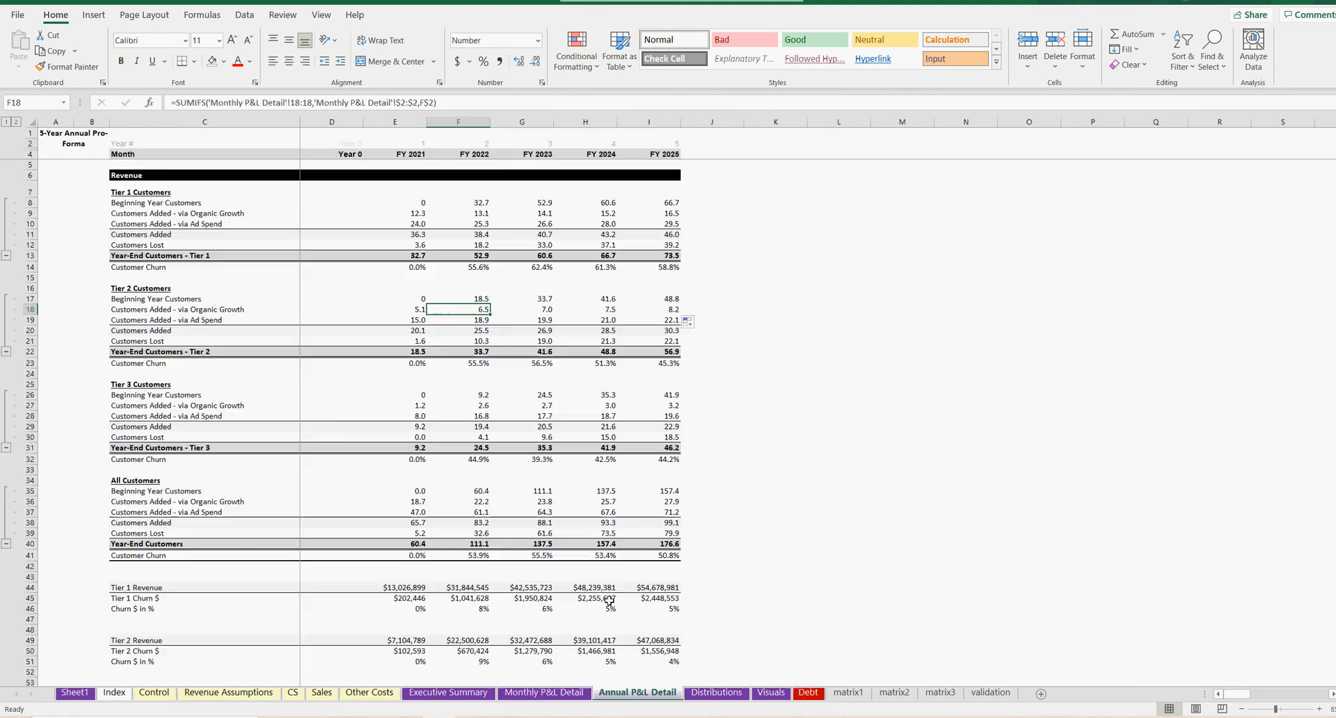
click(717, 693)
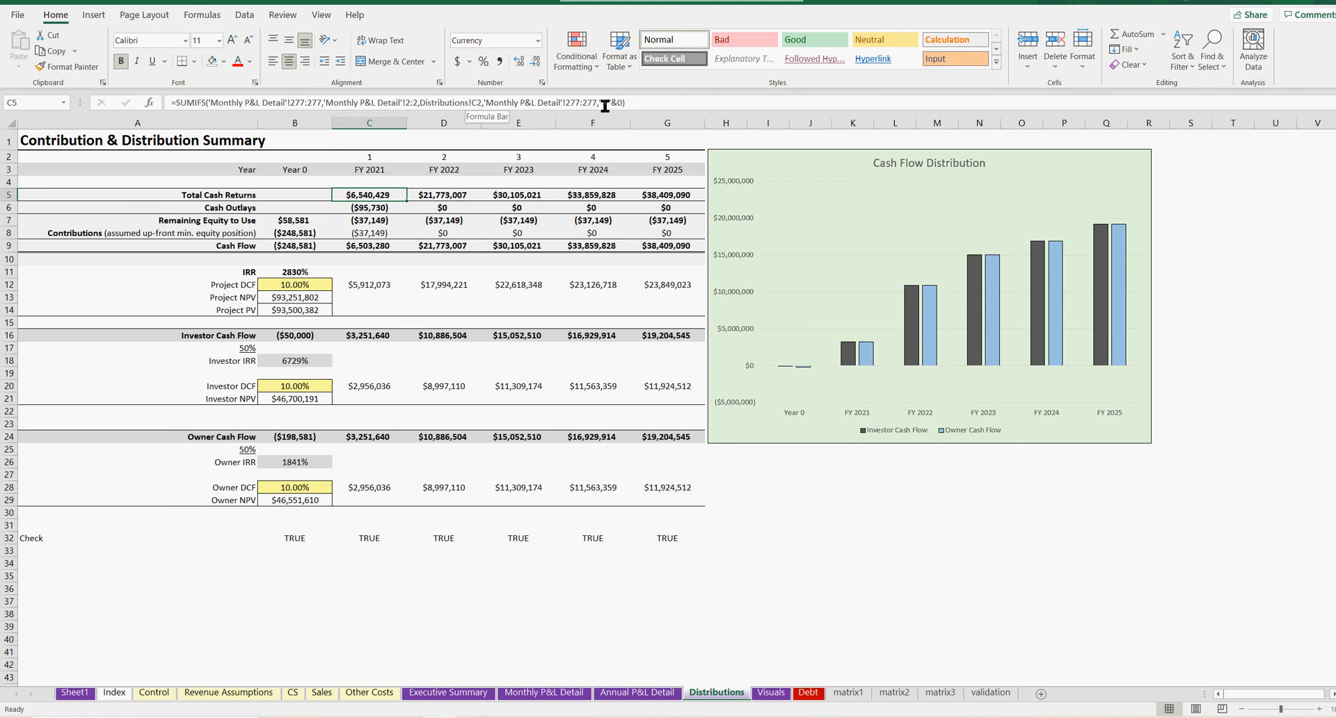
Step: Compare the Cash Outlays SUMIFS in C6 with the Total Cash Returns formula in C5, and review Cash Outlays across C6:G6
click(375, 206)
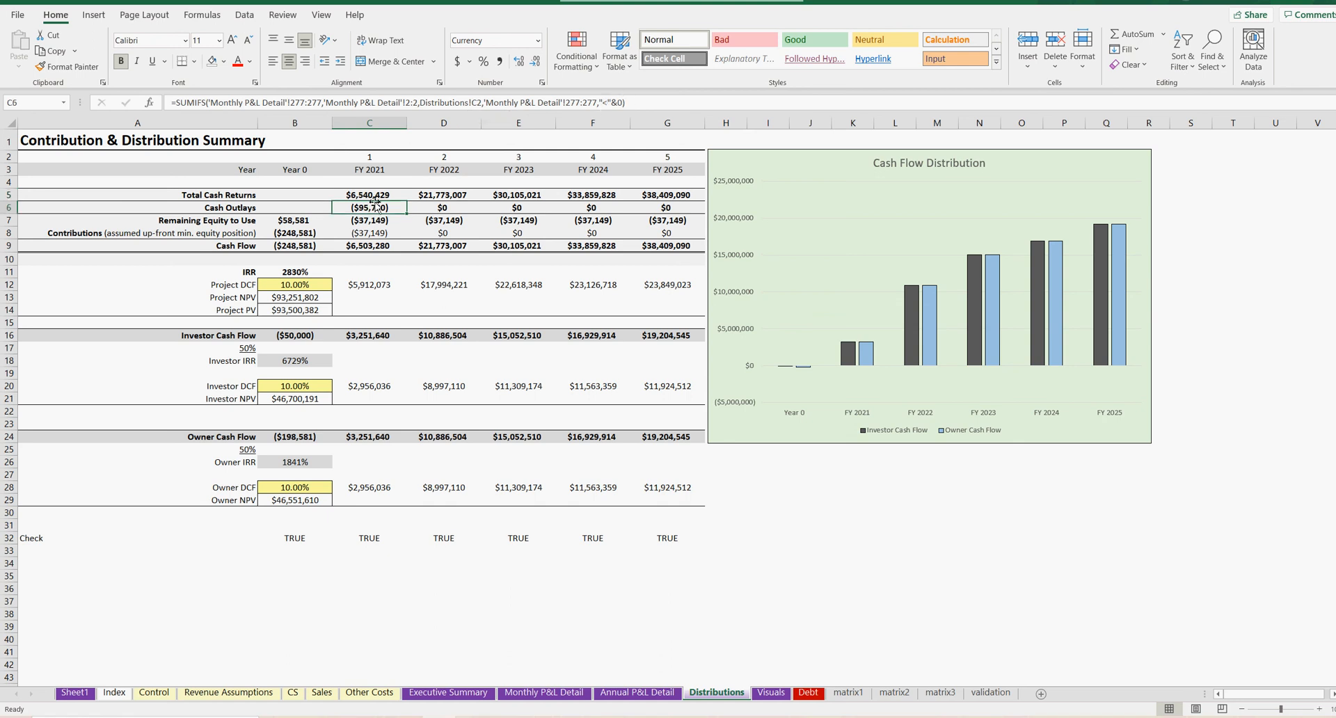
mouse_move(361, 198)
mouse_down()
mouse_move(662, 195)
mouse_move(369, 194)
mouse_up()
click(374, 207)
drag(364, 209, 660, 207)
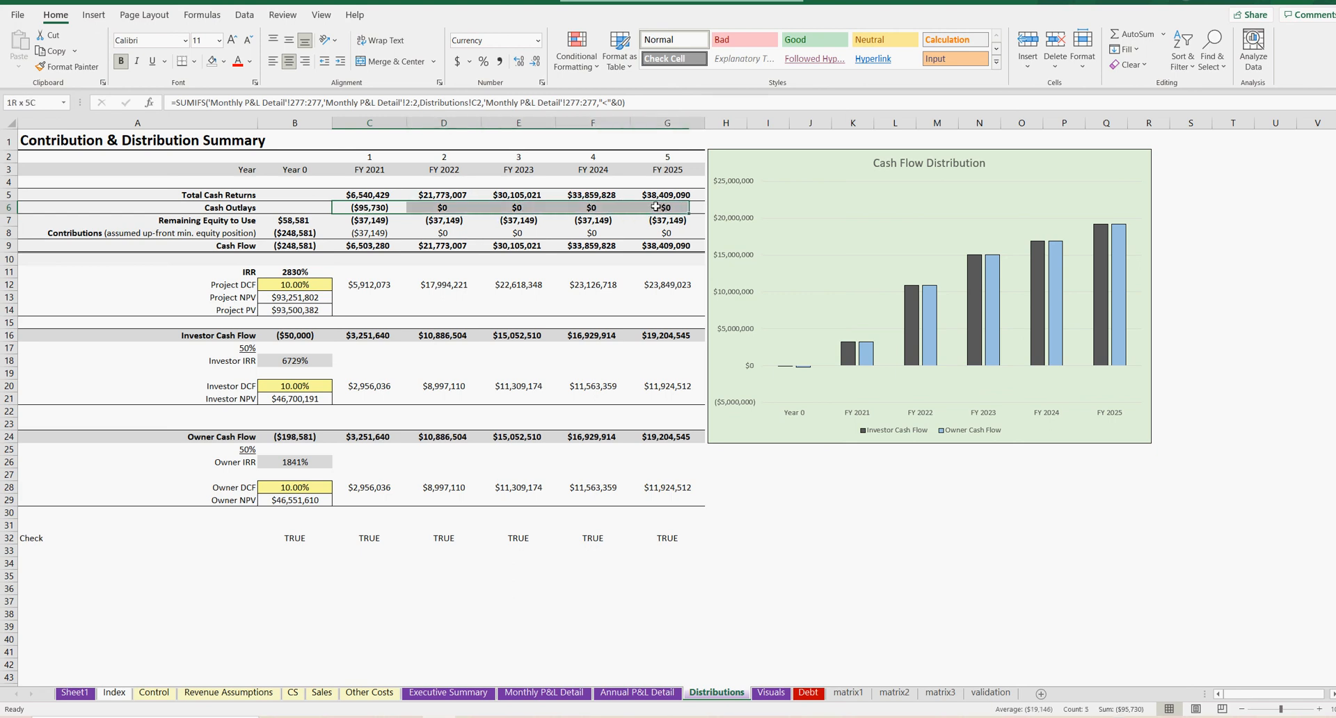
click(362, 209)
drag(363, 209, 661, 207)
click(363, 208)
drag(365, 207, 661, 207)
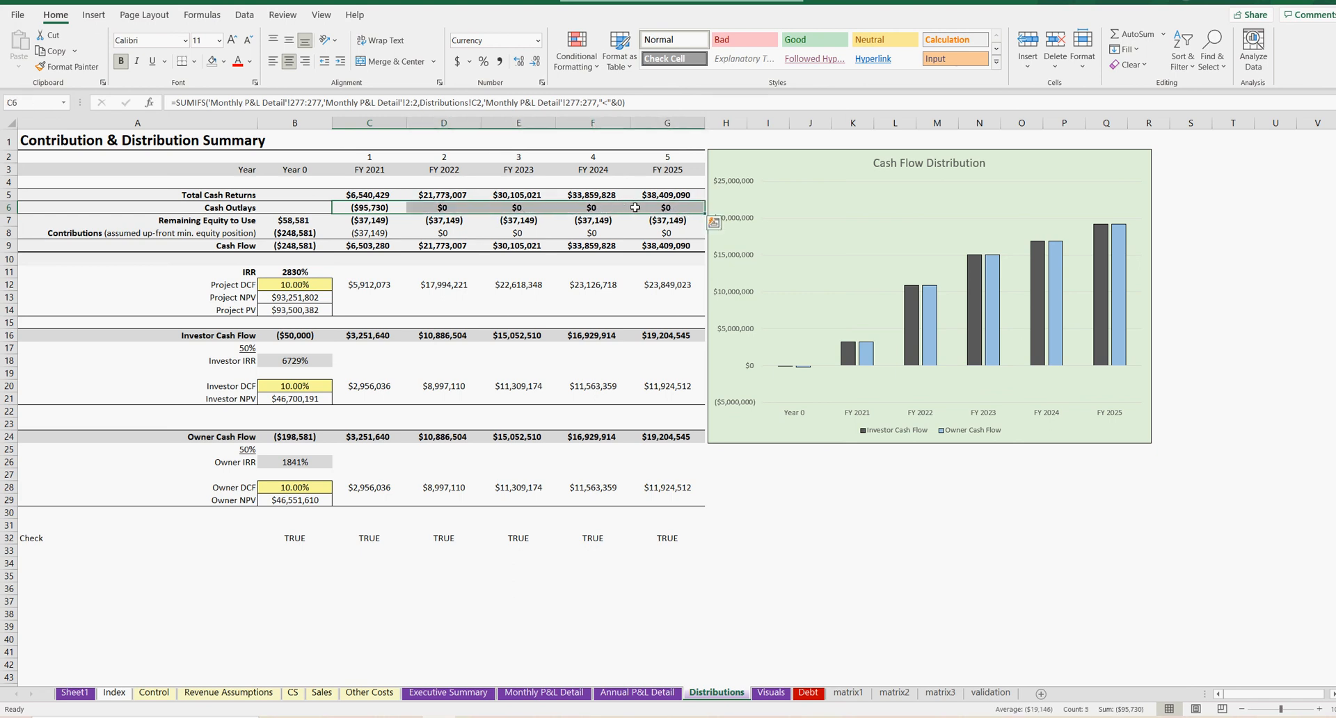
Step: Examine how the equity, contribution and cash flow formulas in rows 7 to 9 build on the SUMIFS results in rows 5 and 6
click(369, 220)
click(370, 233)
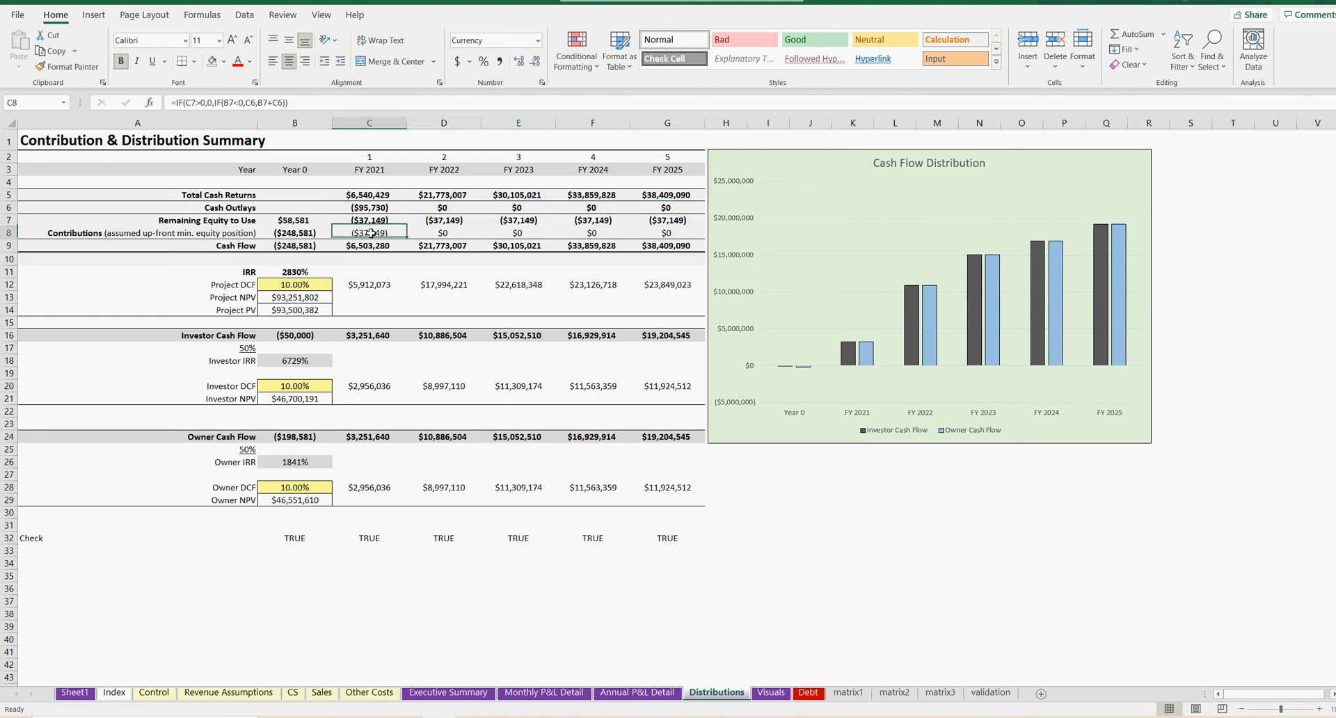
click(418, 235)
click(425, 246)
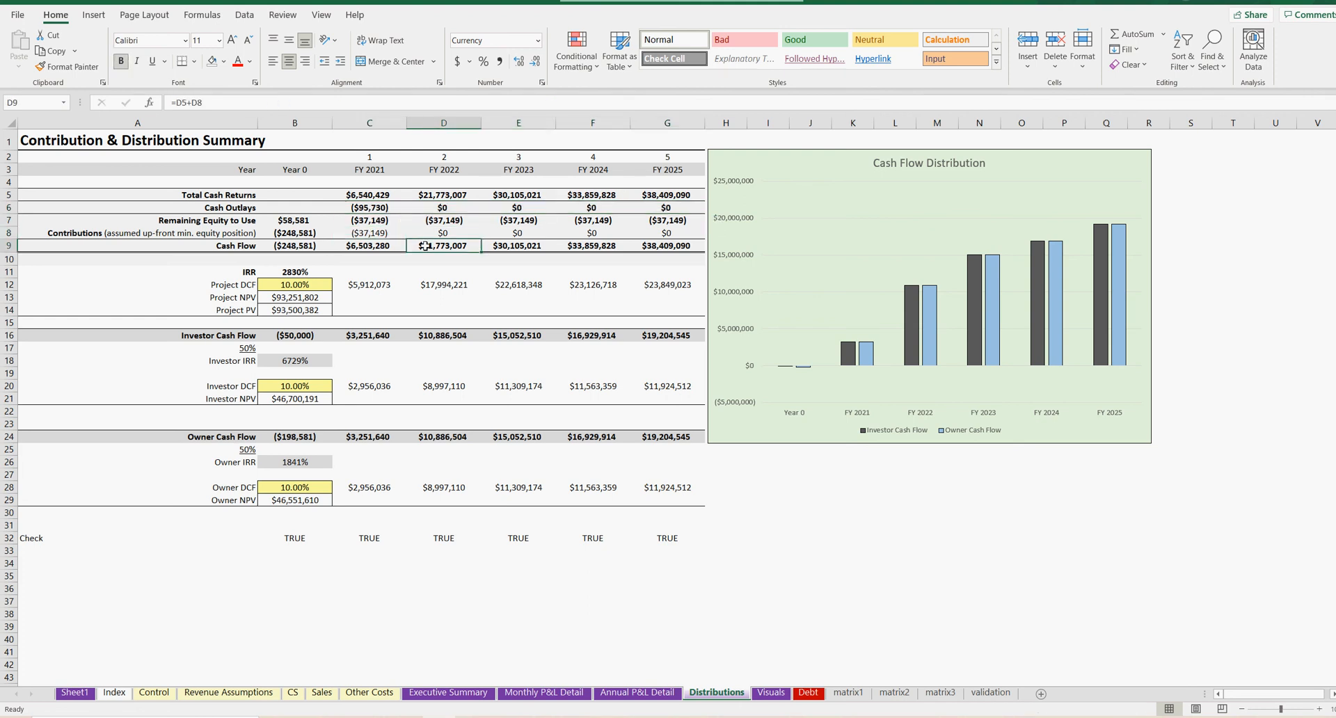
click(378, 245)
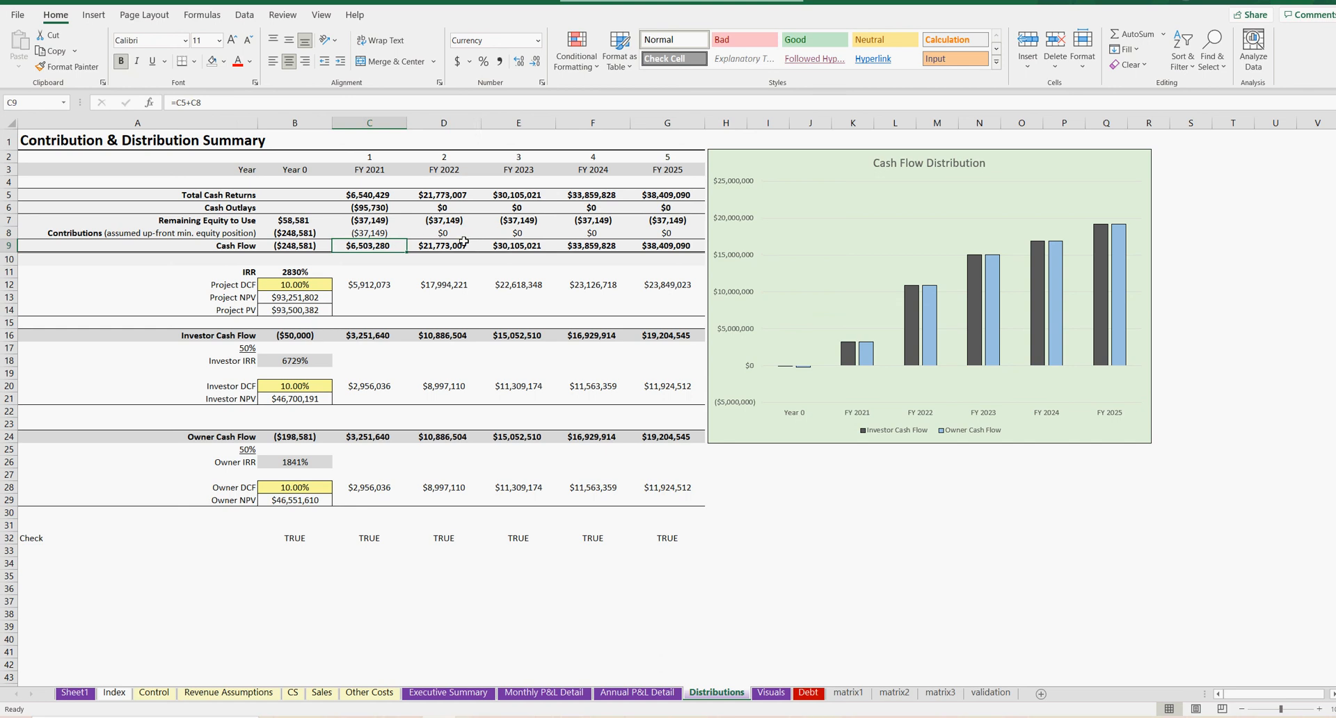
click(296, 245)
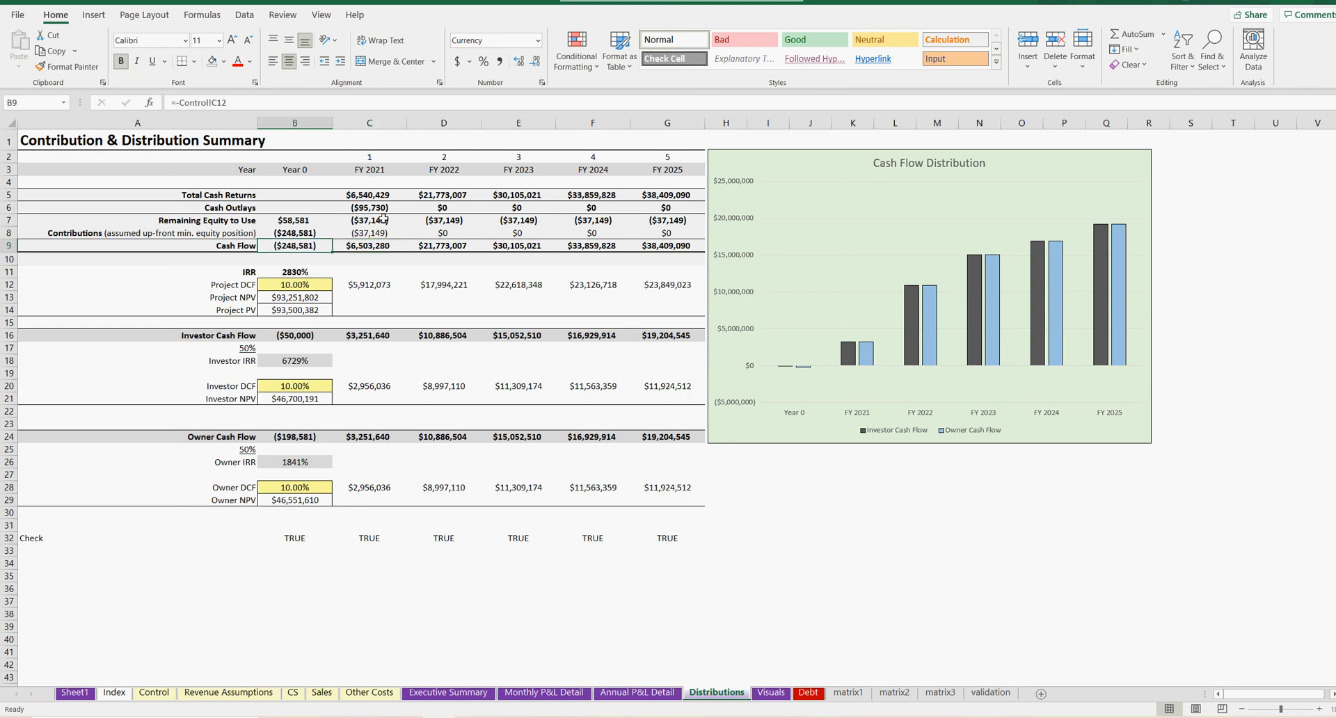
drag(369, 197, 668, 208)
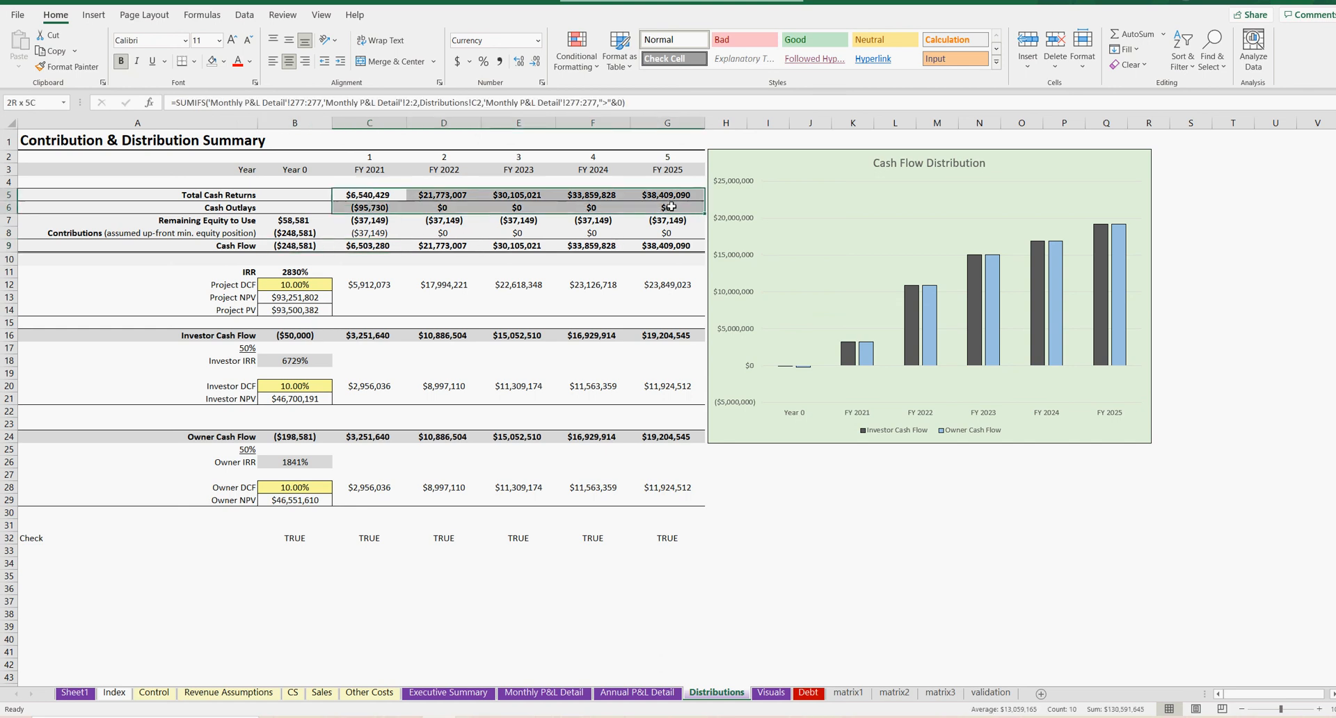
click(368, 195)
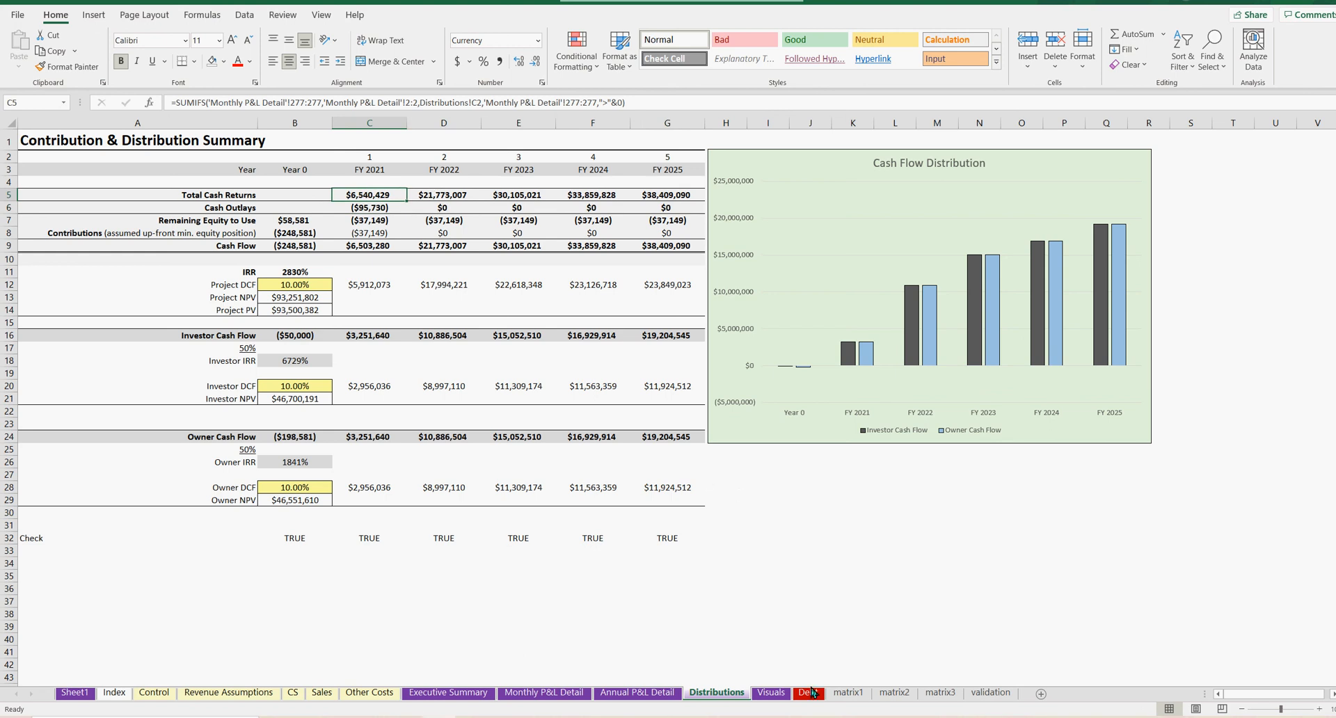
Step: Examine the SUMIFS nested in the IF formula of the January 2021 debt Principal cell E223 on Monthly P&L Detail
click(544, 692)
scroll(336, 537, up, 20)
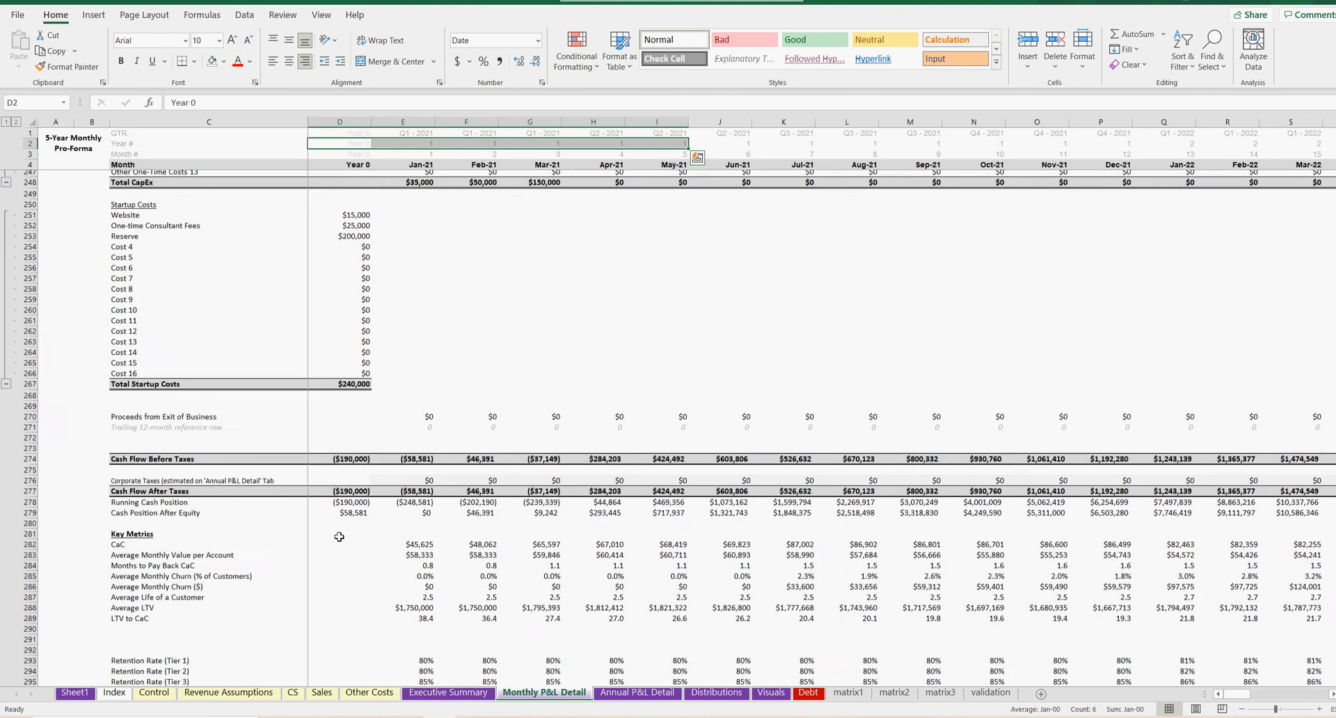
scroll(340, 537, up, 7)
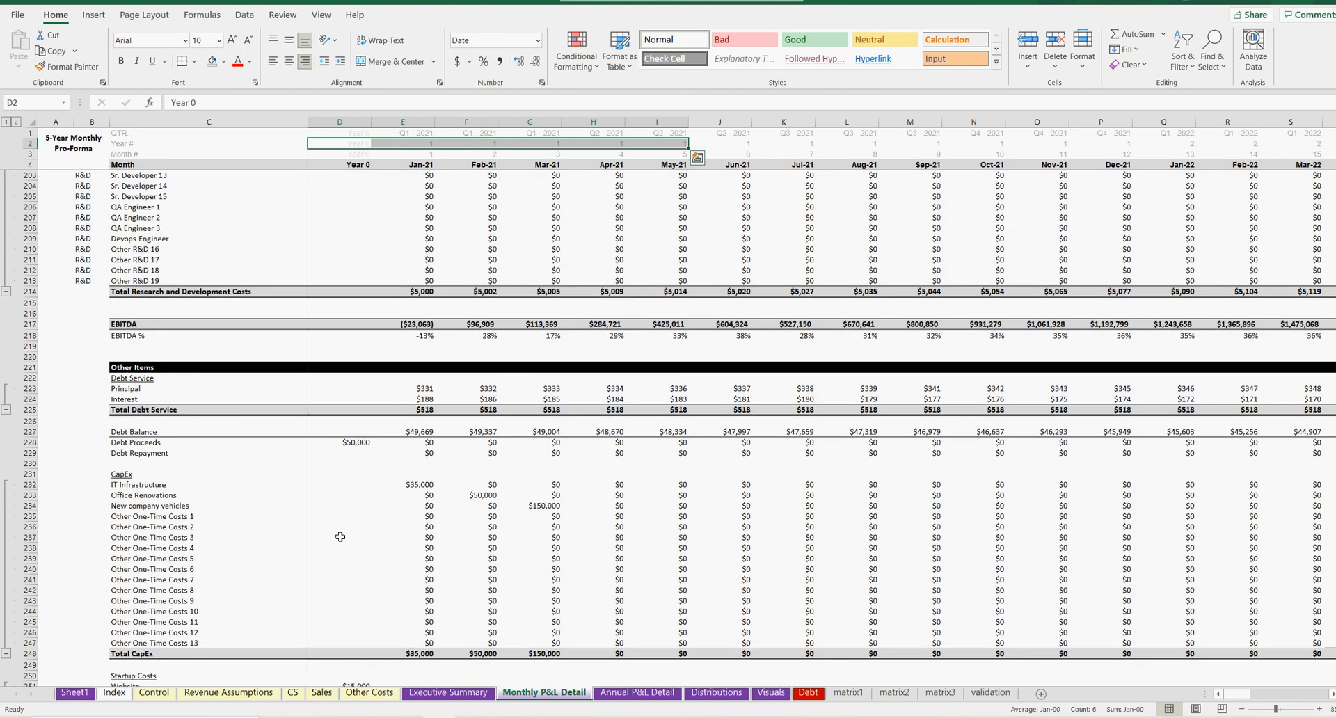
click(429, 388)
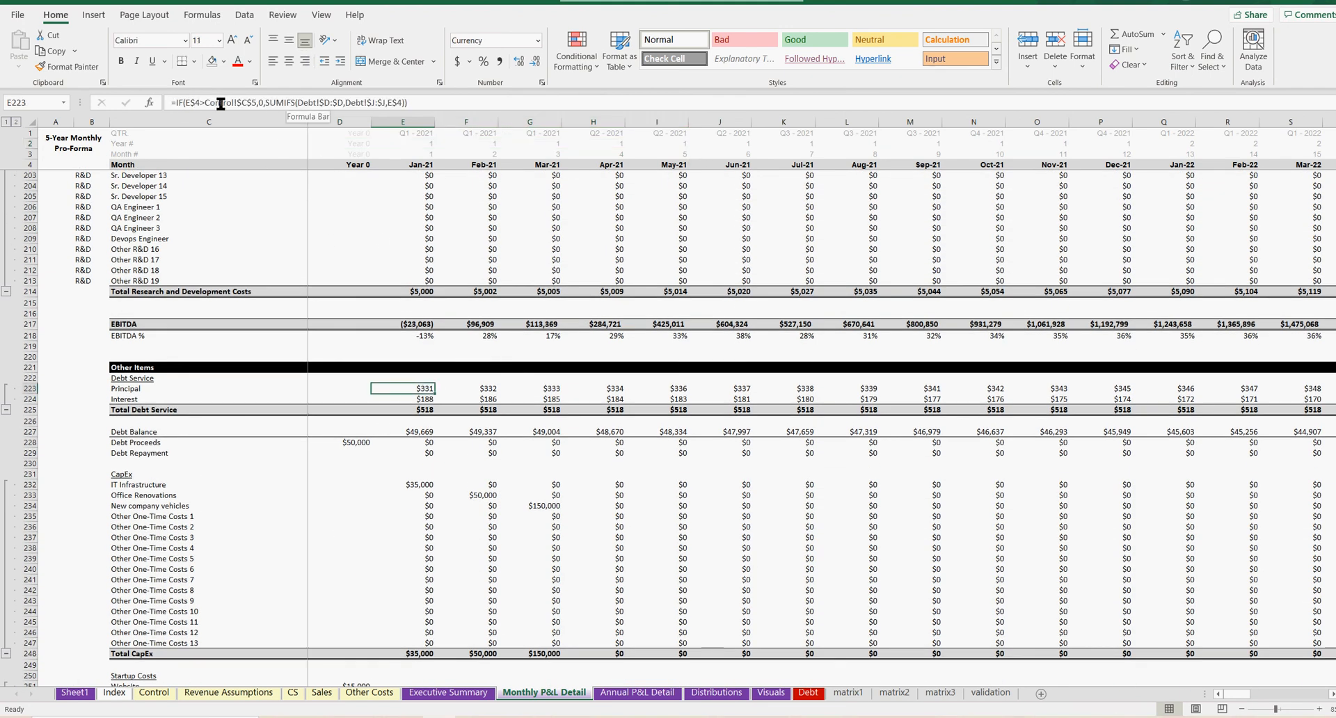
click(270, 103)
click(363, 103)
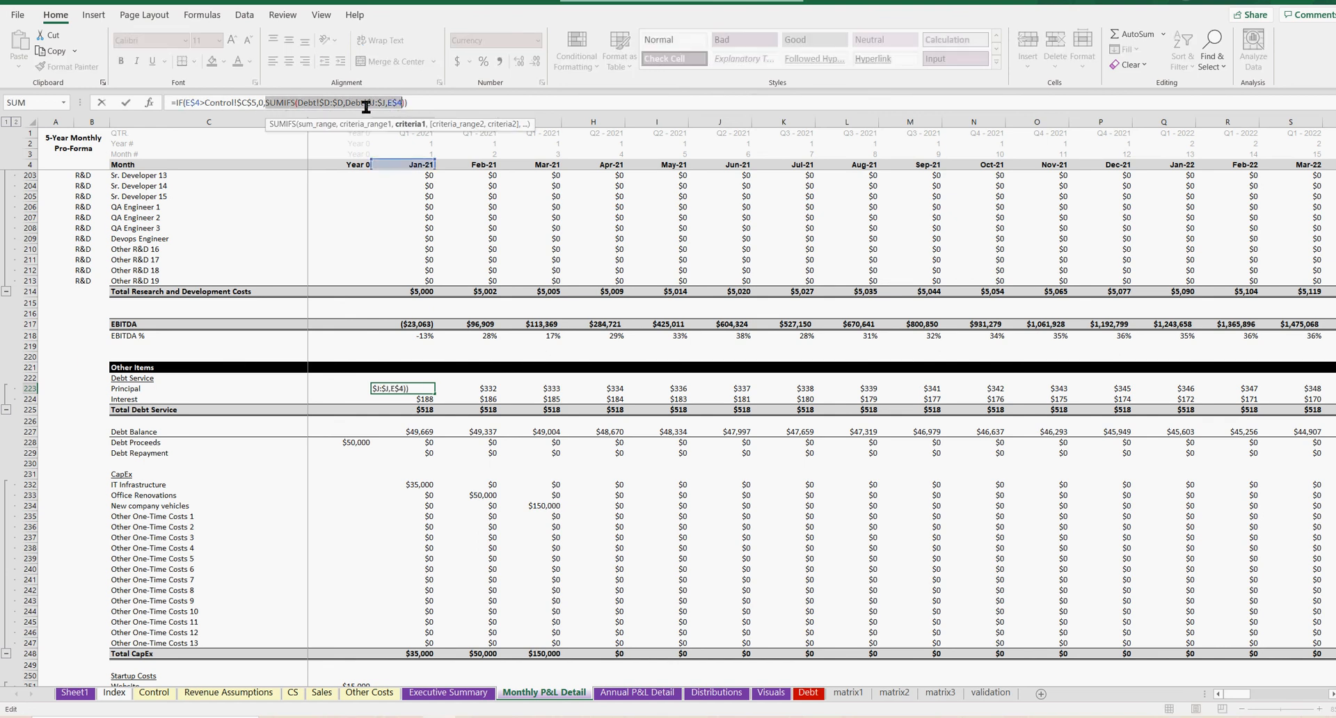
key(Escape)
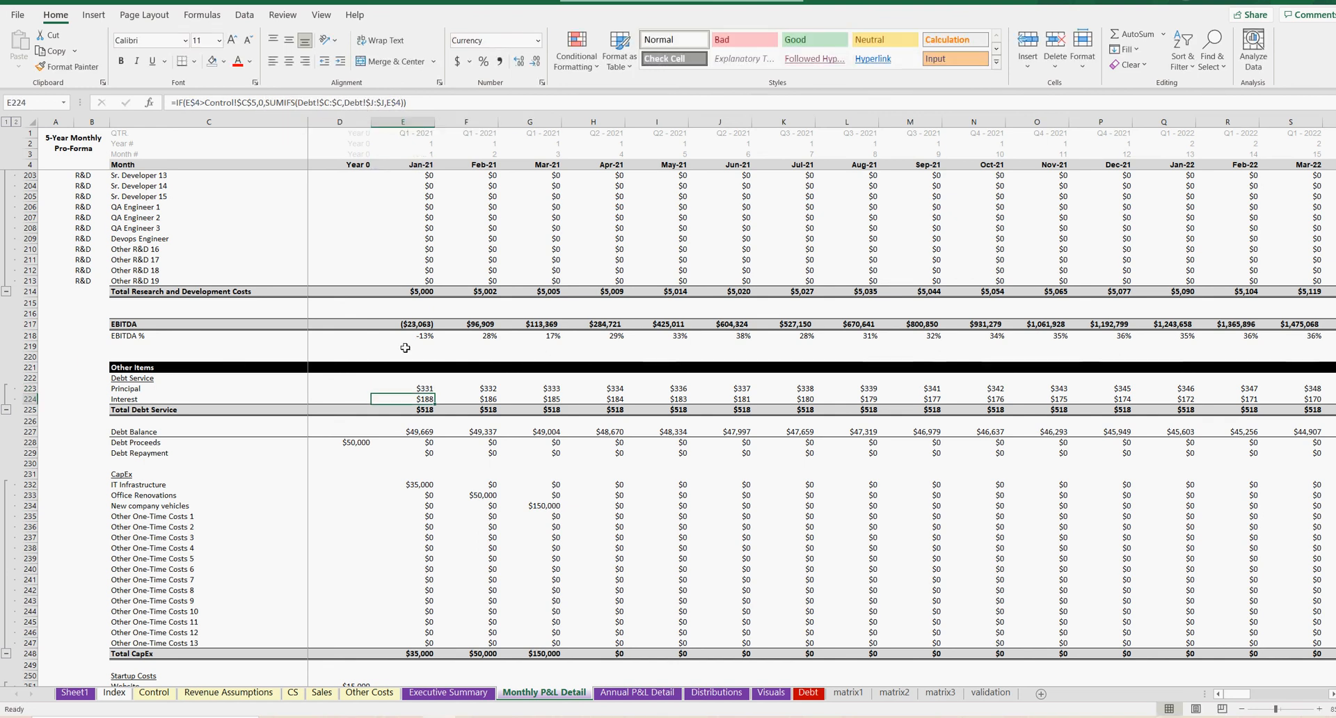
Step: Trace the criteria of the Interest SUMIFS in E224 to the Date column J on Debt and the month headers in row 4
click(429, 396)
click(808, 693)
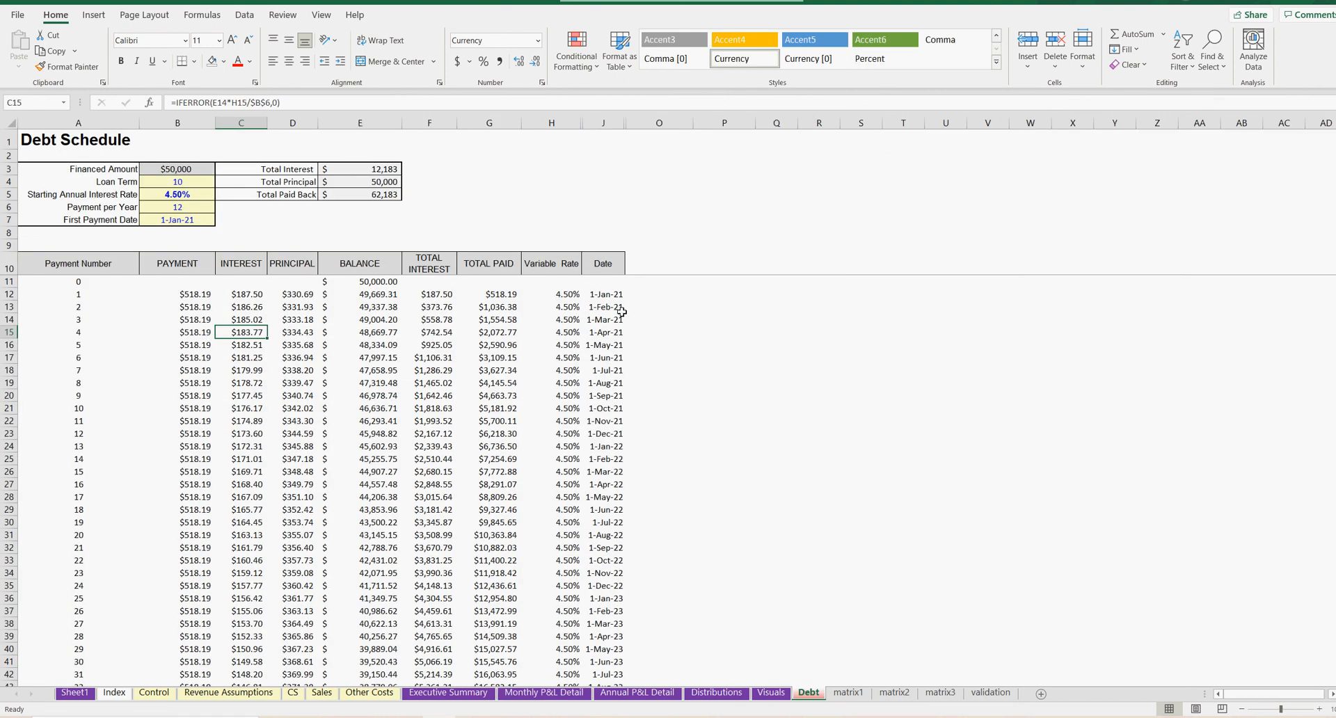
click(604, 122)
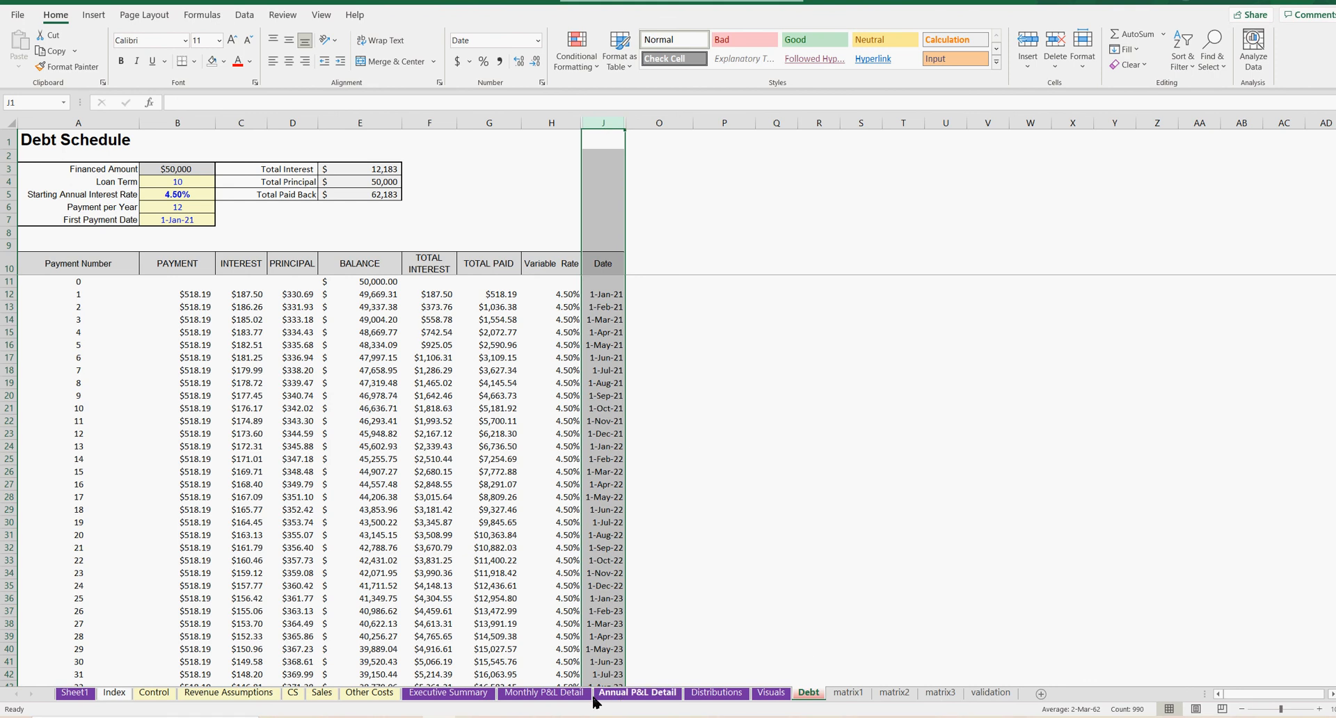
click(555, 693)
click(421, 166)
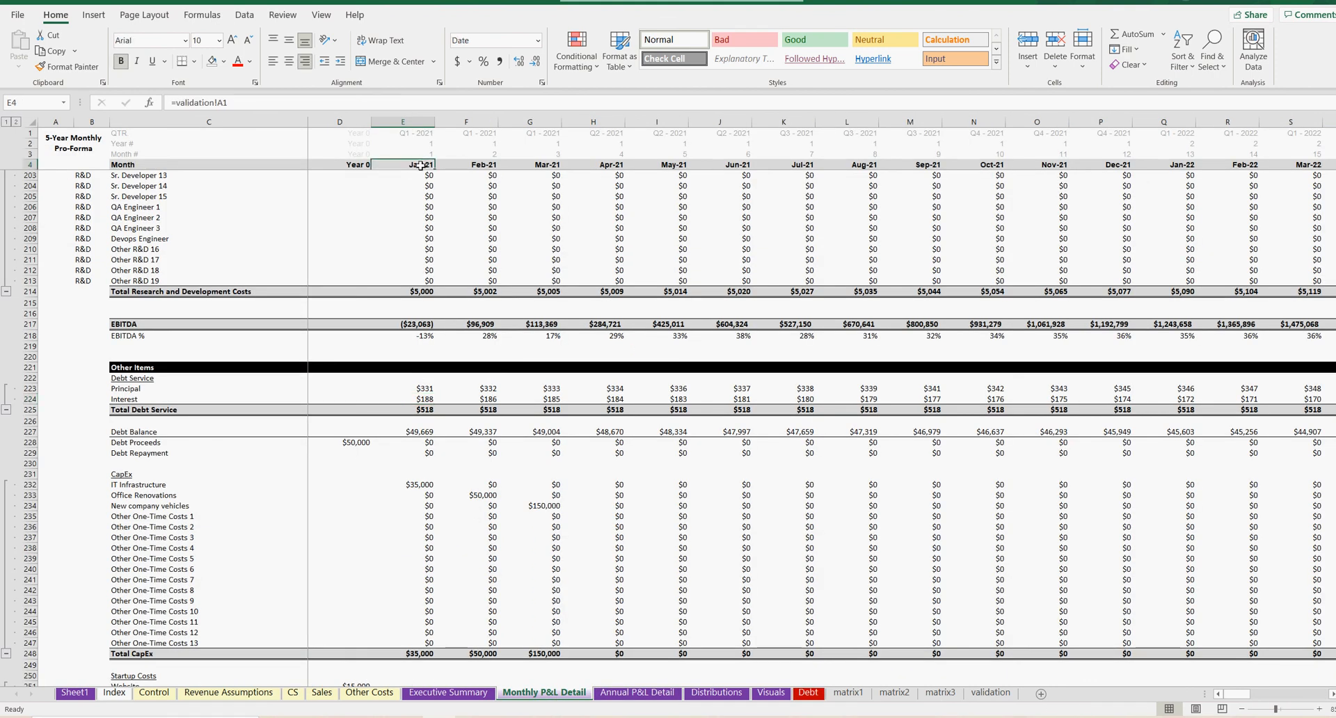
key(Right)
key(Right)
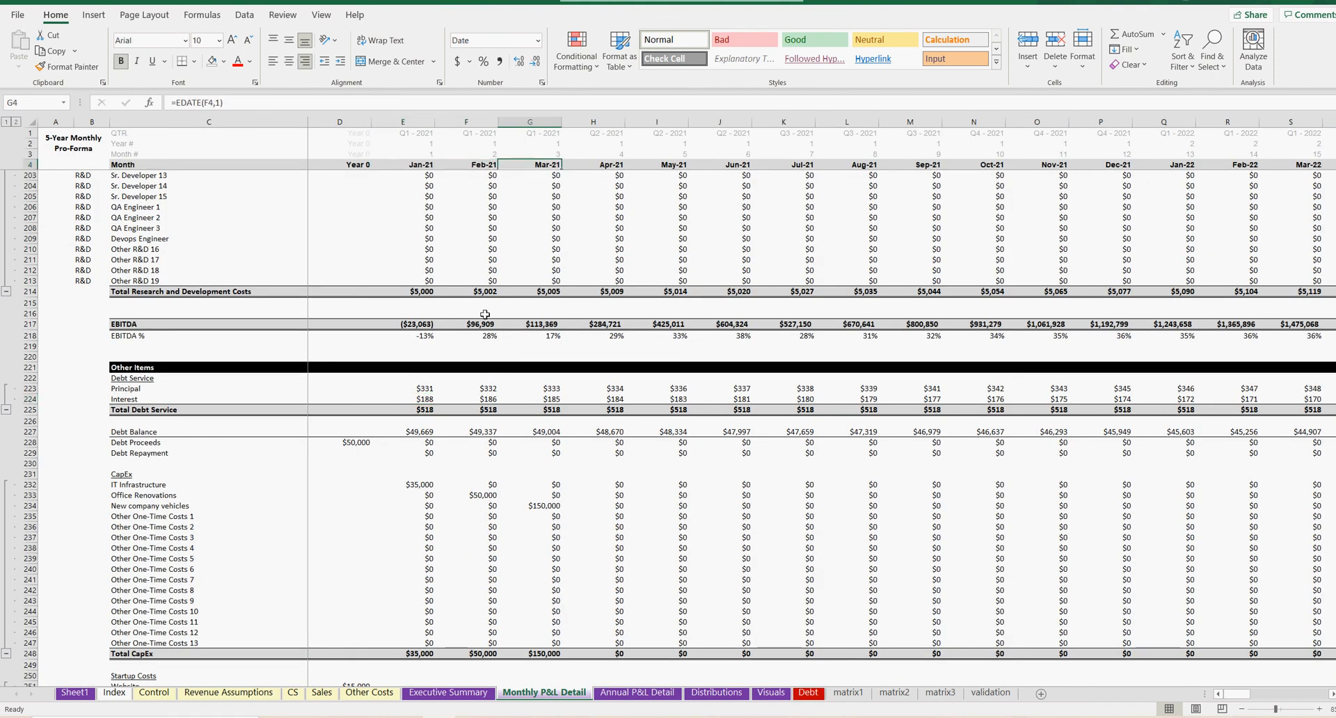
Step: Compare the monthly Principal and Interest SUMIFS in rows 223 and 224 with the first payment's principal and interest on Debt
drag(423, 387, 604, 392)
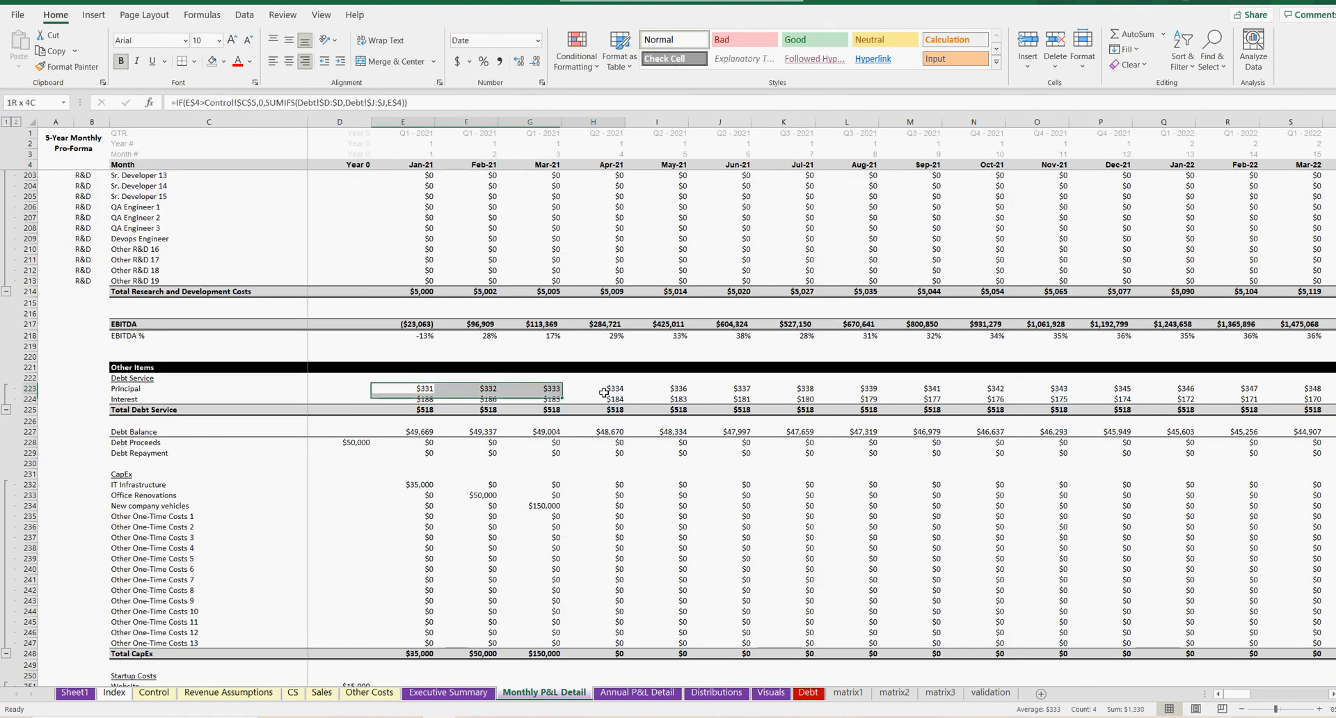
click(415, 391)
click(414, 402)
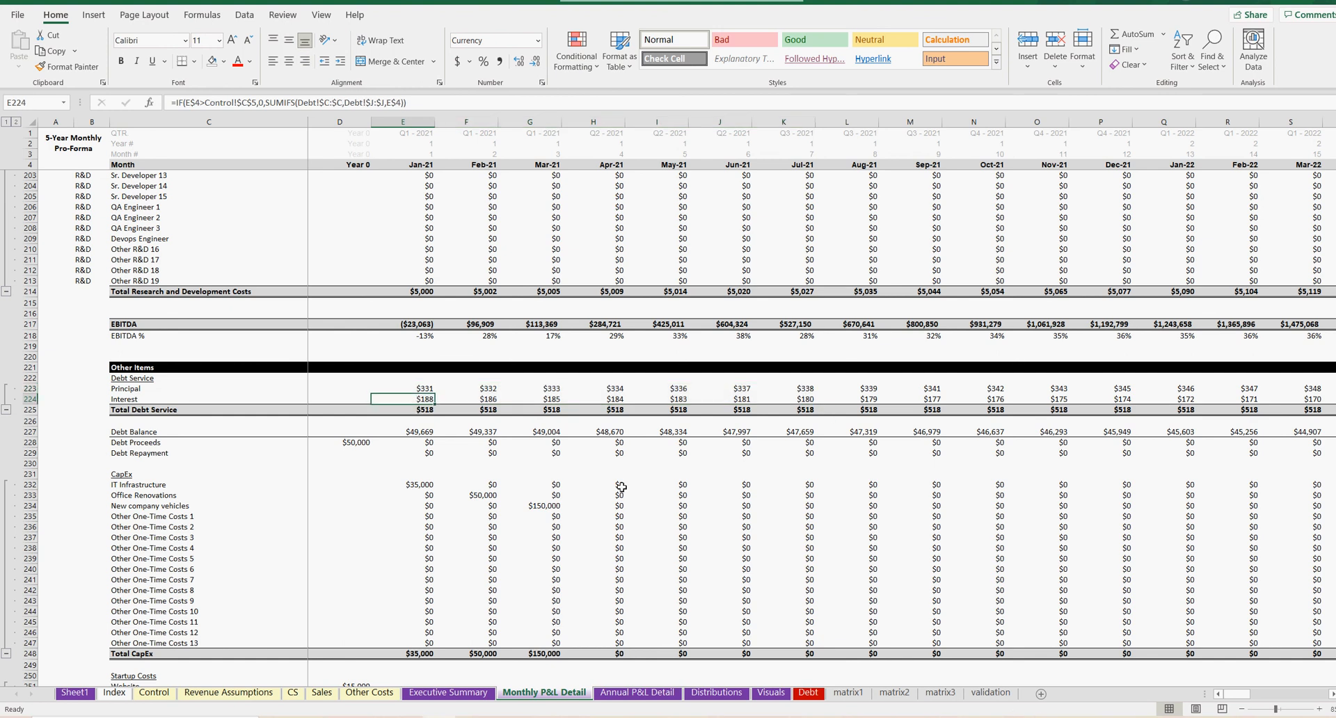
click(655, 694)
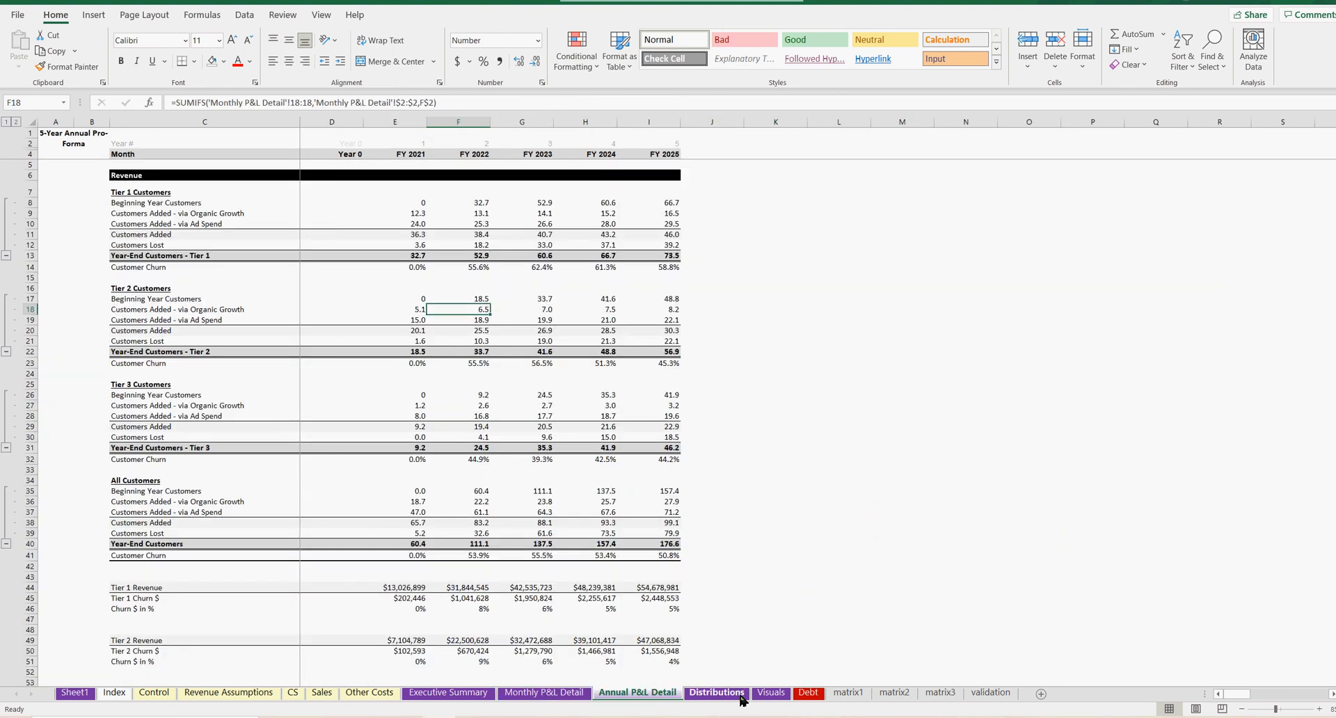
click(808, 692)
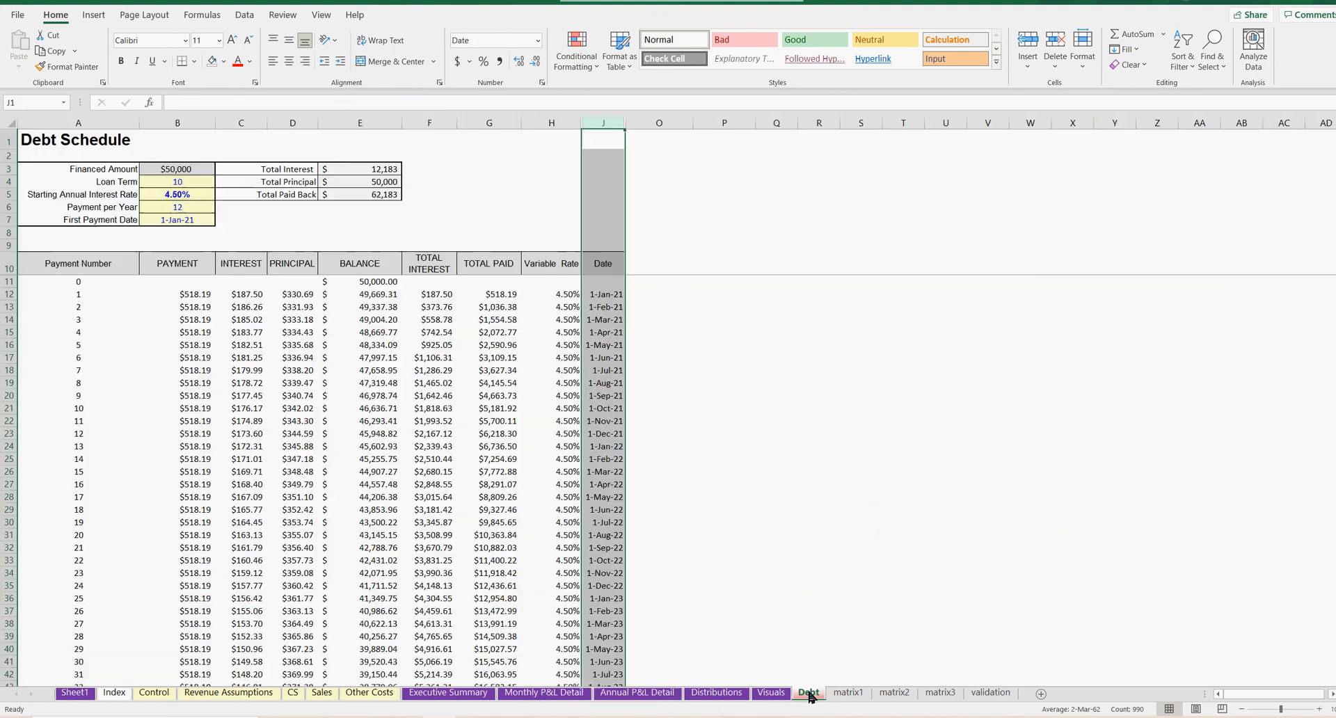
click(300, 298)
click(243, 296)
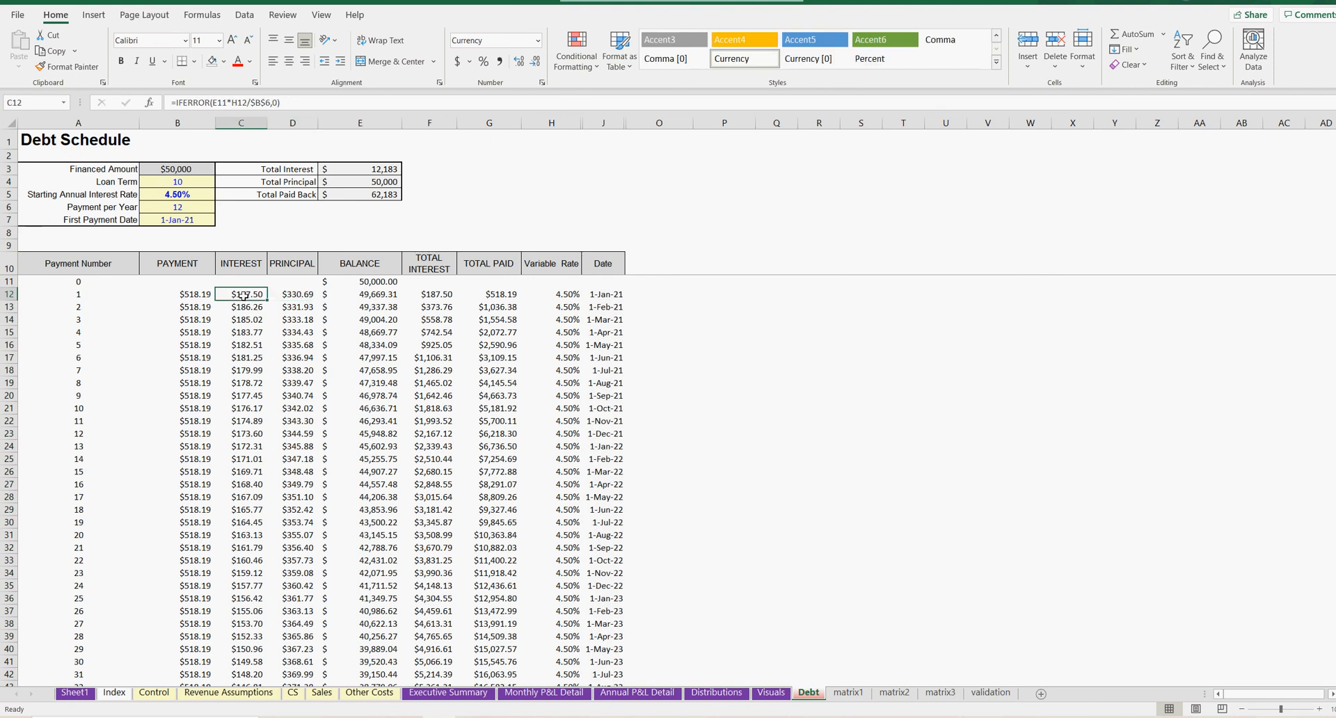
Step: Format the first payment's interest and principal in C12:D12 on Debt as currency with zero decimal places
click(530, 695)
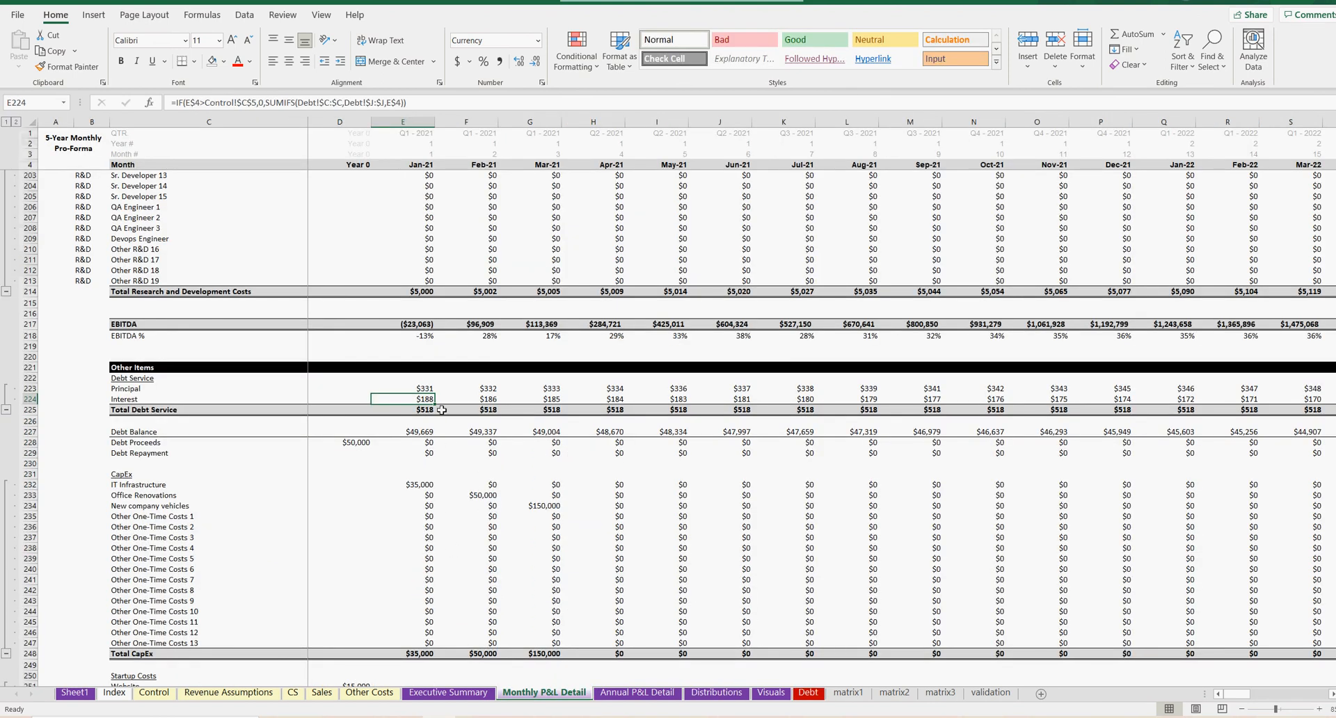
click(809, 694)
drag(256, 295, 296, 296)
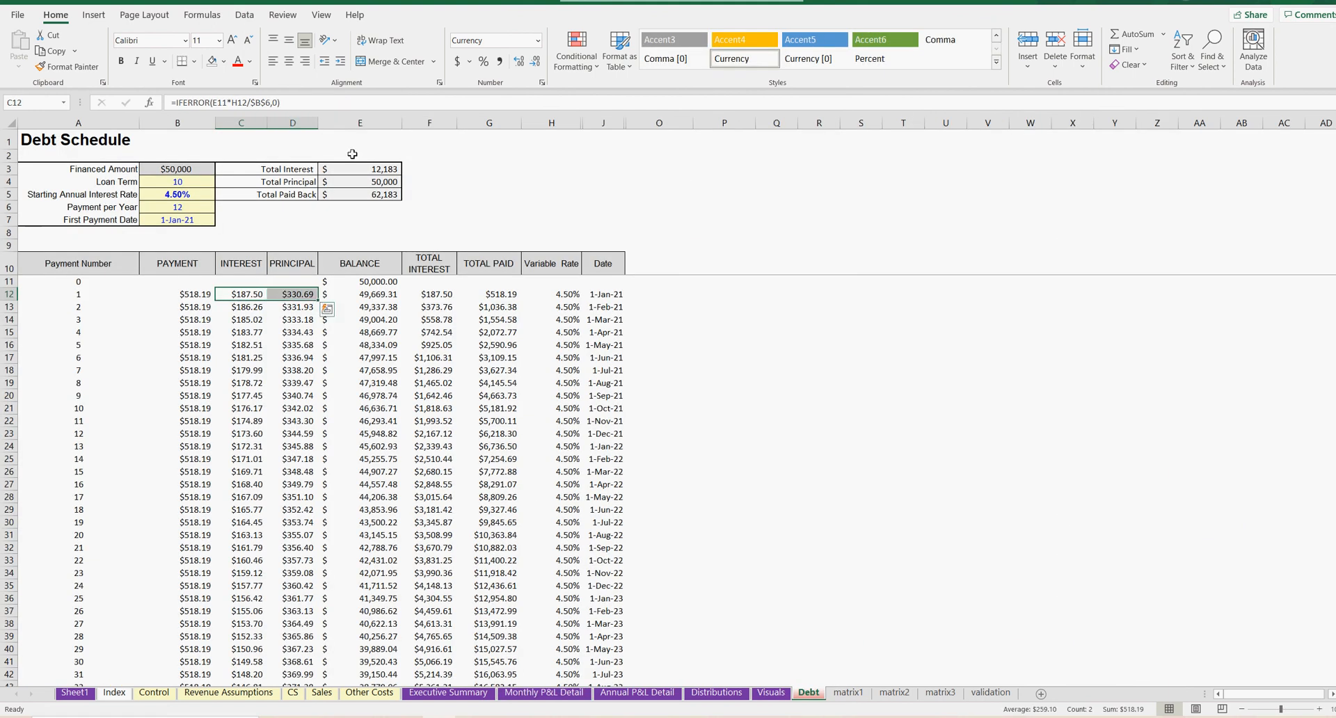
click(542, 83)
click(691, 400)
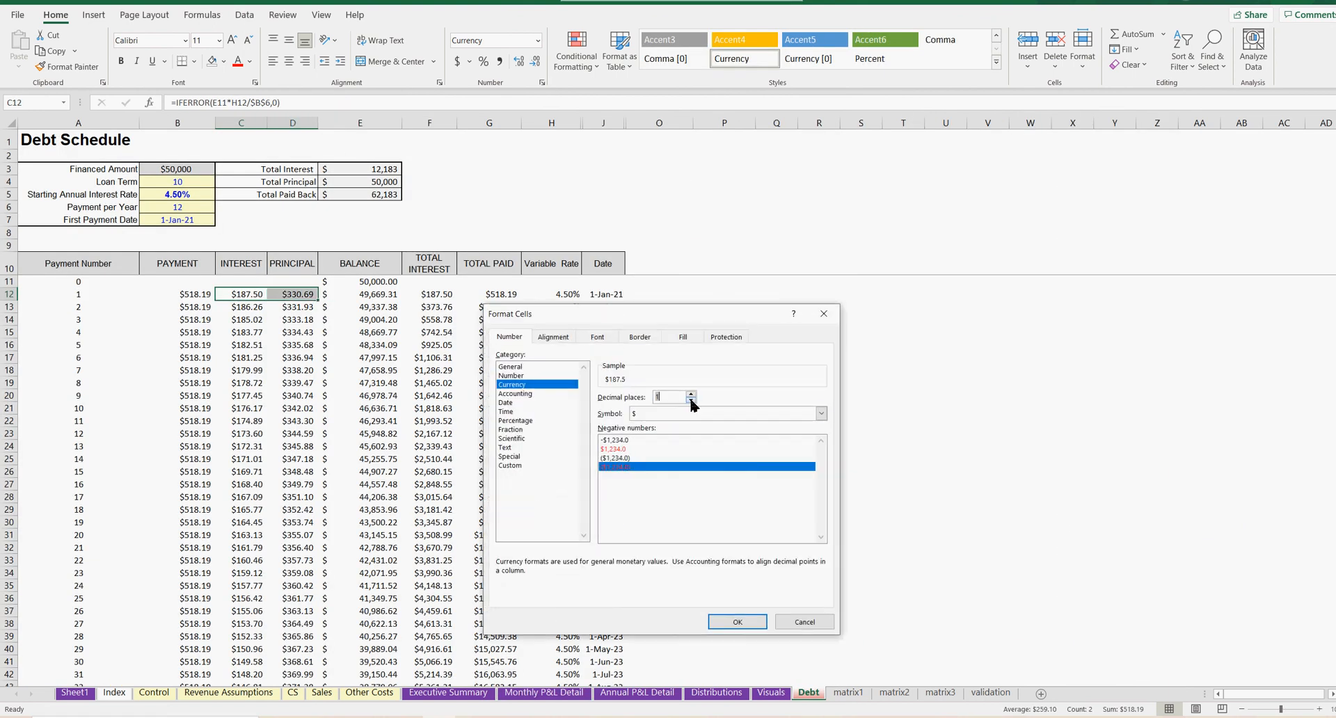
click(737, 622)
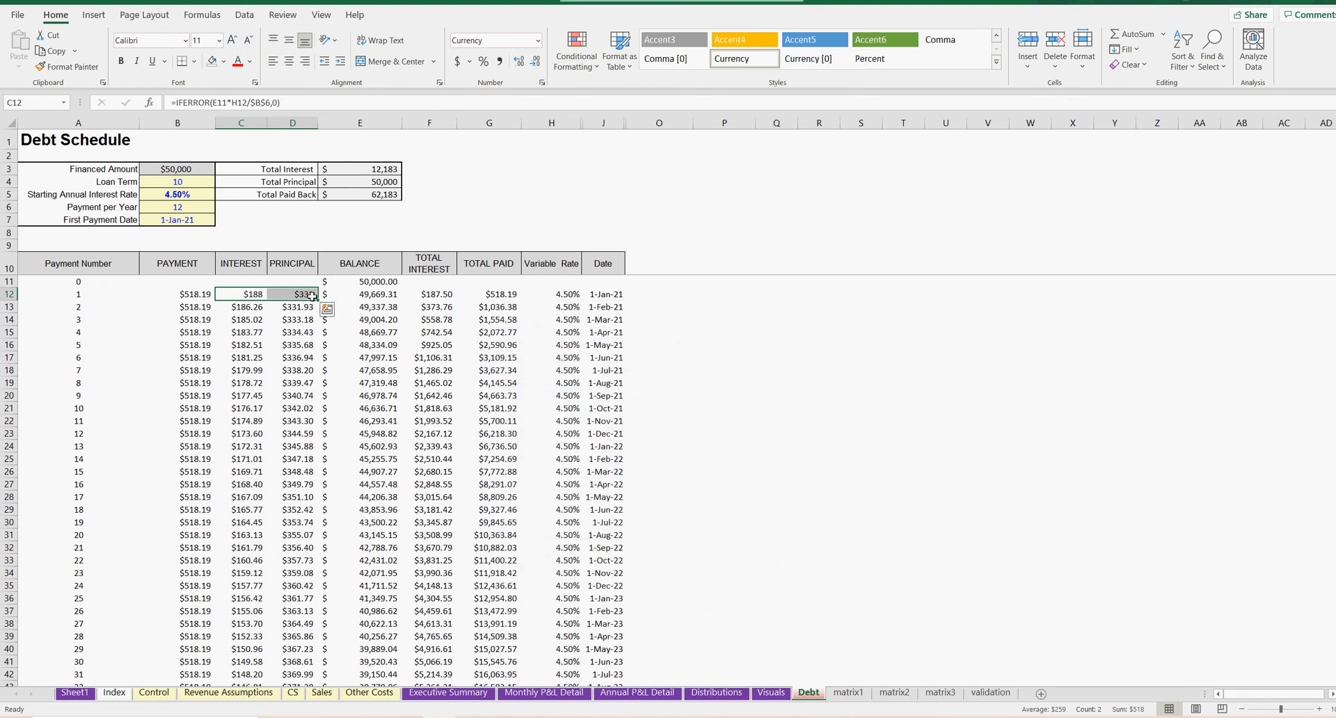
click(307, 296)
click(247, 296)
Step: Check the 1-Jun-25 principal and interest on Debt against the Jun-25 column on Monthly P&L Detail
scroll(235, 473, down, 15)
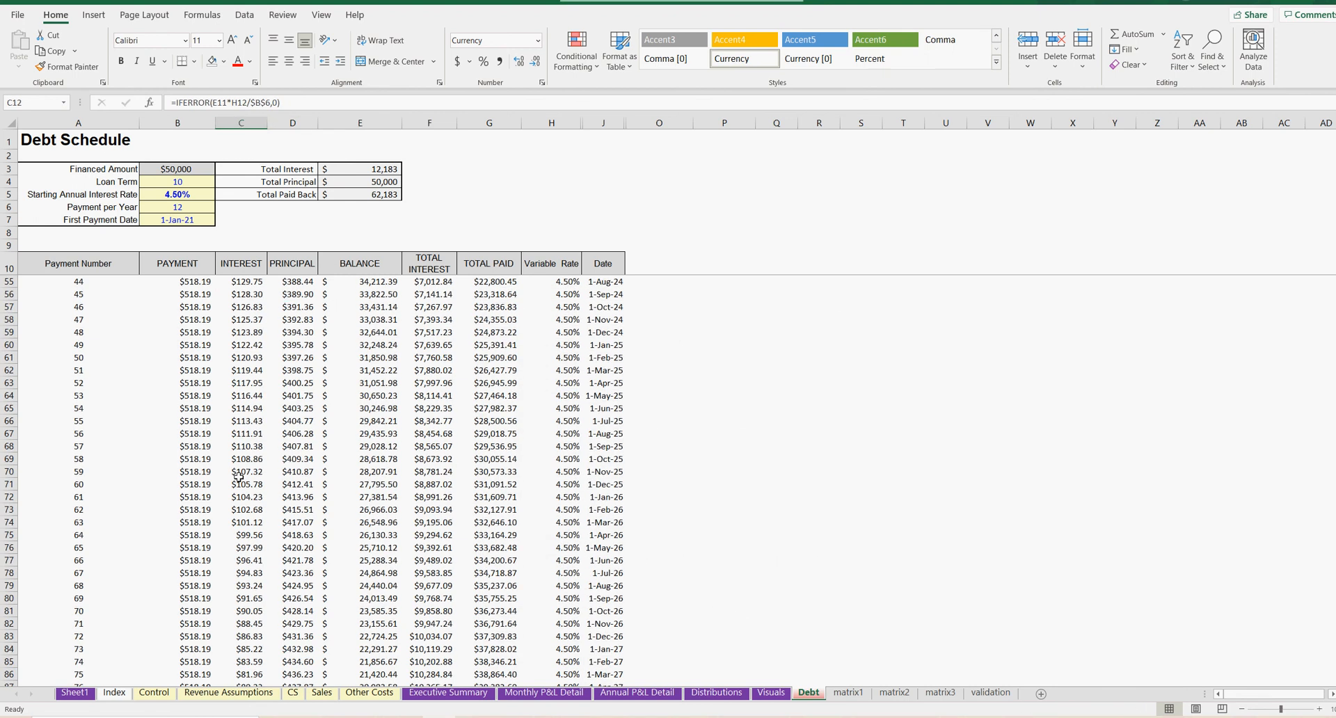
drag(610, 406, 339, 409)
click(292, 408)
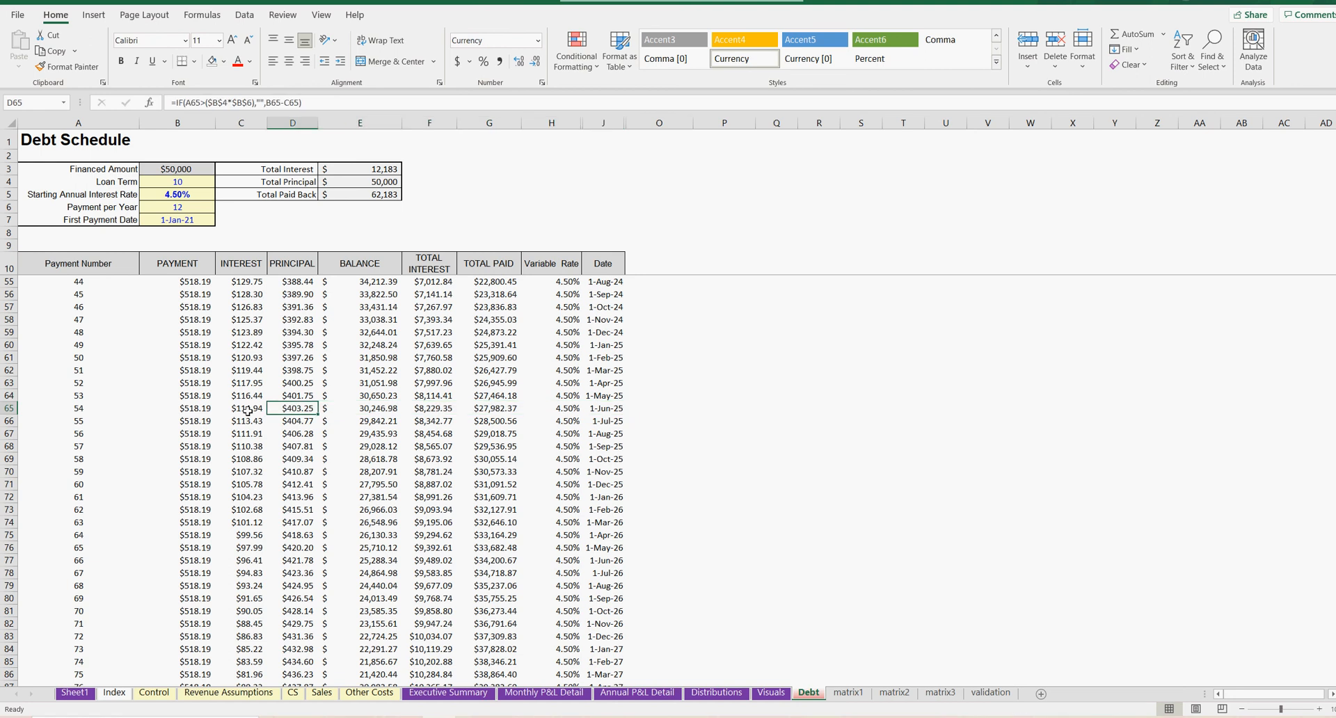
click(245, 410)
click(571, 694)
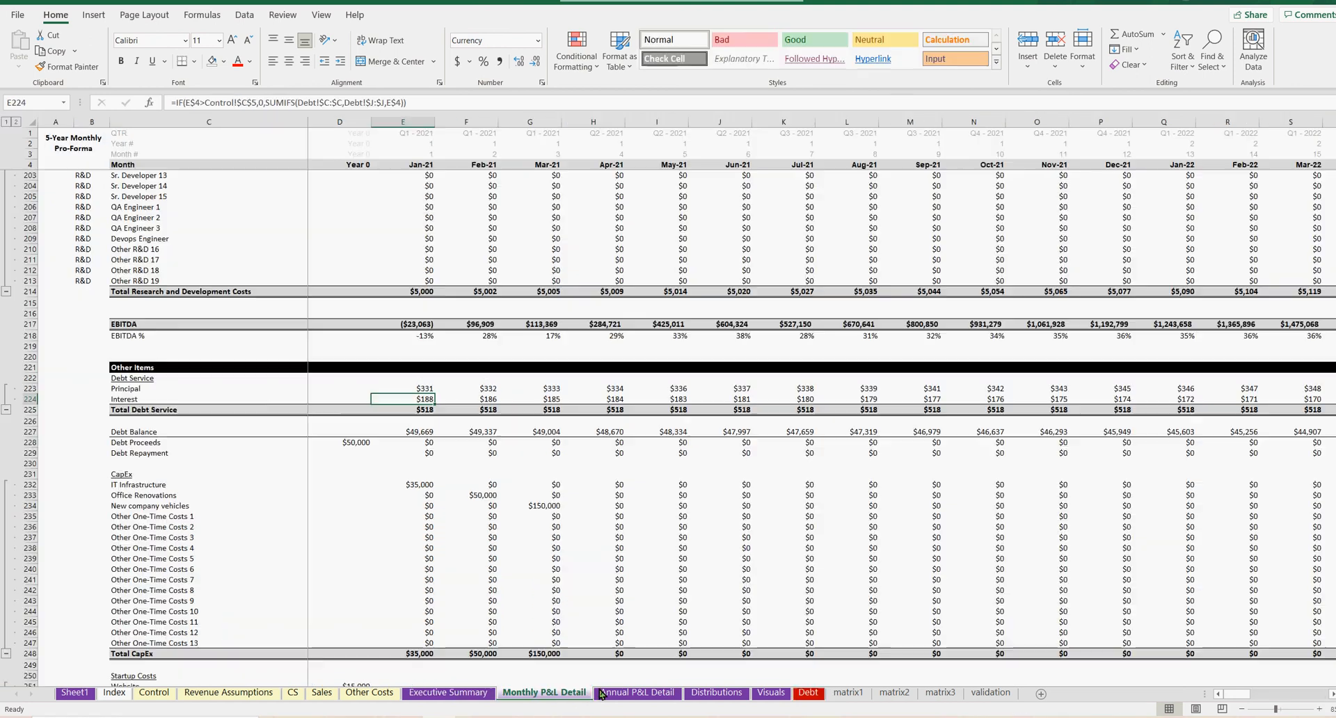
drag(1246, 694, 1317, 691)
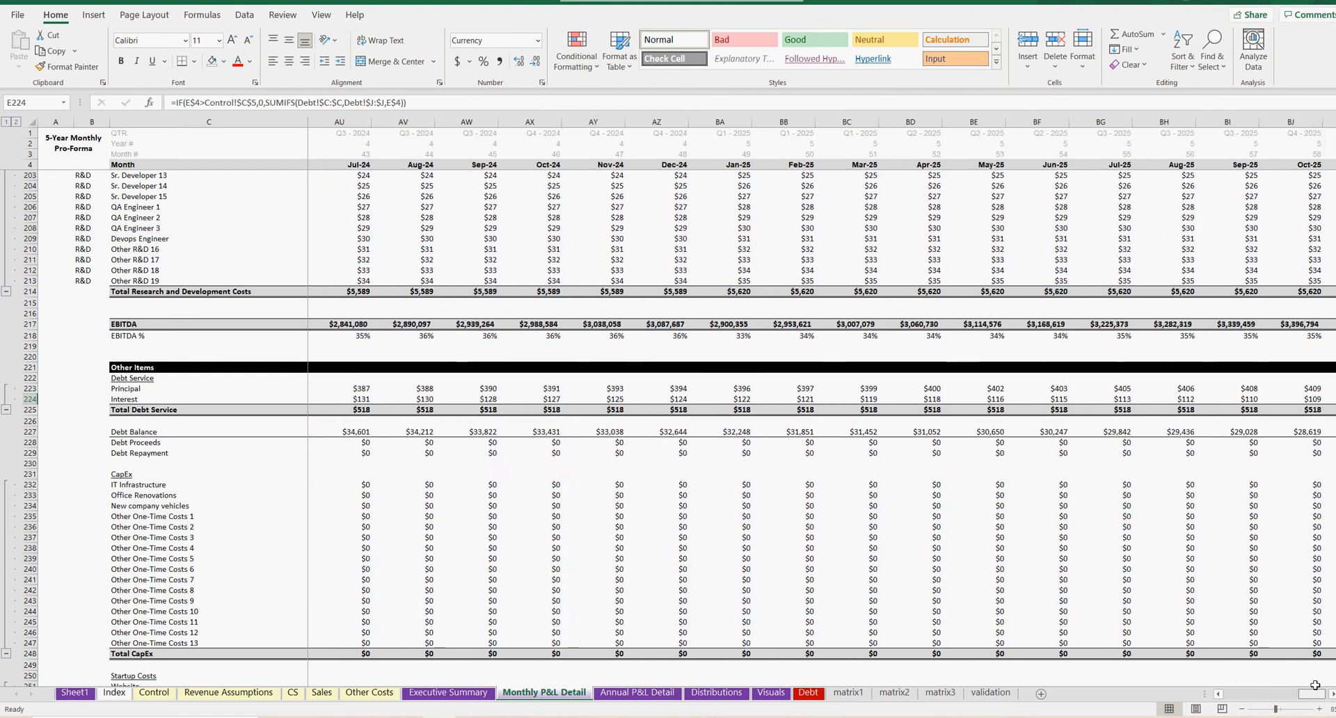
Step: Format the 1-Jun-25 interest and principal in C65:D65 on Debt as currency with zero decimal places
click(1004, 398)
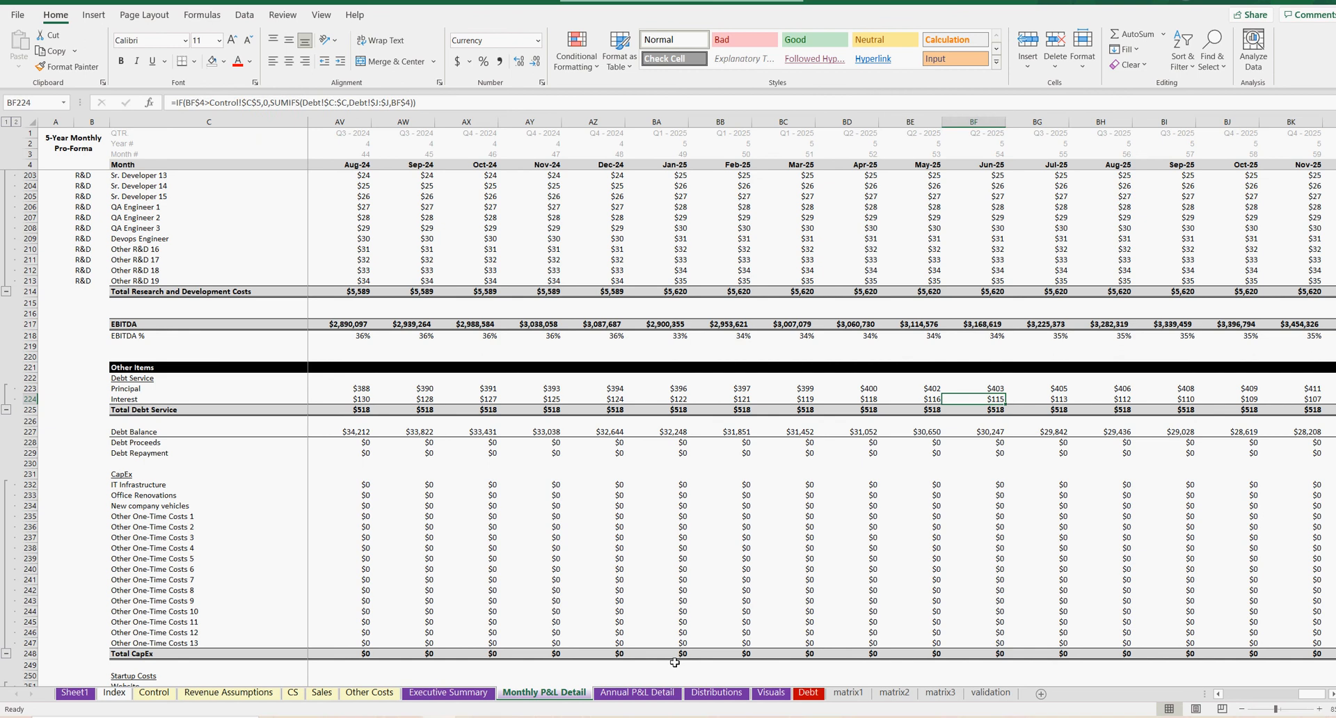
click(808, 692)
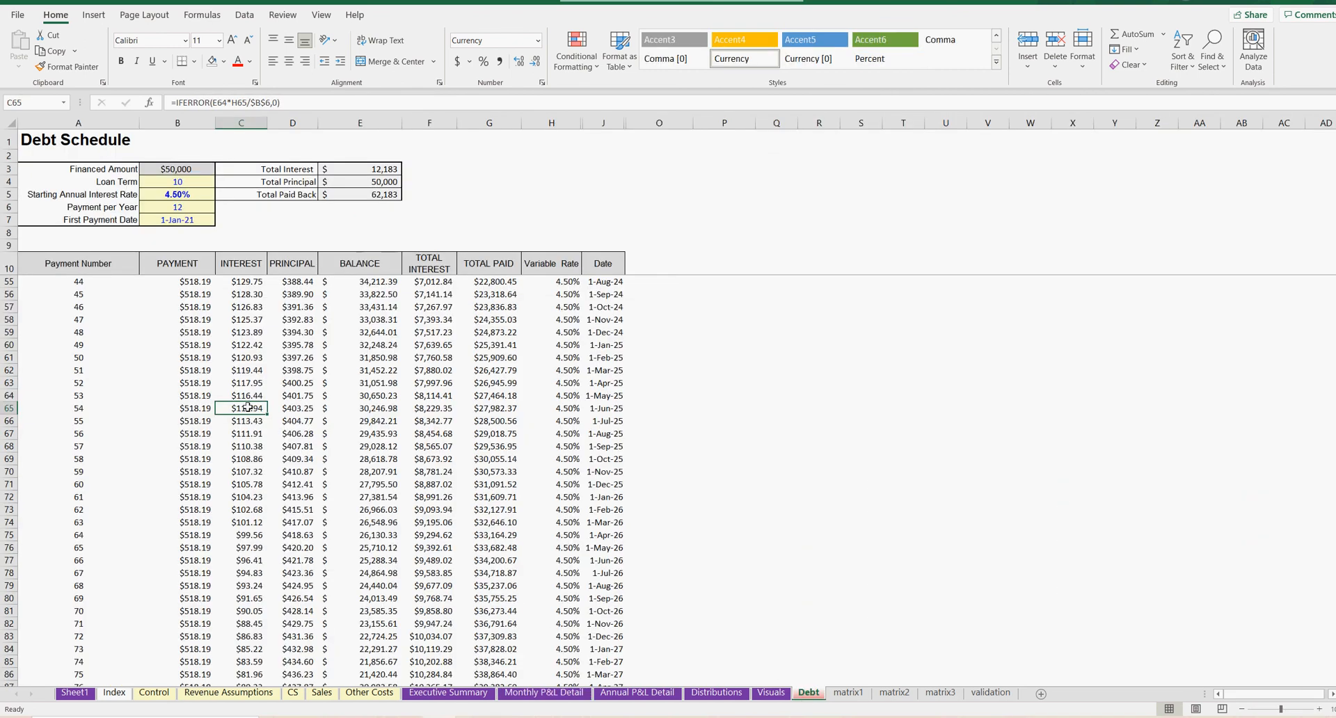
drag(248, 407, 291, 408)
click(542, 82)
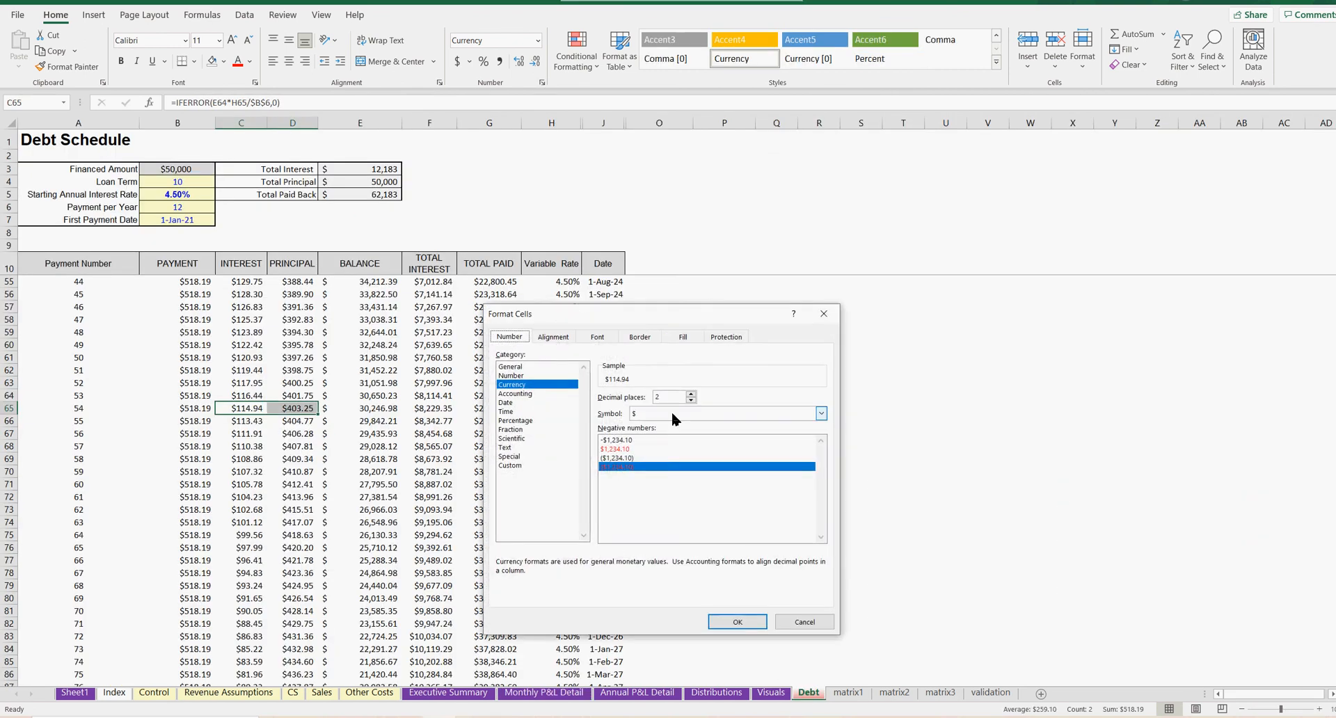
click(692, 400)
click(691, 400)
click(738, 621)
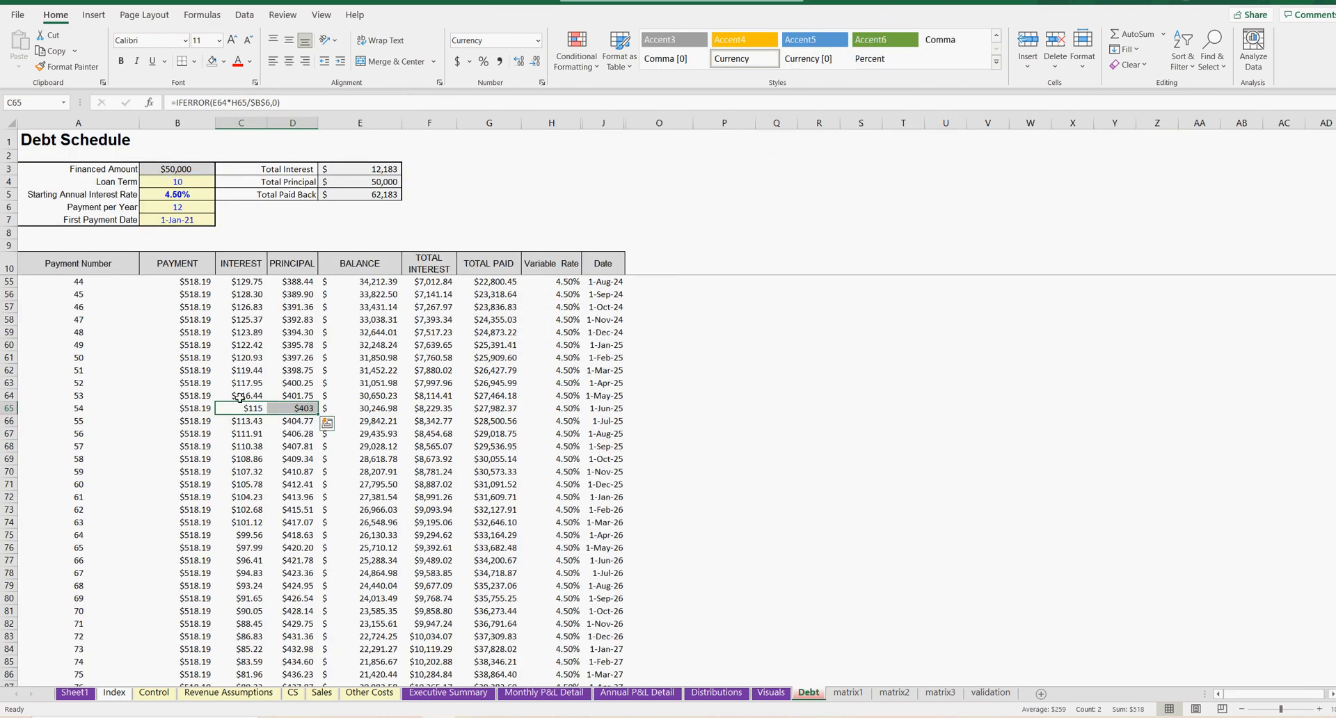
click(299, 409)
Step: Compare the Interest, Principal and Date columns on Debt with the debt service rows on Monthly P&L Detail
drag(250, 323, 252, 409)
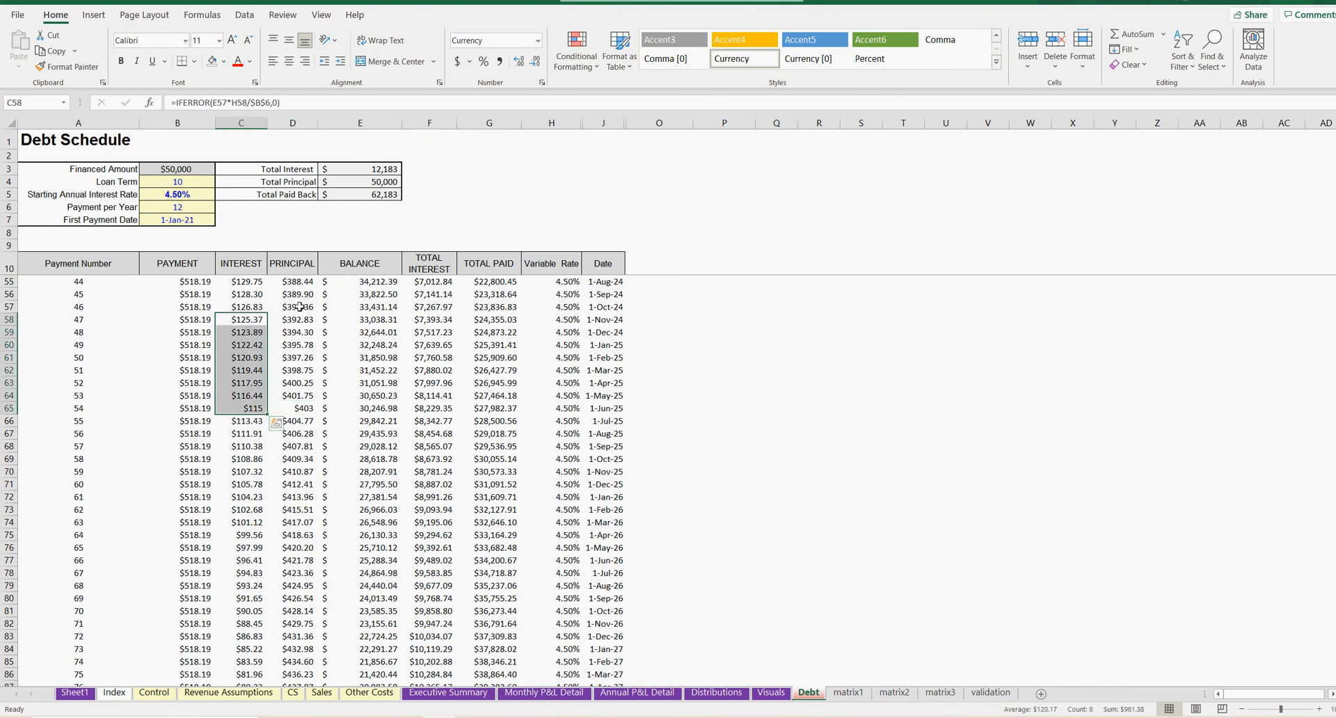
drag(294, 308, 298, 370)
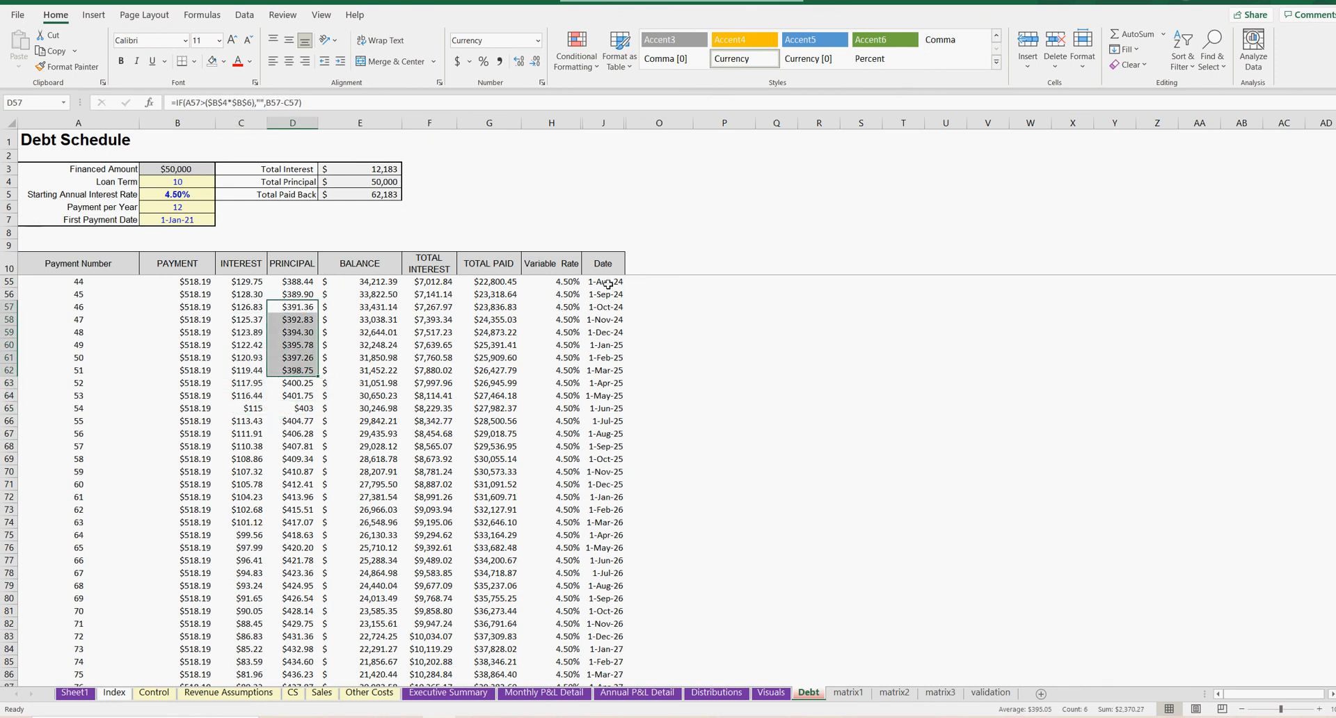
drag(604, 281, 604, 344)
click(549, 693)
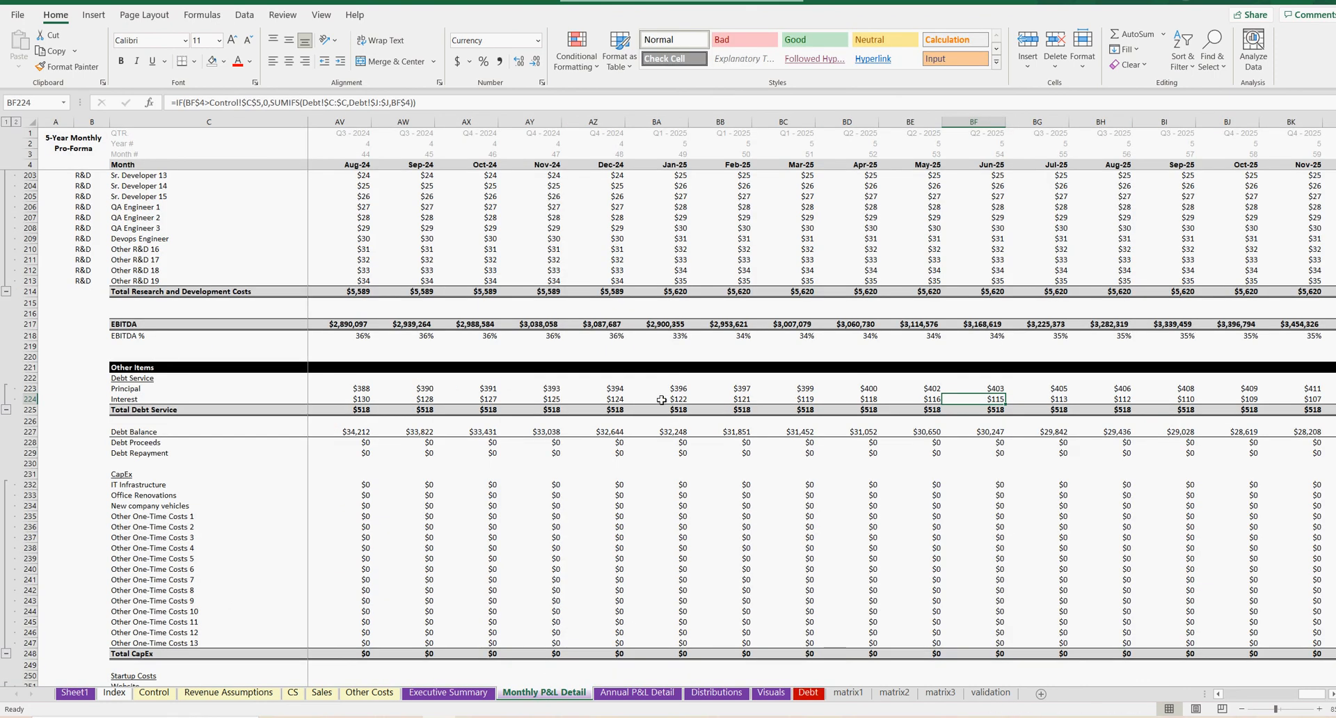
click(613, 392)
click(615, 399)
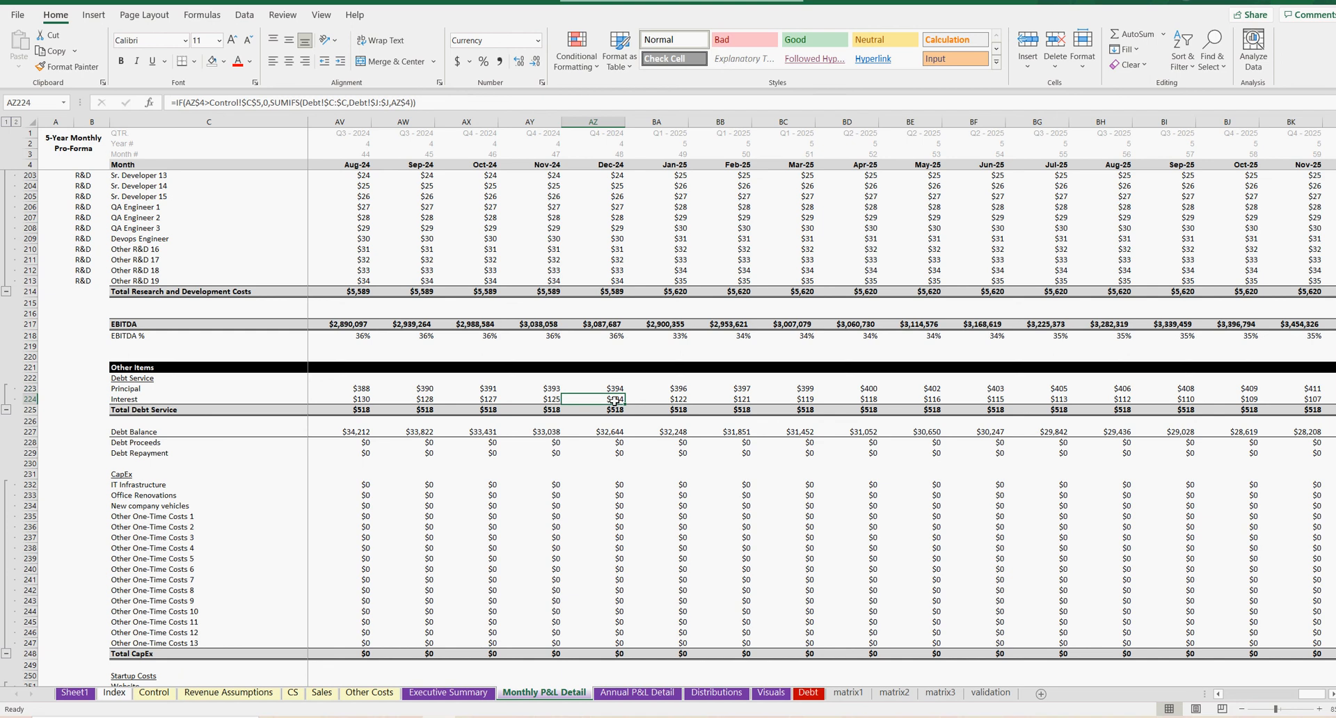
Step: Glance over the EBITDA row and the Annual P&L Detail and Distributions sheets, and return to Sheet1
click(536, 324)
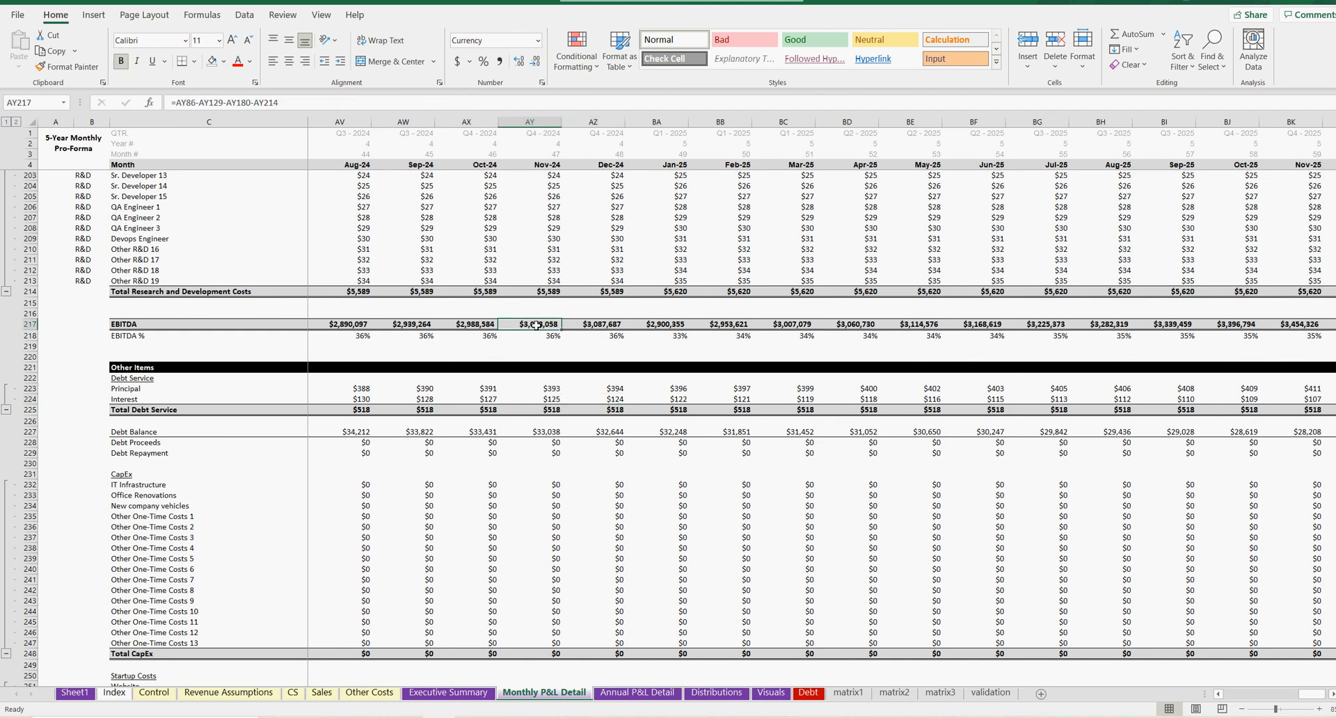
click(597, 601)
click(654, 693)
click(716, 694)
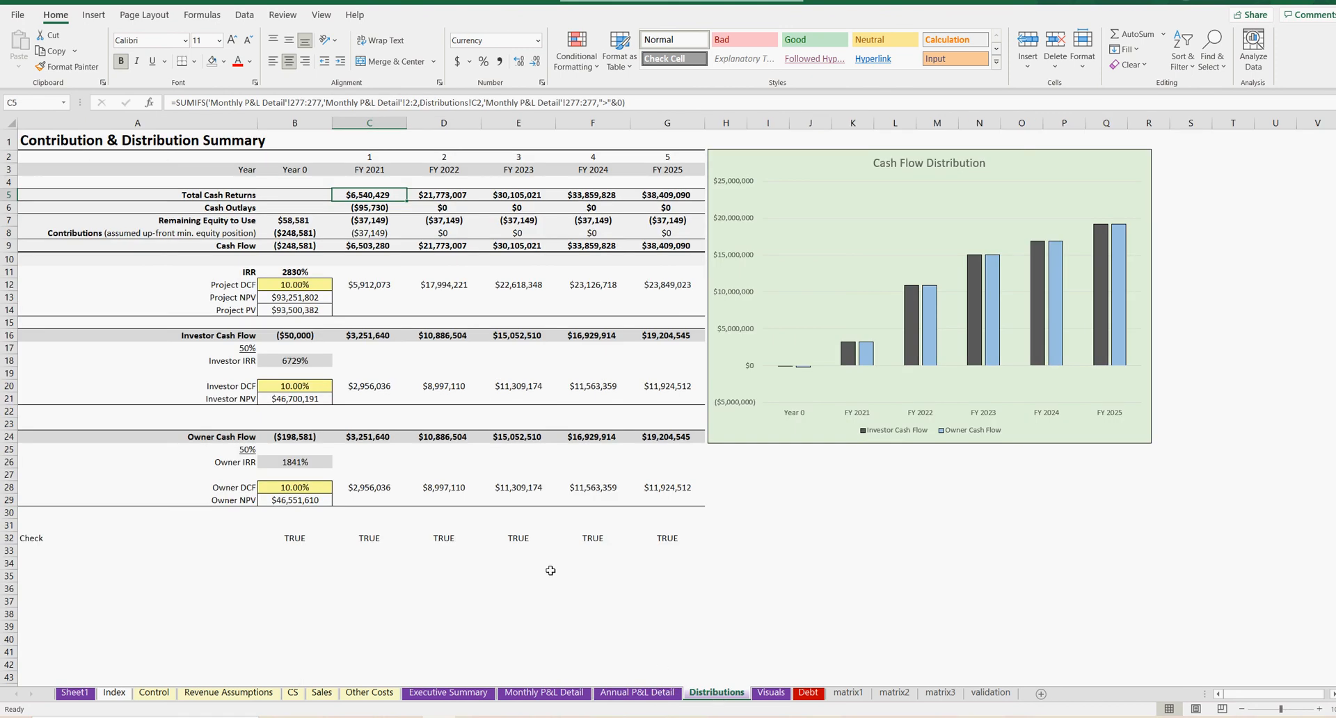
click(76, 694)
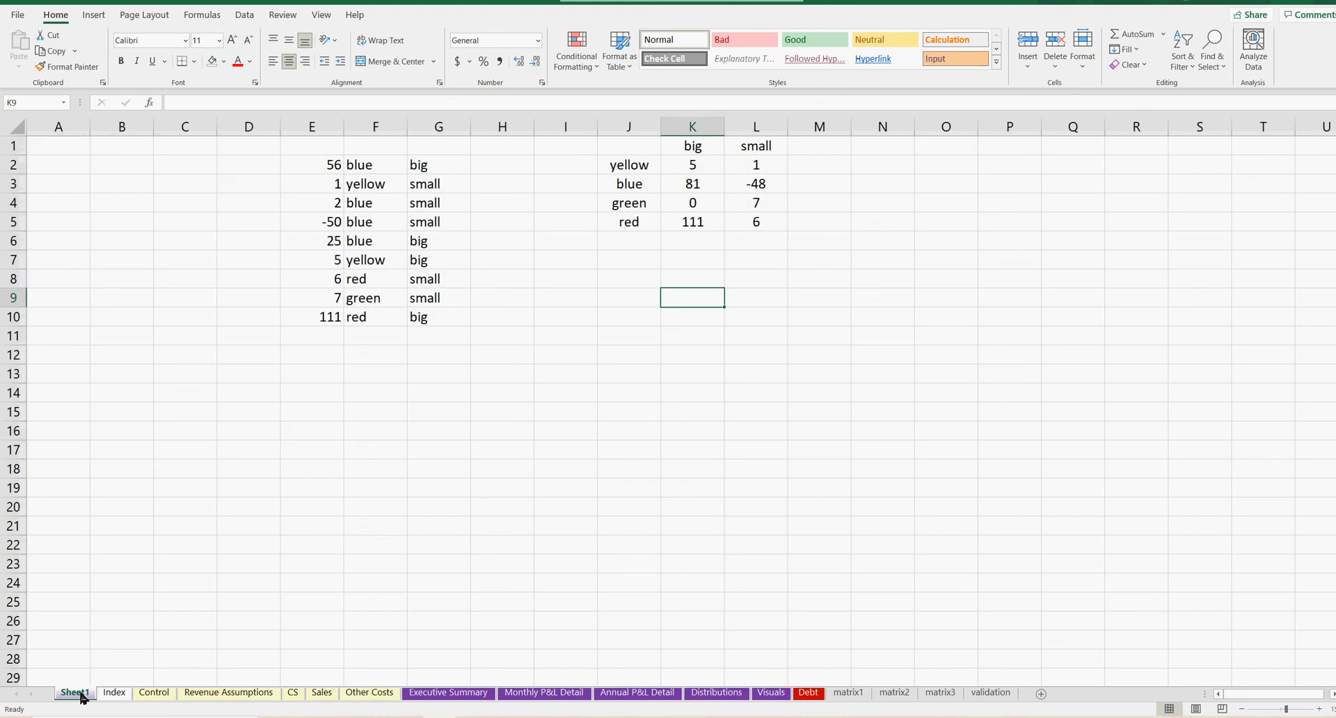
Step: Compare the source data in E2:G10 with the SUMIFS summary table in K2:L5 on Sheet1
click(608, 402)
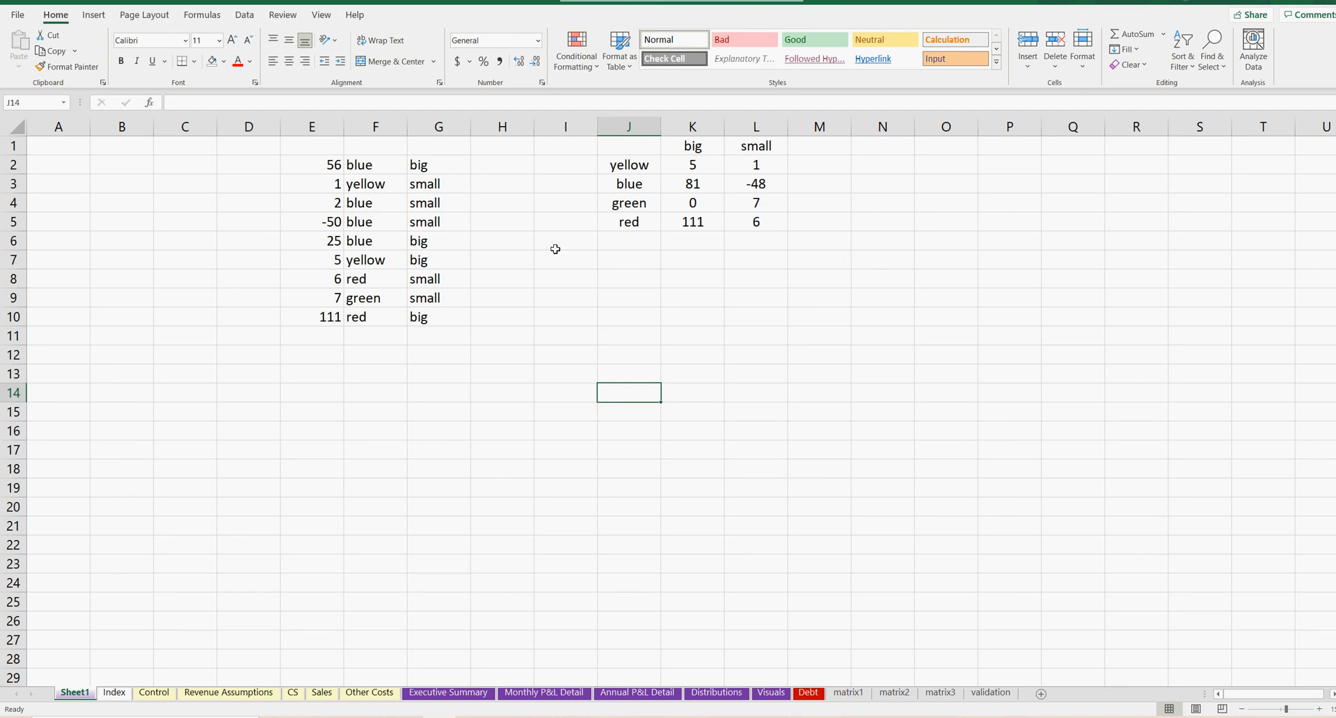
drag(316, 144, 829, 399)
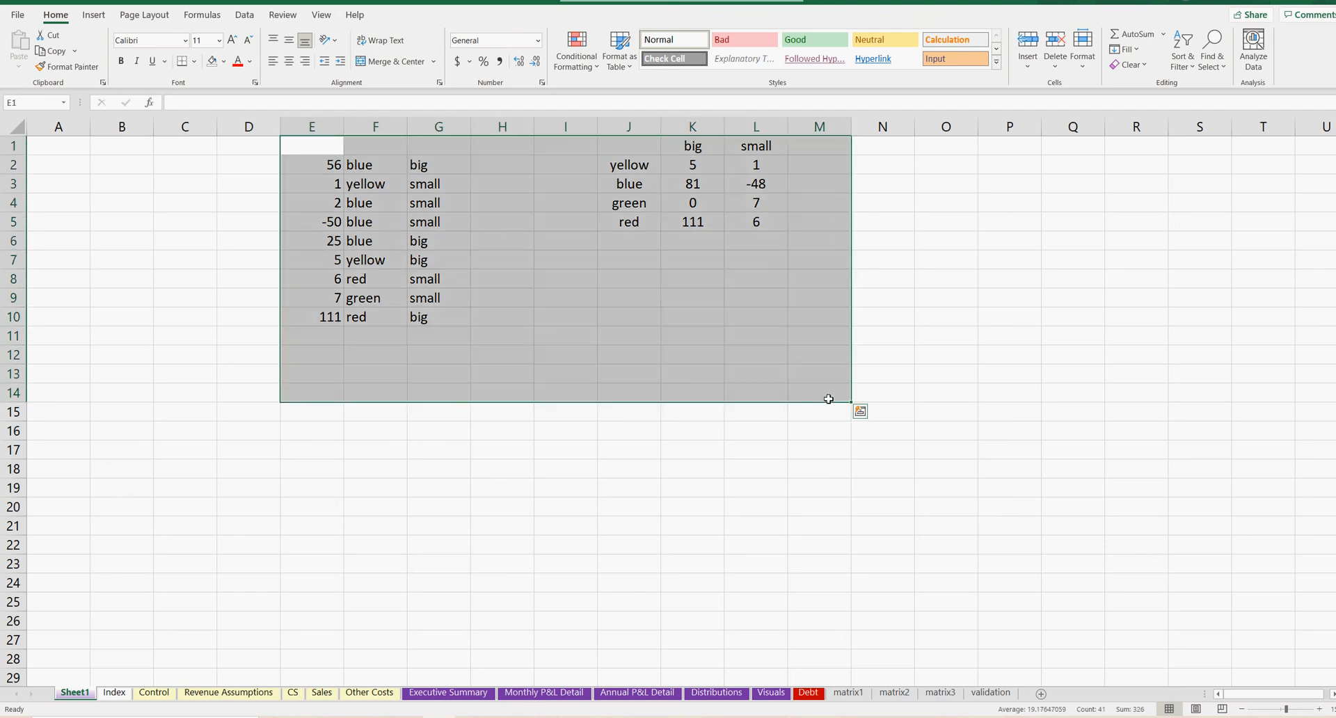
click(365, 169)
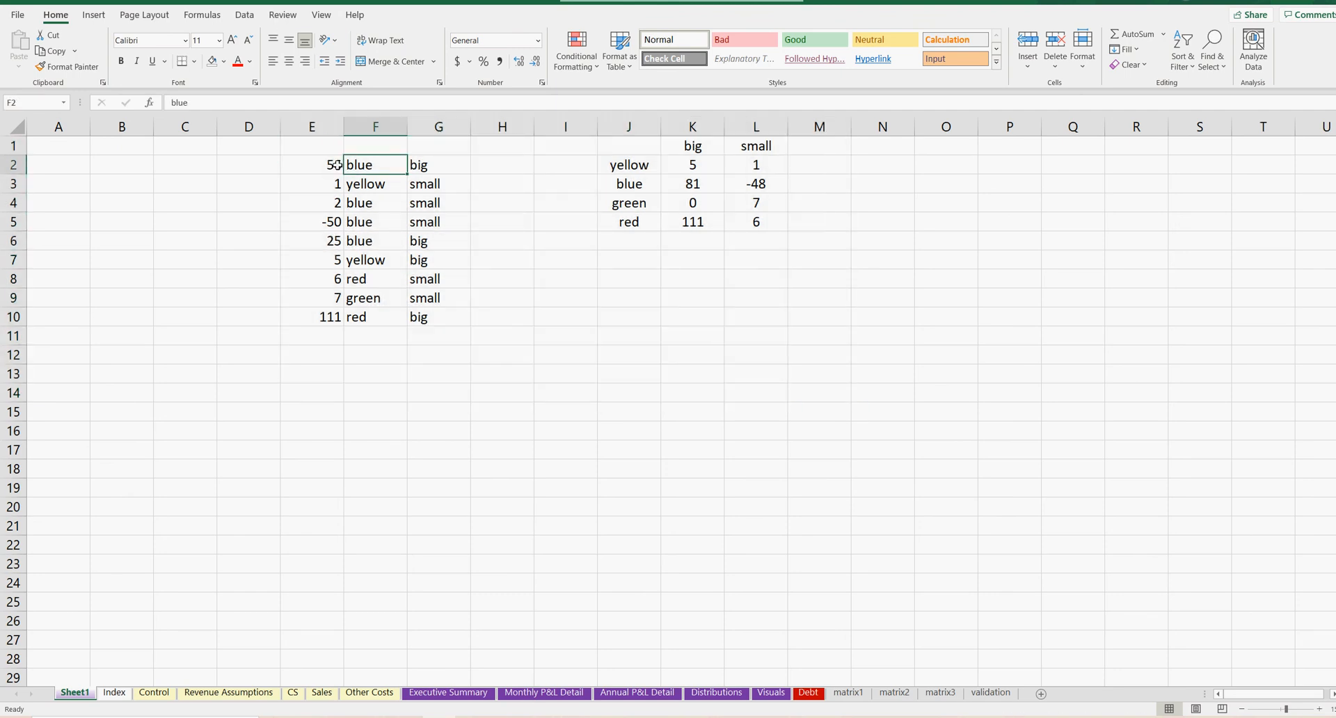
drag(334, 165, 457, 336)
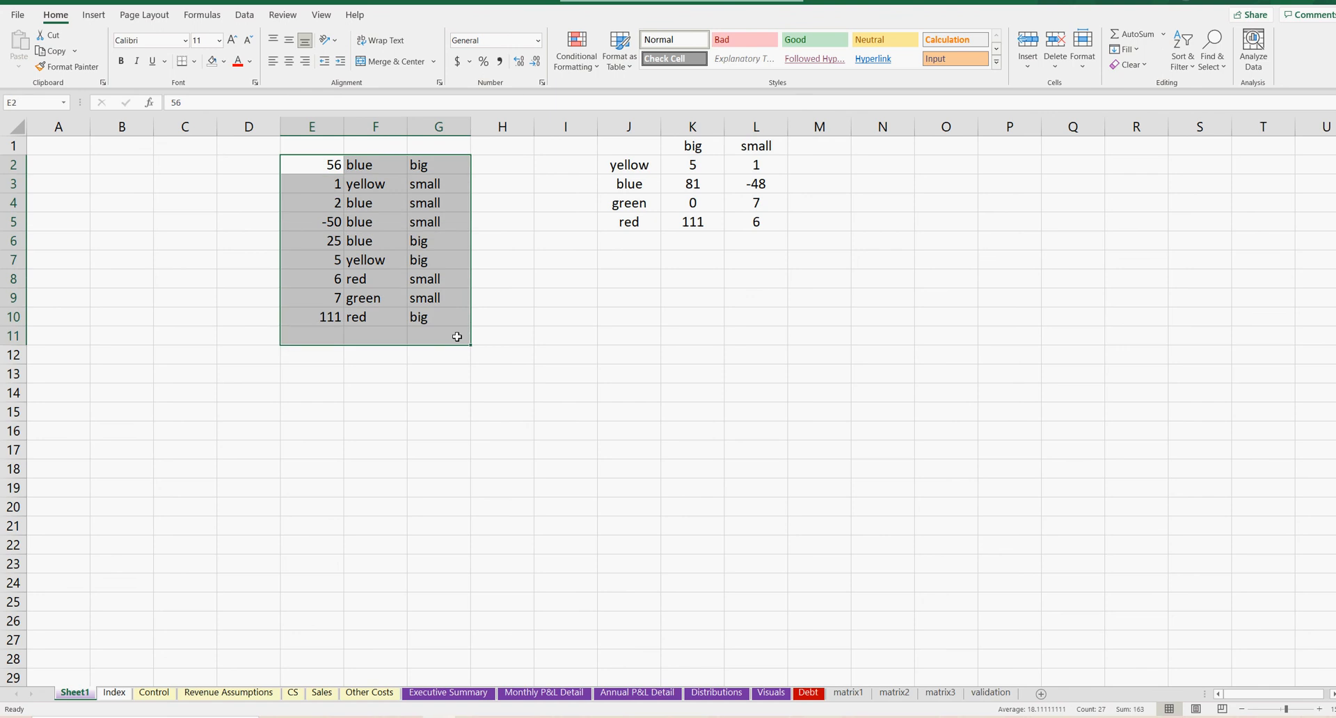
click(696, 166)
drag(693, 164, 786, 233)
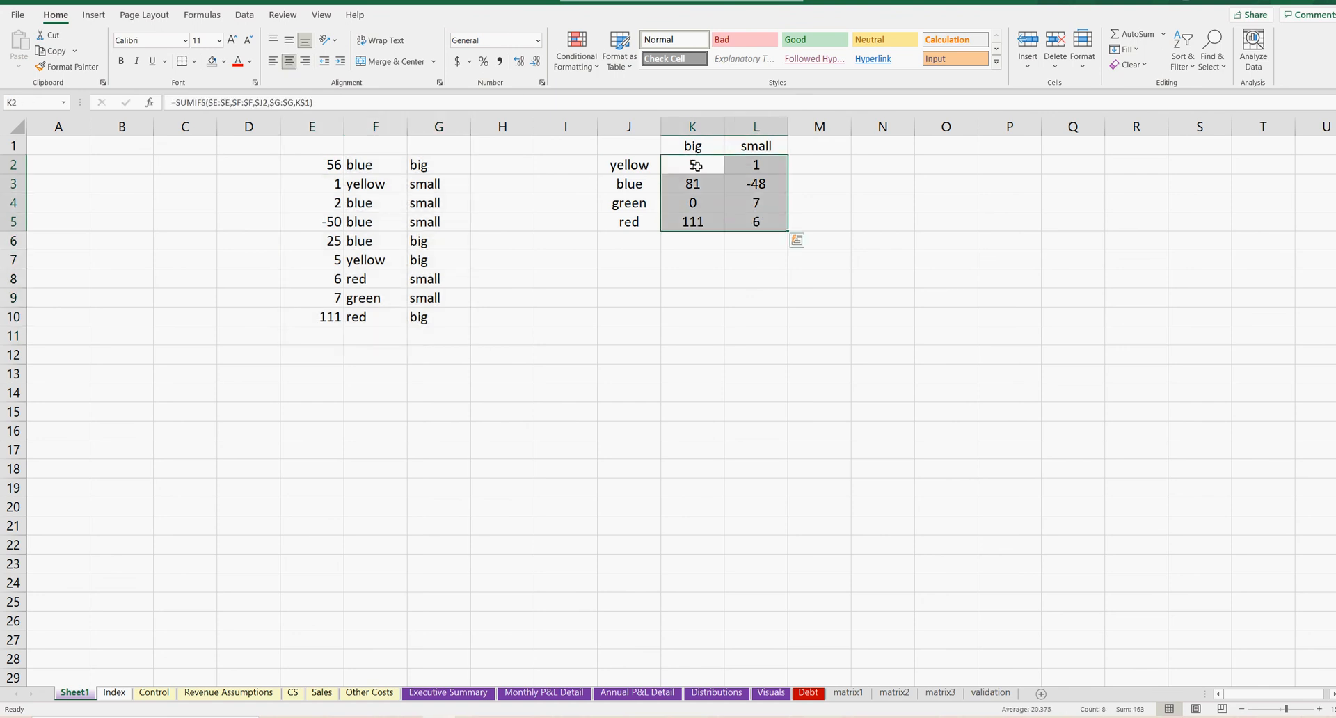
key(Right)
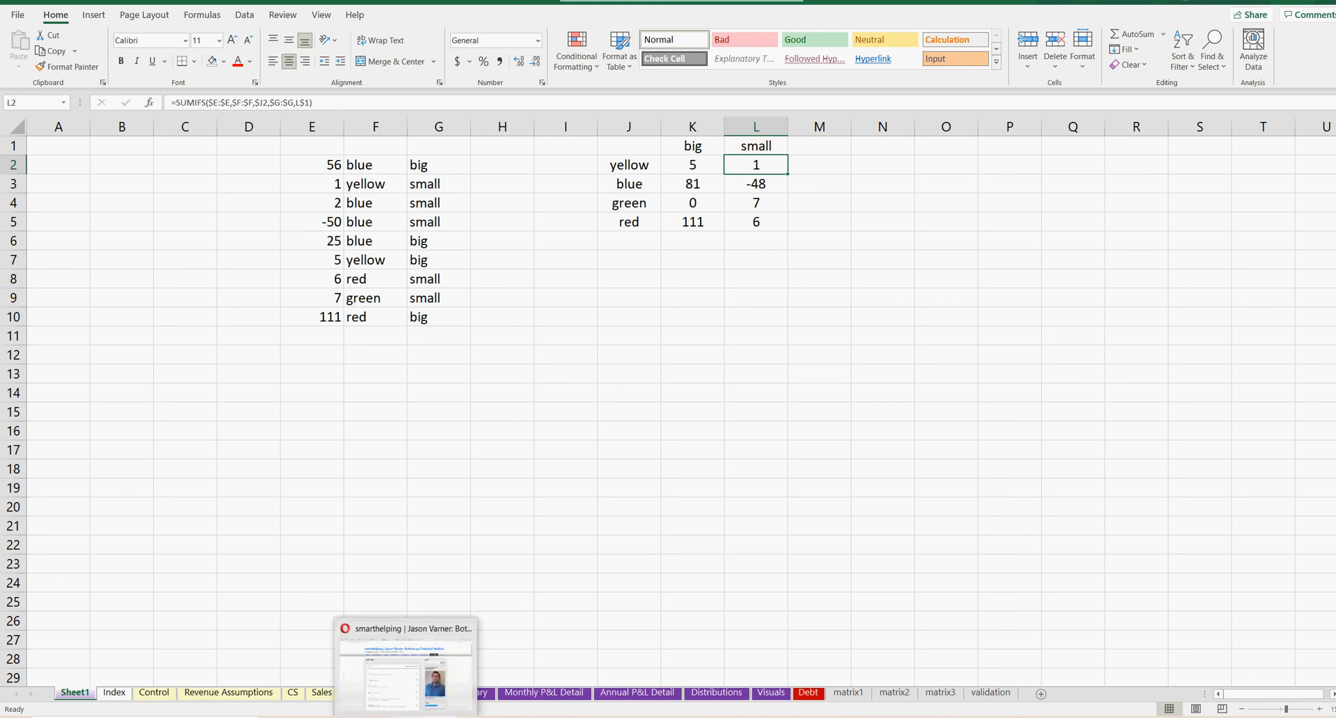
Step: Inspect the SUMIFS formulas in K2, K3 and L3 of the summary table
click(722, 450)
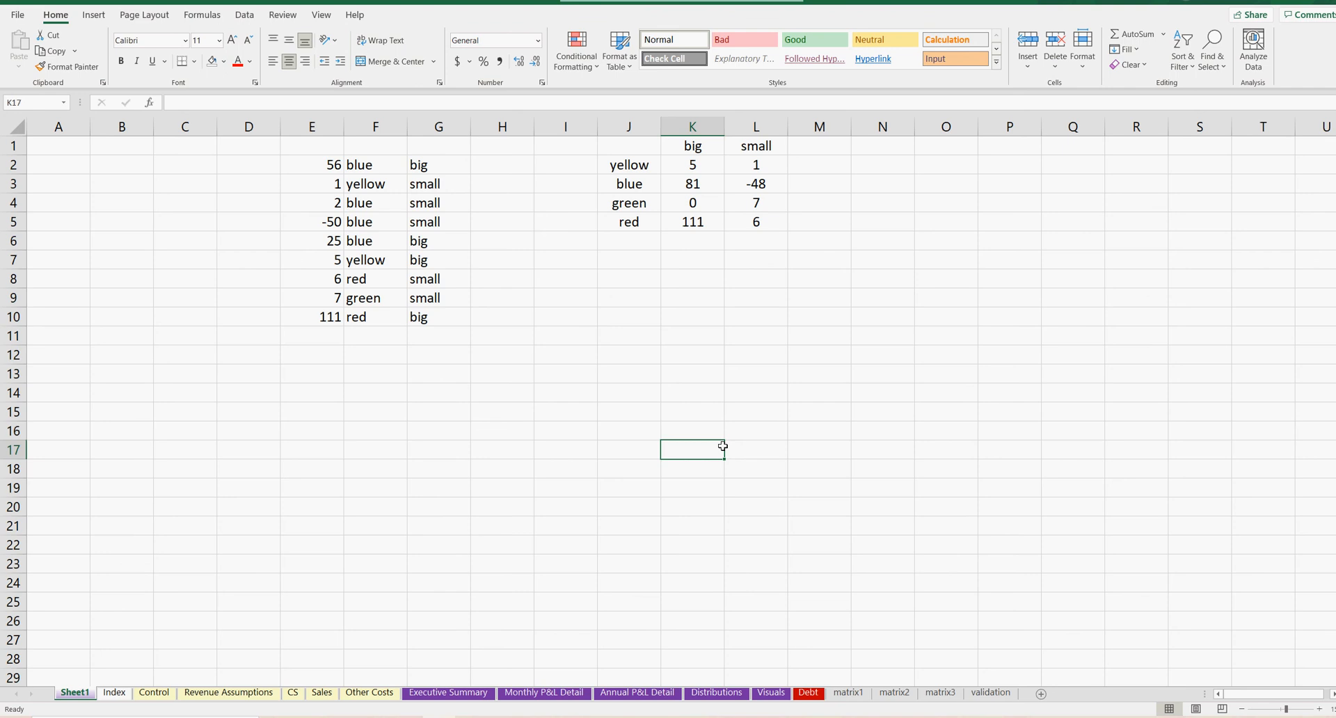
click(379, 161)
click(694, 163)
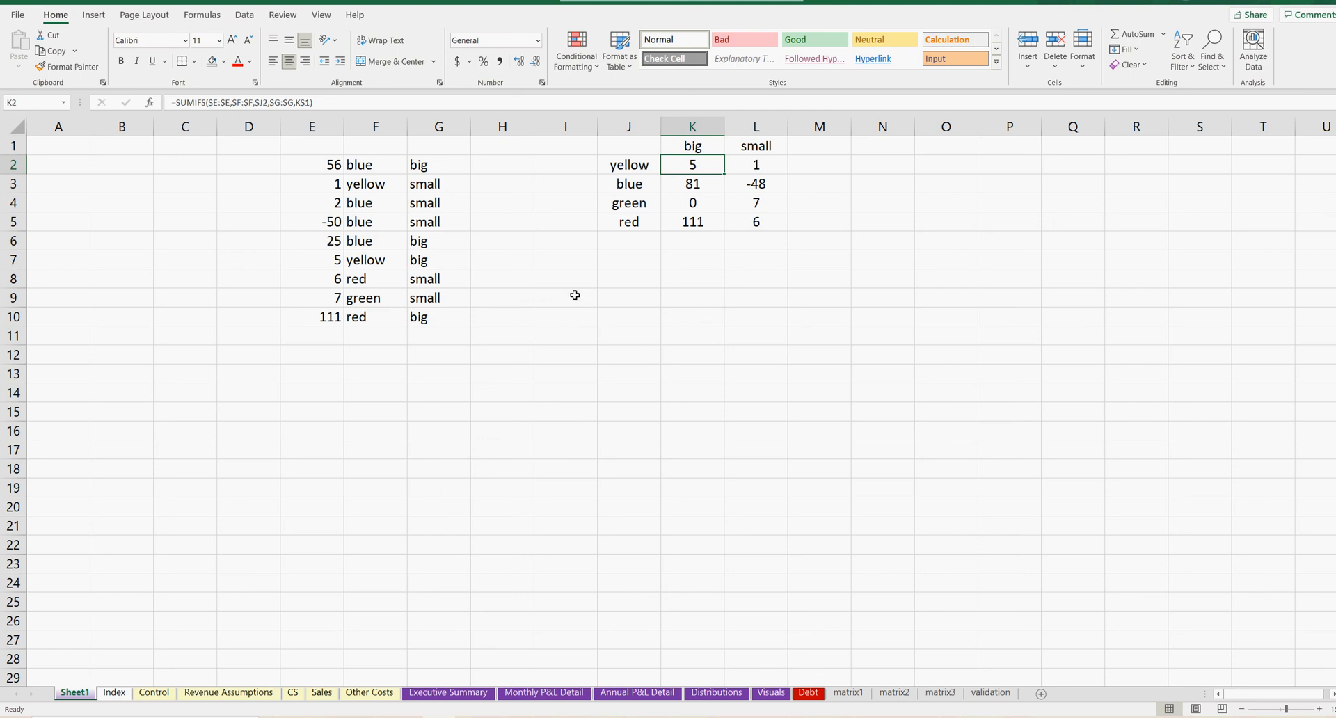
click(759, 185)
click(701, 165)
click(695, 182)
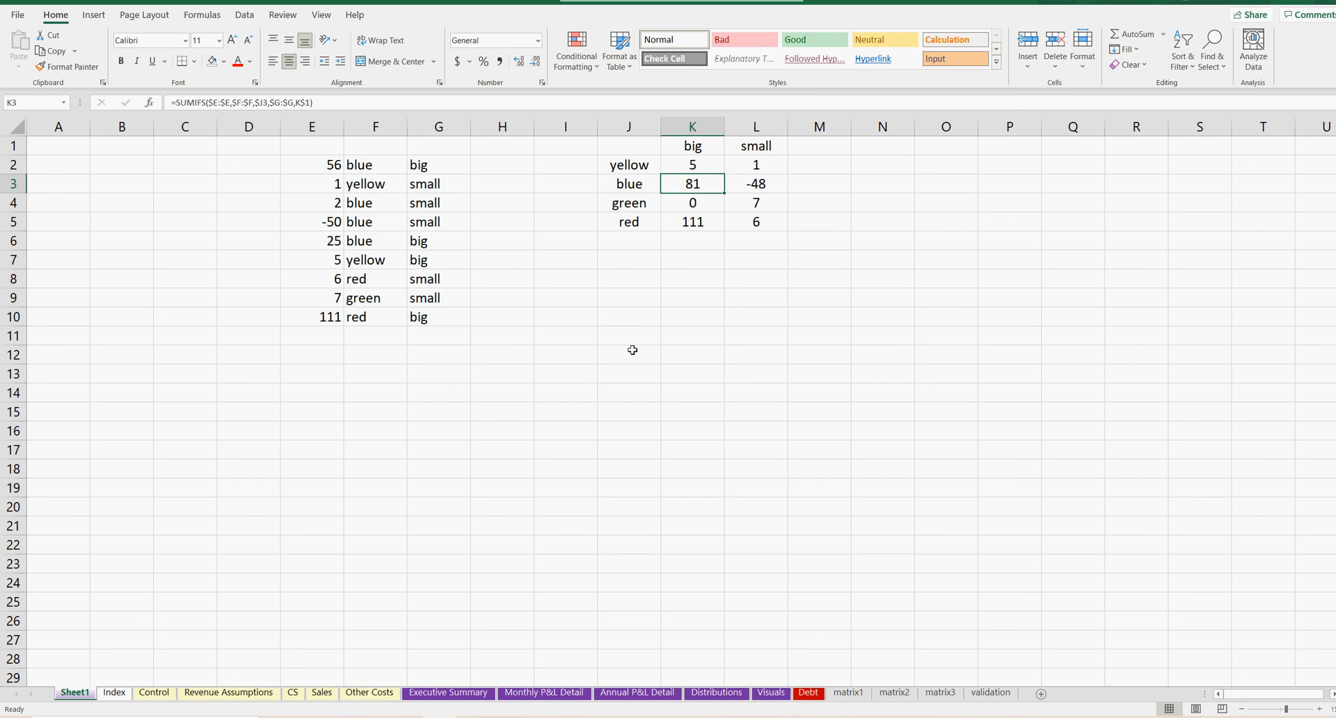
click(629, 376)
click(628, 466)
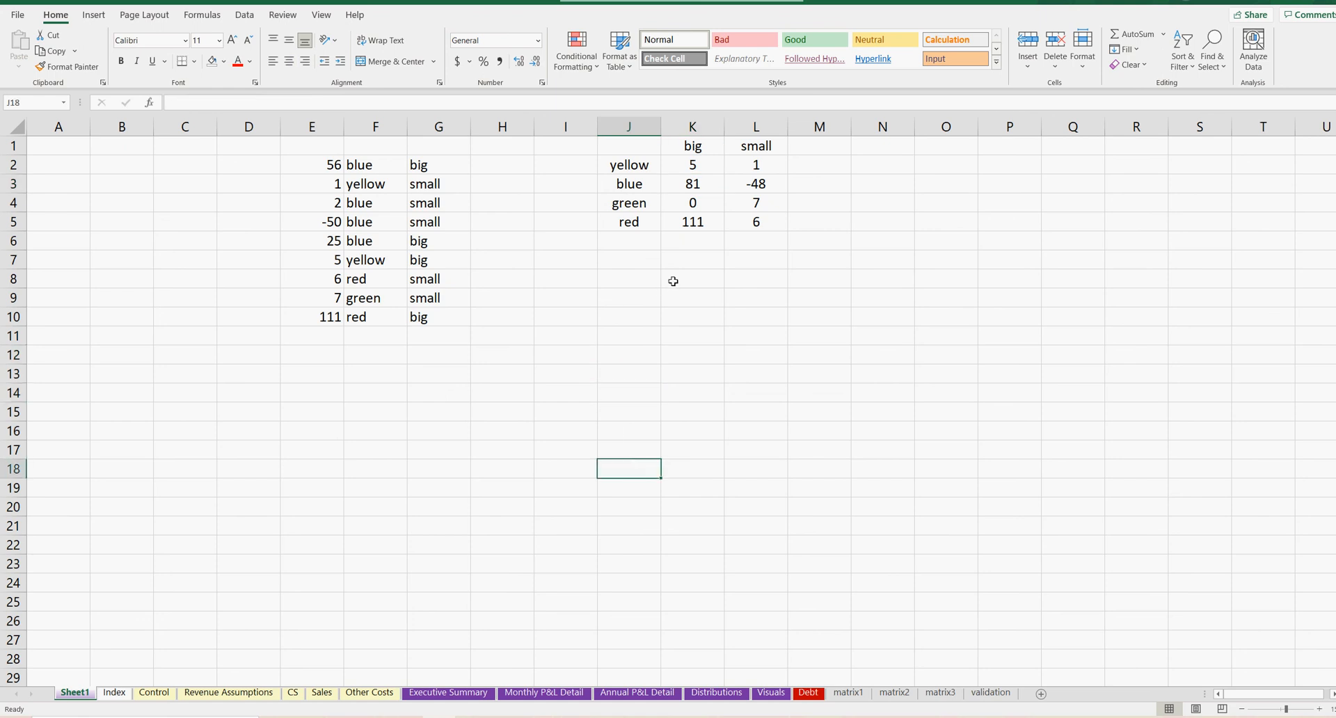
click(696, 165)
drag(696, 164, 757, 222)
click(694, 164)
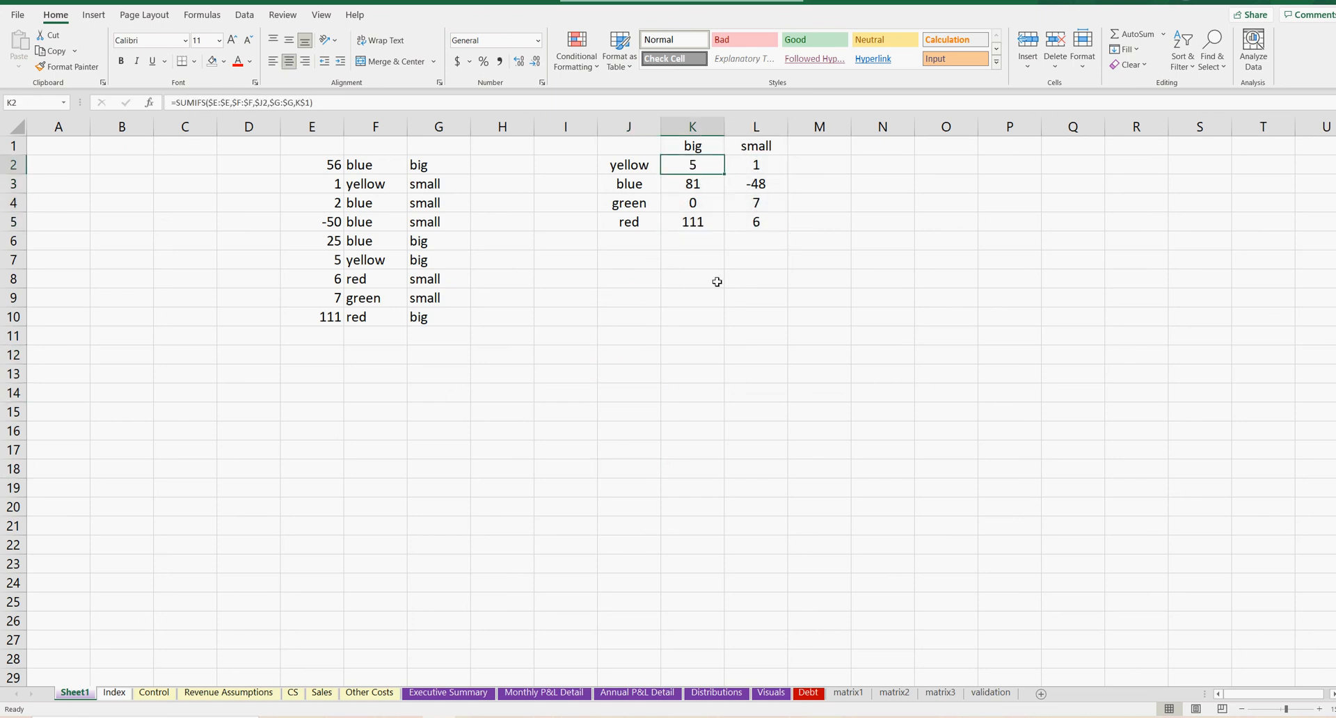
Step: Enter the dates 2/1/2022 in J13 and 6/1/2022 in K13
click(620, 374)
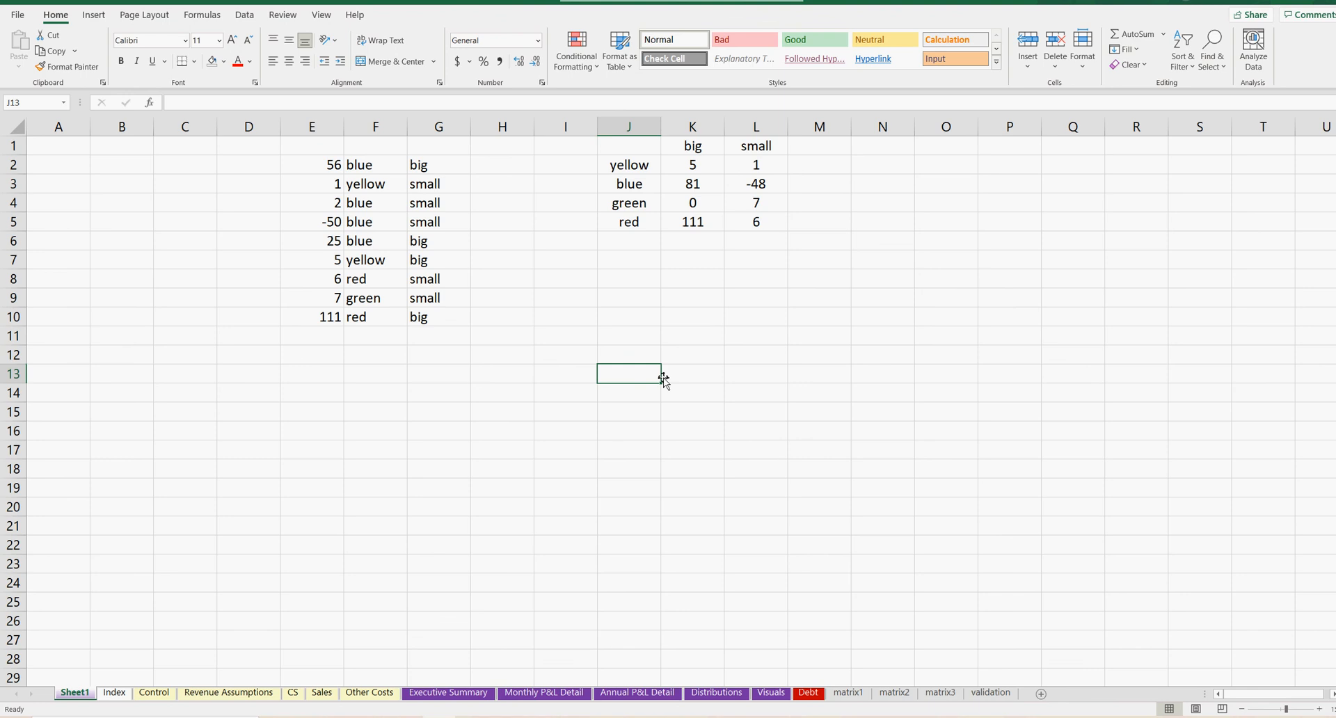
text(2/1/20)
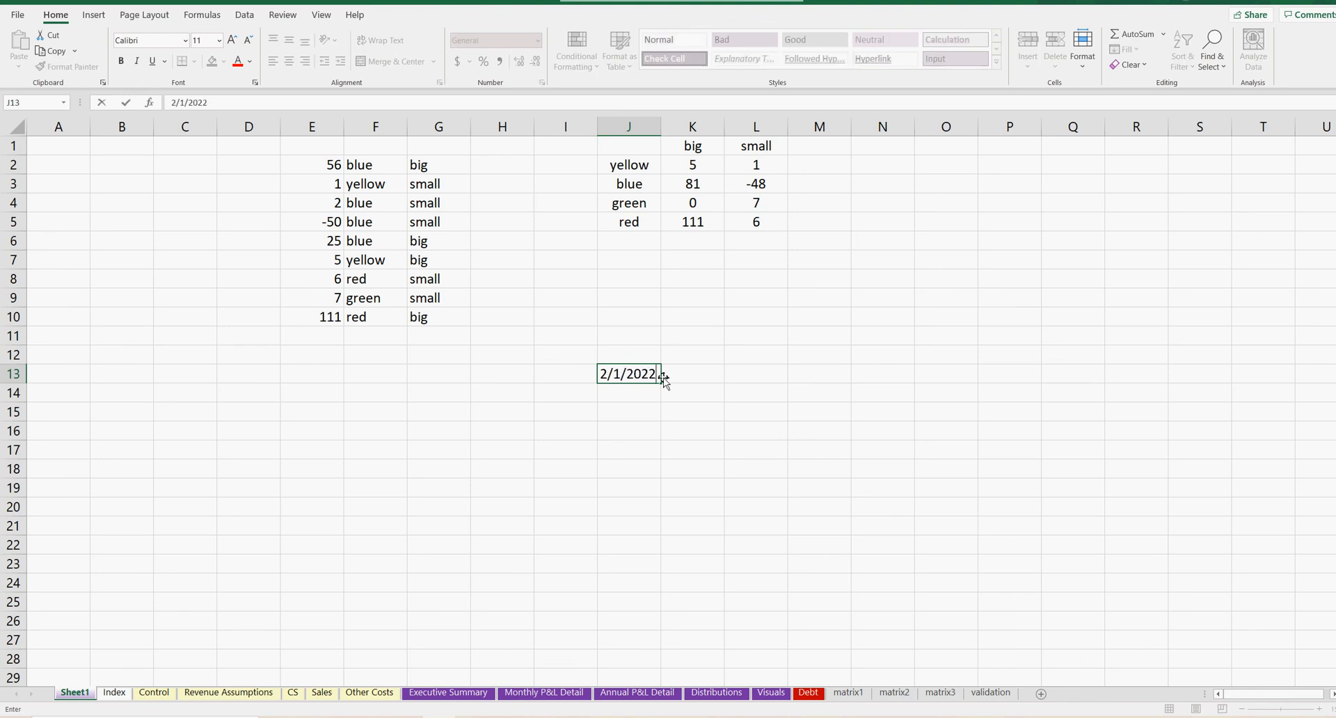
text(22)
key(Return)
click(665, 379)
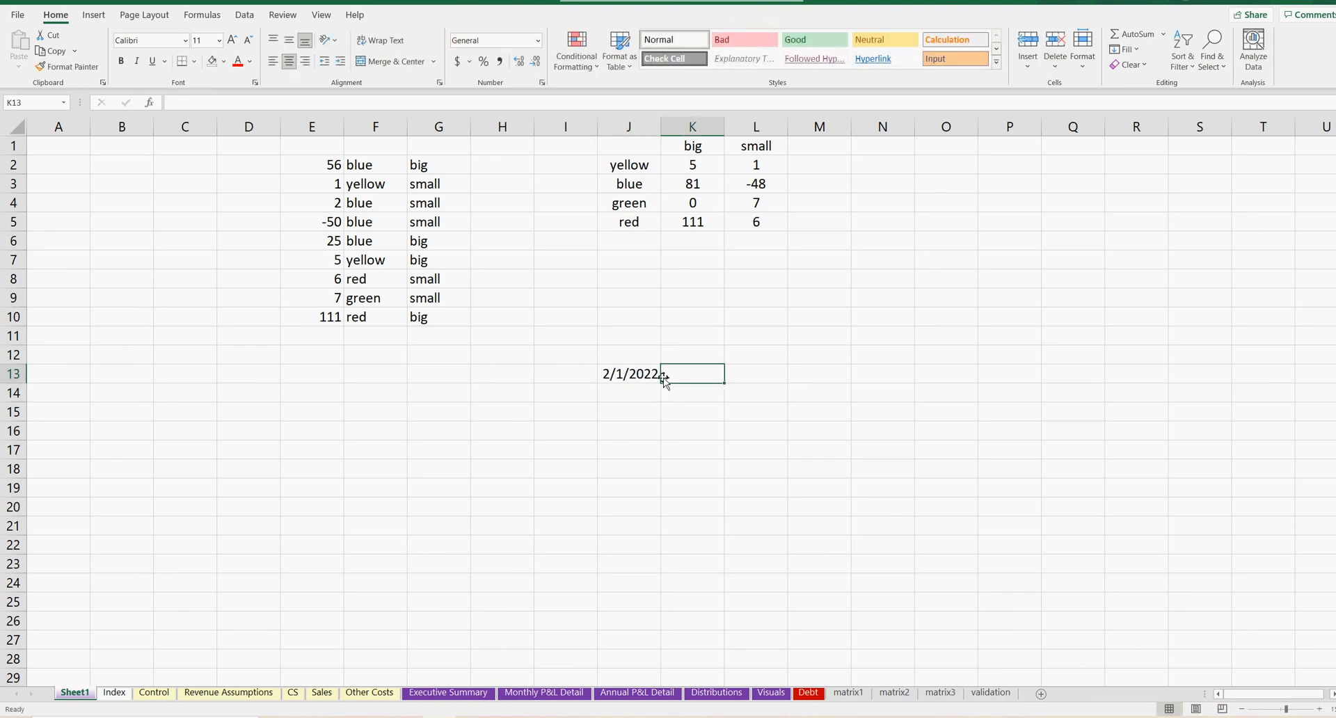
text(6/1/2022)
key(Return)
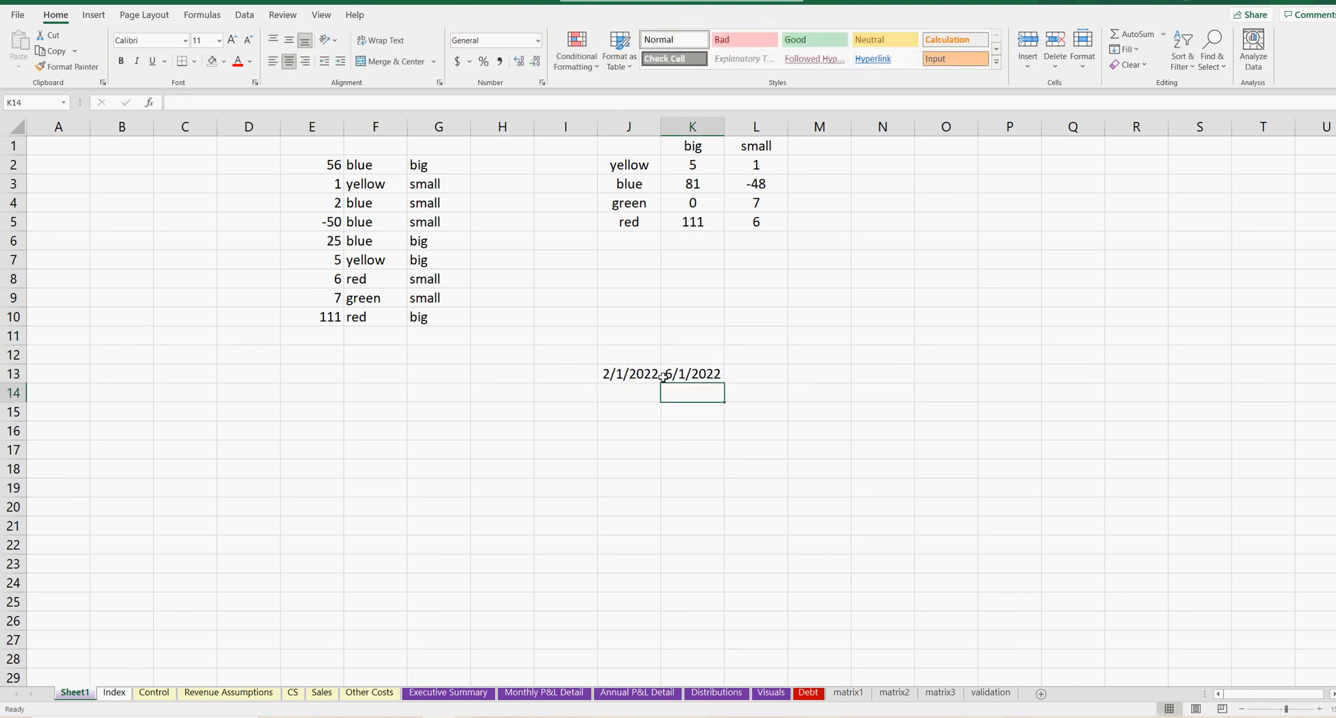
Step: Extend the four-month date series from J13:K13 through Q13 and widen columns L and O to fit the dates
key(Left)
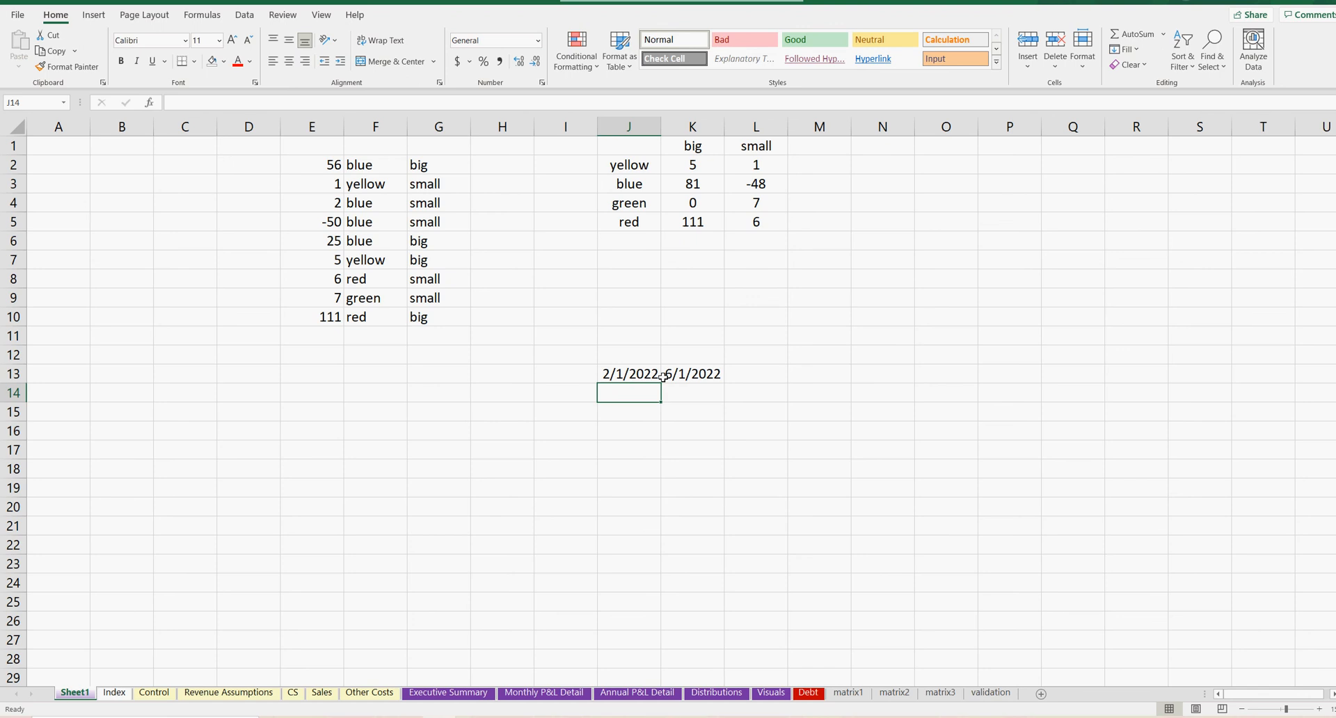
drag(644, 375, 1131, 366)
drag(785, 128, 792, 127)
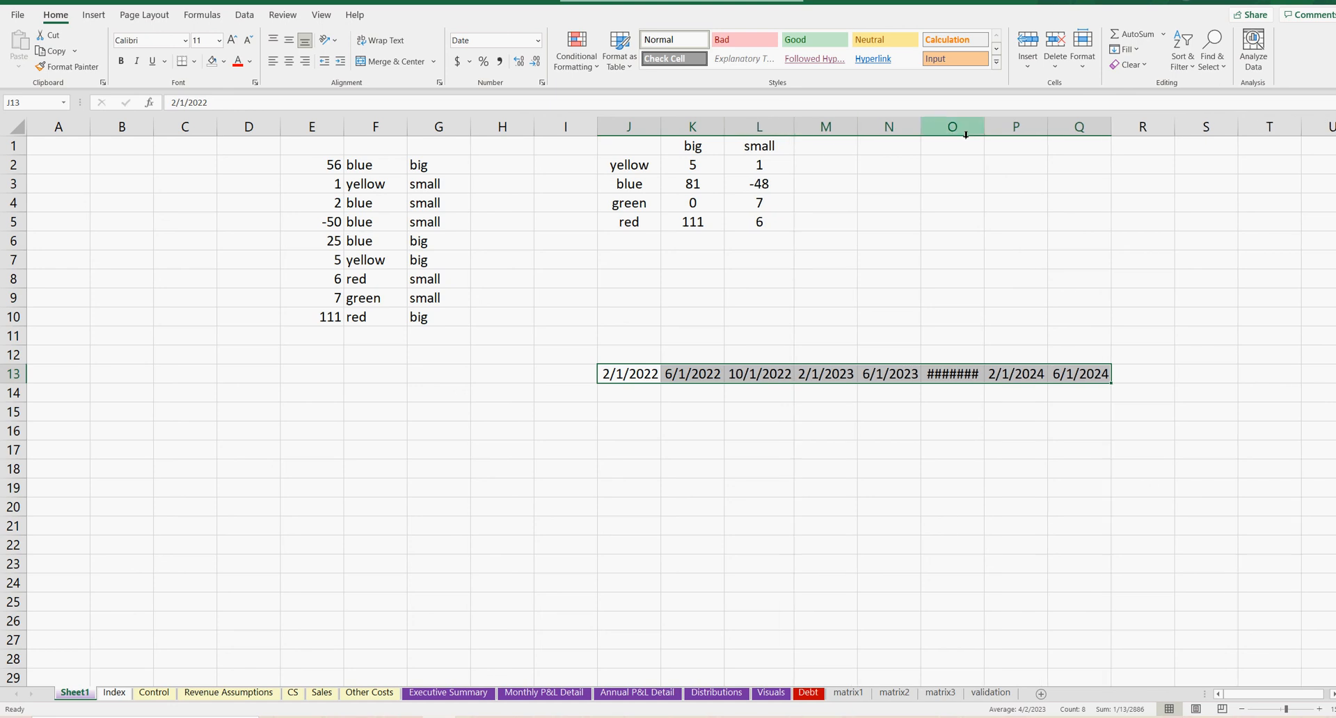
double_click(985, 126)
Step: Enter the sample values 5, 44, 5 and 6 under the first four dates in J14:M14
click(642, 392)
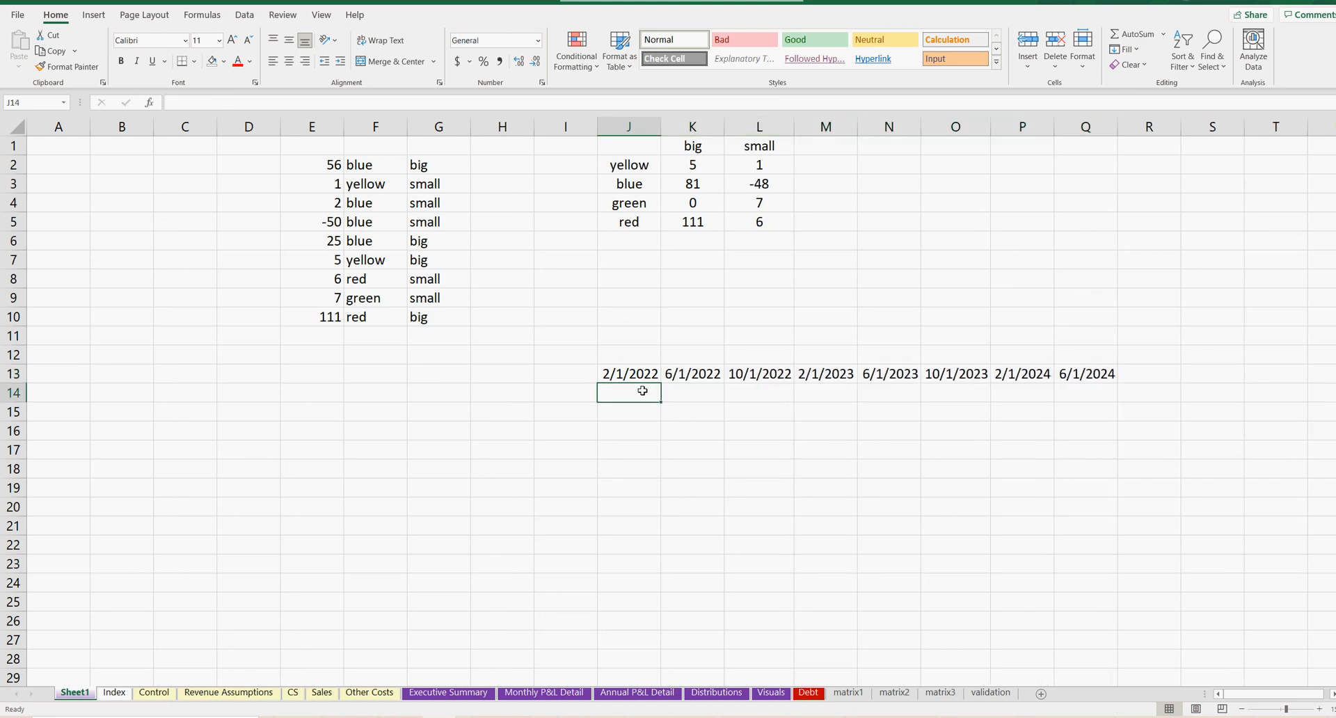
text(5)
click(695, 392)
text(5)
click(776, 391)
text(5)
click(808, 391)
text(6)
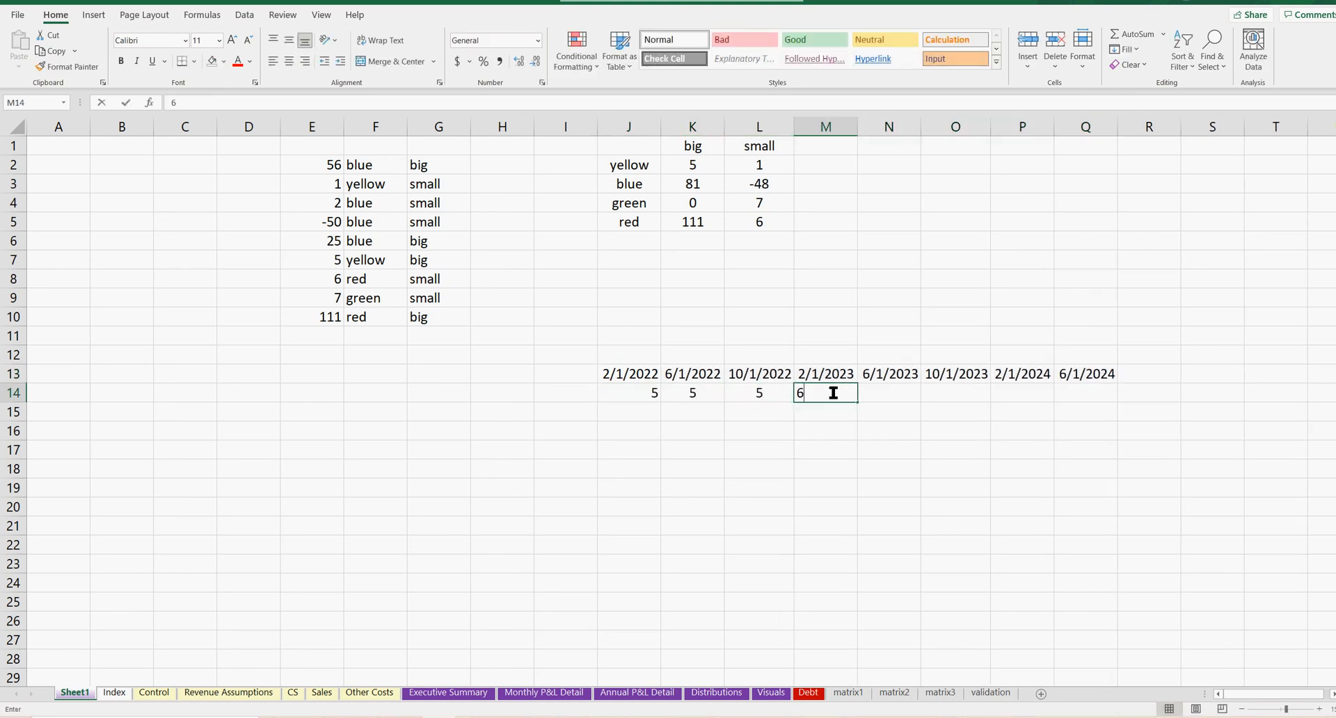
click(692, 393)
text(44)
Step: Enter the sample values 54, 24 and 455 under the last three dates in O14:Q14
click(947, 394)
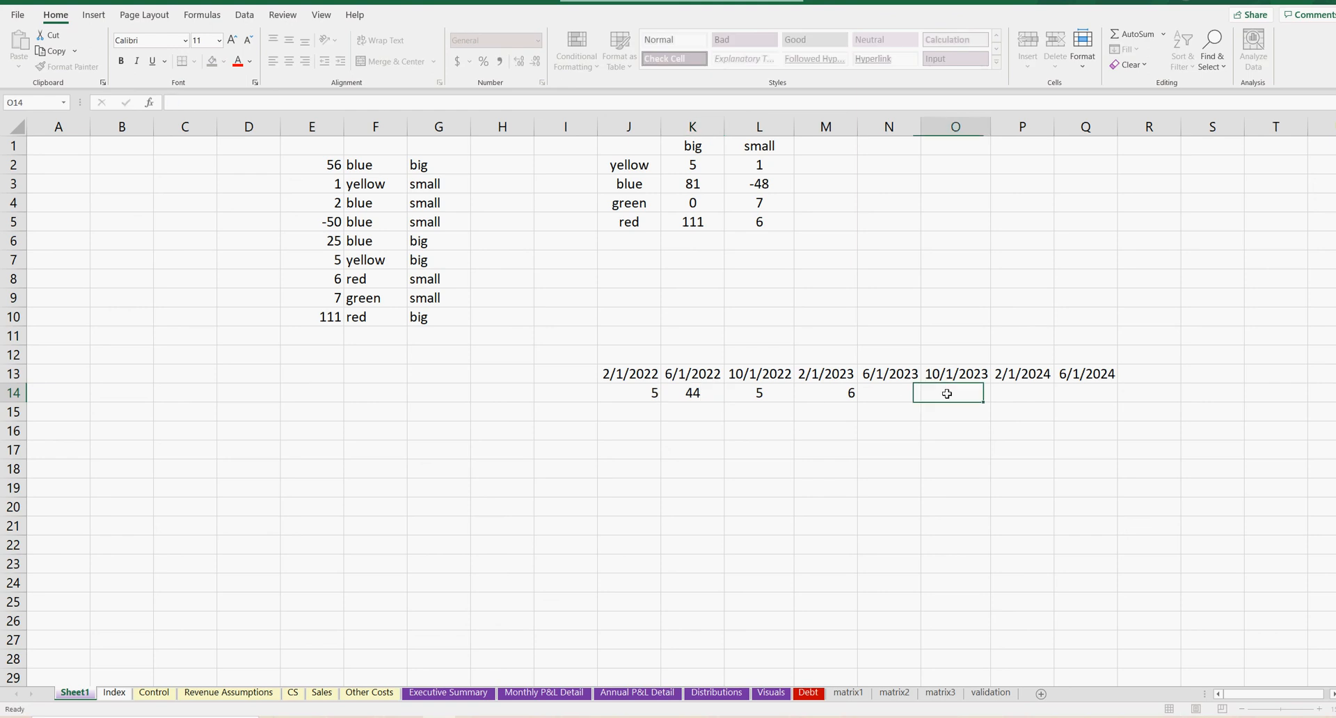
text(54)
click(1017, 394)
text(24)
click(1084, 394)
text(455)
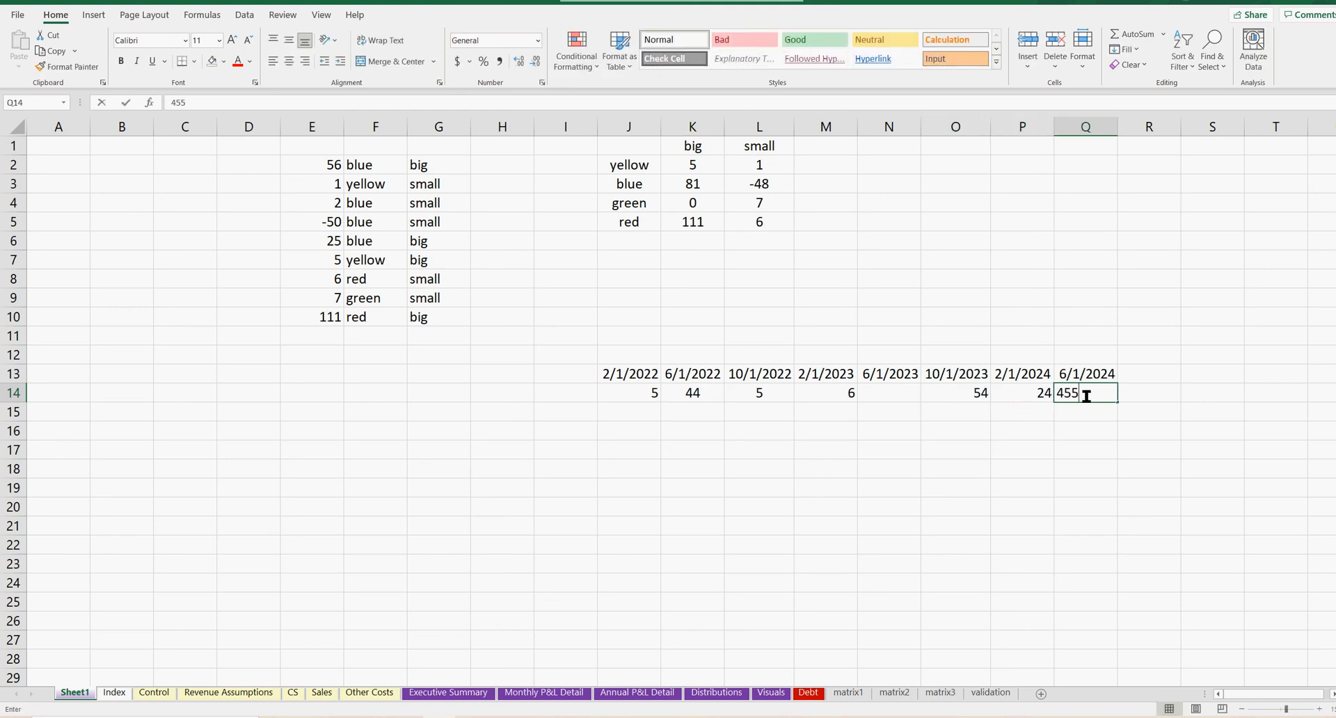
click(1076, 432)
Step: Center the sample values in J14:Q14 horizontally
drag(619, 401, 1103, 393)
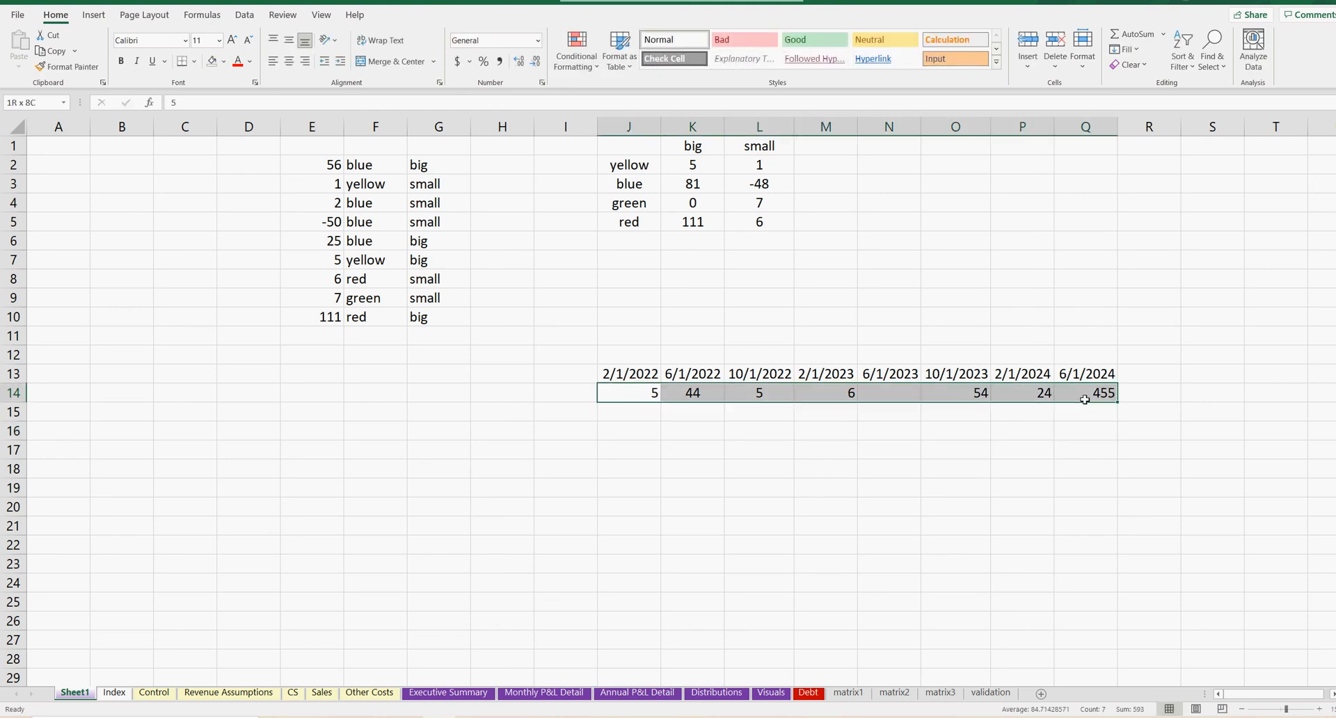
click(291, 63)
drag(625, 398, 1080, 414)
Step: Enter 1/1/2022 in J18 and the formula =EDATE(J18,12) in K18 to start a yearly date series
click(636, 473)
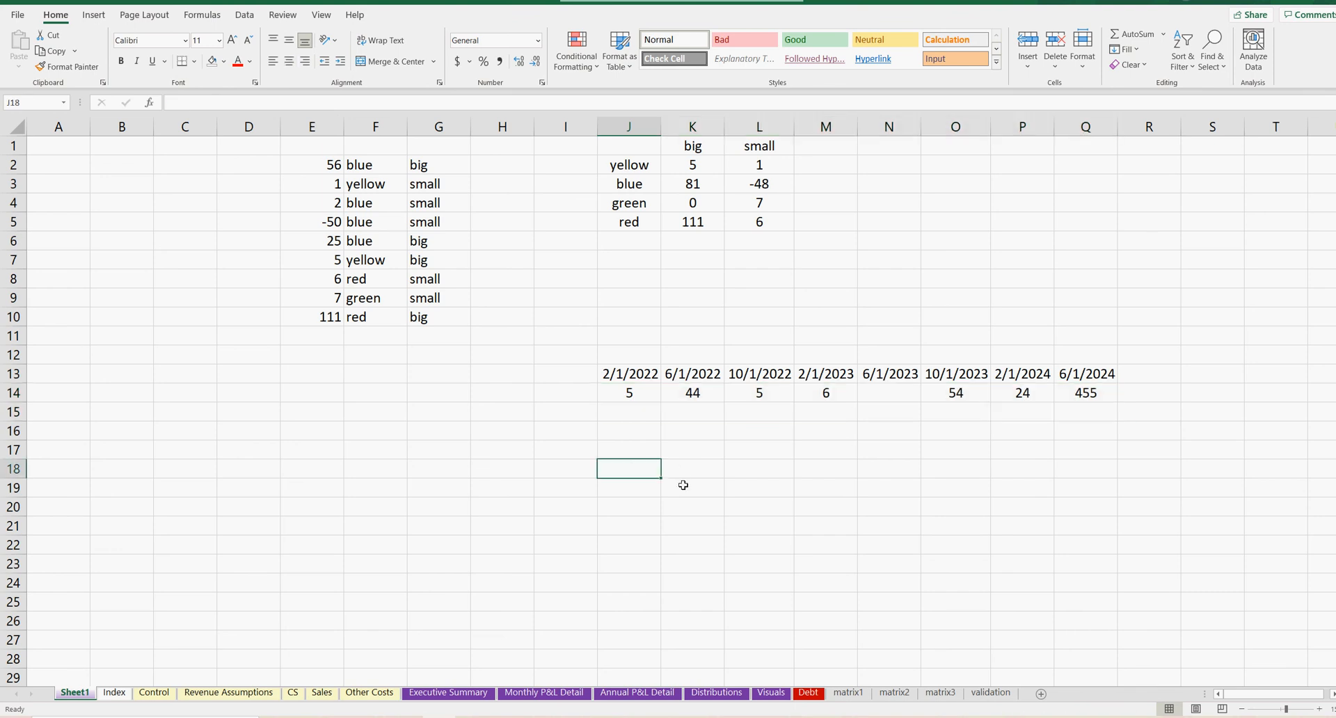
text(1/1/20)
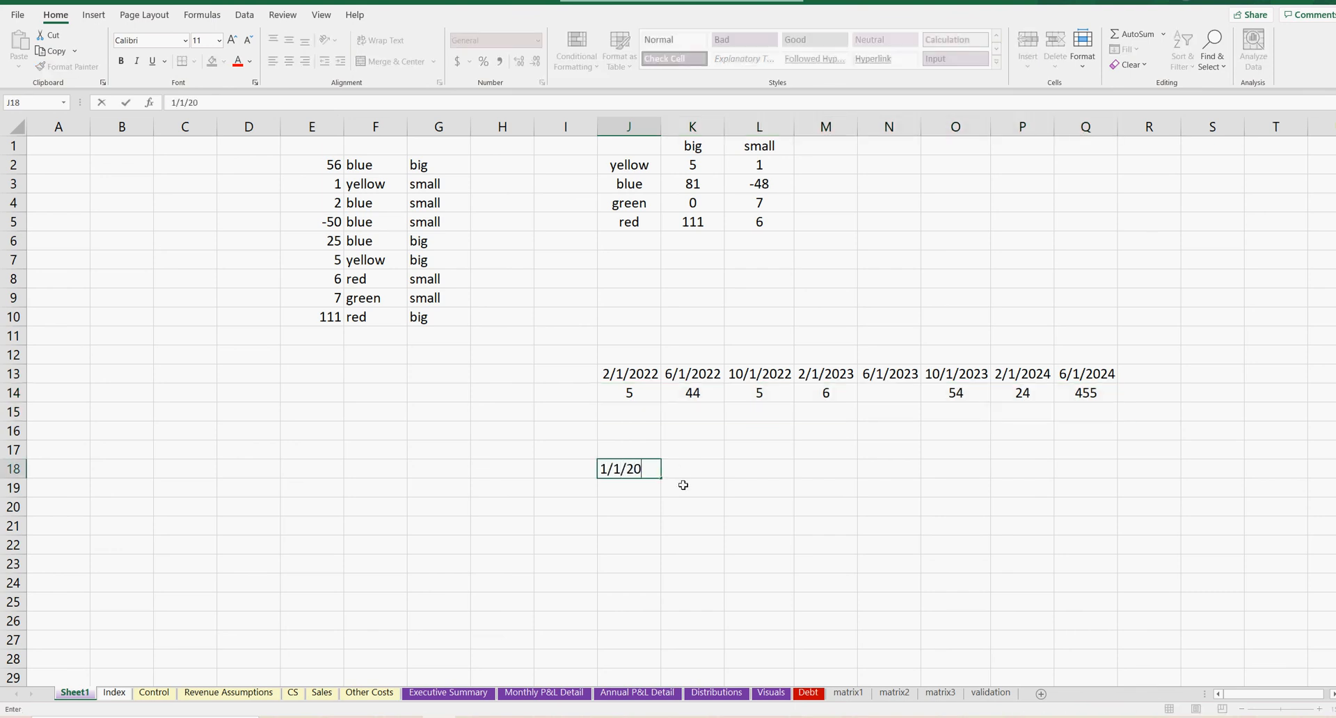
text(22)
key(Tab)
text(=edate()
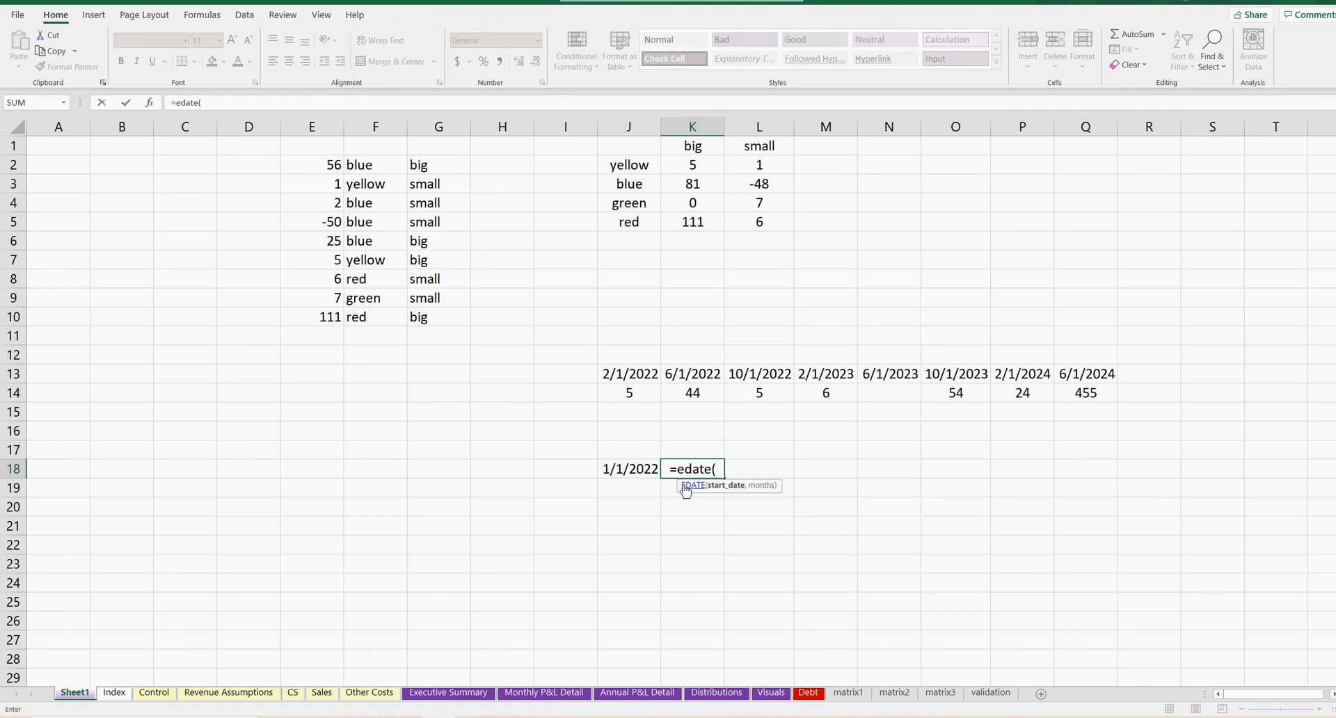
click(656, 467)
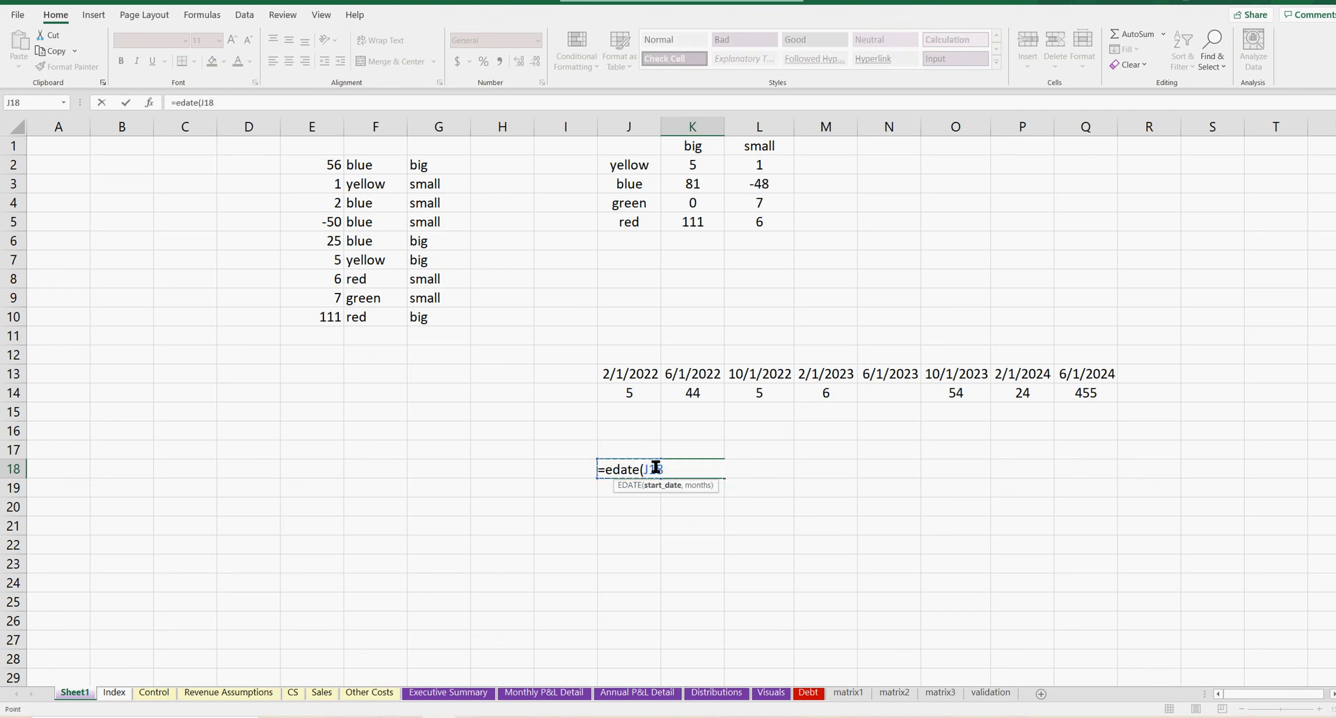
text(,12)
key(Return)
key(Up)
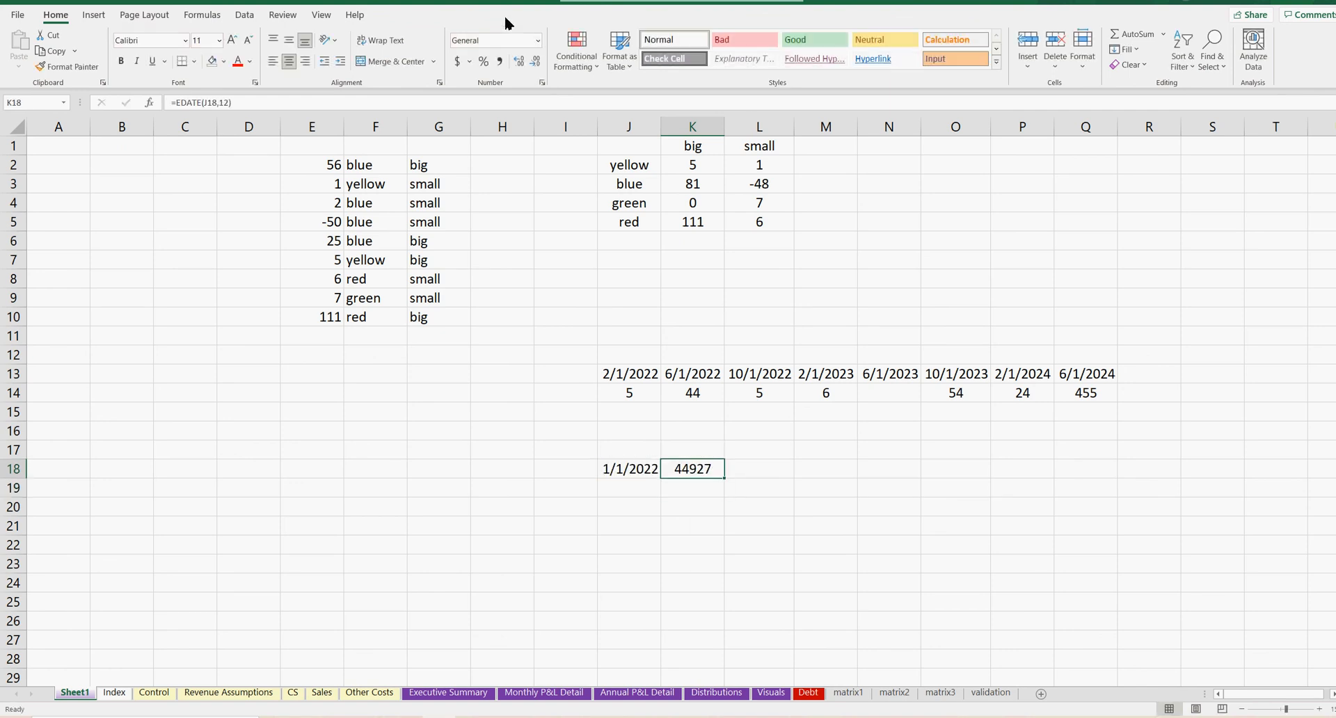
Step: Format K18 as a short date and fill its EDATE formula across through P18
click(538, 41)
click(528, 171)
drag(725, 477, 1044, 479)
Step: Enter =SUMIFS(14:14,13:13,">="&J18) in J19 to sum row 14 values dated on or after J18
click(653, 485)
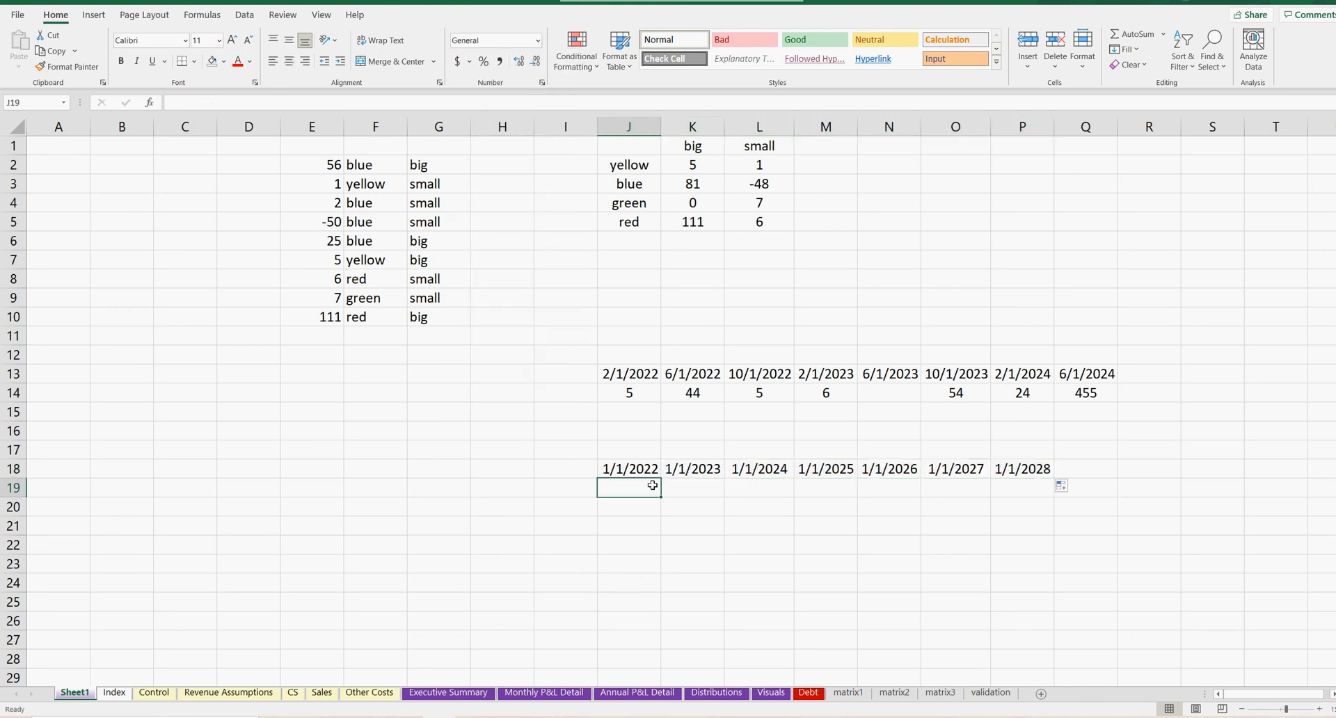
text(=sumifs()
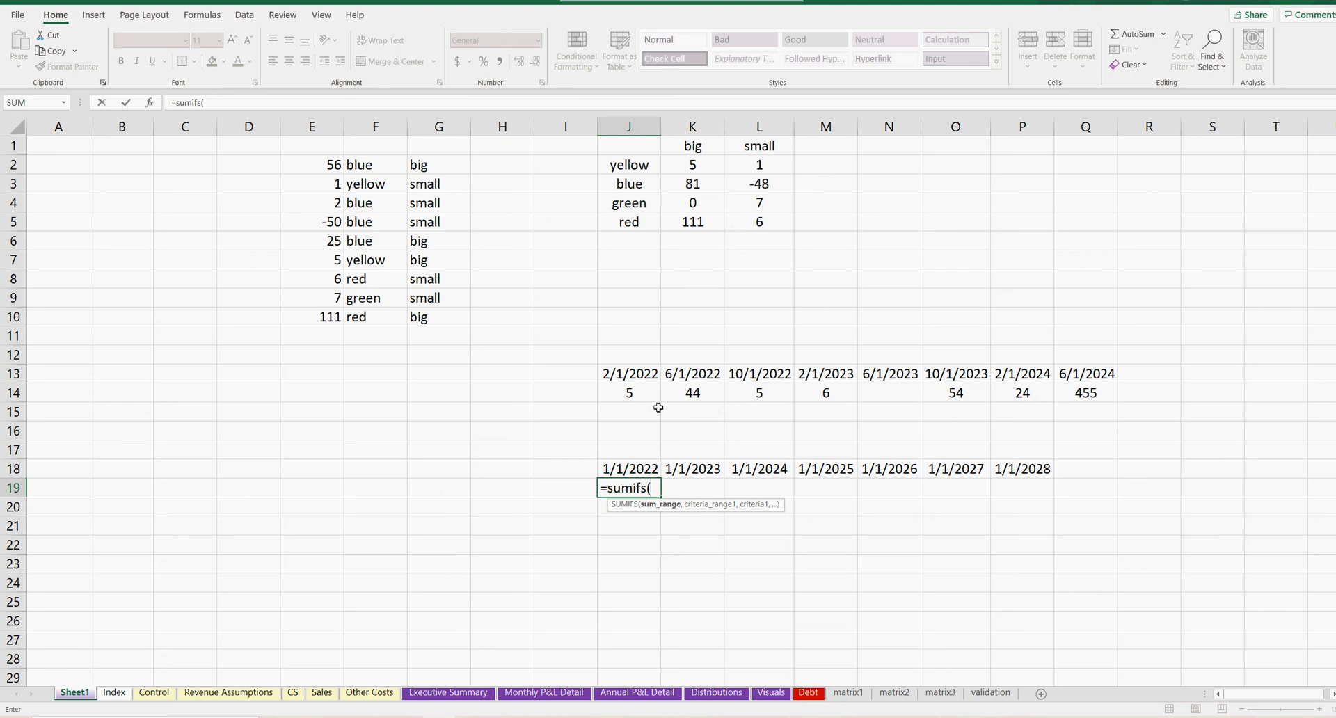
drag(618, 395, 1127, 430)
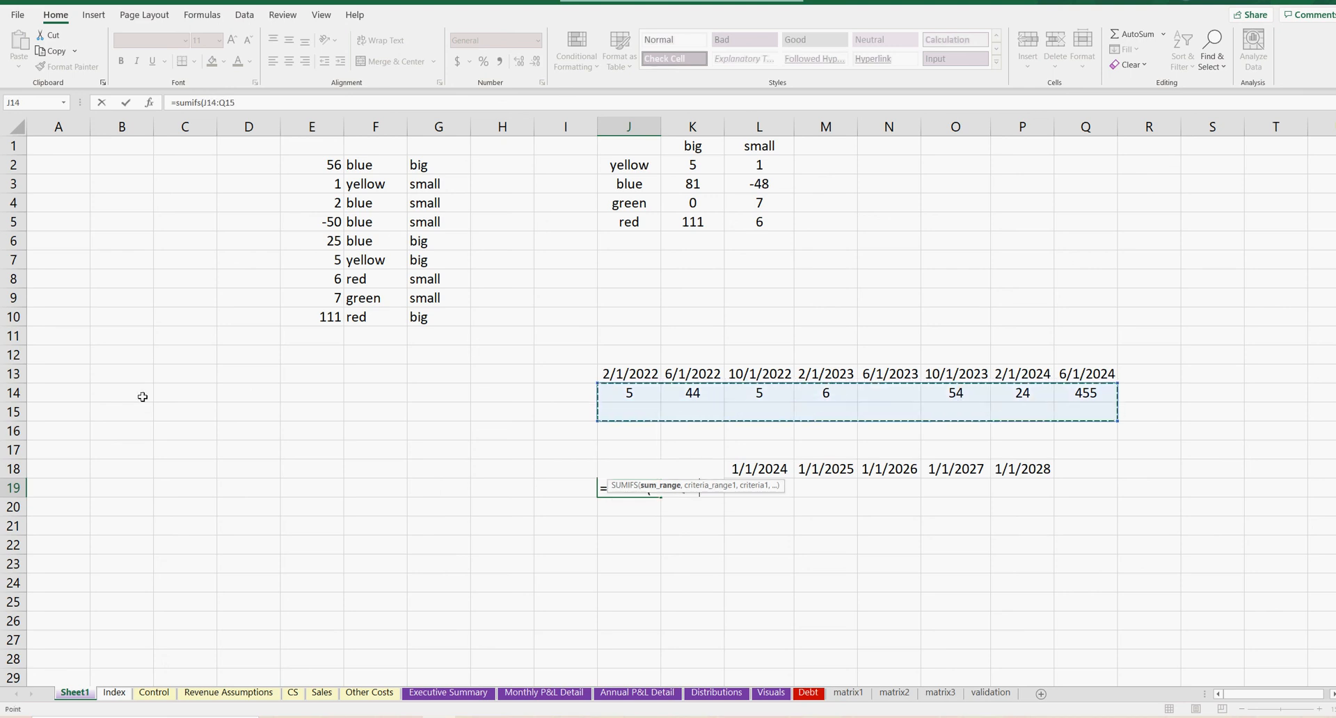
click(19, 393)
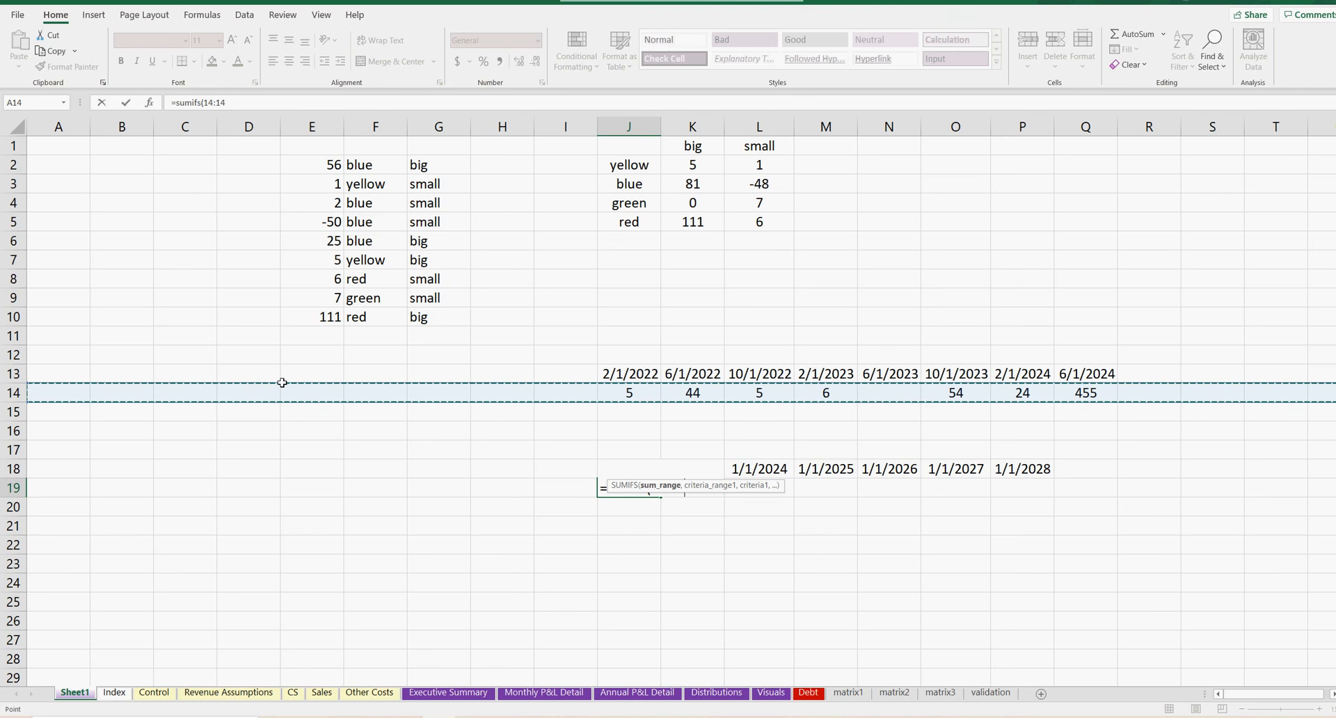
text(,)
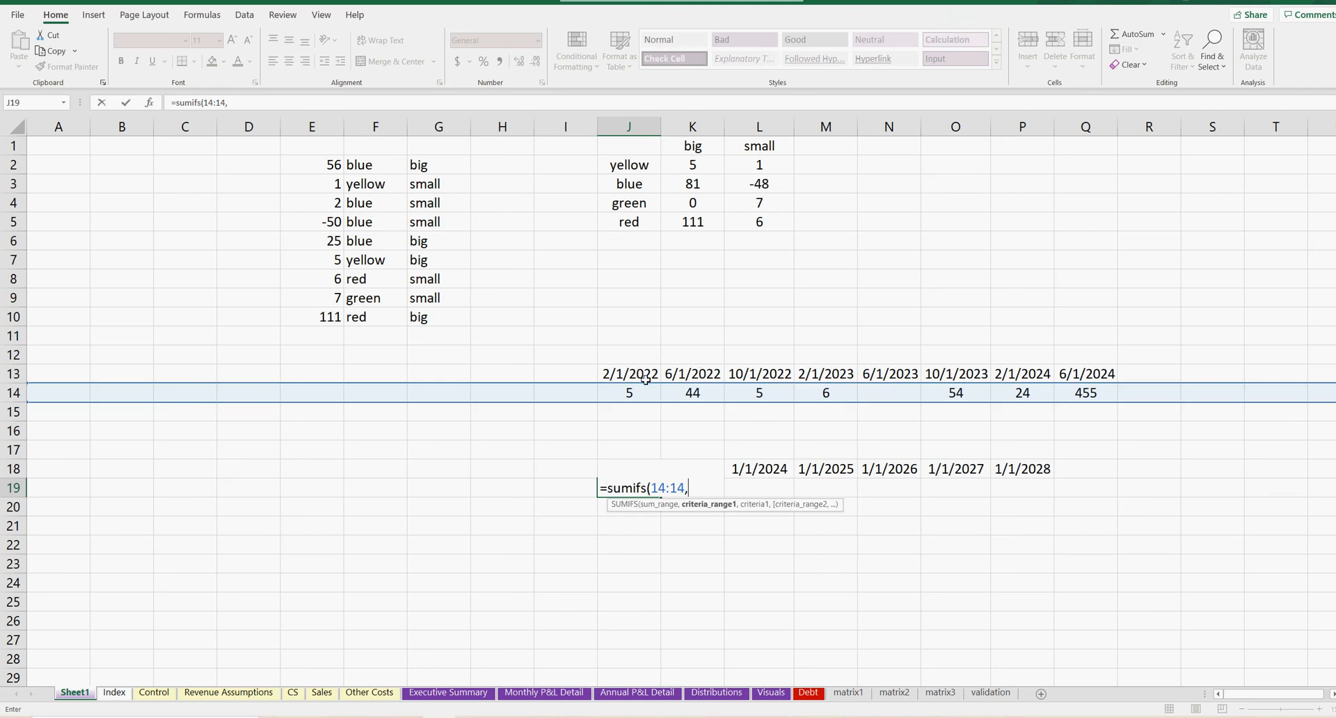
click(13, 374)
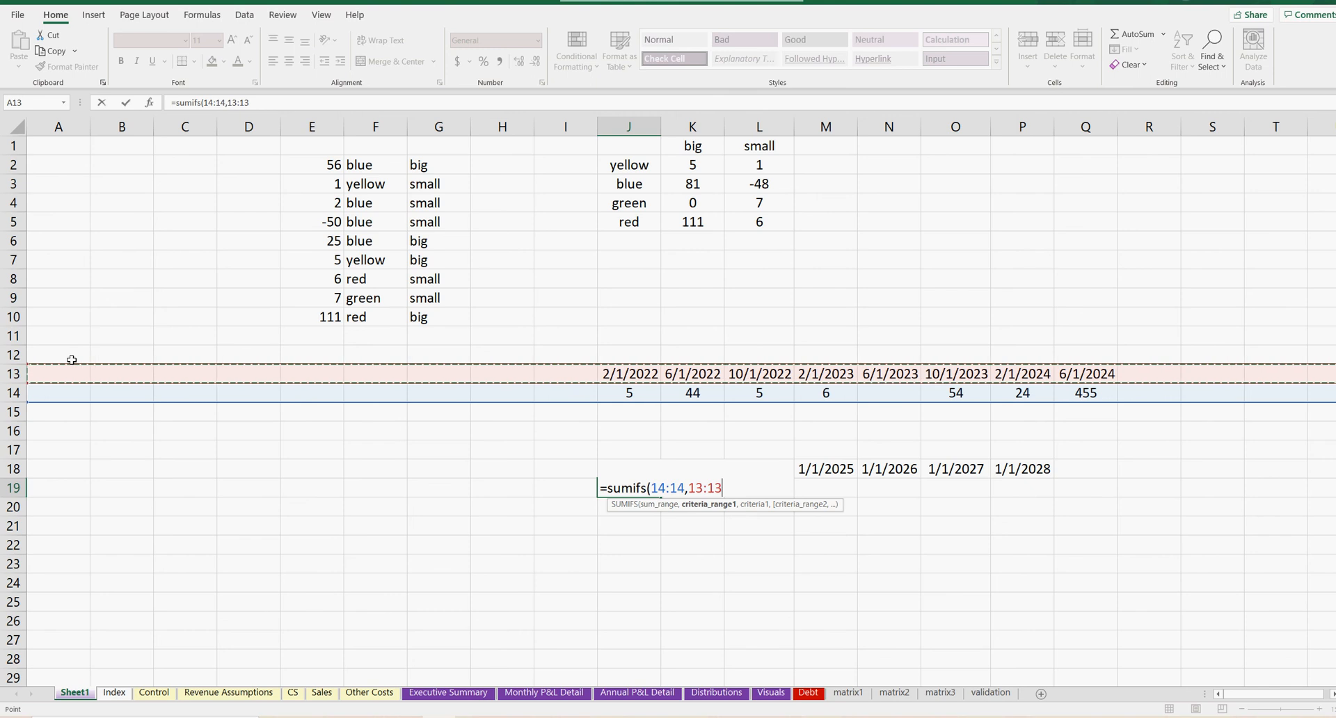
text(,">=)
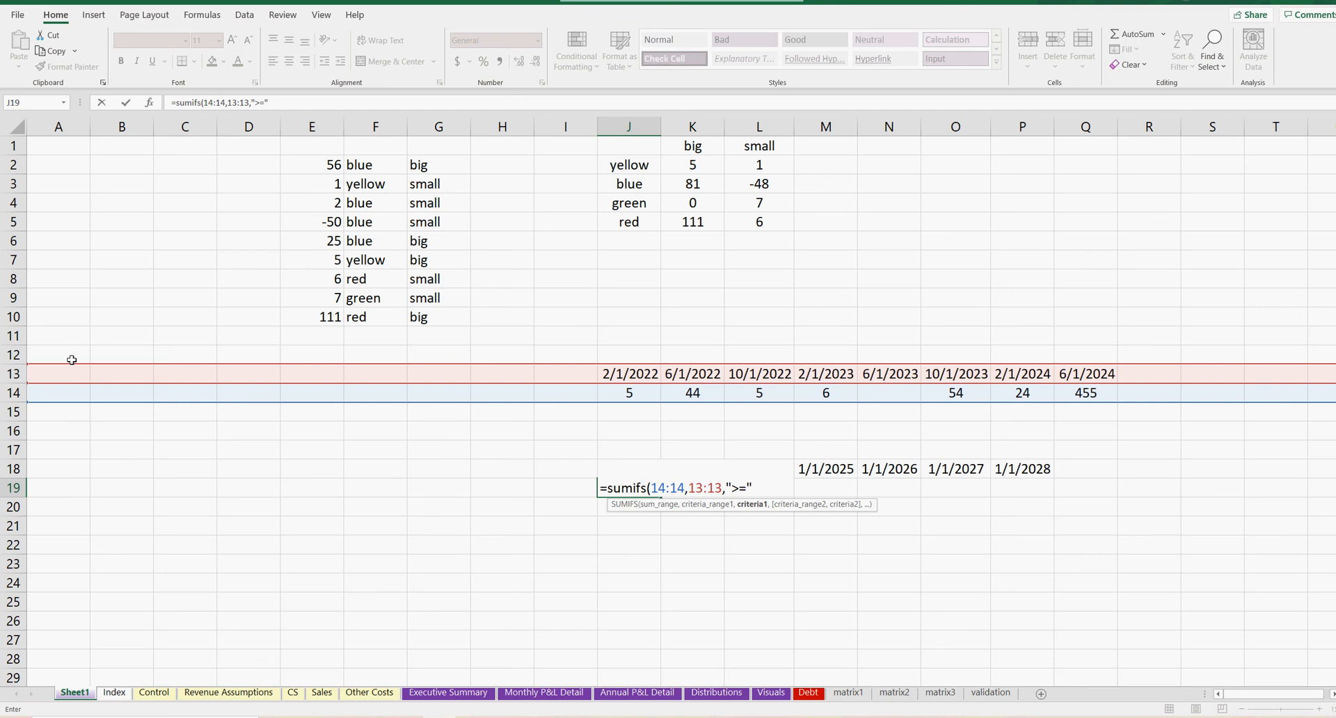
text(&)
text(j18)
key(Return)
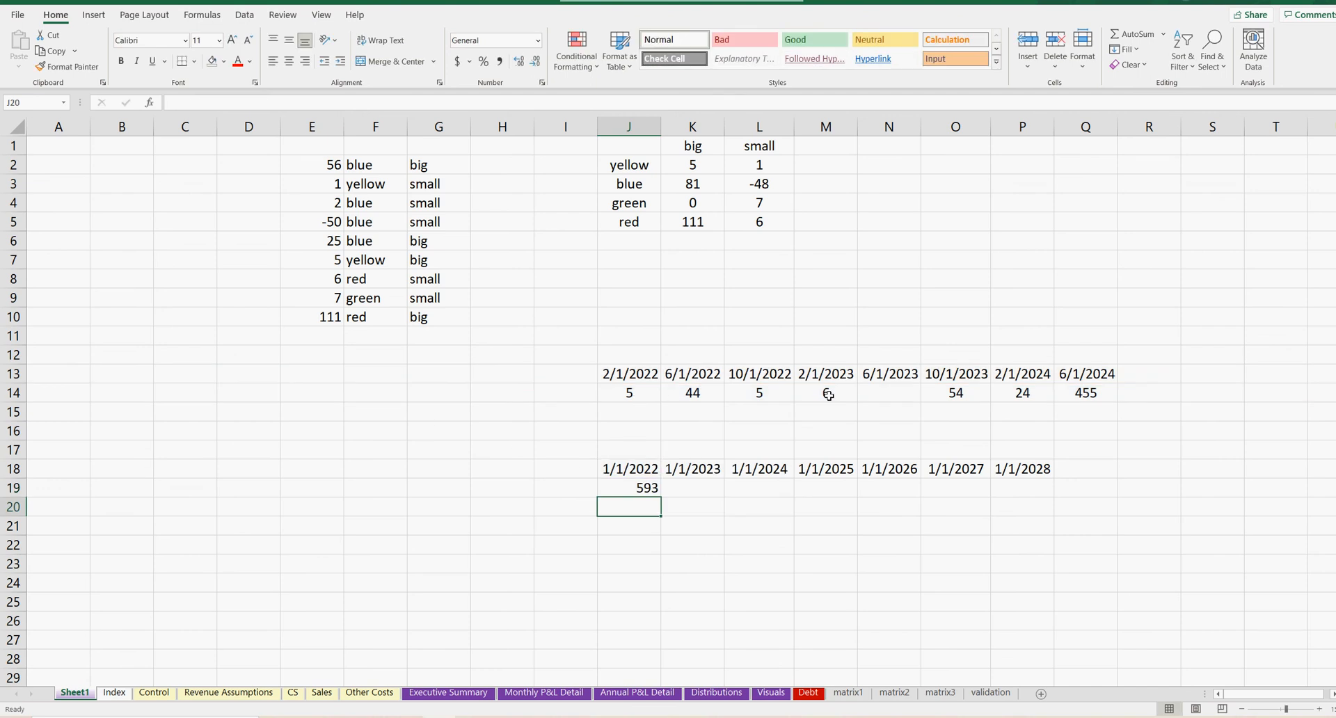
Step: Fill the SUMIFS formula from J19 across through O19
click(647, 487)
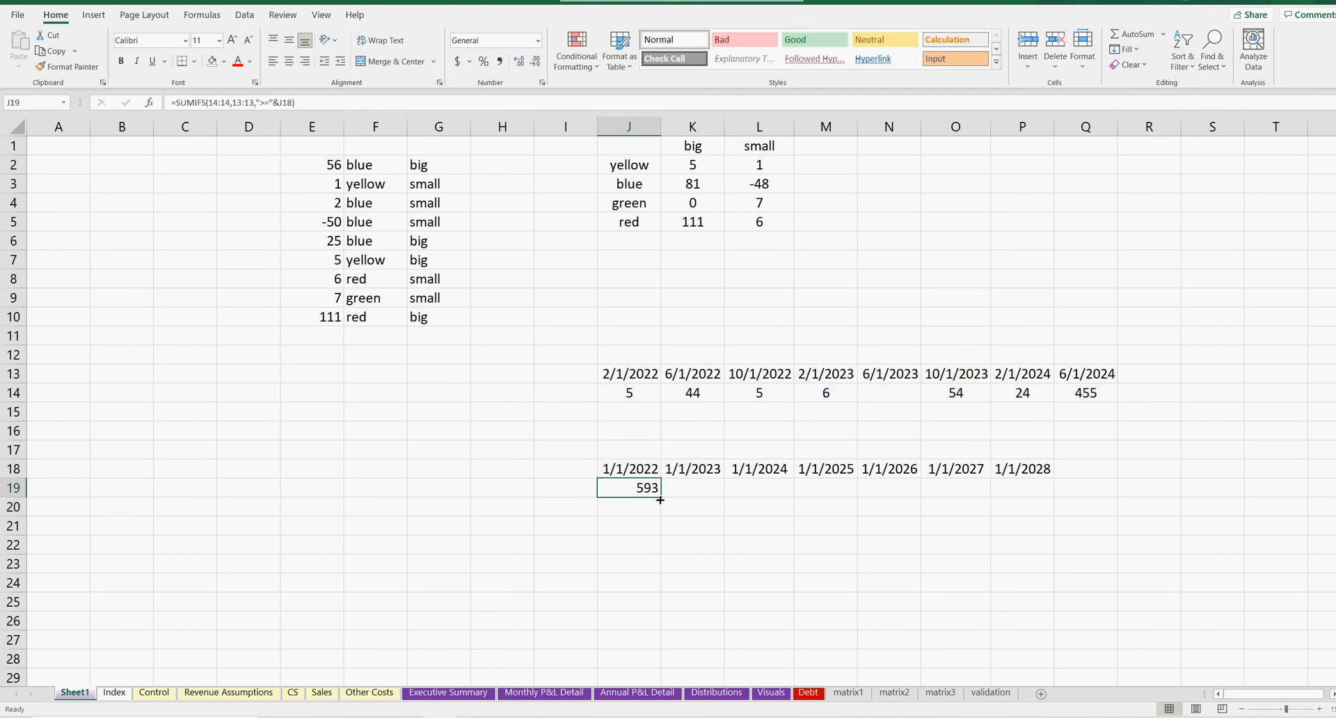
drag(644, 487, 641, 560)
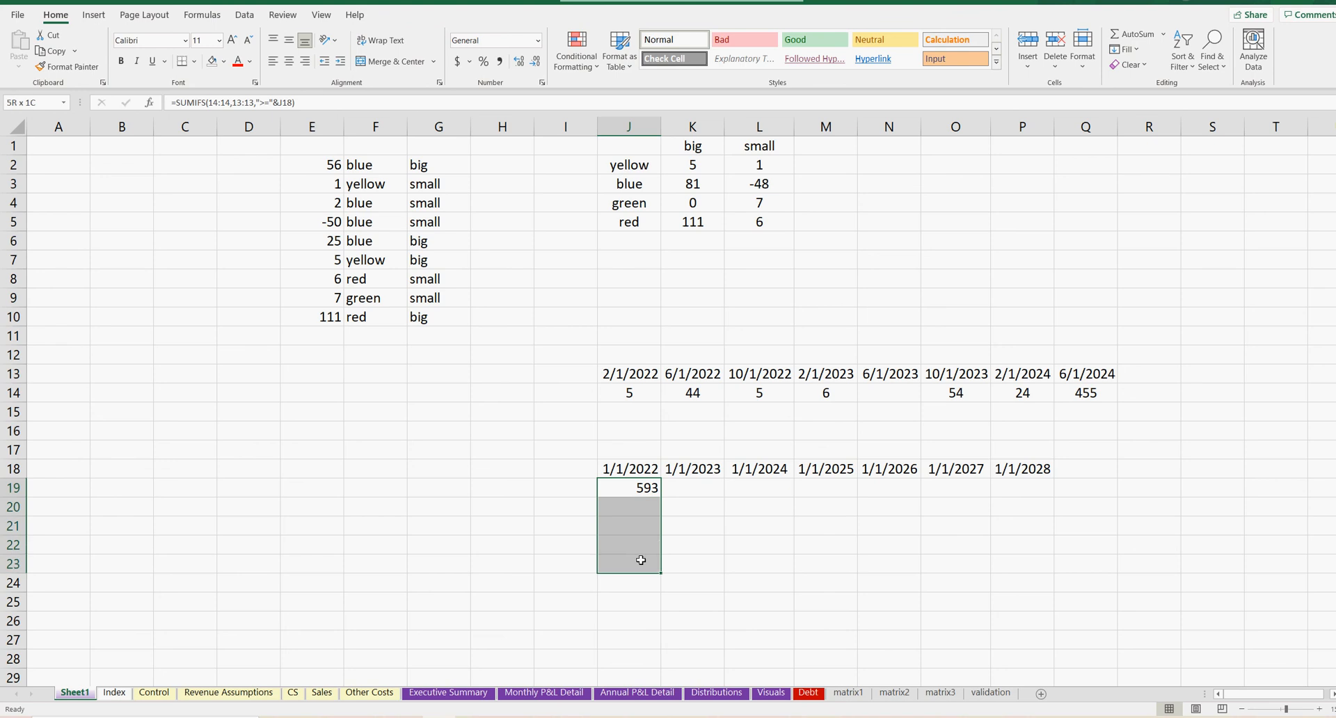
click(635, 487)
drag(659, 497, 991, 496)
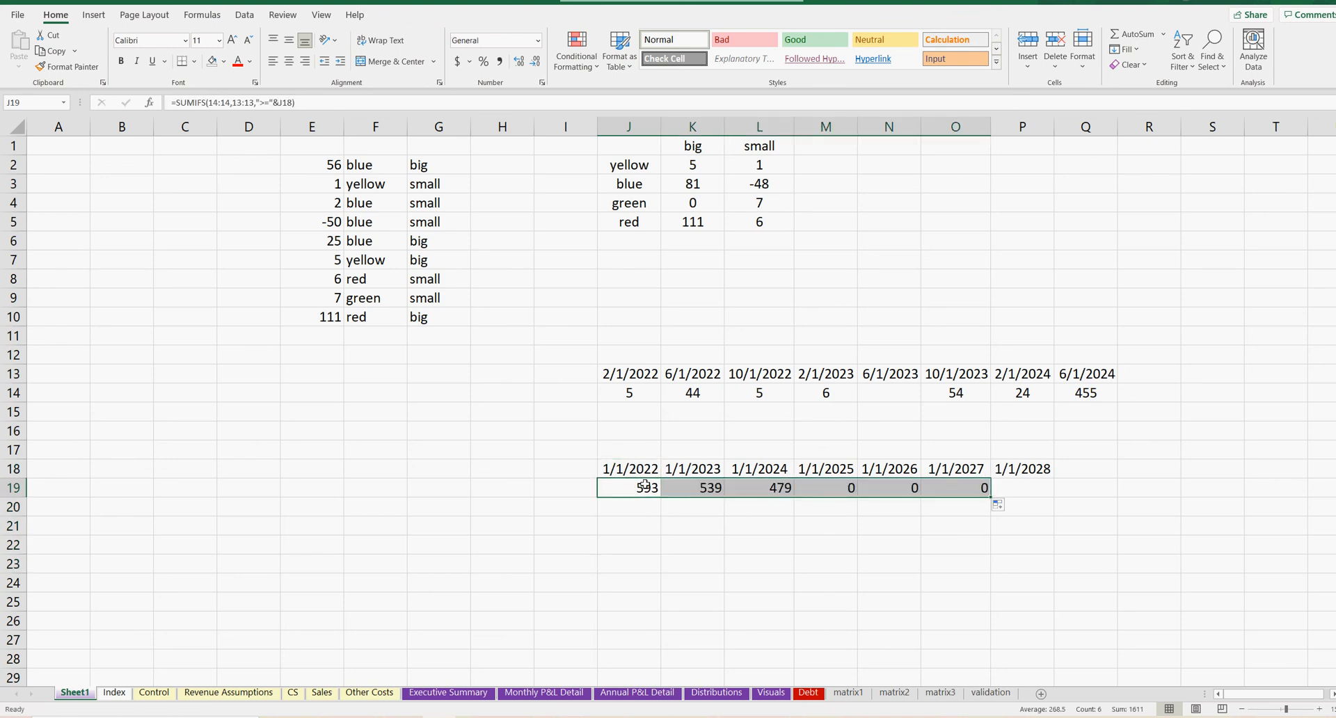
Step: Apply the custom number format "FY" yyyy to the yearly dates in J18:P18
drag(635, 469, 1023, 469)
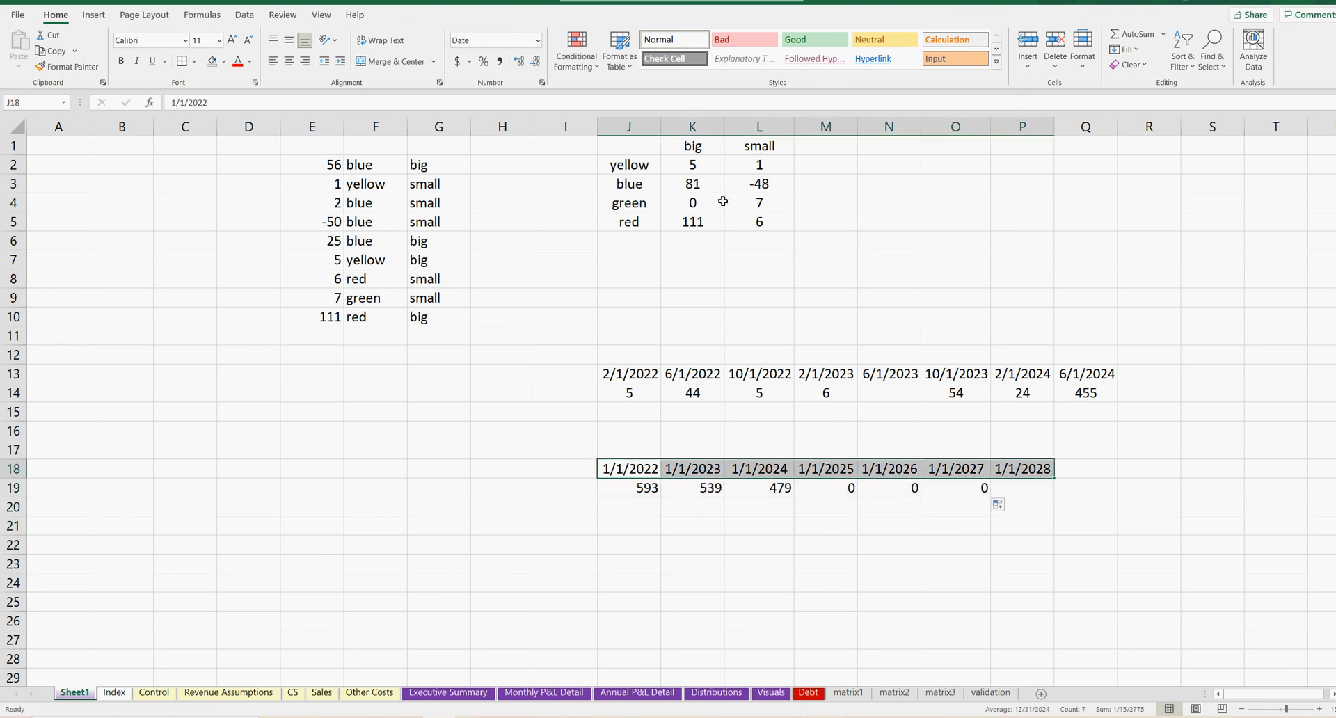
click(542, 82)
click(515, 465)
drag(662, 413, 544, 408)
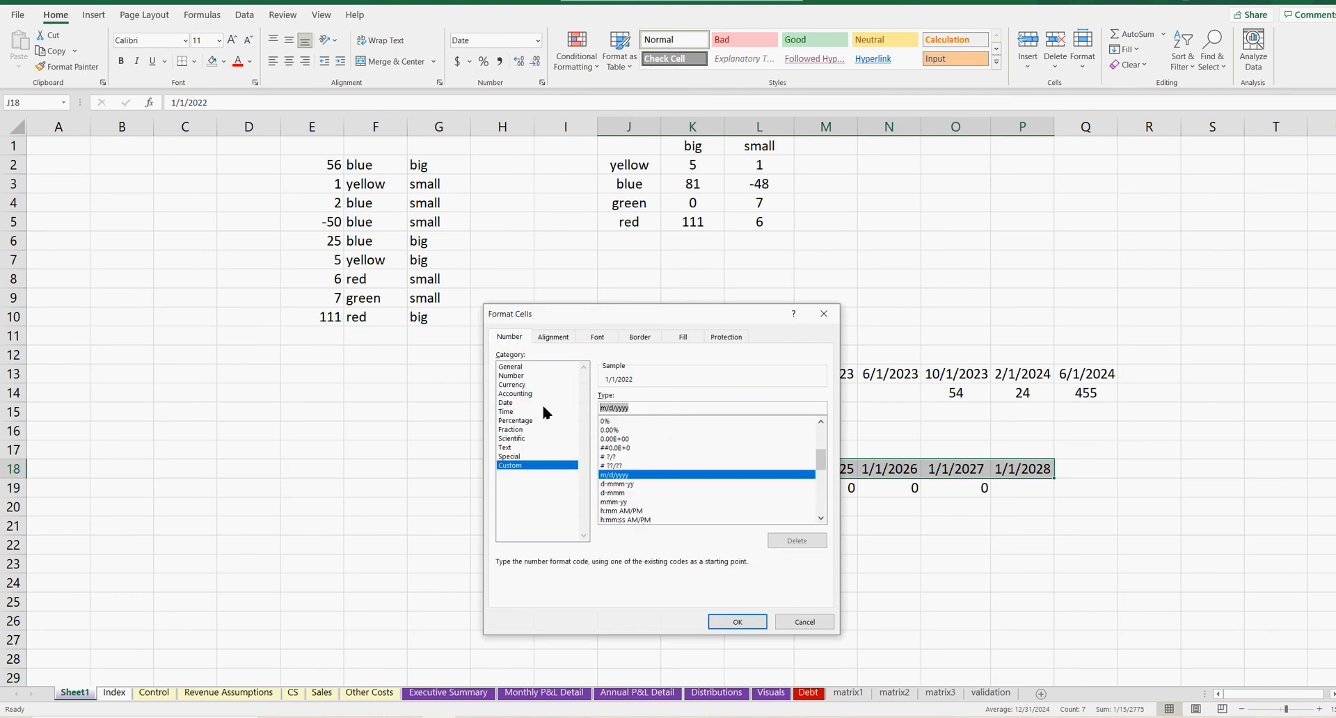
text(")
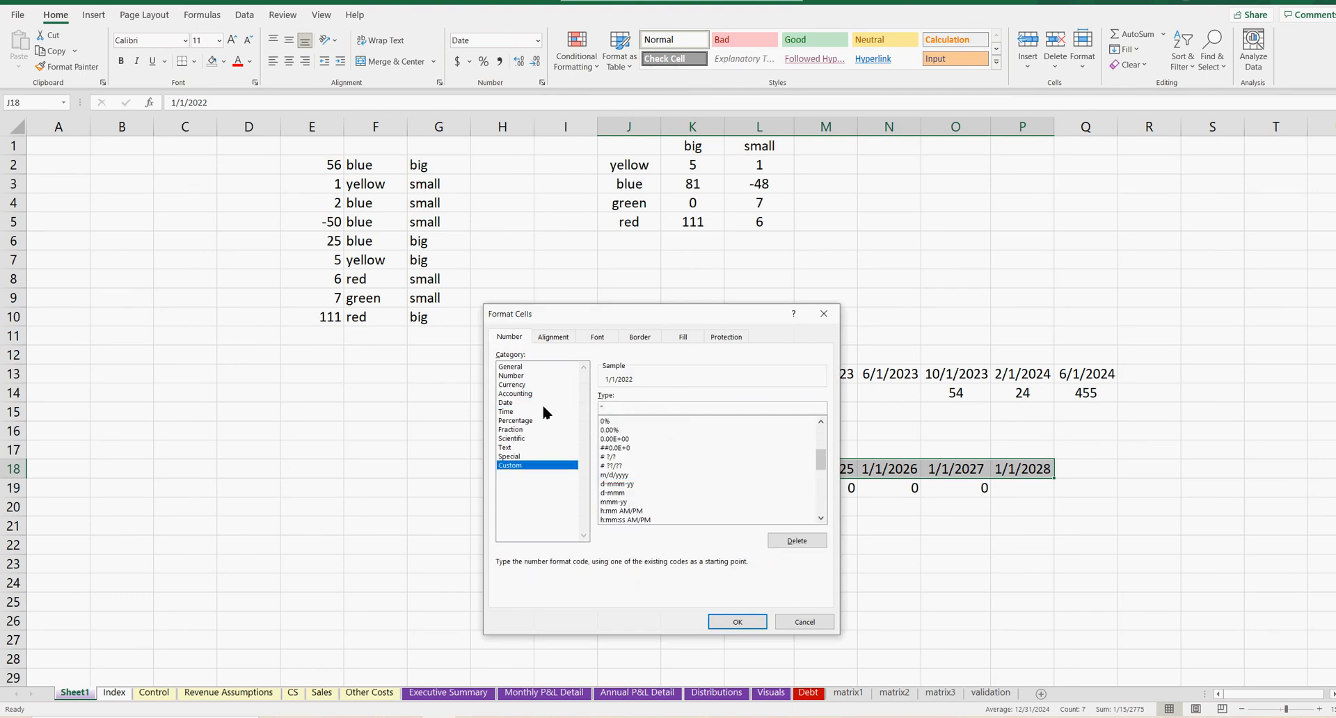
key(BackSpace)
text("Fy)
key(BackSpace)
text(Y" yyyy)
key(Return)
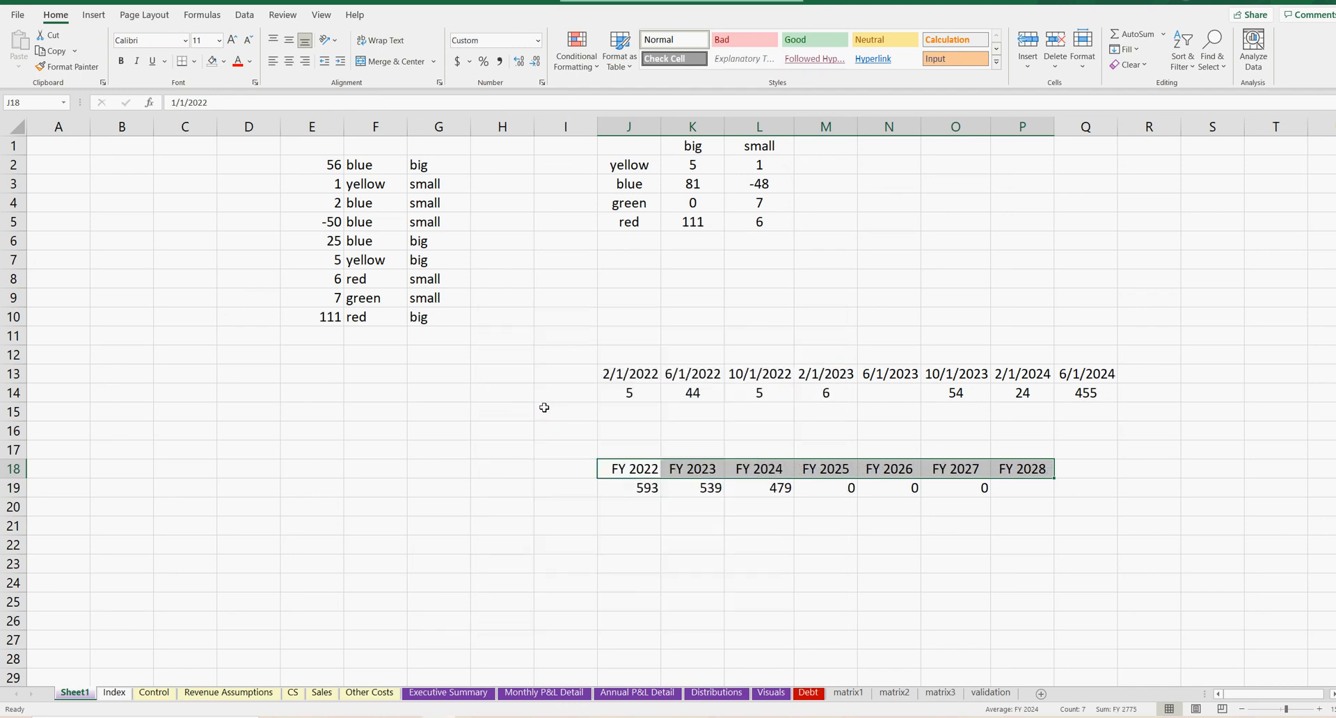
click(631, 488)
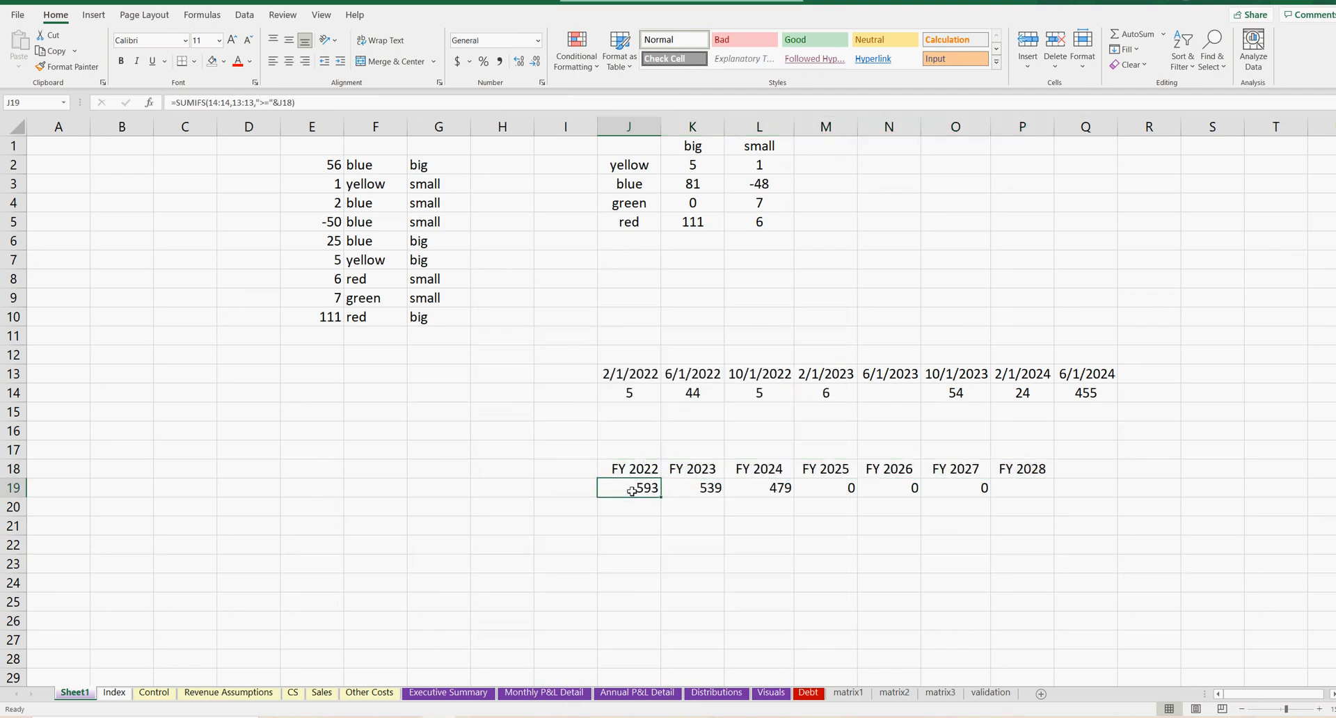
click(630, 393)
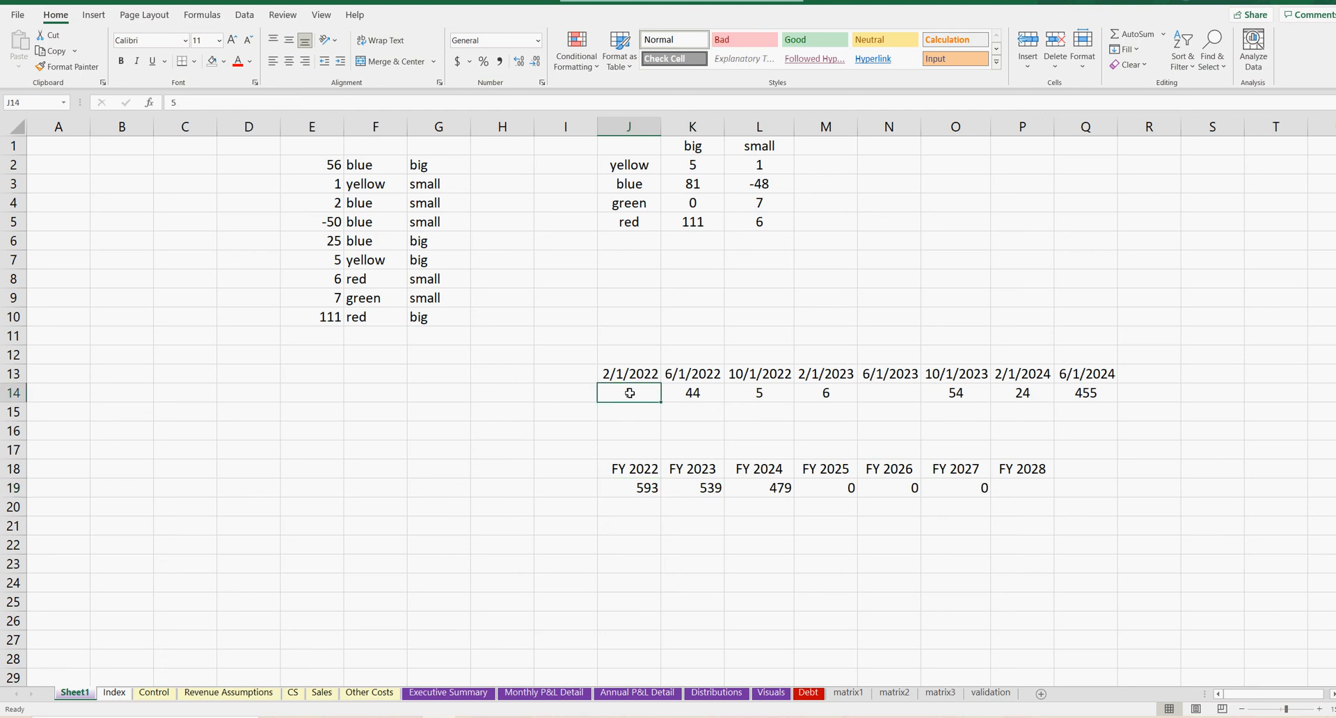
click(633, 488)
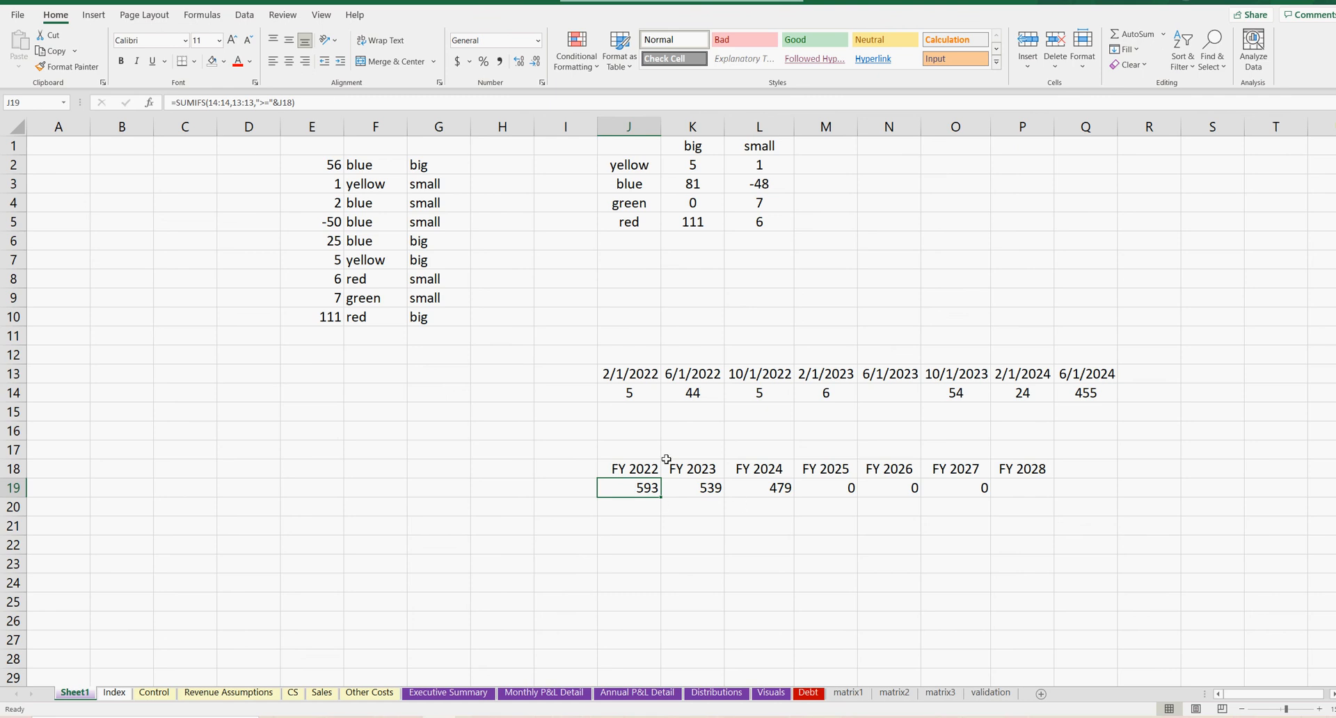
click(634, 465)
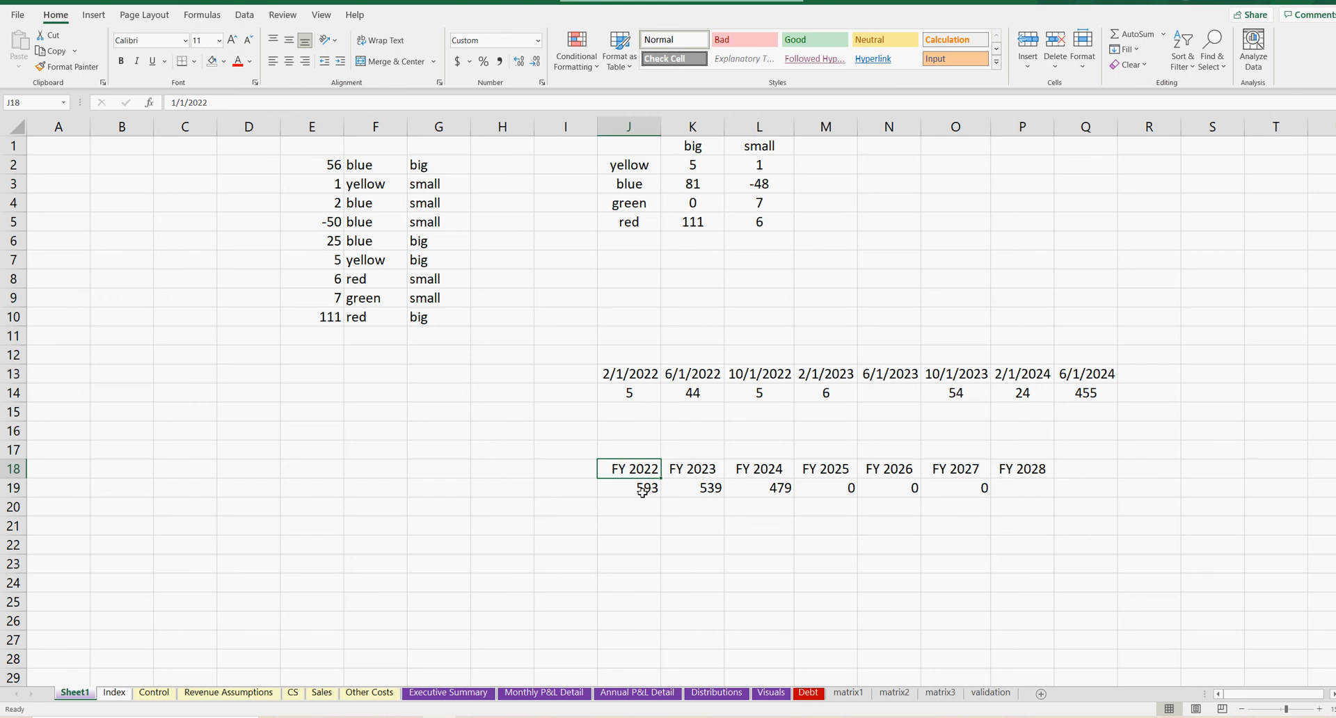
Step: Extend the SUMIFS formula in J19 with row 13 as the second criteria range
click(642, 489)
key(F2)
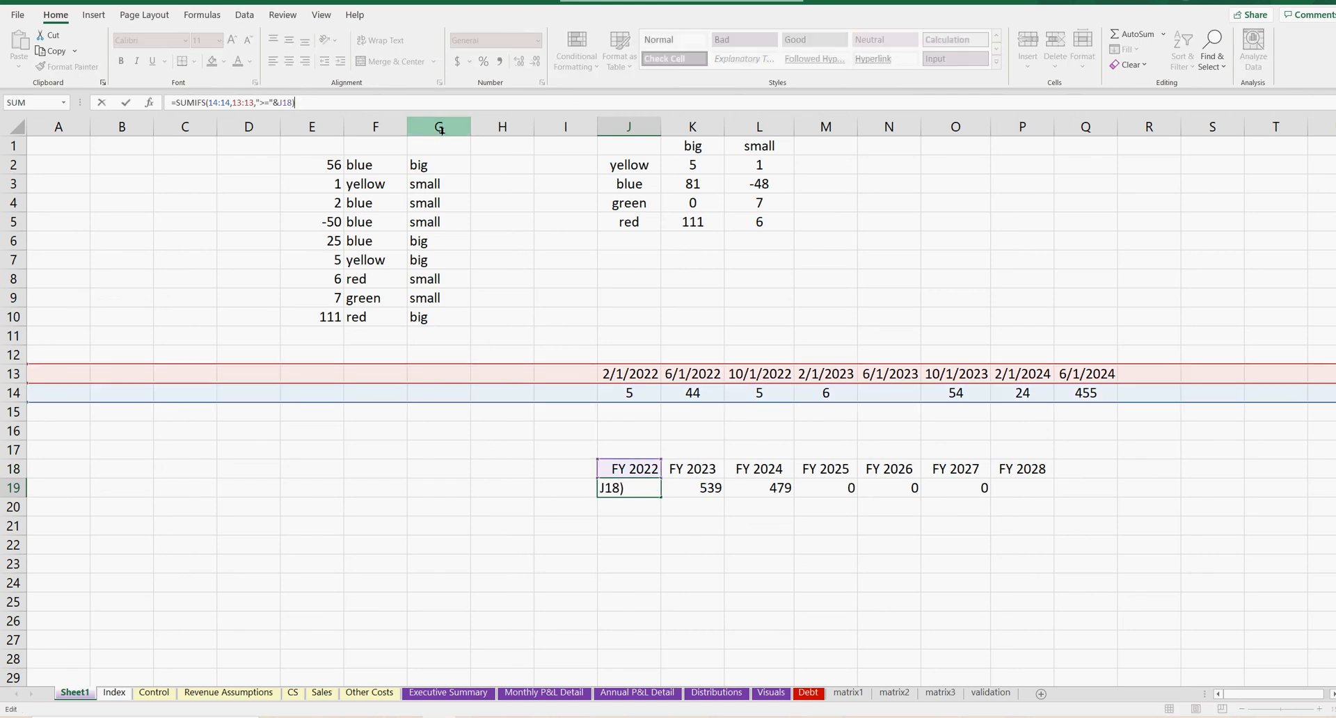
key(BackSpace)
text(,)
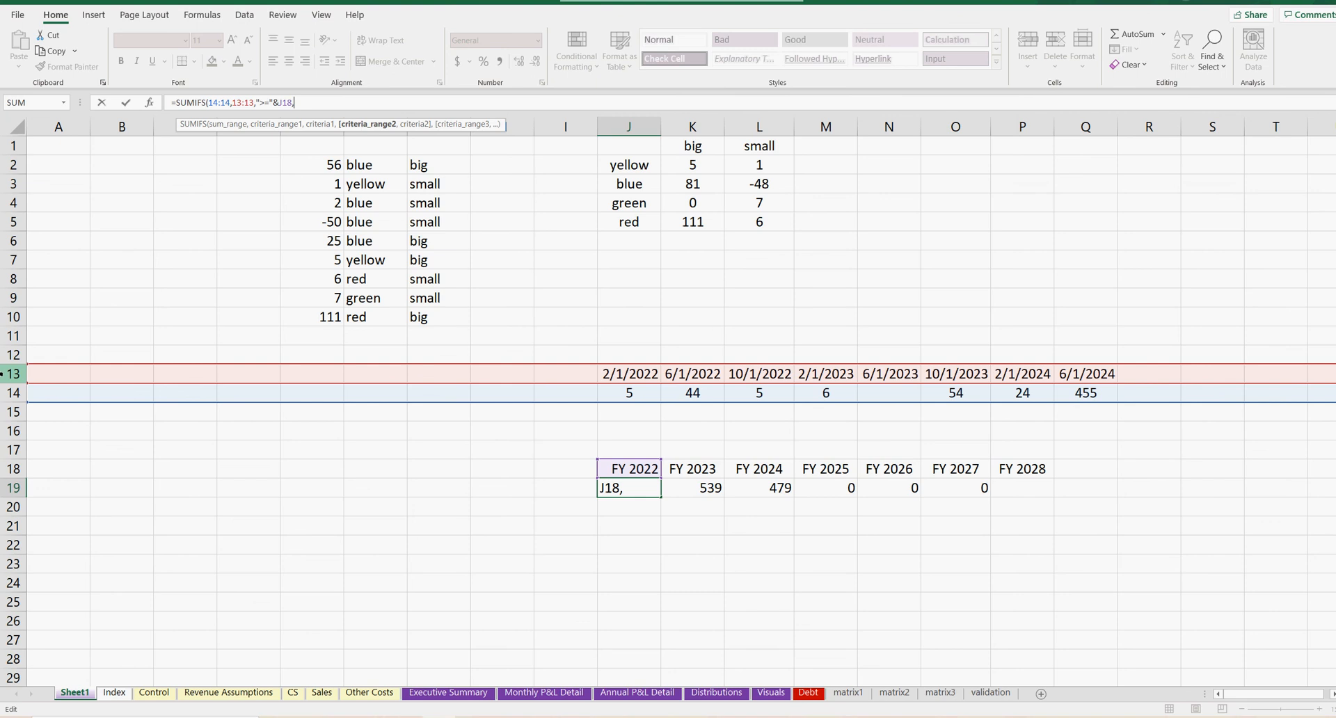
click(14, 374)
text(,)
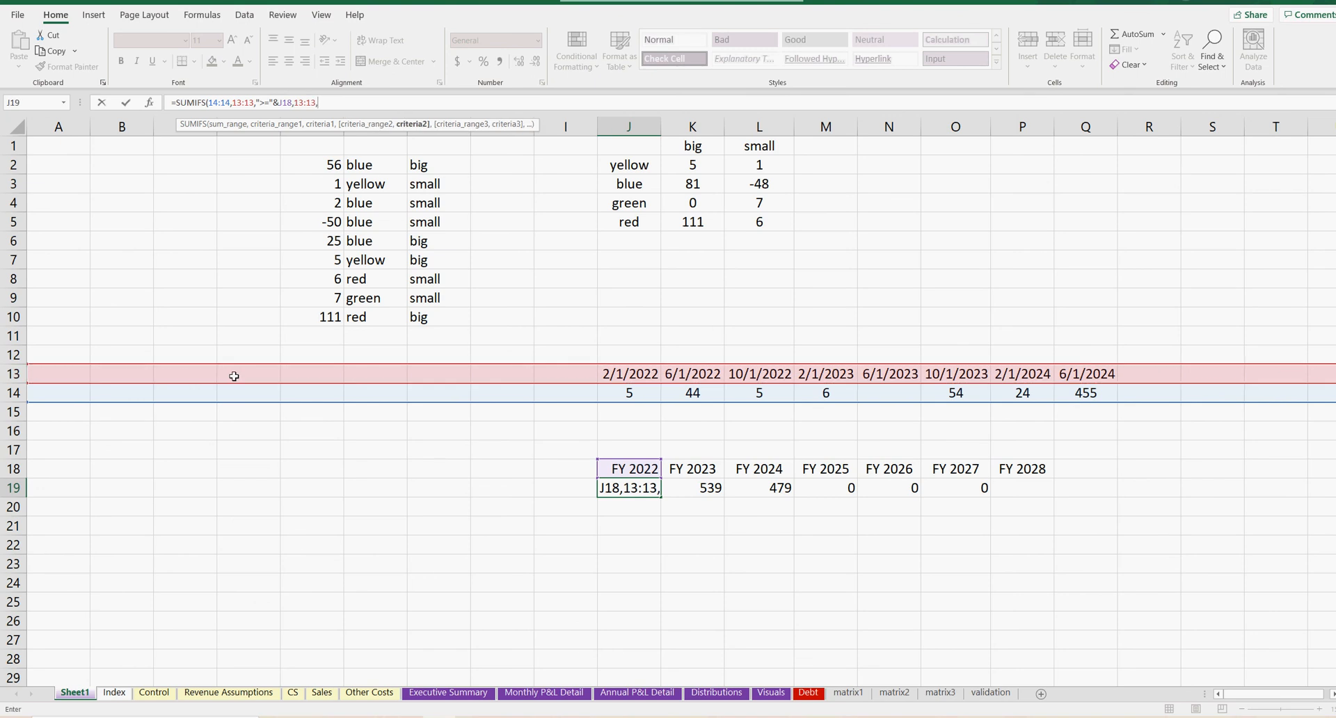
Step: Complete the J19 formula with the second criterion "<="&EOMONTH(J18,11) to cap the sum at the fiscal year's end
text("<=")
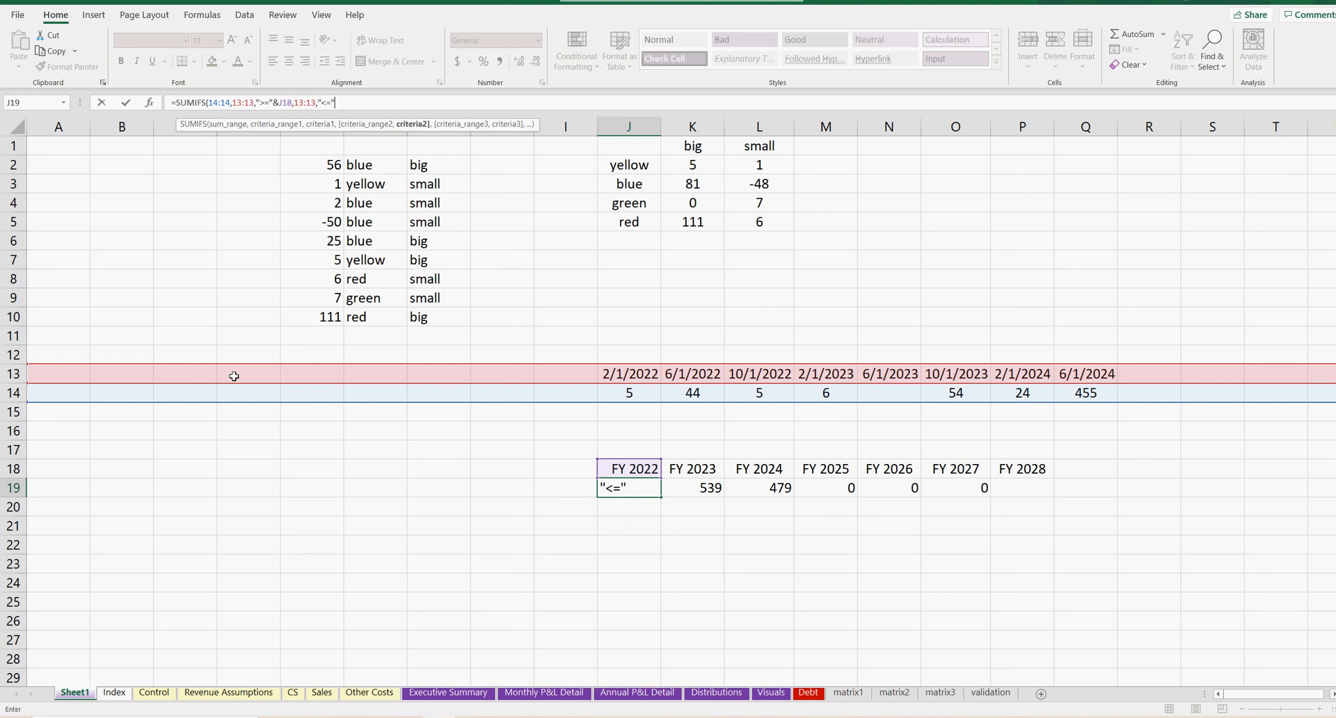
text(&eo)
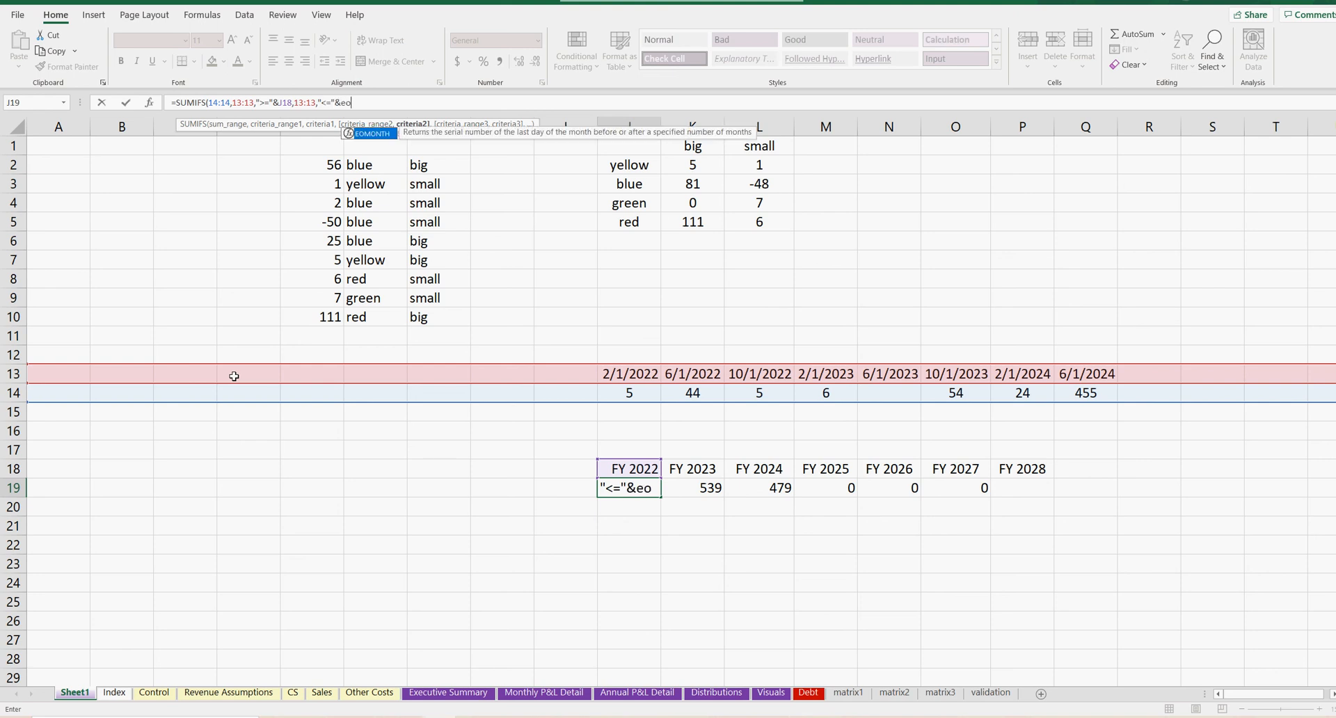
text(month()
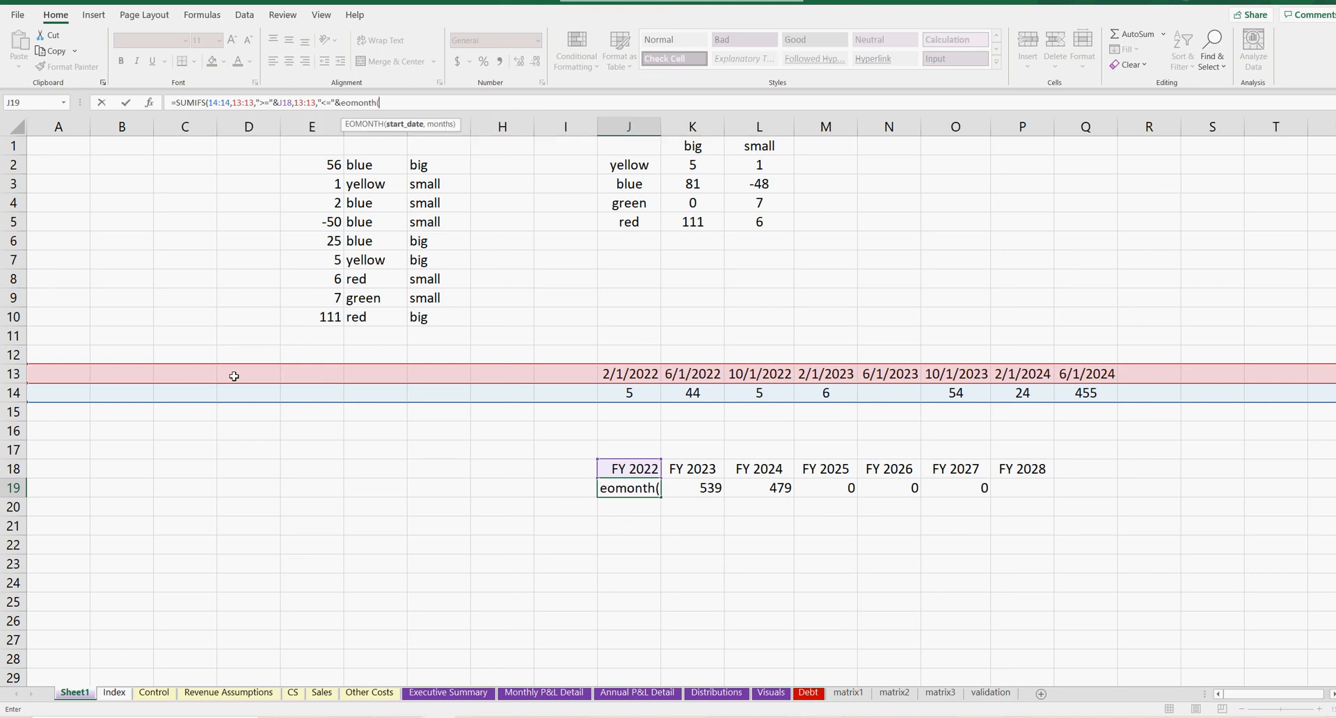
text(j18,0)
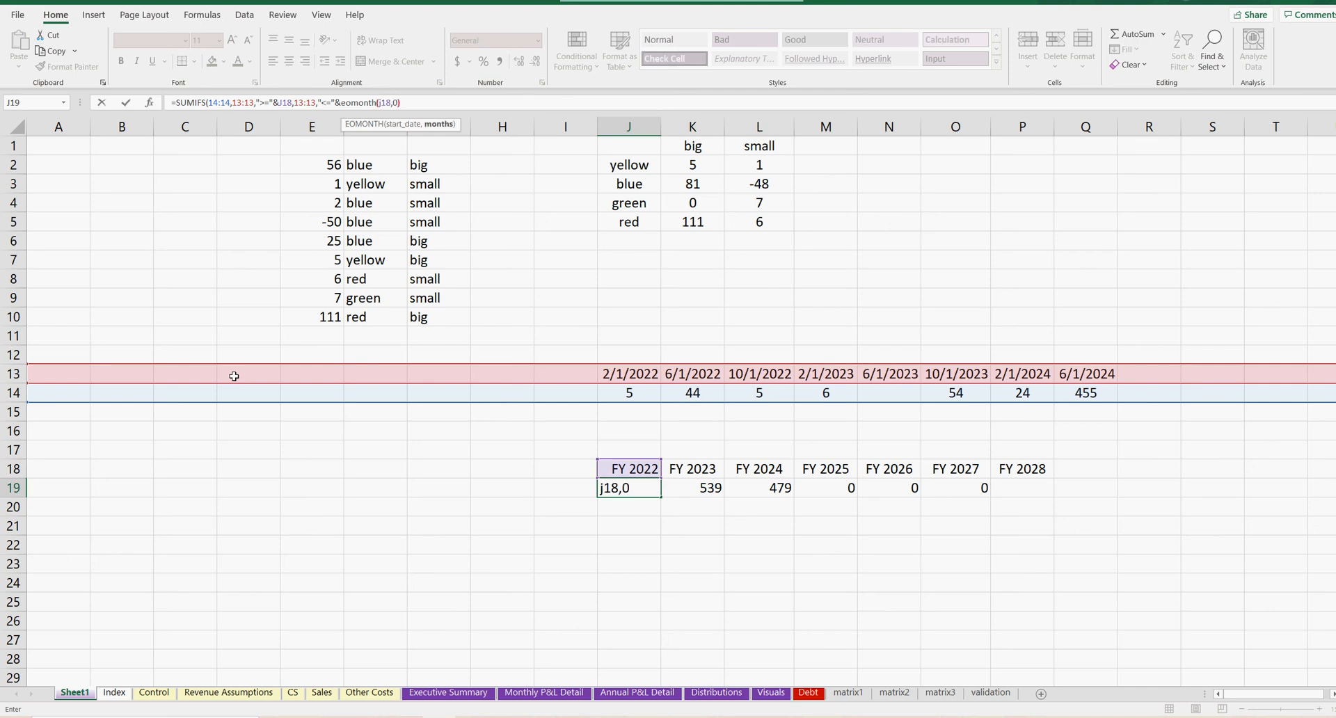
text())
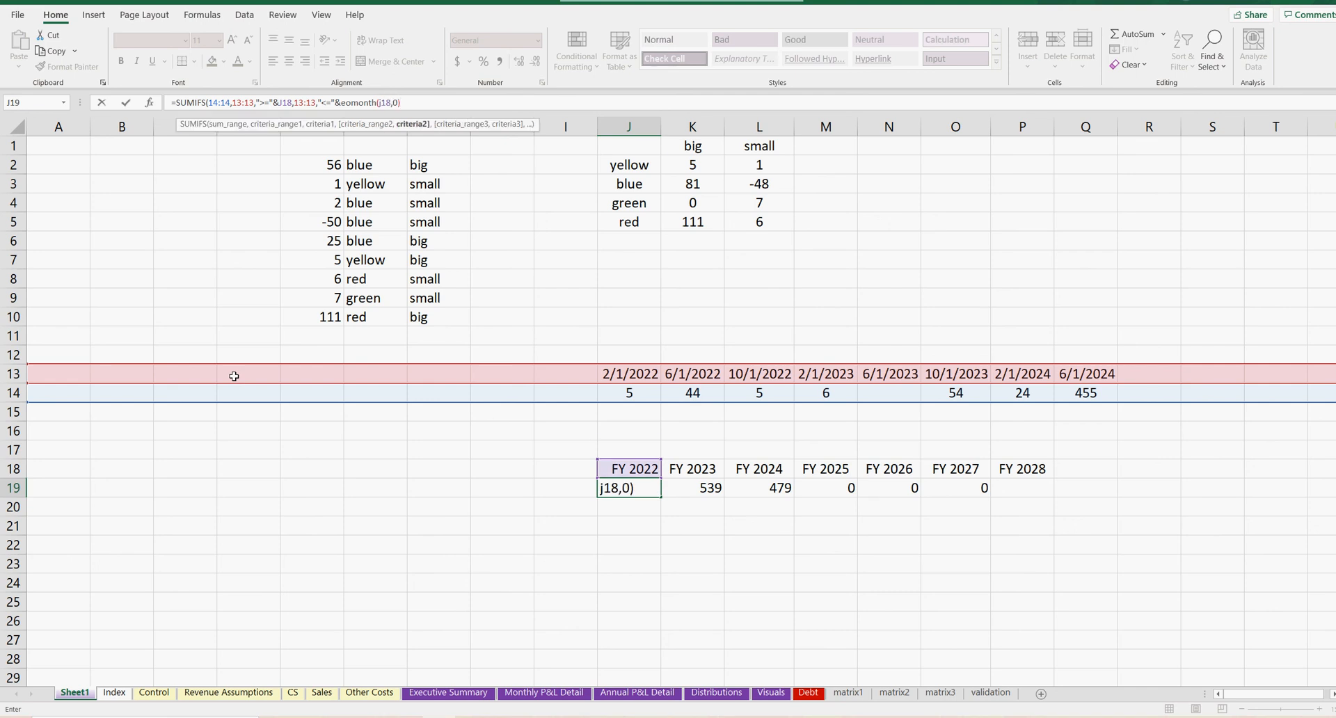
key(BackSpace)
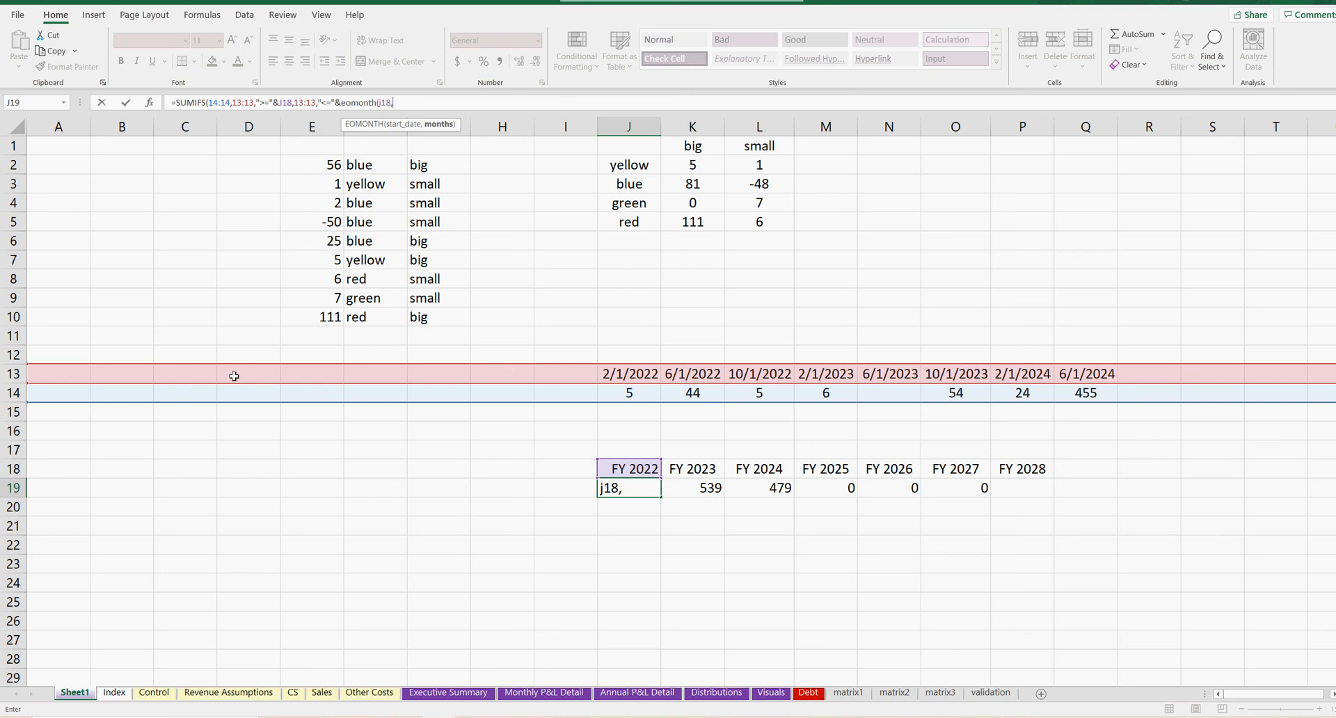
text(11))
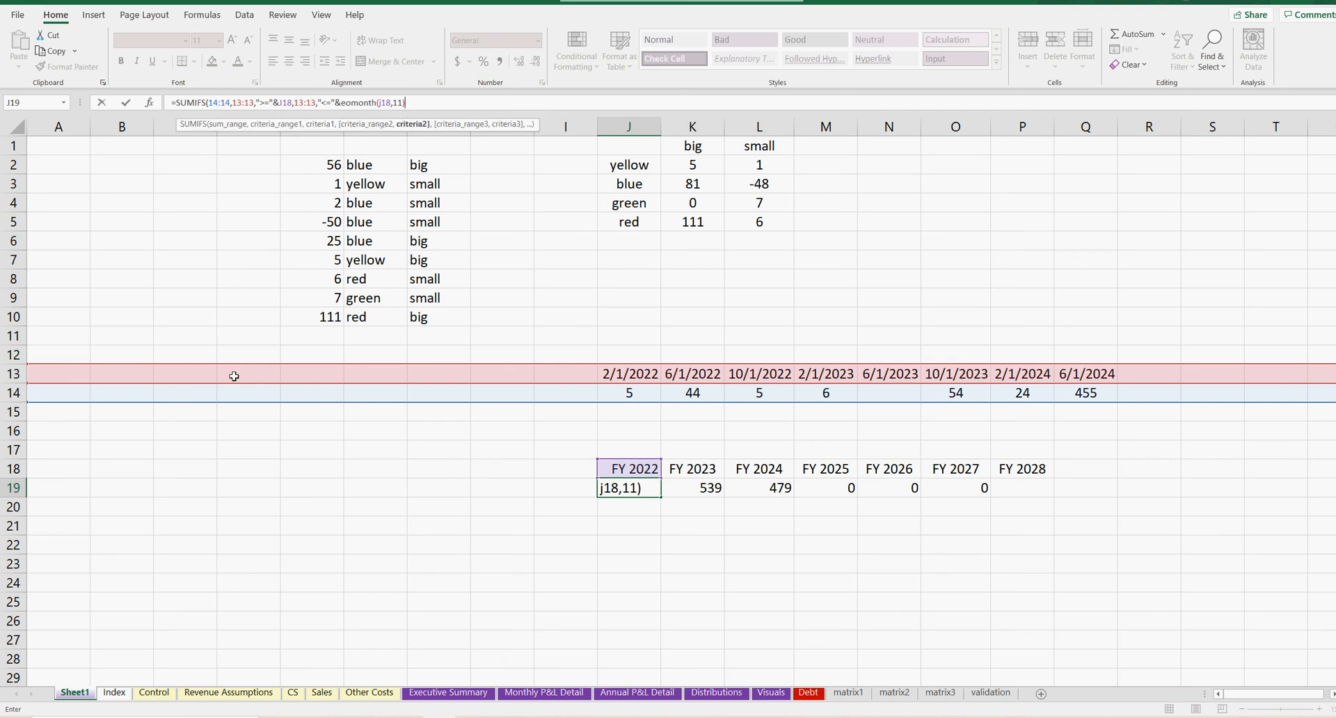
key(Return)
key(Return)
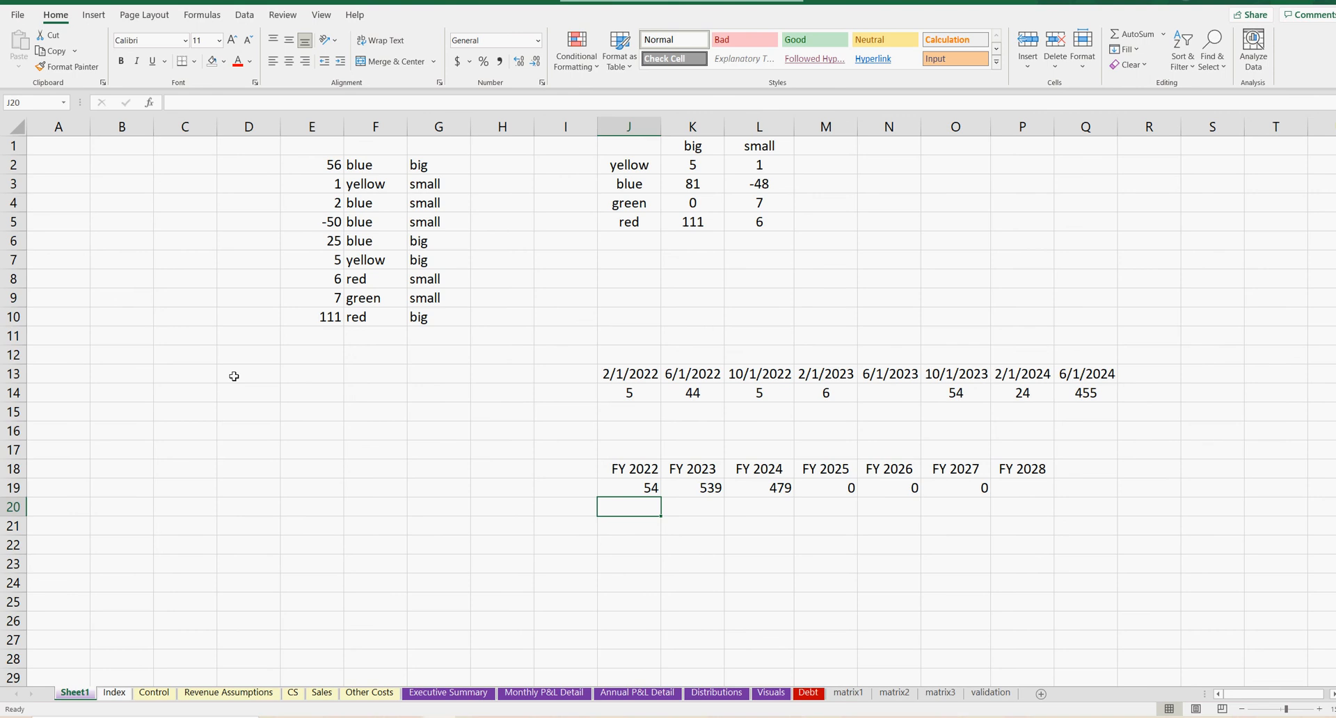
Step: Fill the SUMIFS formula from J19 across through P19
click(630, 485)
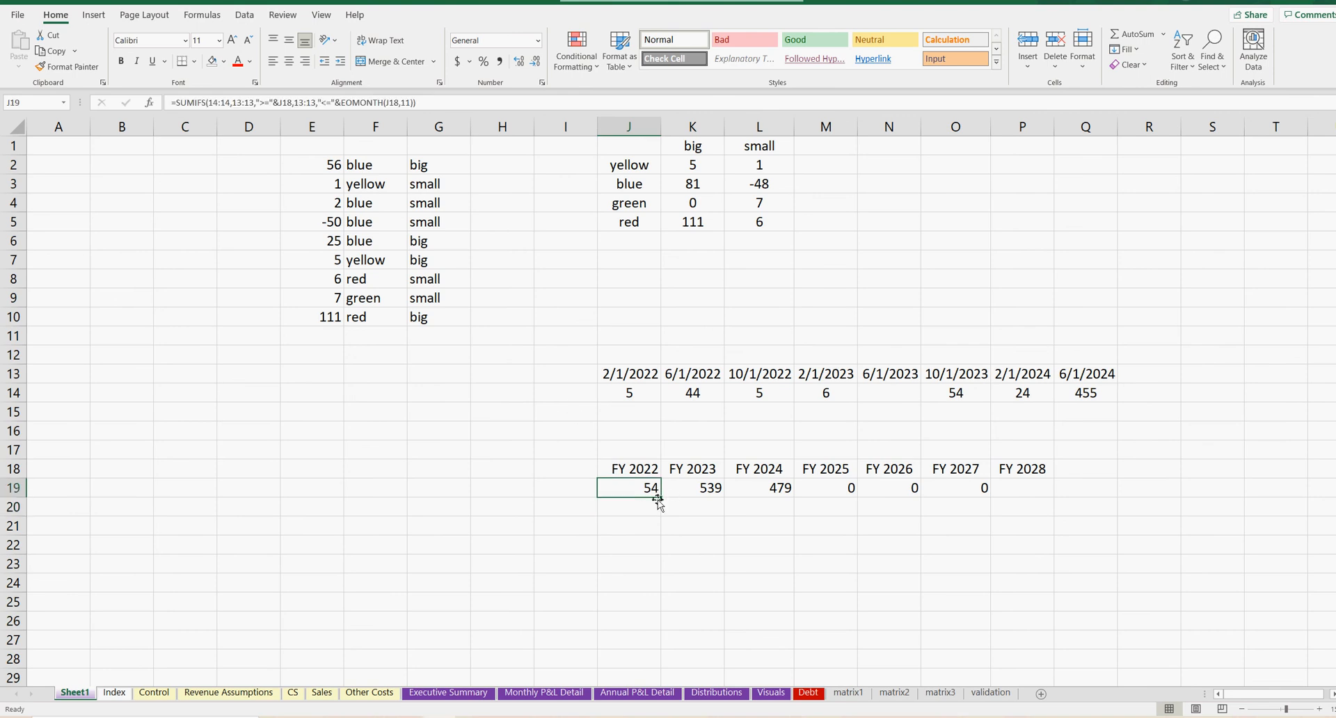
drag(661, 500, 1065, 518)
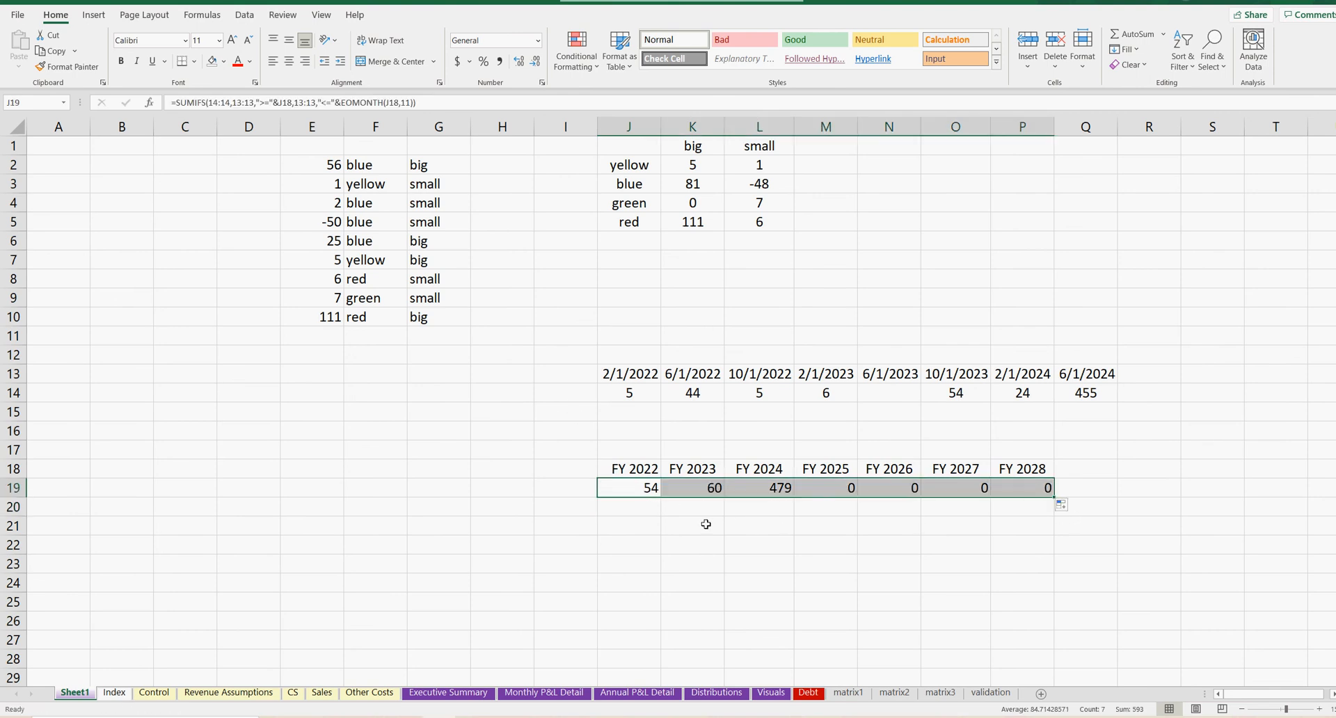
Step: Check the FY 2022 to FY 2024 totals in row 19 against the matching dates and values in rows 13 and 14
click(638, 490)
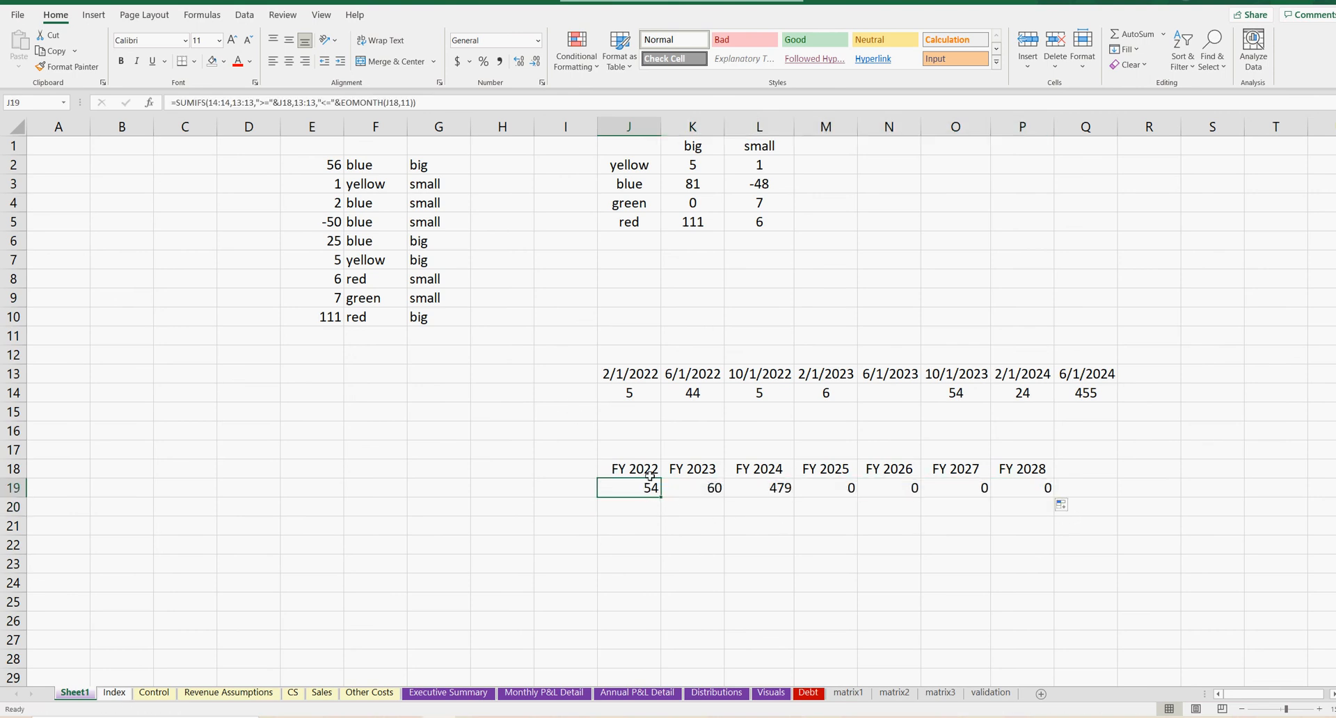
click(694, 393)
drag(759, 393, 629, 394)
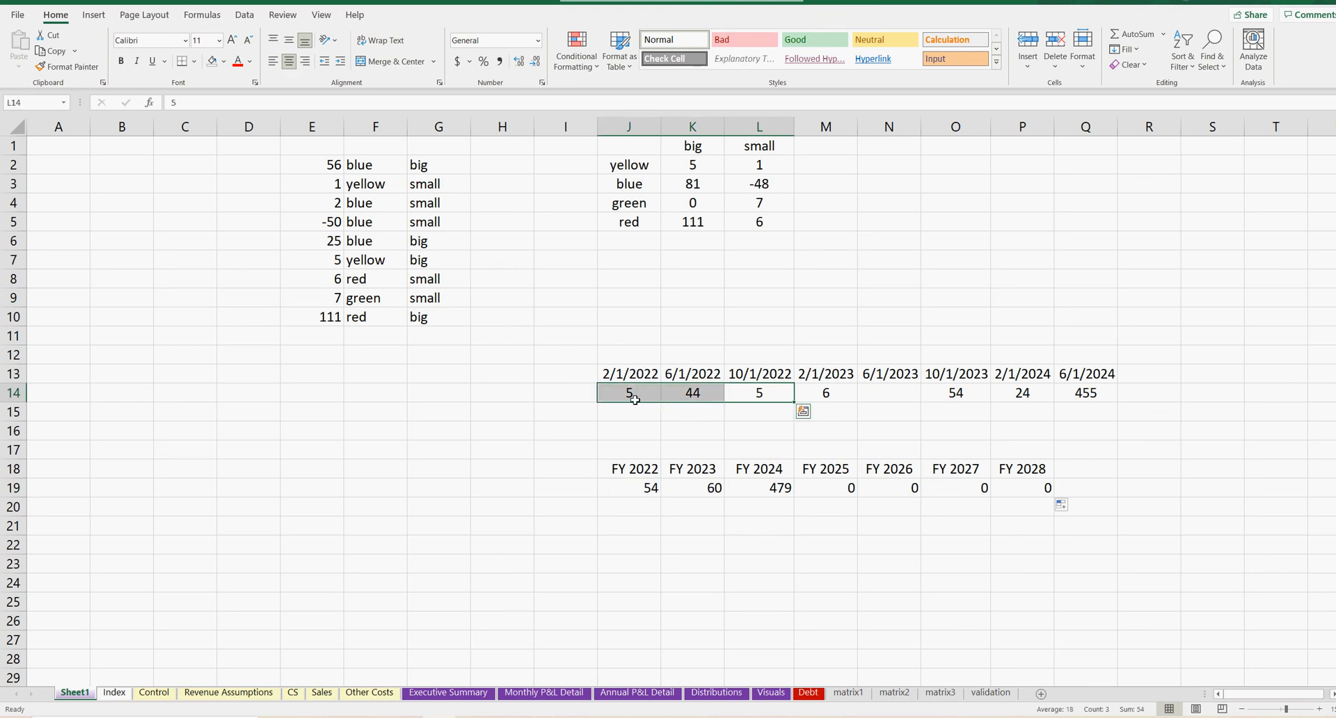
click(673, 494)
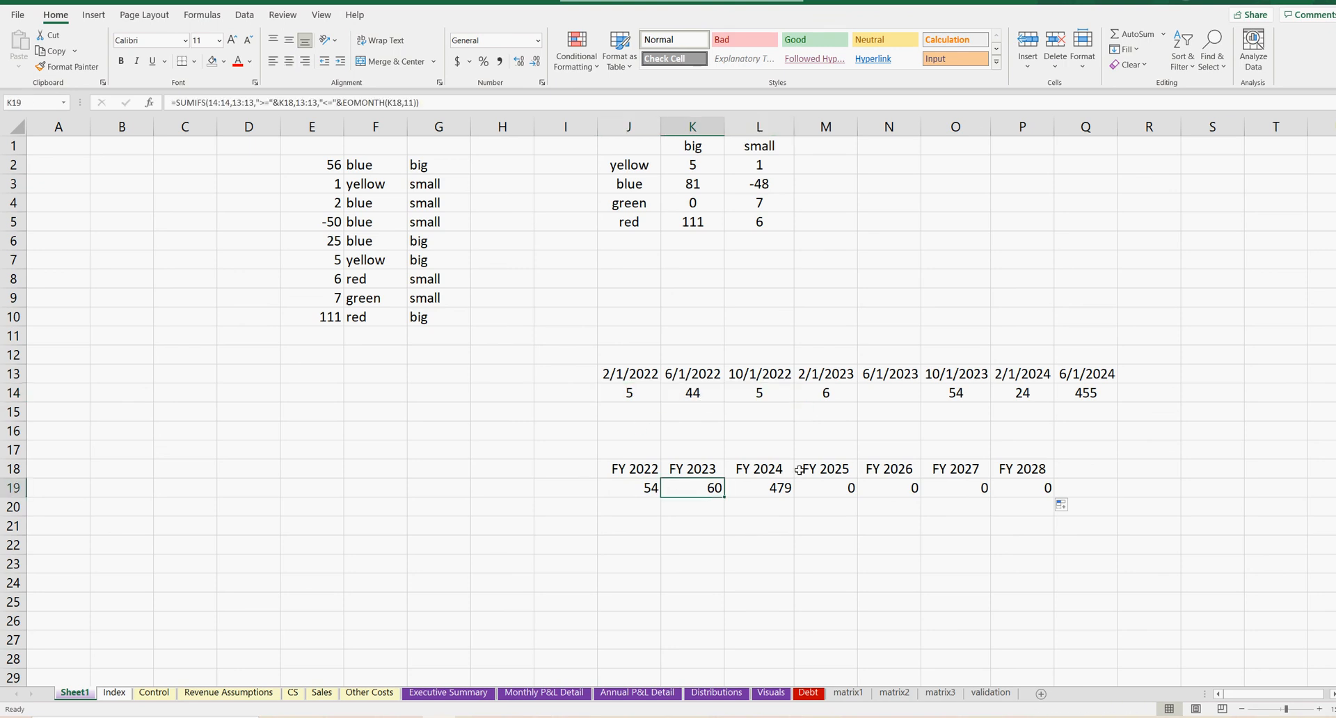
drag(957, 393, 841, 396)
click(780, 485)
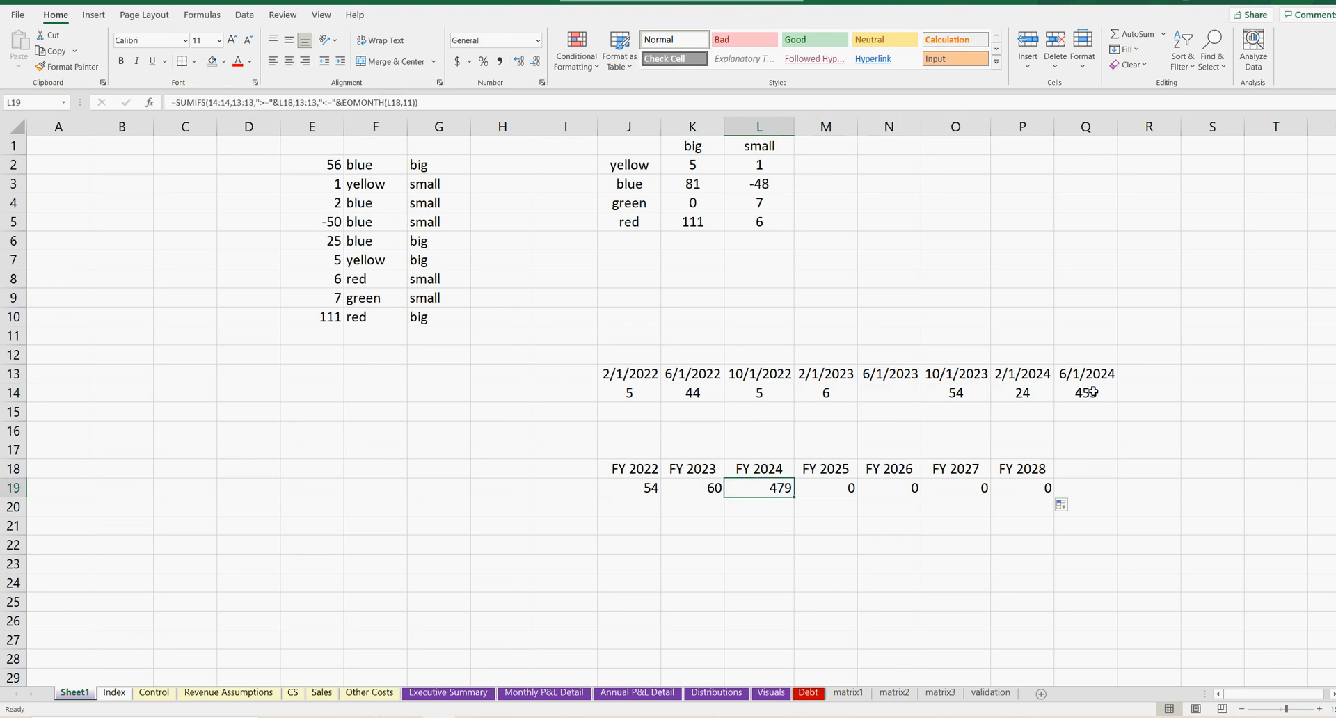
drag(1090, 398, 997, 393)
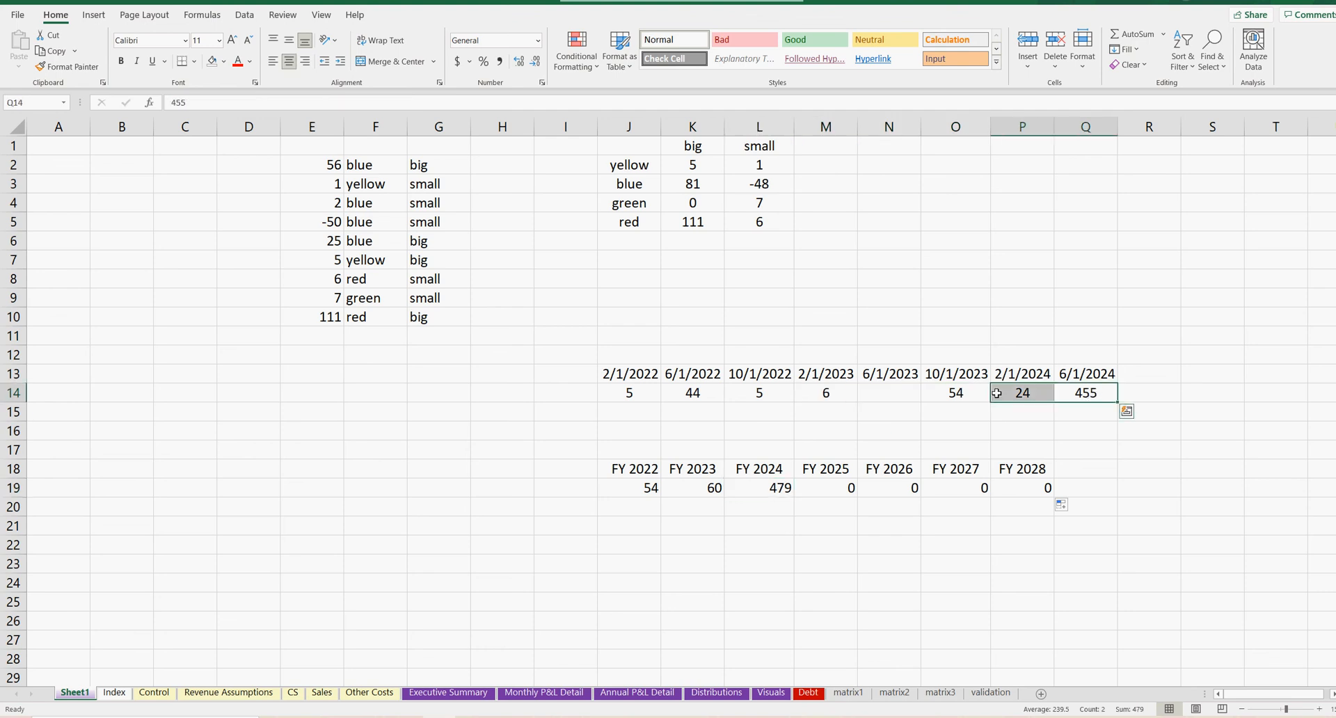
click(957, 401)
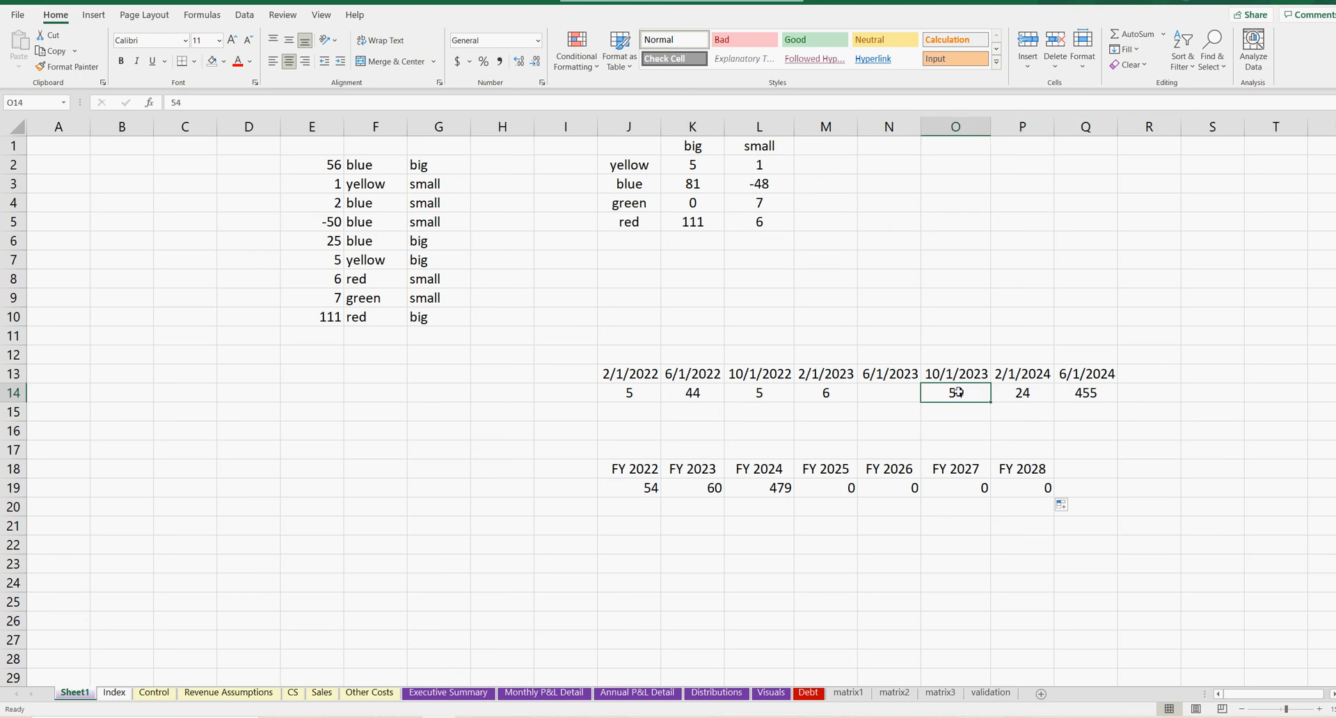
drag(957, 393, 838, 399)
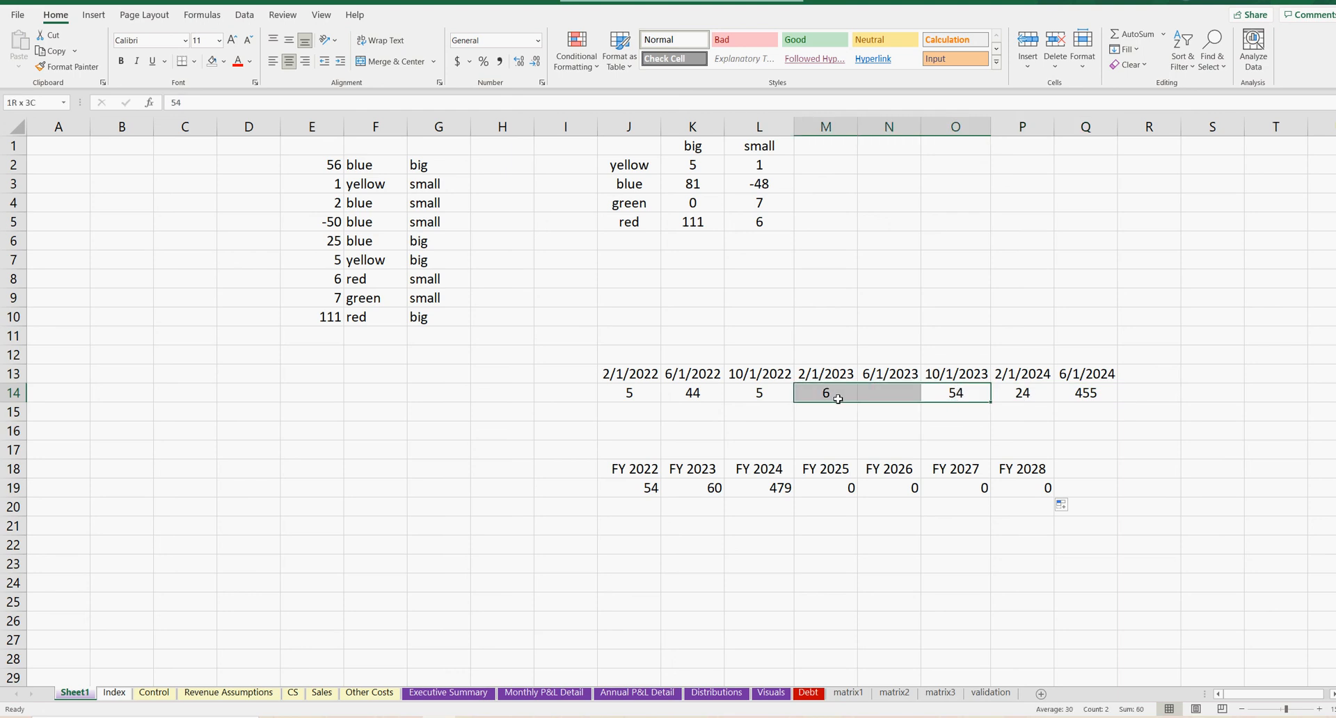
drag(1083, 392, 1023, 394)
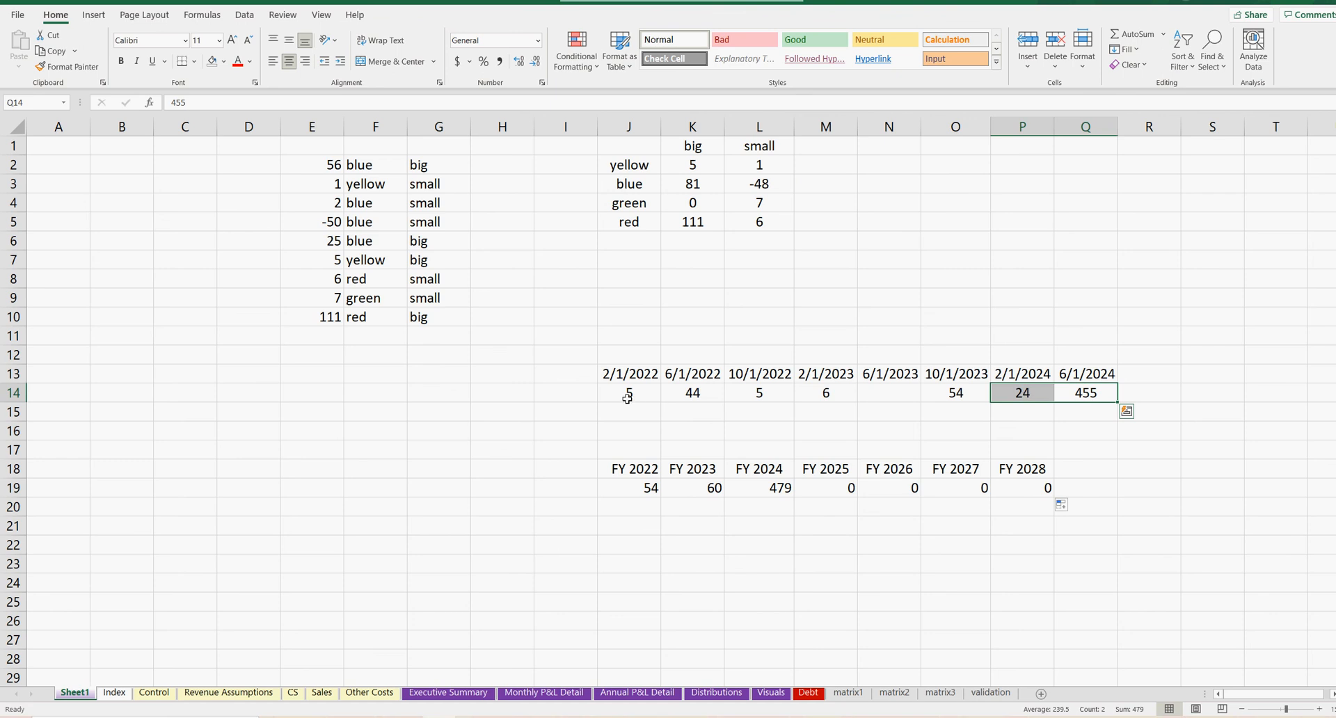
drag(630, 395, 1210, 398)
click(636, 374)
click(712, 374)
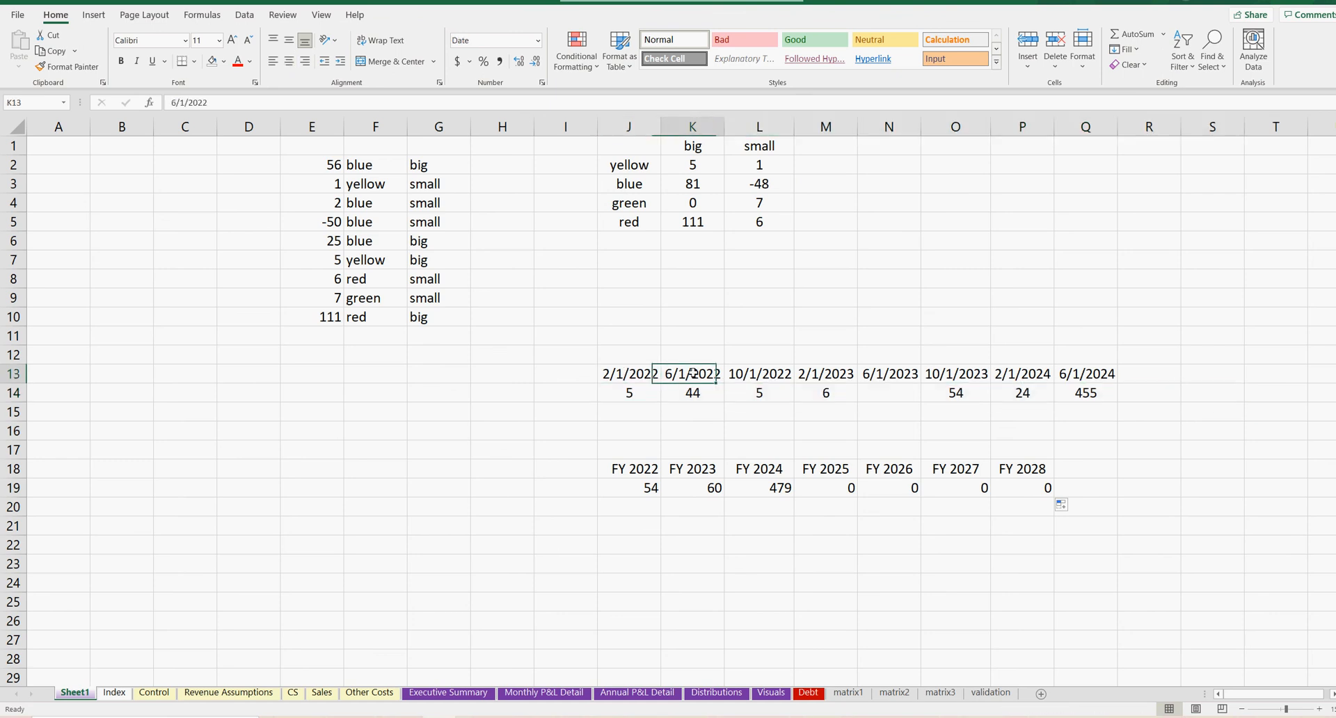
click(780, 374)
click(846, 374)
click(915, 373)
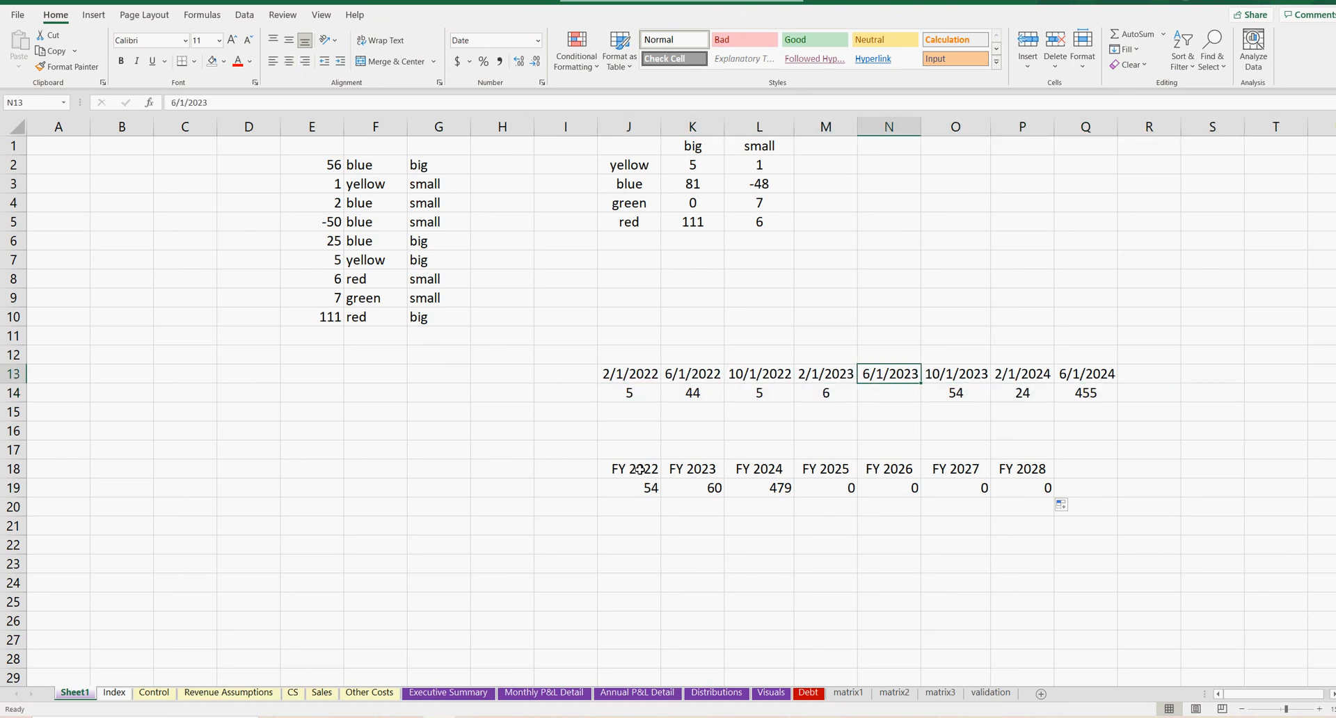
Step: Center the fiscal year headings and totals in J18:P19
drag(637, 470, 1037, 492)
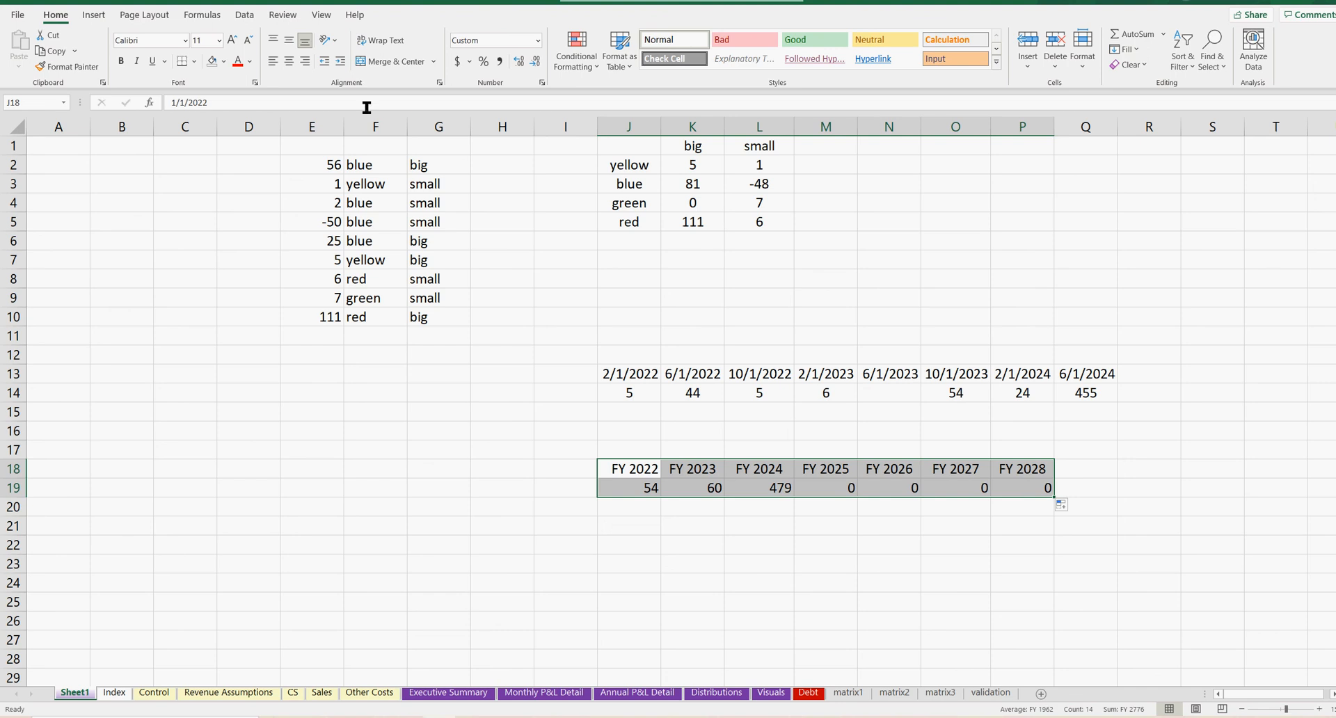
click(289, 63)
Step: Examine the start date and EDATE formulas behind the fiscal year headings in row 18 and the SUMIFS formula in J19
click(630, 468)
click(692, 468)
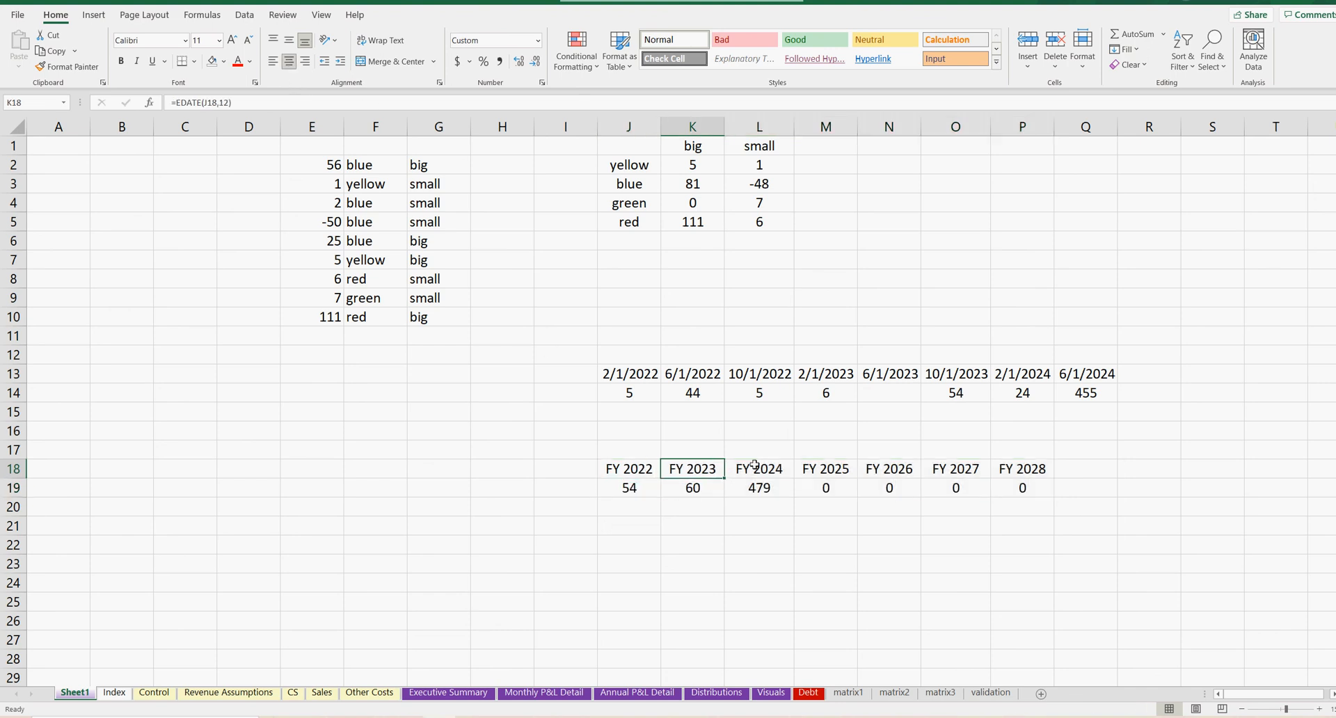
click(759, 469)
click(823, 468)
click(672, 473)
click(631, 471)
click(634, 487)
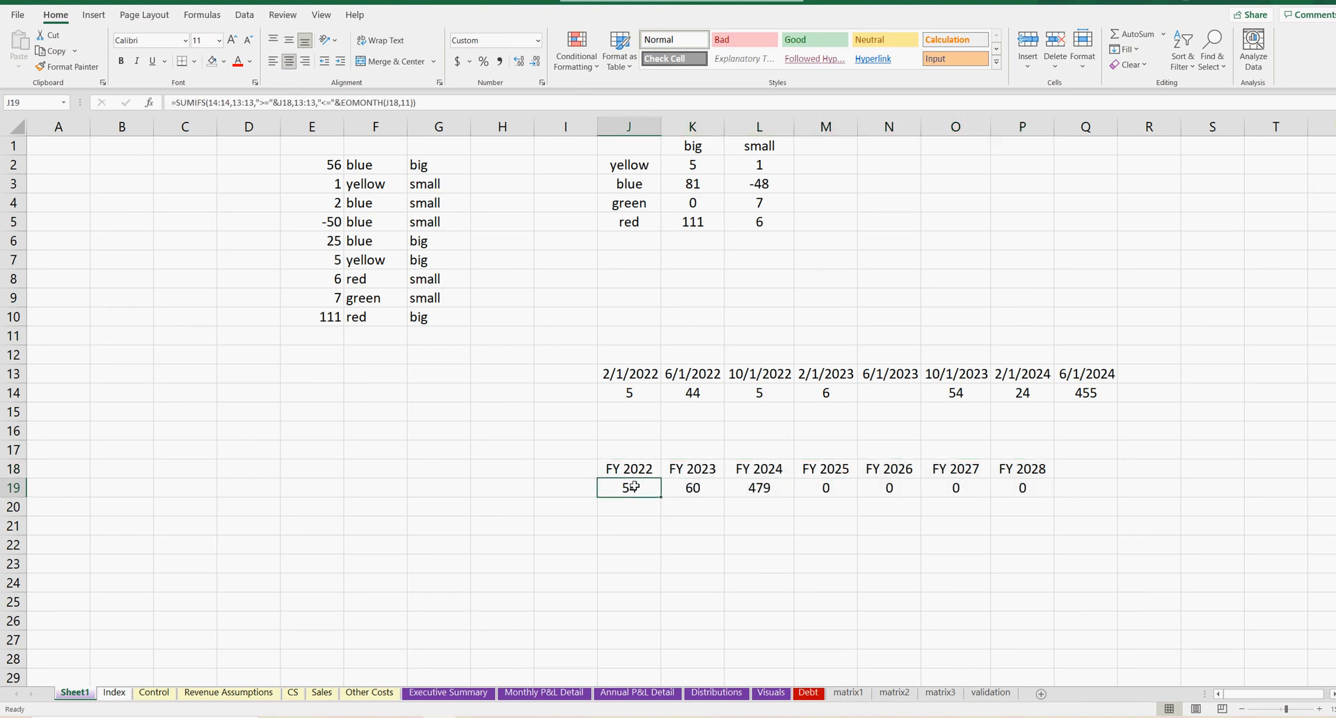
click(637, 470)
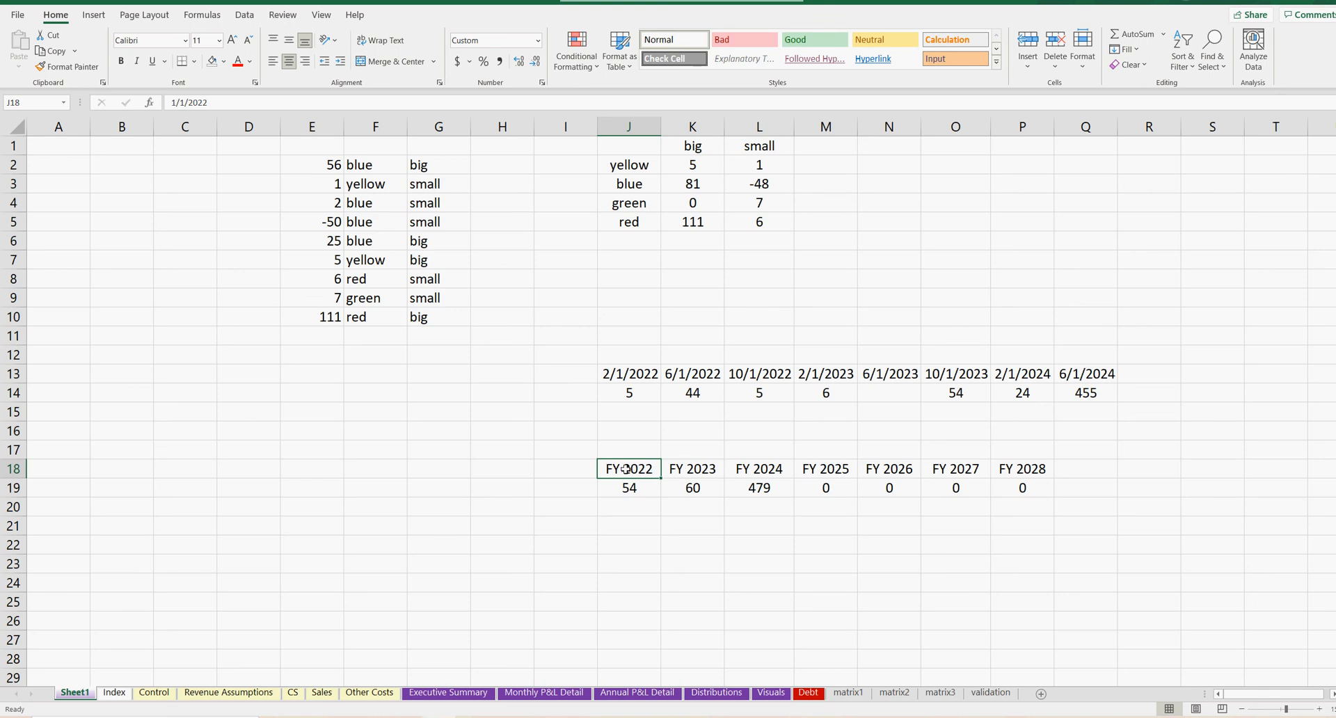
click(690, 469)
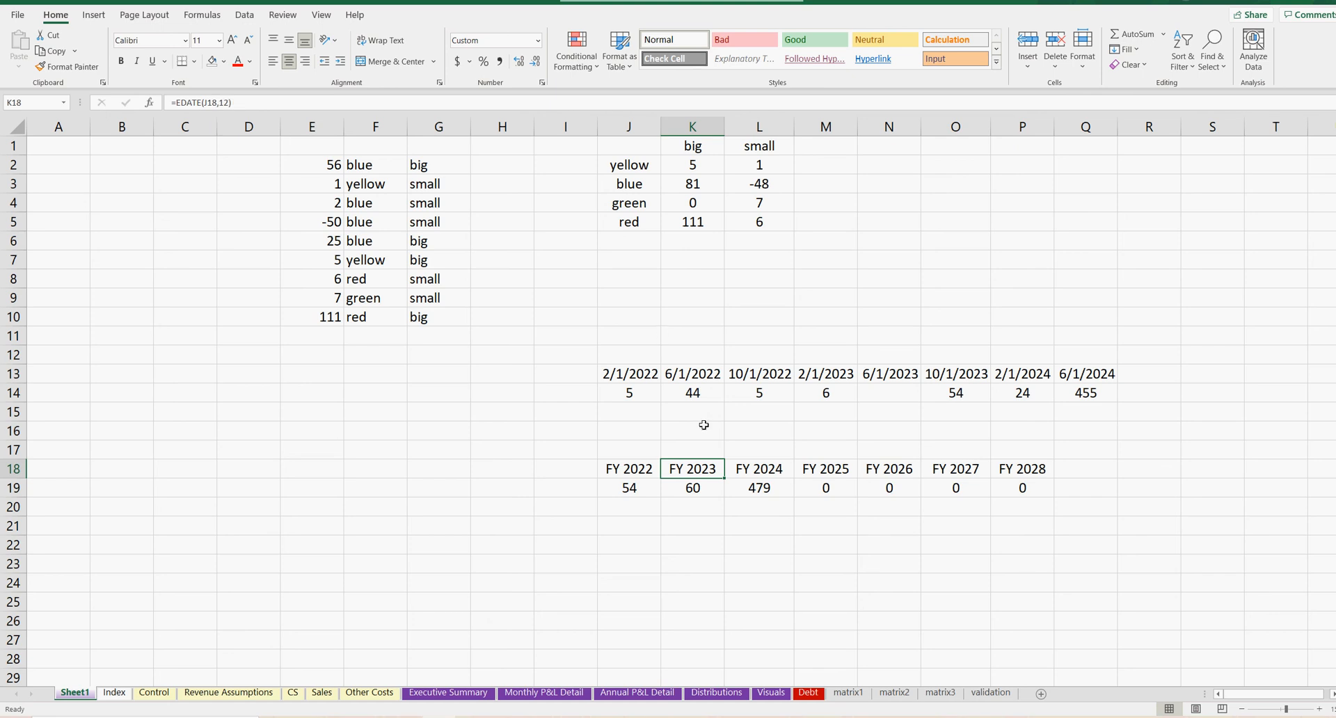
click(629, 489)
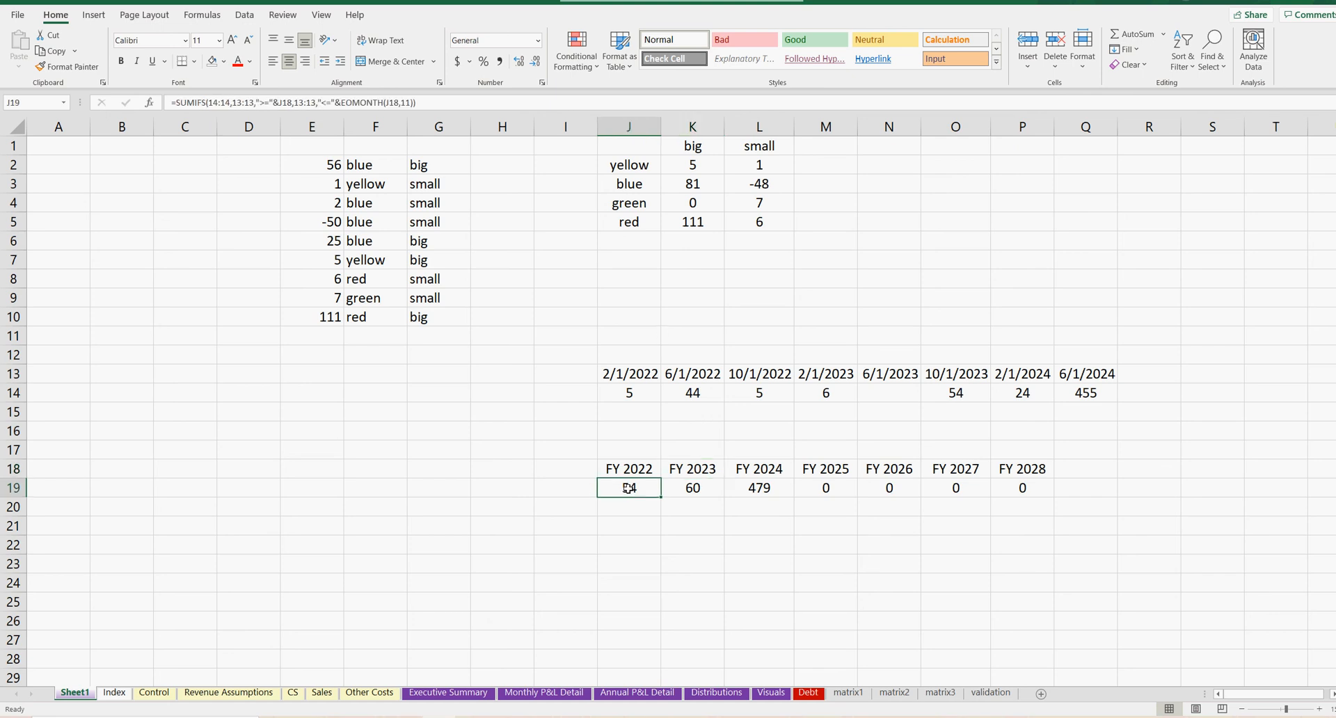
Step: Review row 14 as the sum range and row 13 as the criteria range of the SUMIFS formula
drag(633, 394, 1078, 391)
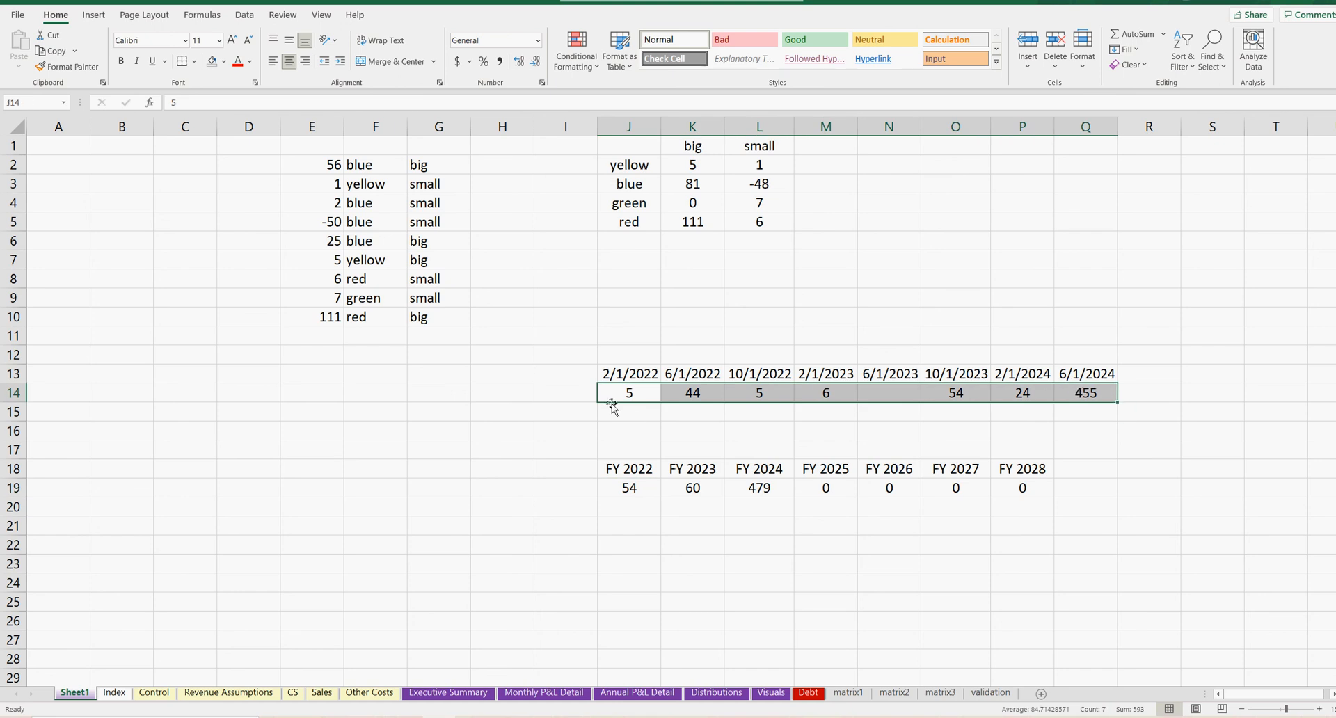
click(558, 128)
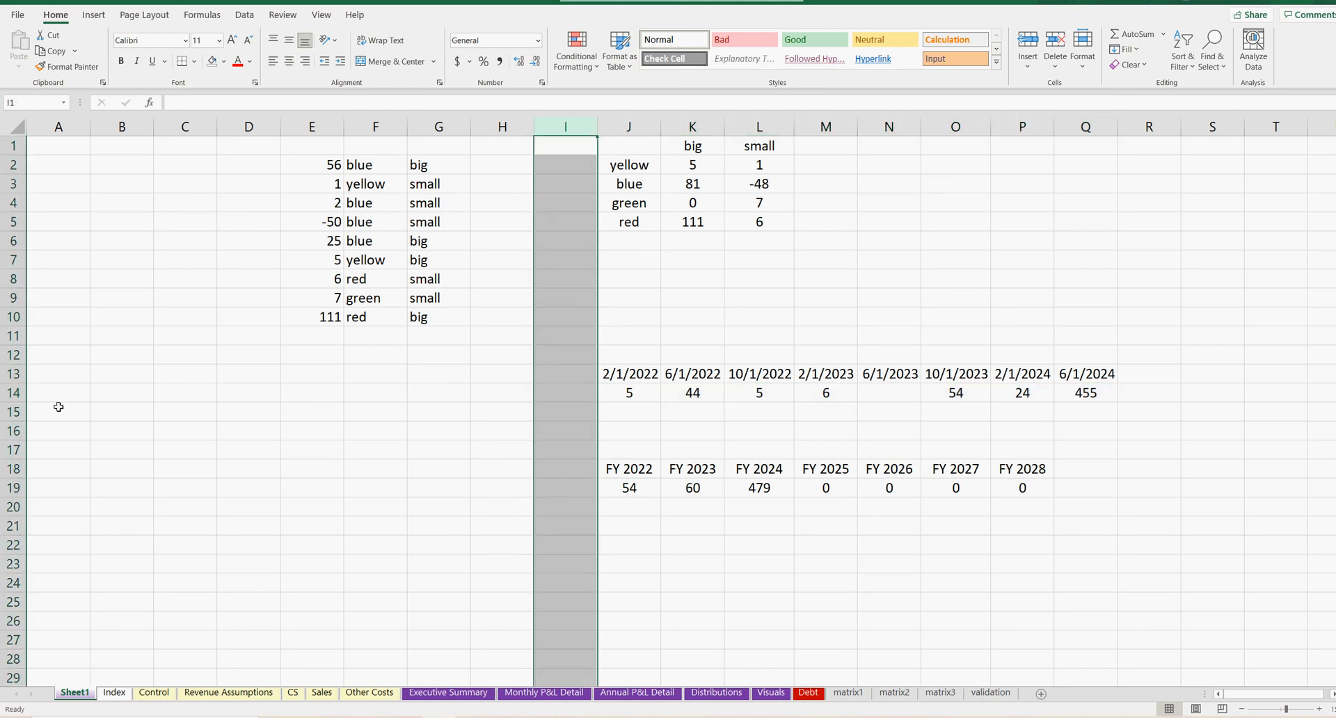
click(15, 394)
click(601, 393)
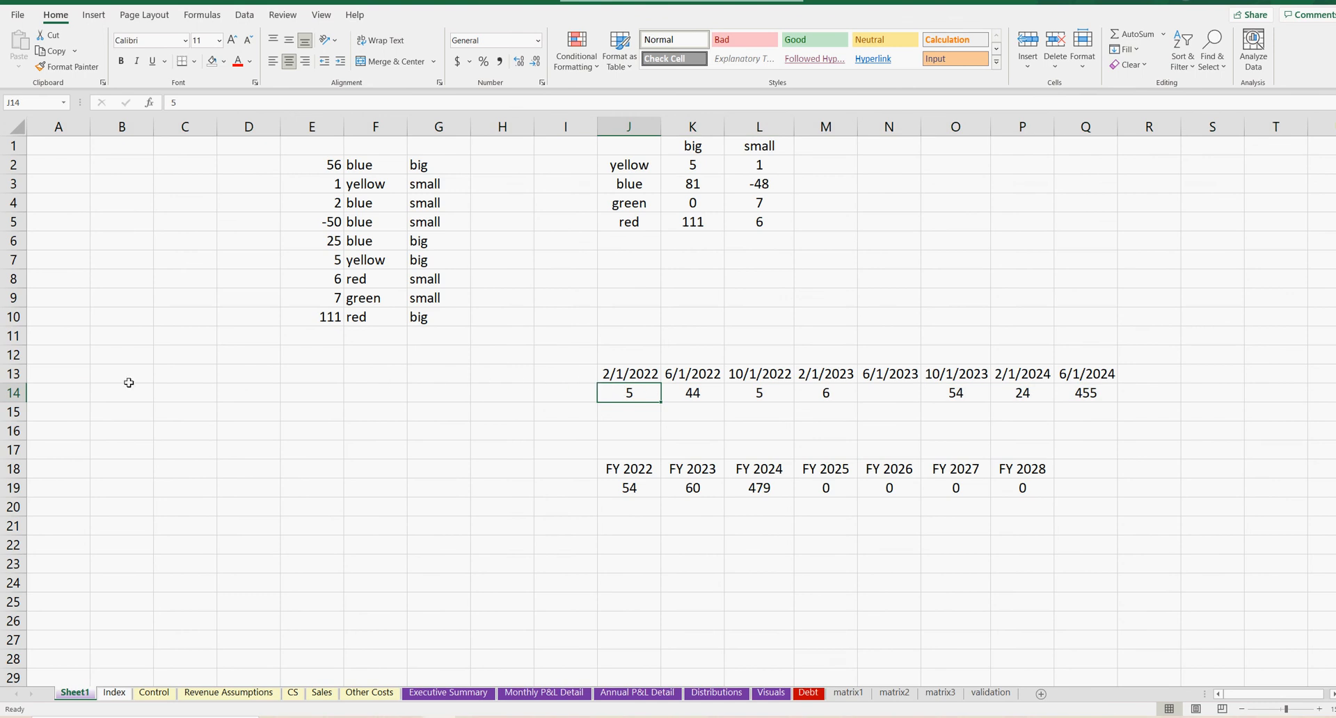
click(14, 373)
click(606, 374)
click(688, 373)
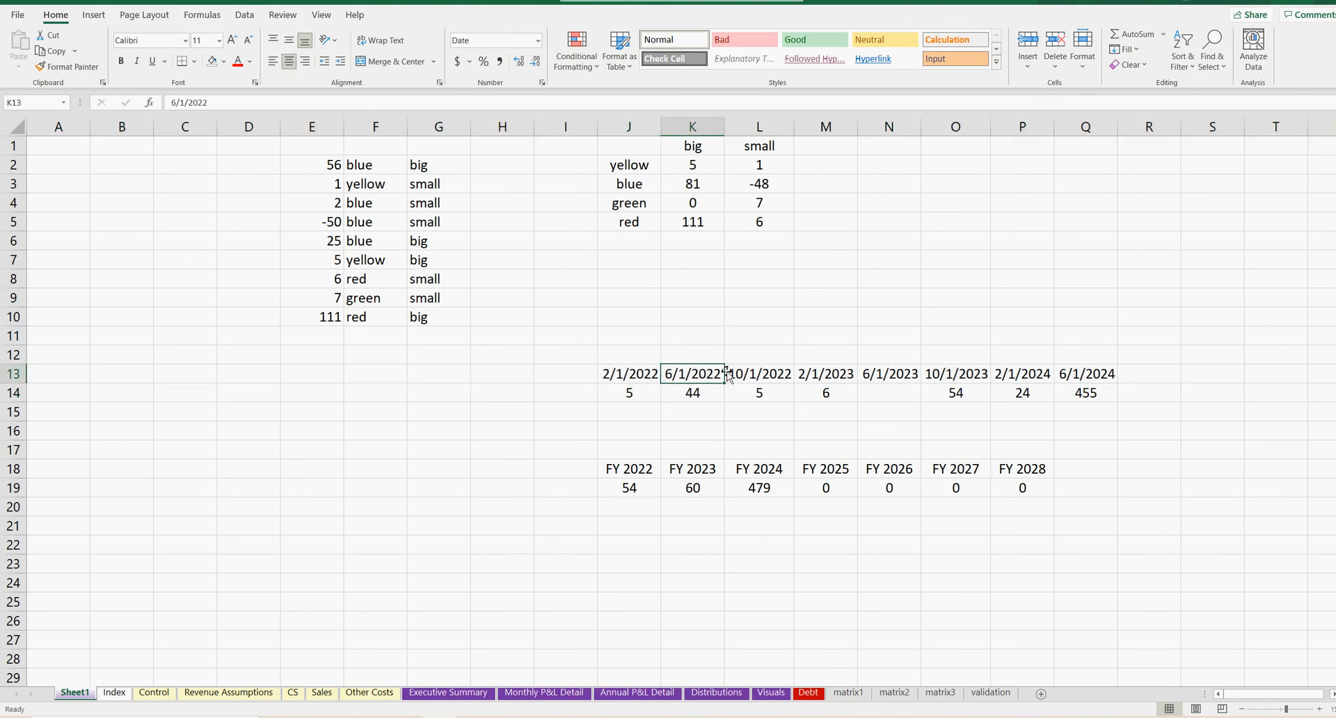
click(721, 374)
Step: Compare the fiscal year start dates in row 18 with the irregular dates in row 13
click(630, 470)
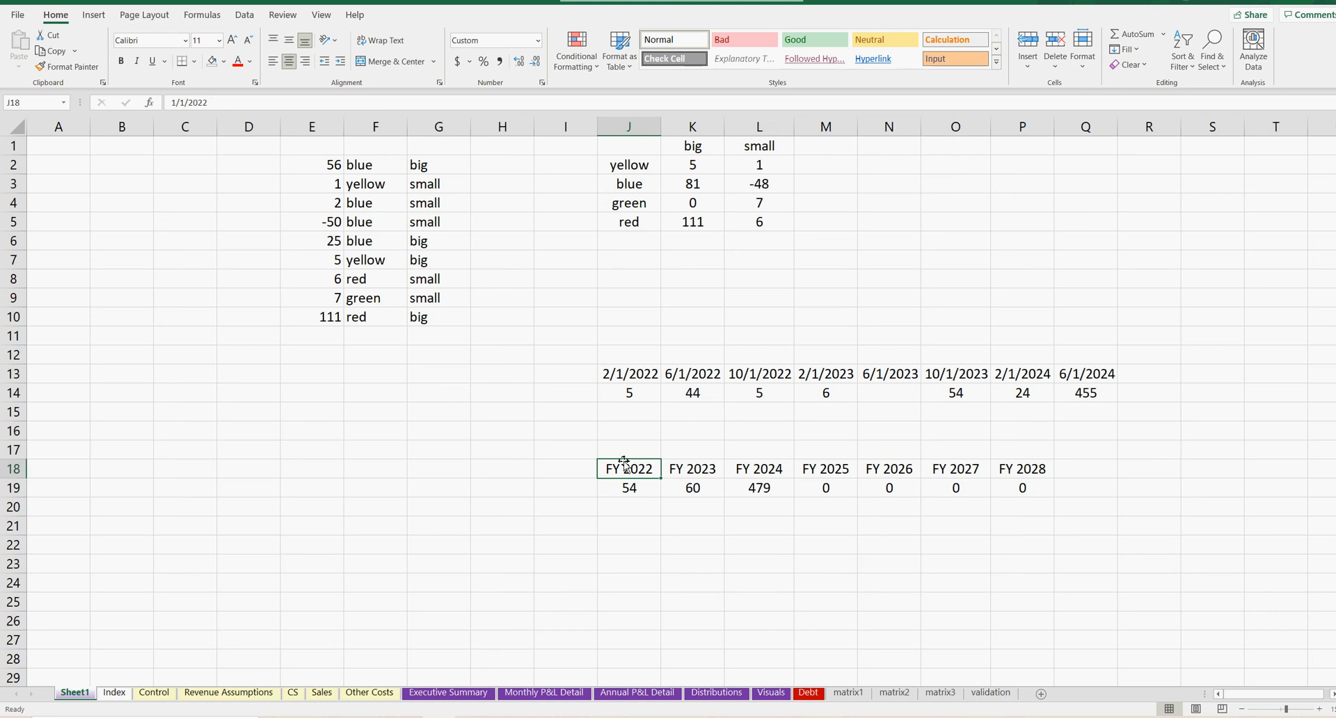
click(688, 470)
key(Right)
click(624, 471)
drag(633, 375, 905, 375)
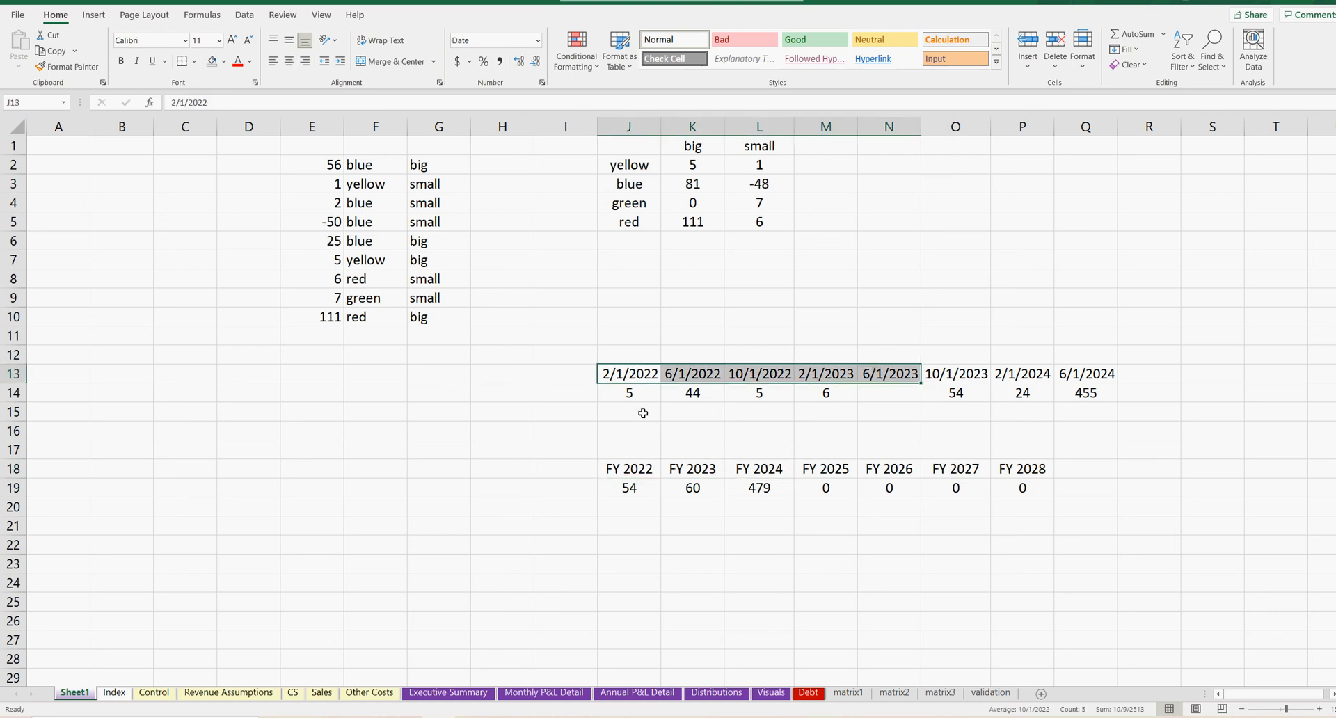
click(627, 471)
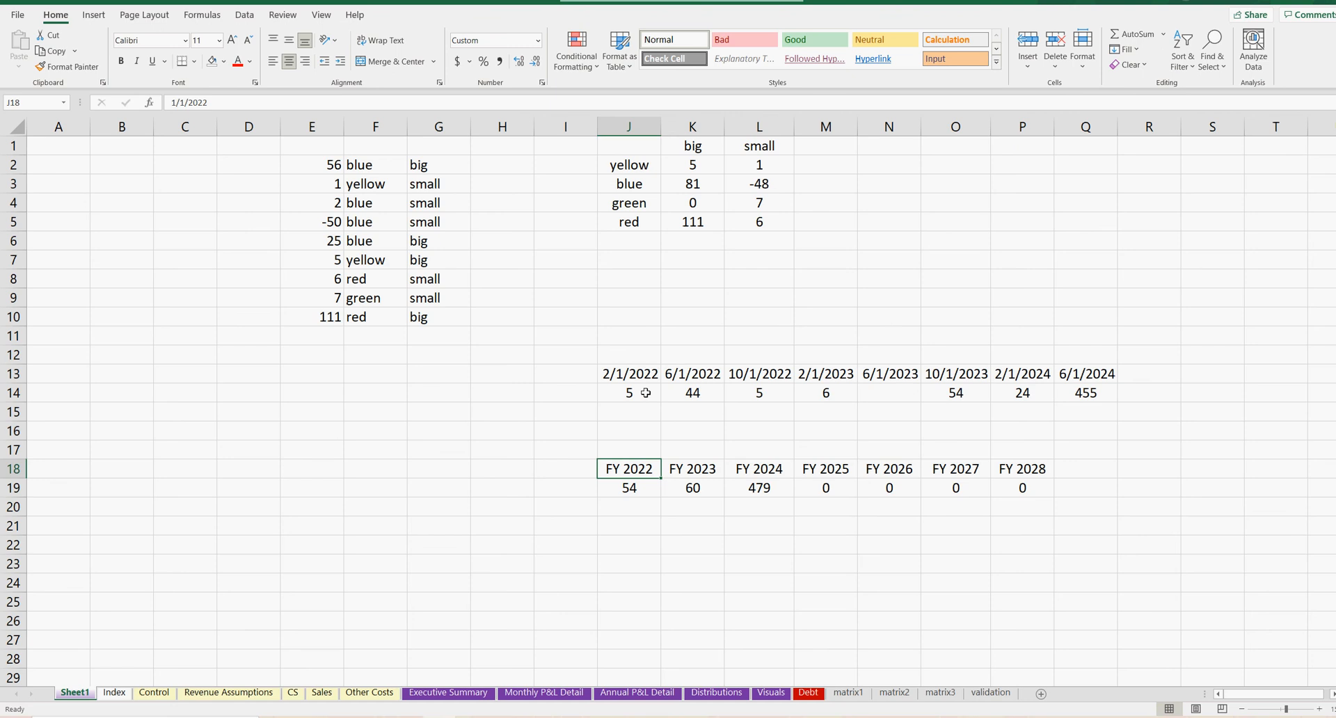
drag(631, 375, 966, 371)
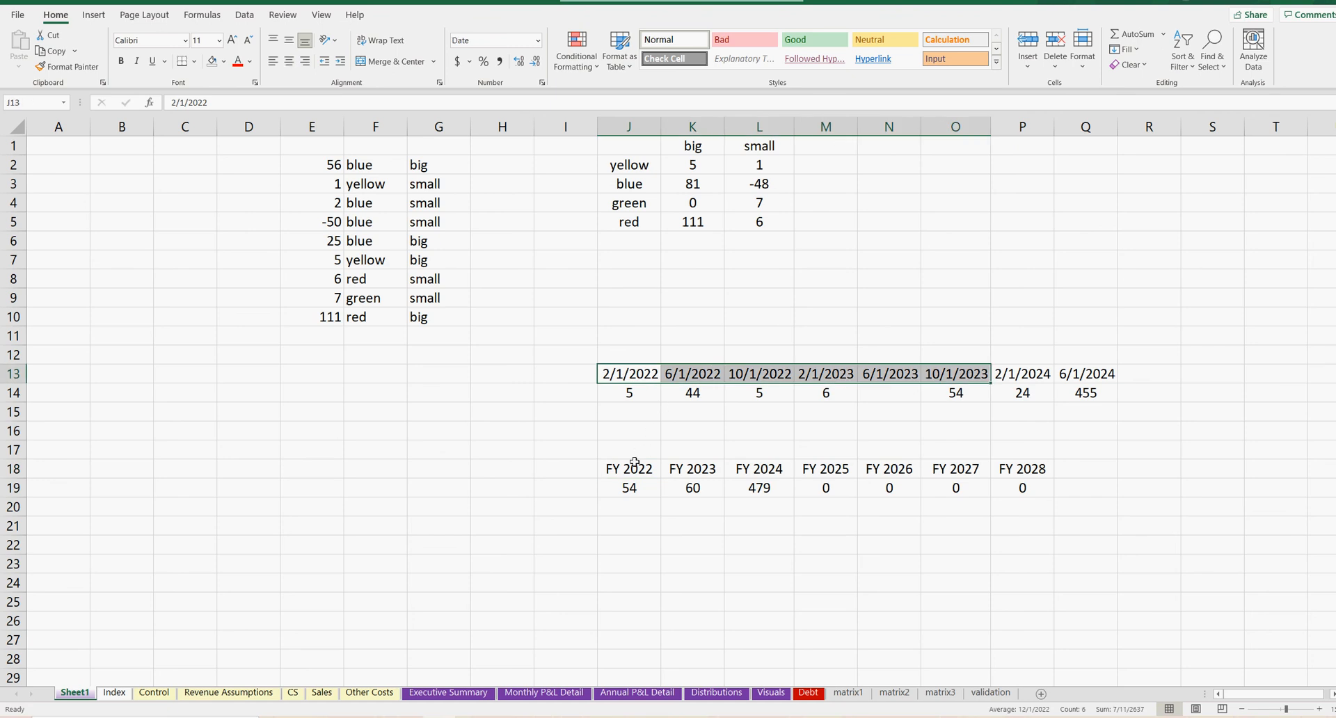
Step: Compare the sum of the row 14 values with the sum of J19:P19, and review the yearly headings in J18:L18
click(632, 496)
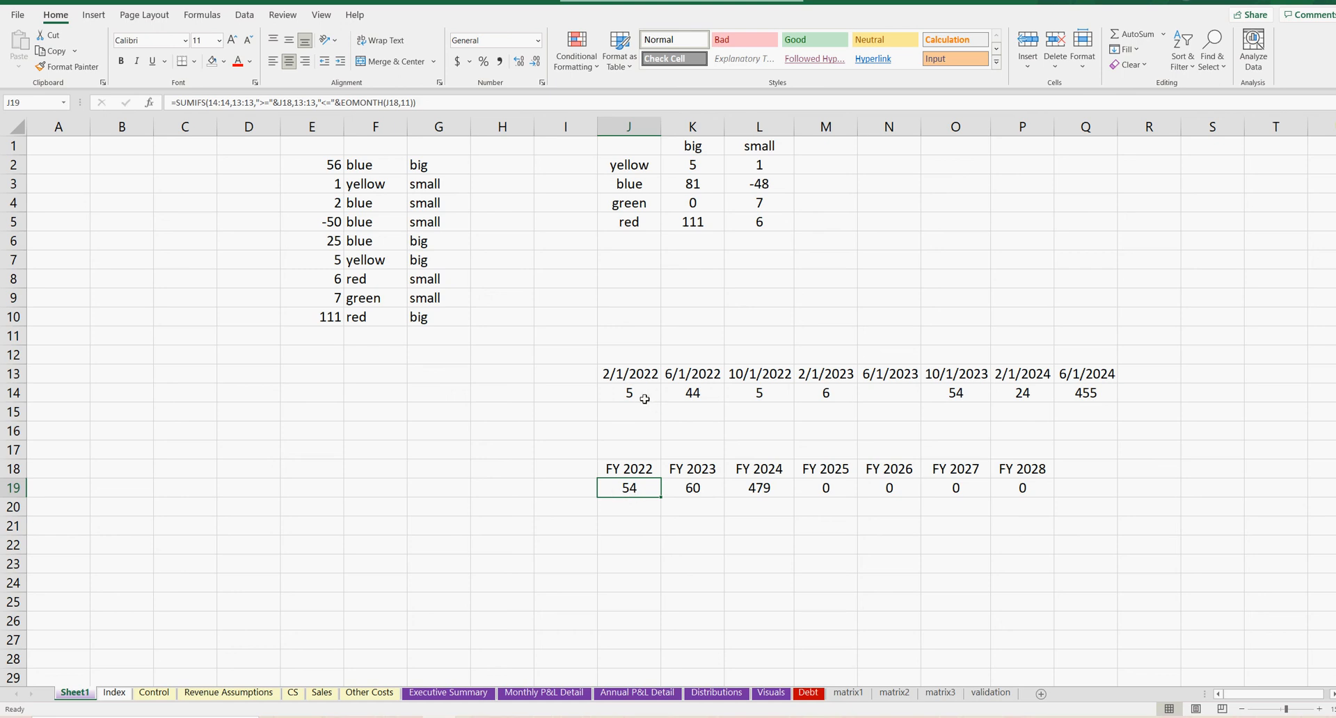
drag(645, 399, 1086, 397)
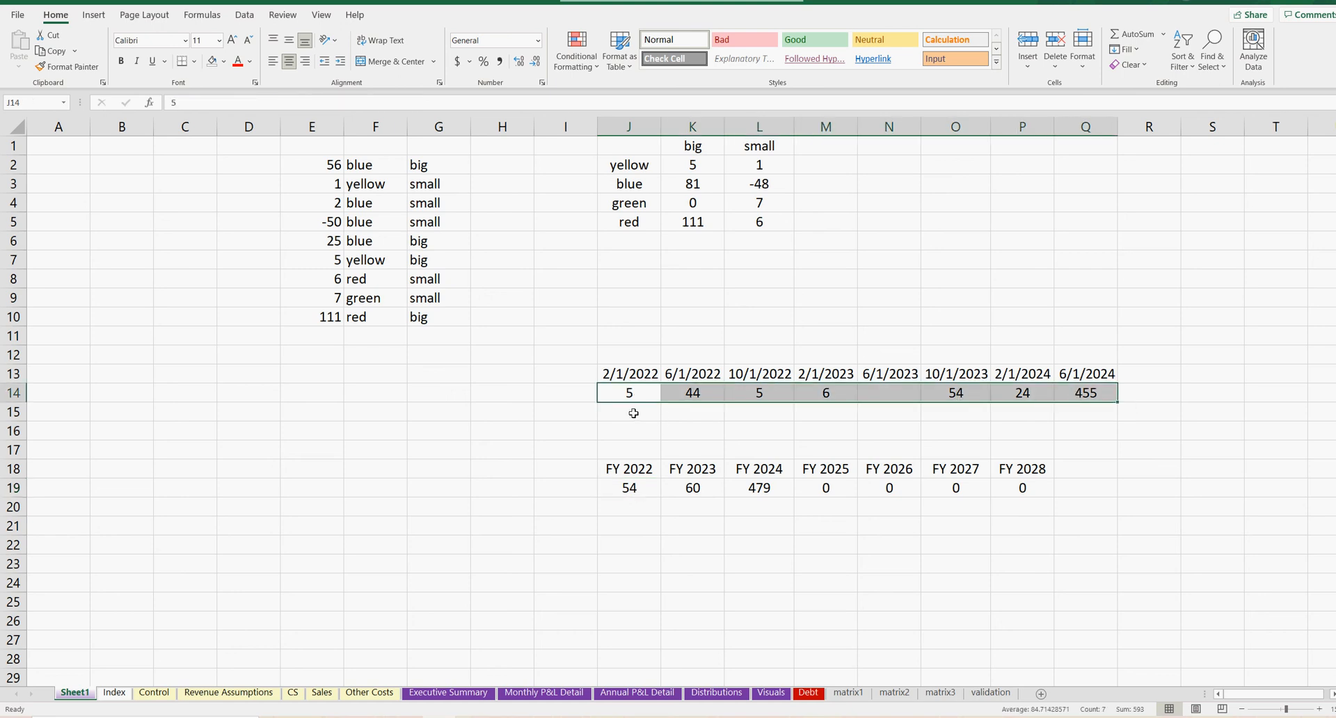
drag(632, 394, 1083, 394)
drag(621, 489, 1022, 488)
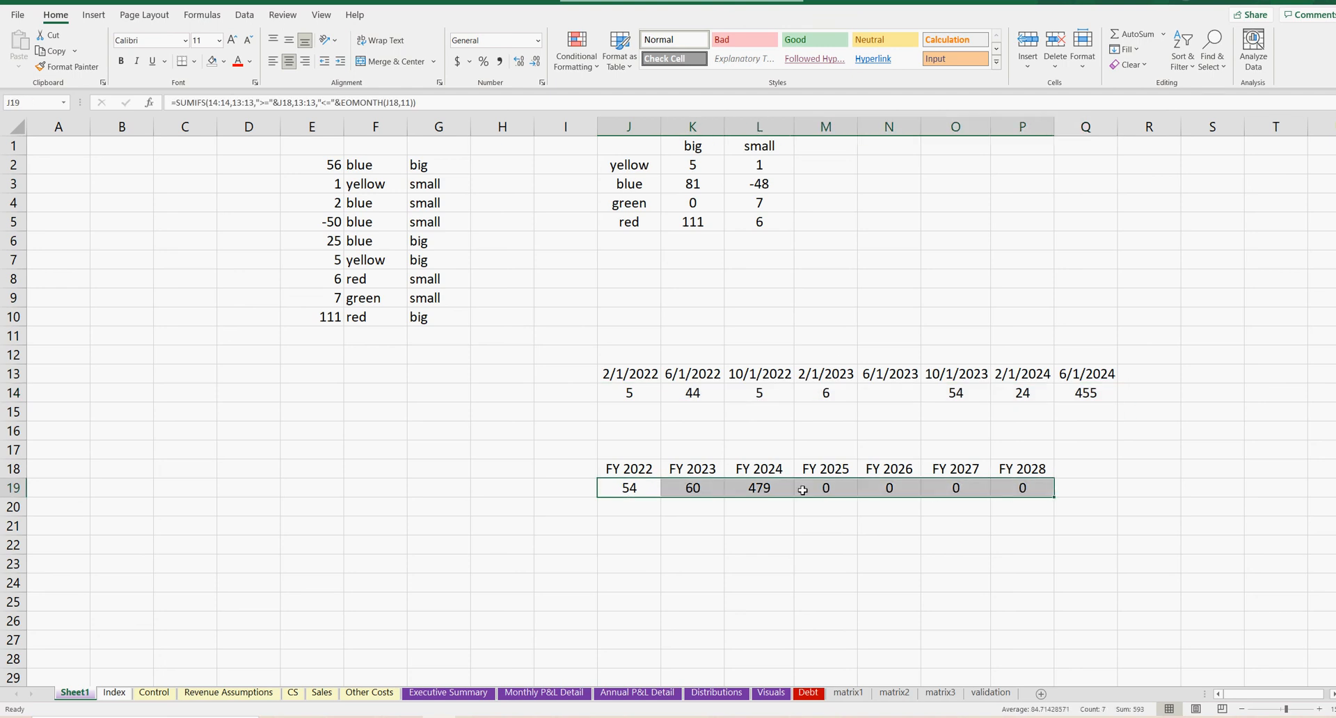
click(630, 470)
click(693, 470)
click(749, 470)
click(640, 470)
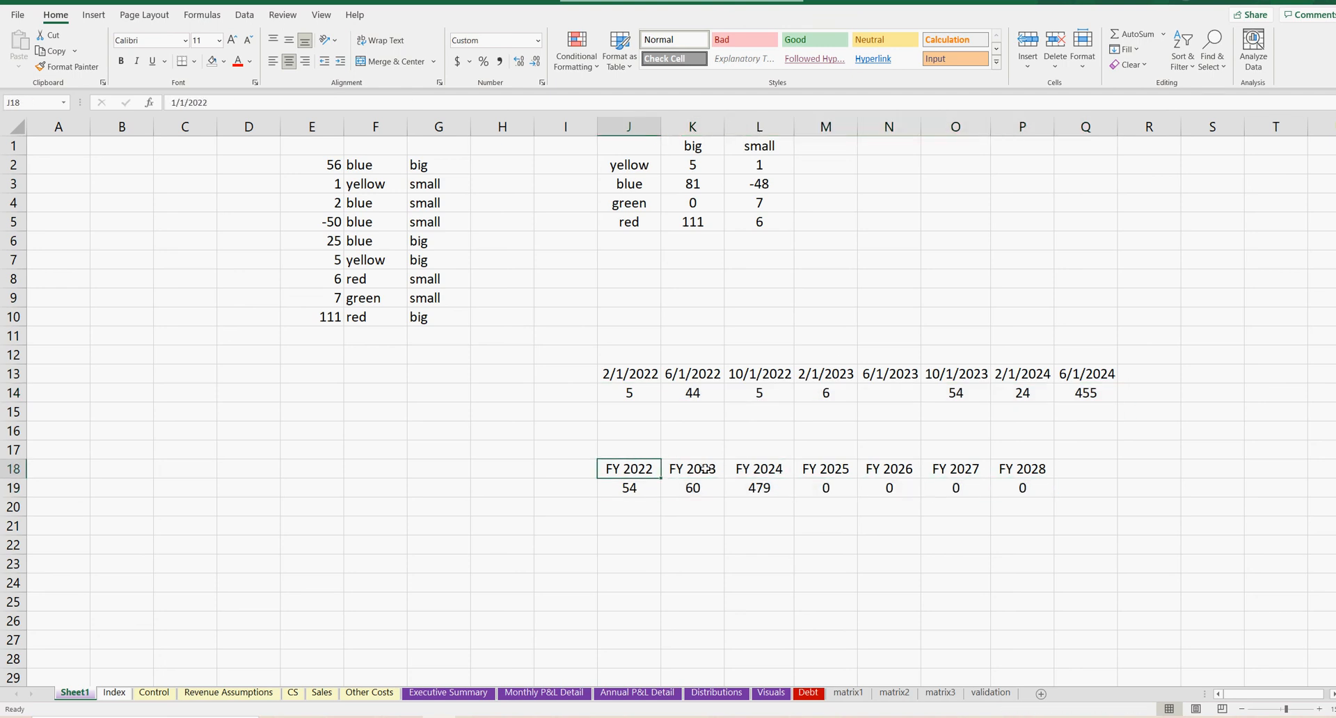
click(705, 469)
click(637, 471)
click(696, 470)
click(758, 469)
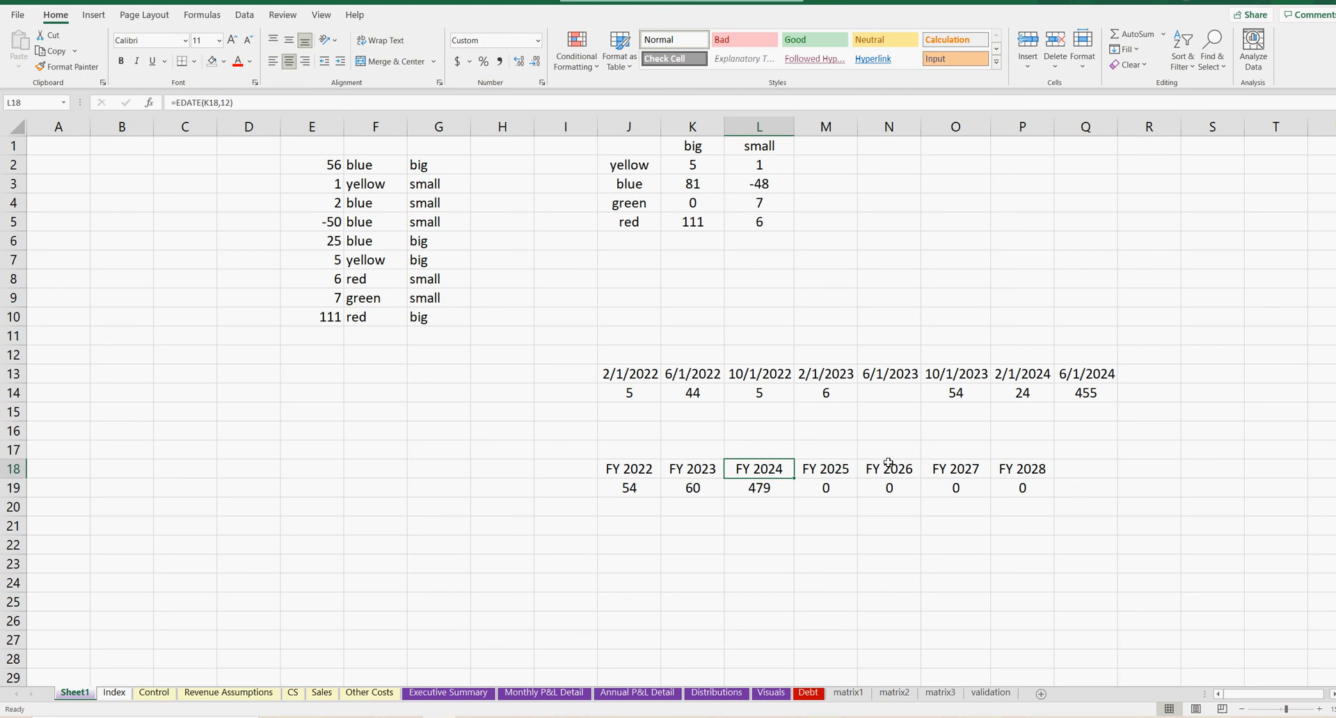
Step: Change the K18 formula to =EDATE(J18,24) and fill it across through P18
click(679, 470)
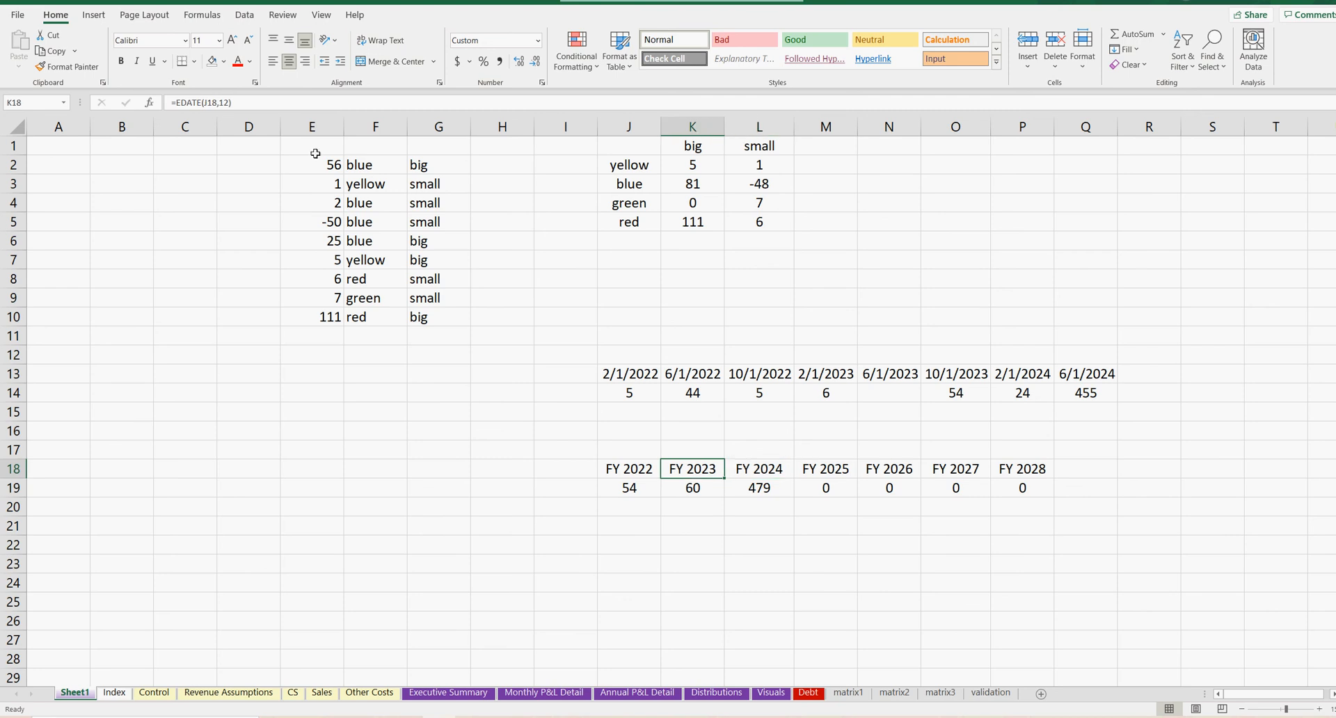
double_click(230, 105)
text(24)
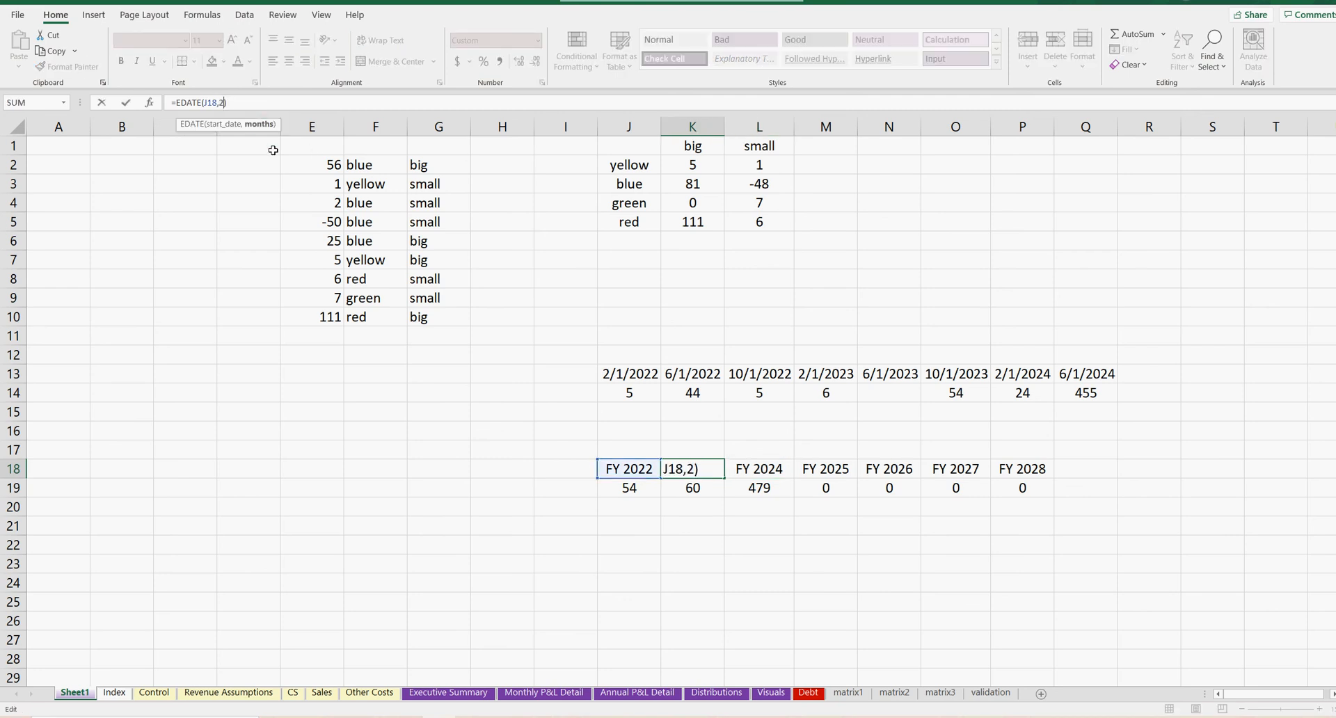
key(Return)
click(719, 471)
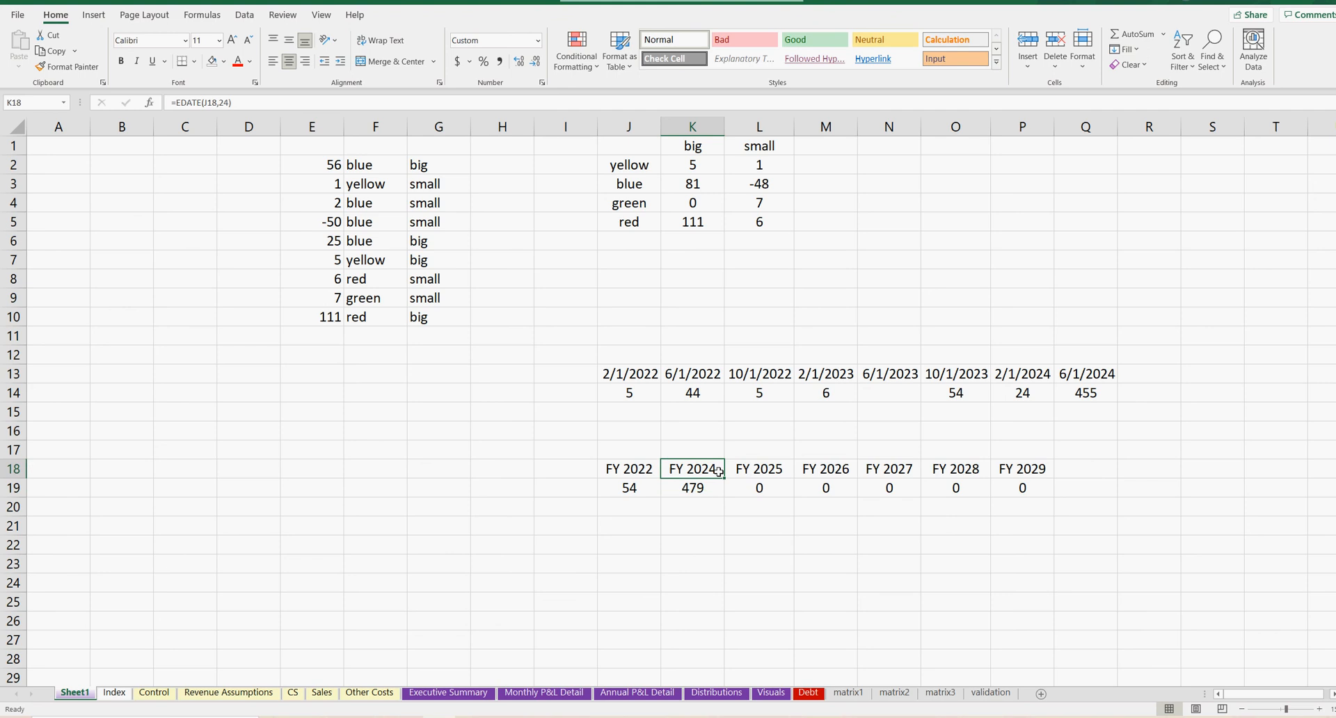
drag(724, 479, 1061, 473)
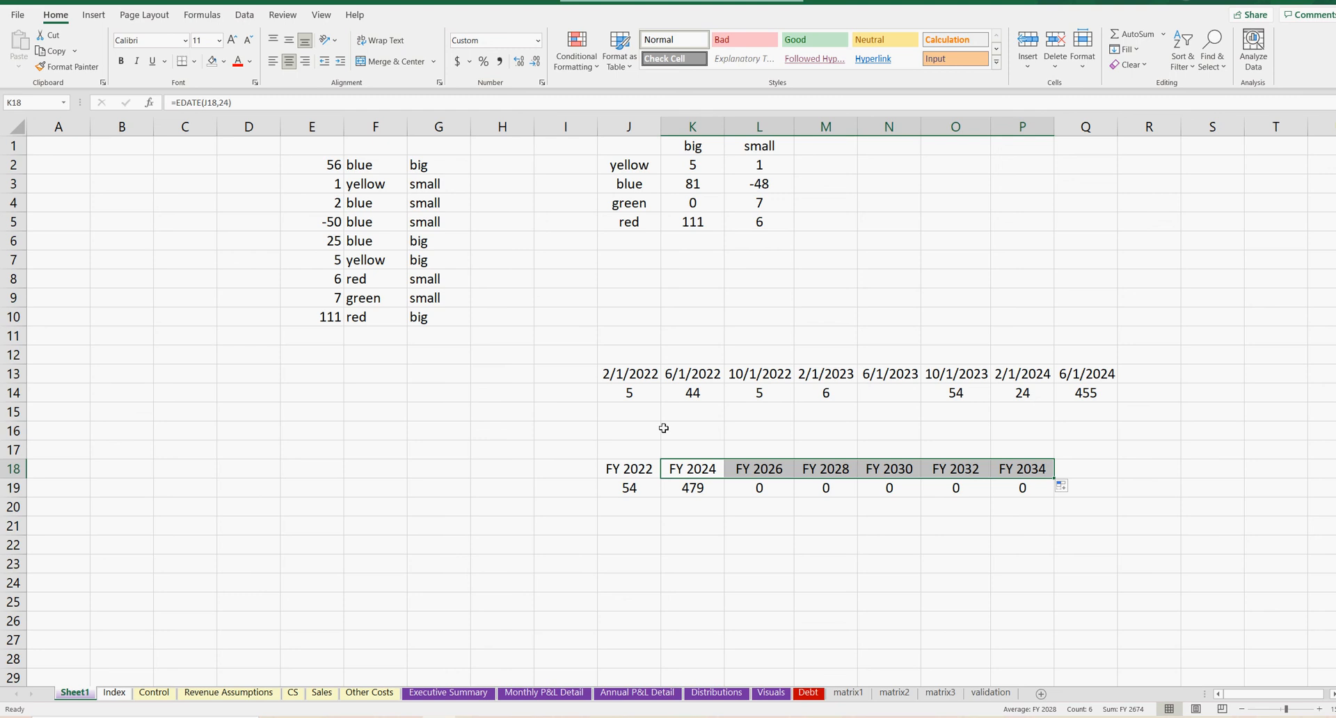
Step: Review the row 14 values against the two-year totals in row 19, and the color and size criteria in F2:G10
drag(611, 394, 1102, 398)
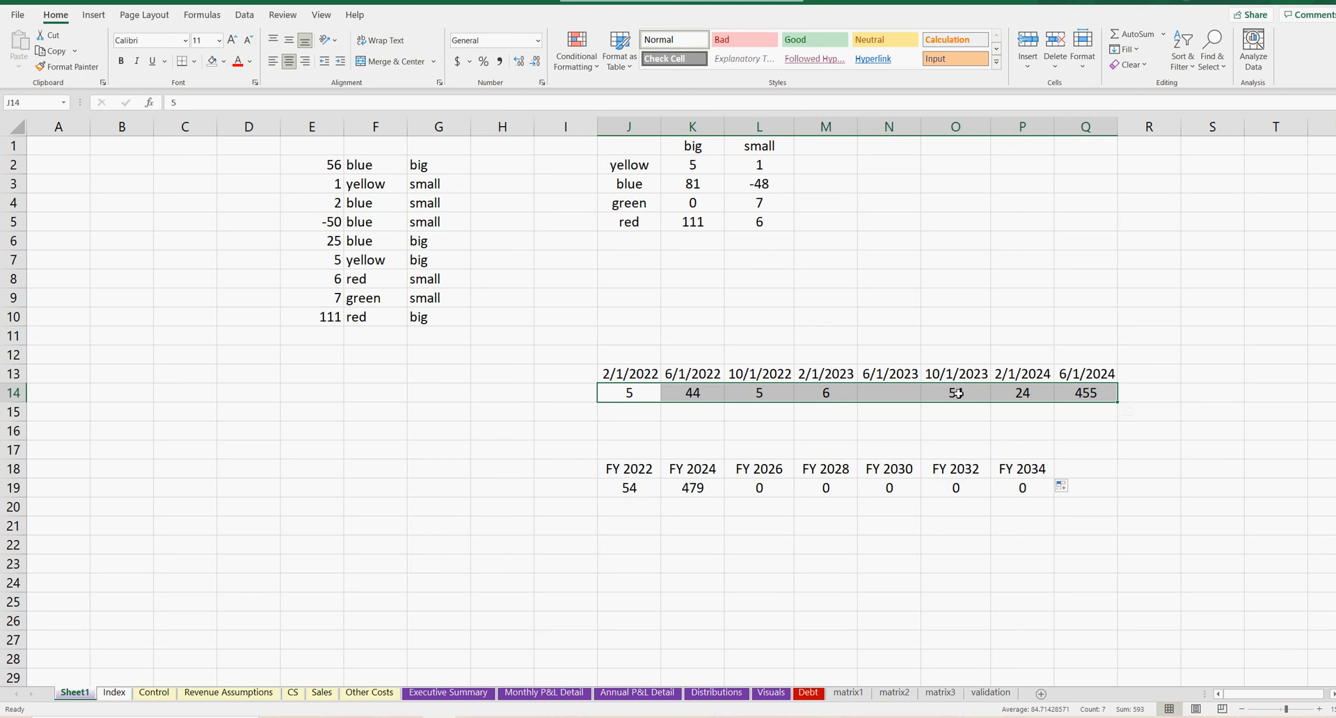
drag(377, 166, 442, 312)
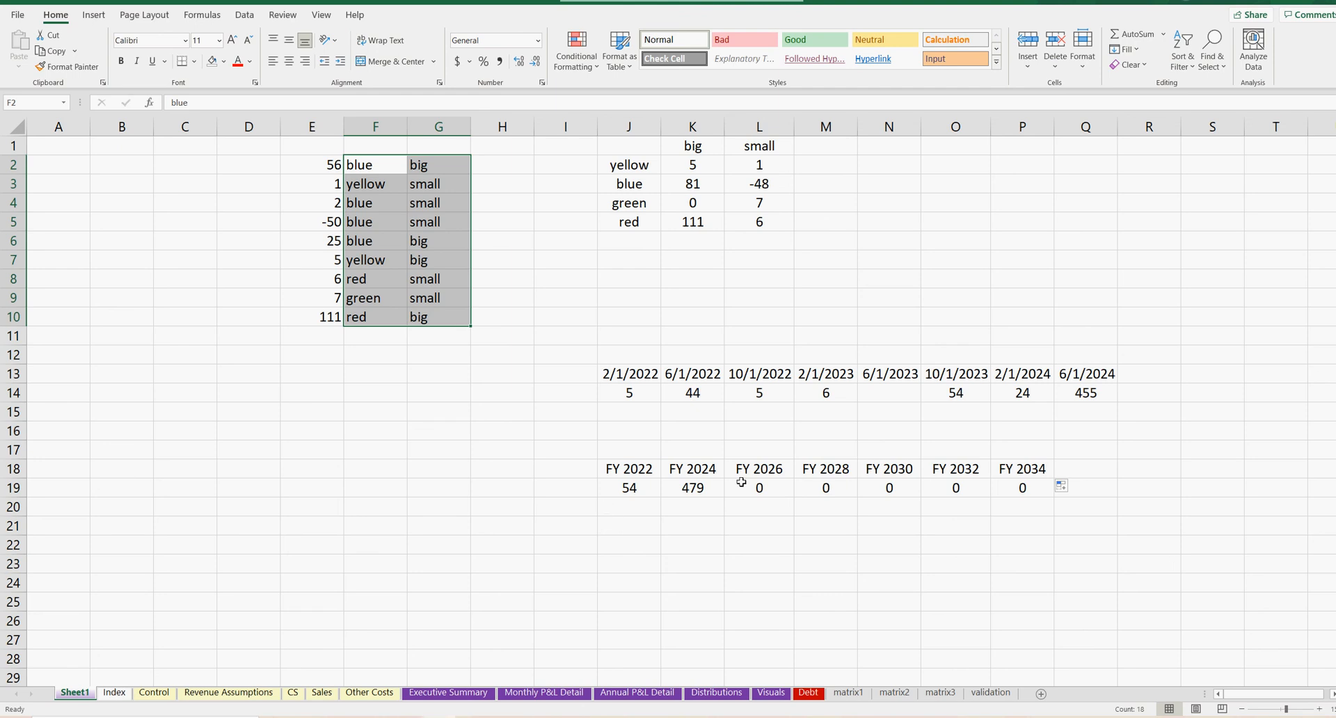
click(628, 392)
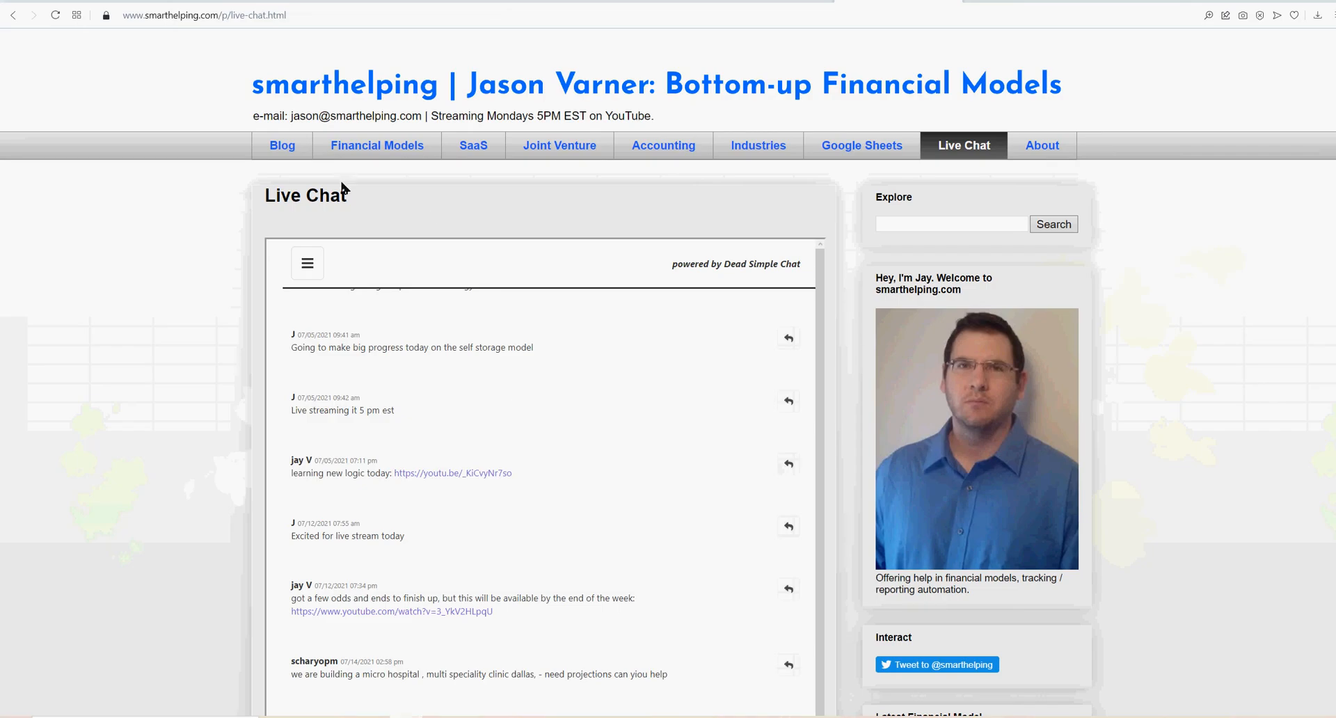
Step: Switch to the smarthelping.com website, open the Financial Models page and browse its template categories from joint venture waterfalls through valuation
click(369, 146)
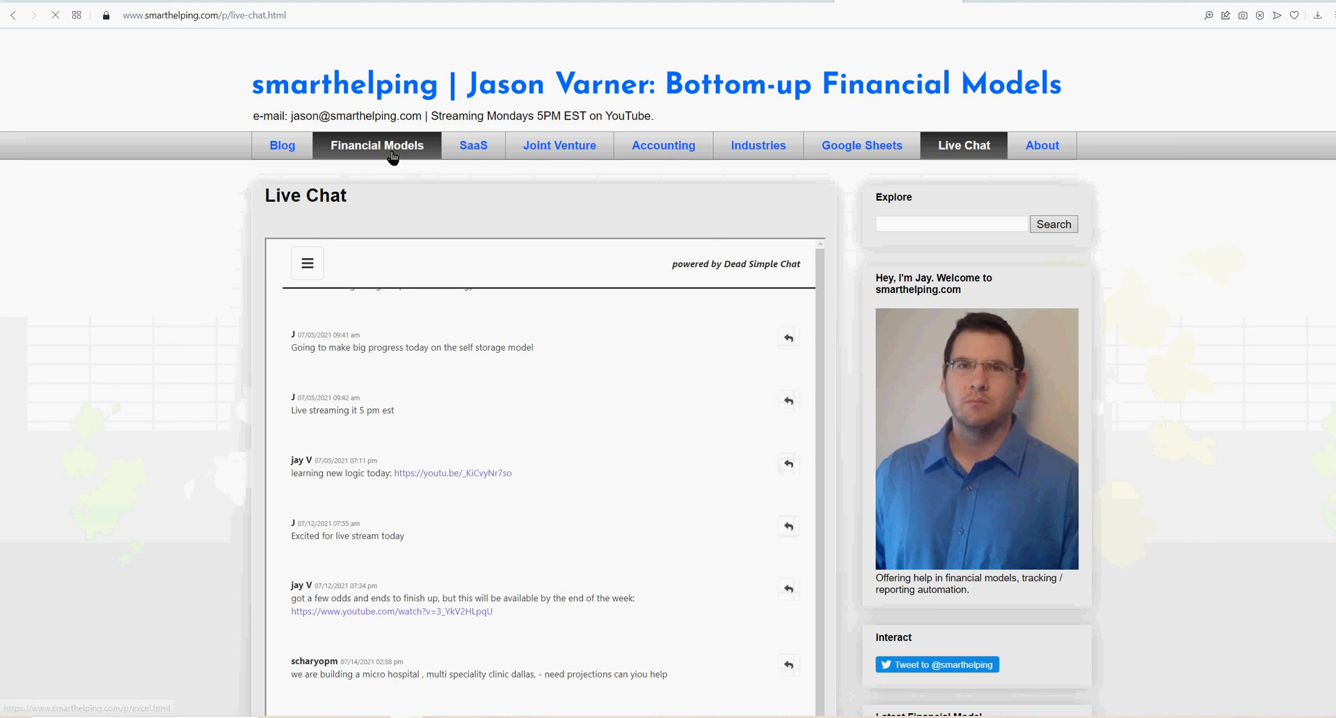
scroll(431, 423, down, 7)
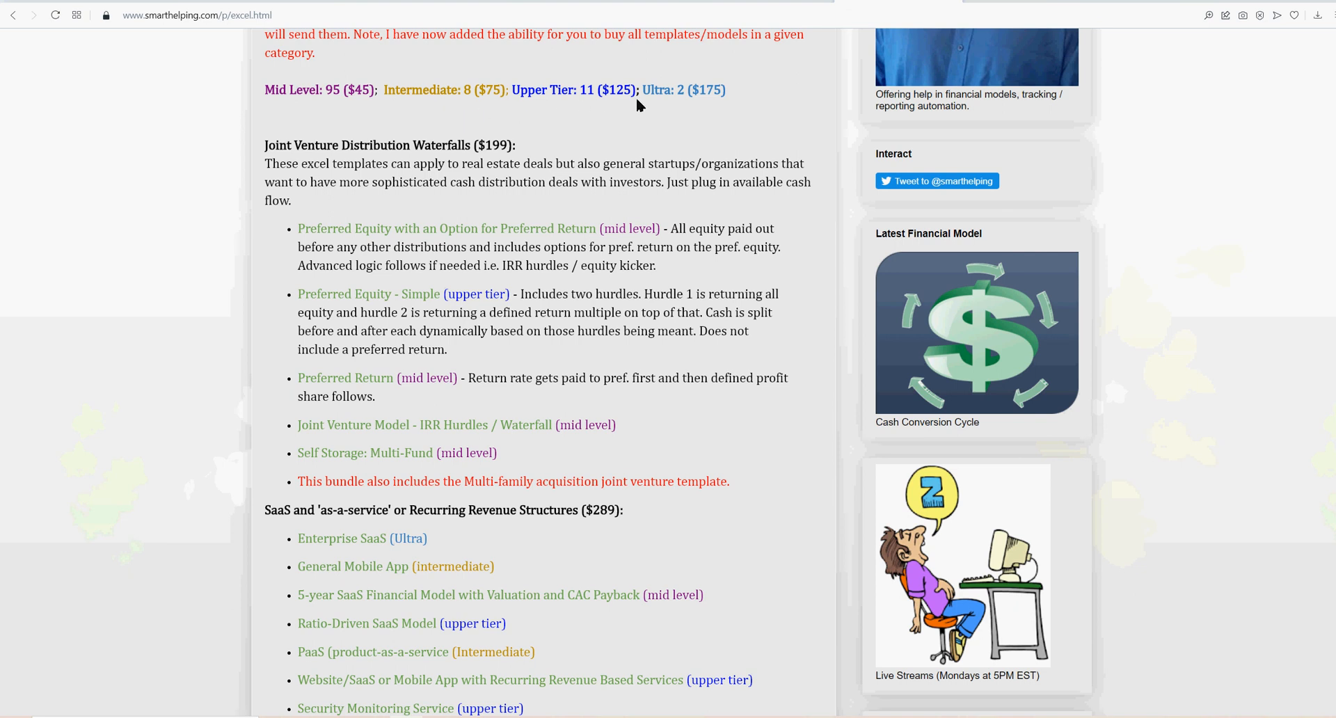
scroll(338, 216, down, 7)
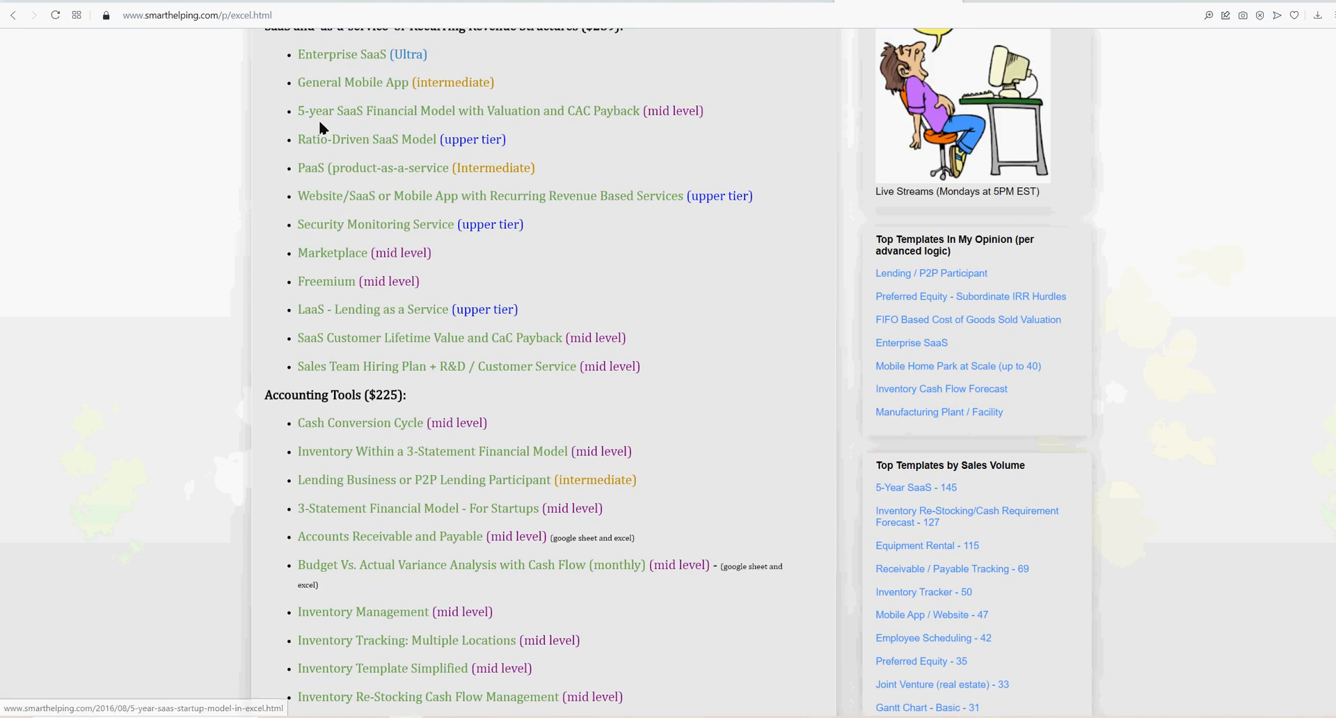
scroll(321, 202, down, 2)
scroll(322, 202, down, 5)
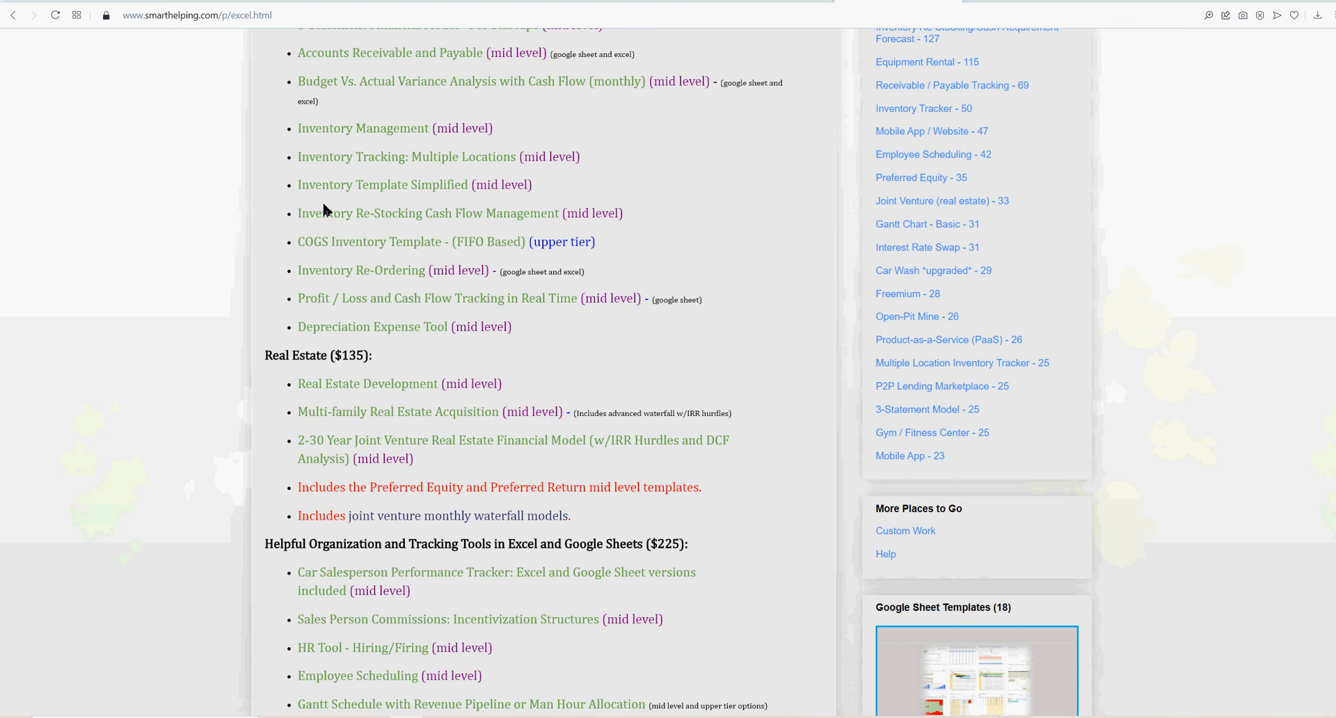
scroll(394, 281, down, 6)
scroll(397, 291, down, 3)
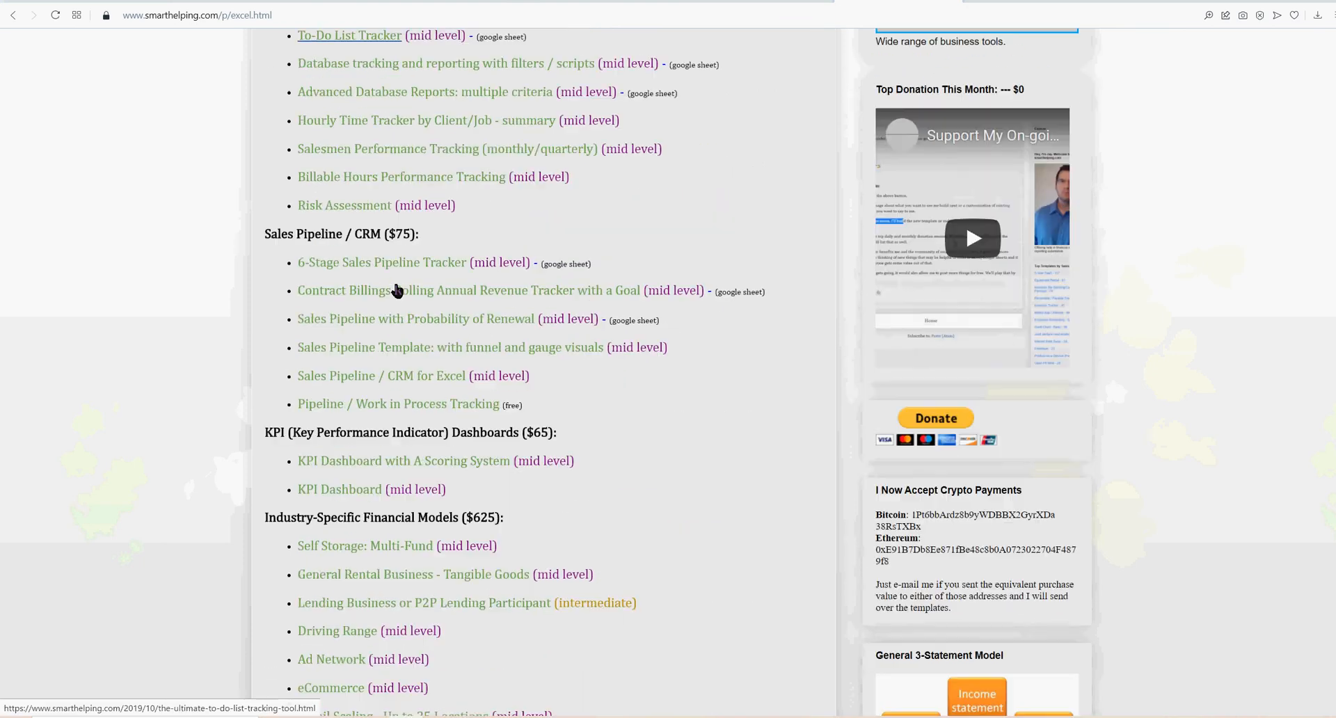
scroll(396, 290, down, 9)
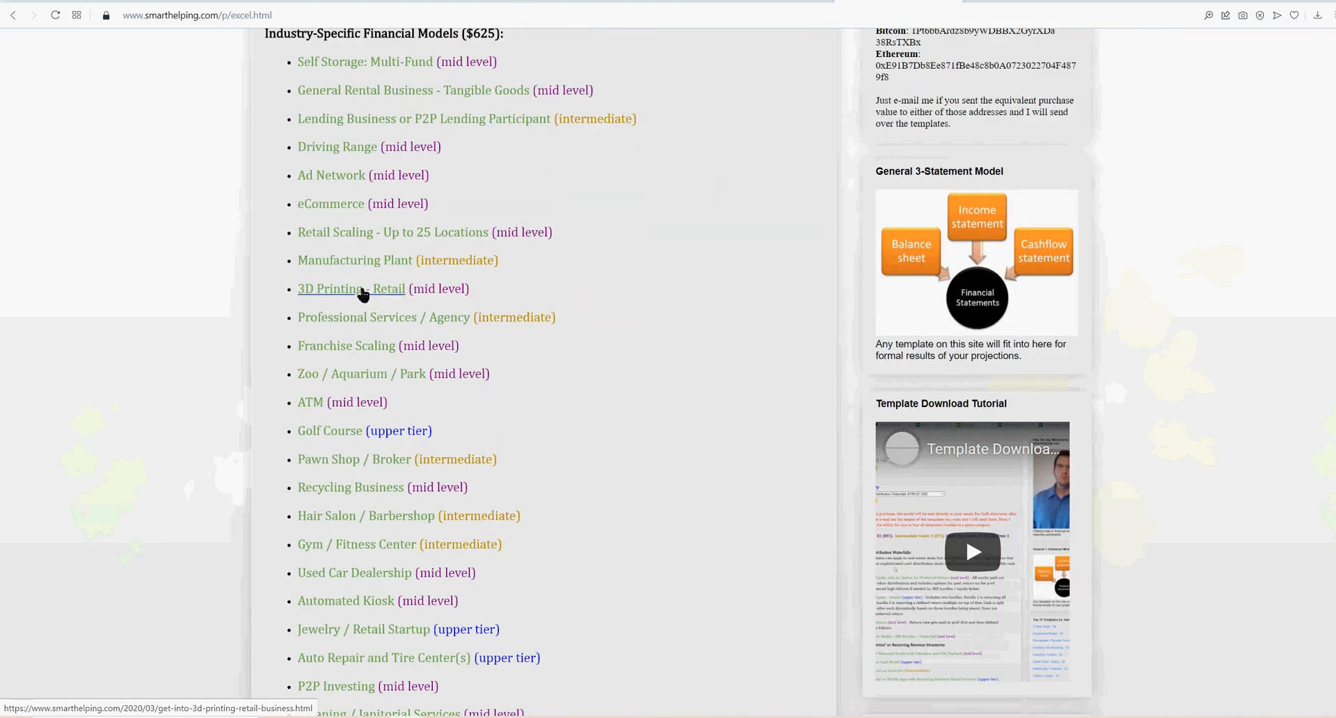
scroll(331, 364, down, 12)
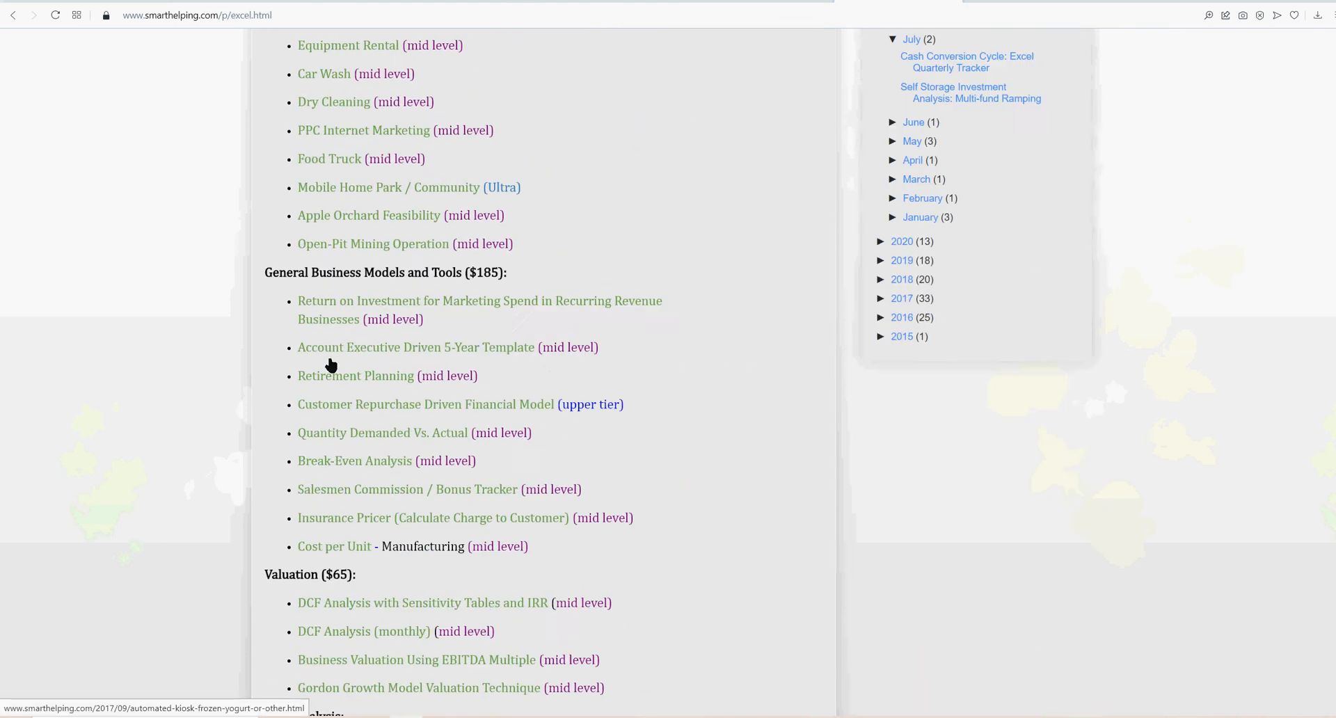
scroll(331, 364, up, 20)
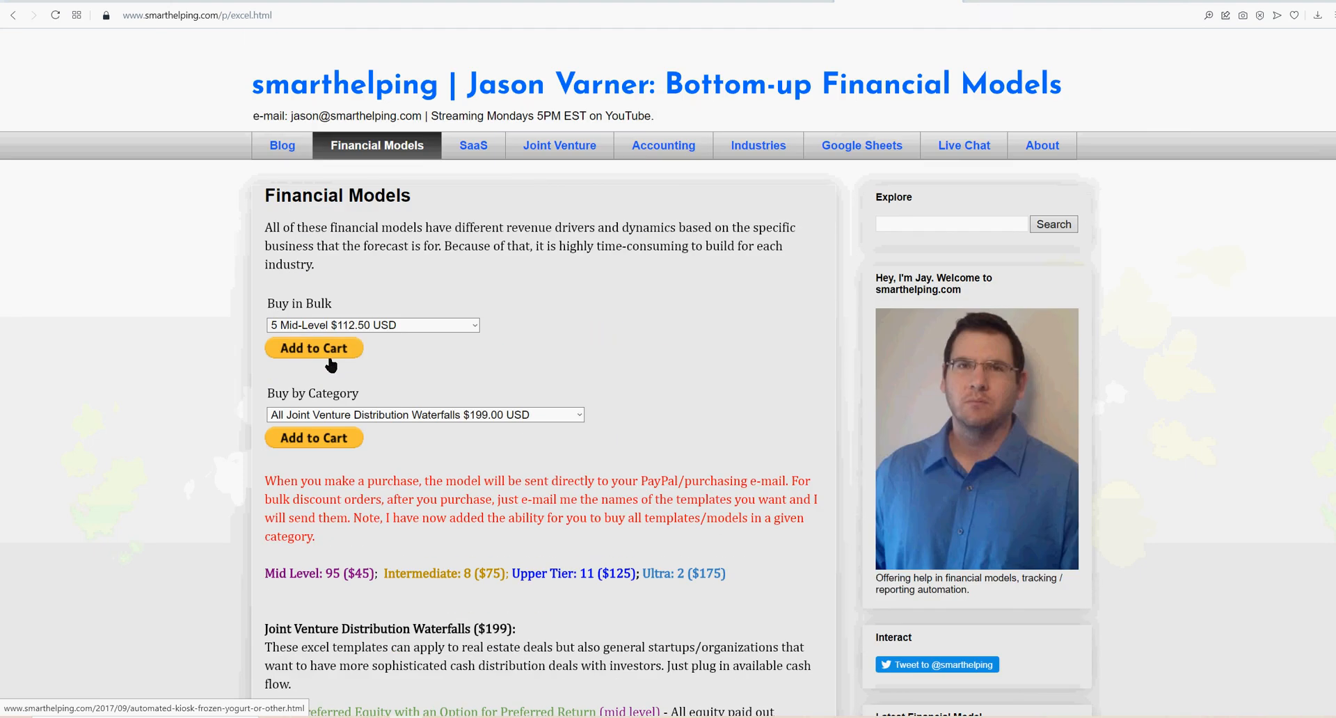